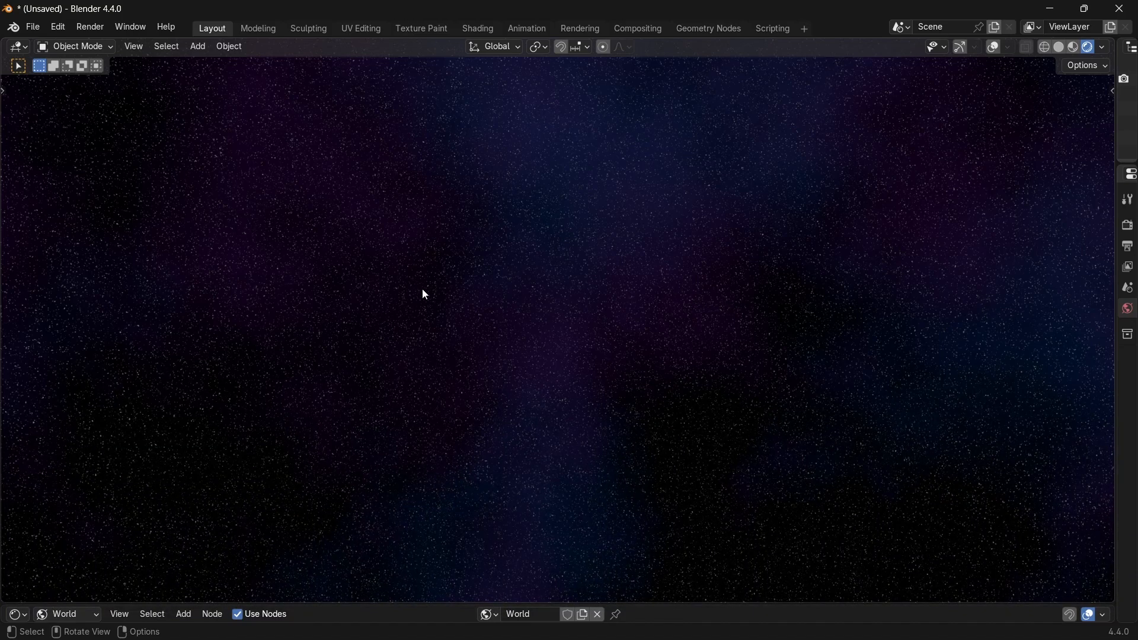
Start a new General file without saving the changes to the current starfield scene.
middle_drag(422, 290, 625, 292)
click(35, 28)
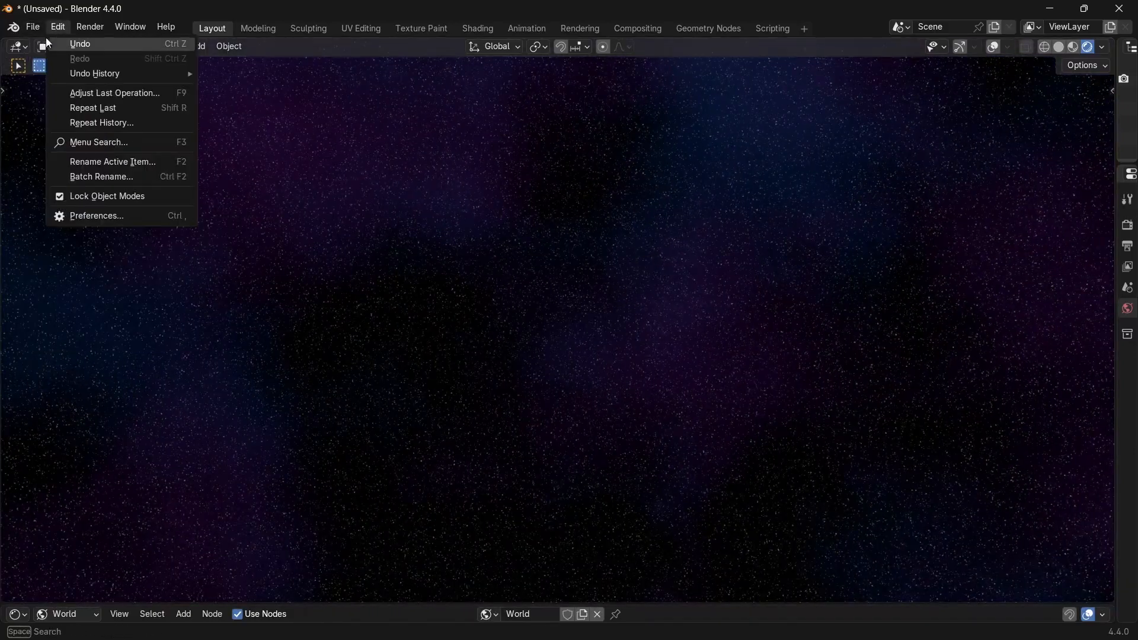
click(31, 30)
mouse_move(45, 45)
click(223, 45)
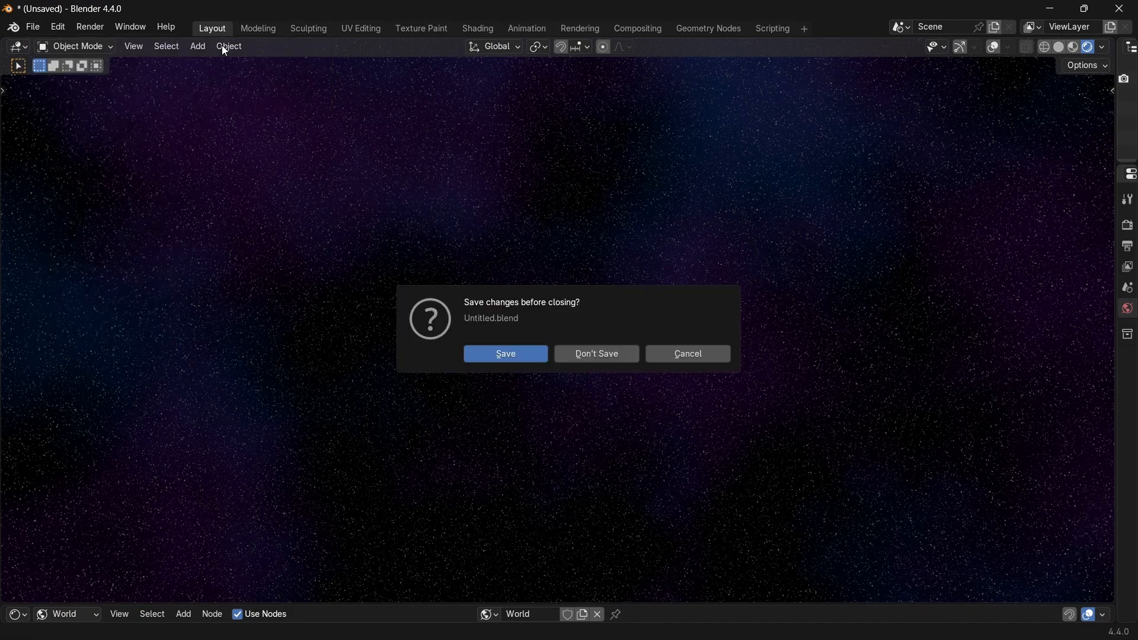
click(598, 356)
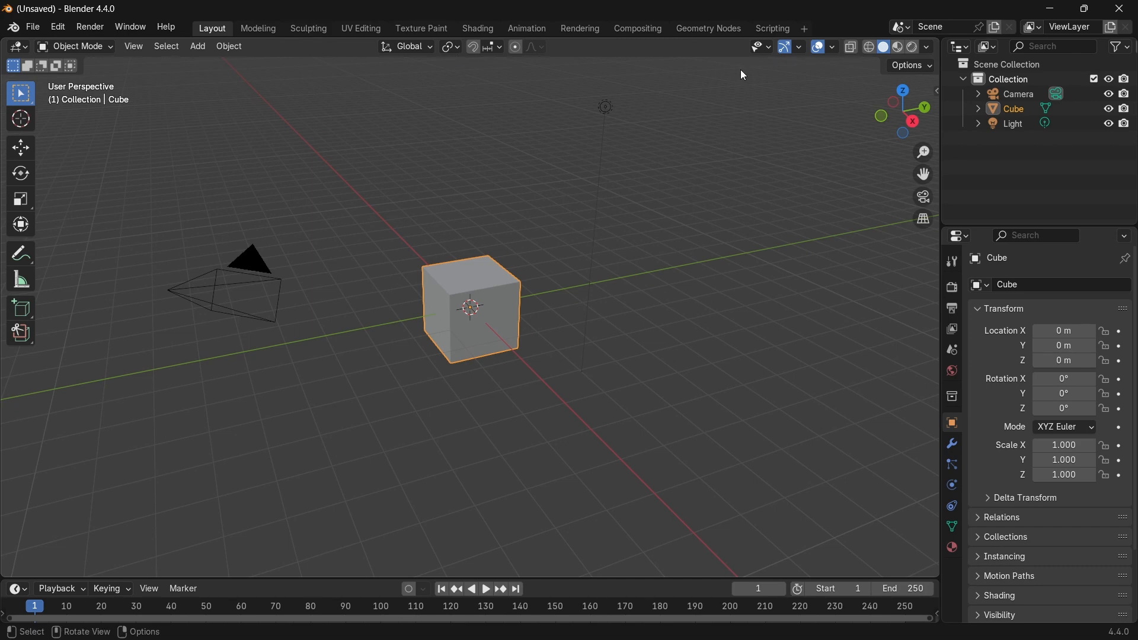
Delete the default cube from the scene.
drag(162, 230, 489, 311)
click(490, 311)
right_click(487, 314)
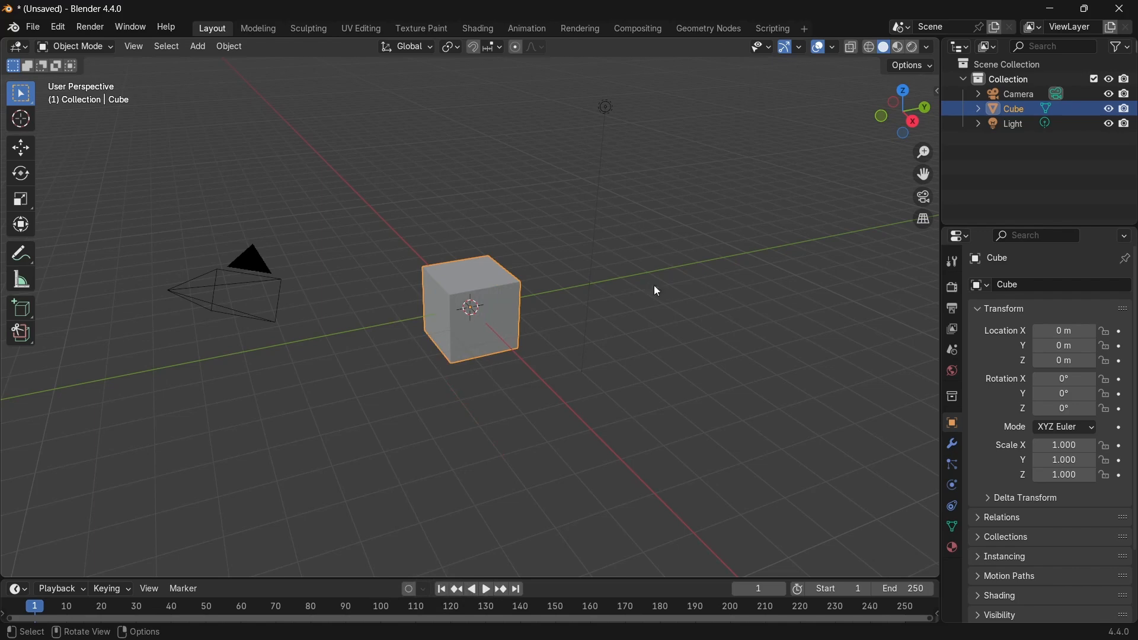
key(x)
click(474, 315)
Add a mesh plane and scale its geometry by 10 in Edit Mode, returning to Object Mode.
key(shift+a)
mouse_move(432, 336)
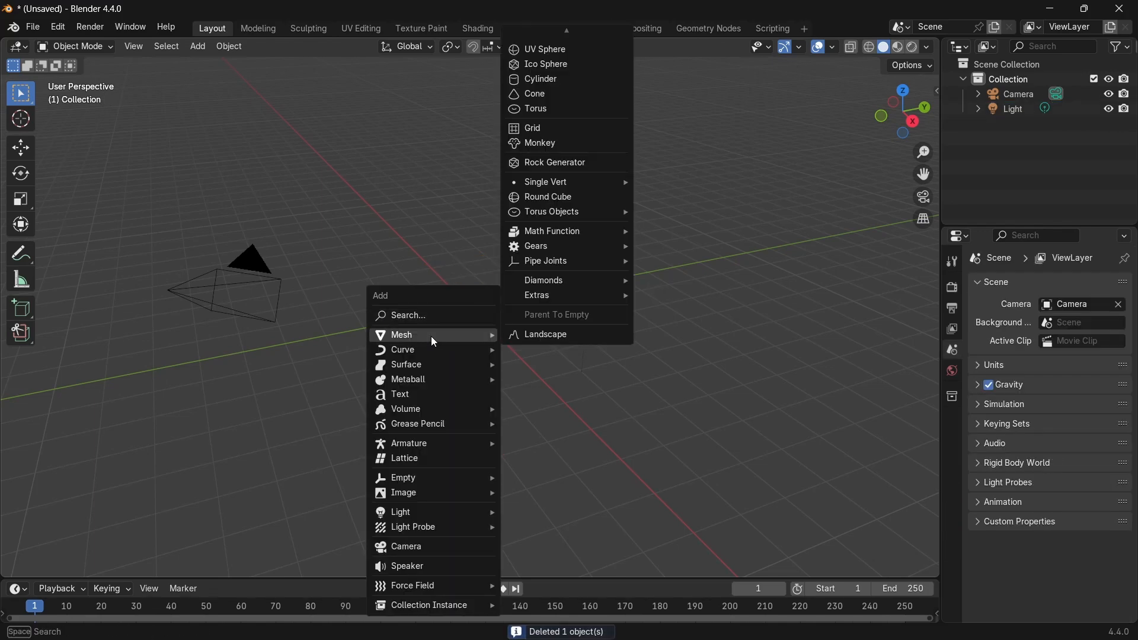
click(549, 36)
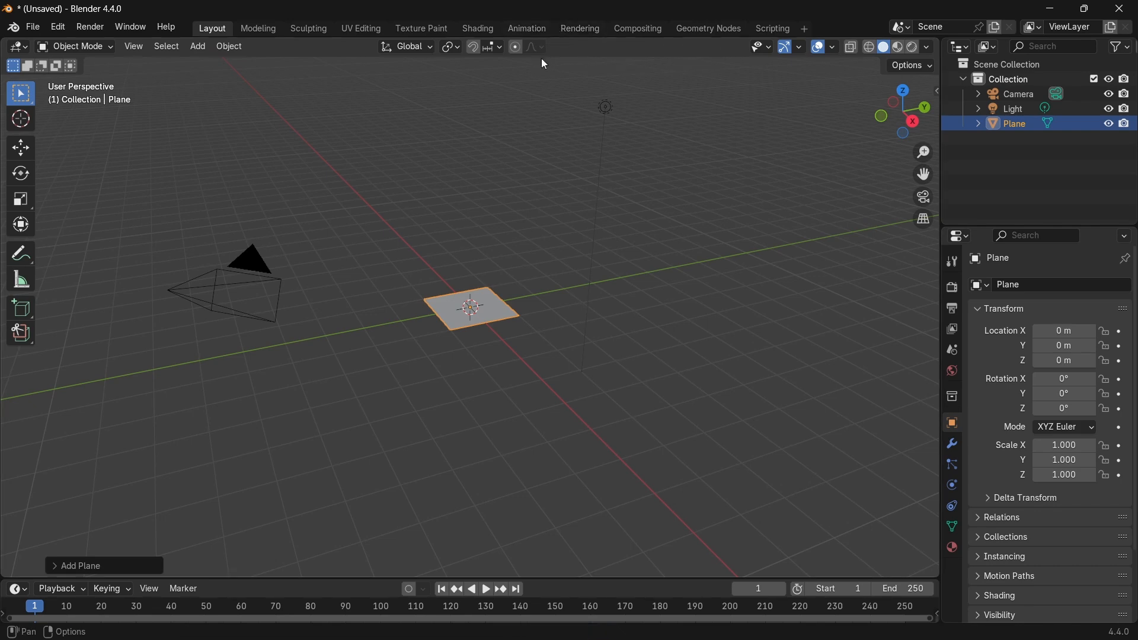
key(Tab)
text(s)
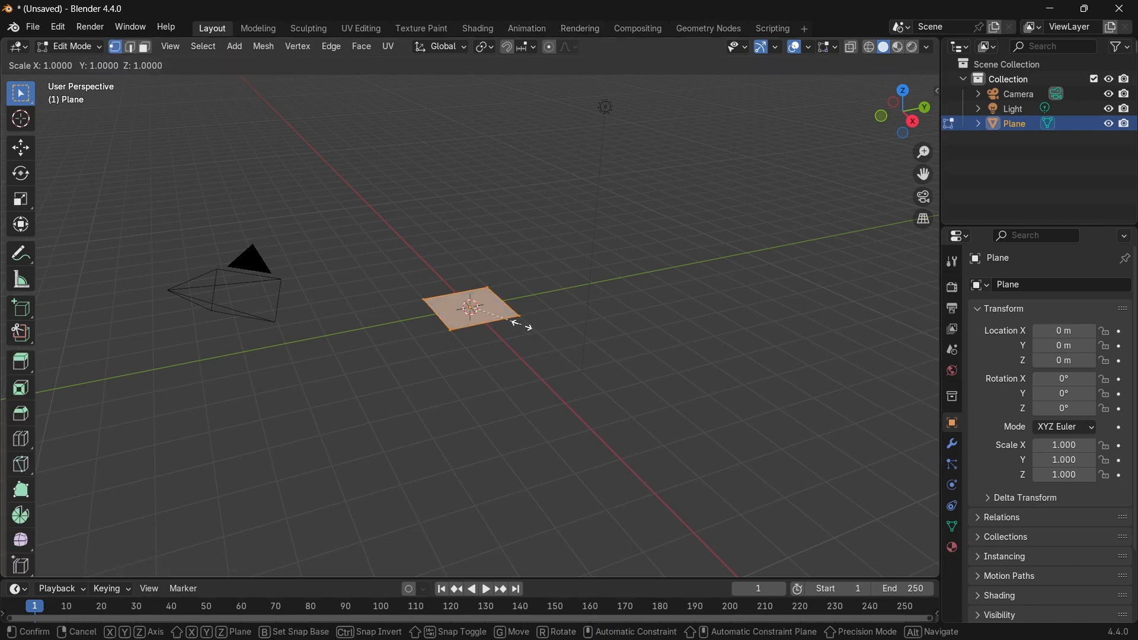
text(10)
key(Return)
key(Tab)
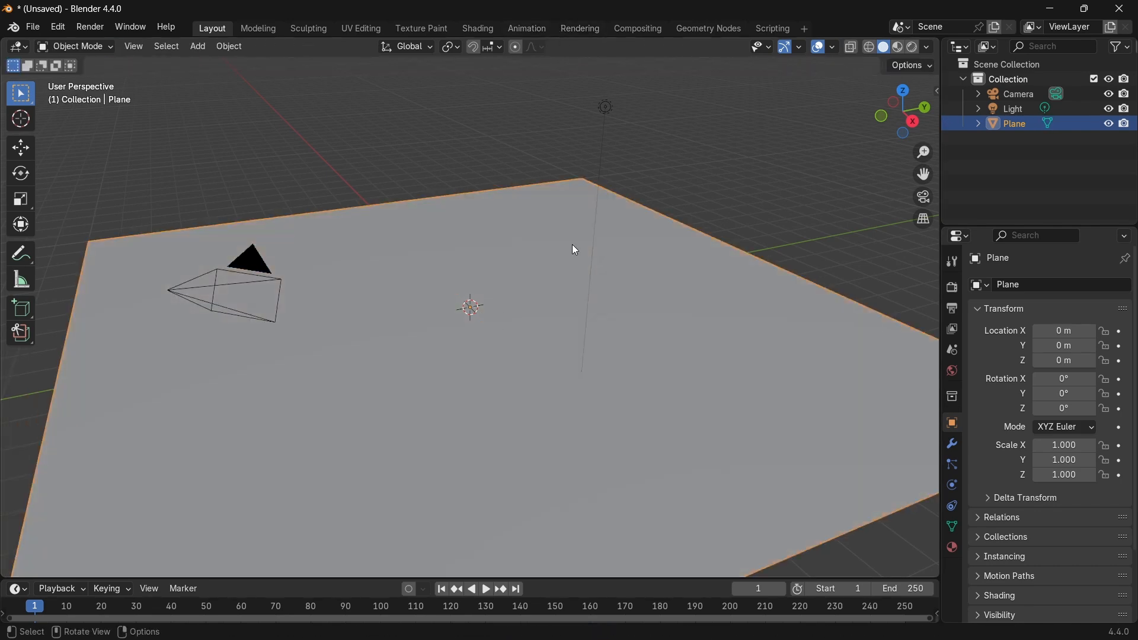
Switch the viewport to Rendered shading and check its viewport lighting options.
middle_drag(336, 311, 348, 308)
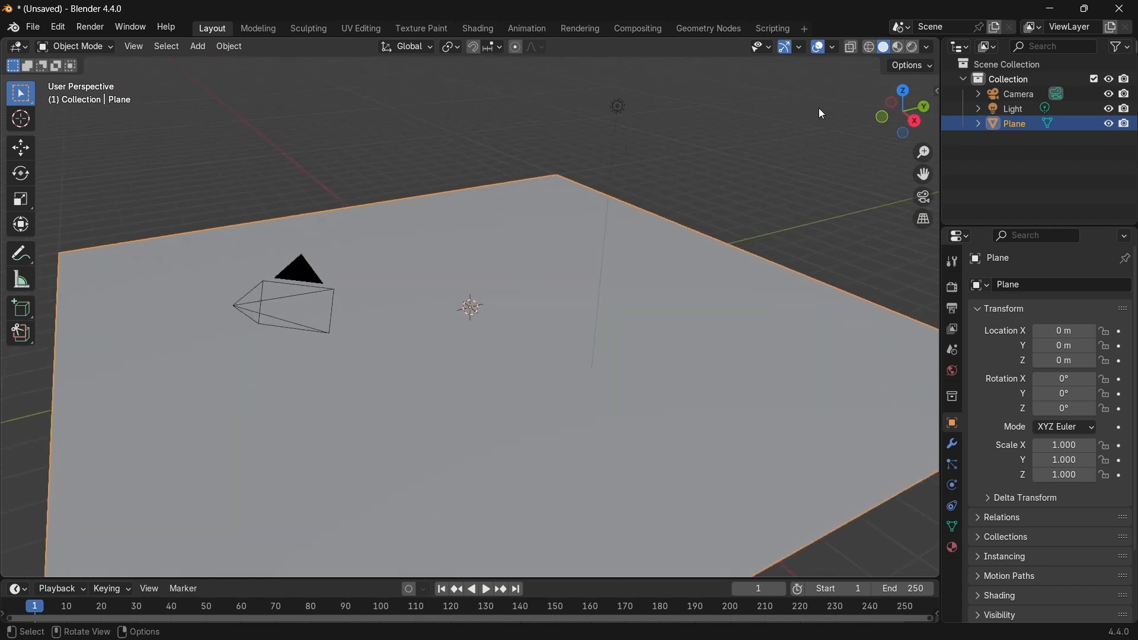
middle_drag(719, 190, 702, 191)
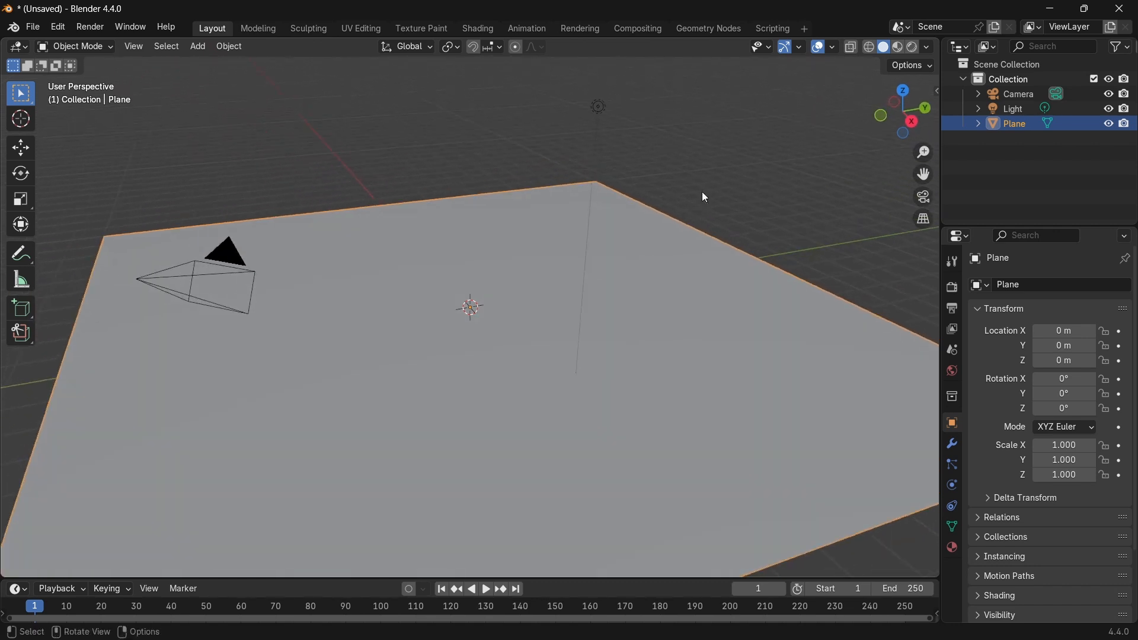
click(913, 50)
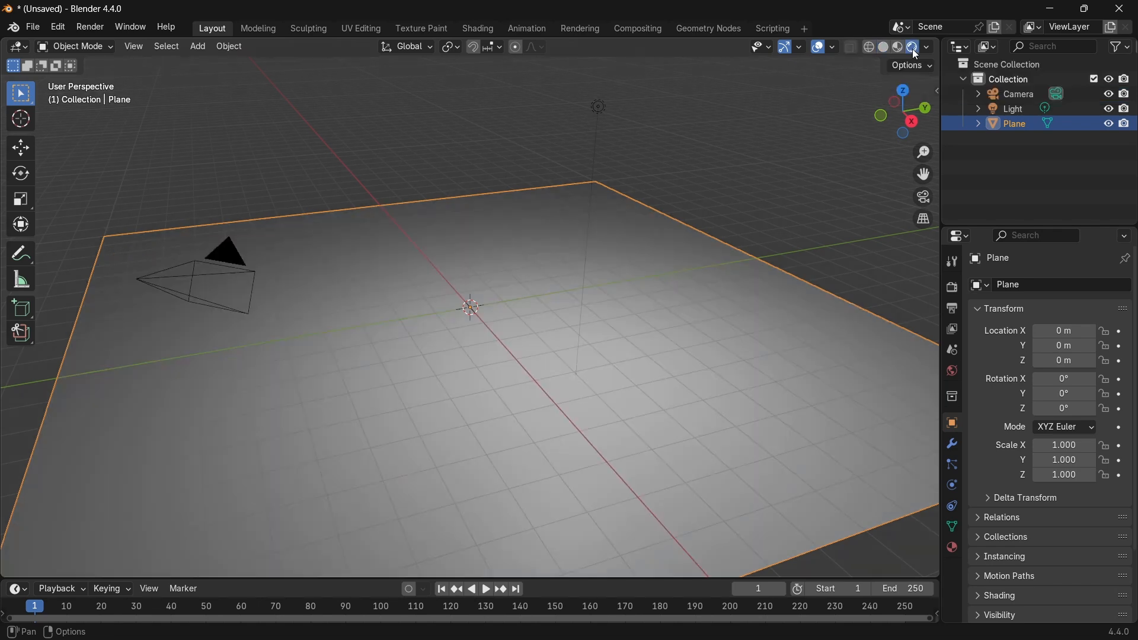
middle_drag(693, 245, 703, 215)
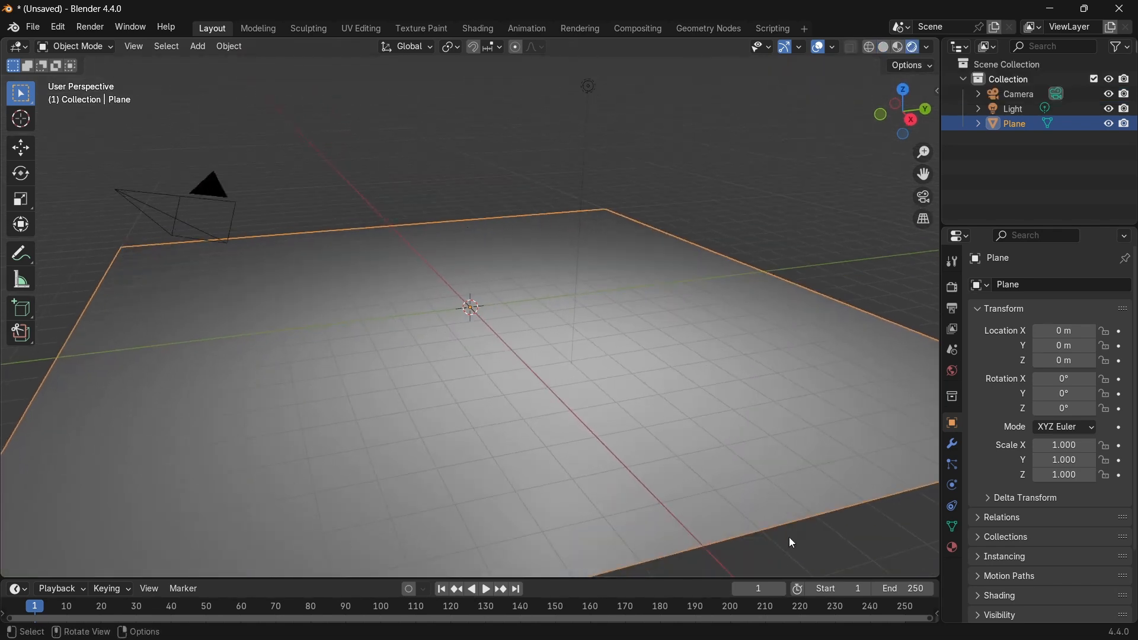
click(928, 50)
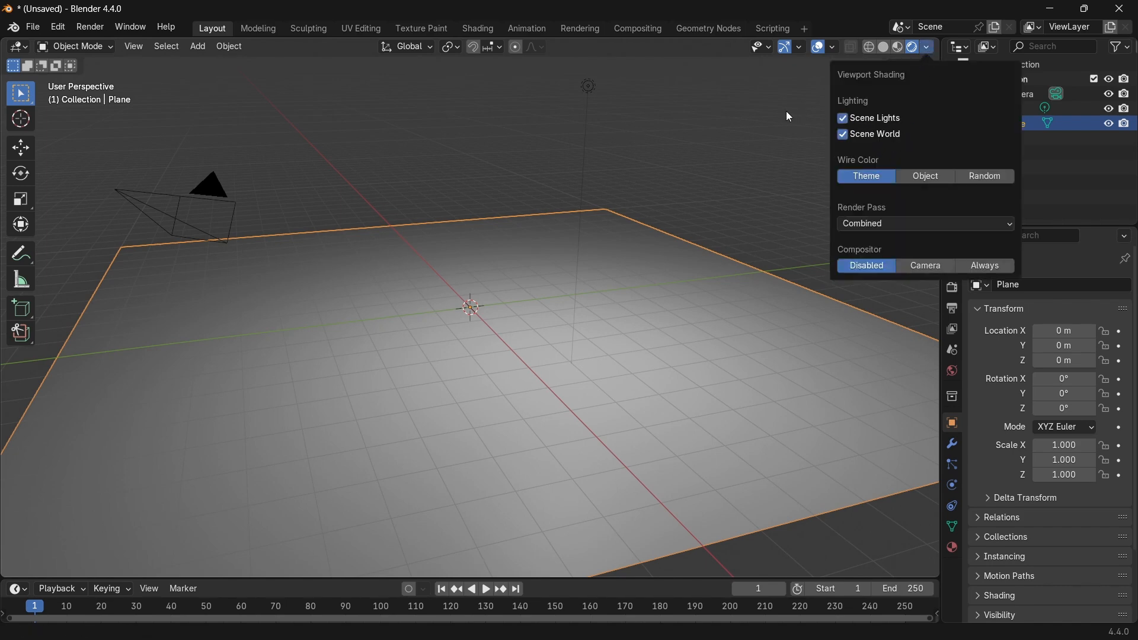
click(930, 47)
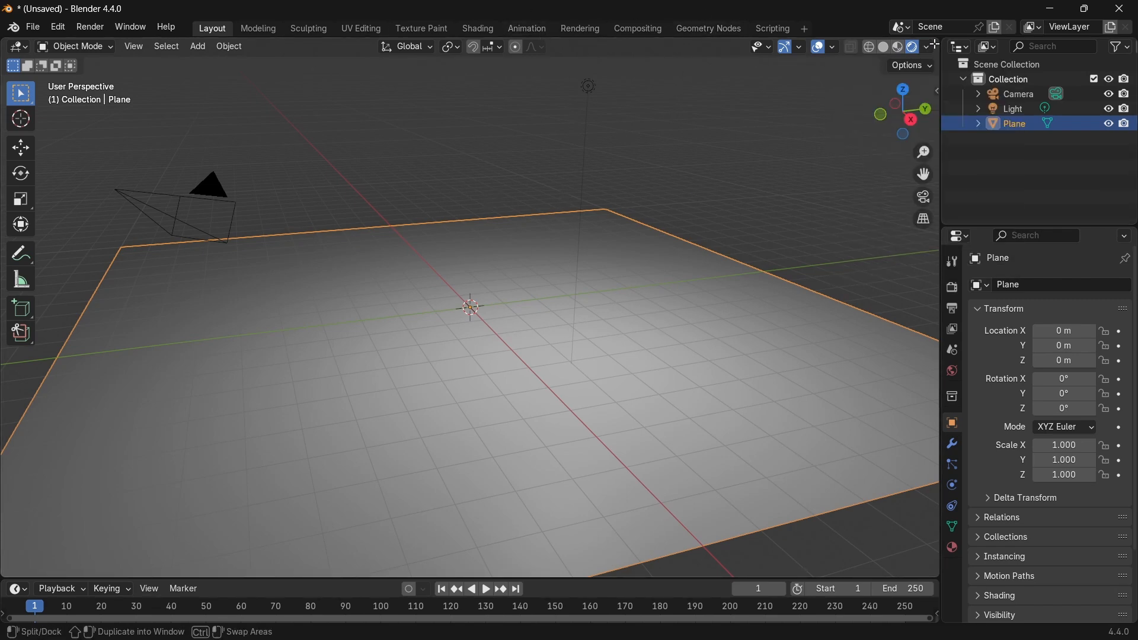
Select the light and turn off Scene Lights for the rendered viewport.
click(589, 87)
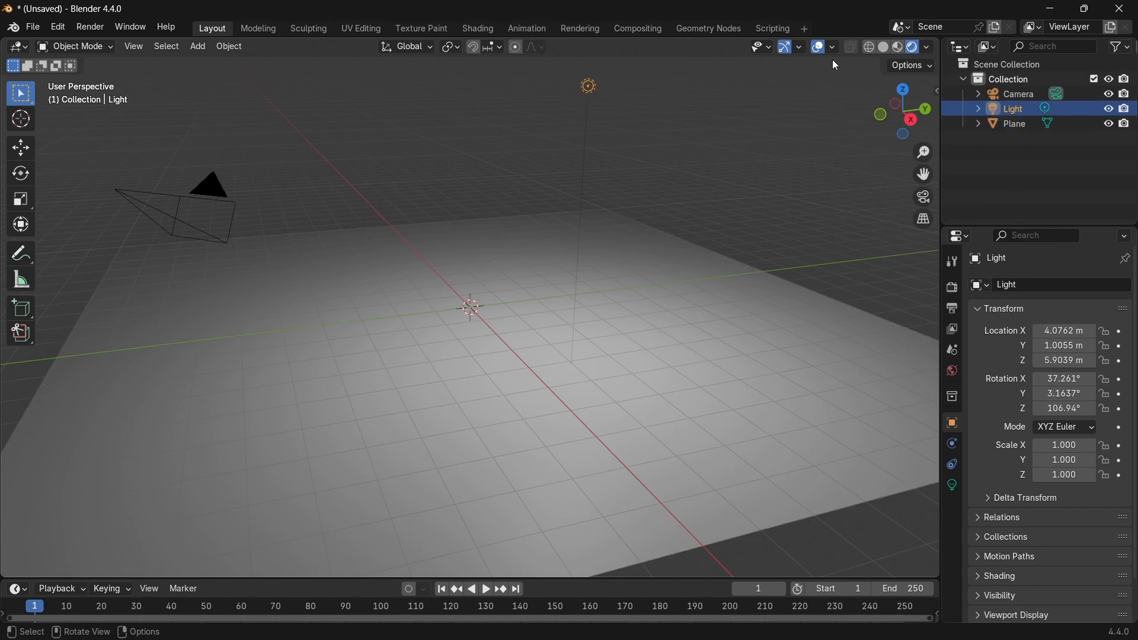
click(928, 47)
click(843, 119)
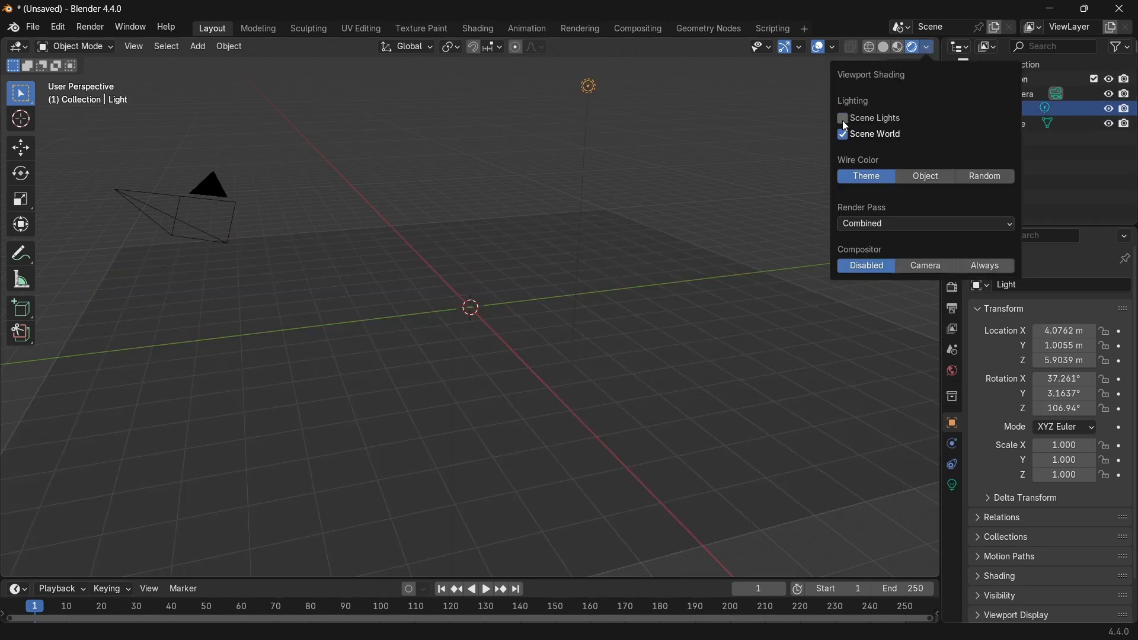
mouse_move(449, 215)
middle_down()
mouse_move(512, 208)
mouse_move(415, 204)
middle_up()
click(929, 48)
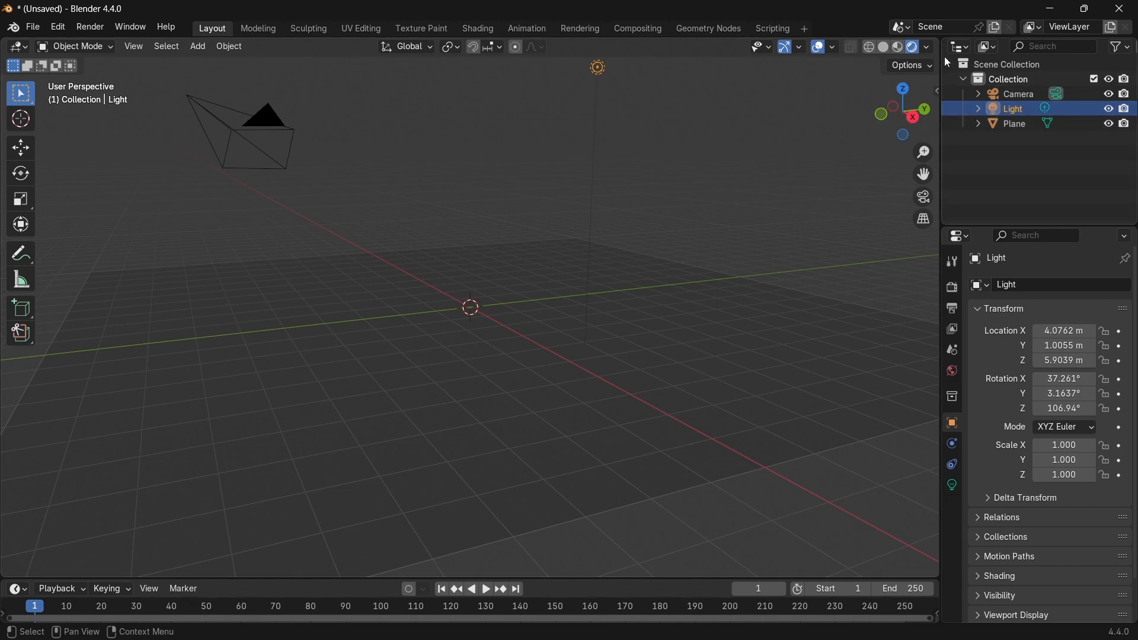
Turn off Scene World in the viewport shading and choose the waterfront HDRI, the last in the list, as lighting.
click(929, 50)
click(839, 136)
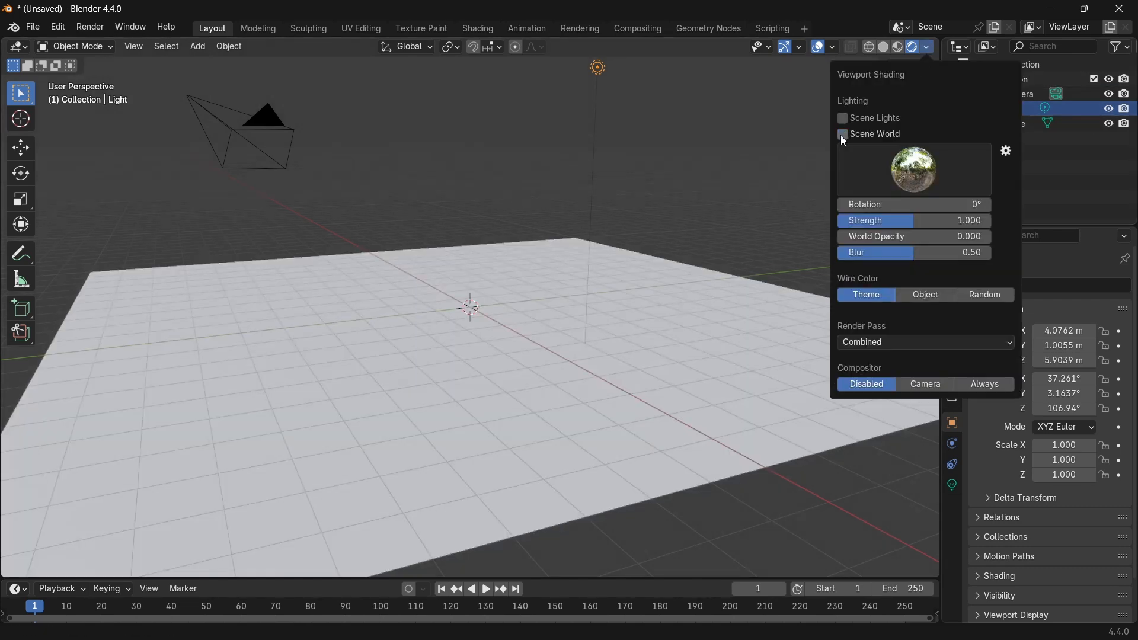
click(914, 171)
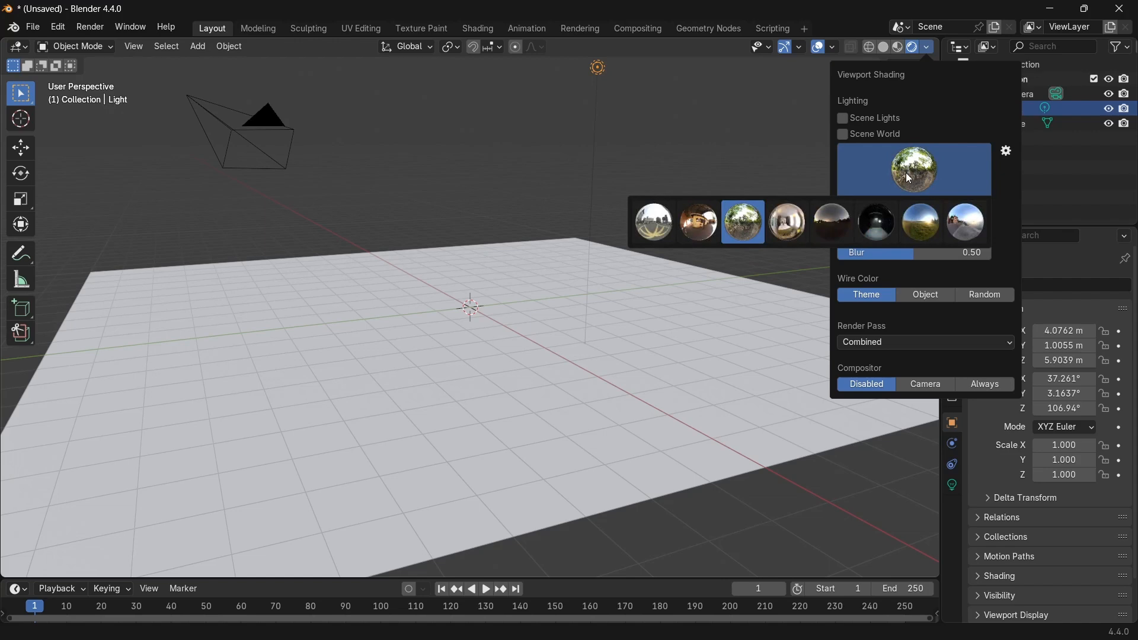
click(972, 220)
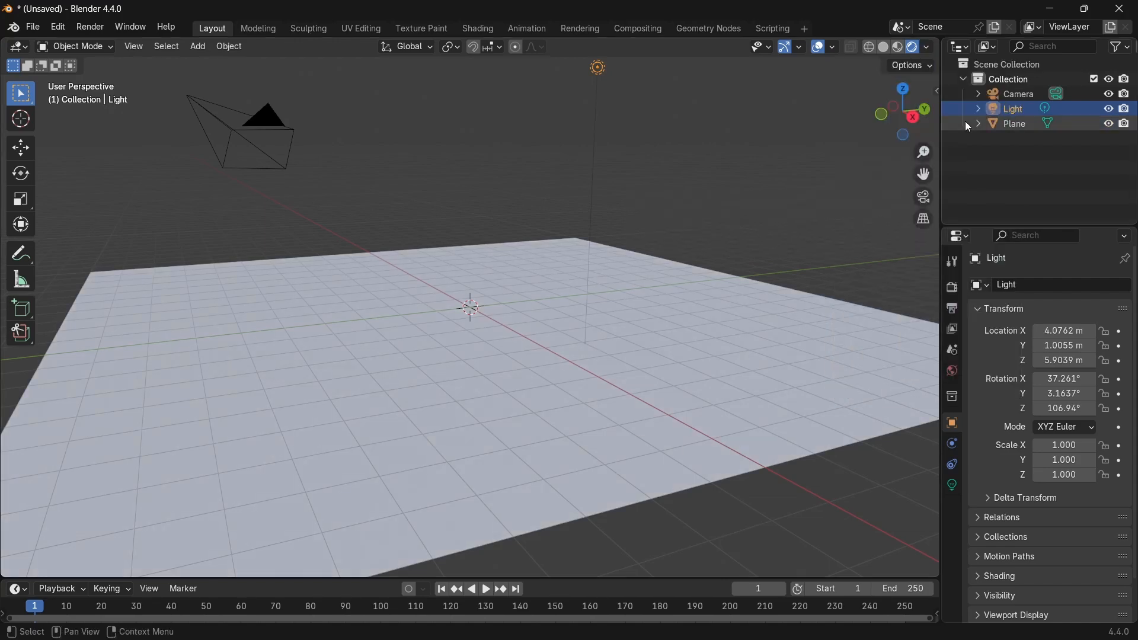
Set the viewport HDRI's World Opacity to 1.000 and Blur to 0.00.
click(927, 50)
drag(889, 237, 1023, 238)
drag(920, 252, 849, 253)
mouse_move(543, 278)
middle_down()
mouse_move(727, 257)
mouse_move(678, 260)
mouse_move(747, 213)
middle_up()
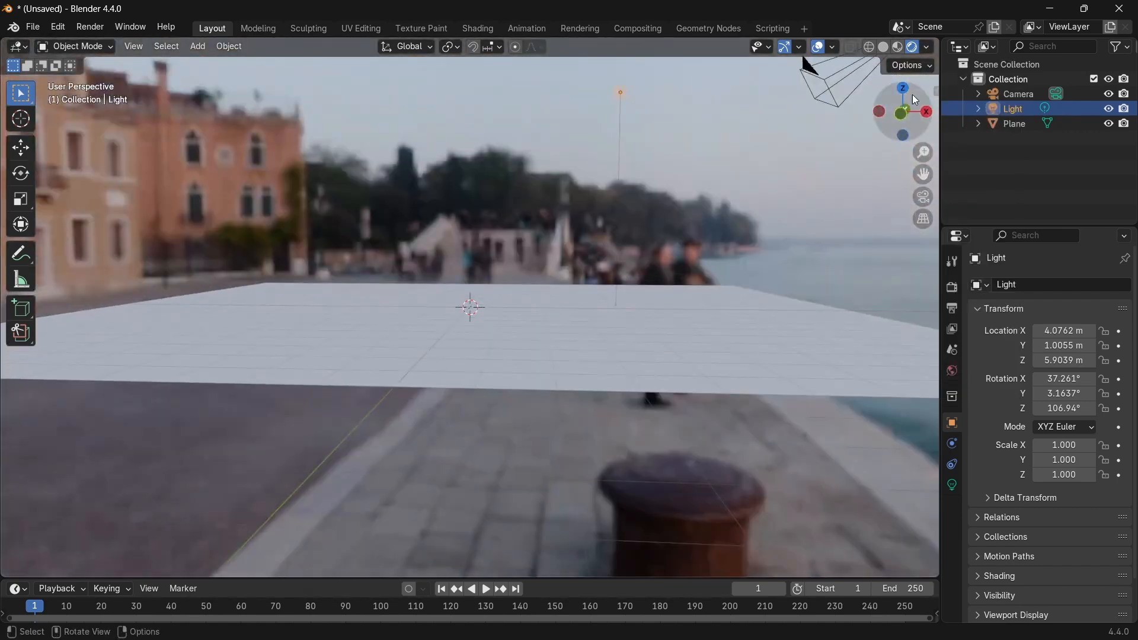
Turn on Scene World and Scene Lights for the rendered viewport.
click(927, 50)
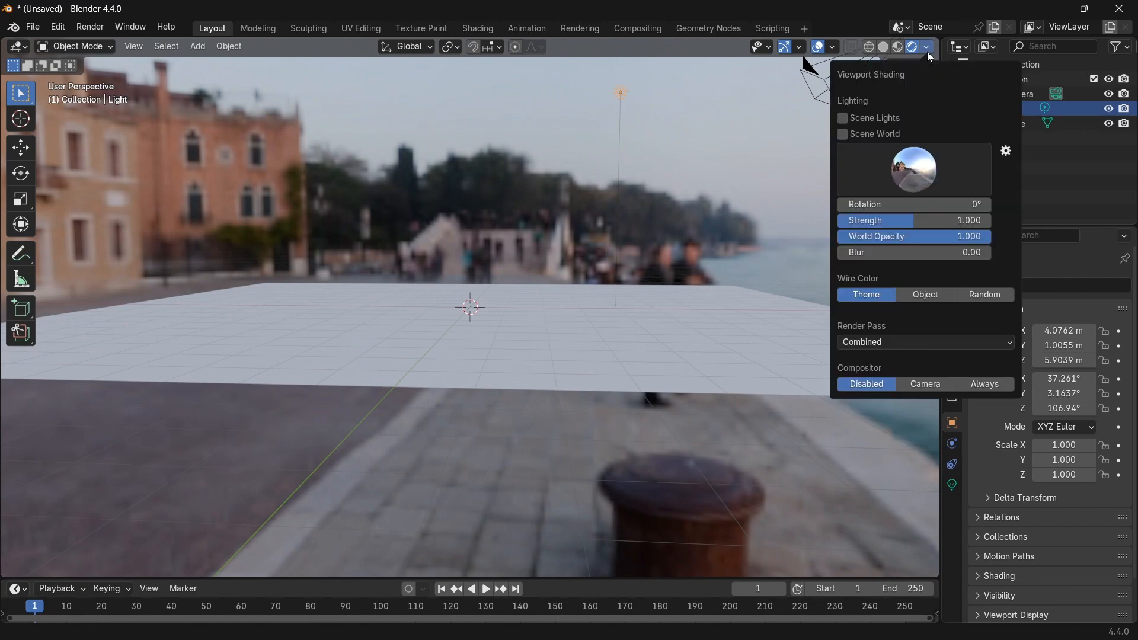
click(843, 136)
mouse_move(682, 195)
middle_down()
mouse_move(500, 231)
mouse_move(559, 215)
middle_up()
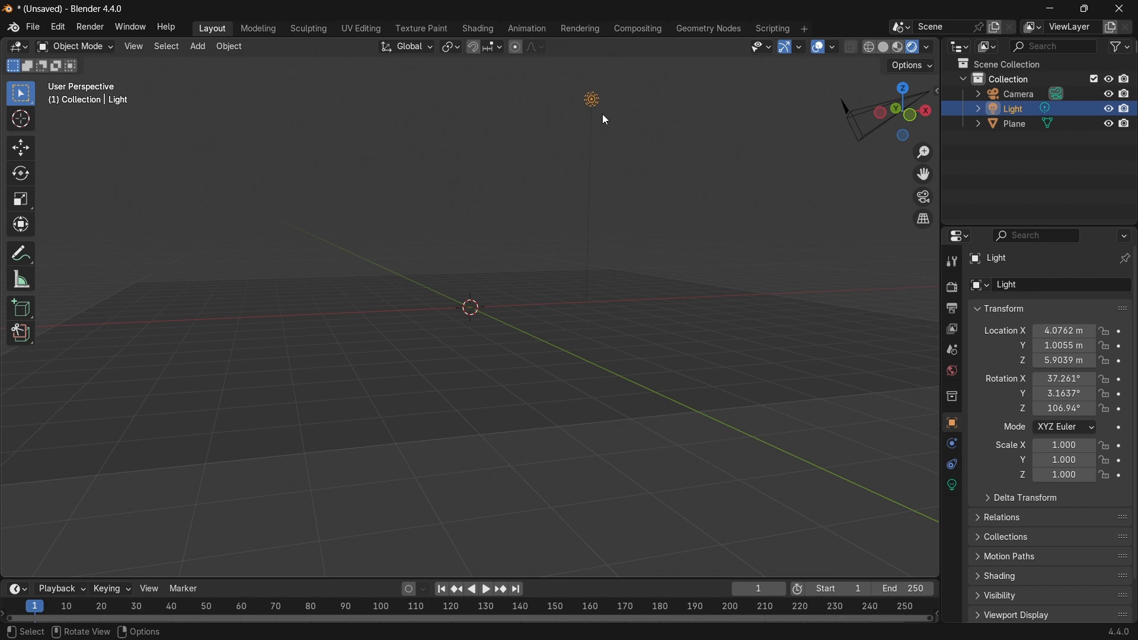
click(928, 50)
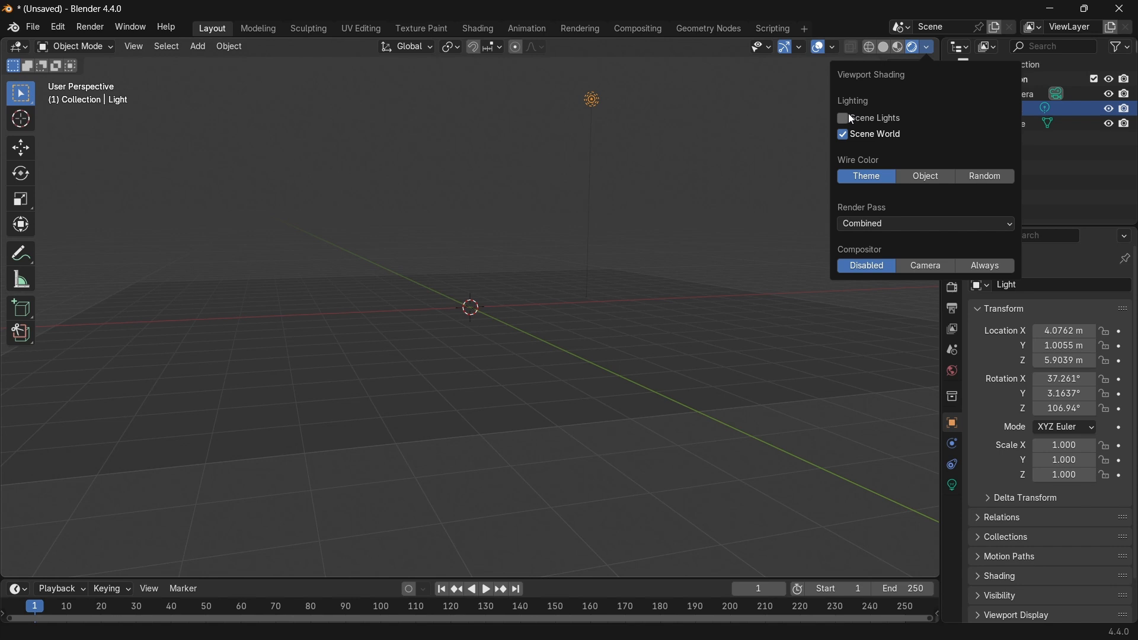
click(843, 121)
Move the light across the plane to about X -3.63 m, Y -0.08 m, Z 4.31 m.
middle_drag(626, 133, 628, 86)
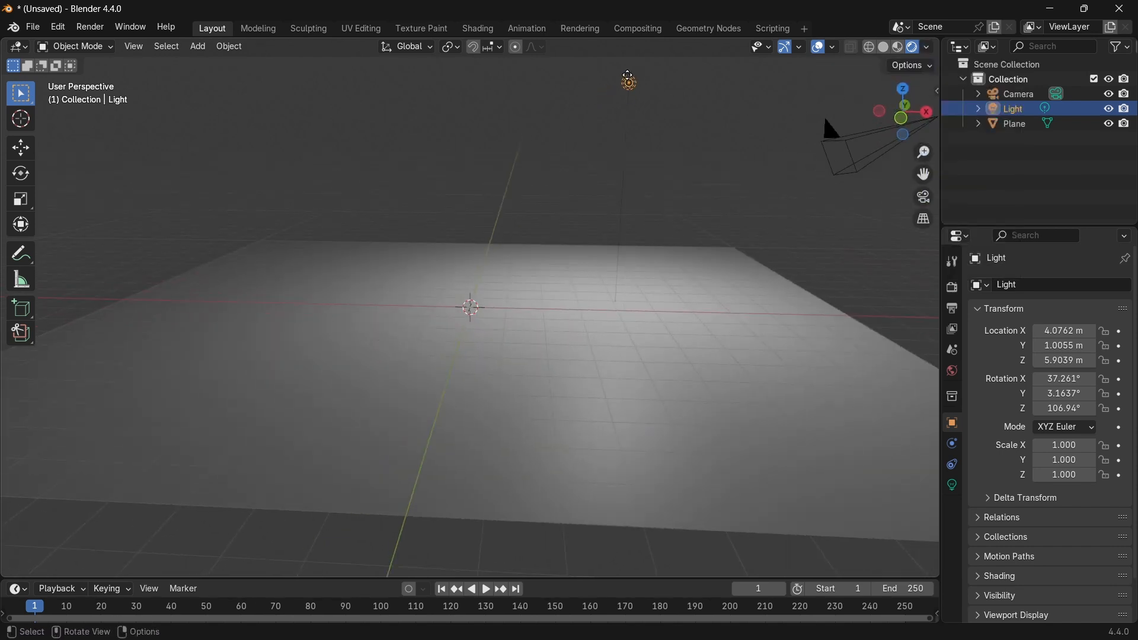
key(g)
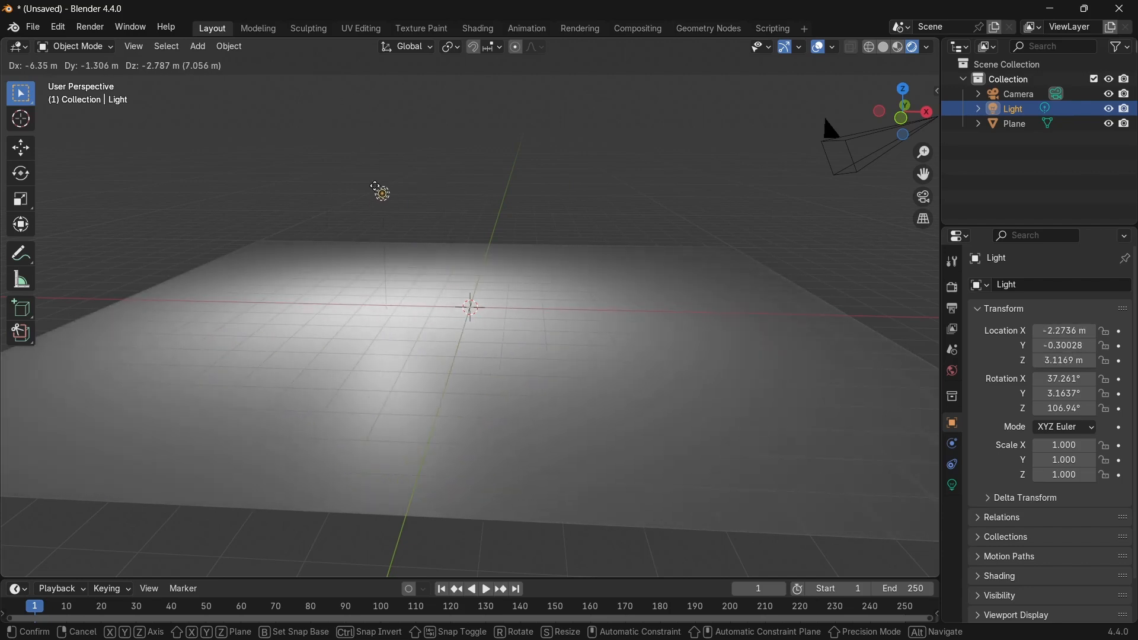
click(322, 135)
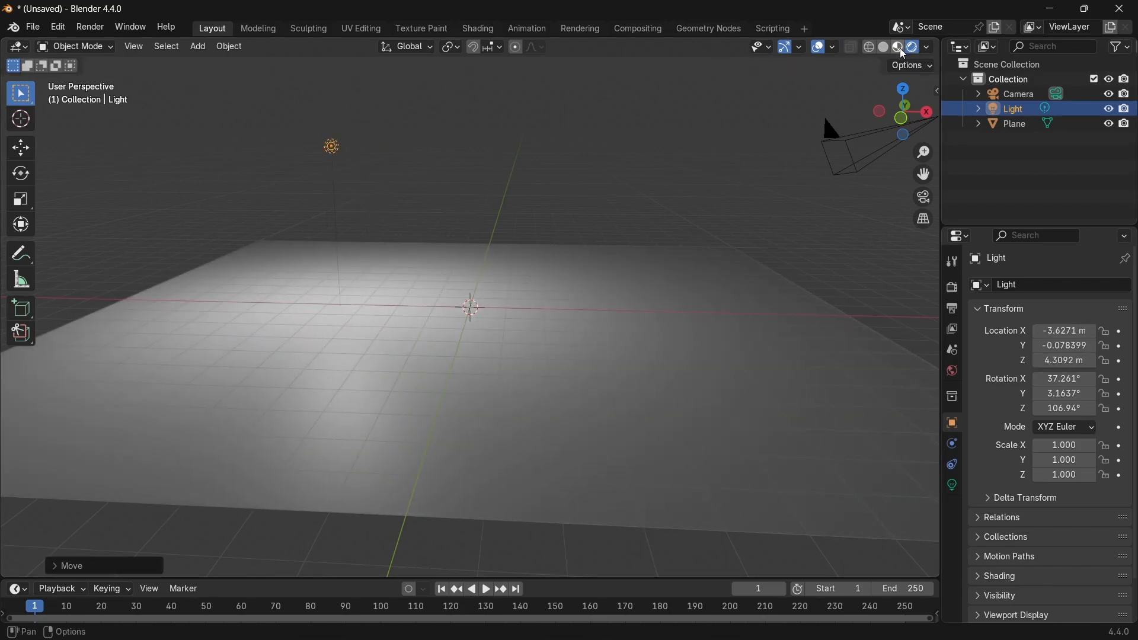
Turn off Scene World for the viewport and compare the plane with Scene Lights off and on.
click(929, 47)
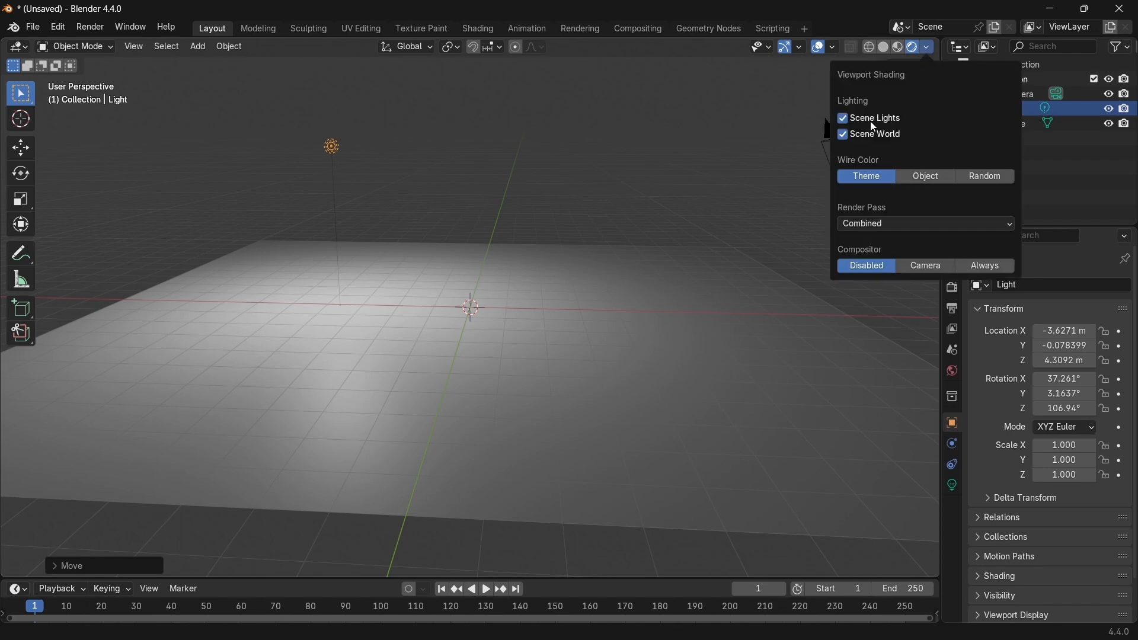
click(845, 135)
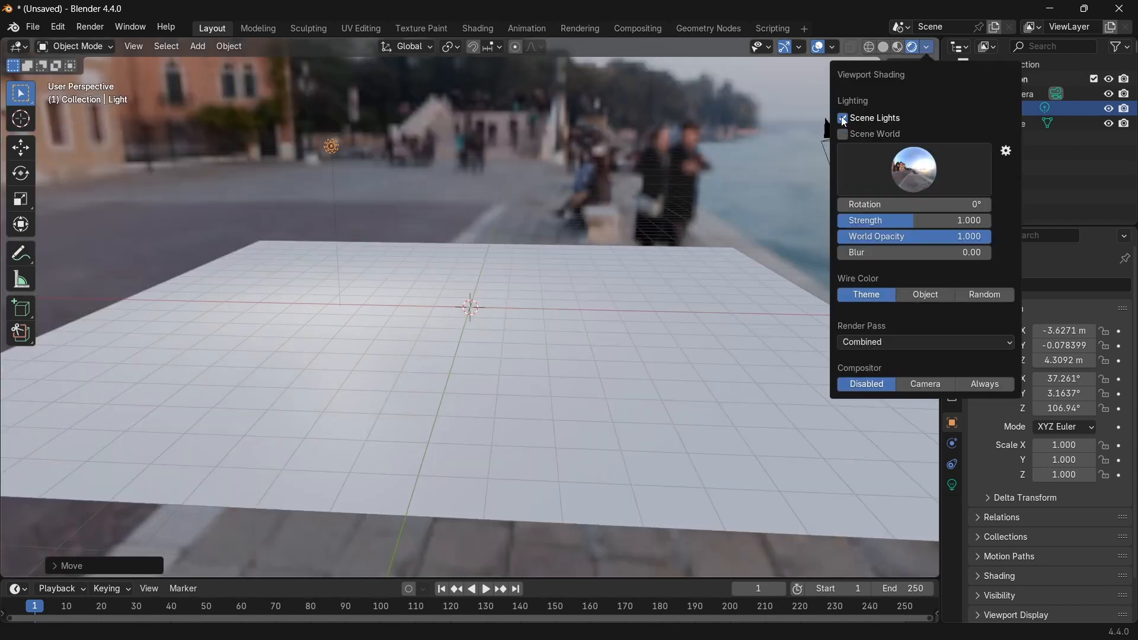
middle_drag(482, 162, 696, 182)
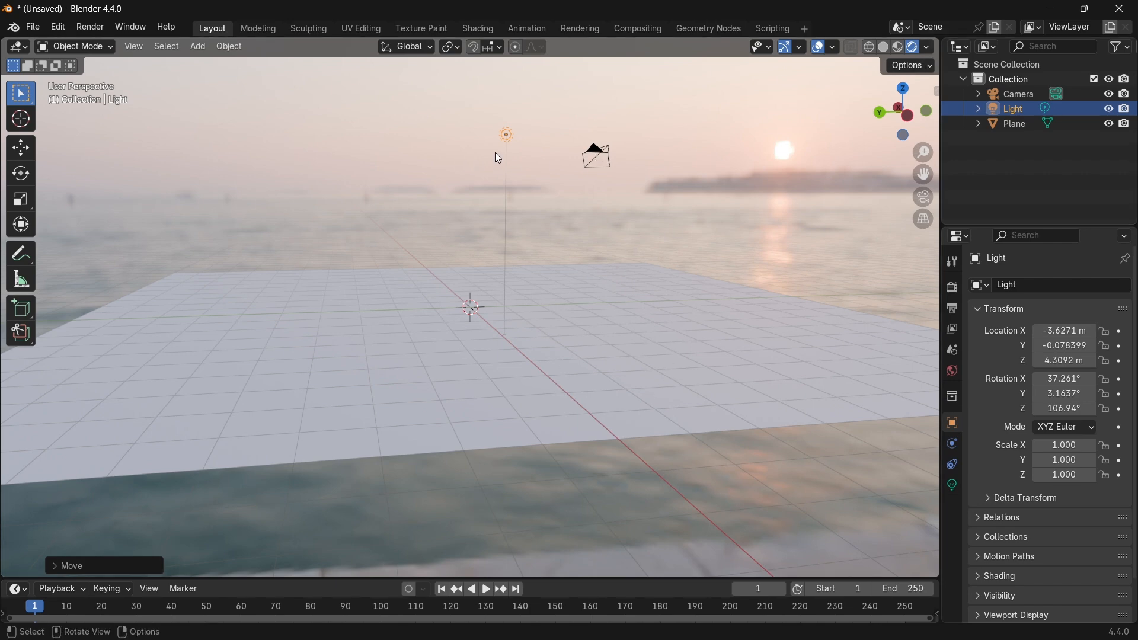
click(928, 47)
click(844, 120)
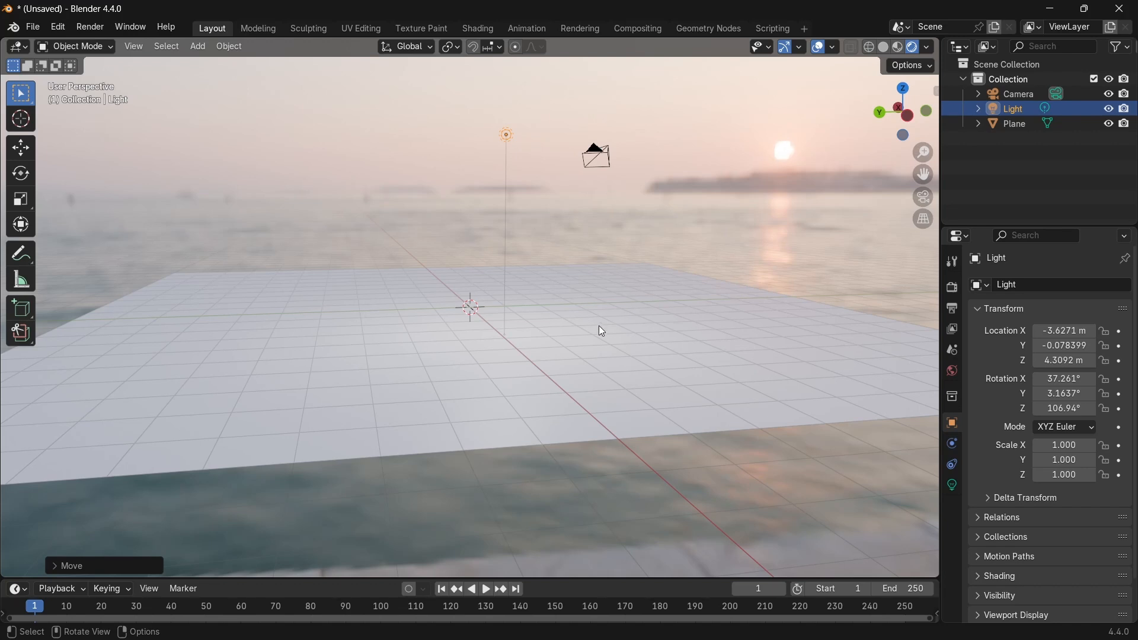
Try moving the light under the HDRI lighting, cancel the move, and turn on Scene World for the viewport.
key(g)
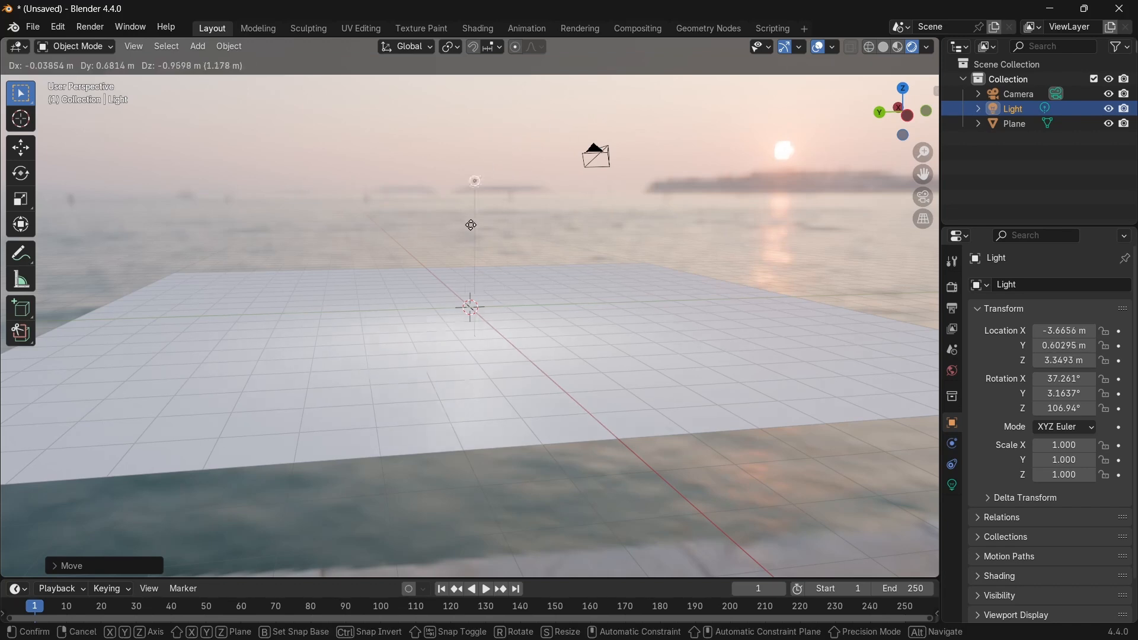
key(Escape)
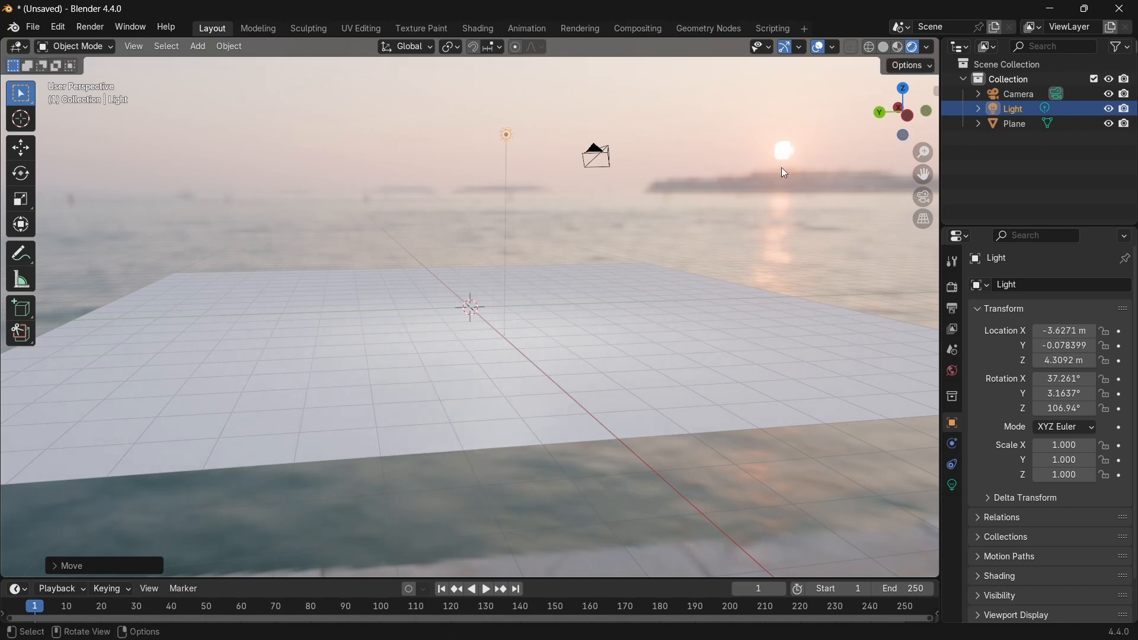
click(930, 46)
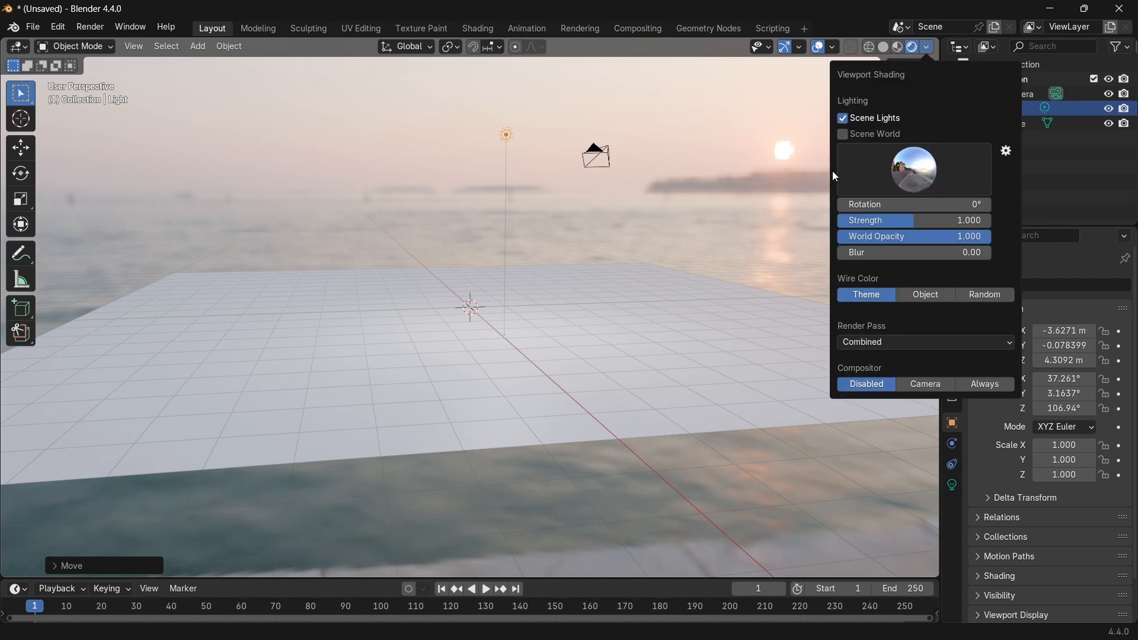
click(842, 134)
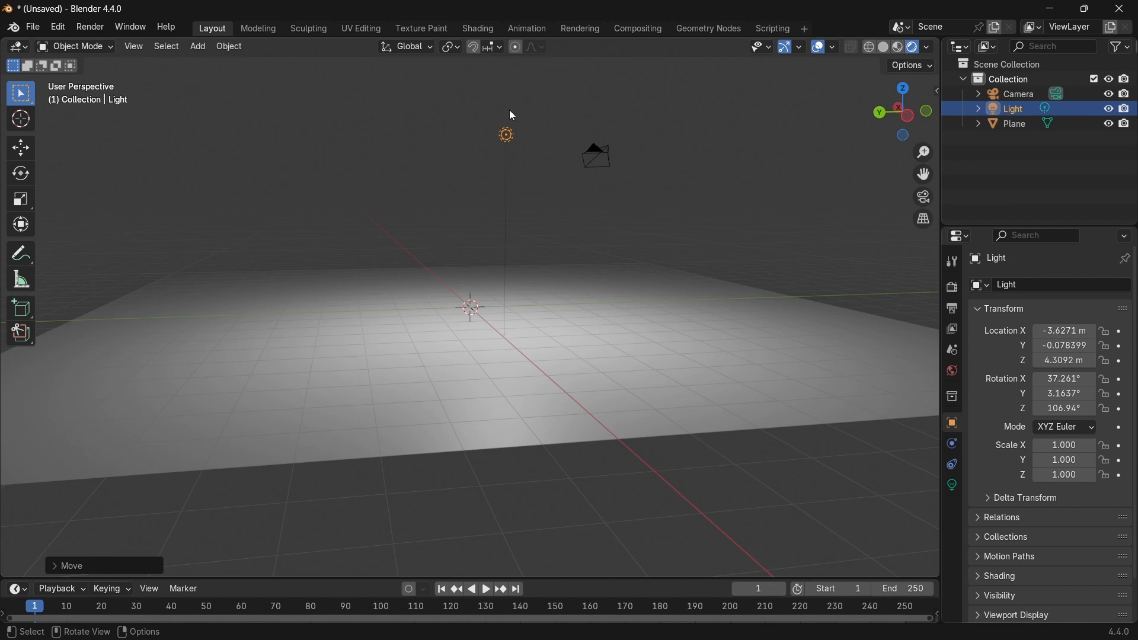
middle_drag(513, 115, 368, 195)
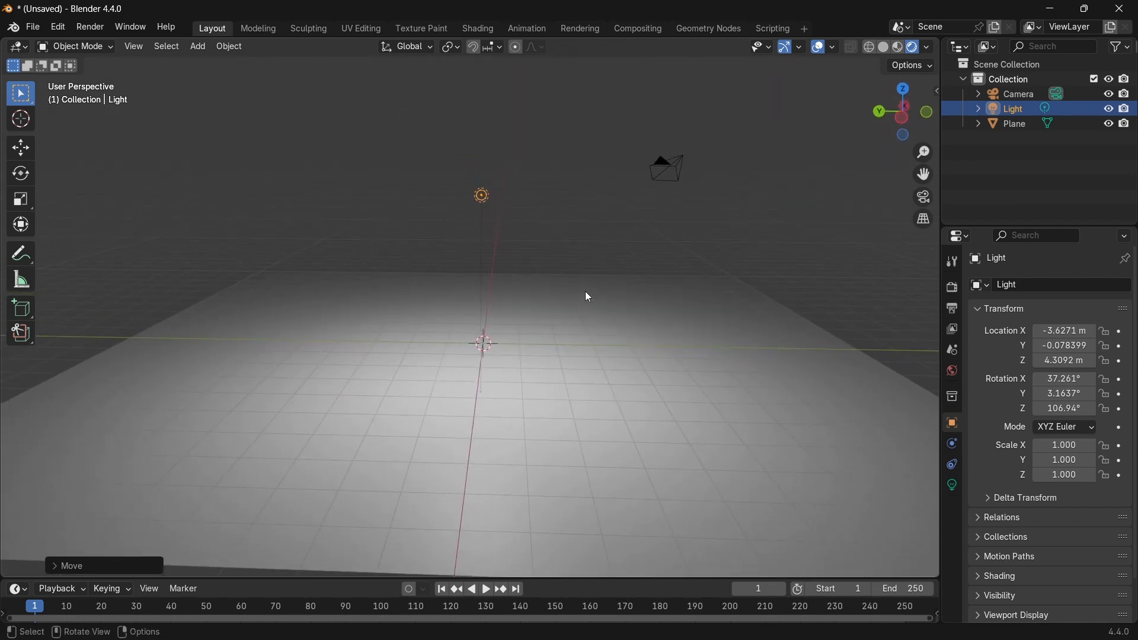
key(g)
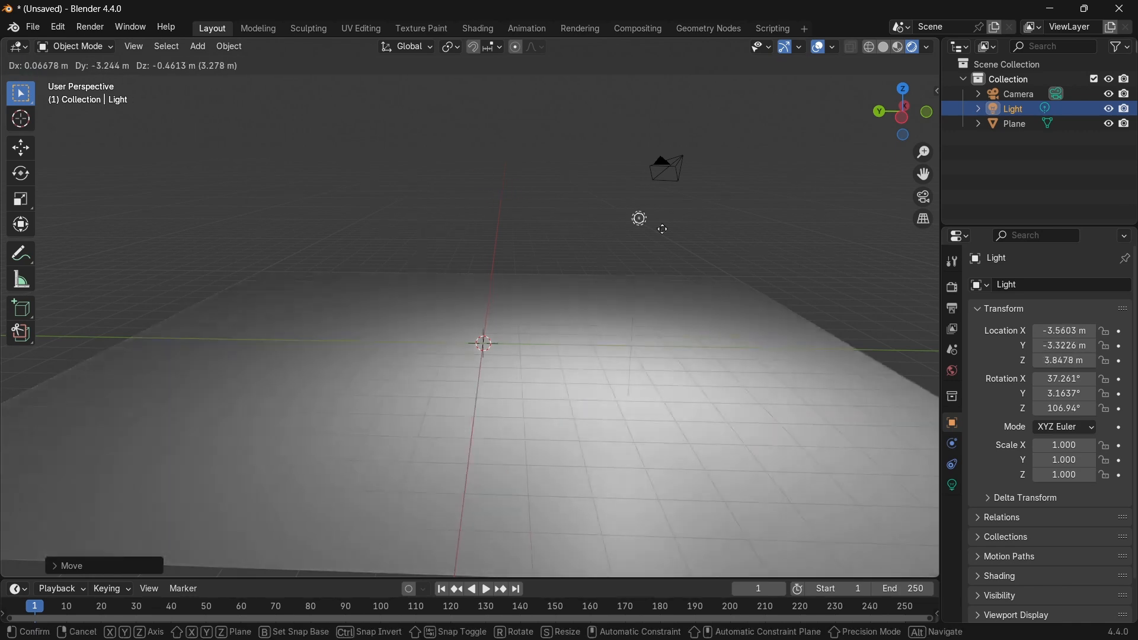
click(595, 250)
key(s)
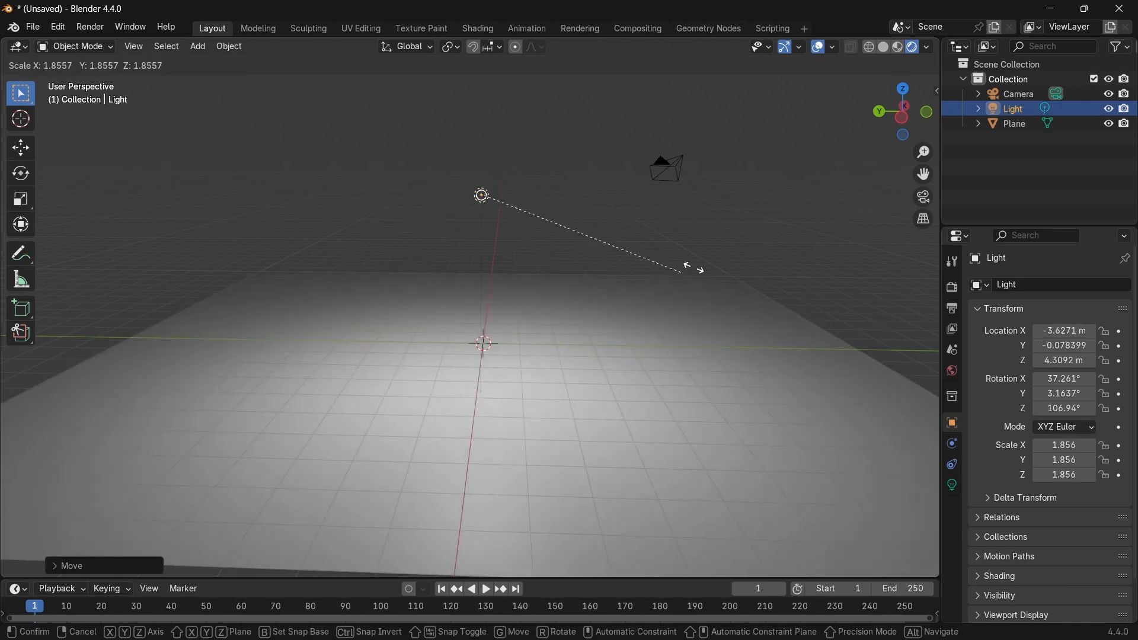
key(Escape)
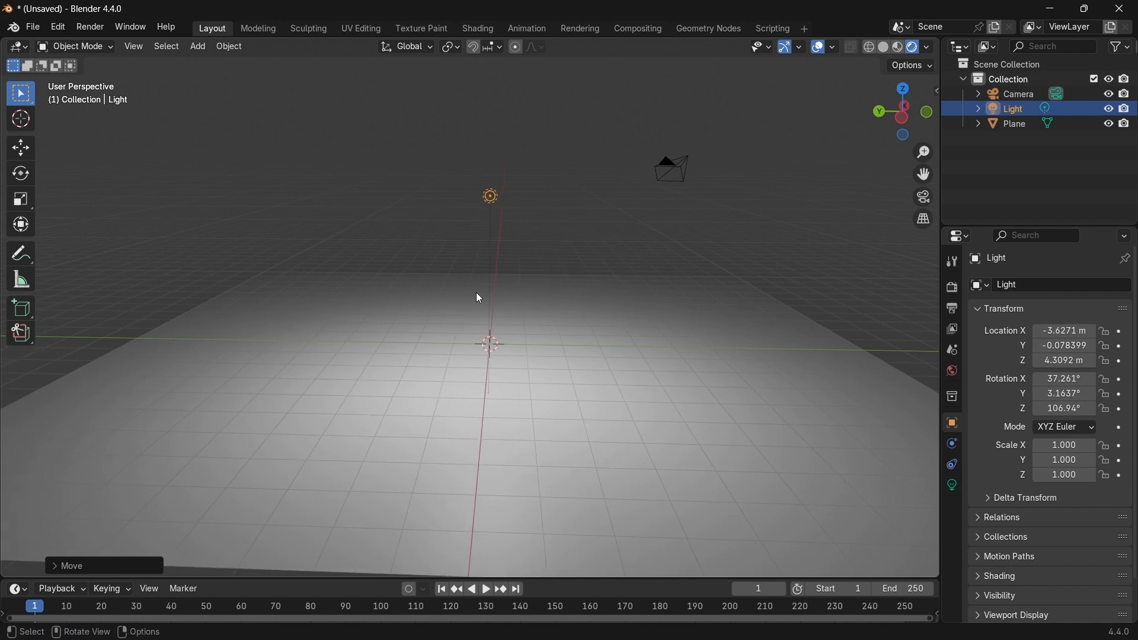
Move the light to about X -3.46 m, Y -1.16 m, Z 4.75 m above the plane.
key(g)
click(528, 254)
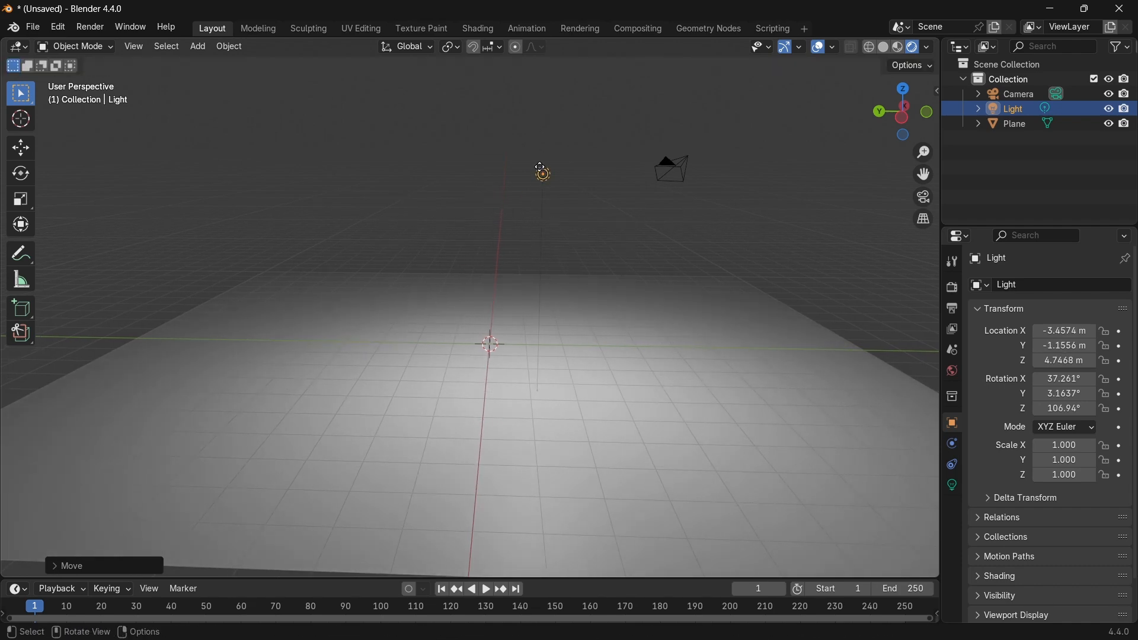
Add a cube and move it to about X 0.57 m, Y 6.00 m, Z 3.64 m.
key(shift+a)
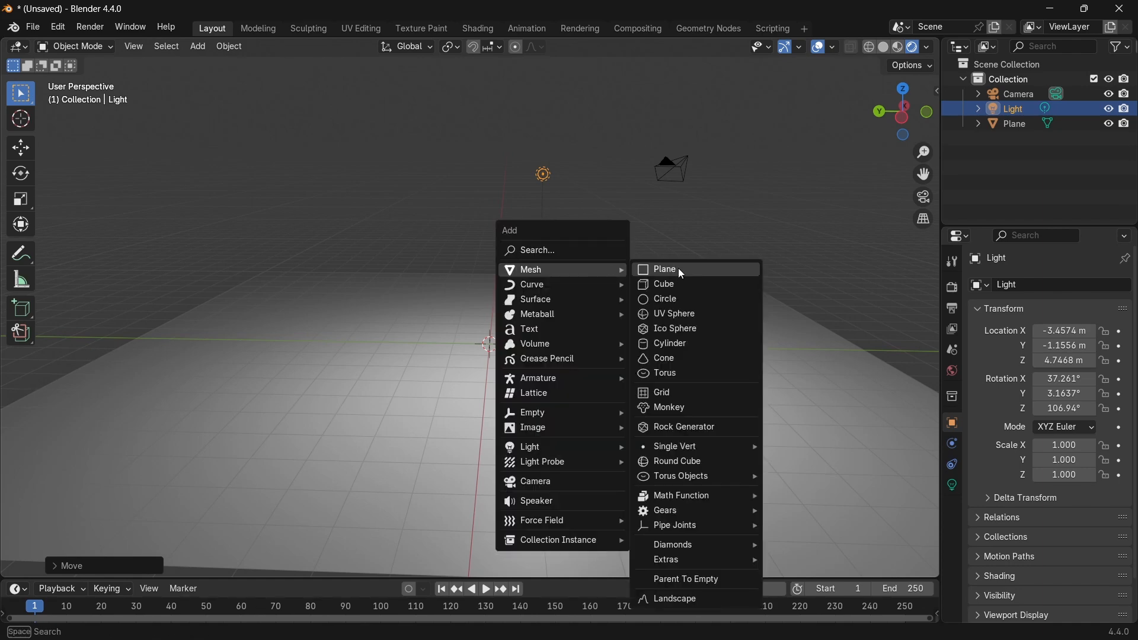
click(659, 283)
key(g)
click(402, 236)
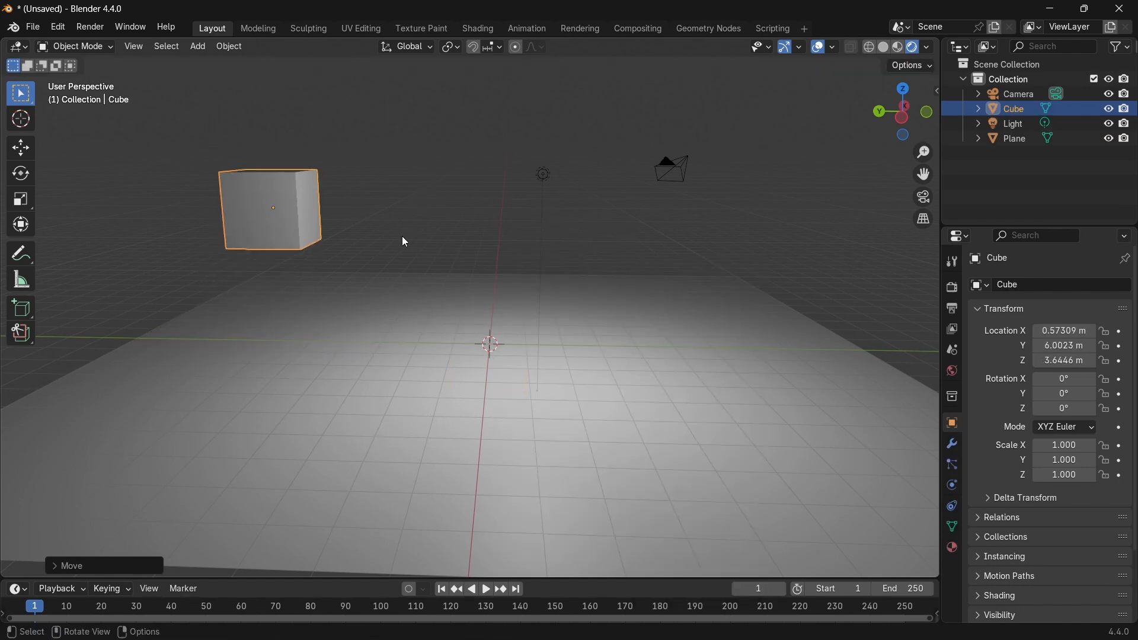
Add a Bézier curve, place it at about X 0.70 m, Y 3.24 m, Z 3.52 m, and rotate it freely to about 4.6°, -38.2°, -20.1°.
key(shift+a)
mouse_move(338, 250)
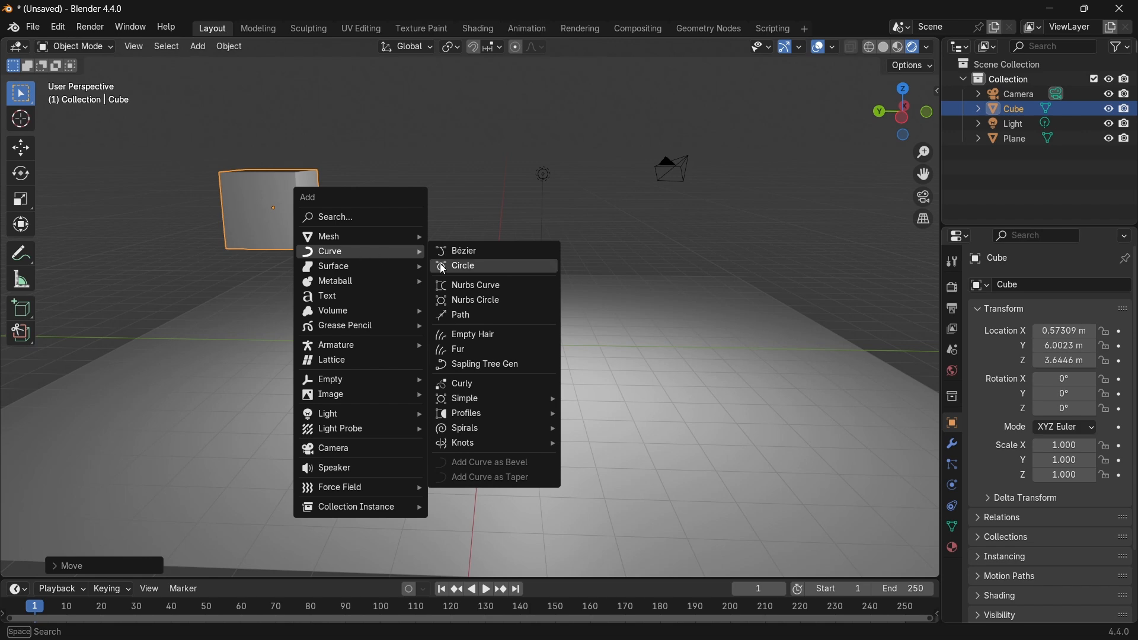
click(472, 248)
key(g)
click(400, 250)
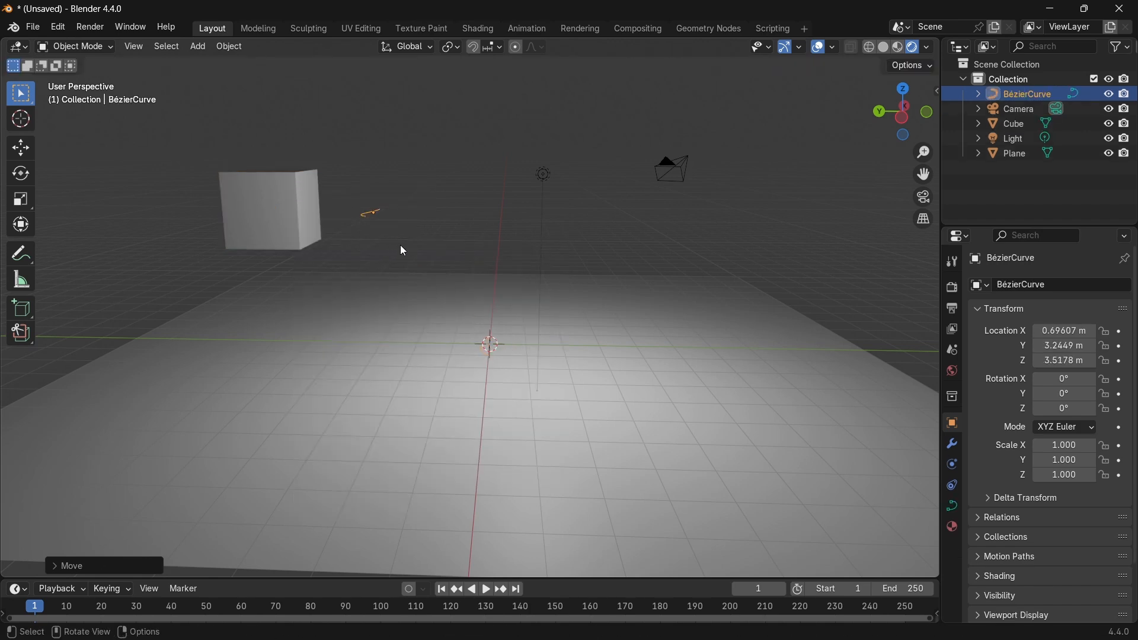
key(r)
key(r)
click(385, 287)
Enable the Screencast Keys display in the viewport and hide its settings again.
key(n)
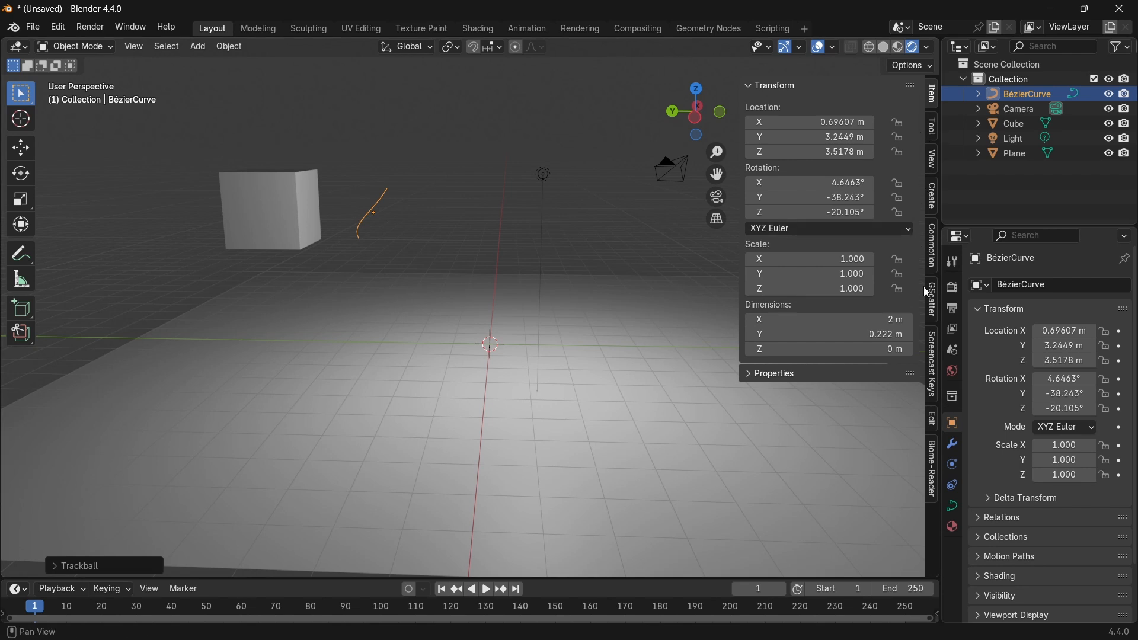
click(933, 366)
click(759, 86)
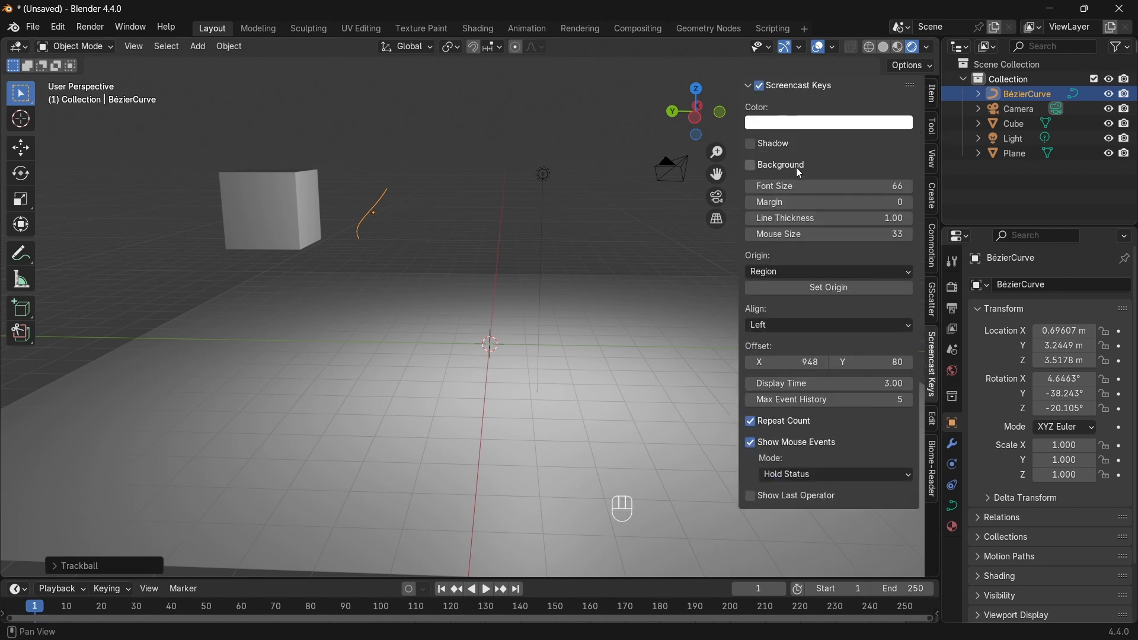
key(n)
Add a text object, rotate it to about 90.6°, -26.8°, -115.1°, and place it at about X 0.62 m, Y 1.98 m, Z 2.93 m.
key(shift+a)
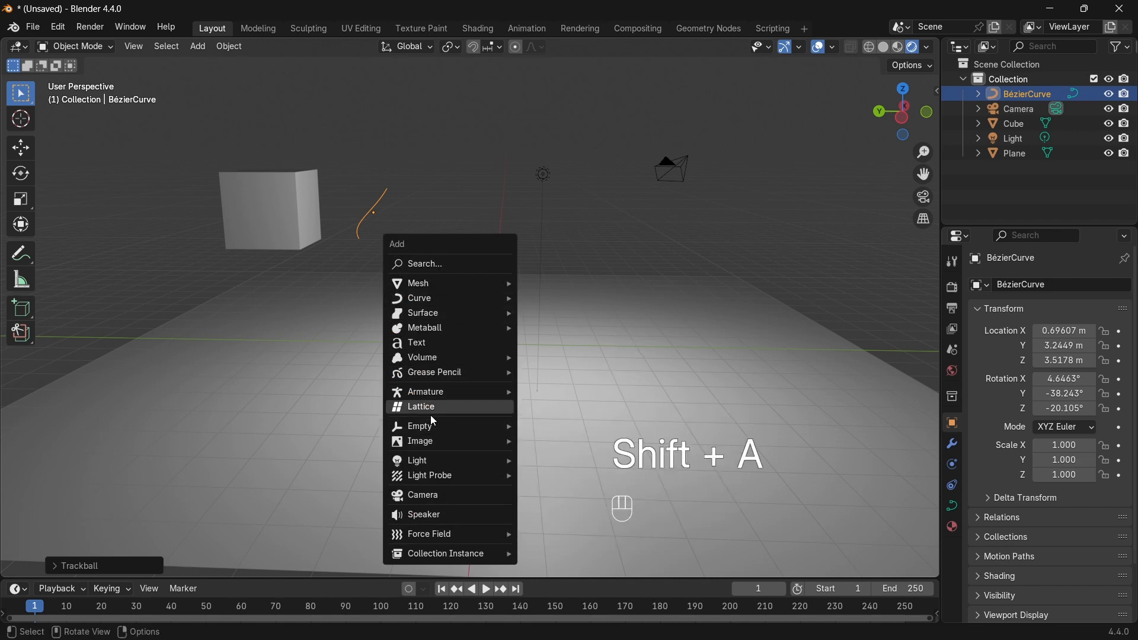
click(419, 343)
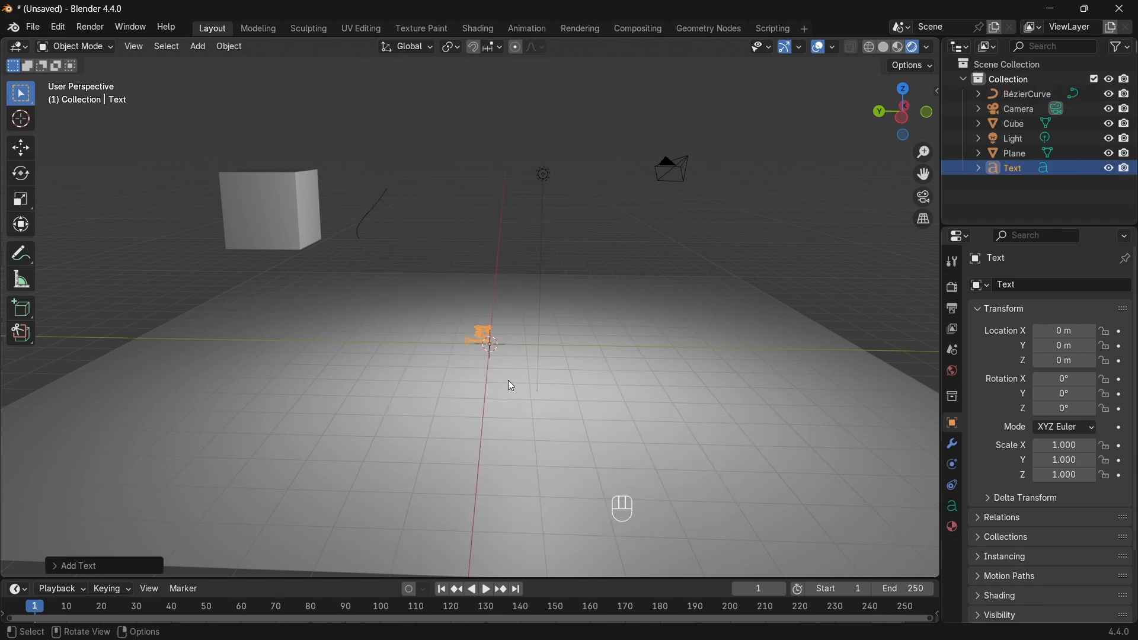
key(g)
key(r)
key(r)
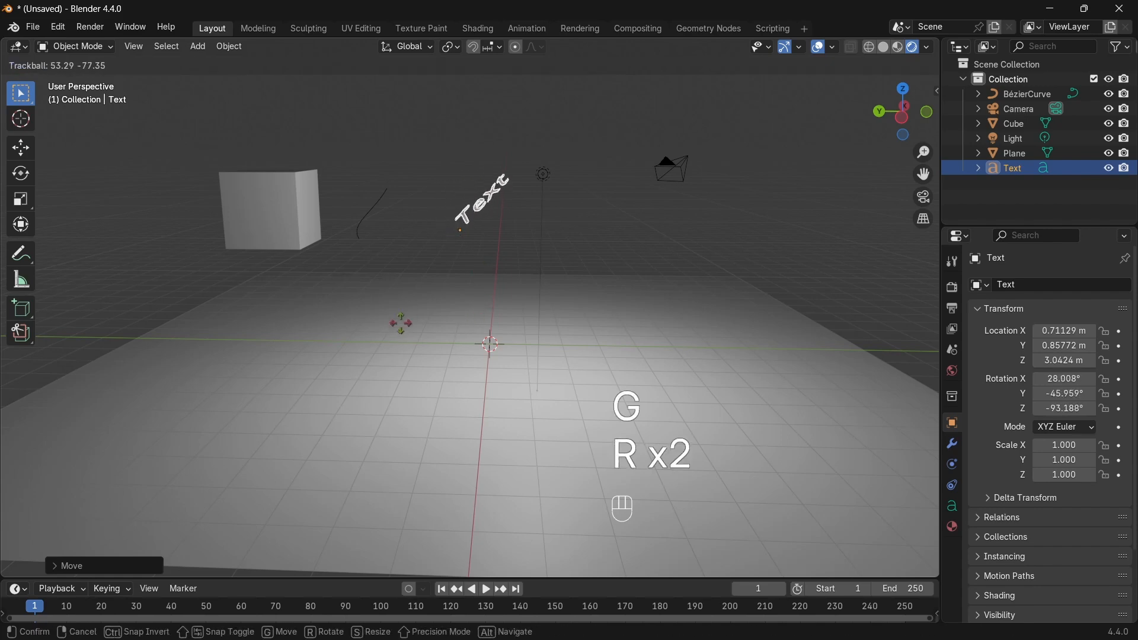
click(395, 366)
key(r)
key(r)
click(510, 267)
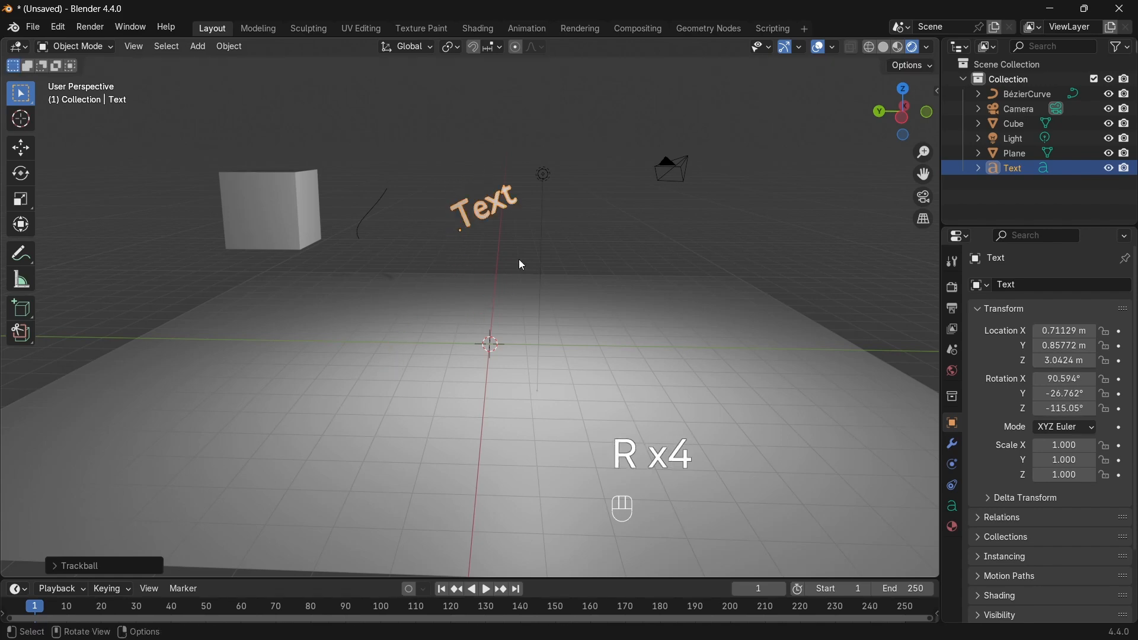
key(g)
click(475, 262)
Examine the object data properties of the cube, the Bézier curve and the text object in turn.
mouse_move(351, 282)
middle_down()
mouse_move(395, 283)
mouse_move(369, 287)
middle_up()
scroll(325, 231, up, 2)
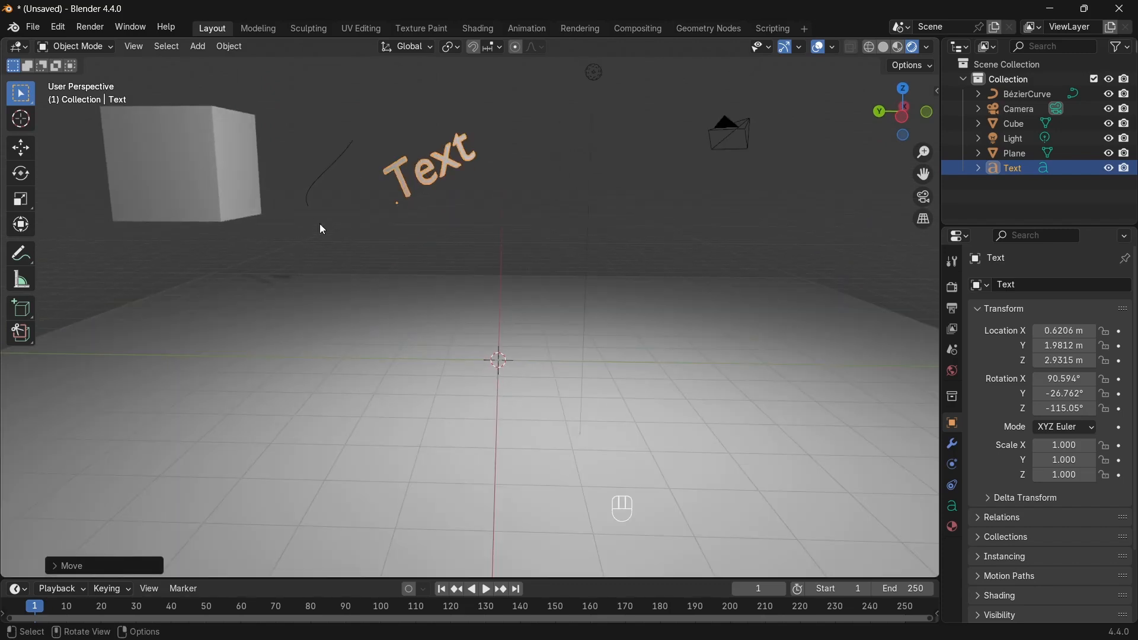
click(185, 187)
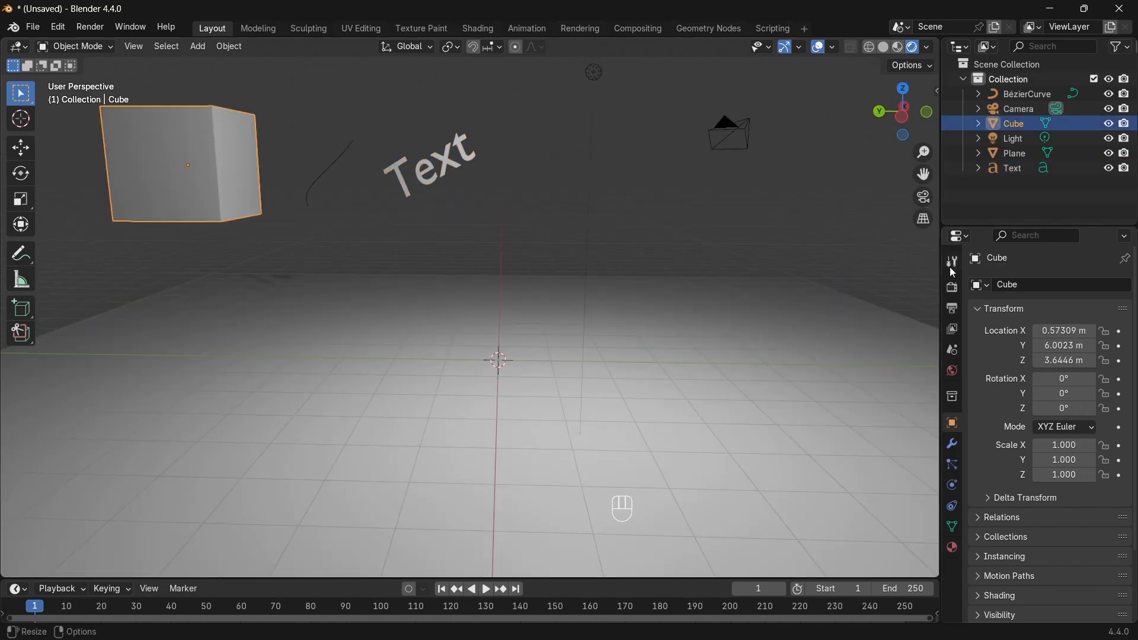
click(954, 527)
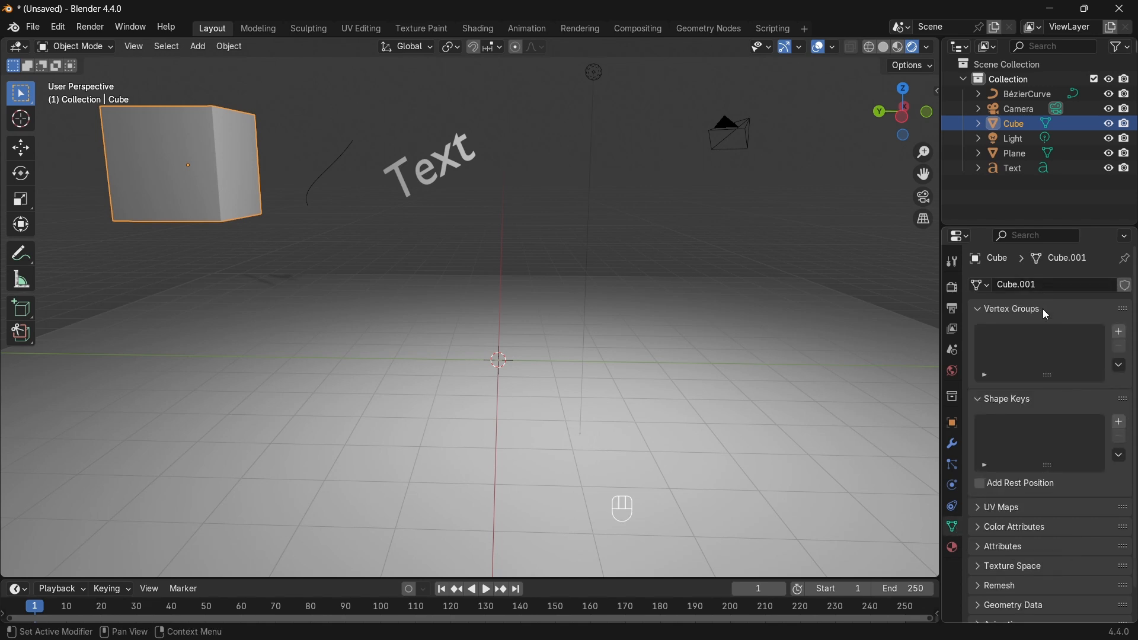
scroll(1042, 320, down, 1)
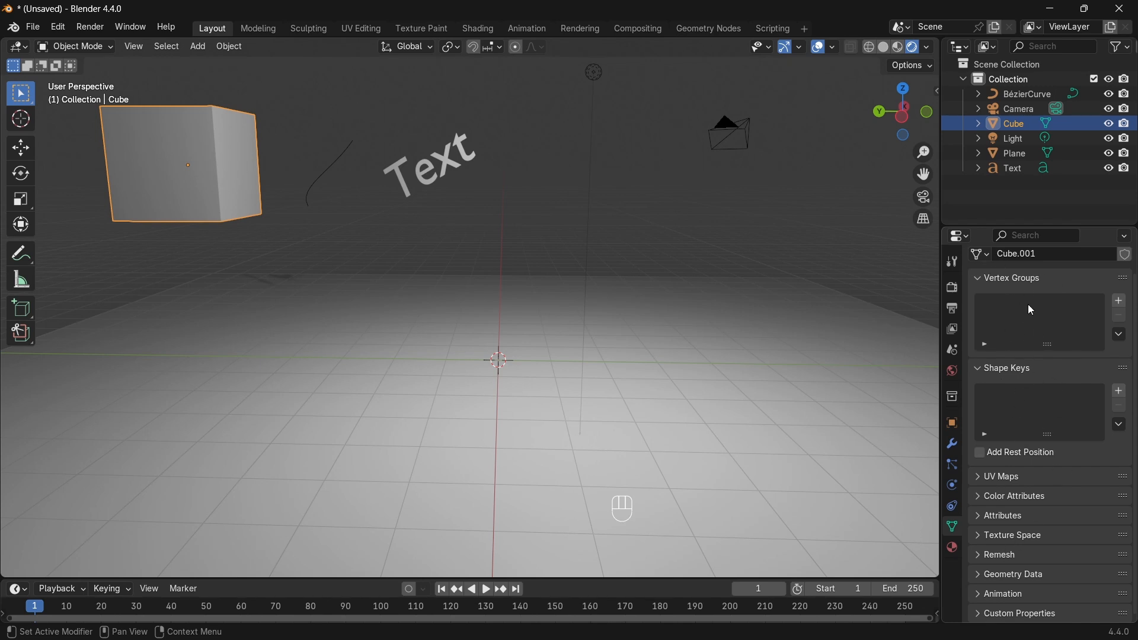
click(336, 162)
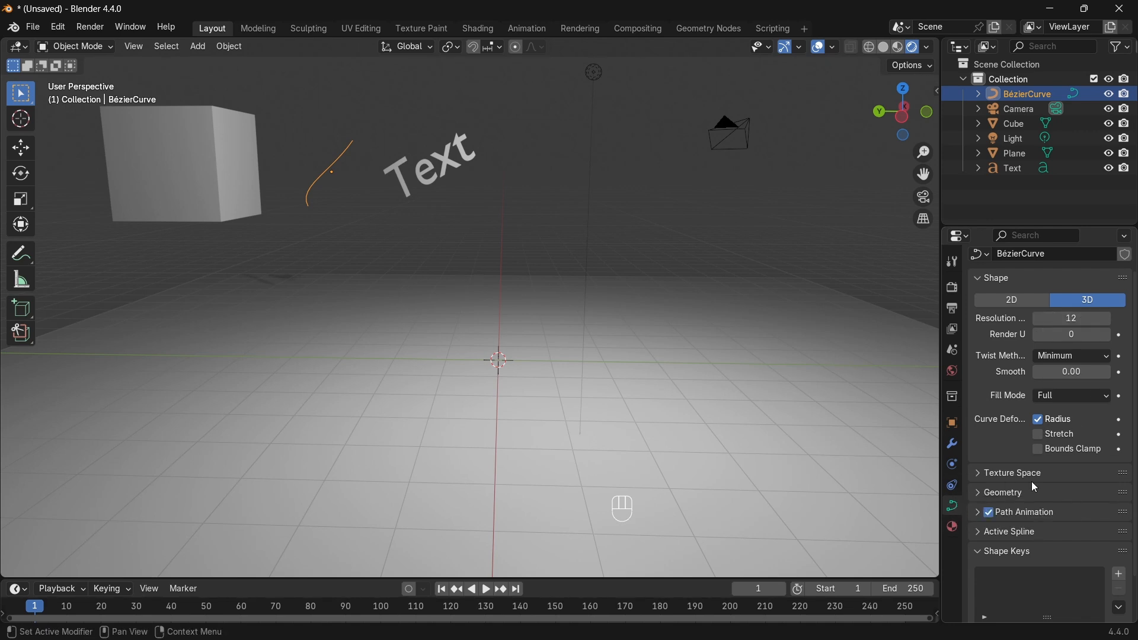
click(444, 158)
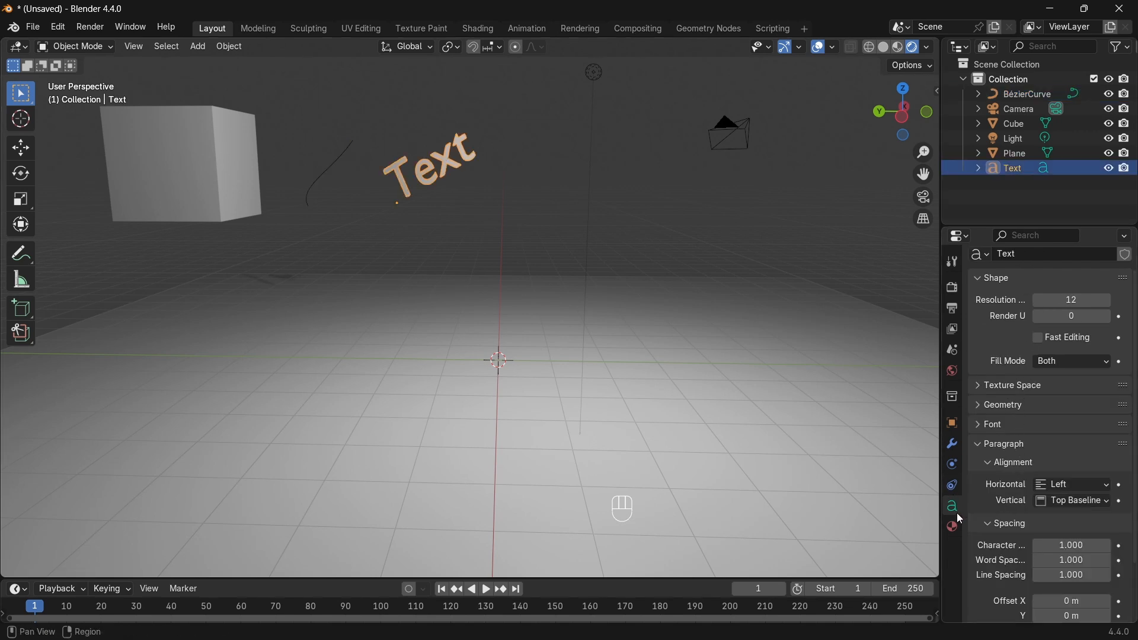
Add an Arrows empty, move it above the plane beside the text, and try changing its display size.
key(shift+a)
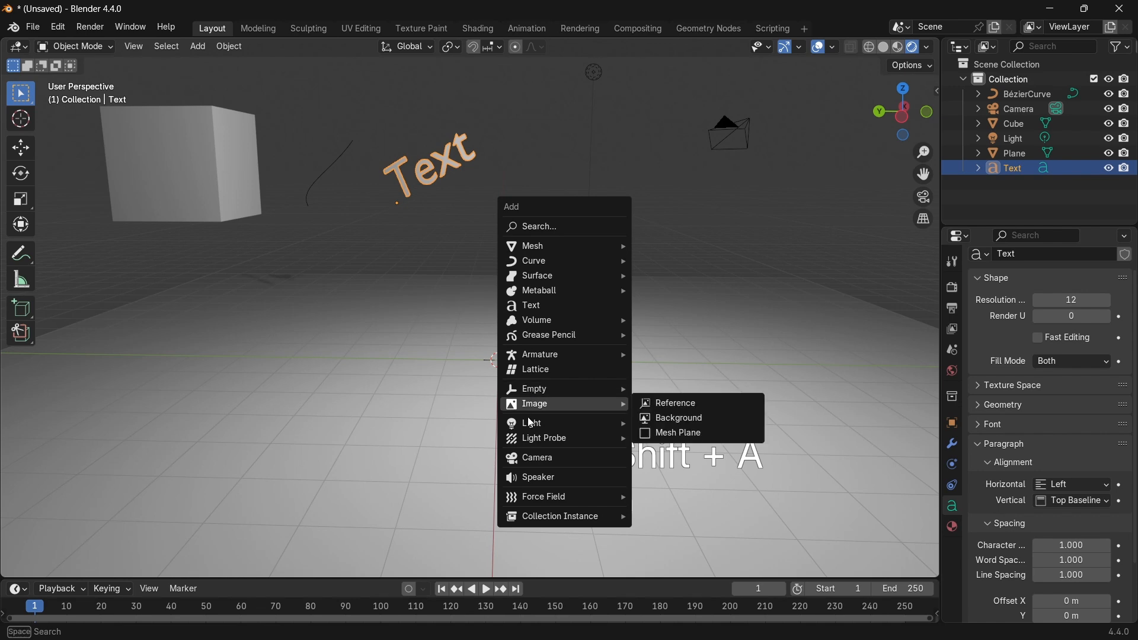
mouse_move(536, 386)
click(685, 407)
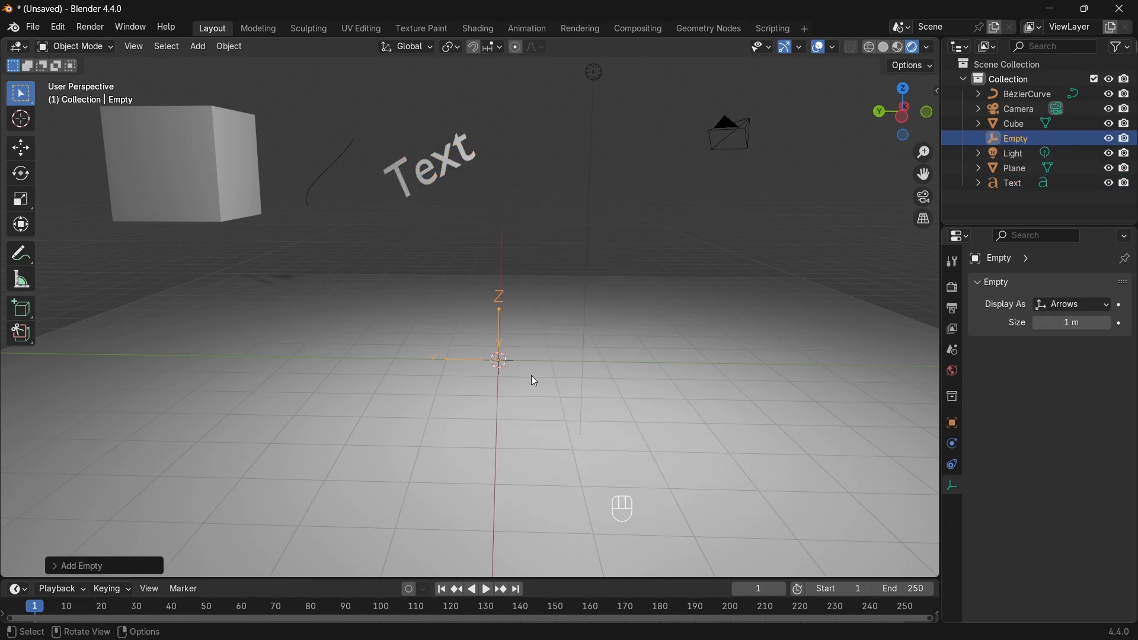
key(g)
click(554, 243)
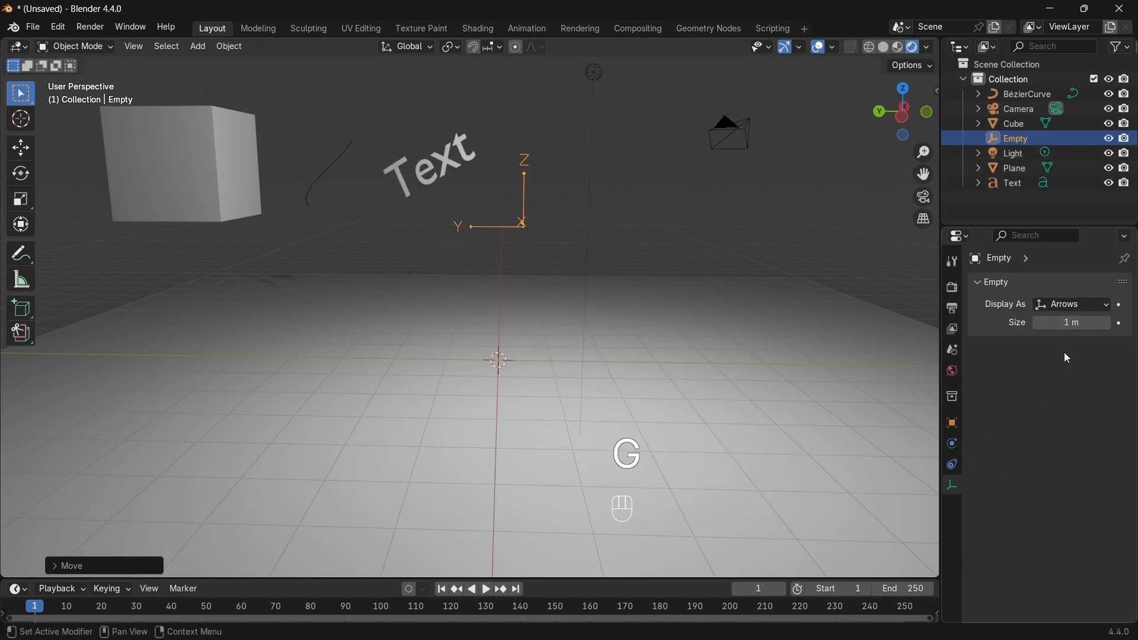
drag(1082, 328, 1114, 327)
right_click(1082, 327)
Compare the object data properties of the light with those of the cube.
middle_drag(574, 219, 505, 227)
click(615, 76)
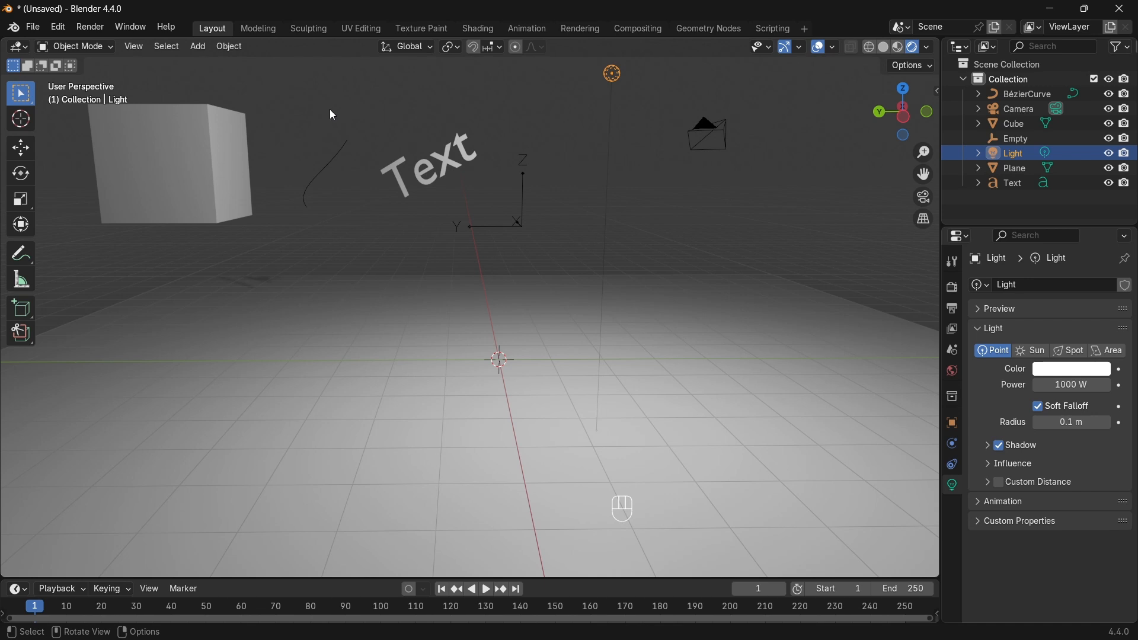
click(222, 185)
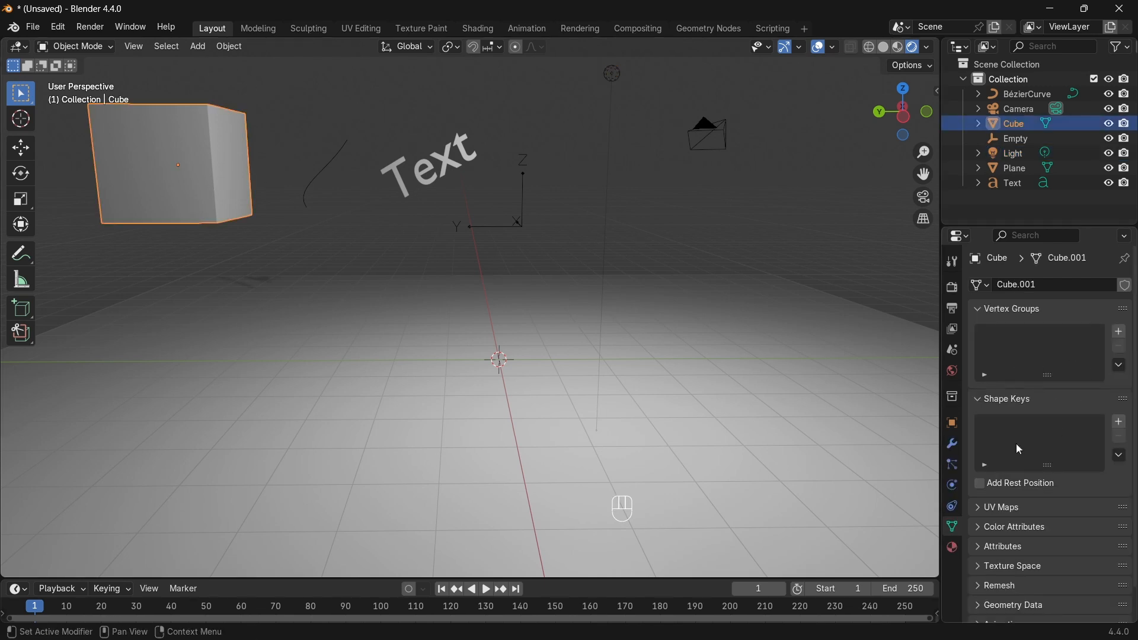
Delete the cube, Bézier curve, text object and empty together.
drag(172, 104, 529, 234)
key(x)
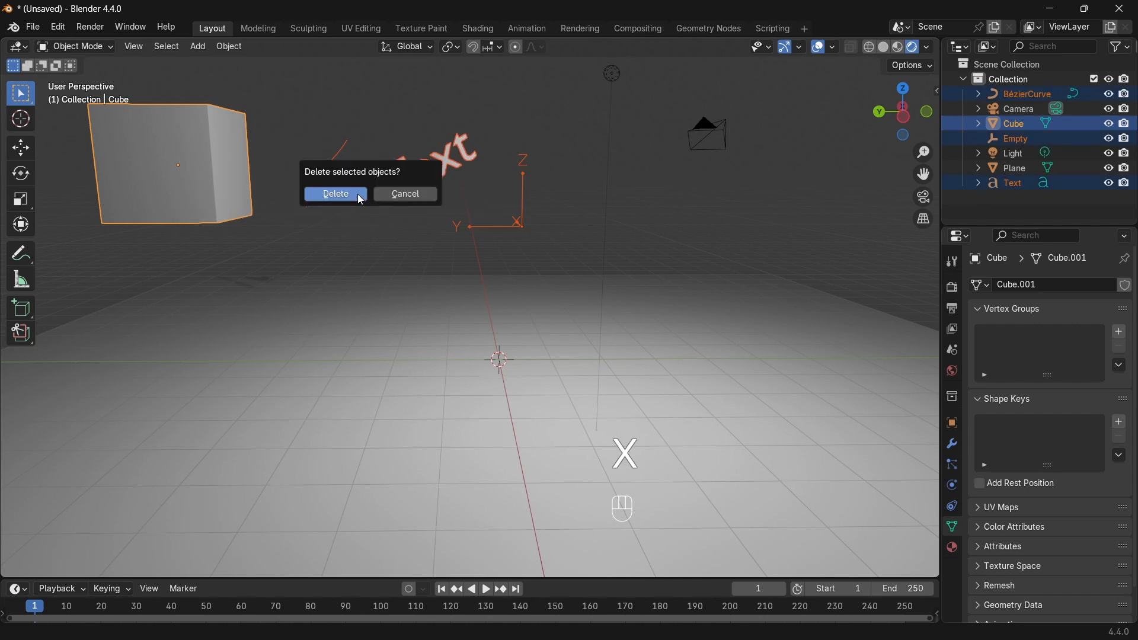
click(359, 195)
Move the point light lower and across the plane to the positive Y side of the origin.
click(607, 76)
key(g)
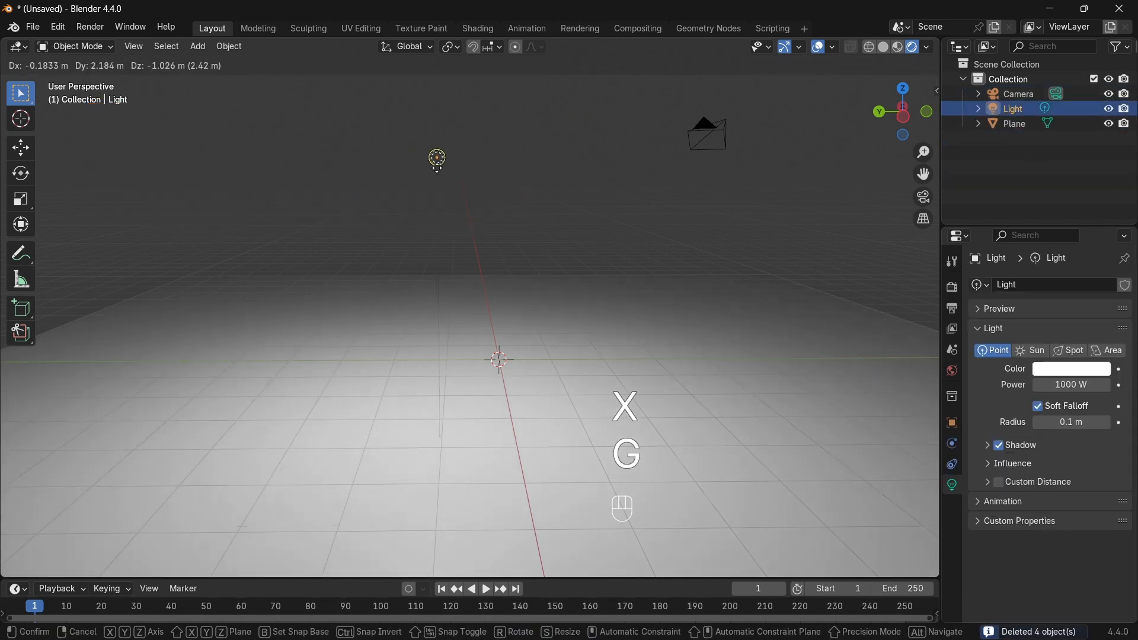
click(414, 199)
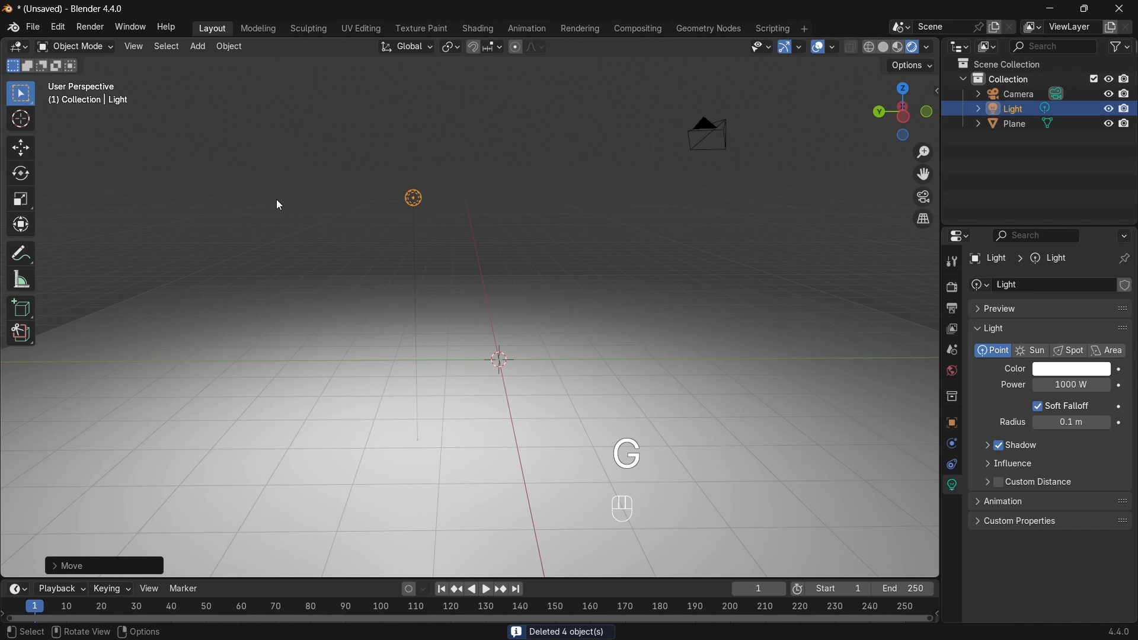
Change the light type to Sun and set its strength to 5.
click(1034, 351)
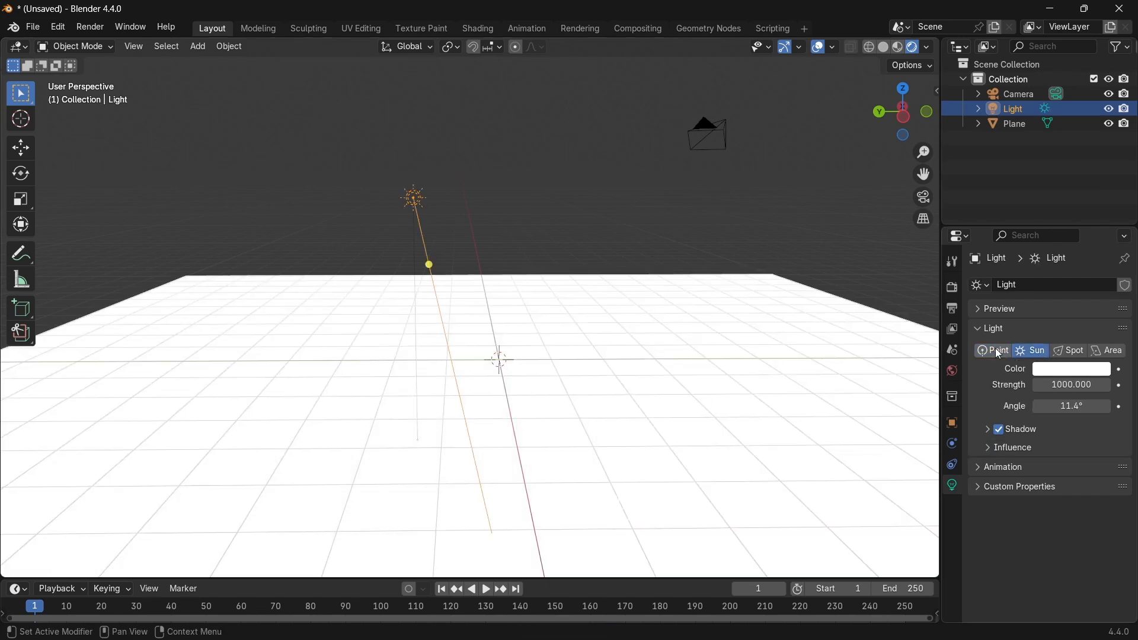
click(1061, 389)
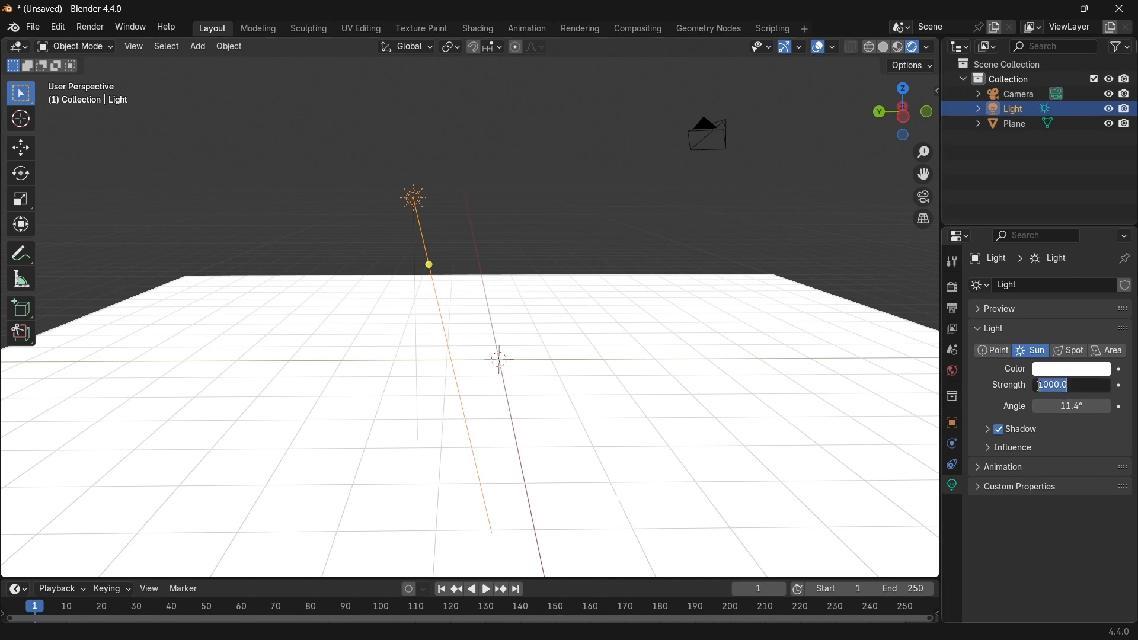
text(5)
key(Return)
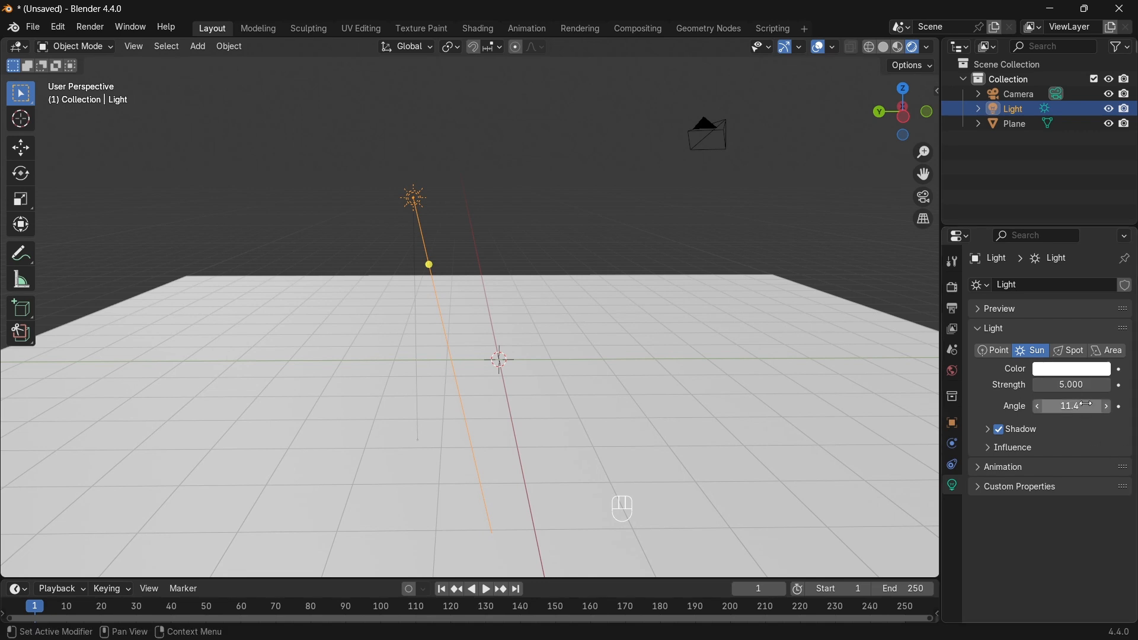
drag(1090, 405, 1062, 406)
key(Escape)
middle_drag(452, 276, 468, 279)
key(r)
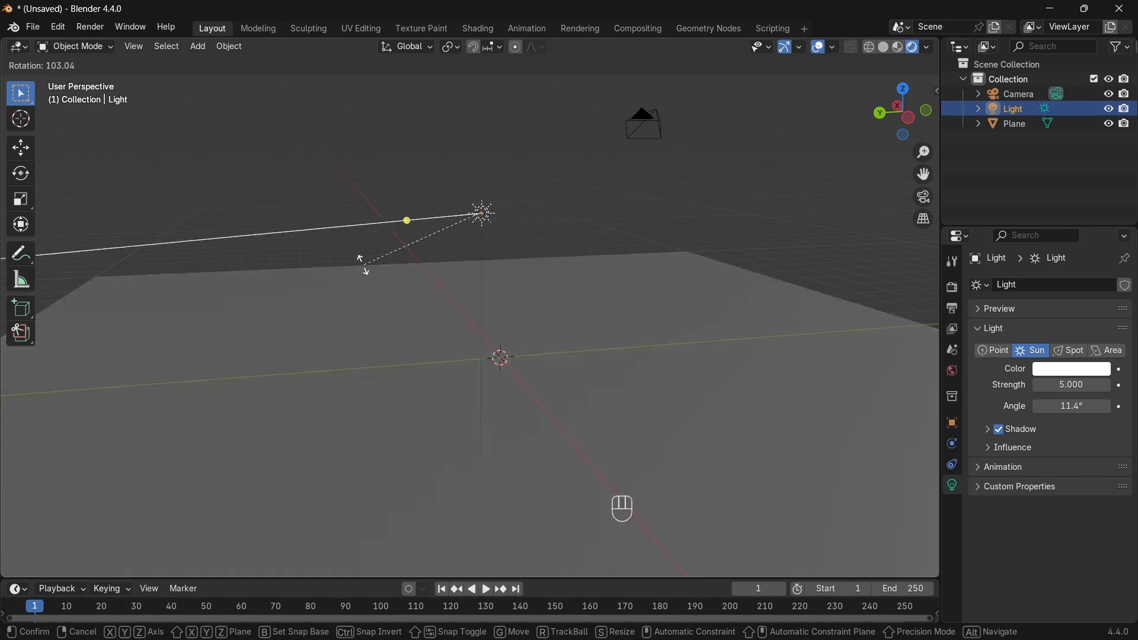
click(371, 226)
Move the sun light high above the plane's positive Y side and rotate it to aim diagonally at the origin.
scroll(444, 236, down, 3)
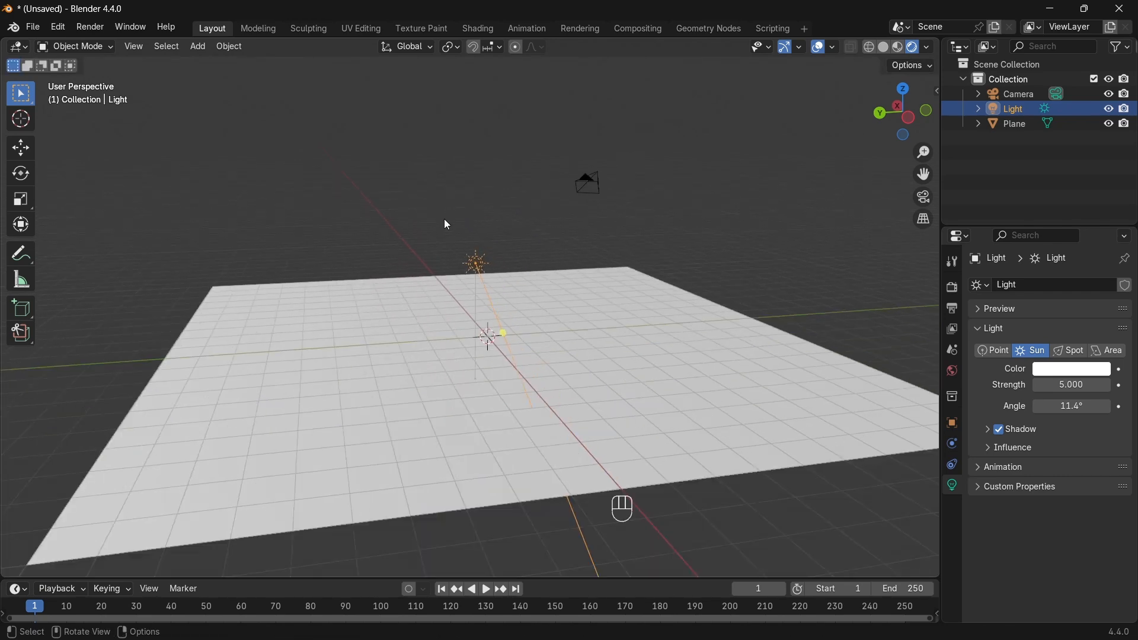
key(g)
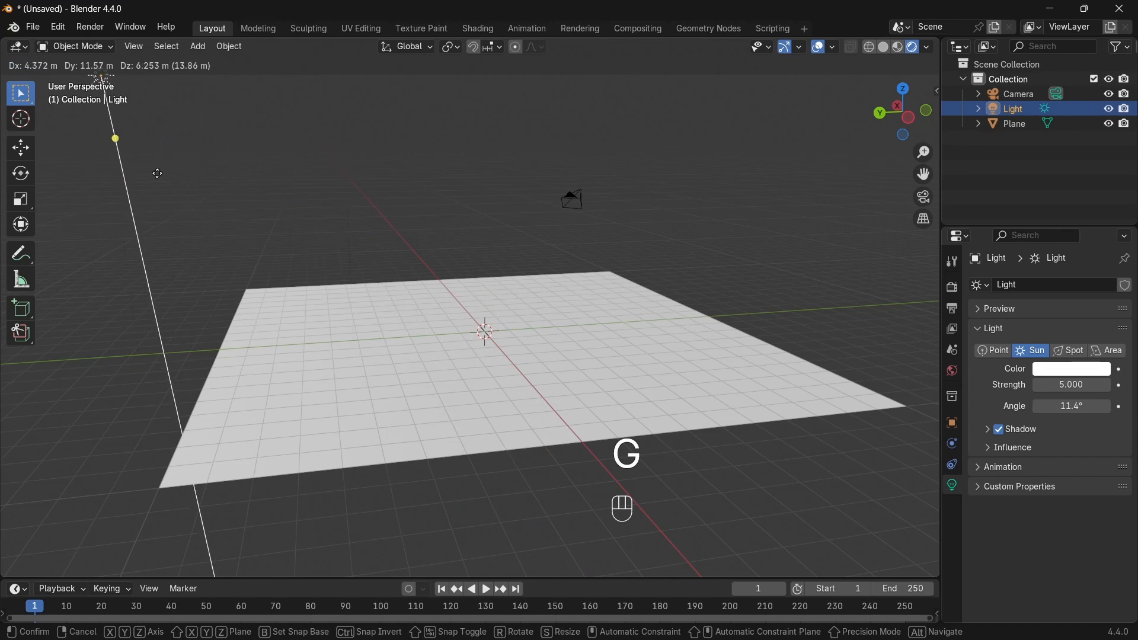
click(159, 170)
scroll(183, 249, down, 2)
key(g)
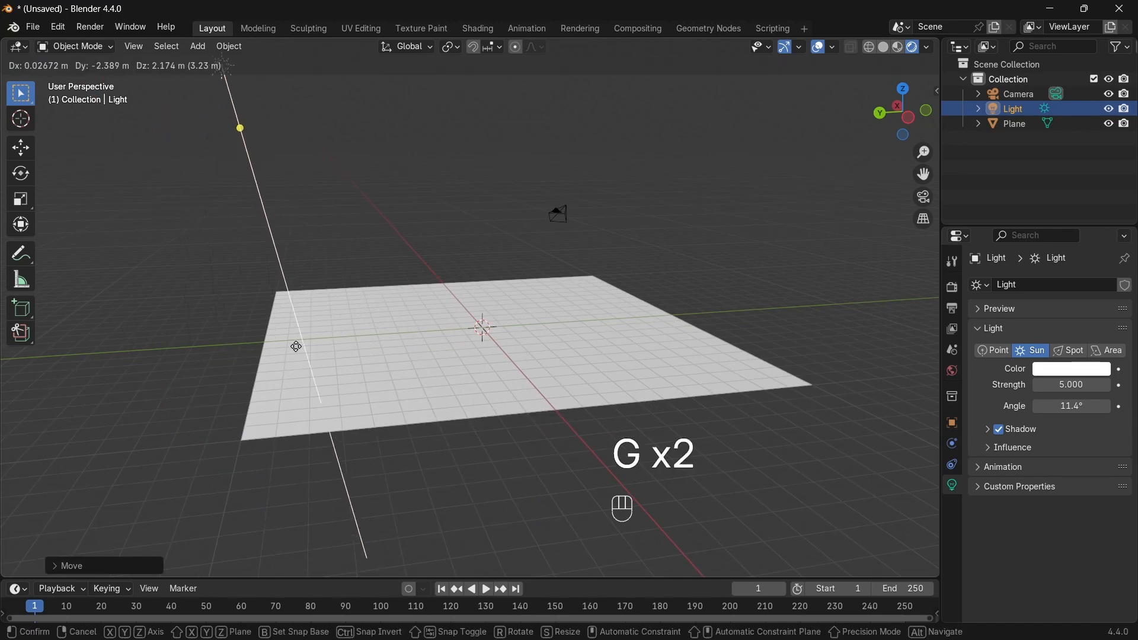
key(r)
click(440, 301)
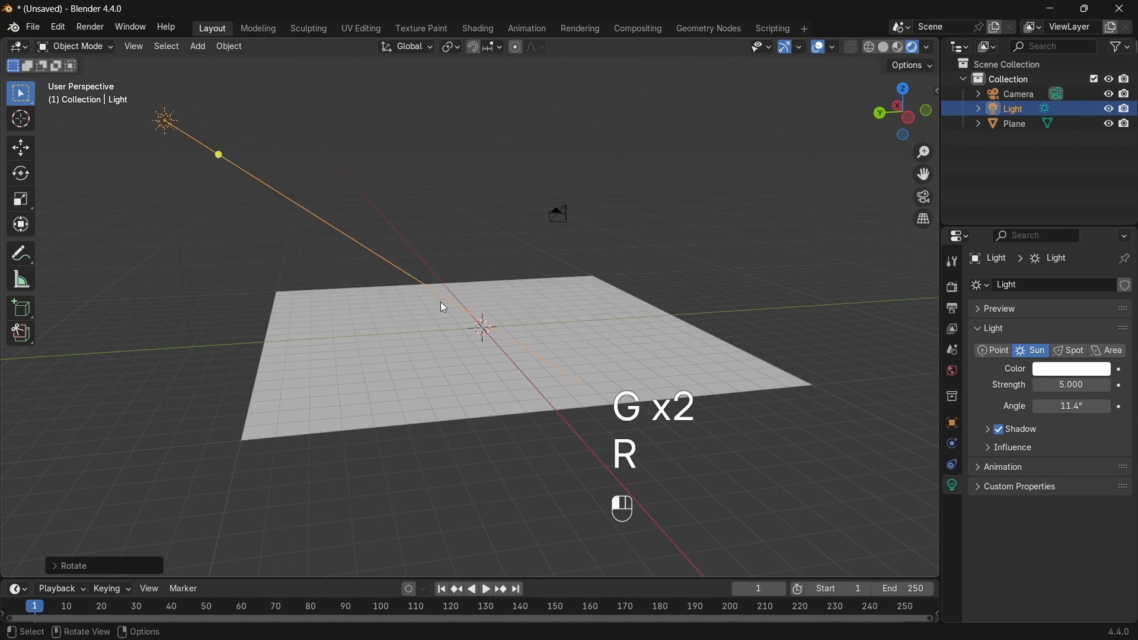
Try a different angle for the sun light and check its Influence settings.
drag(1059, 405, 1108, 405)
right_click(1061, 405)
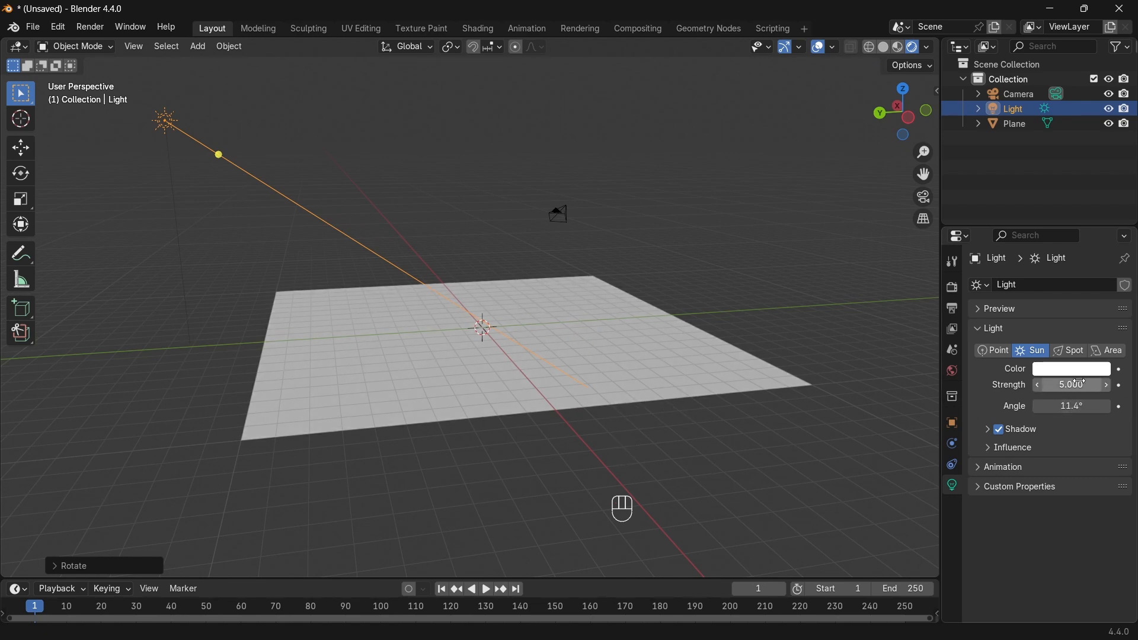
click(1002, 452)
click(1005, 450)
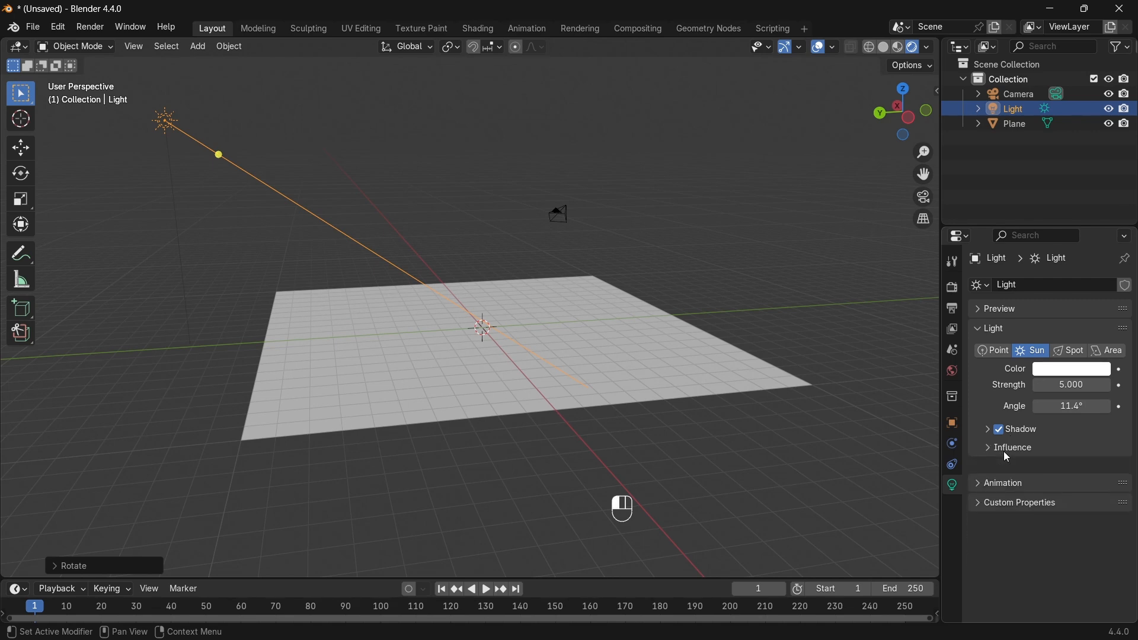
shift+middle_drag(316, 294, 300, 278)
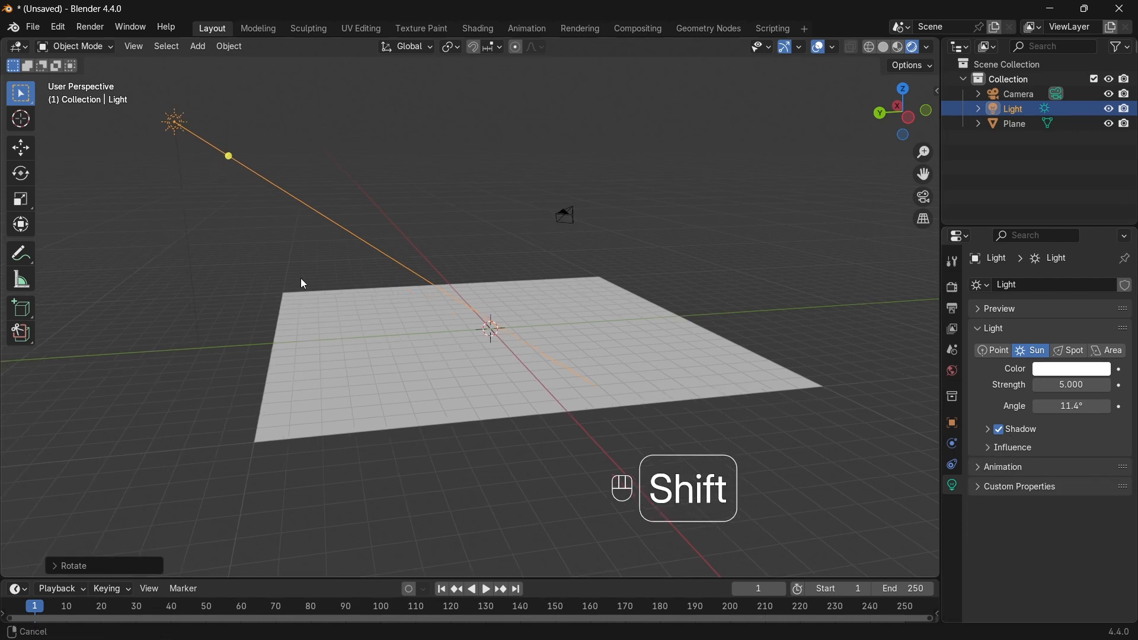
Change the light type to Spot and move it closer to the plane.
click(1070, 350)
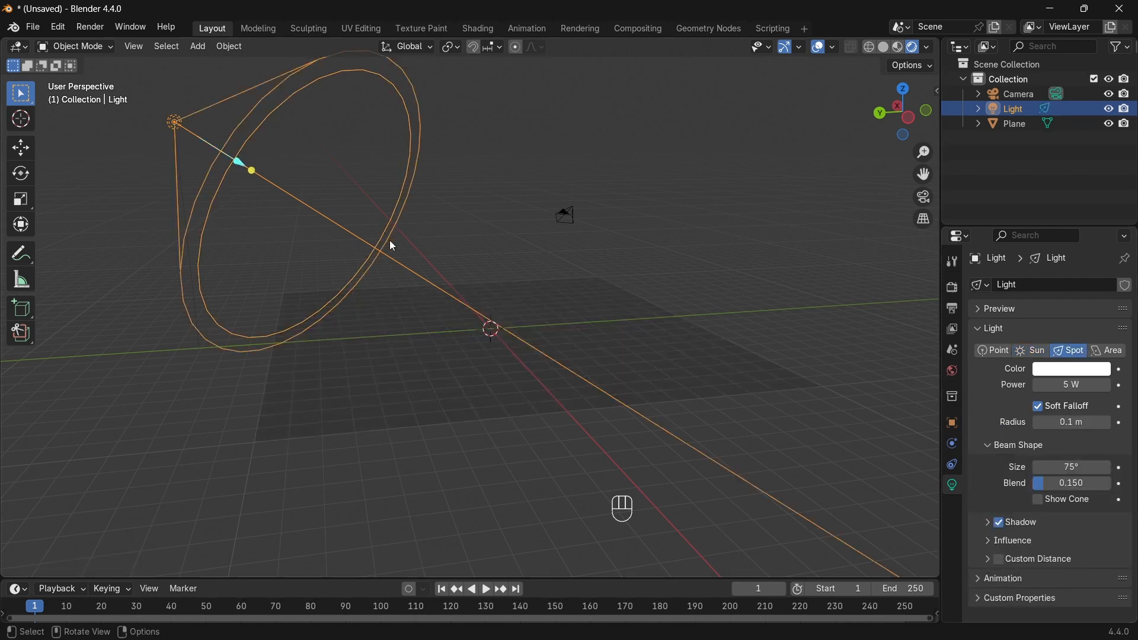
key(g)
click(367, 282)
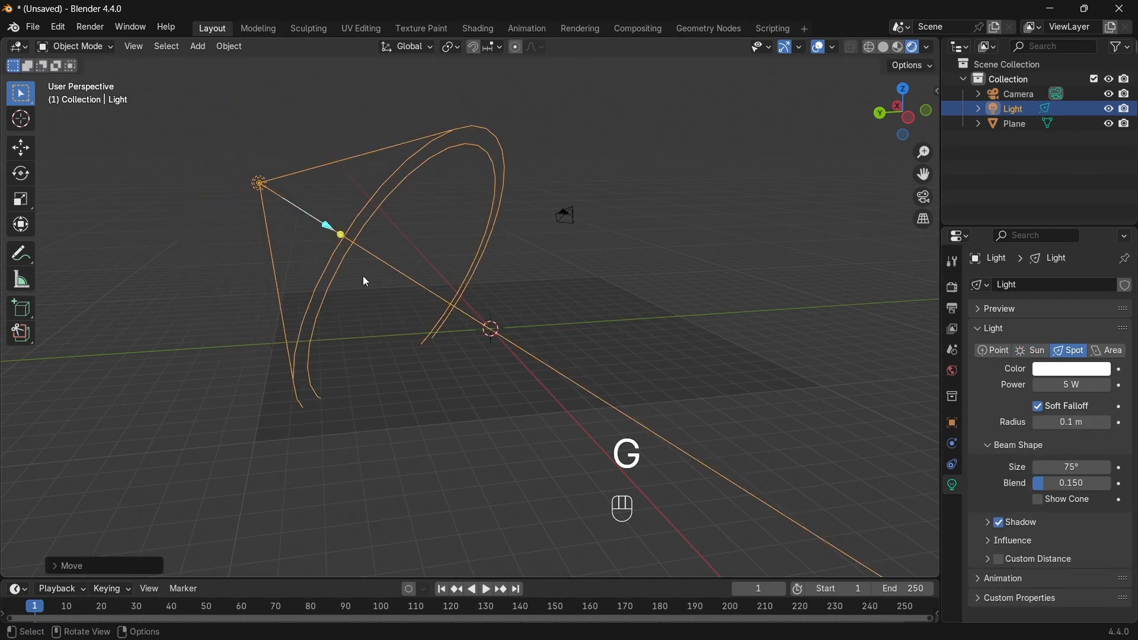
Narrow the spot light's beam to 21.7° and rotate the light slightly.
drag(332, 232, 298, 230)
key(r)
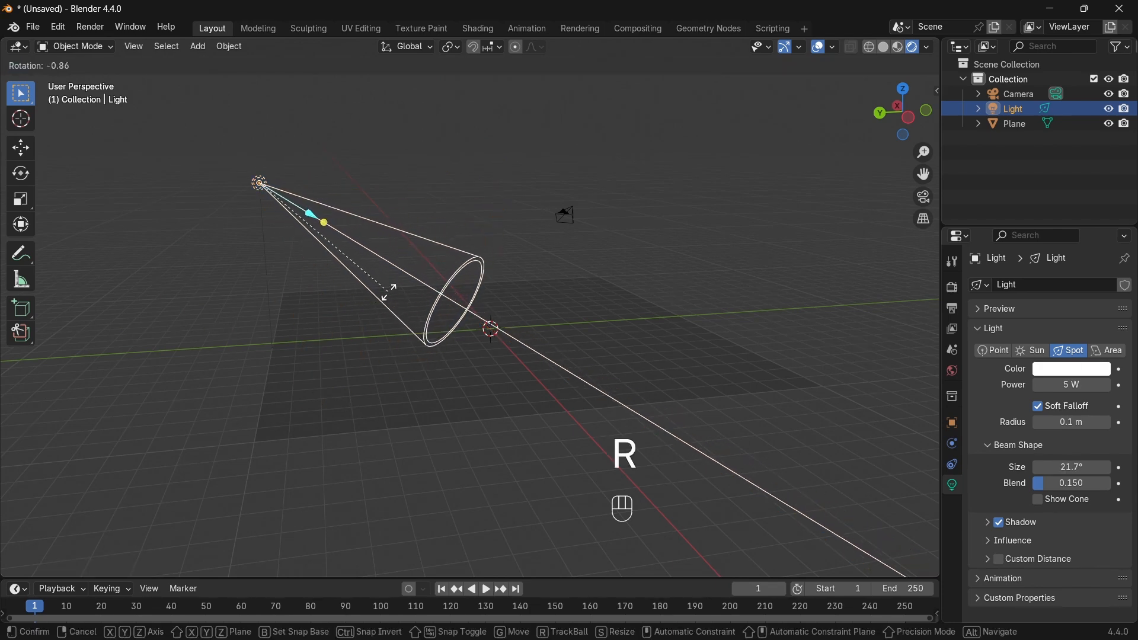
click(389, 275)
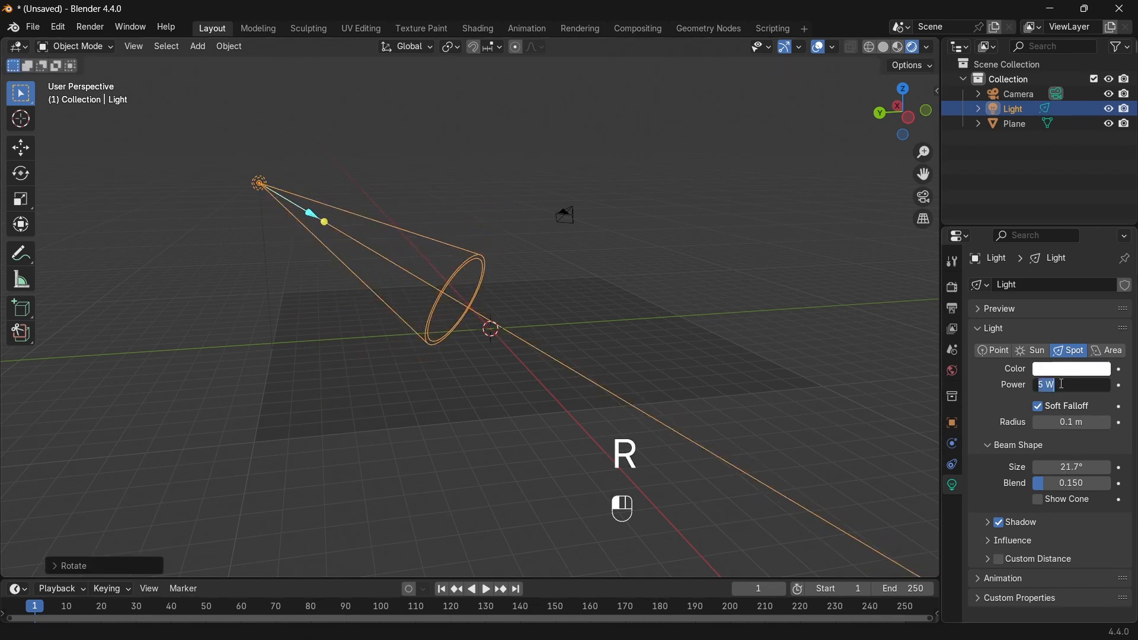
Set the spot light's power to 100 W and shift the light across the plane.
text(100)
key(Return)
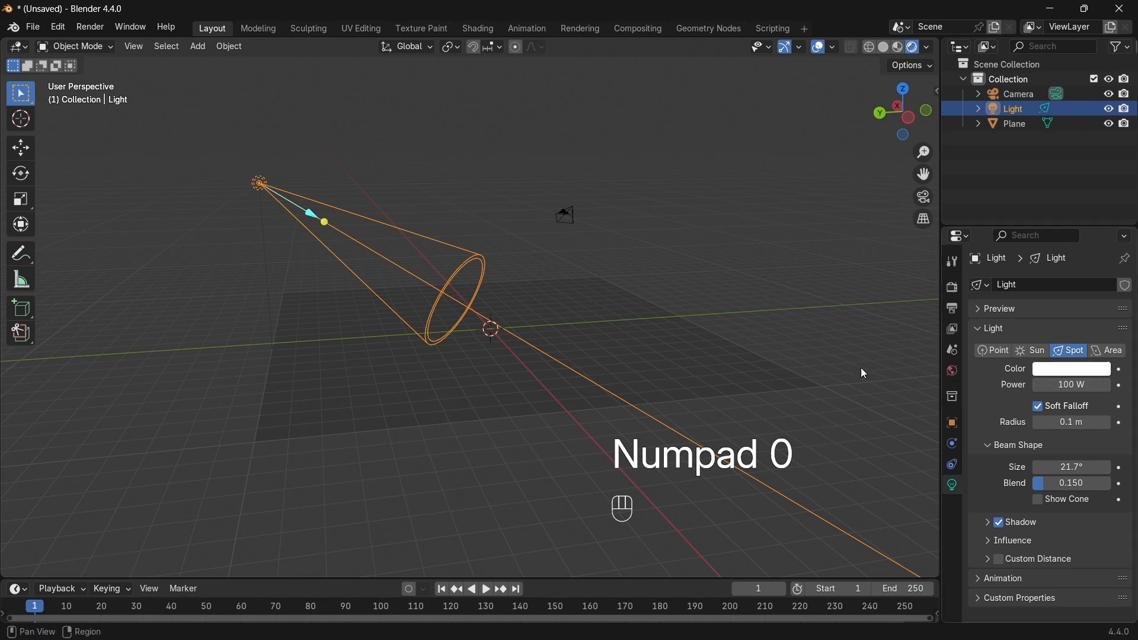
key(g)
click(508, 288)
scroll(452, 311, up, 4)
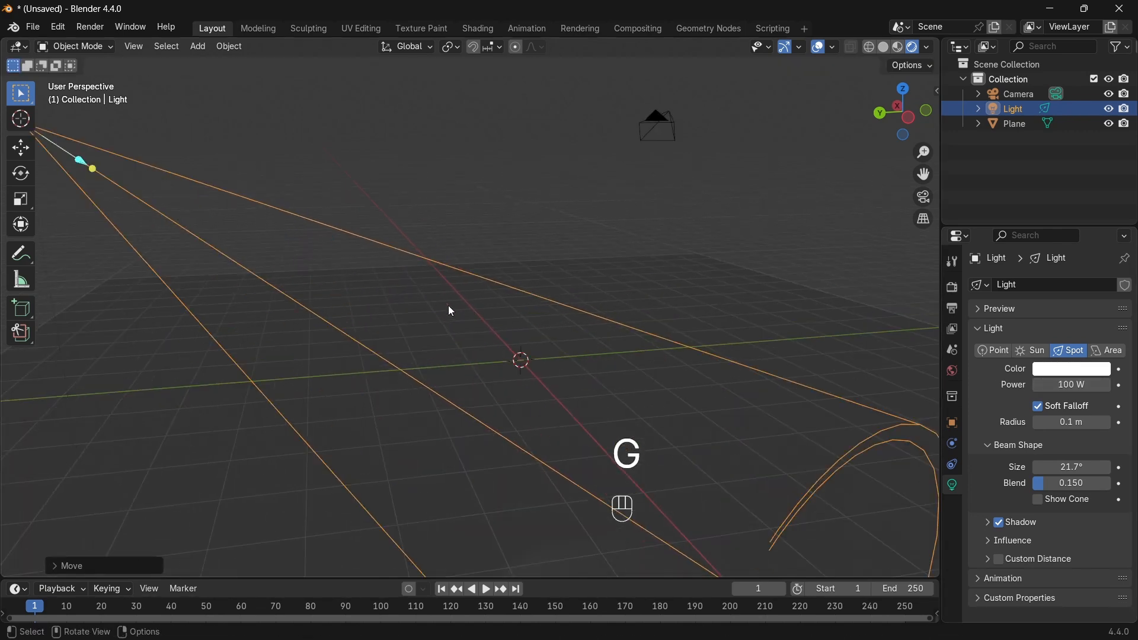
key(g)
click(544, 310)
scroll(493, 349, down, 4)
scroll(613, 431, up, 4)
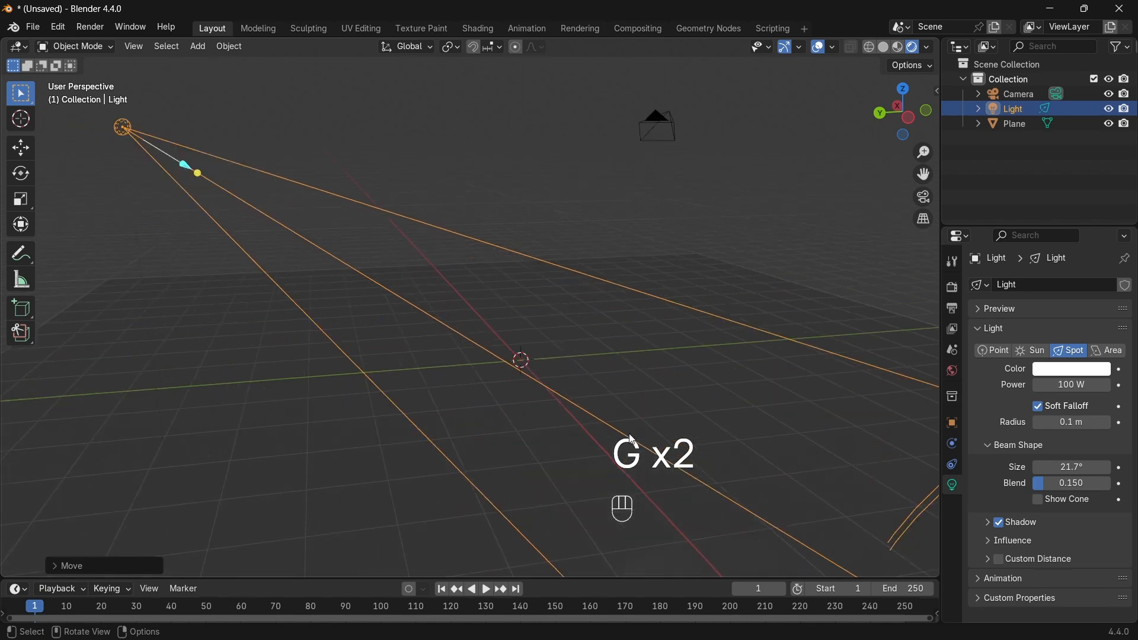
Set the spot light's power to 500 W.
shift+middle_drag(633, 440, 519, 202)
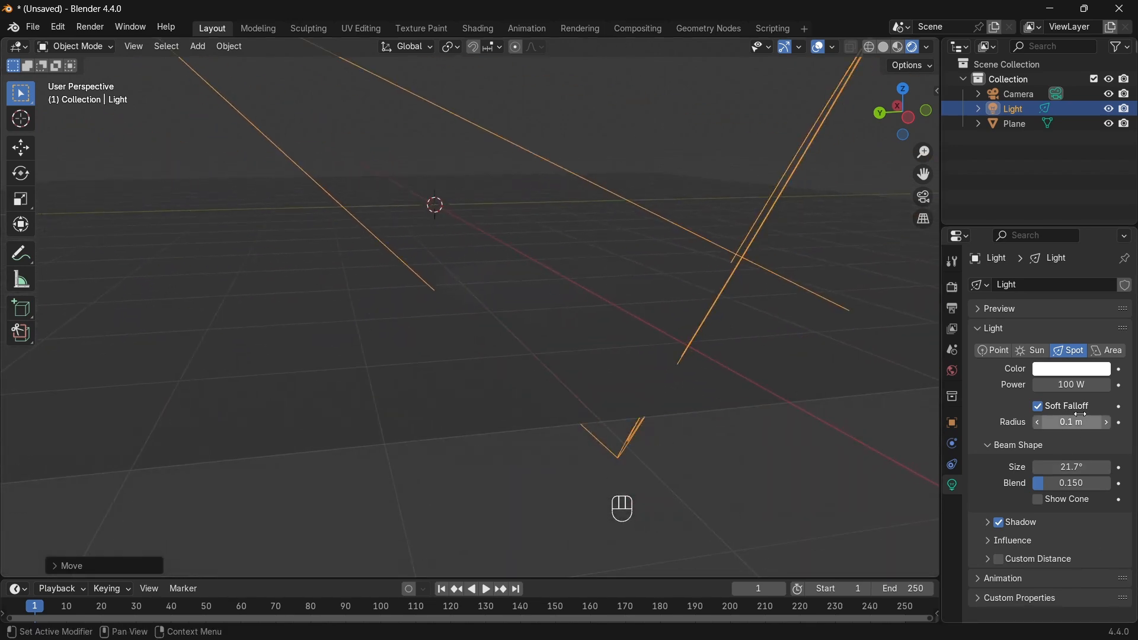
click(1041, 386)
text(500)
key(Return)
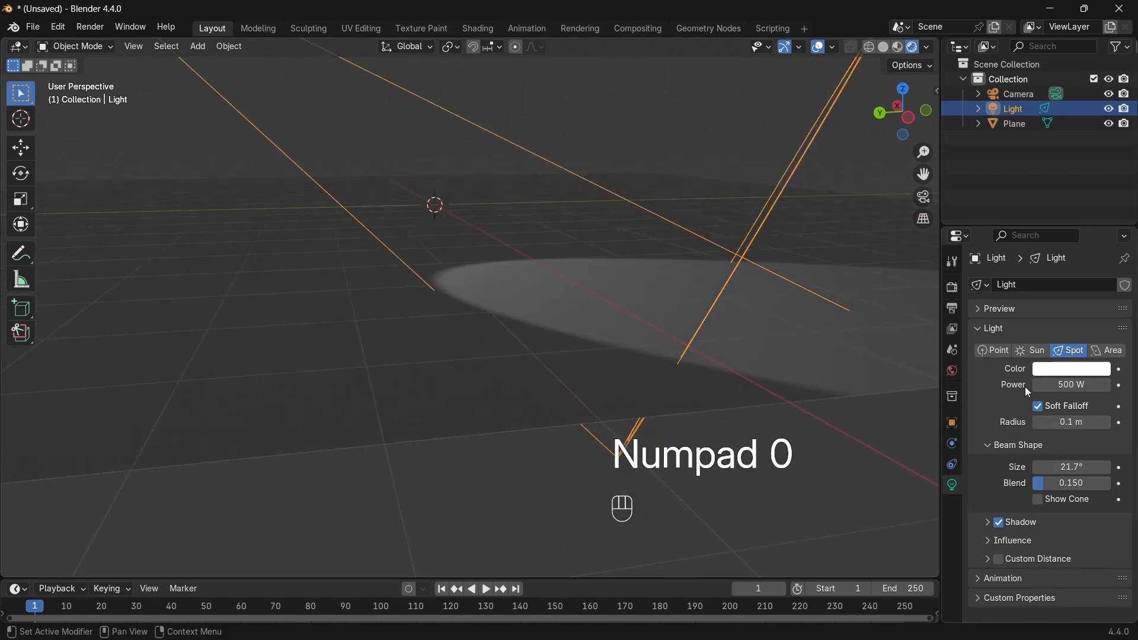
Widen the spot light's beam to 68.4° and scale the light down.
scroll(540, 344, down, 3)
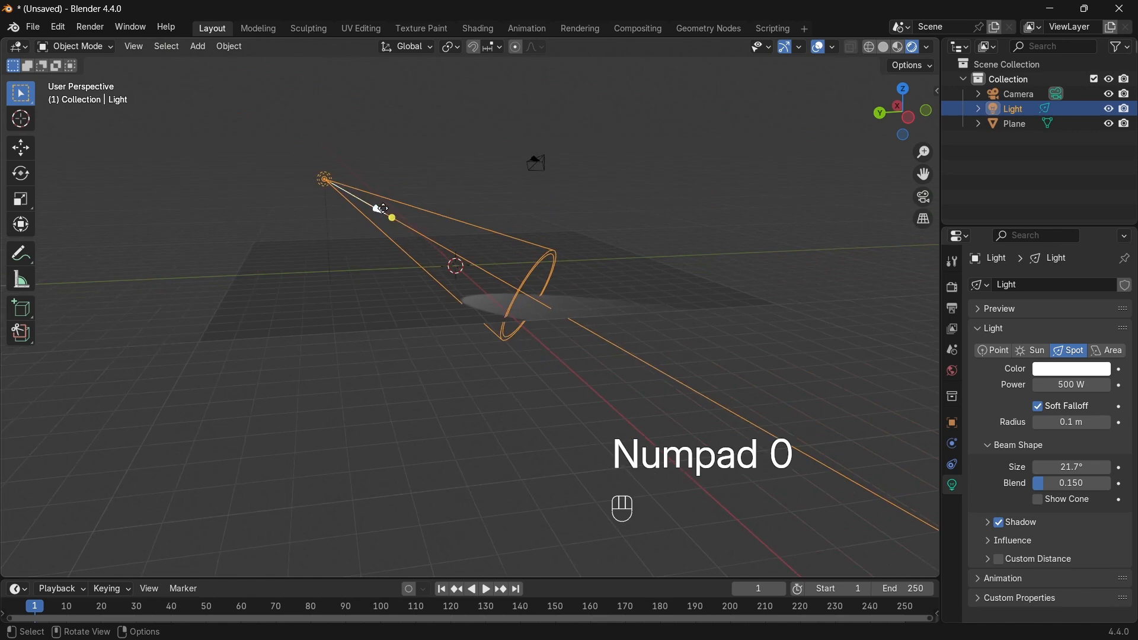
drag(384, 209, 534, 160)
key(s)
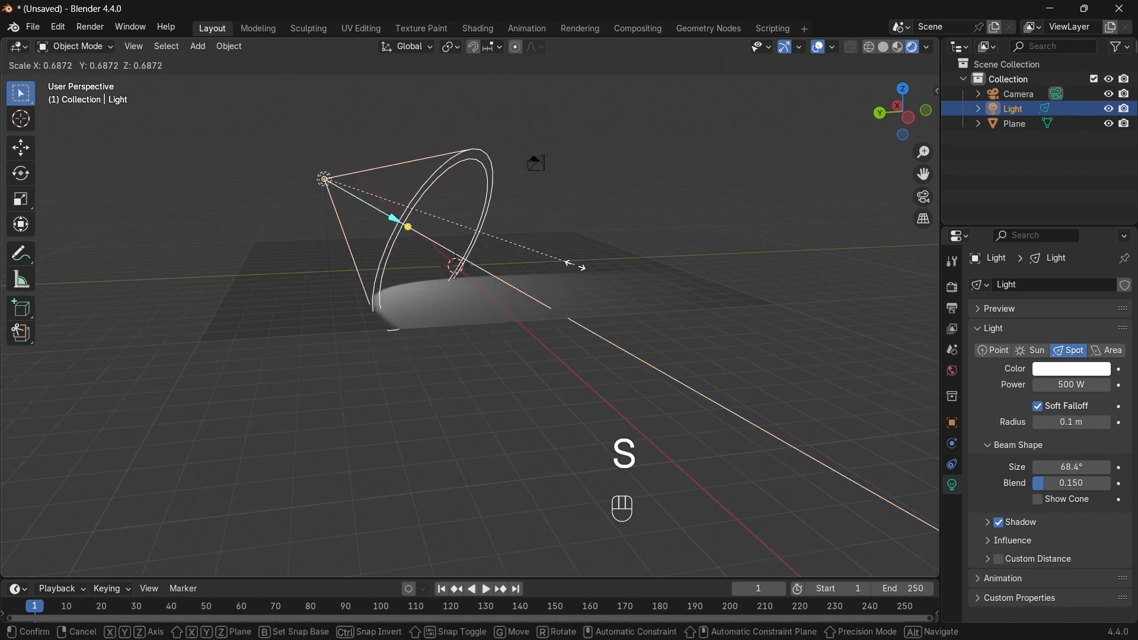
click(380, 249)
Tilt the spot light further downward and move it low over the plane's positive Y side.
scroll(380, 250, up, 2)
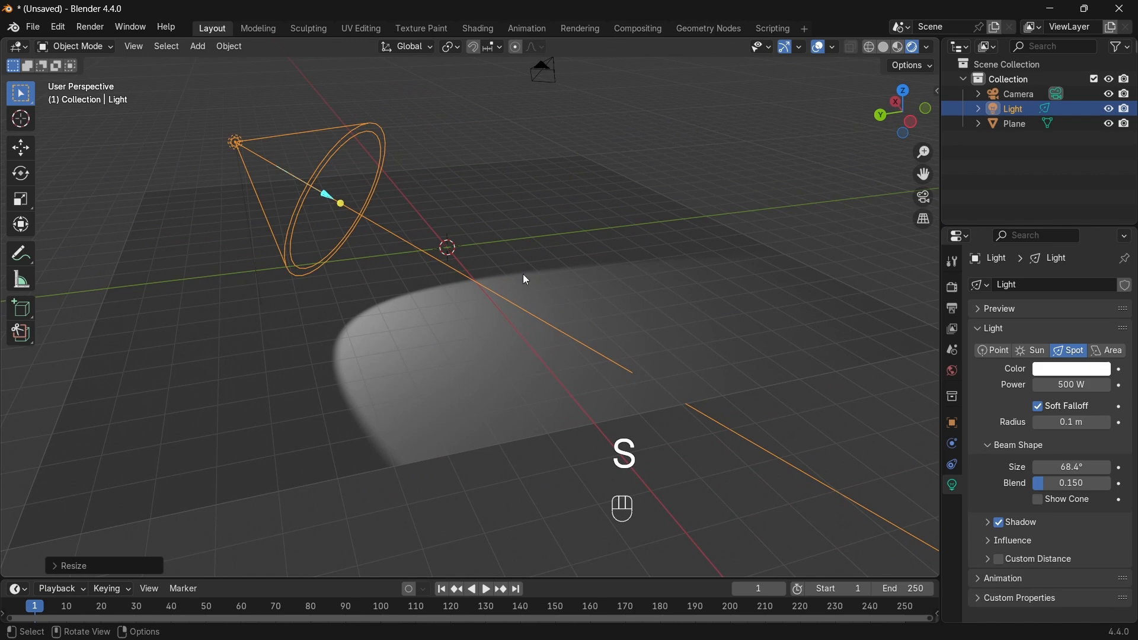
key(r)
click(394, 336)
key(g)
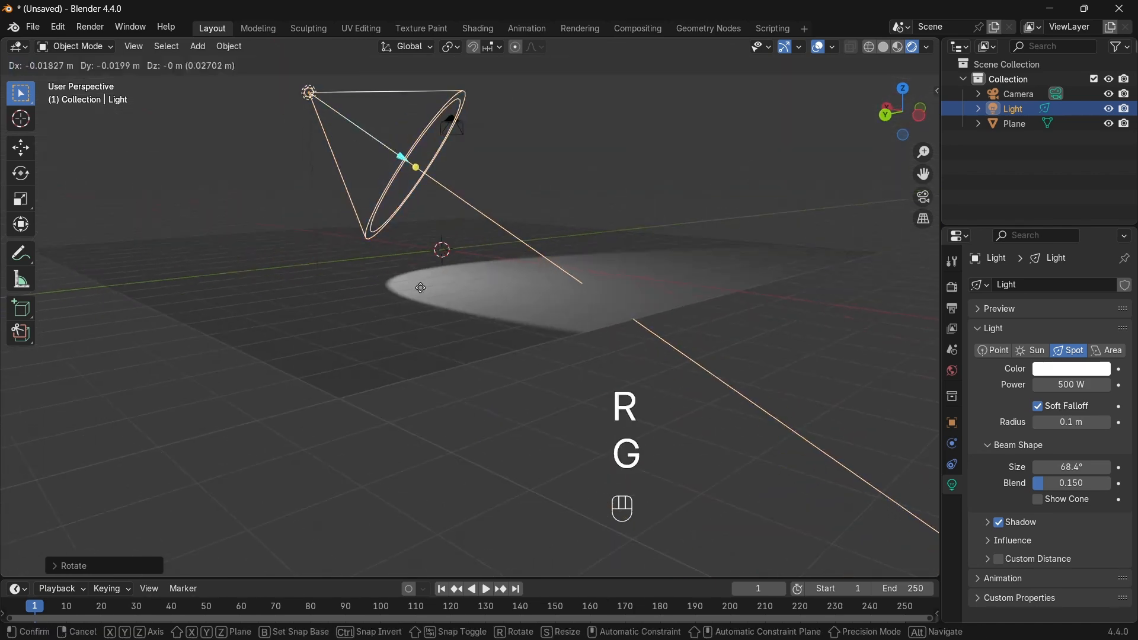
click(531, 256)
middle_drag(531, 256, 537, 340)
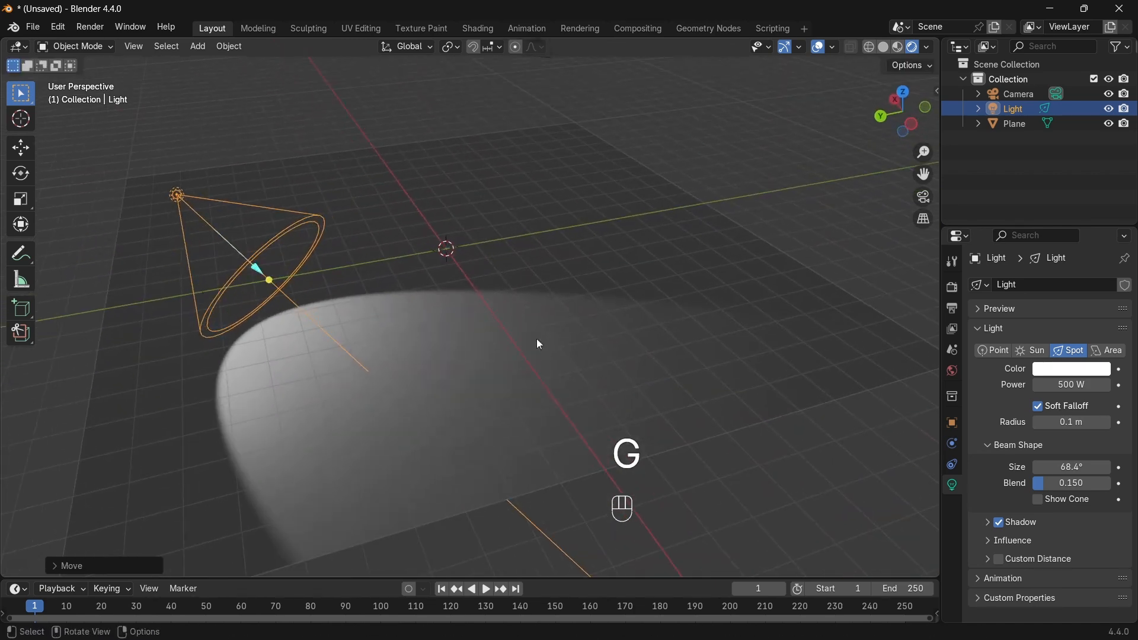
Set the spot light's color to a fully saturated sky blue, about #00BBFF.
click(1061, 370)
drag(1059, 221, 1050, 150)
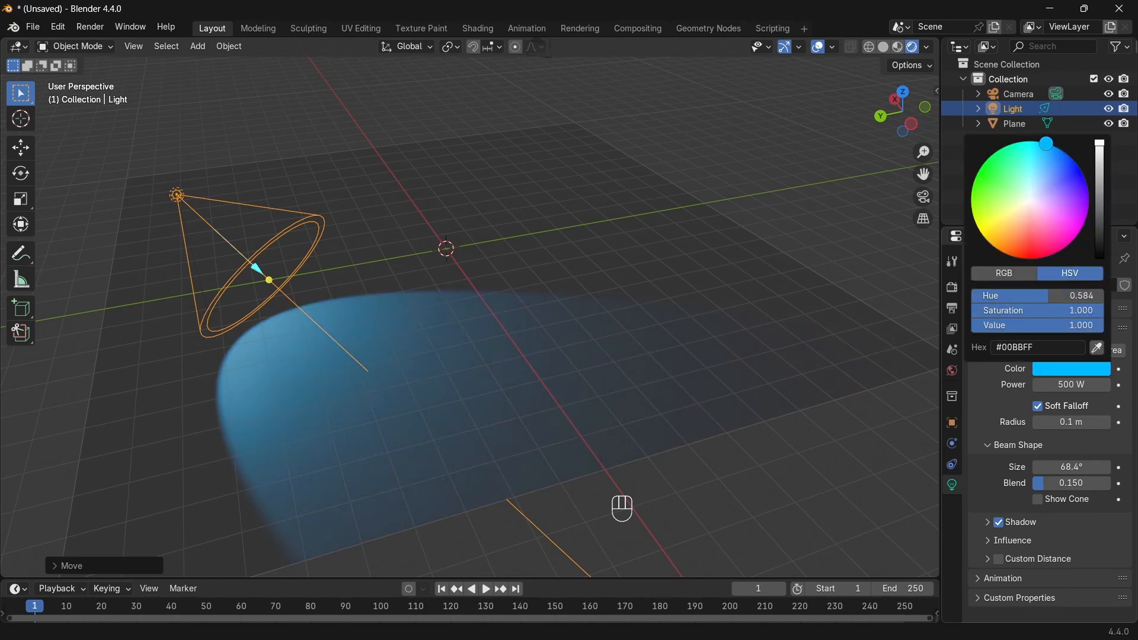
middle_drag(319, 376, 320, 347)
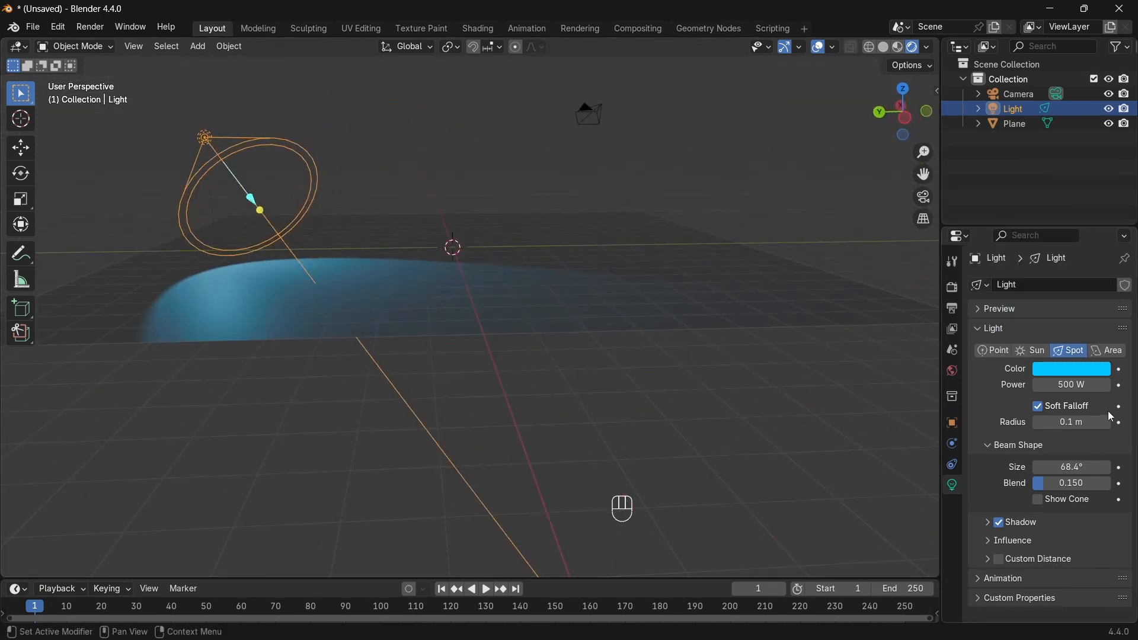
Change the light type to Area and enlarge its rectangle to 13.3 m in both X and Y.
click(1122, 351)
middle_drag(385, 255, 335, 265)
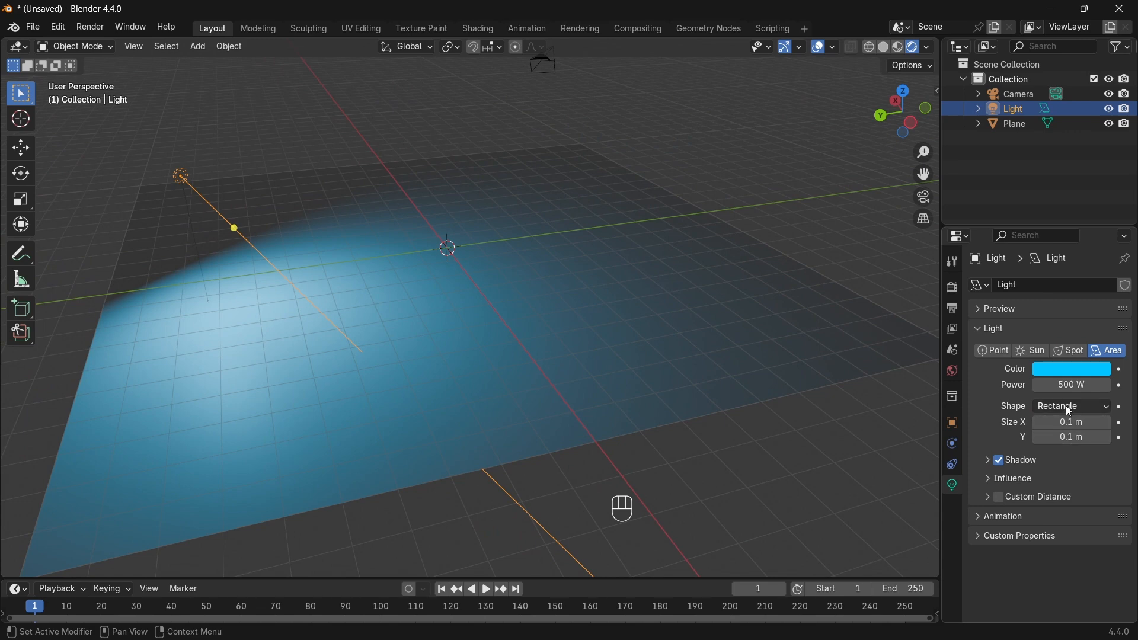
mouse_move(1069, 421)
mouse_down()
mouse_move(1068, 437)
mouse_move(1123, 437)
mouse_move(1052, 422)
mouse_up()
scroll(745, 322, down, 4)
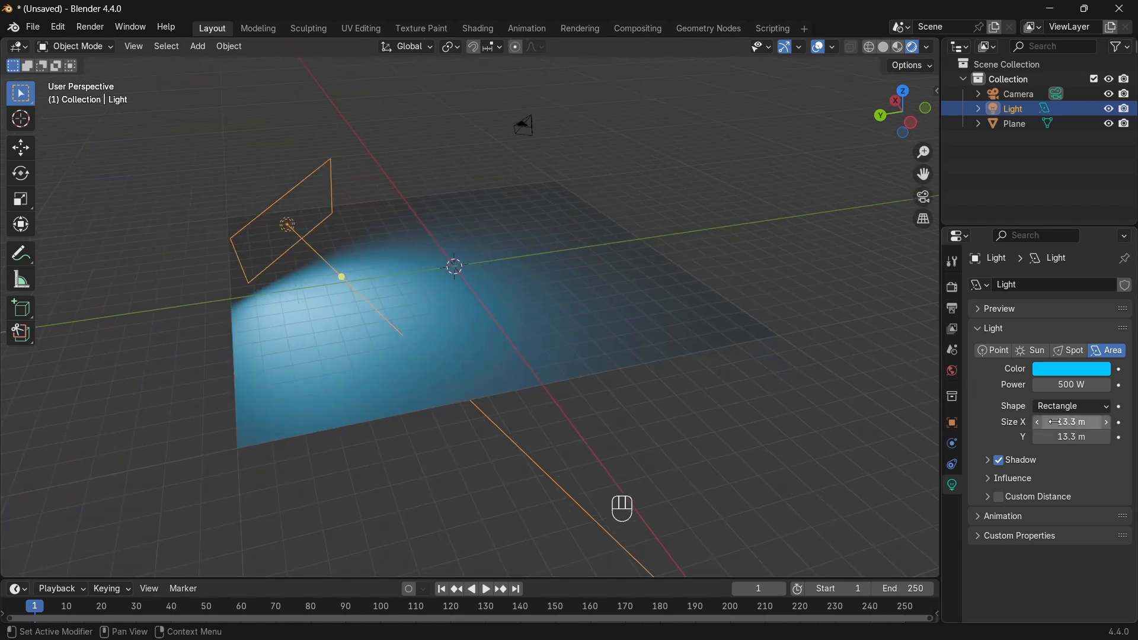
Change the area light's shape to Disk with a size of 17.2 m and rotate it to point nearly straight down.
click(1074, 406)
click(1043, 456)
scroll(350, 267, up, 2)
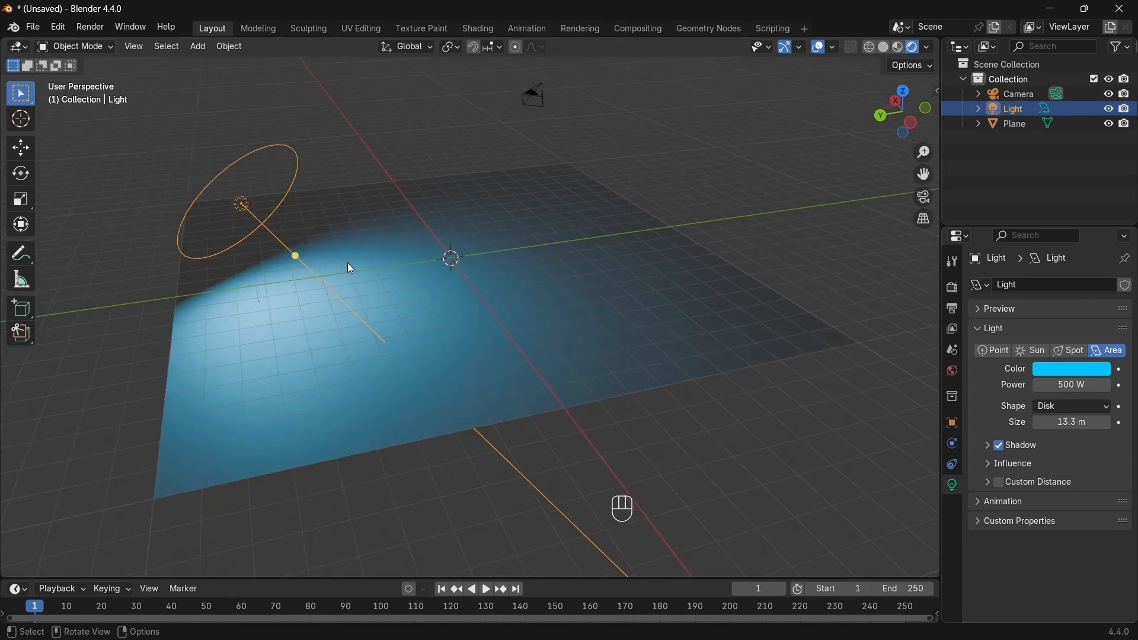
middle_drag(474, 254, 935, 380)
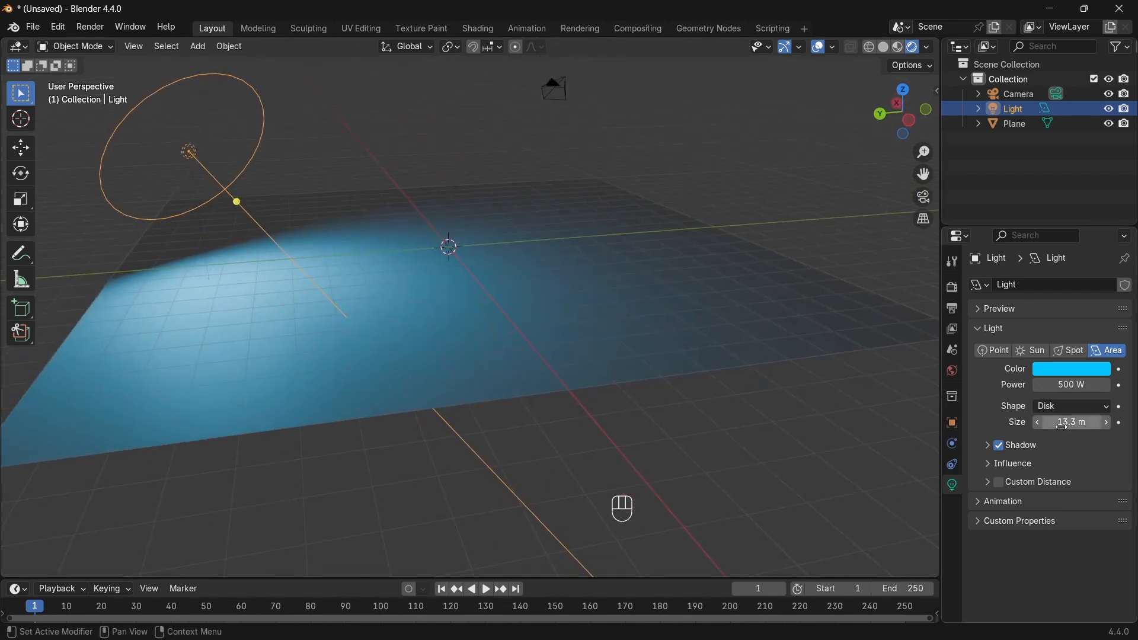
mouse_move(1067, 422)
mouse_down()
mouse_move(1109, 422)
mouse_move(1073, 422)
mouse_up()
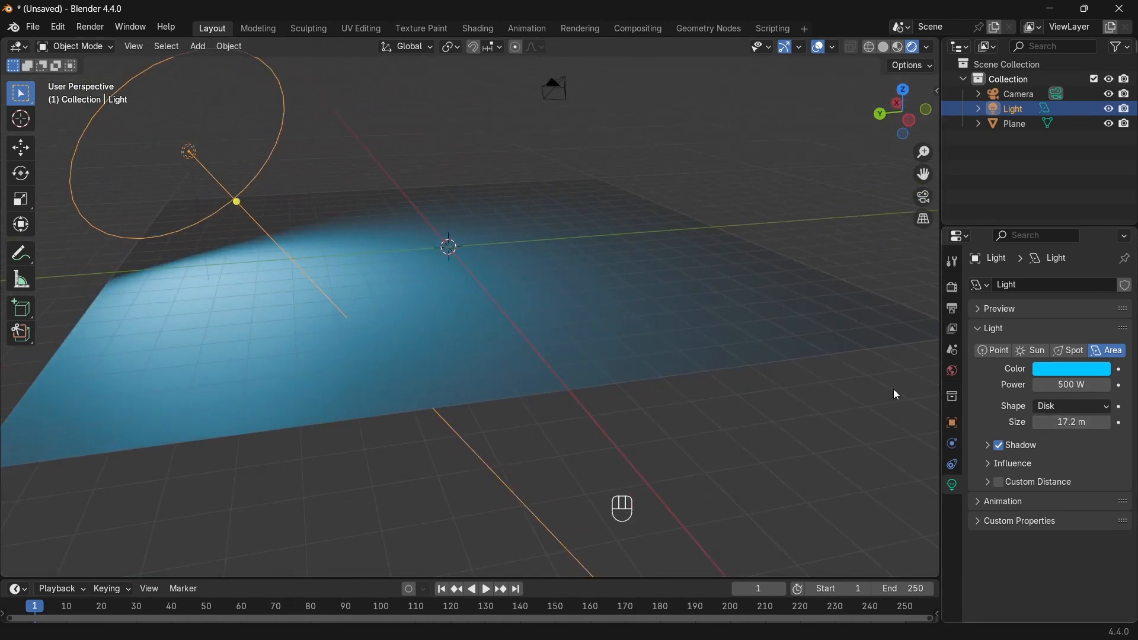
key(r)
click(348, 348)
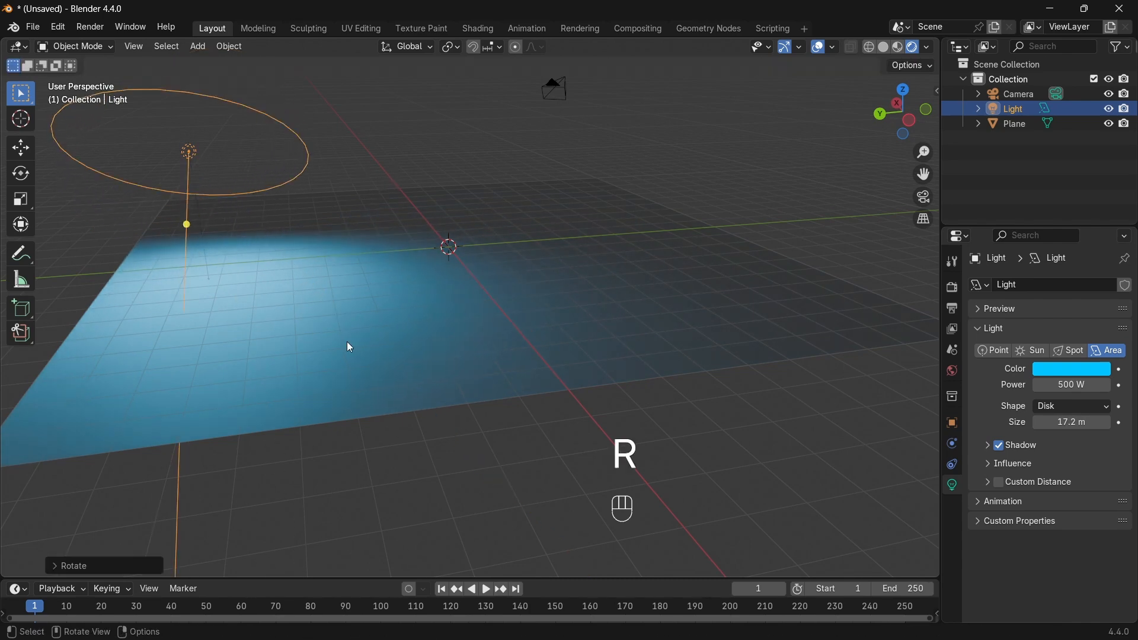
Change the area light's shape to Ellipse and stretch its X size to 88.6 m.
click(1073, 407)
click(1052, 468)
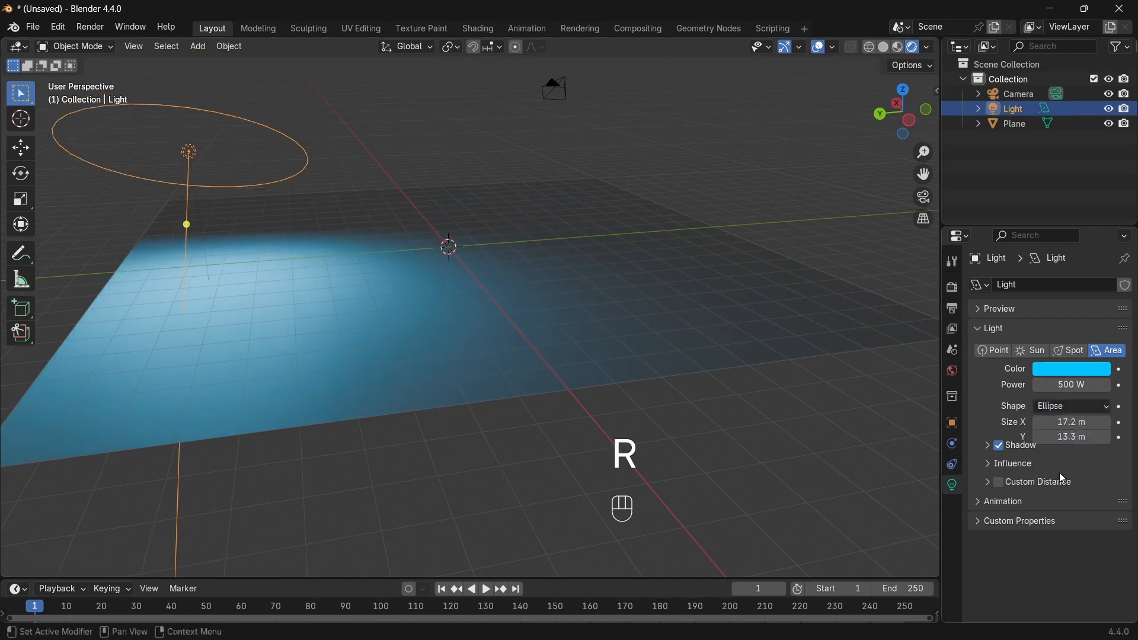
middle_drag(364, 287, 1100, 513)
drag(1072, 422, 1137, 423)
Rotate the ellipse light diagonally toward the plane and move it up and away on the positive Y side.
middle_drag(312, 294, 513, 201)
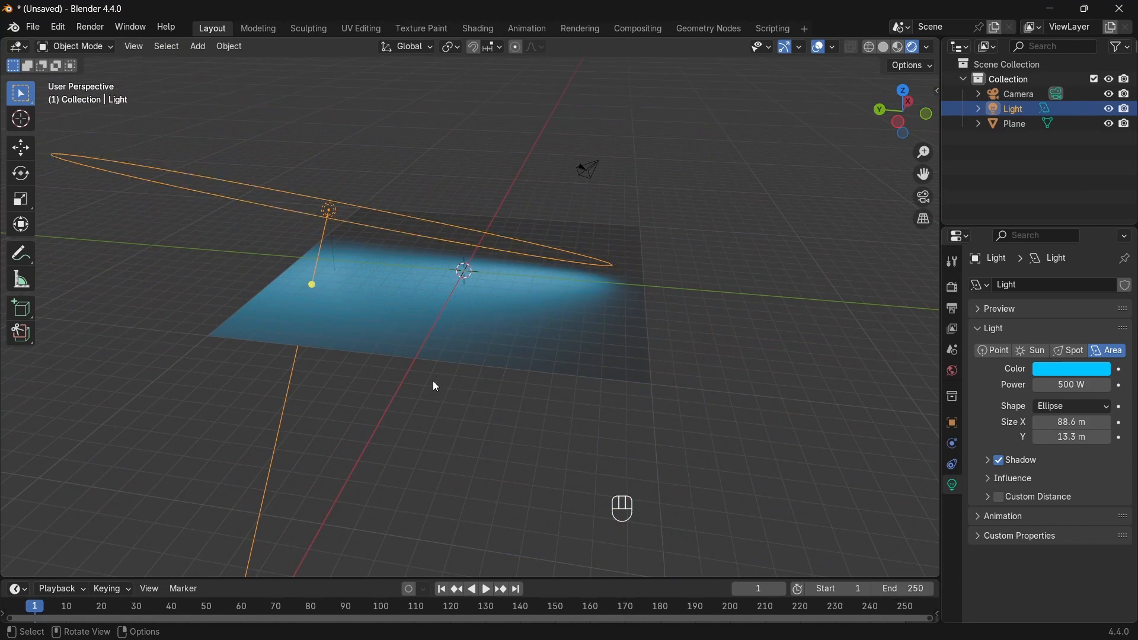
key(r)
click(550, 261)
key(g)
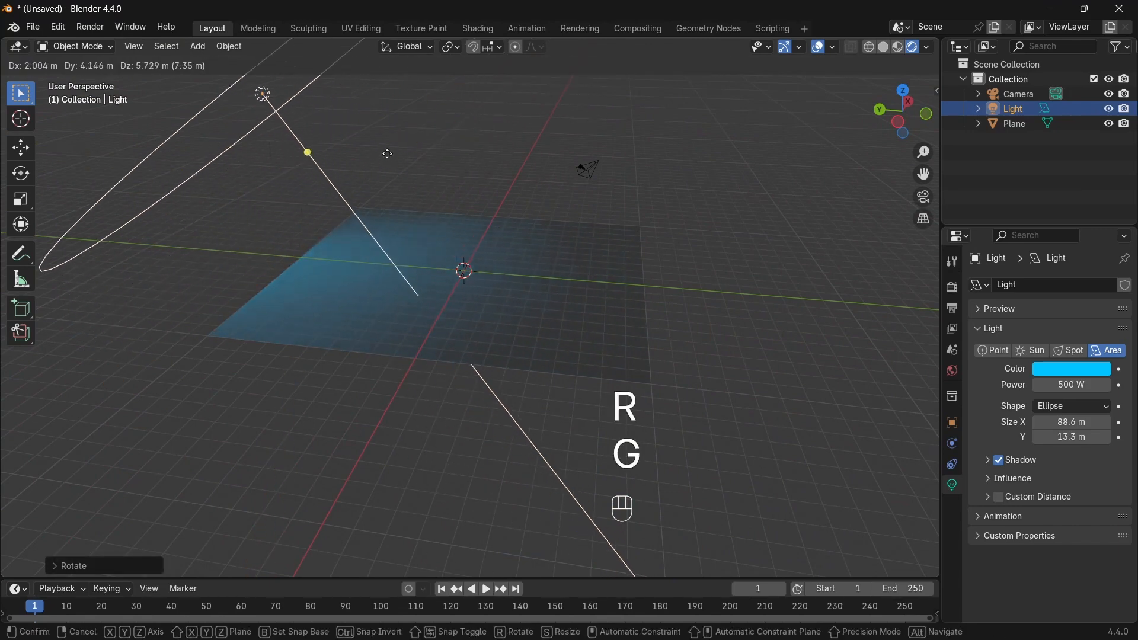
click(492, 252)
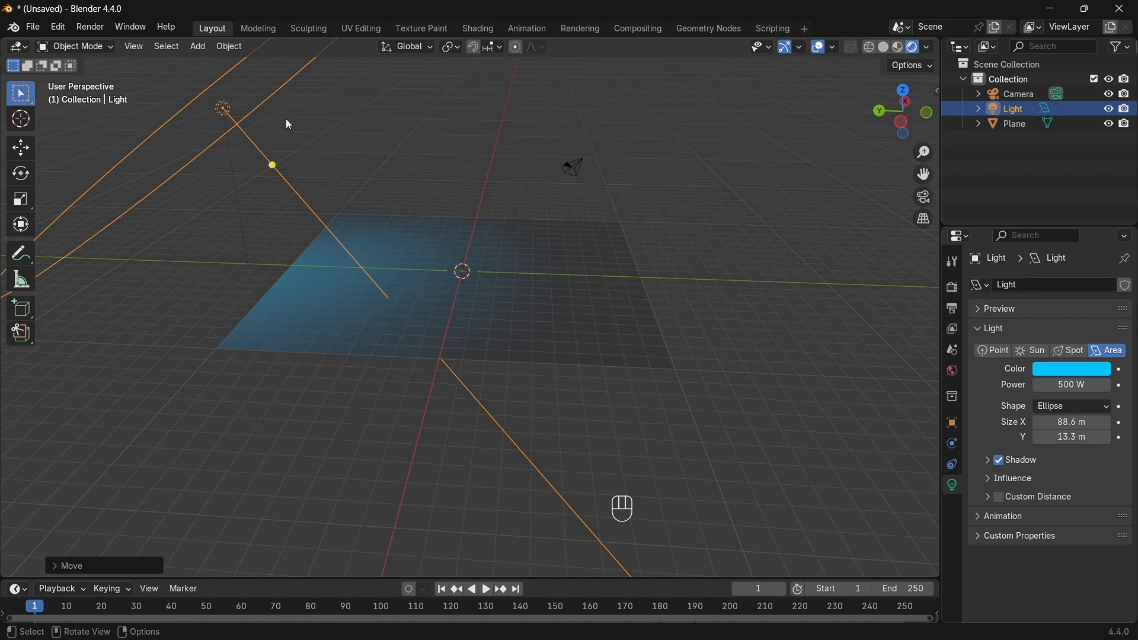
Add a spot light, raise it above the plane's unlit side and rotate it about 46° toward the plane.
shift+middle_drag(509, 295, 520, 307)
key(shift+a)
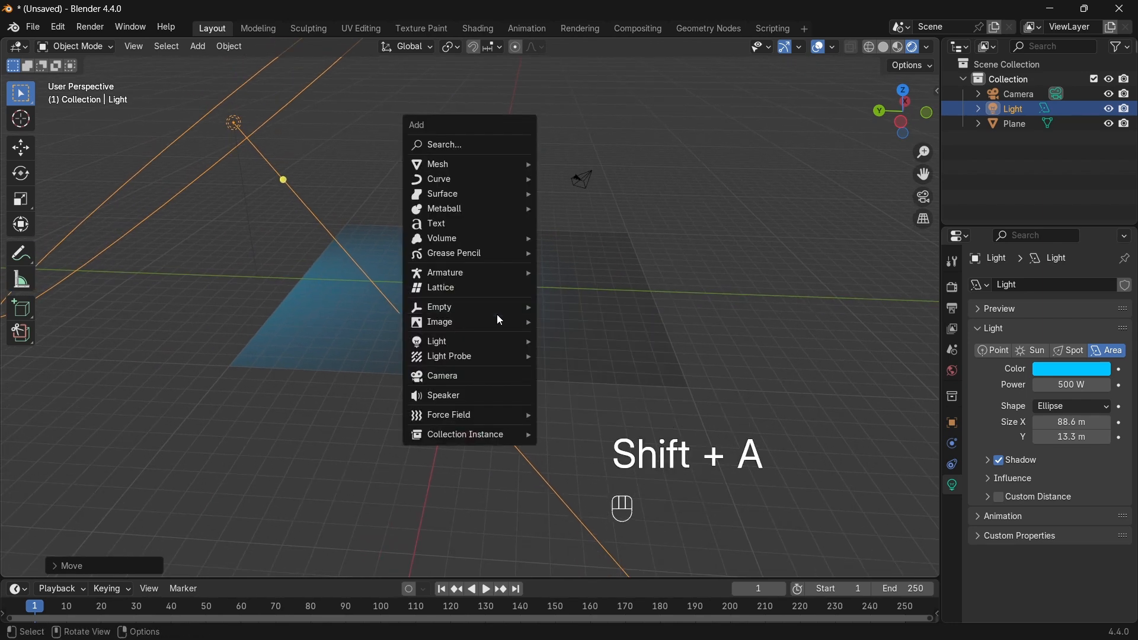
mouse_move(492, 343)
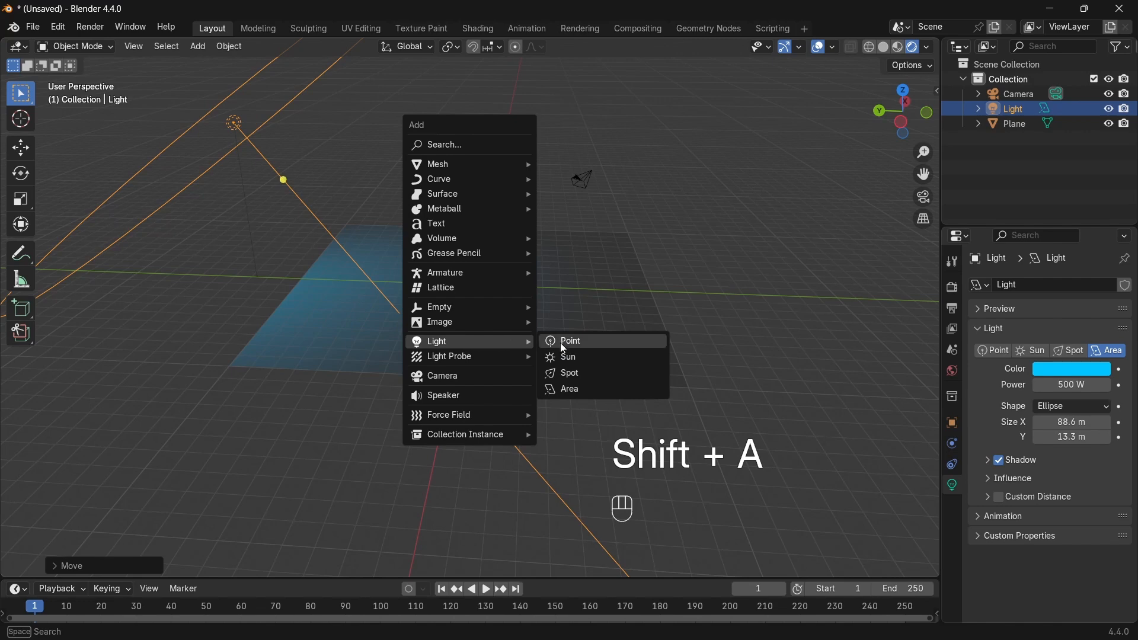
click(576, 374)
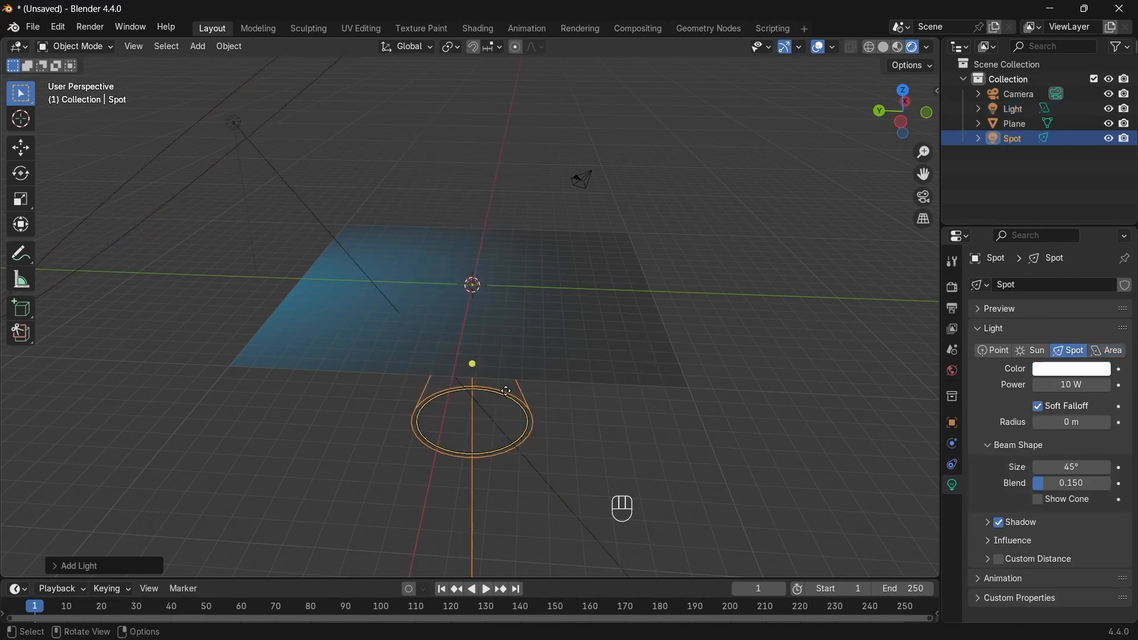
key(g)
click(712, 264)
key(r)
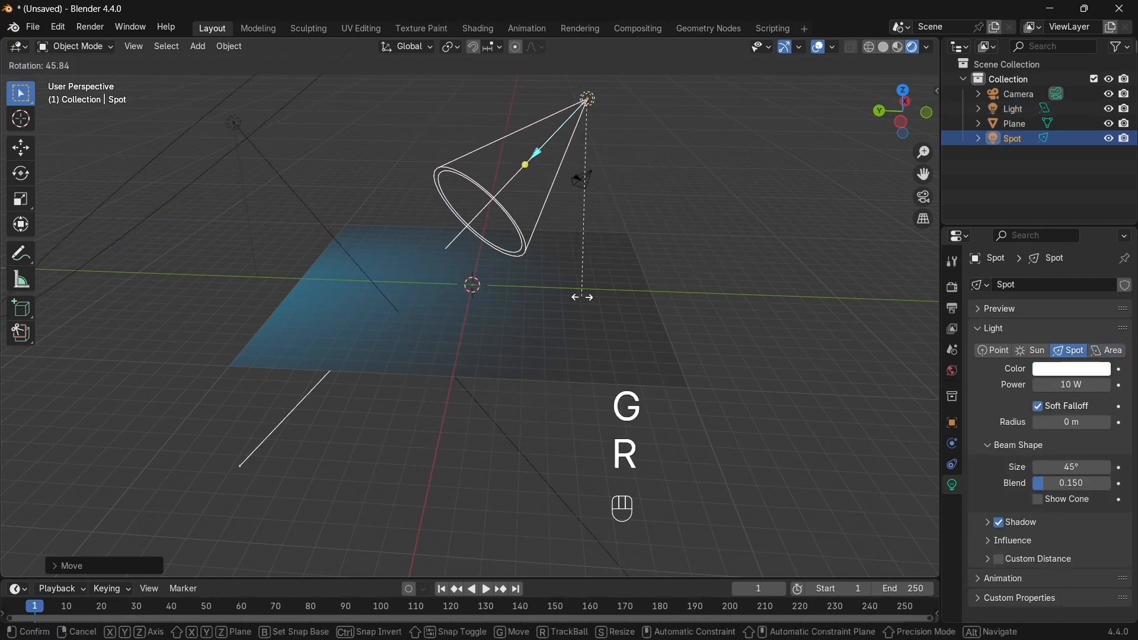
click(702, 273)
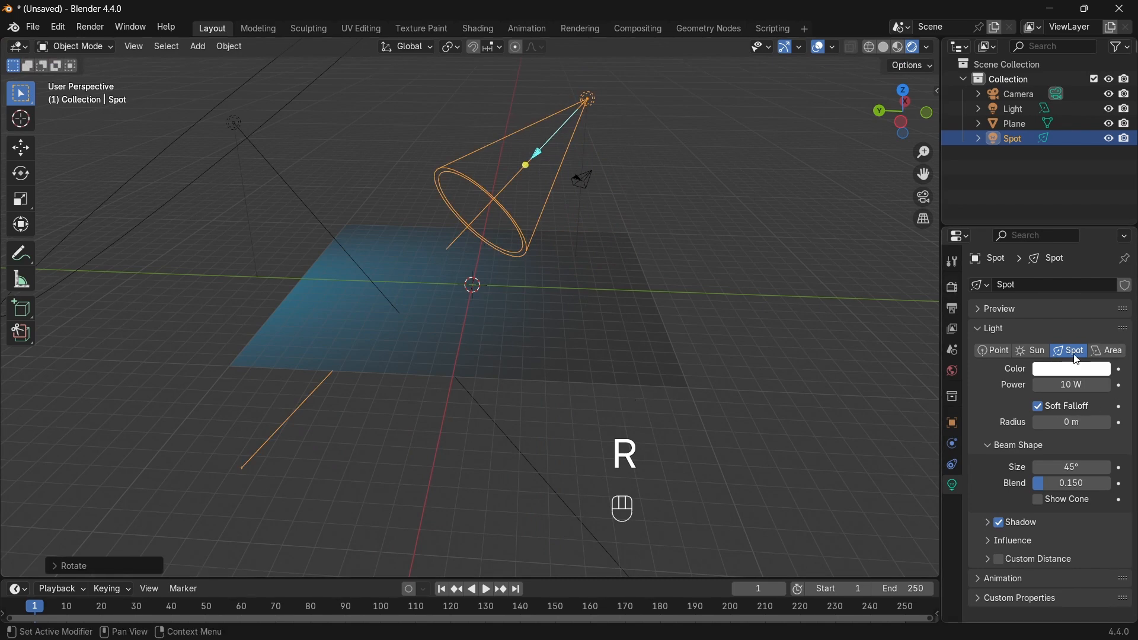
Change the new spot light to an Area light with a Disk shape and a size of 23.8 m.
click(1109, 351)
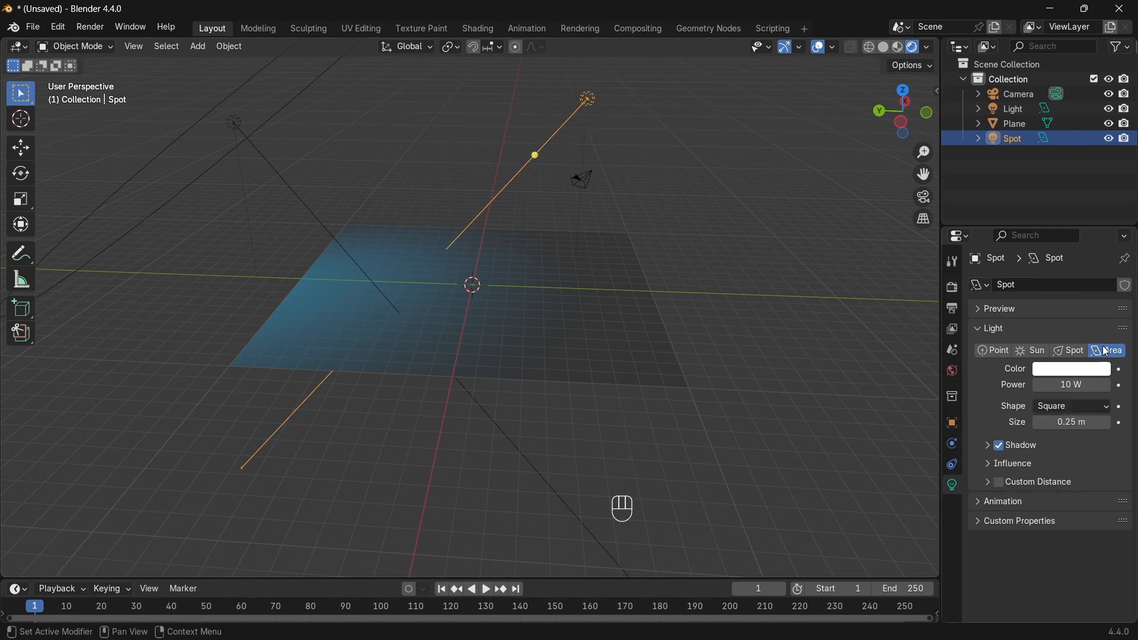
click(1045, 409)
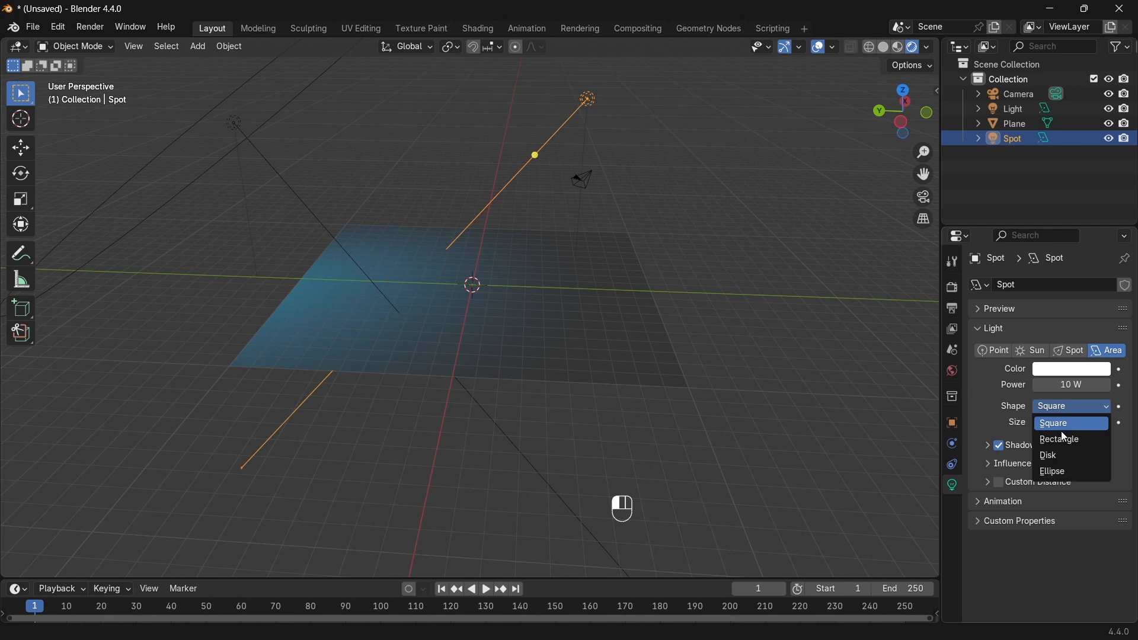
click(1054, 456)
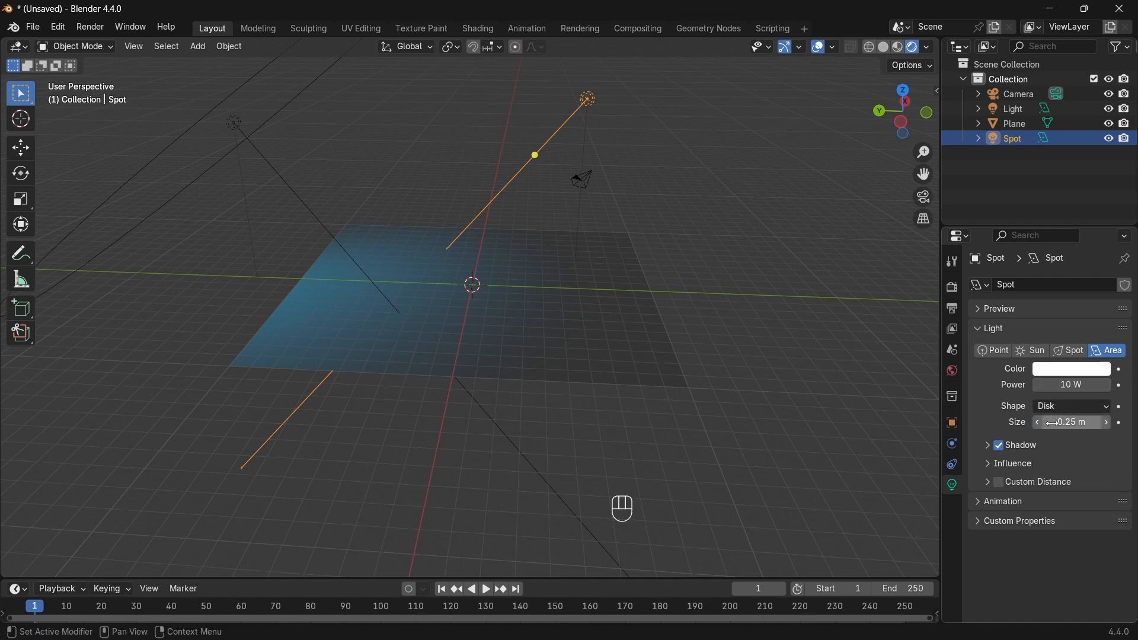
drag(1067, 422, 1114, 422)
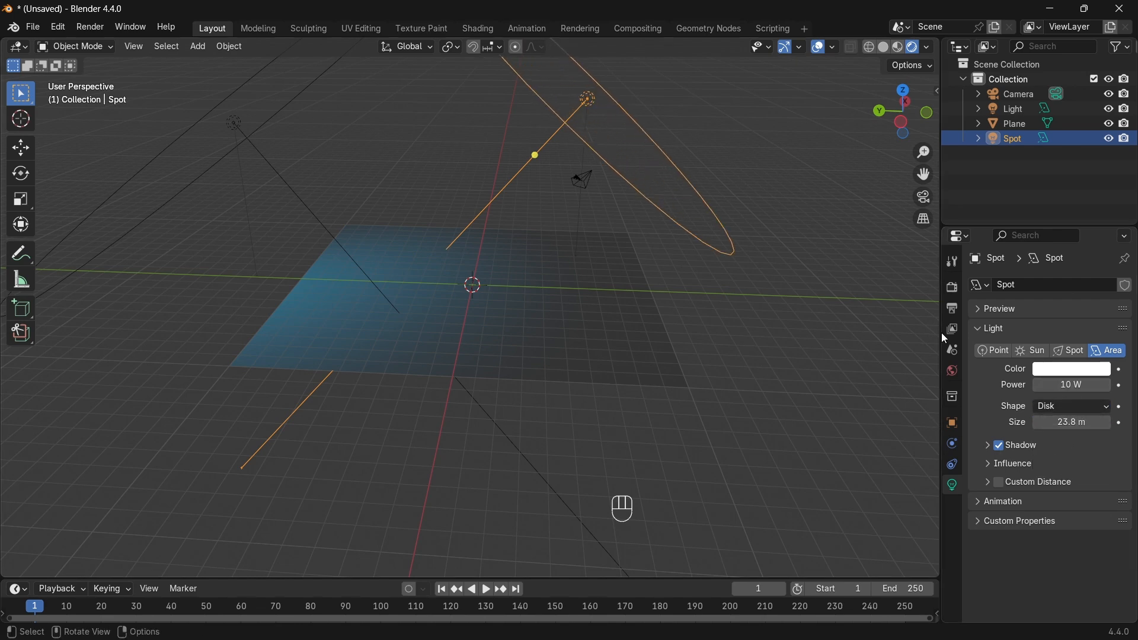
Give the disk light a magenta color and set its power to 500 W.
click(1082, 371)
drag(1048, 209, 1094, 214)
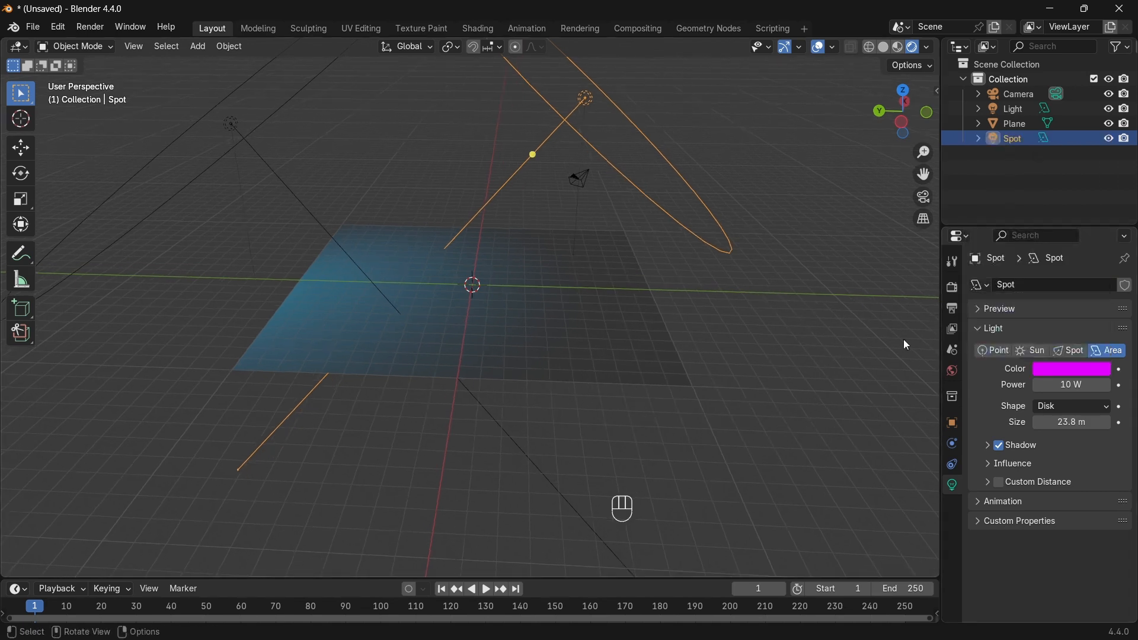
double_click(1070, 386)
text(50)
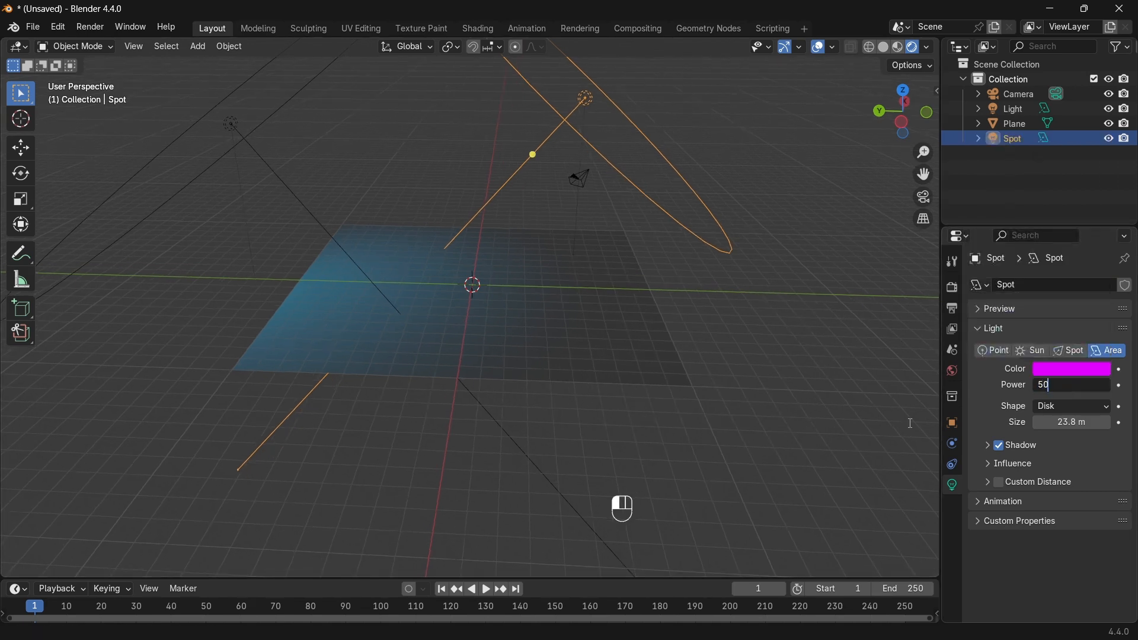
text(0)
key(Return)
Examine from several angles and distances how the blue and magenta area lights blend across the plane.
scroll(468, 208, up, 3)
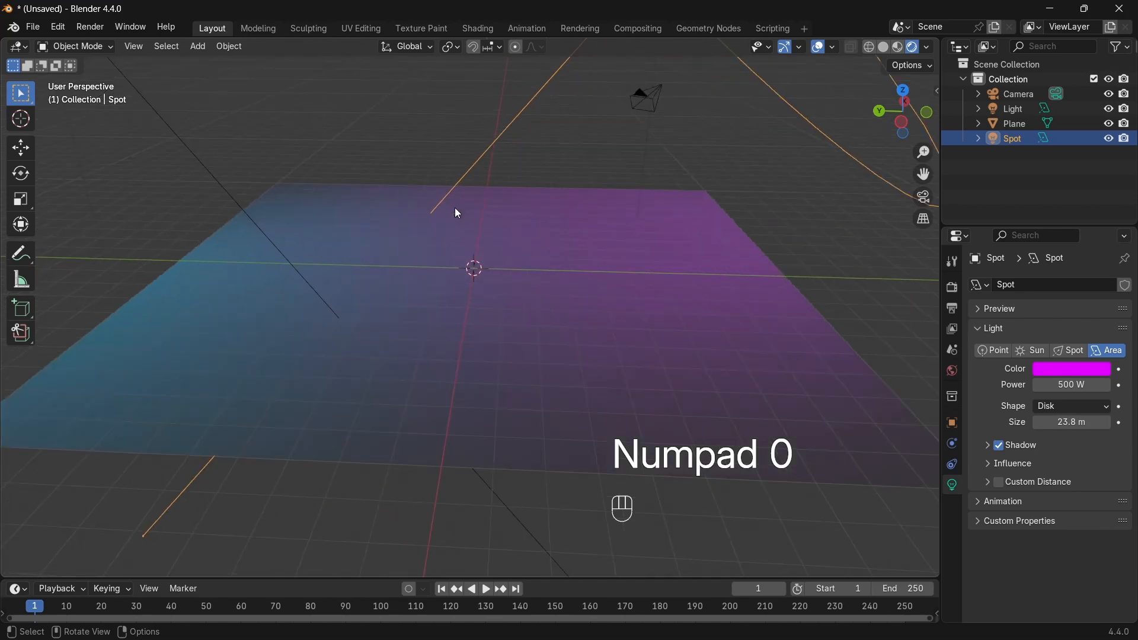
middle_drag(457, 213, 457, 239)
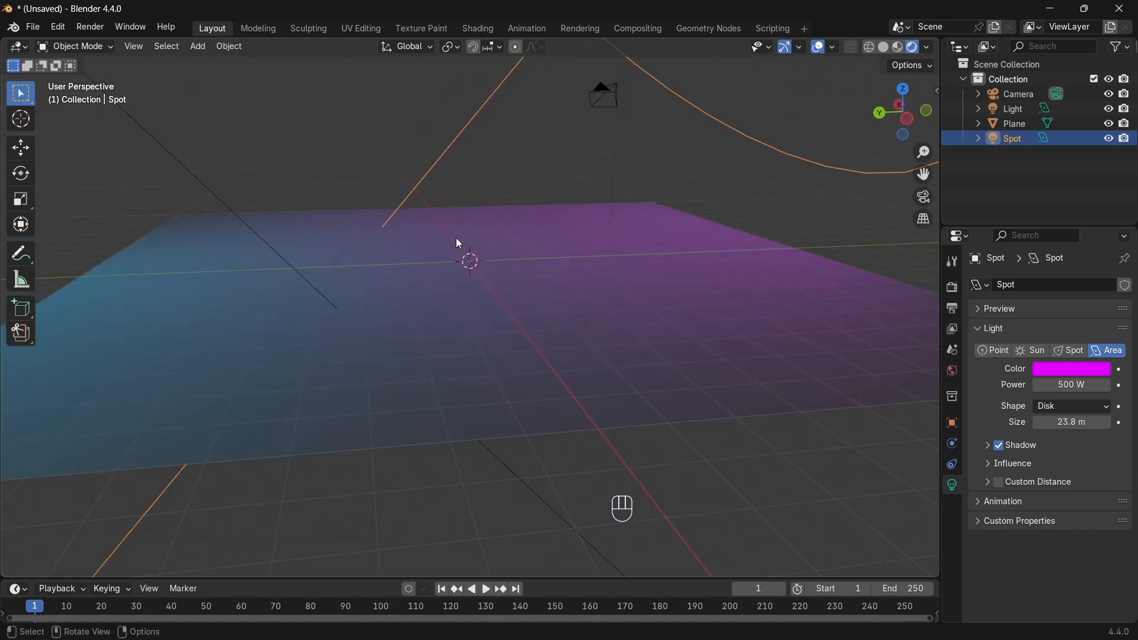
scroll(459, 243, down, 3)
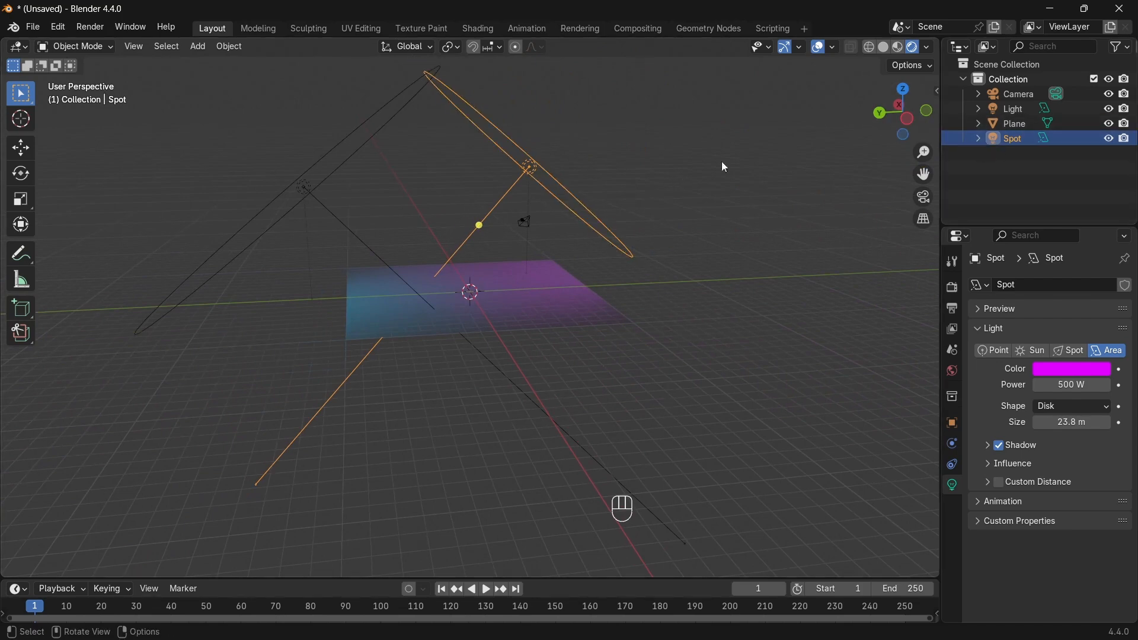
middle_drag(724, 166, 670, 204)
scroll(673, 204, up, 2)
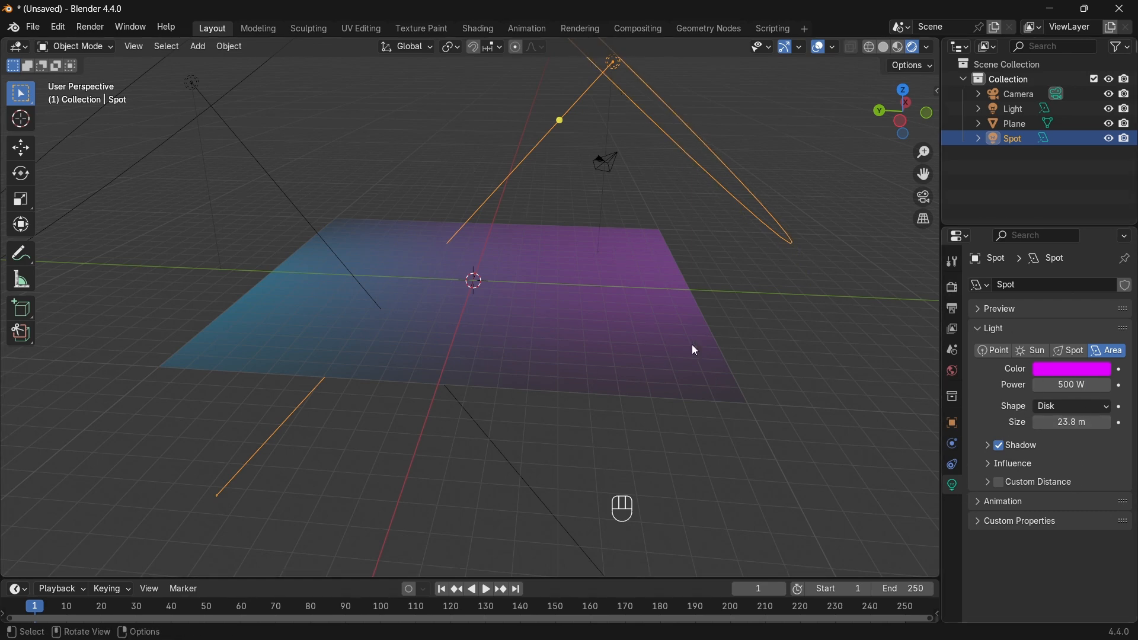
click(219, 117)
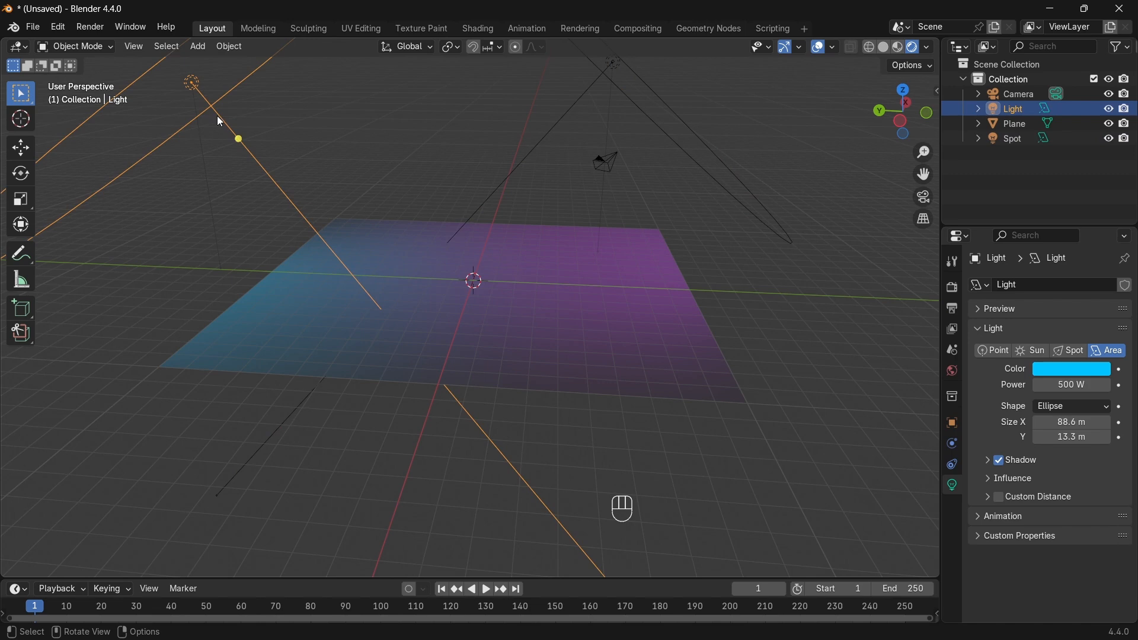
key(x)
key(x)
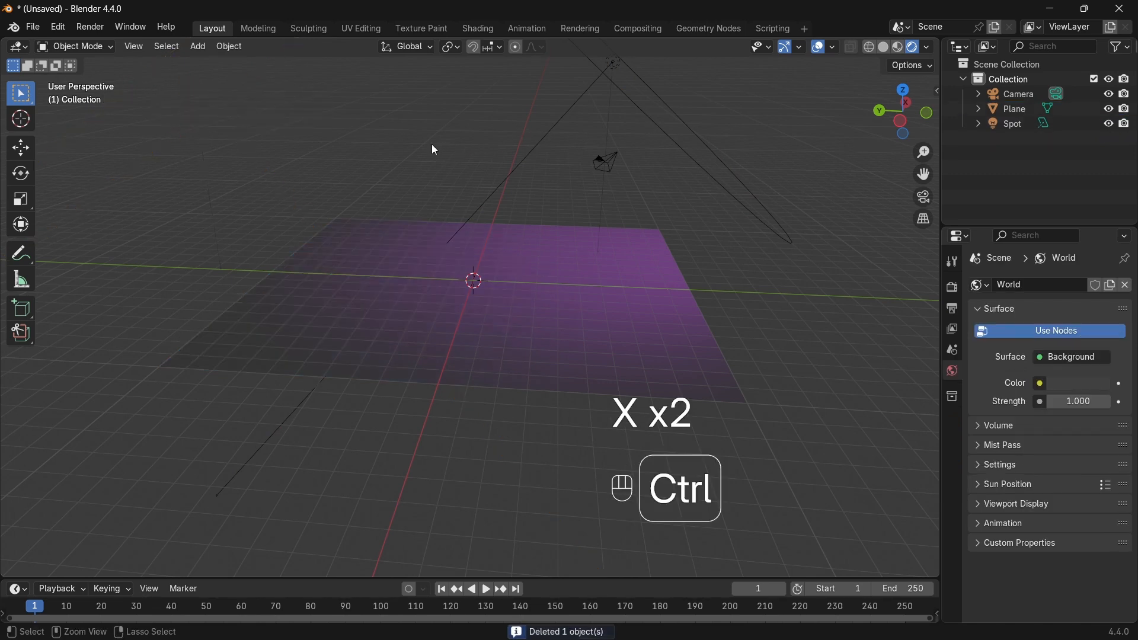
key(ctrl+z)
key(ctrl+z)
Extrude the plane's back edge straight up along Z by about 14 m to form a backdrop wall.
middle_drag(436, 292, 503, 399)
key(Tab)
key(2)
click(409, 219)
key(e)
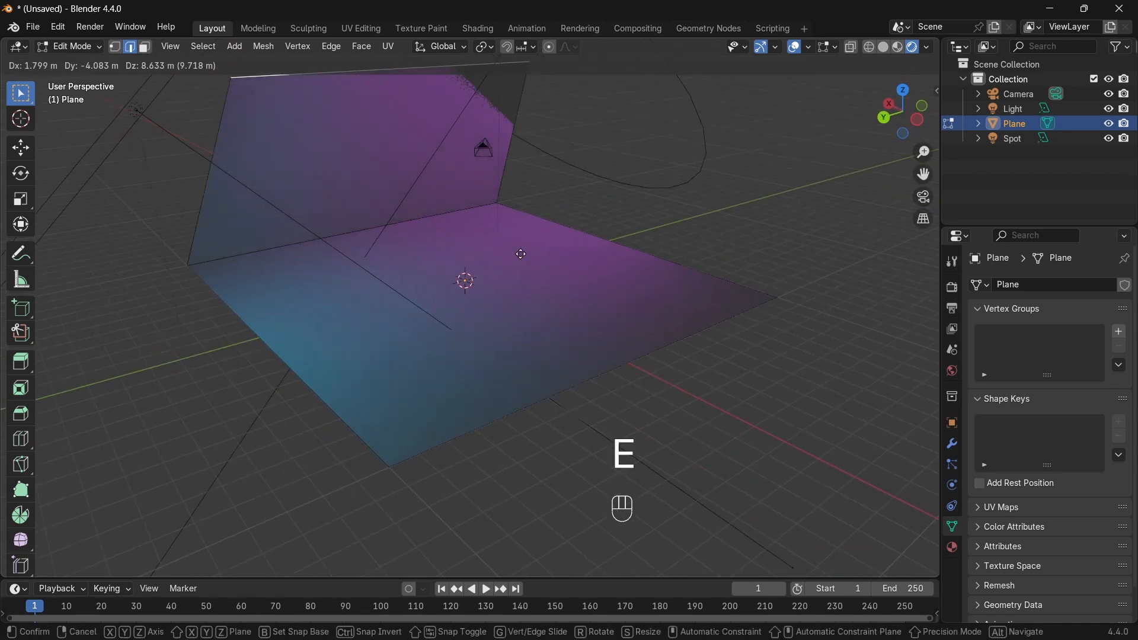
key(z)
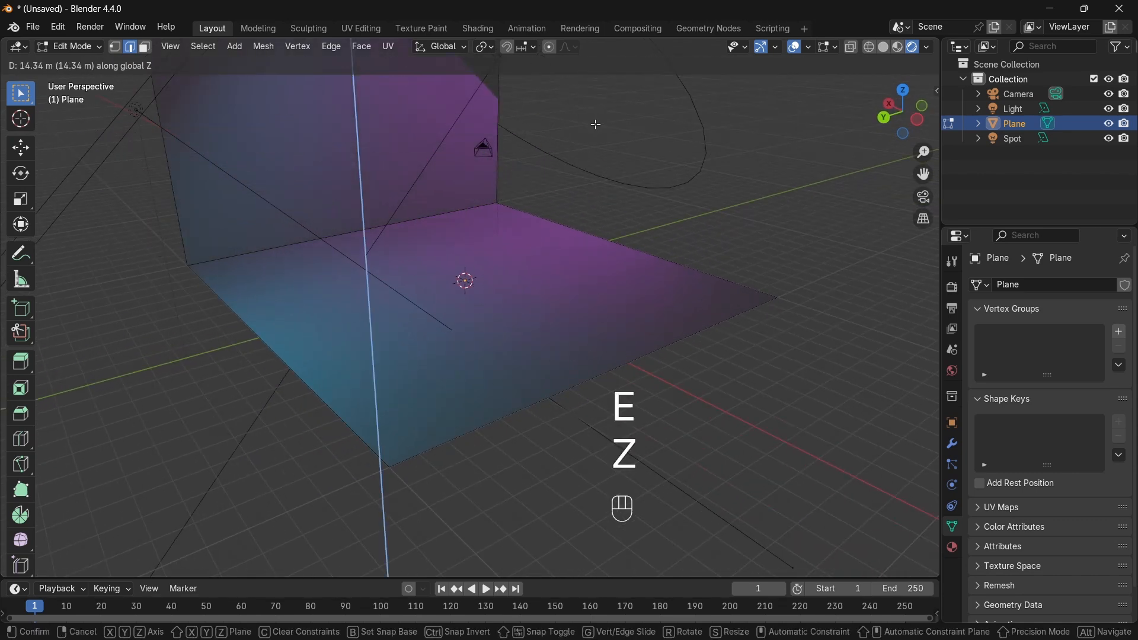
click(441, 229)
Bevel the edge between floor and wall about 6 m wide with several segments, and apply auto smooth shading to the backdrop.
click(426, 222)
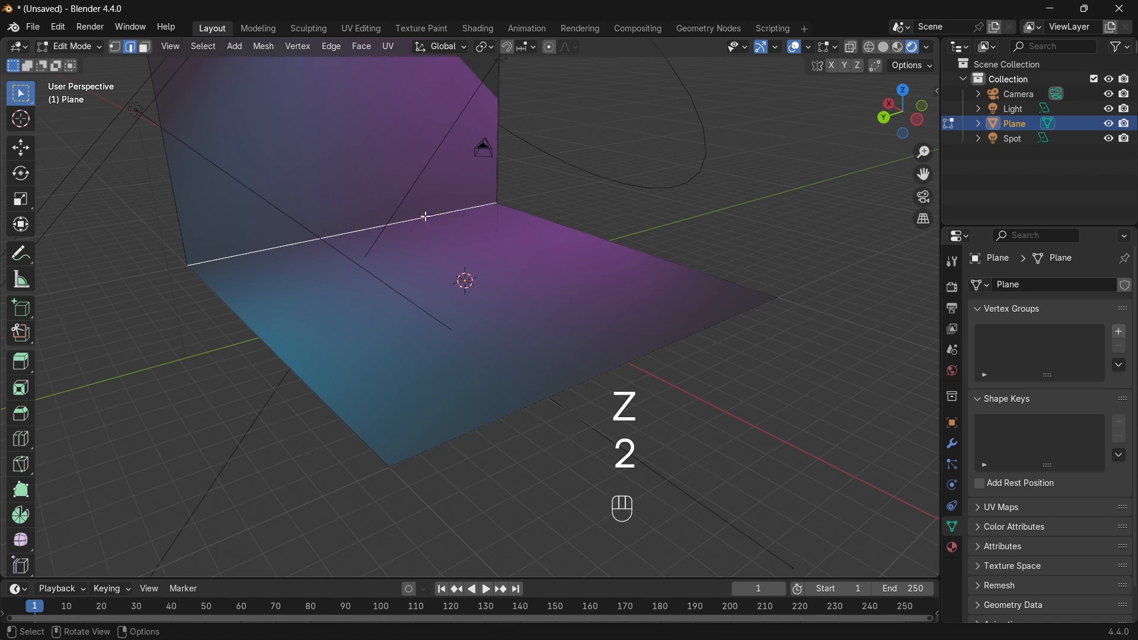
key(ctrl+b)
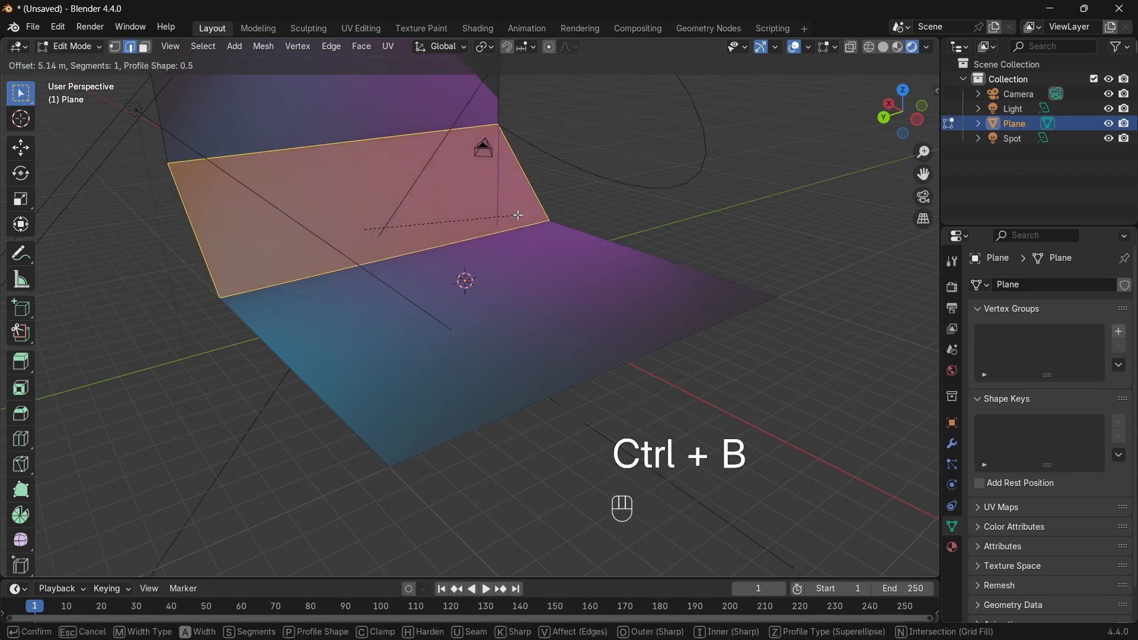
scroll(523, 276, up, 9)
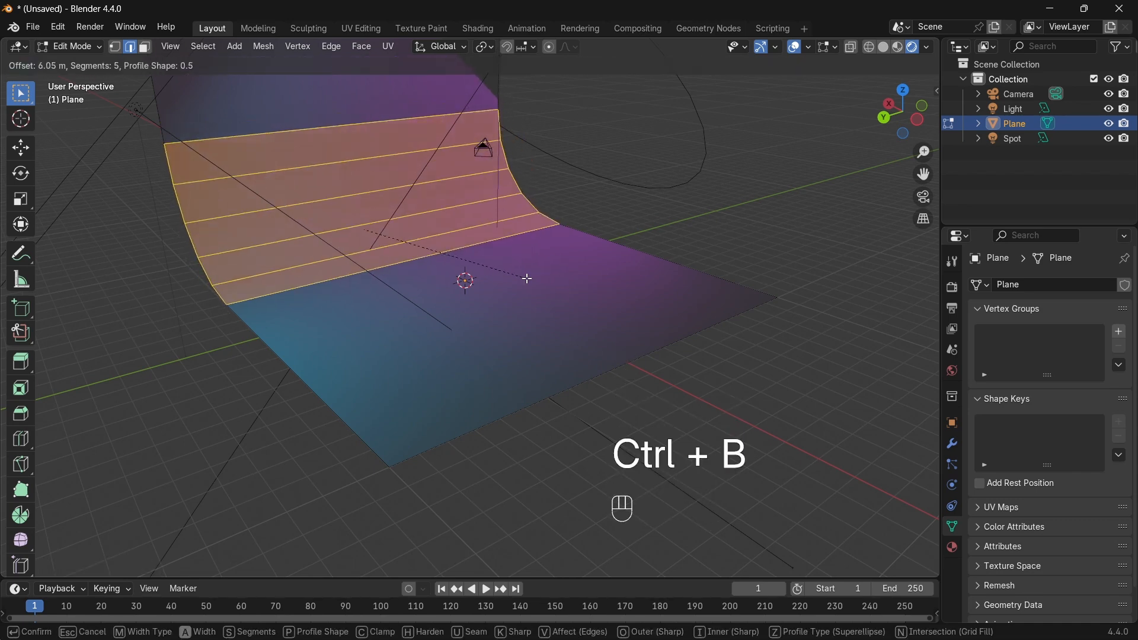
click(522, 278)
click(681, 240)
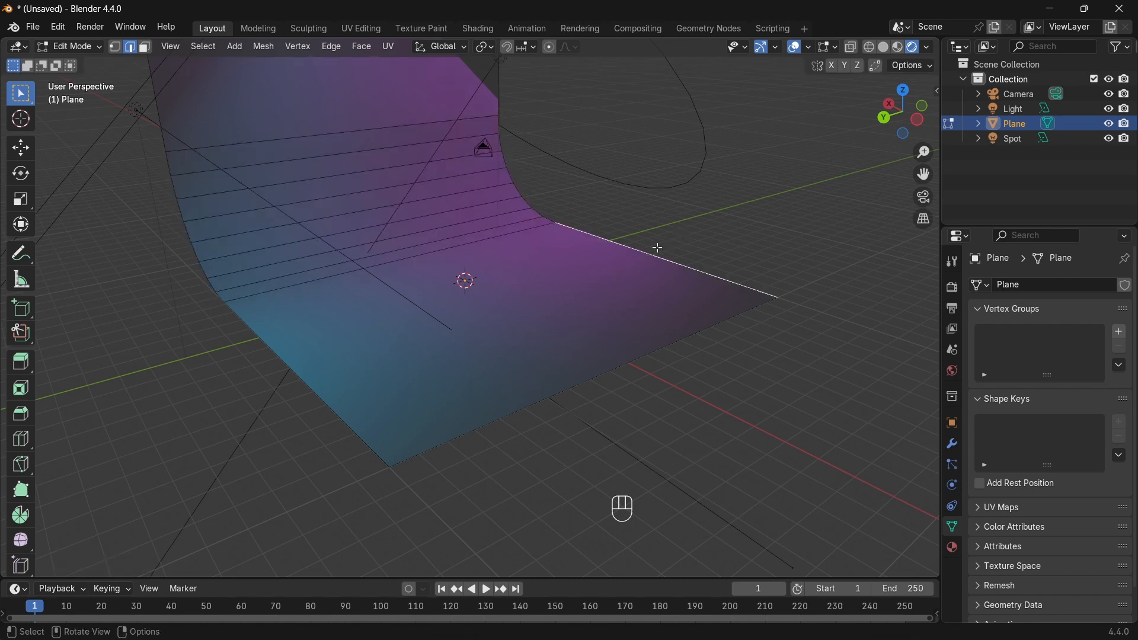
middle_drag(655, 247, 626, 245)
key(Tab)
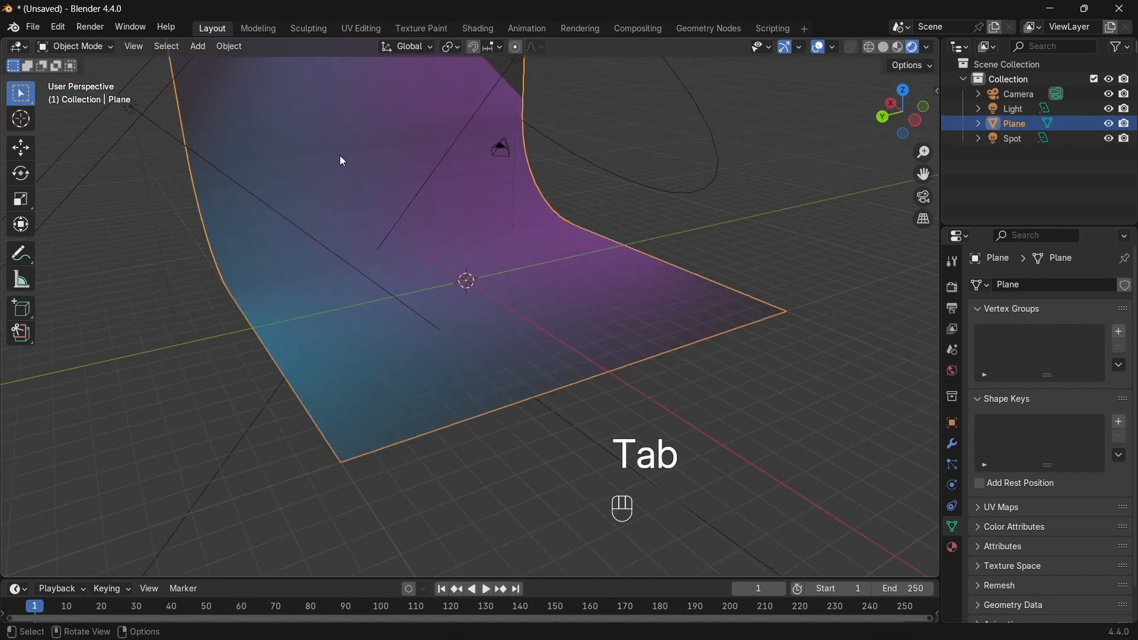
right_click(368, 206)
click(369, 196)
Move the magenta disk light up and farther out on the negative Y side, and adjust its rotation toward the backdrop.
middle_drag(361, 201, 641, 190)
click(741, 189)
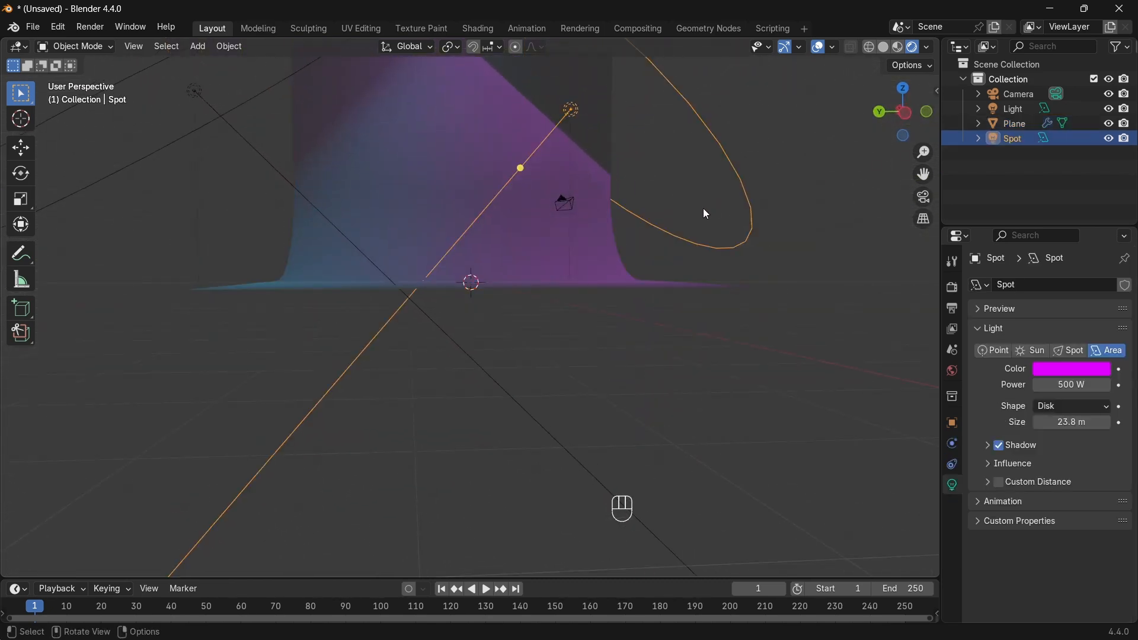
key(g)
click(804, 190)
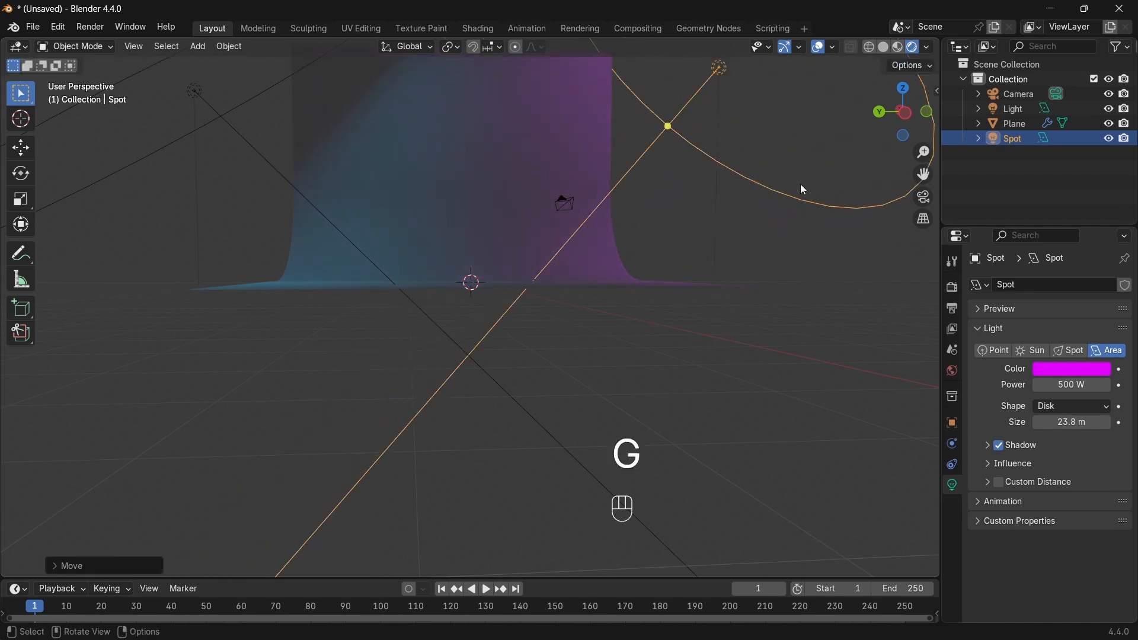
middle_drag(804, 189, 757, 246)
key(r)
click(736, 233)
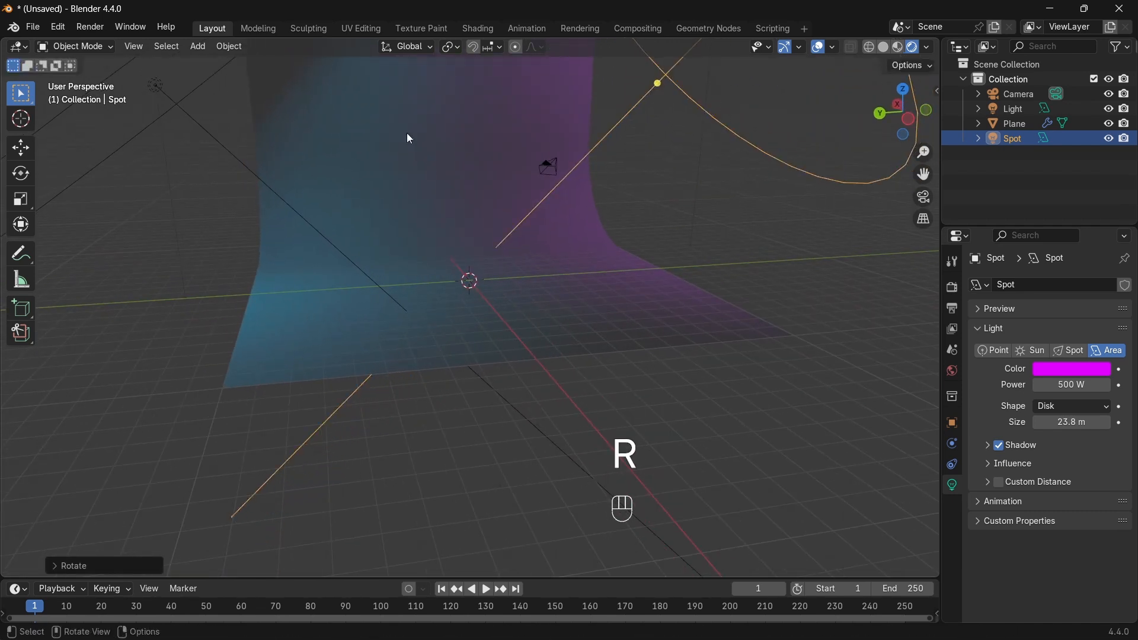
Move the blue ellipse light farther up and away from the backdrop on the positive Y side.
click(180, 115)
middle_drag(316, 151, 402, 135)
key(g)
click(243, 73)
Raise the curved backdrop slightly along Z so its floor sits just above the grid.
scroll(402, 135, up, 3)
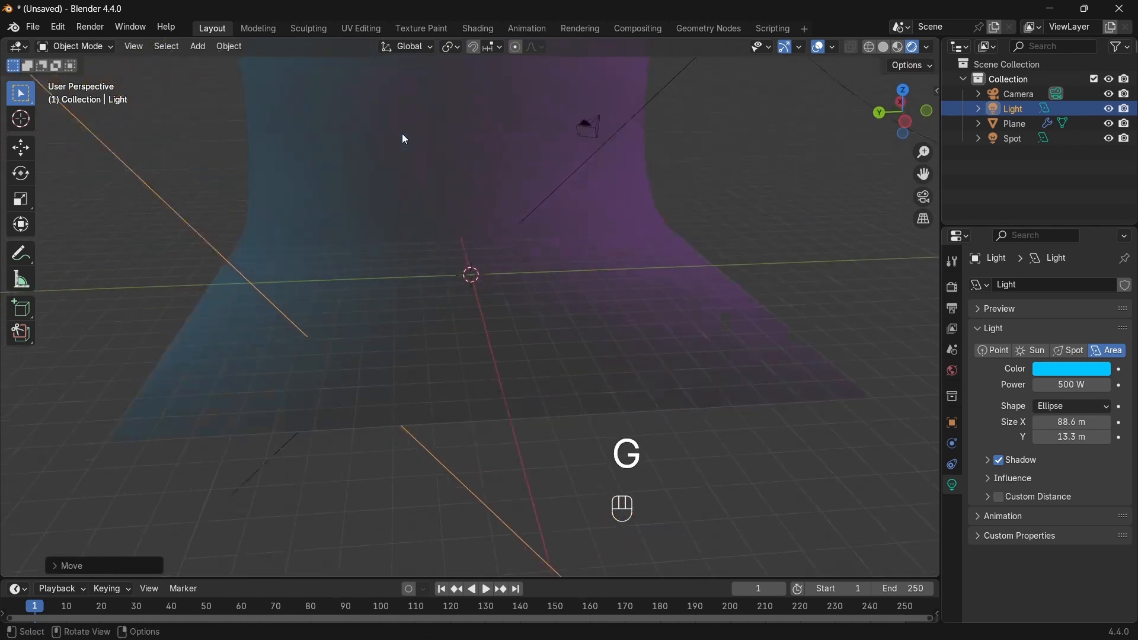
middle_drag(528, 198, 496, 212)
click(482, 197)
key(g)
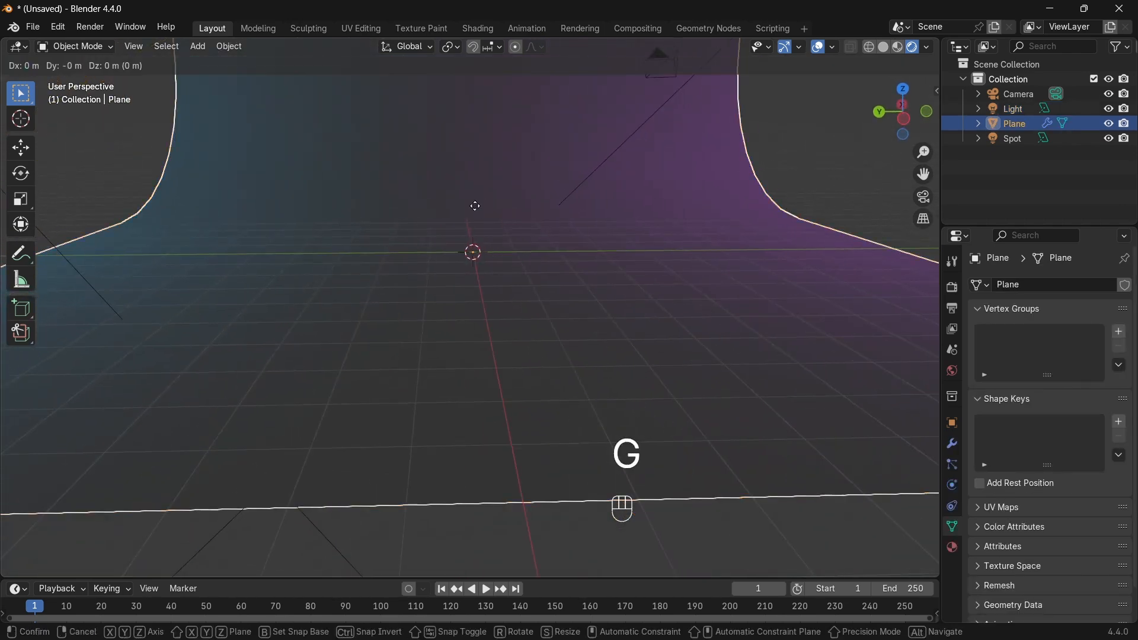
key(z)
click(487, 174)
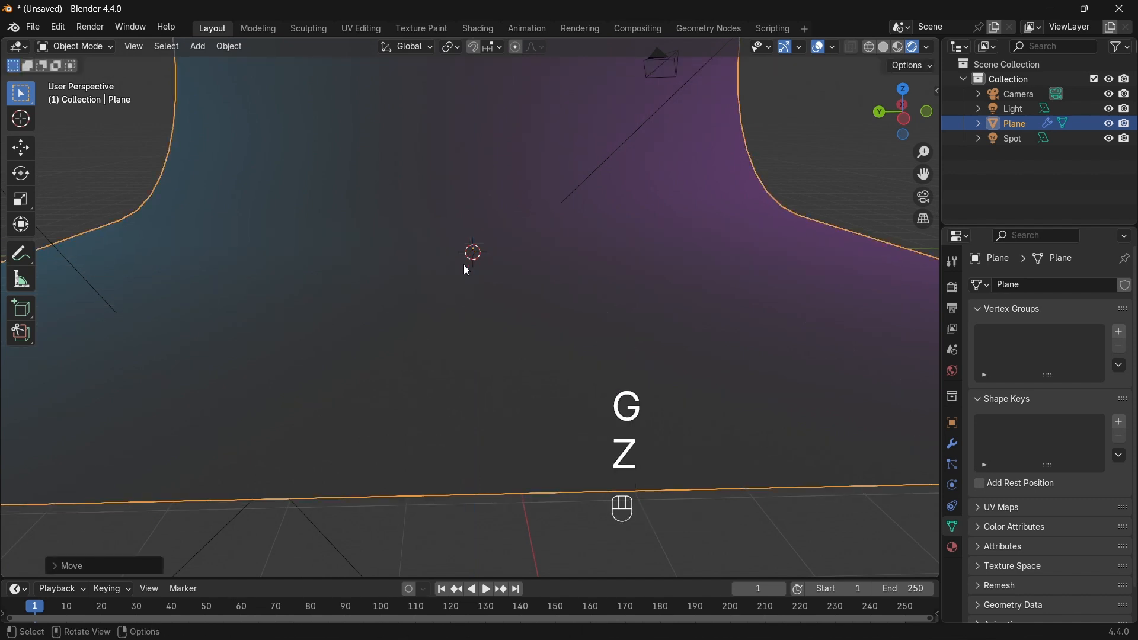
scroll(471, 273, up, 1)
key(shift+a)
mouse_move(444, 94)
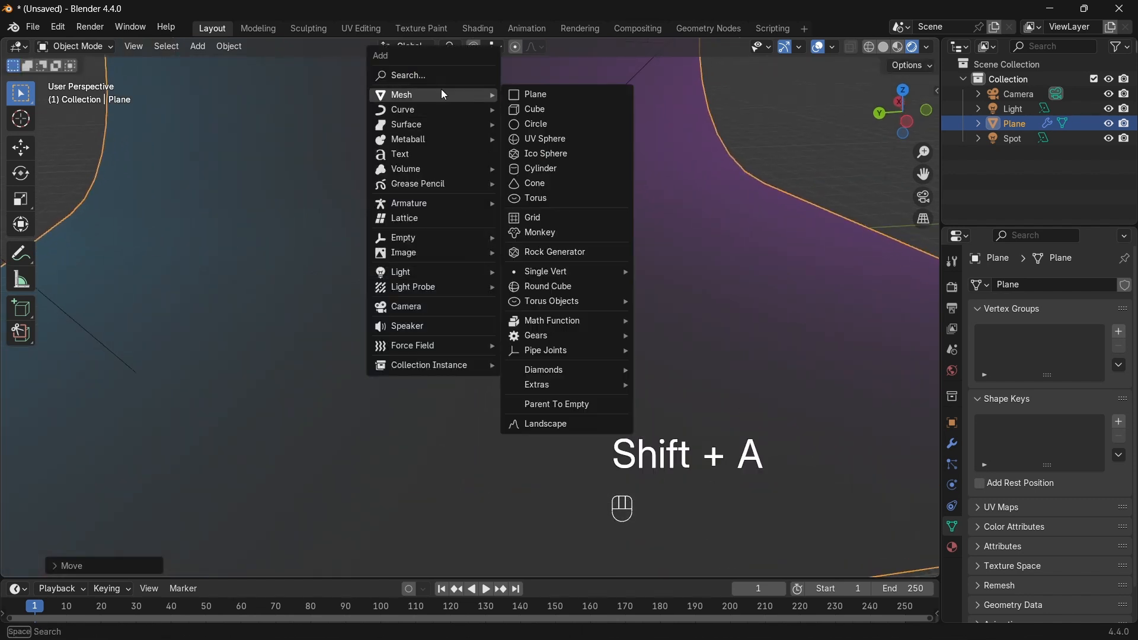
click(546, 125)
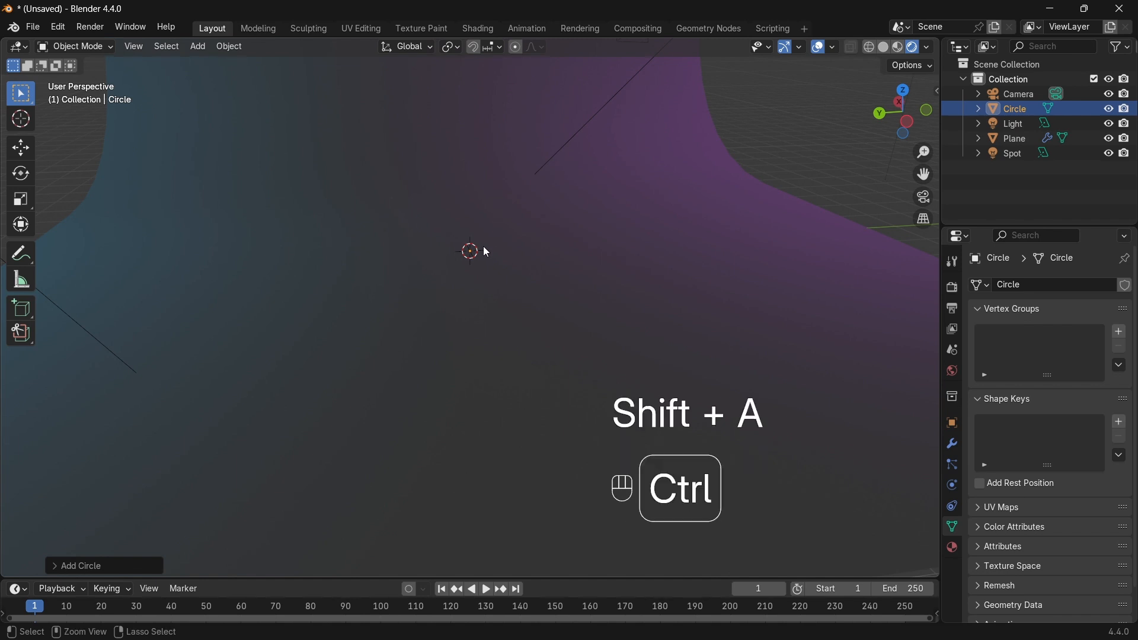
key(ctrl+z)
Add a cube at the backdrop's center and raise it about 1.2 m along Z to stand on the floor.
key(shift+a)
mouse_move(482, 247)
click(550, 262)
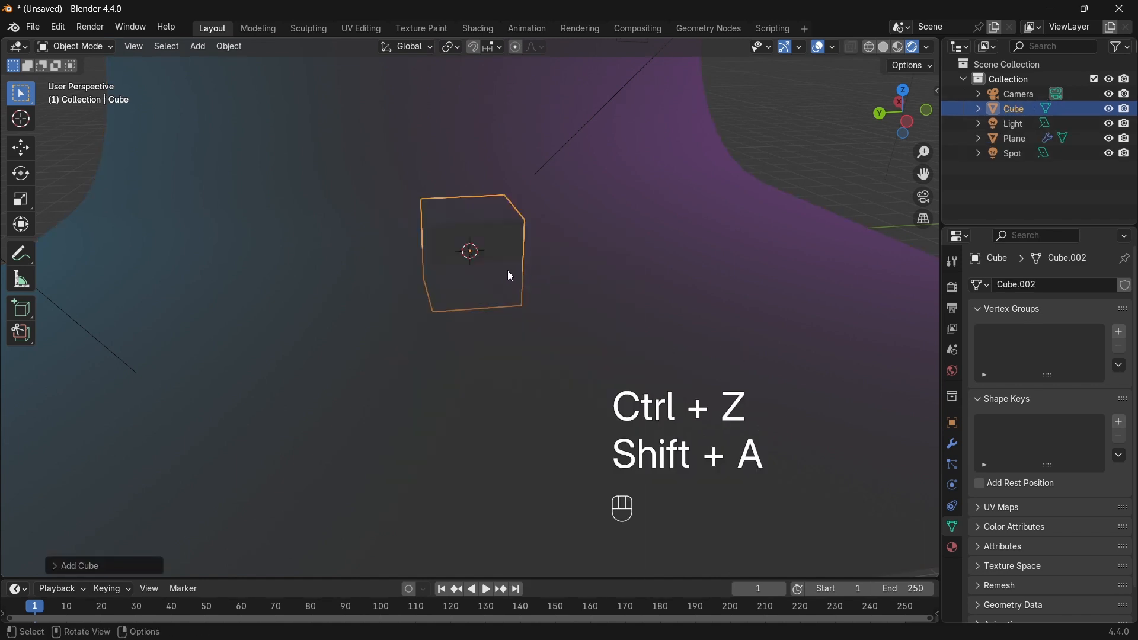
key(g)
key(z)
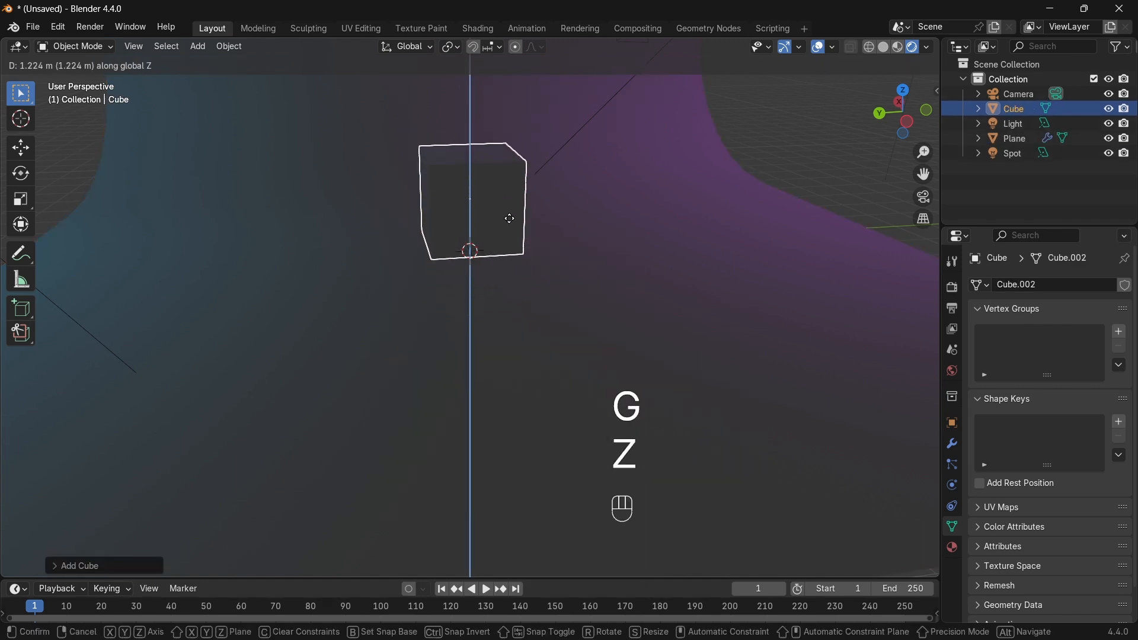
click(508, 216)
middle_drag(661, 252, 522, 202)
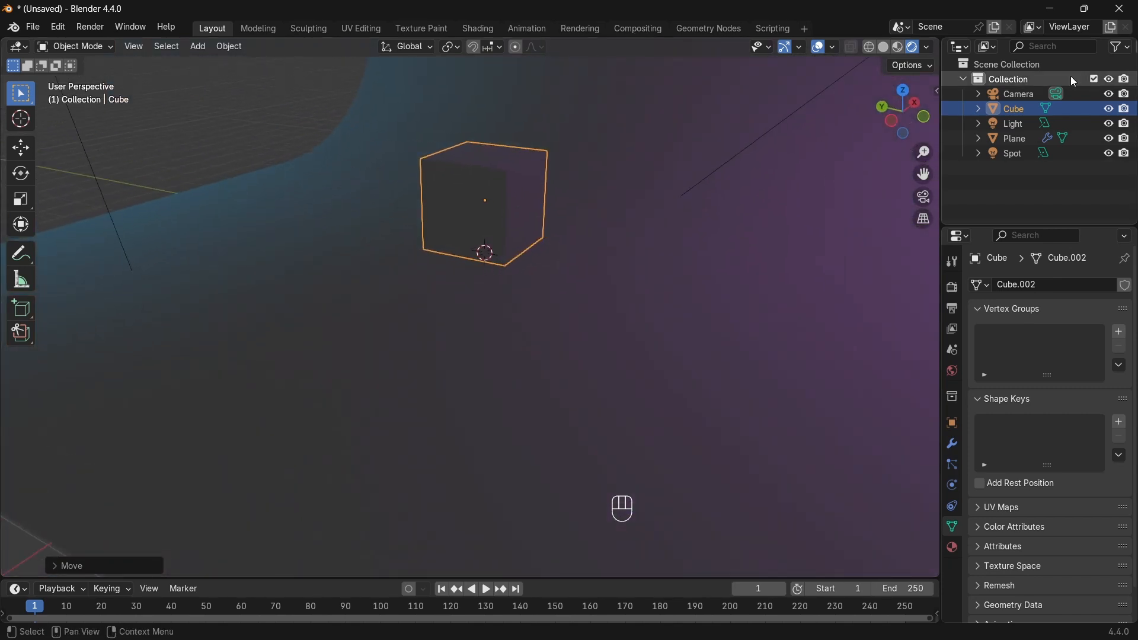
Duplicate the magenta disk light and place the copy at about X 0.5 m, Y -5 m, Z 10.7 m.
click(931, 47)
middle_drag(425, 186, 442, 191)
scroll(442, 191, down, 1)
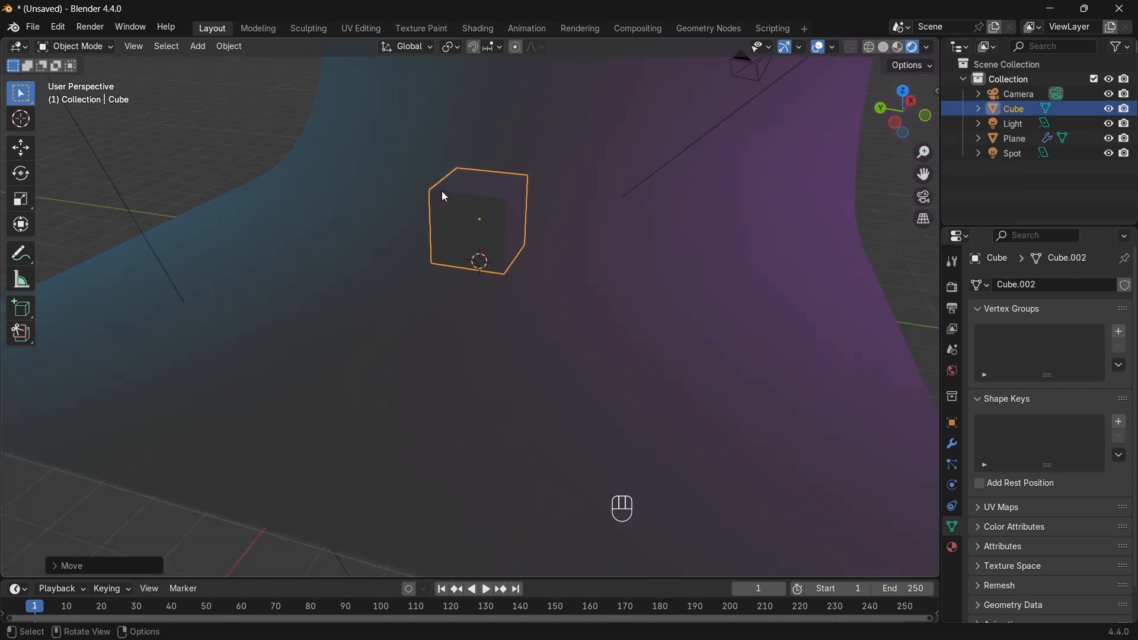
scroll(441, 189, down, 3)
scroll(444, 195, down, 1)
click(795, 76)
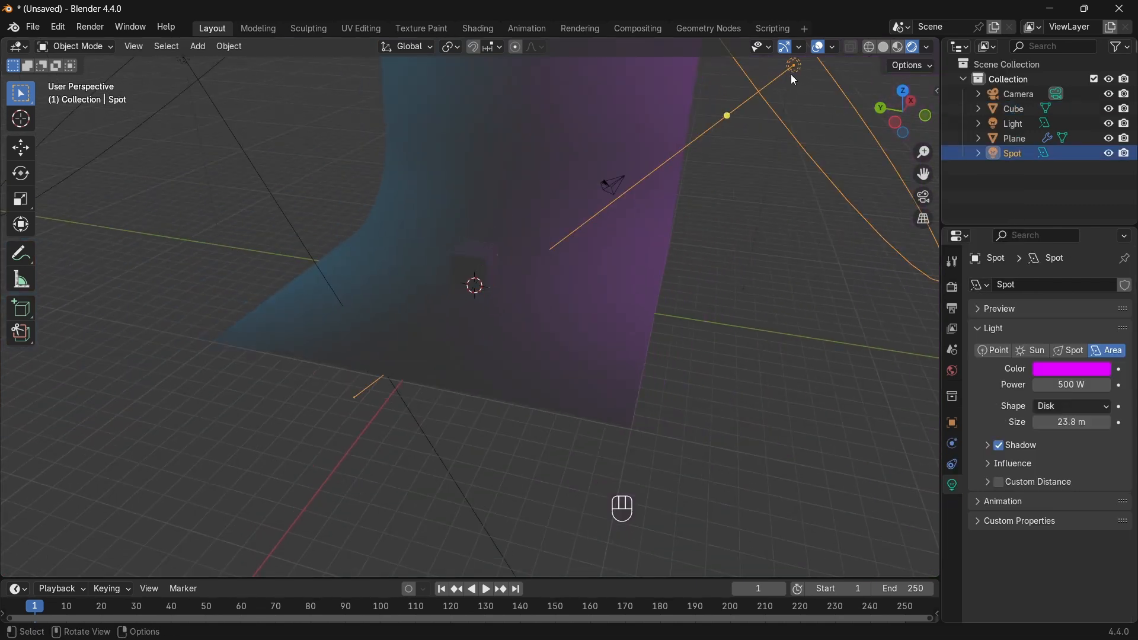
key(shift+d)
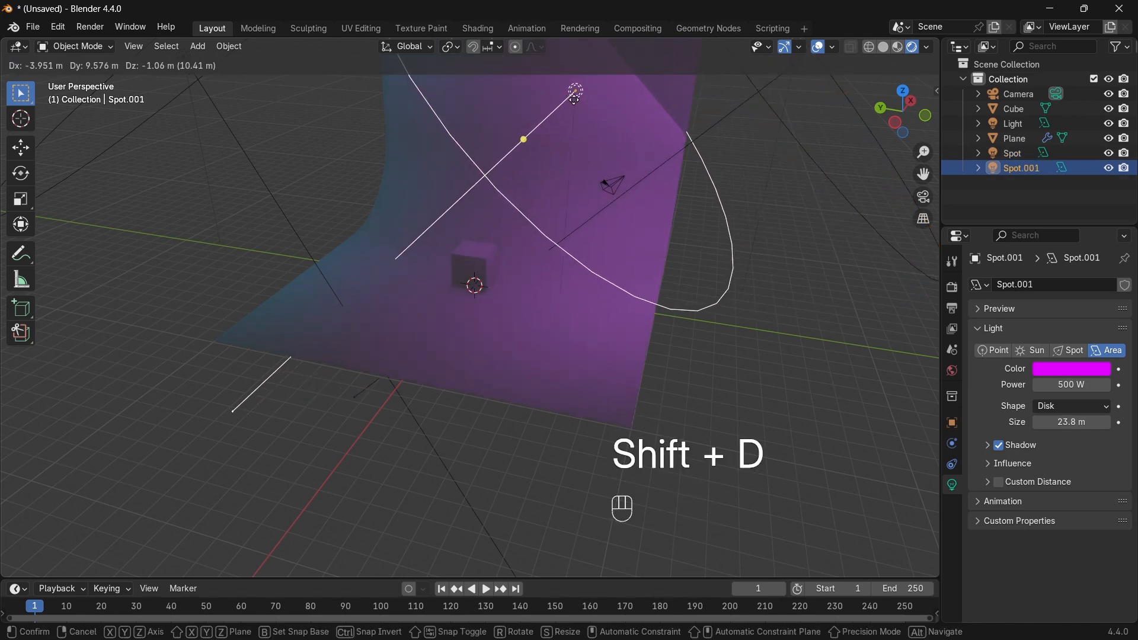
click(564, 184)
Rotate the duplicated magenta light by -90° about the view axis.
key(r)
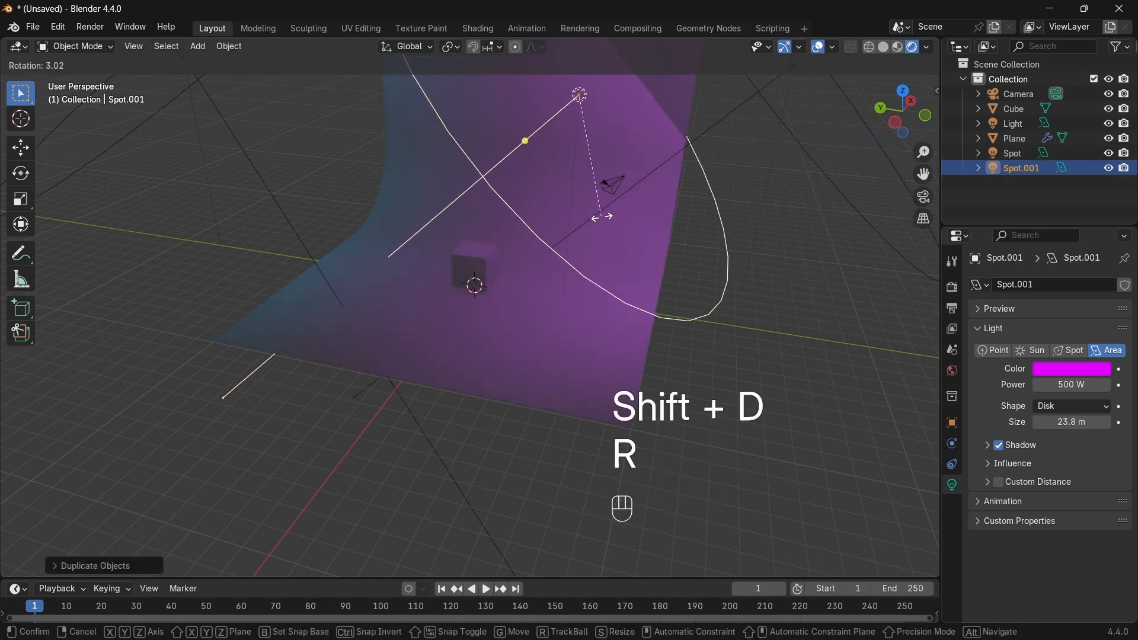
key(KP_9)
key(KP_0)
key(KP_Subtract)
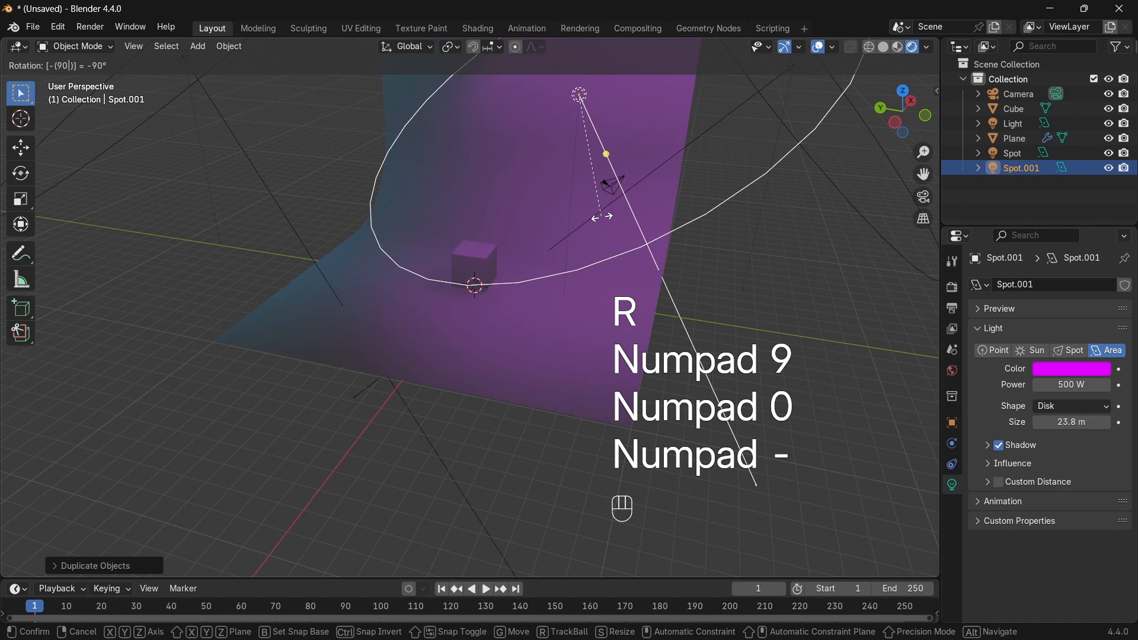
key(Return)
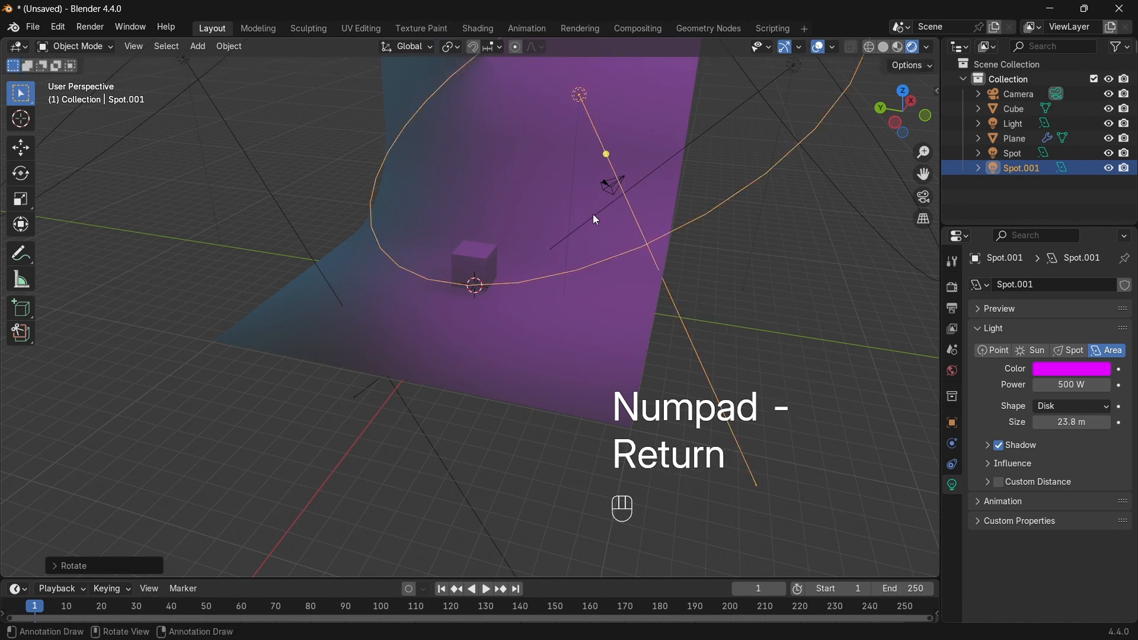
Set the duplicated magenta light's X, Y and Z rotation to 0° so it points straight down.
key(n)
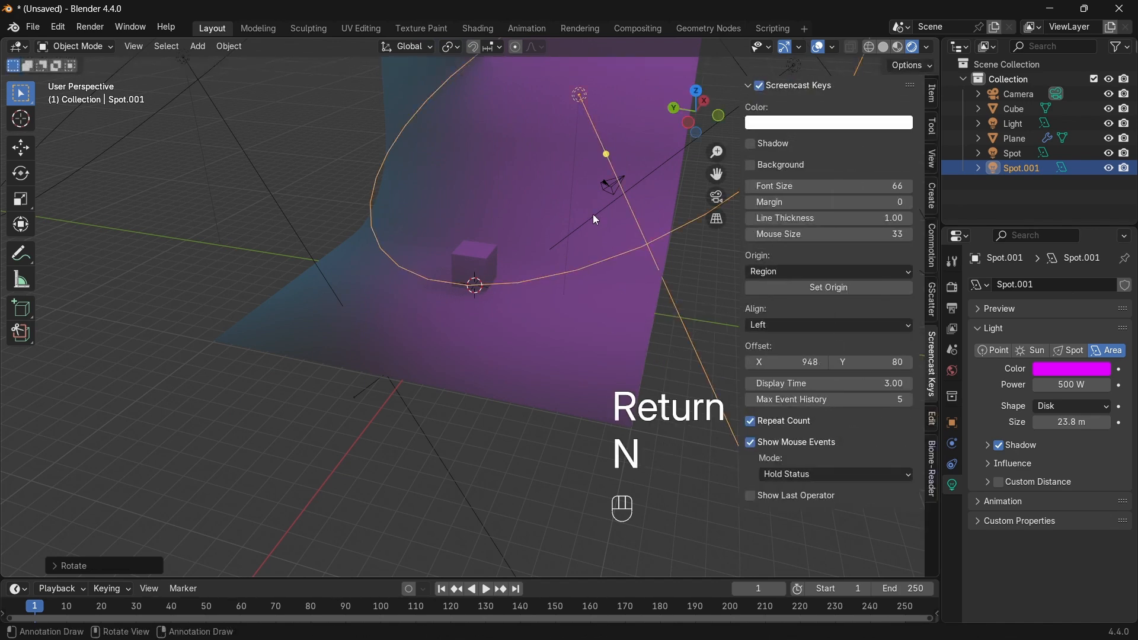
click(933, 94)
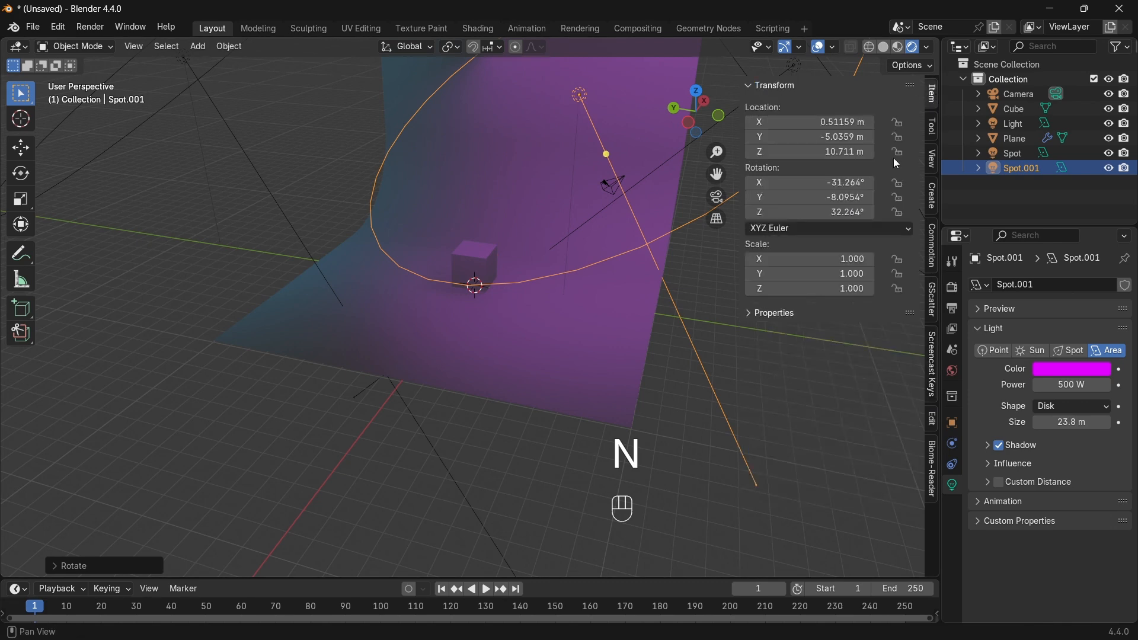
drag(810, 184, 811, 212)
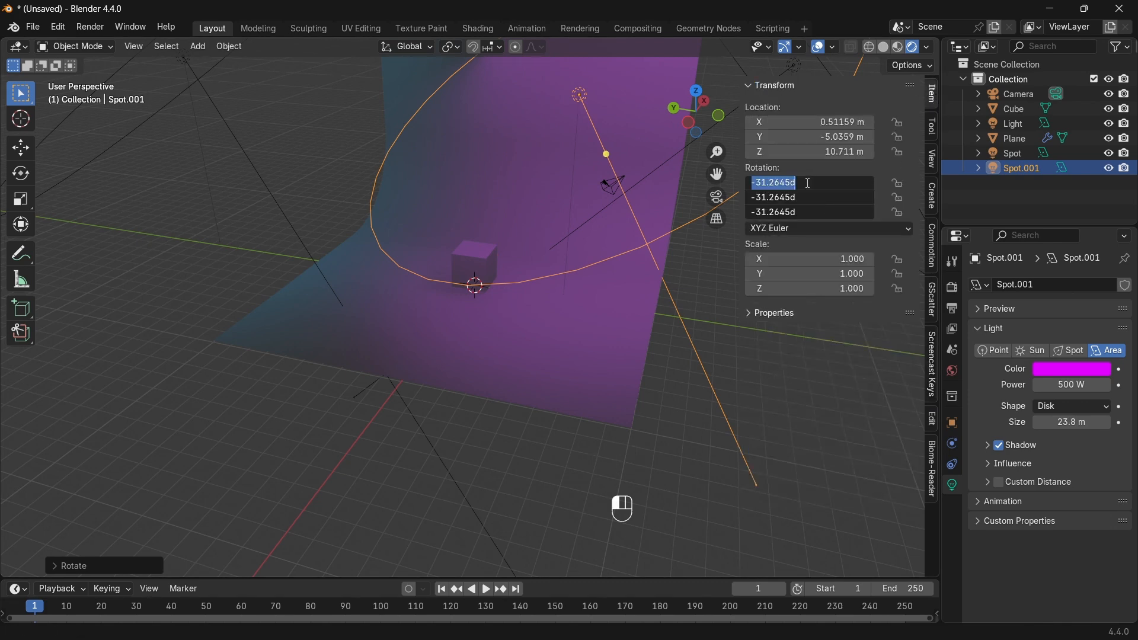
text(0)
key(Return)
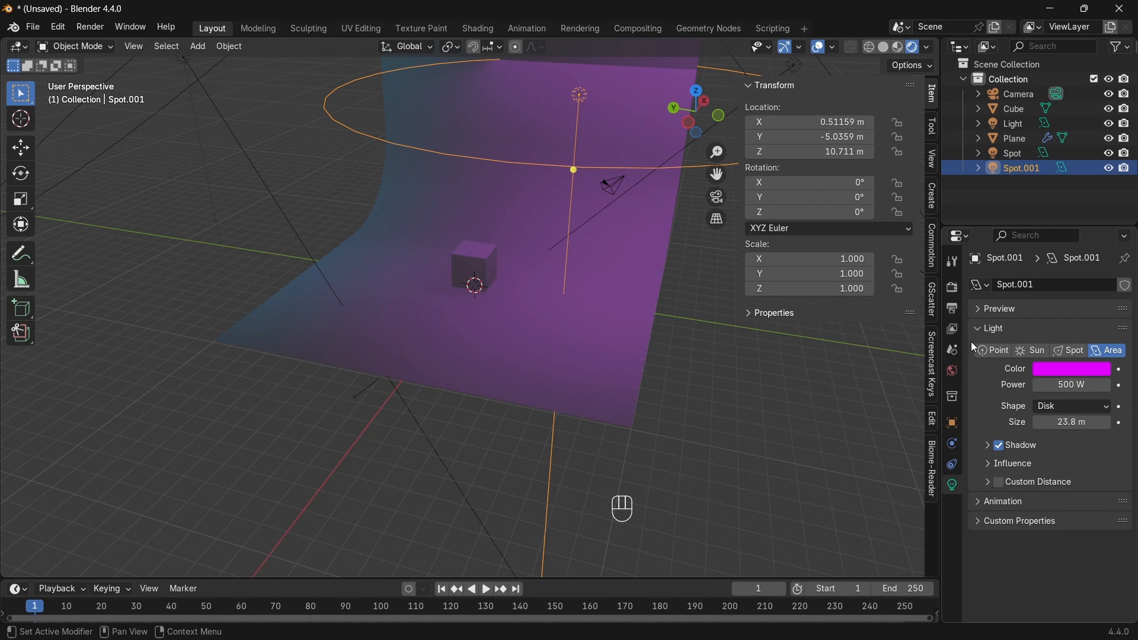
key(n)
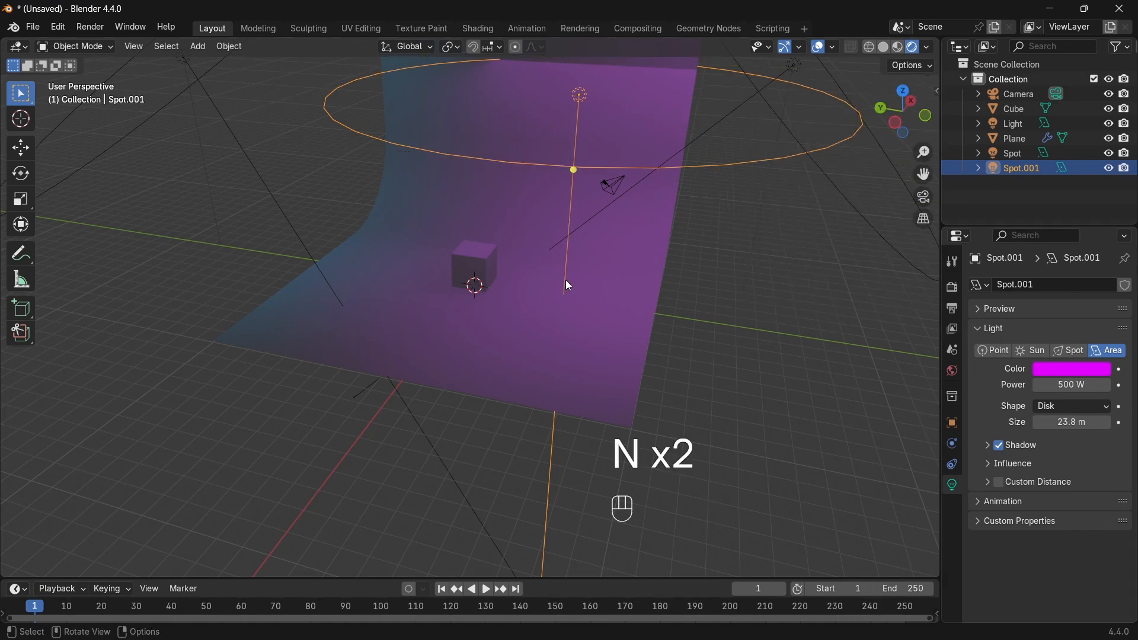
Move the duplicated light about 8.3 m, up and toward positive Y, so it hangs over the cube.
middle_drag(565, 280, 563, 294)
key(g)
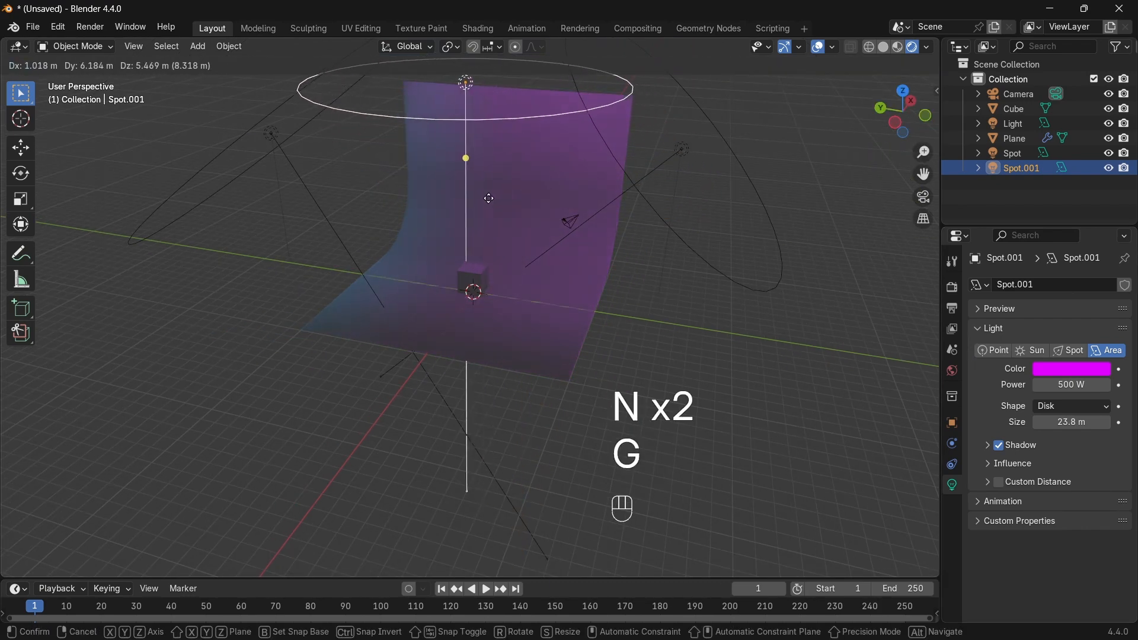
click(487, 199)
Change the duplicated light's type to Sun and set its strength to 10.
click(1035, 351)
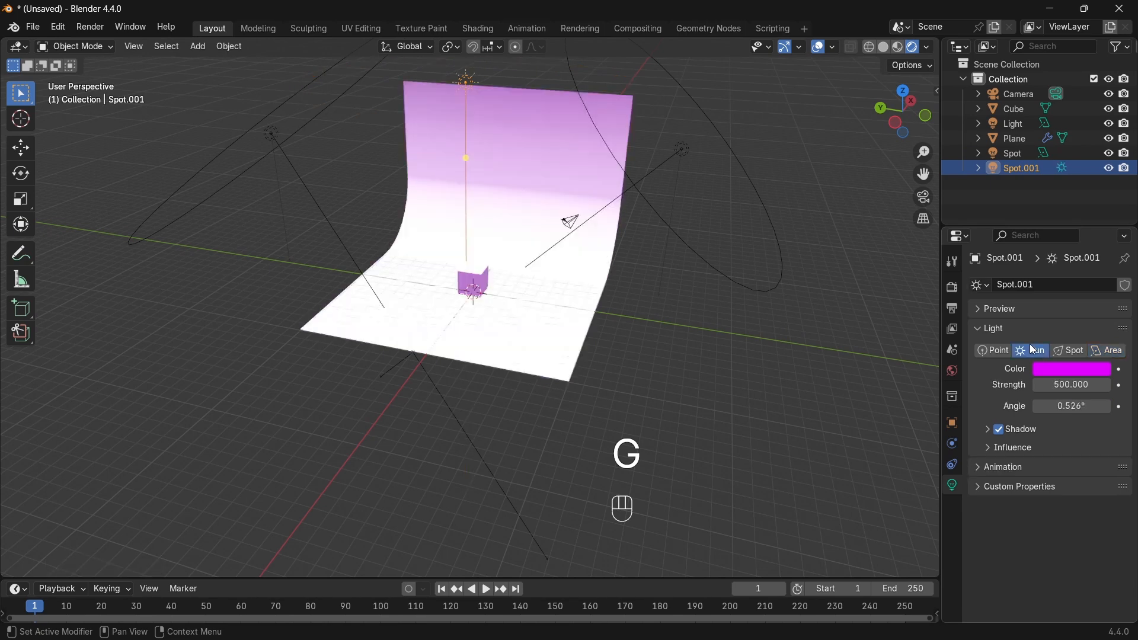
click(1059, 383)
text(10)
key(Return)
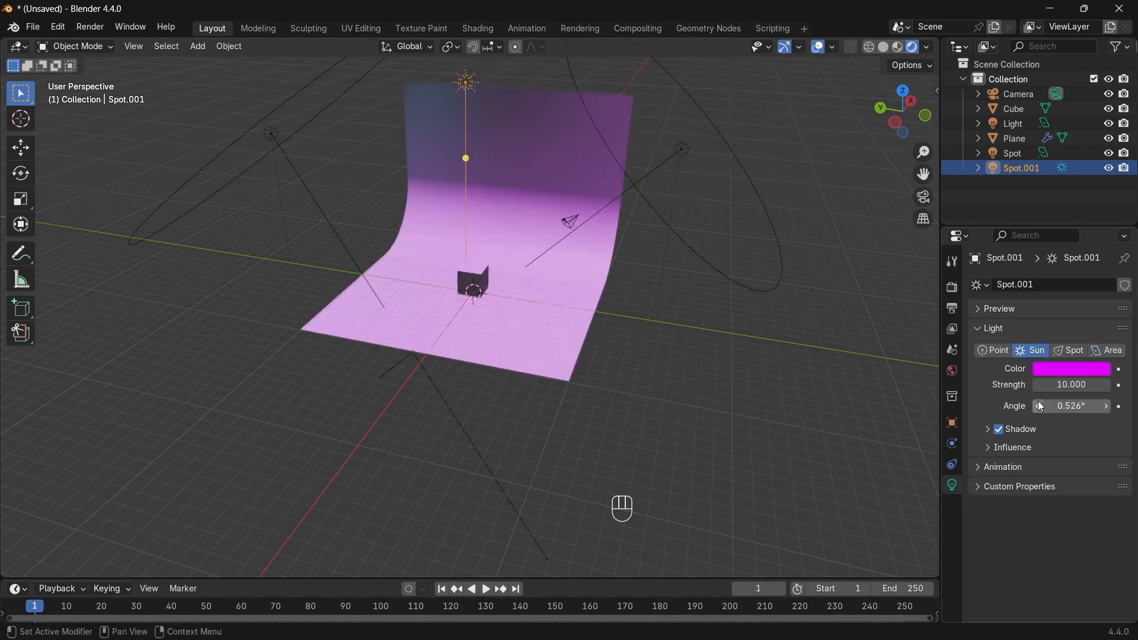
Raise the sun light along Z until it is well above the backdrop.
middle_drag(517, 300, 498, 259)
key(g)
key(z)
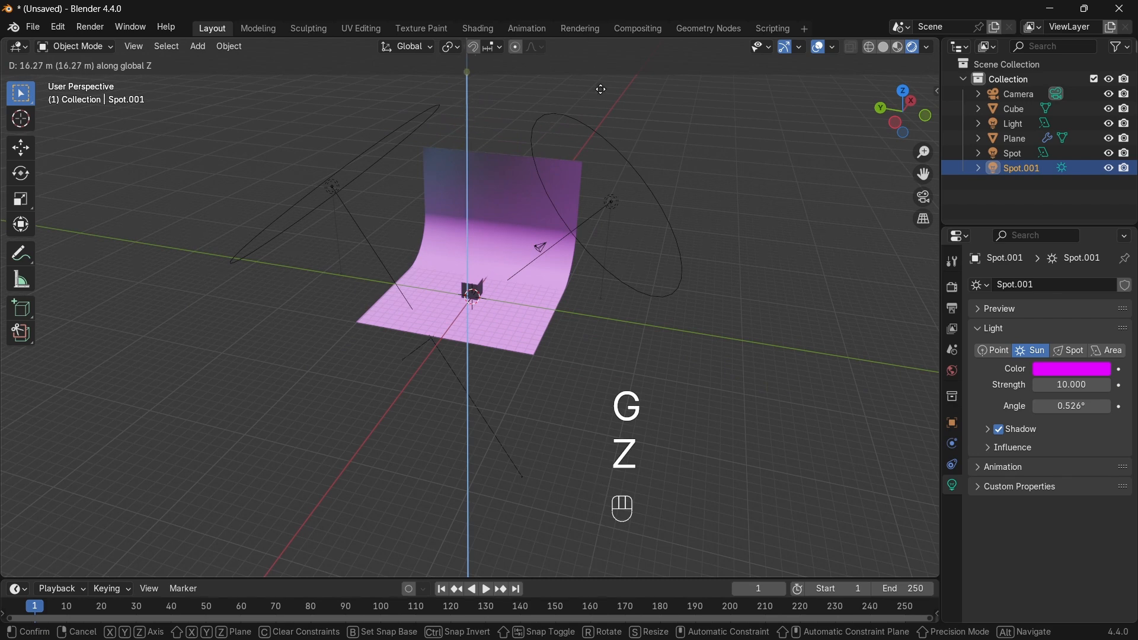
click(622, 125)
Set the sun light's strength to 3.
middle_drag(727, 301, 693, 273)
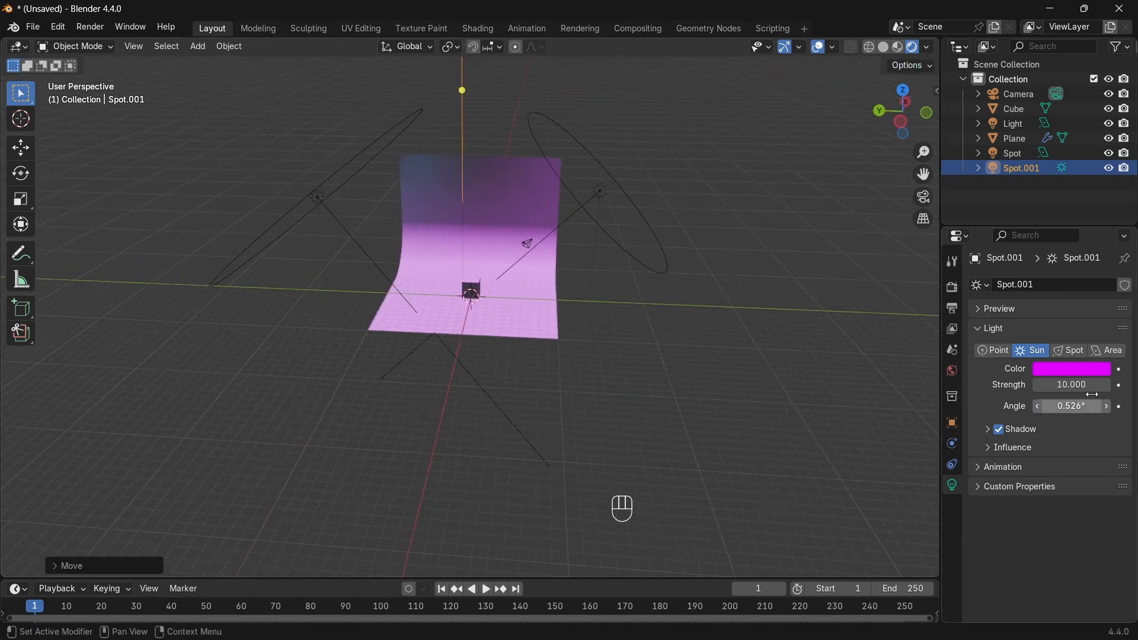
click(1066, 385)
text(3)
key(Return)
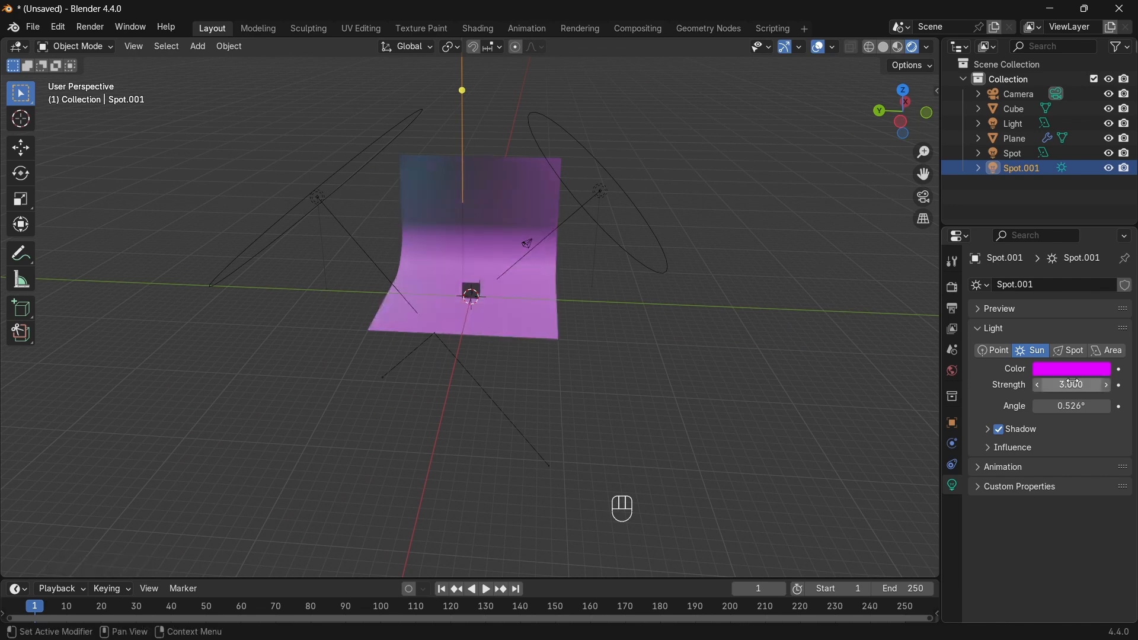
Select the cube and replace the Timeline with an enlarged Shader Editor below the 3D viewport.
scroll(546, 230, up, 8)
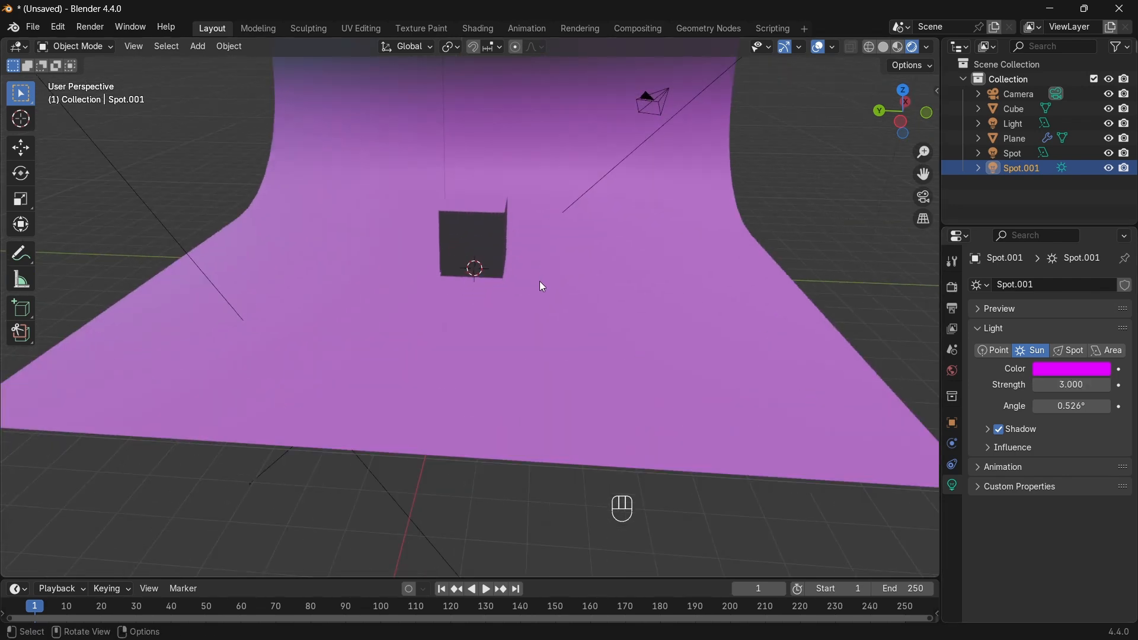
middle_drag(539, 281, 514, 379)
click(513, 286)
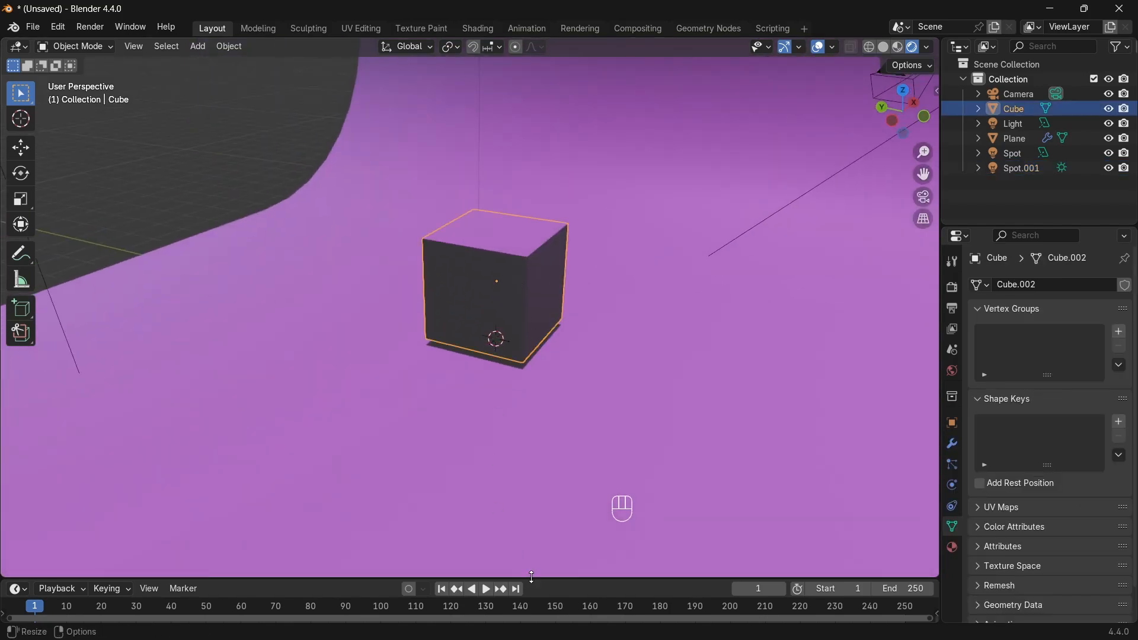
drag(536, 578, 461, 457)
click(17, 478)
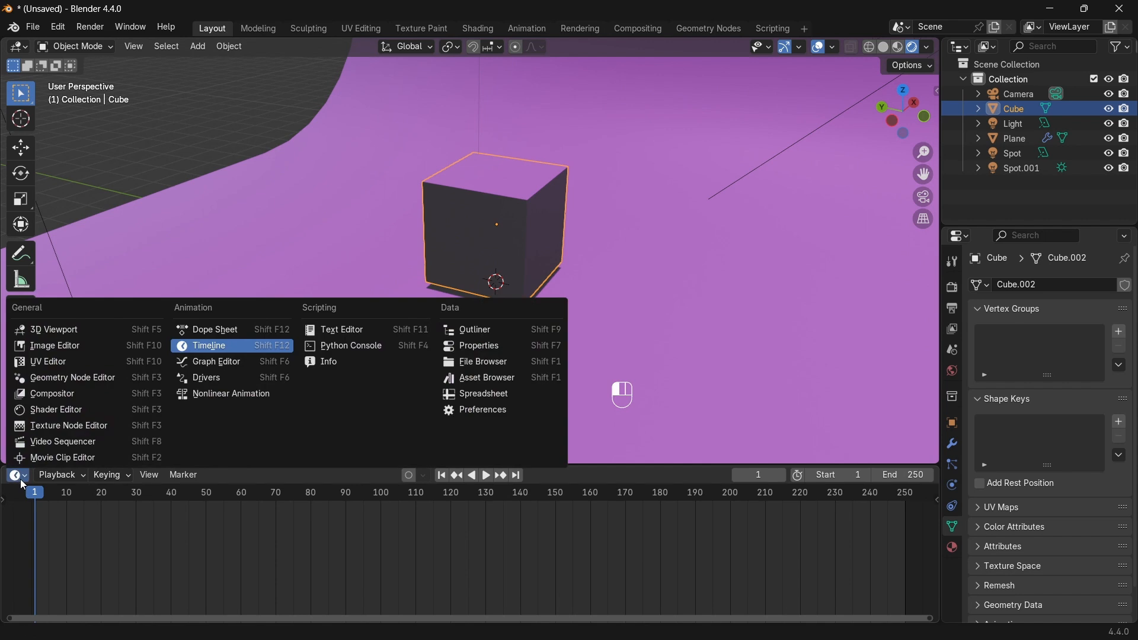
click(52, 407)
drag(613, 465, 617, 358)
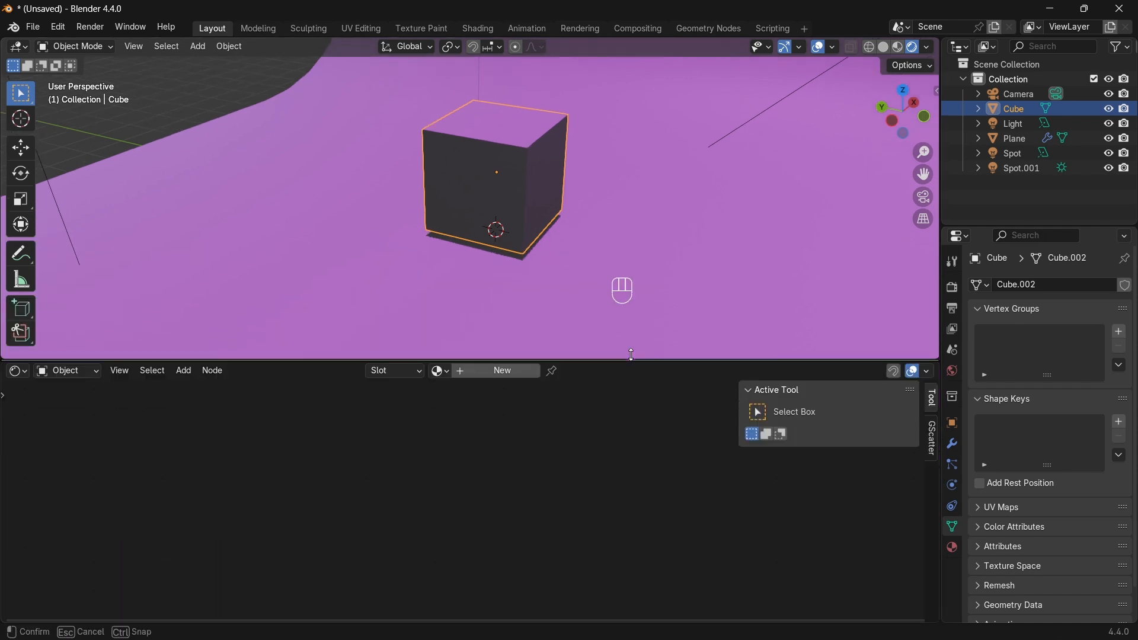
Create a new material for the cube and set its Base Color to red.
click(503, 368)
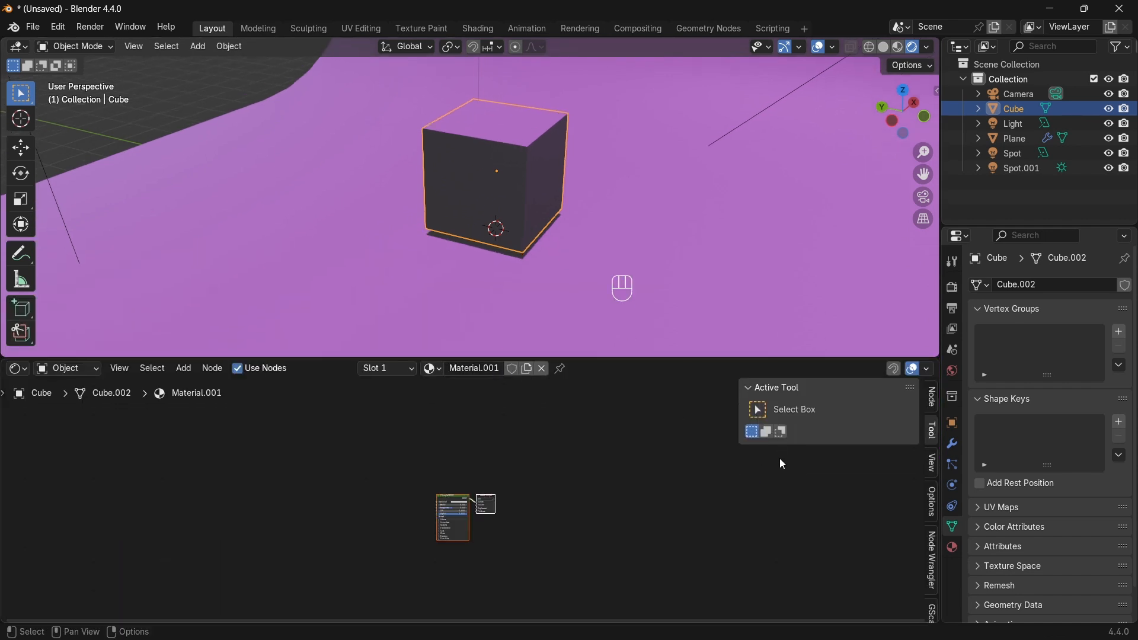
key(n)
key(KP_Decimal)
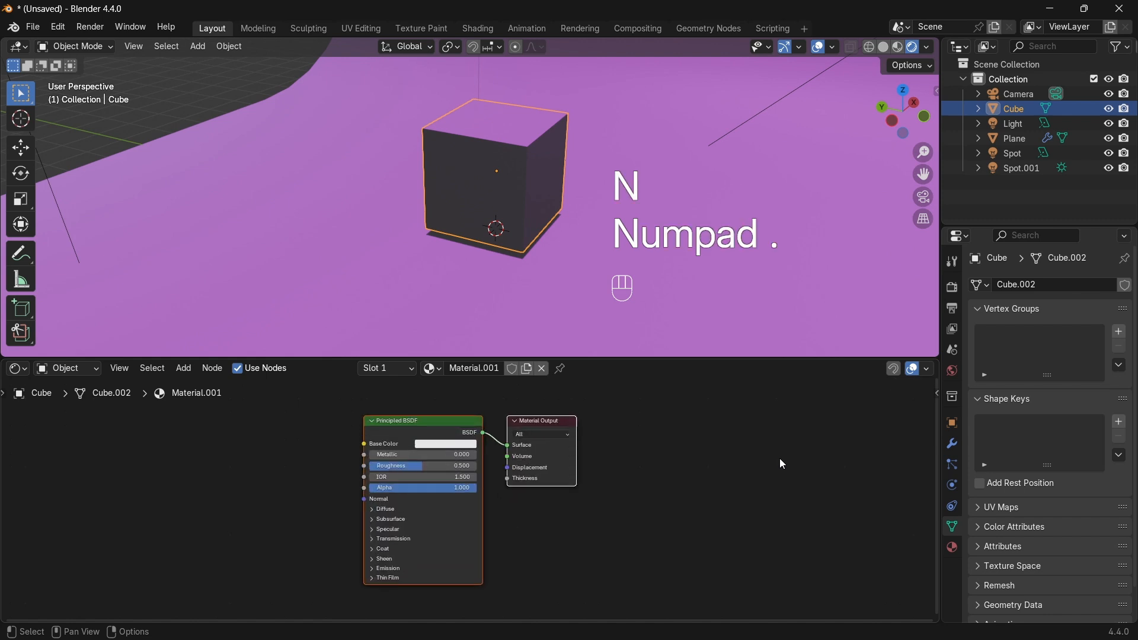
click(473, 446)
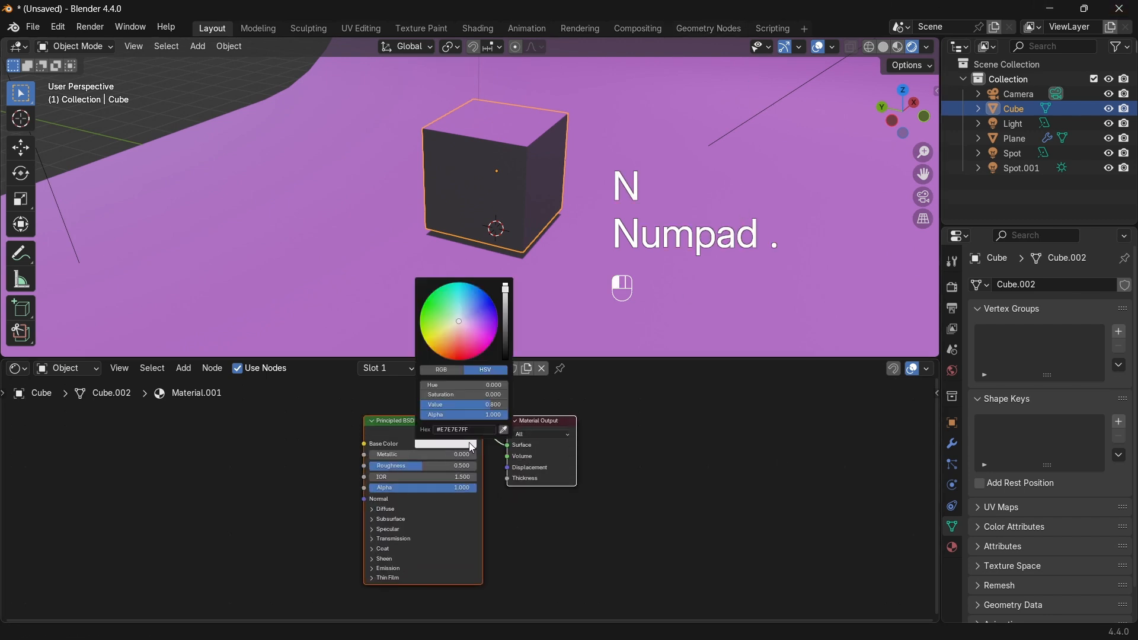
click(422, 347)
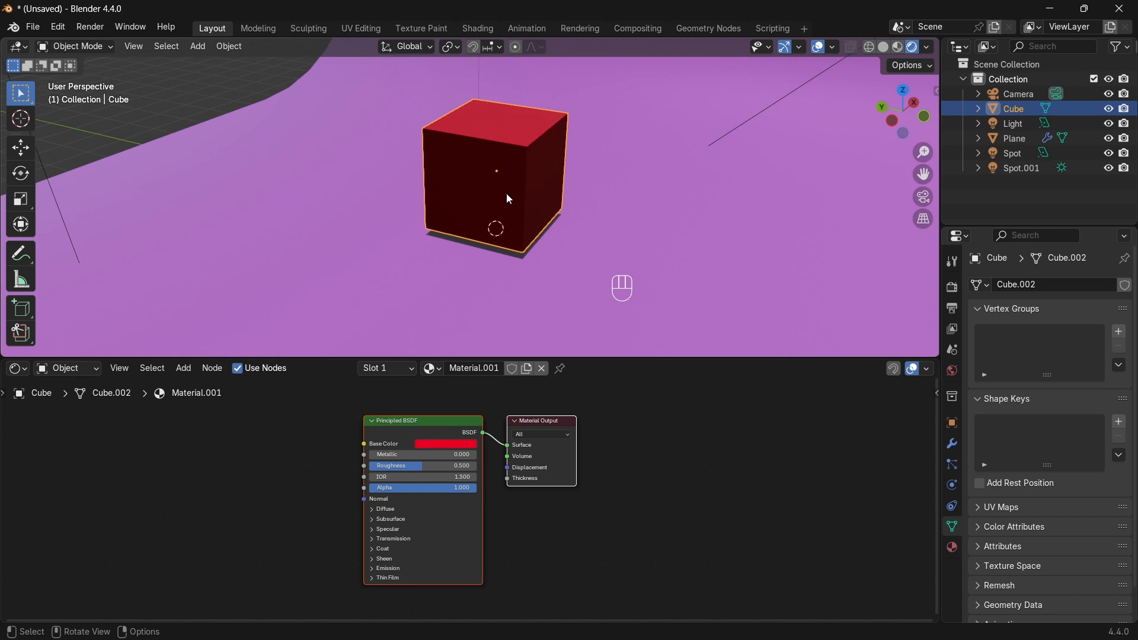
Duplicate the red cube and place the copy on its negative Y side, slightly farther back, with the height locked.
key(shift+d)
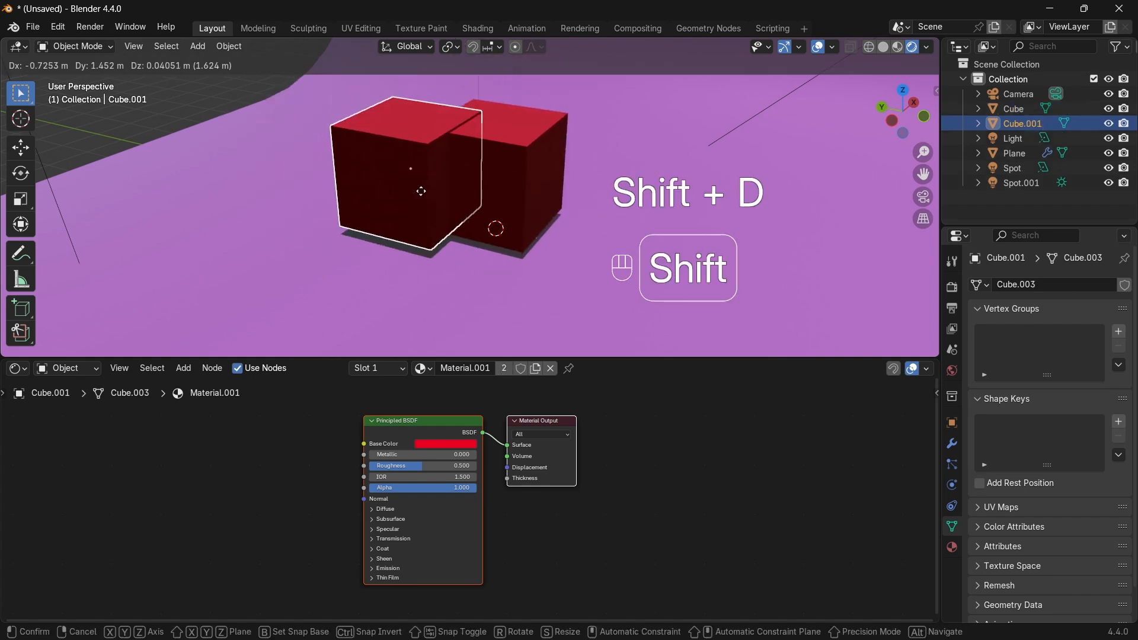
key(shift+z)
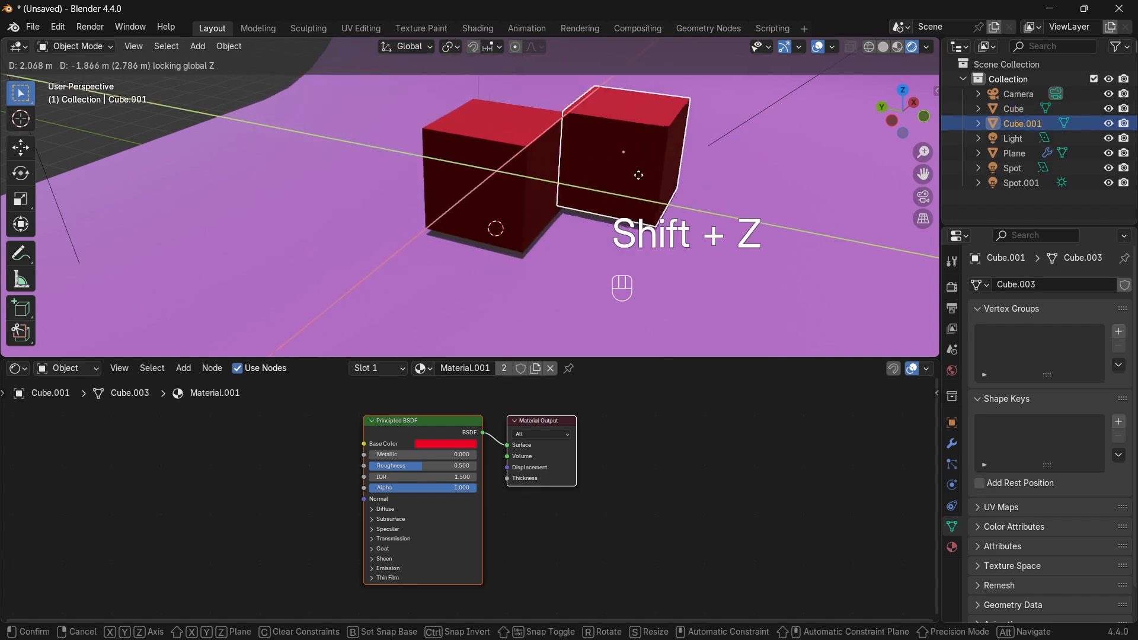
click(664, 171)
middle_drag(664, 171, 596, 226)
middle_drag(489, 410, 477, 397)
click(455, 433)
drag(466, 326, 452, 346)
Make the duplicated cube's material a single-user copy and set its Base Color to blue.
mouse_move(632, 233)
middle_down()
mouse_move(614, 246)
mouse_move(611, 232)
middle_up()
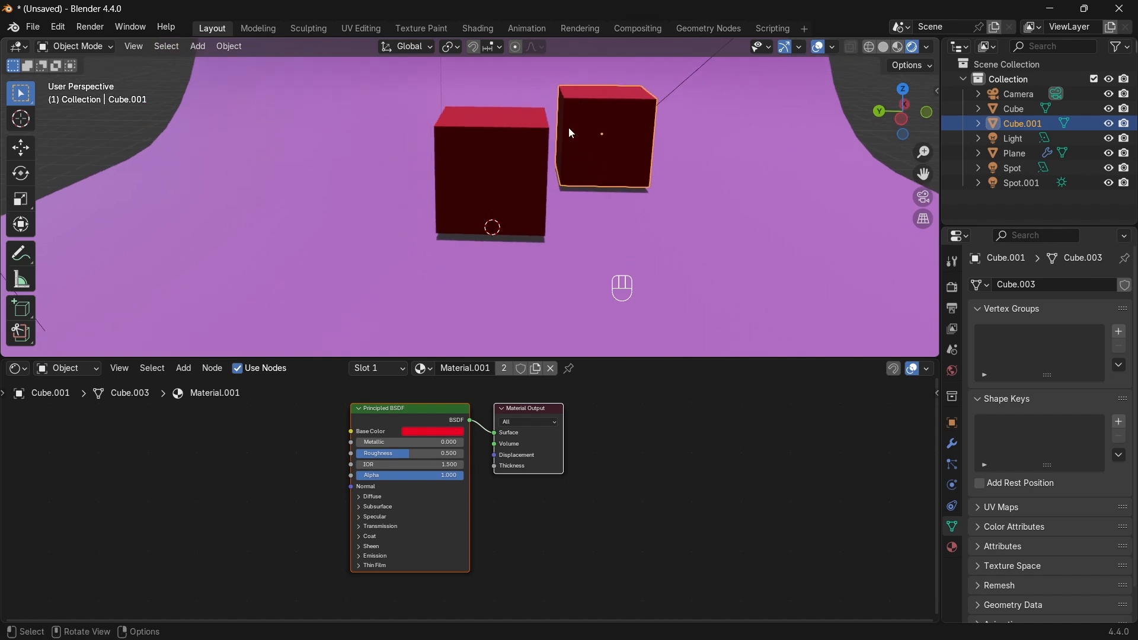
click(505, 371)
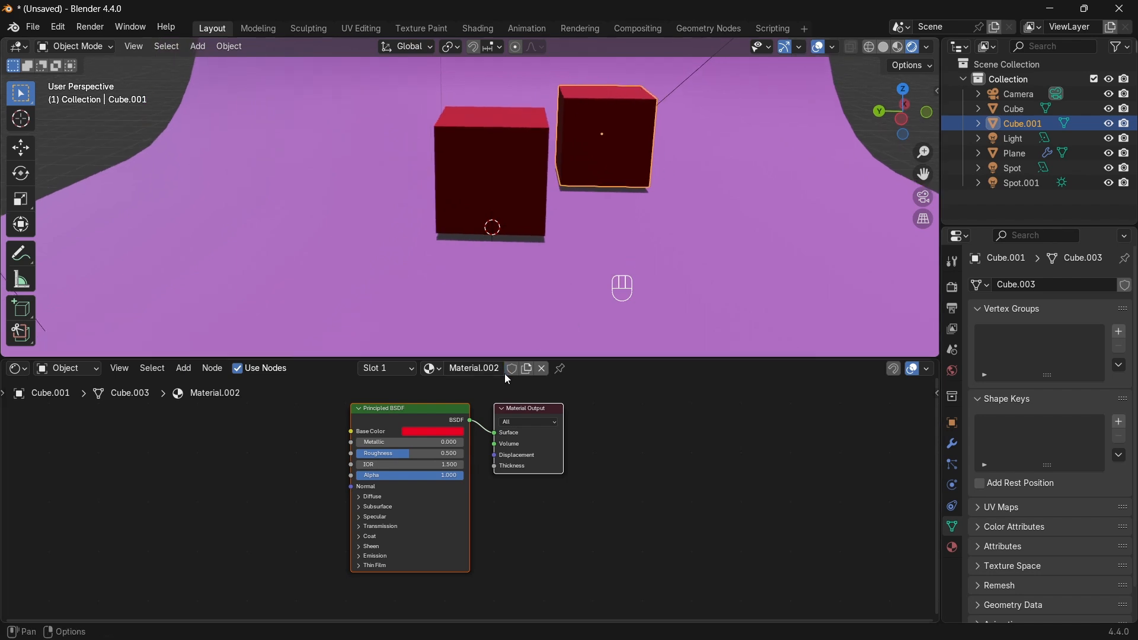
click(447, 433)
mouse_move(474, 329)
mouse_down()
mouse_move(414, 287)
mouse_move(412, 321)
mouse_move(465, 275)
mouse_up()
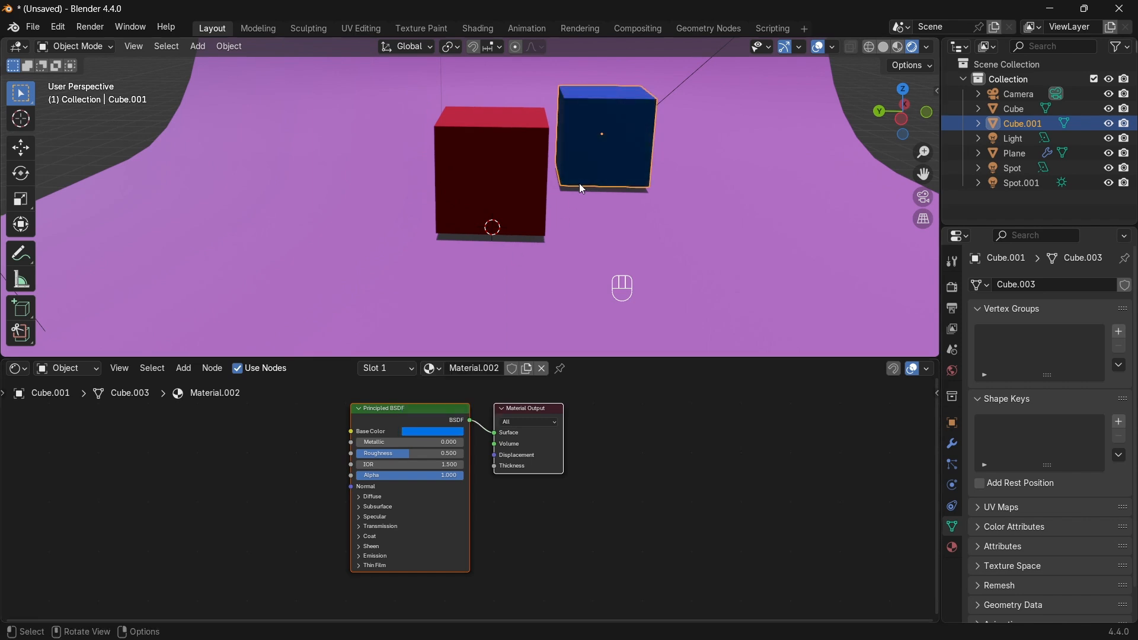
Duplicate the blue cube onto the red cube's positive Y side with the height locked, and raise the copy slightly along Z.
key(shift+d)
key(shift+z)
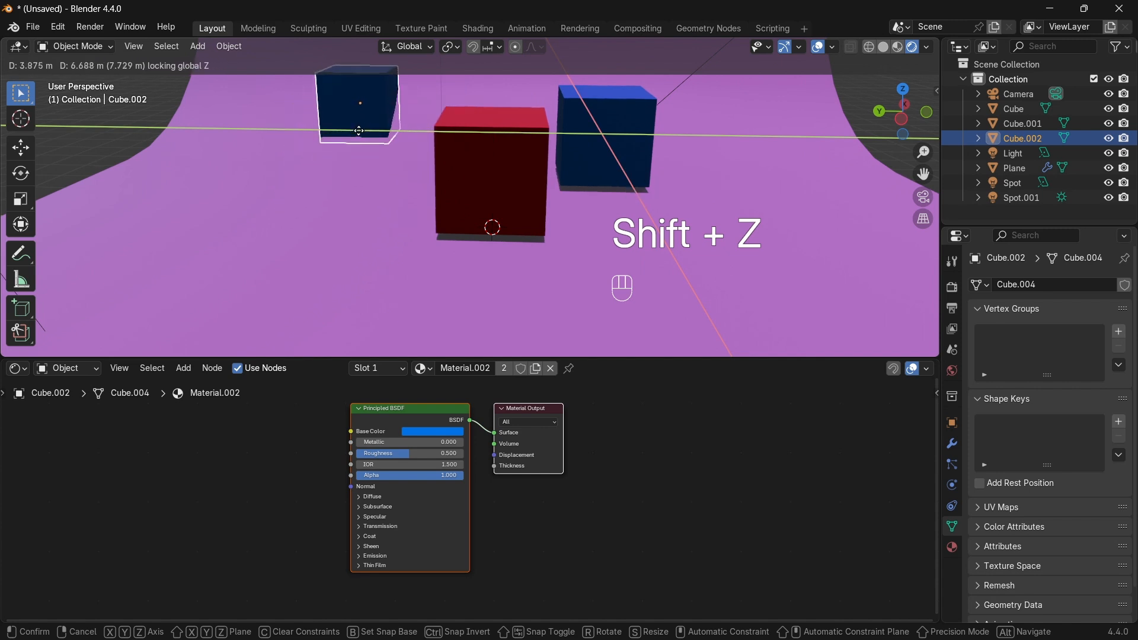
click(357, 135)
key(g)
key(z)
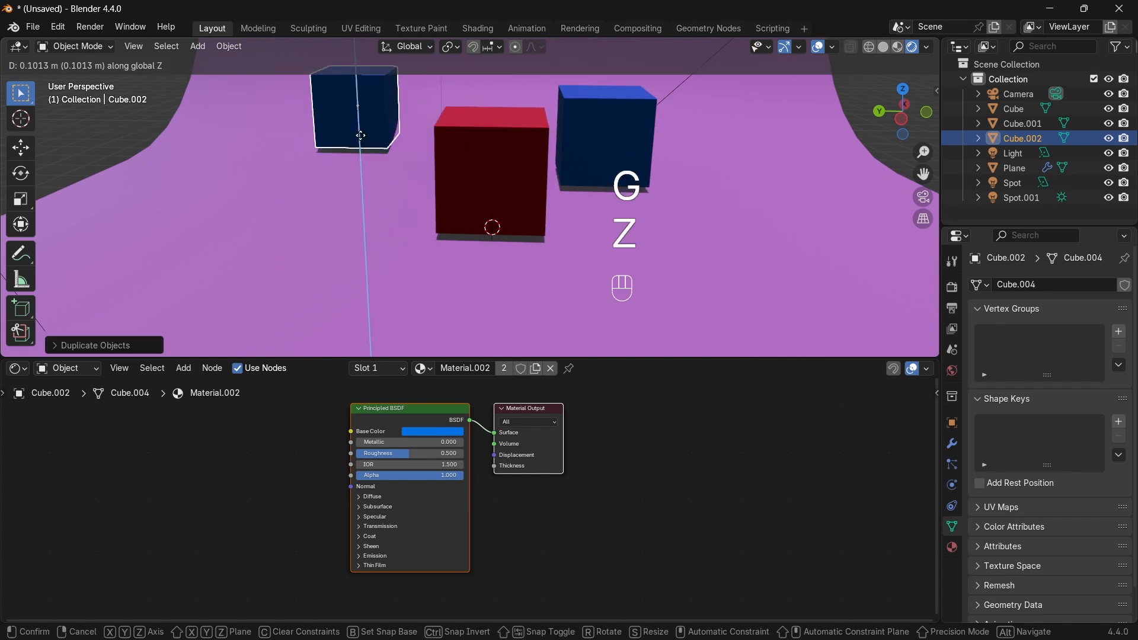
click(362, 133)
middle_drag(400, 169, 503, 156)
click(420, 432)
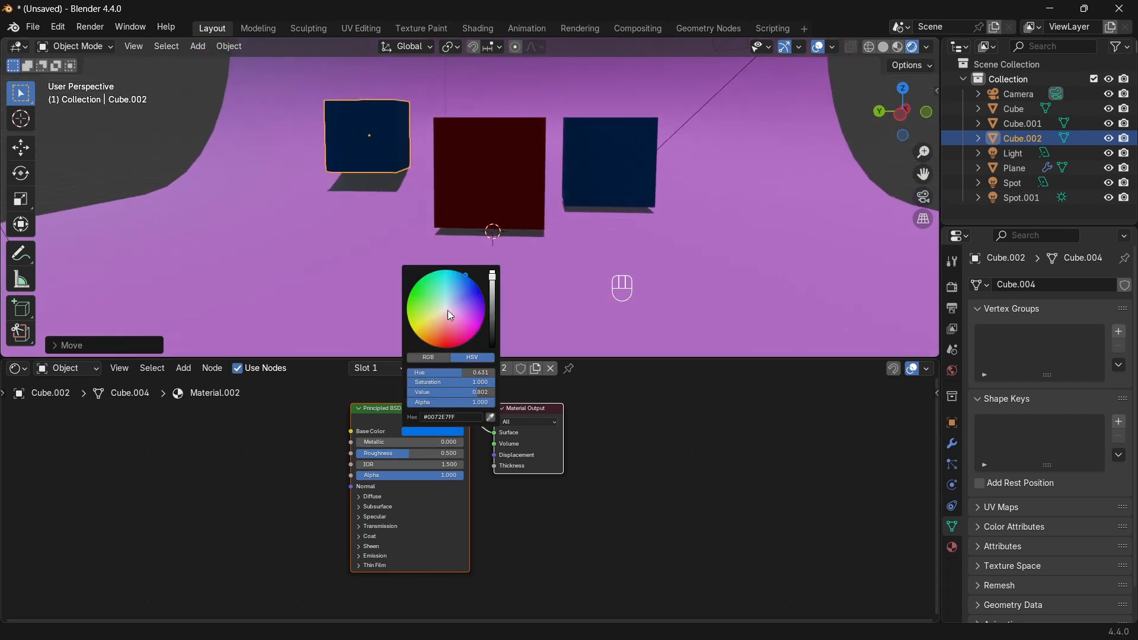
drag(447, 311, 409, 300)
key(Escape)
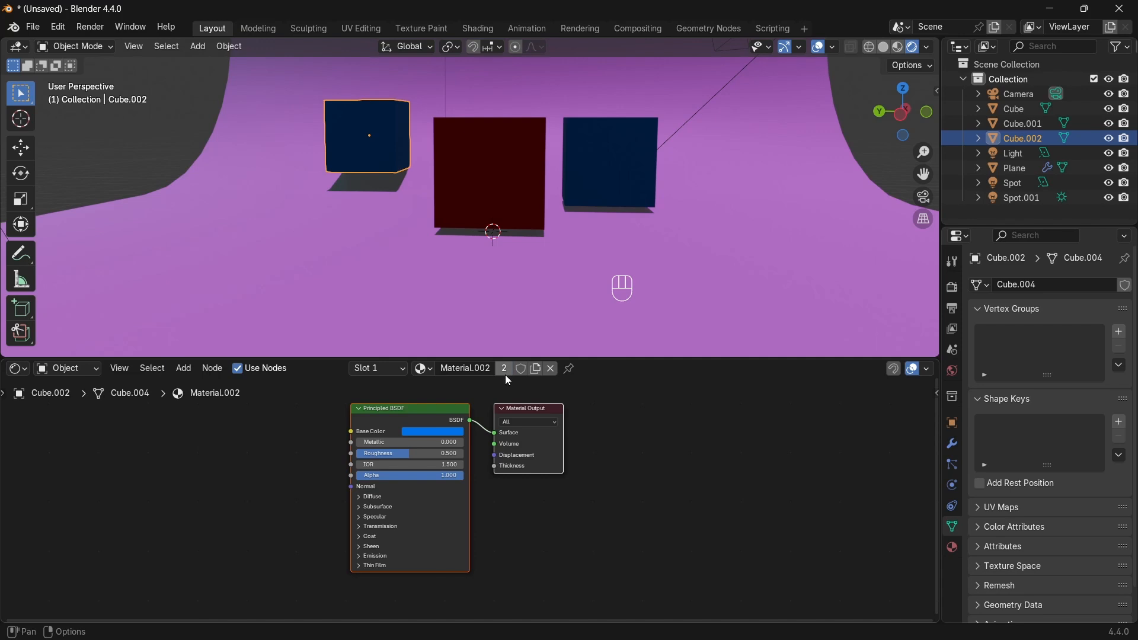
Make the third cube's shared material a single-user copy and set its Base Color to yellow.
click(506, 371)
click(442, 433)
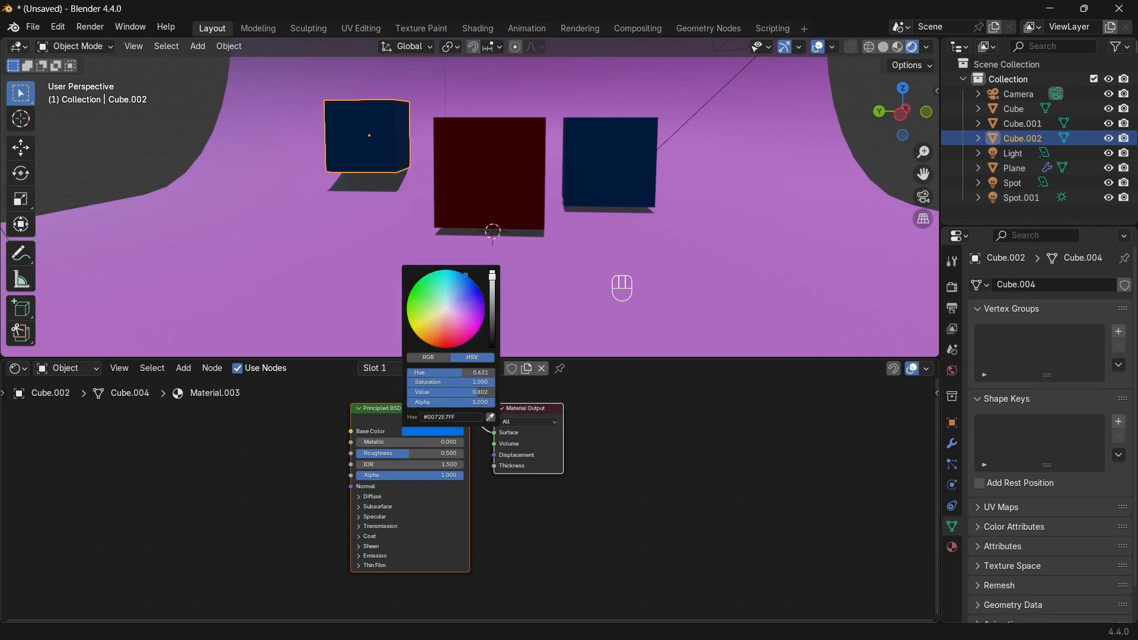
drag(453, 347, 420, 337)
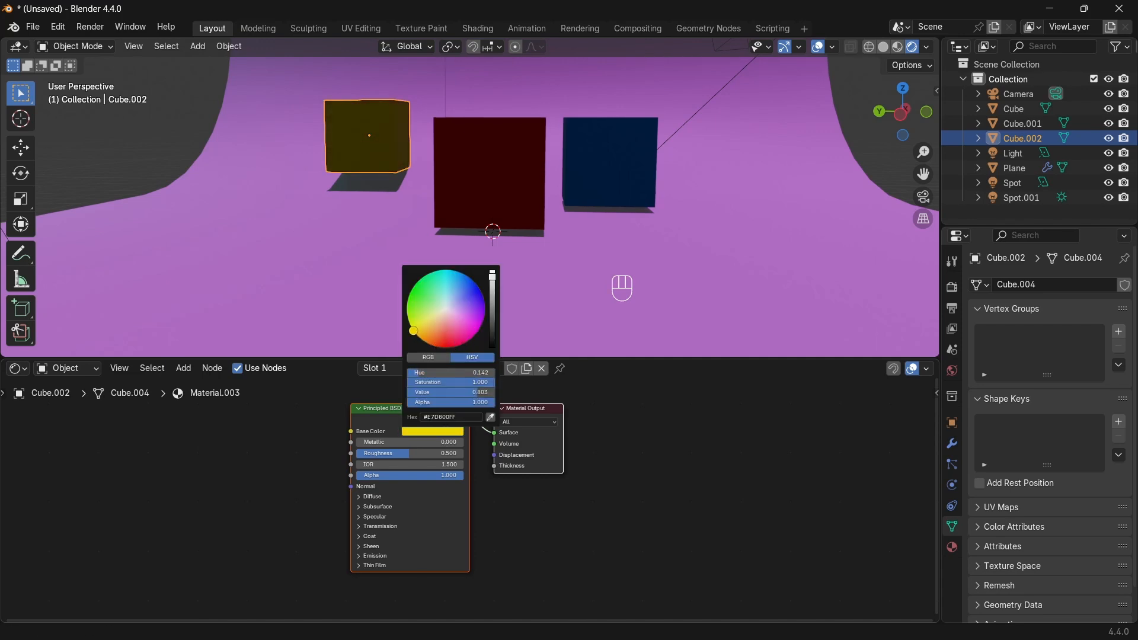
Select the sun light above the backdrop and reset its color to the default white.
middle_drag(356, 189, 418, 105)
scroll(415, 105, down, 6)
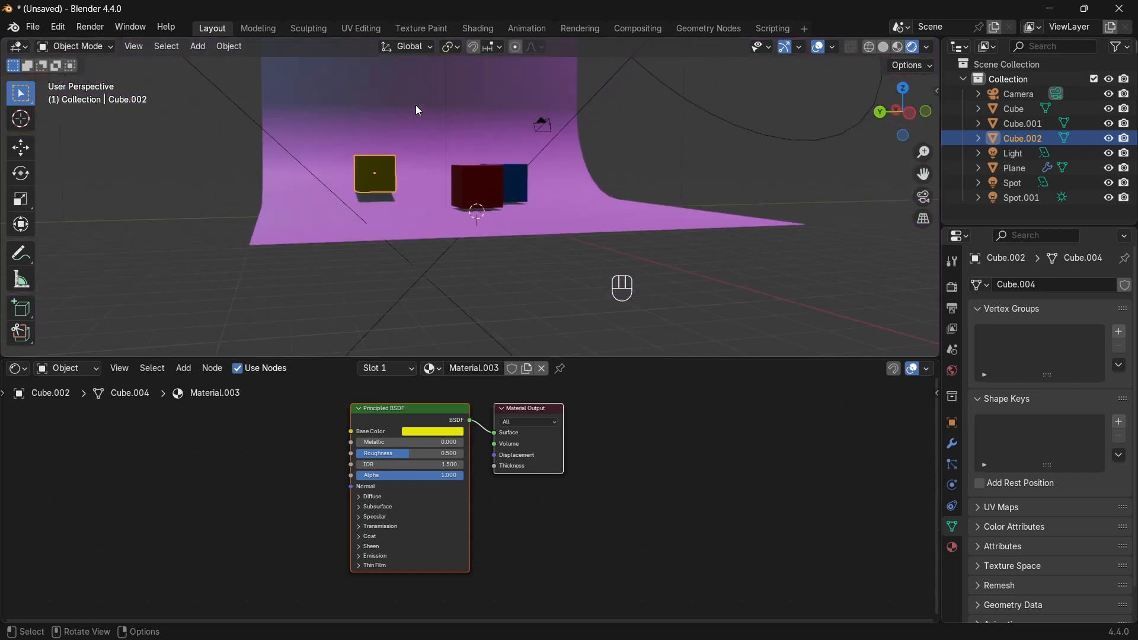
scroll(451, 104, down, 2)
click(467, 75)
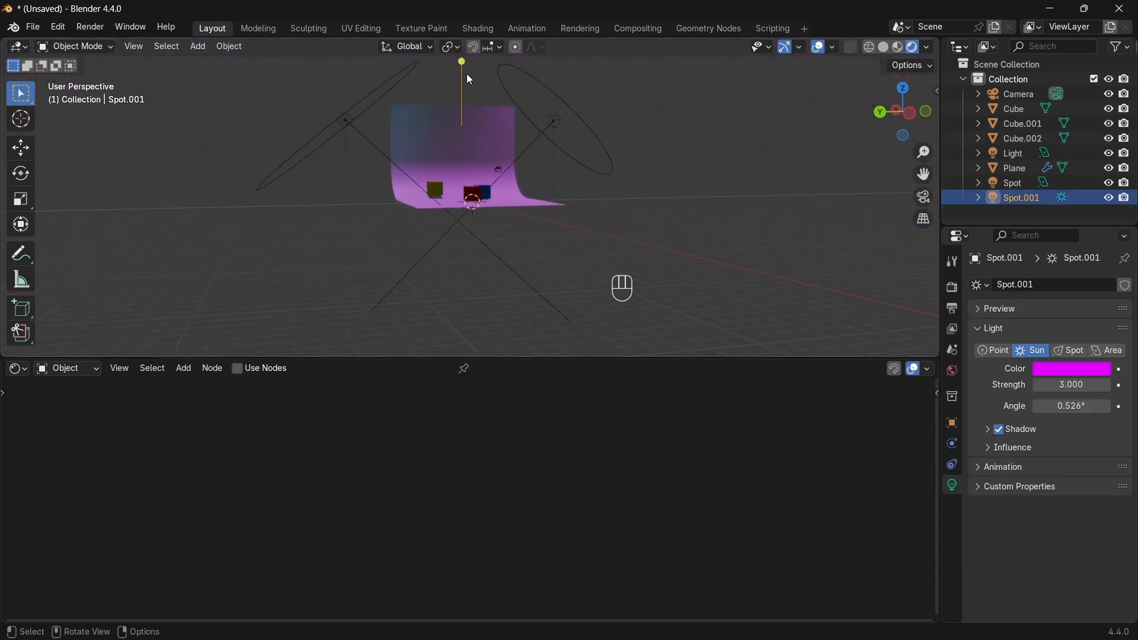
click(1086, 369)
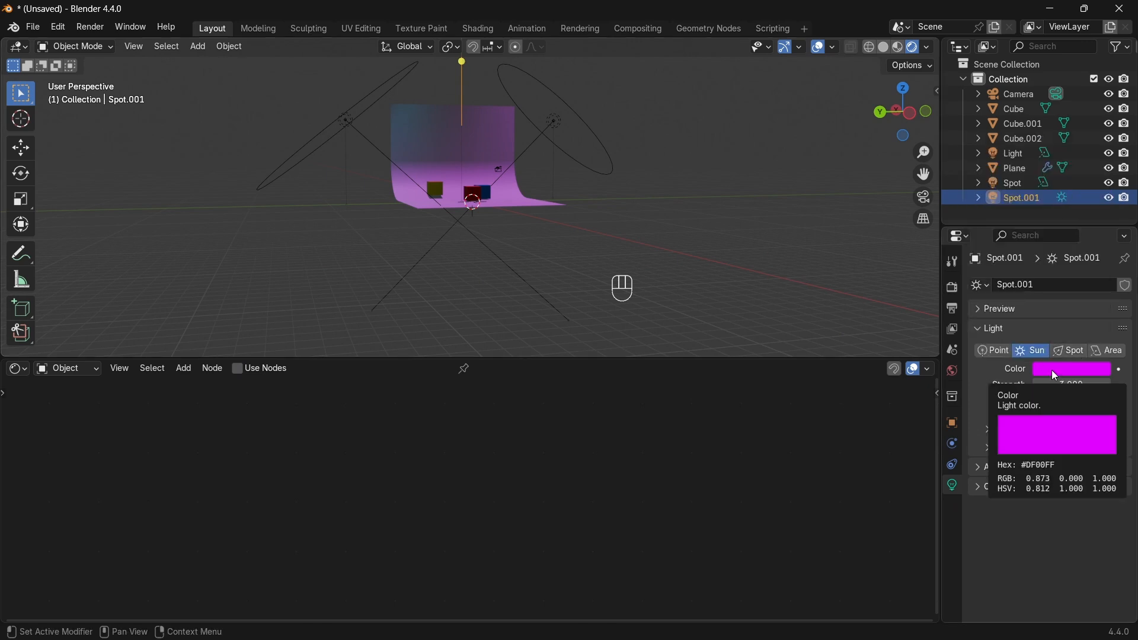
key(BackSpace)
scroll(529, 208, up, 6)
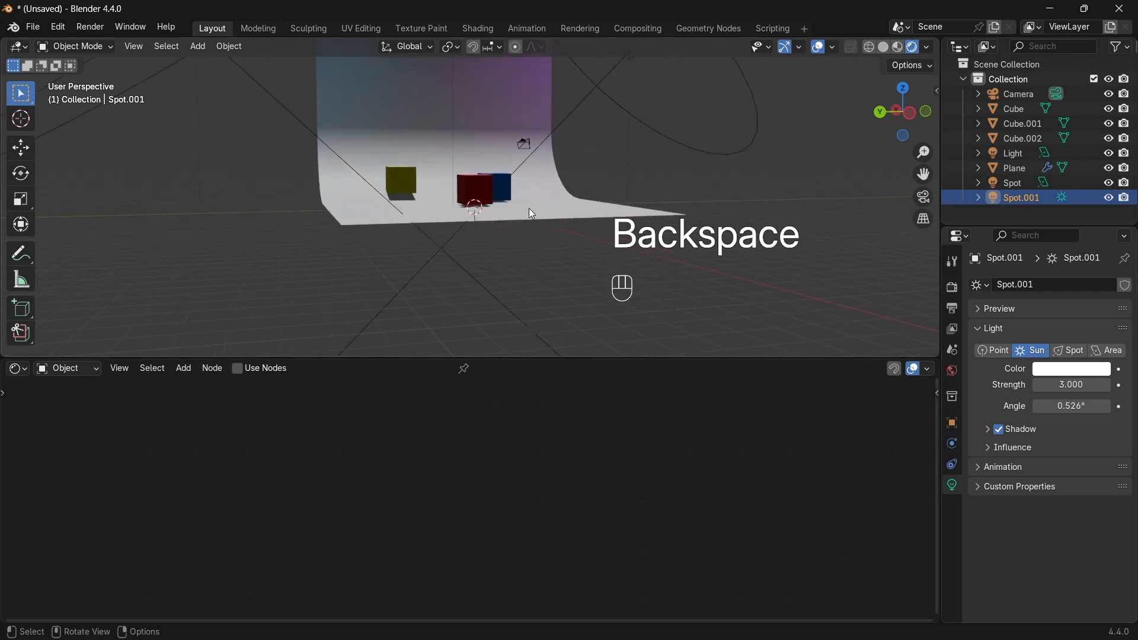
Select the camera, center the view on it, and enlarge the 3D viewport over the shader editor.
middle_drag(529, 208, 803, 172)
scroll(560, 223, up, 3)
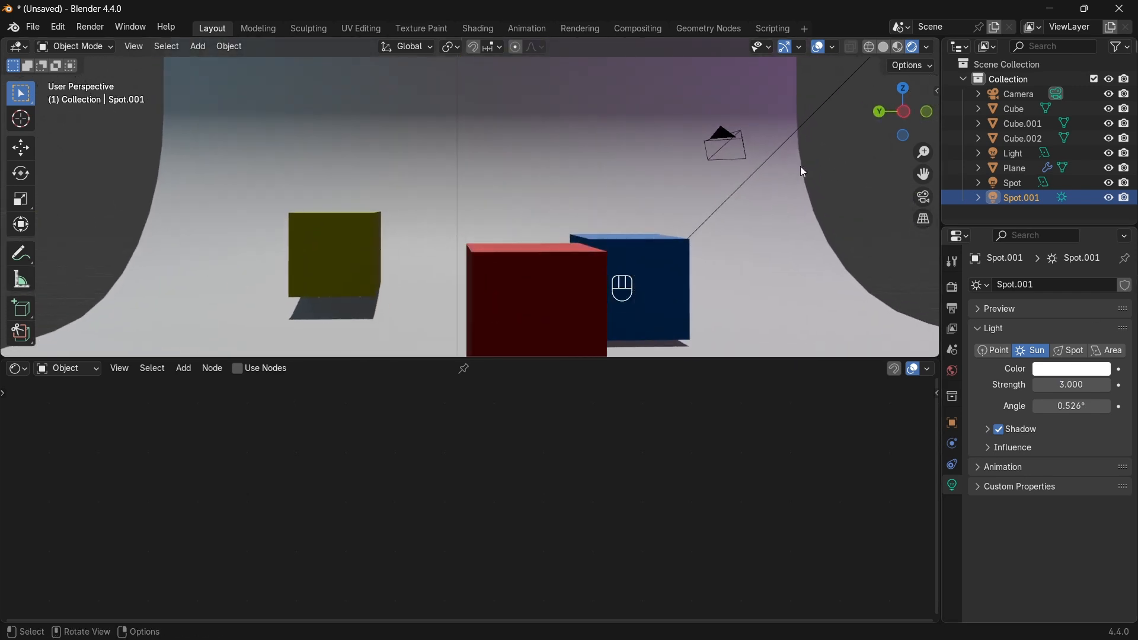
click(737, 126)
click(731, 131)
middle_drag(731, 131, 538, 134)
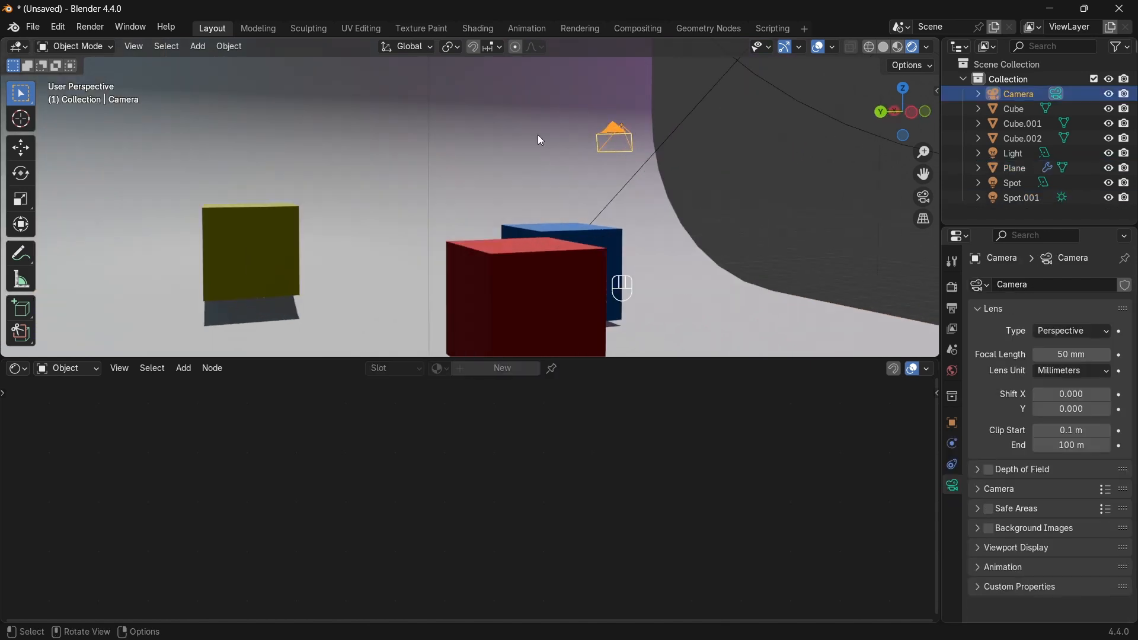
key(g)
right_click(713, 188)
key(KP_Decimal)
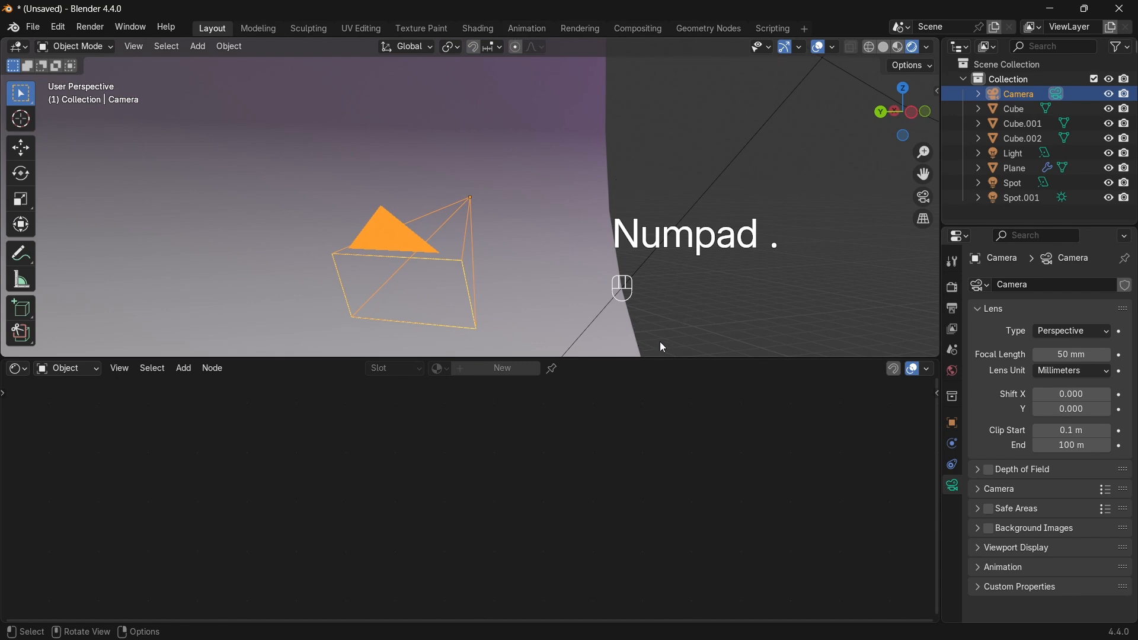
drag(642, 363, 640, 566)
Look at the scene through the active camera to check its framing, and return to the perspective view.
middle_drag(634, 356, 602, 272)
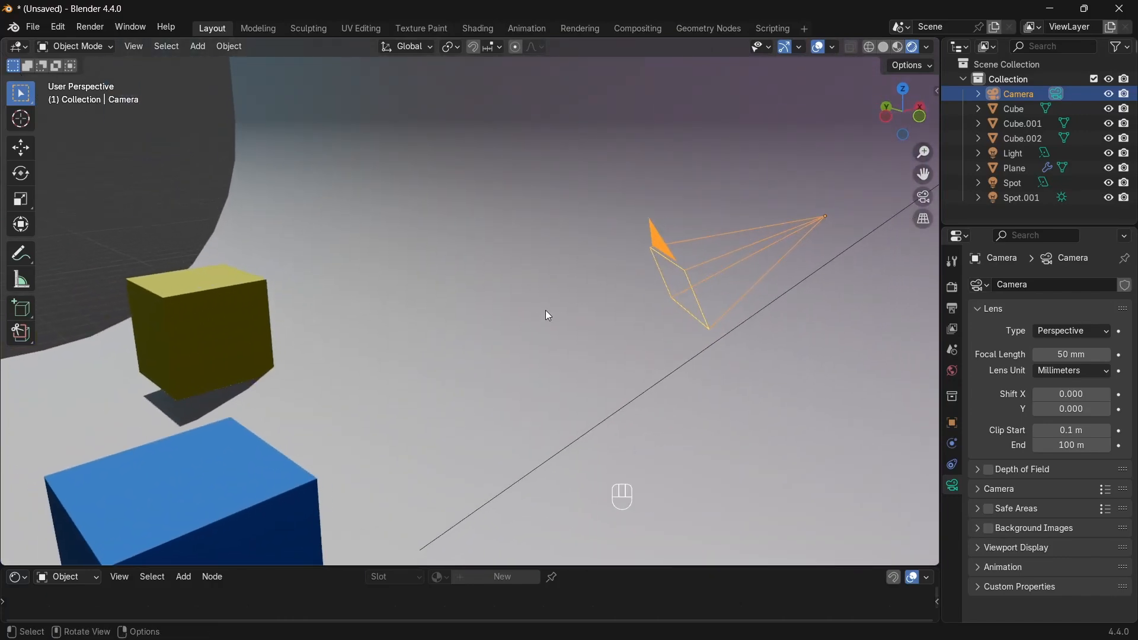
key(KP_0)
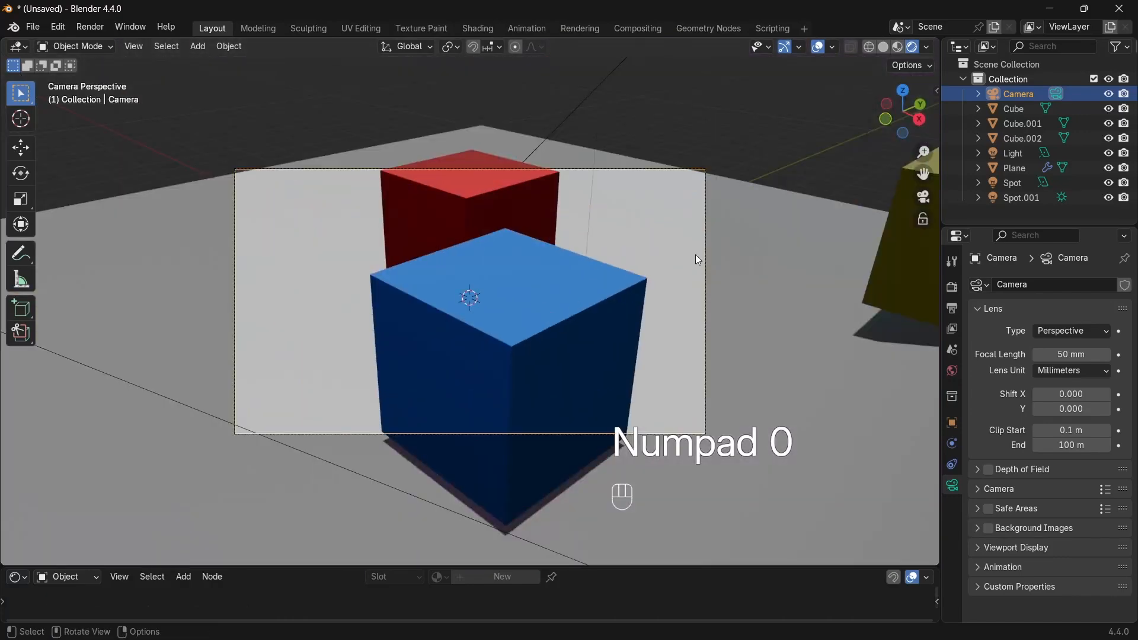
scroll(626, 354, up, 4)
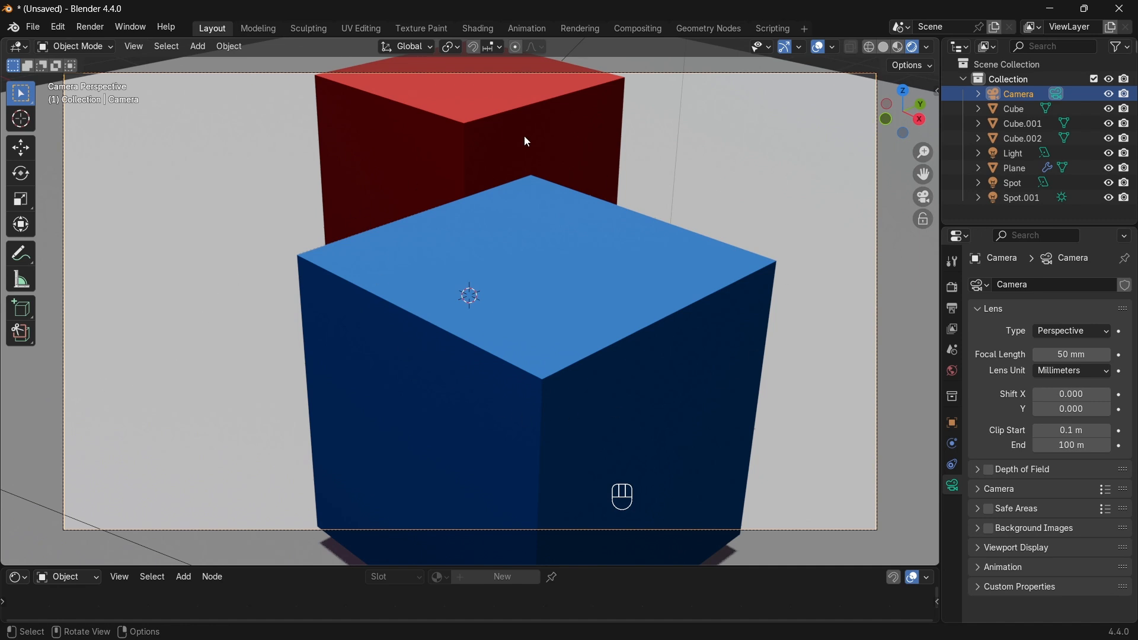
middle_drag(375, 220, 558, 218)
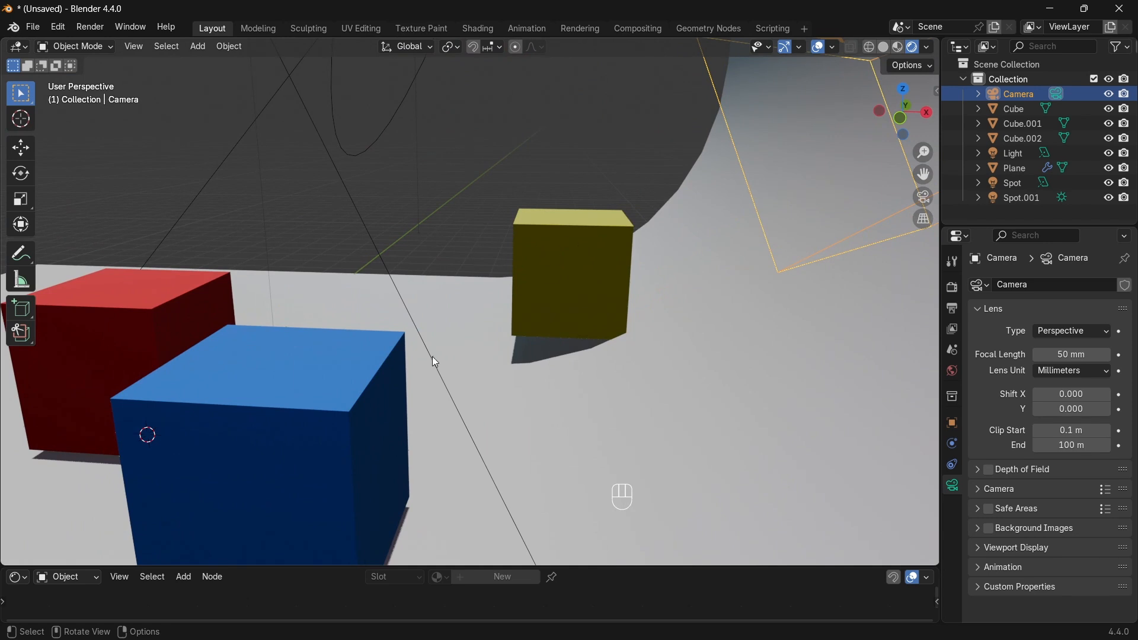
Try rotating and scaling the camera freely in the 3D view.
scroll(741, 338, down, 3)
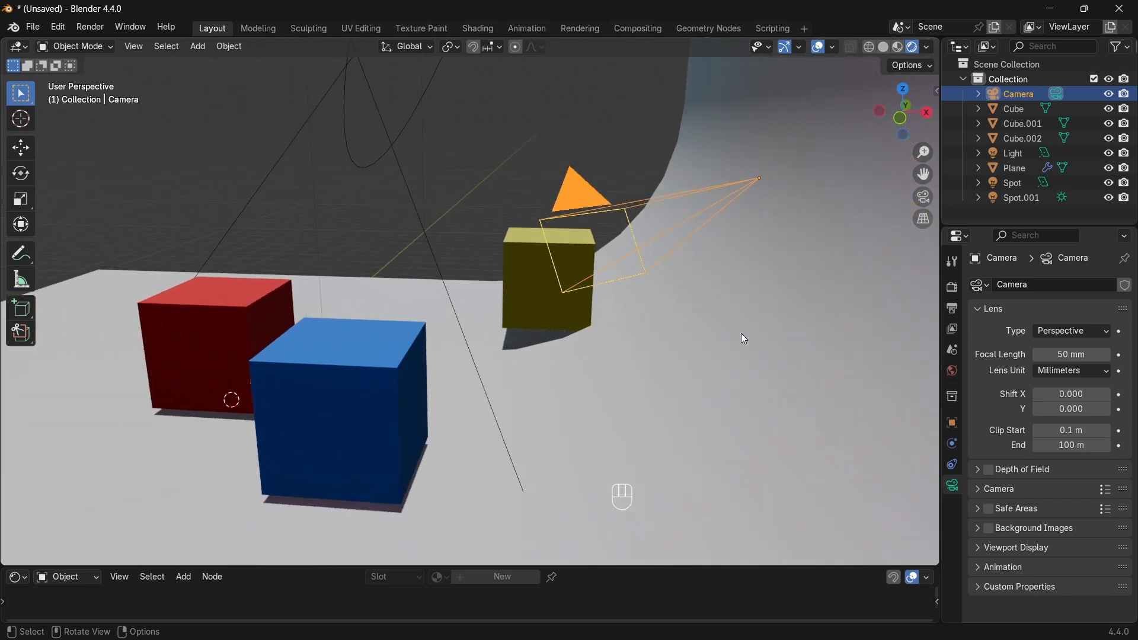
middle_drag(745, 339, 504, 243)
key(r)
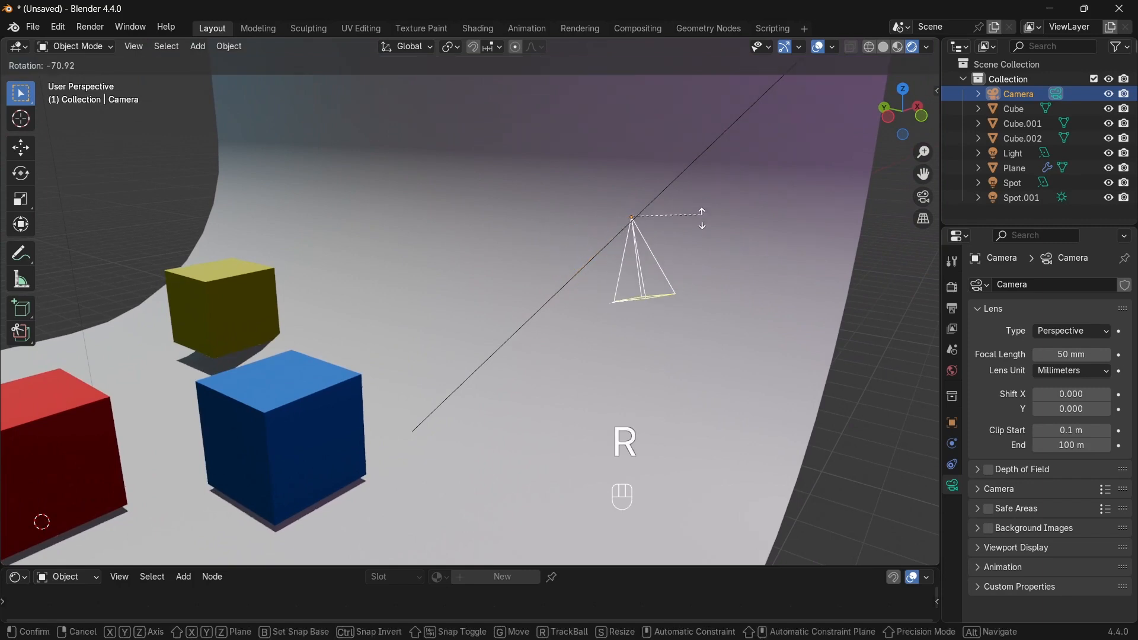
click(585, 348)
key(s)
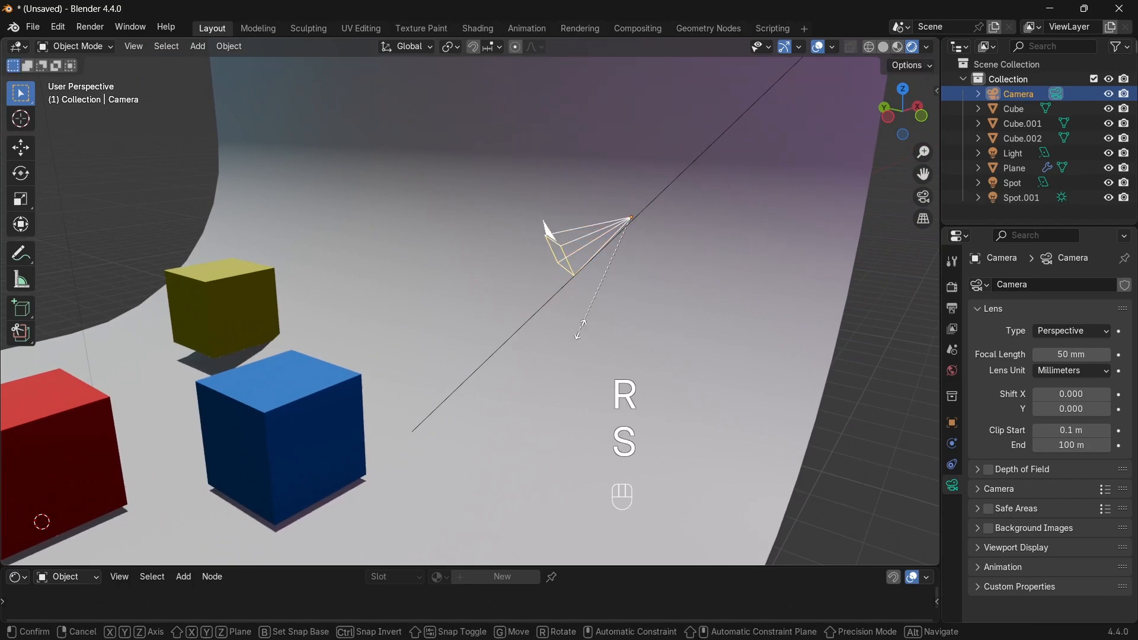
click(584, 359)
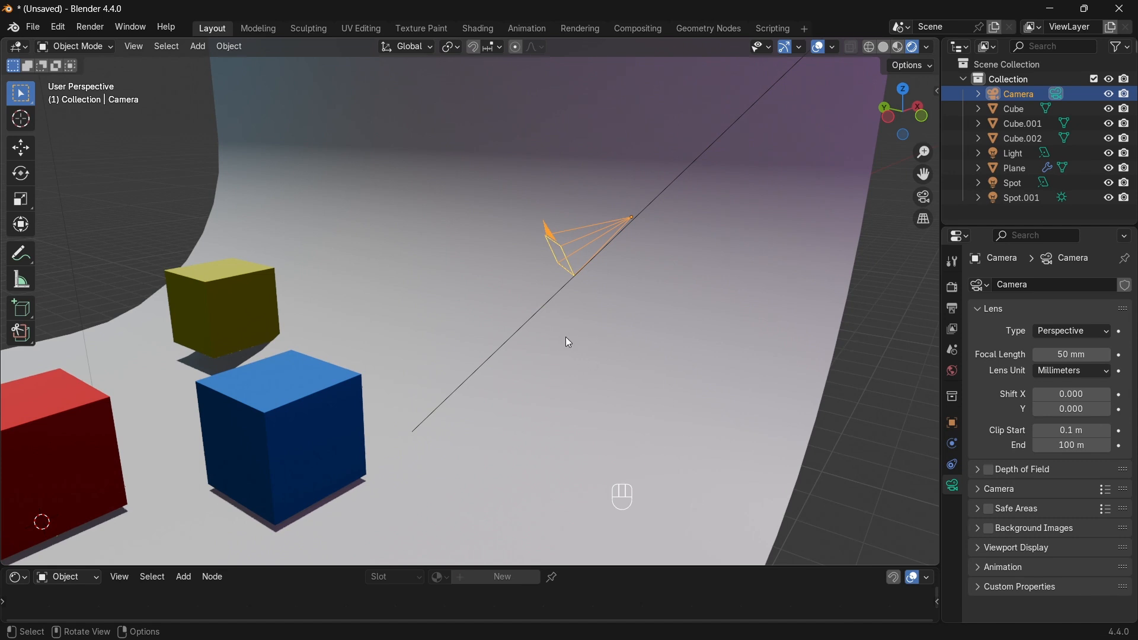
Move the camera freely and rotate it around the global Z axis.
key(g)
click(546, 266)
middle_drag(579, 283, 579, 286)
mouse_move(585, 278)
middle_down()
mouse_move(660, 320)
mouse_move(612, 302)
mouse_move(598, 281)
middle_up()
key(r)
key(z)
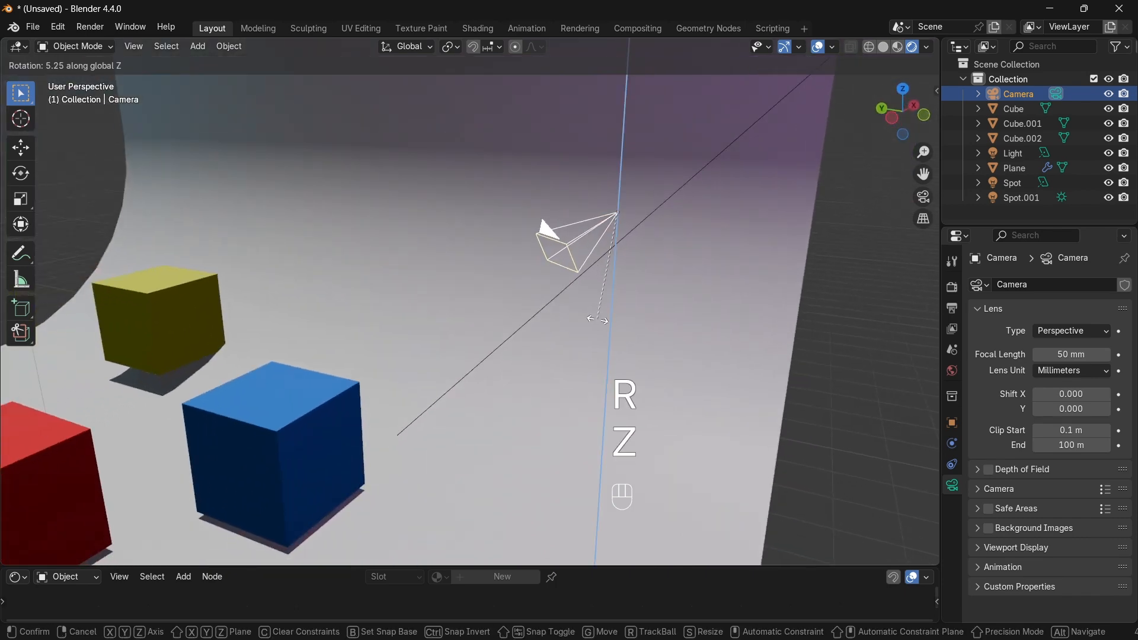
click(425, 356)
Move the camera along the X axis toward the cubes and turn it around global Z.
middle_drag(424, 356, 509, 332)
key(g)
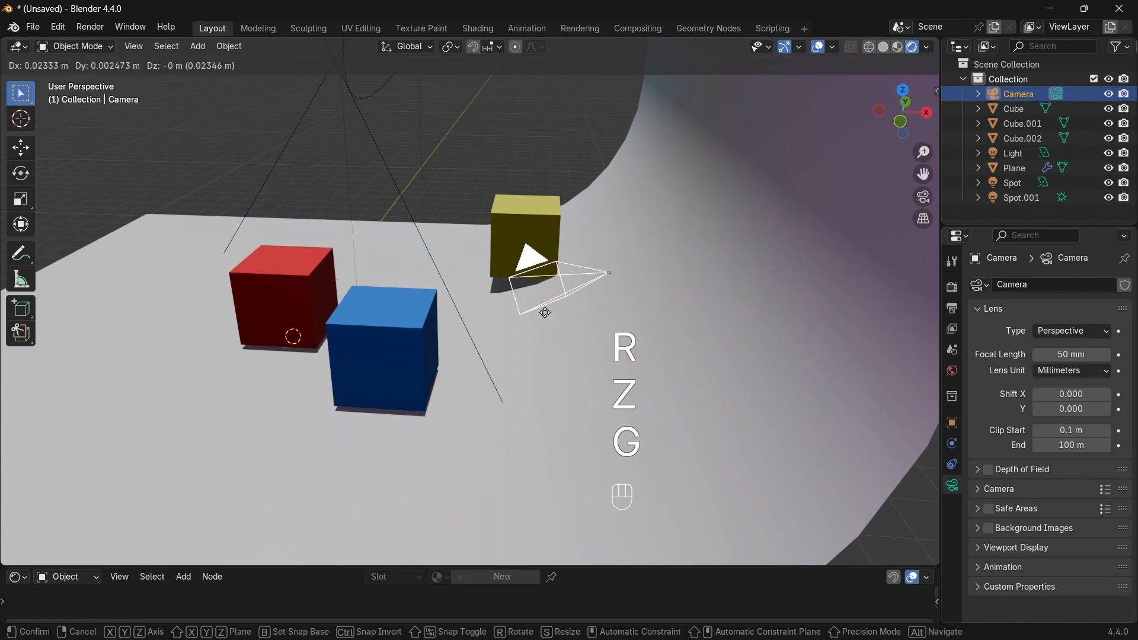
key(x)
click(481, 310)
key(r)
key(z)
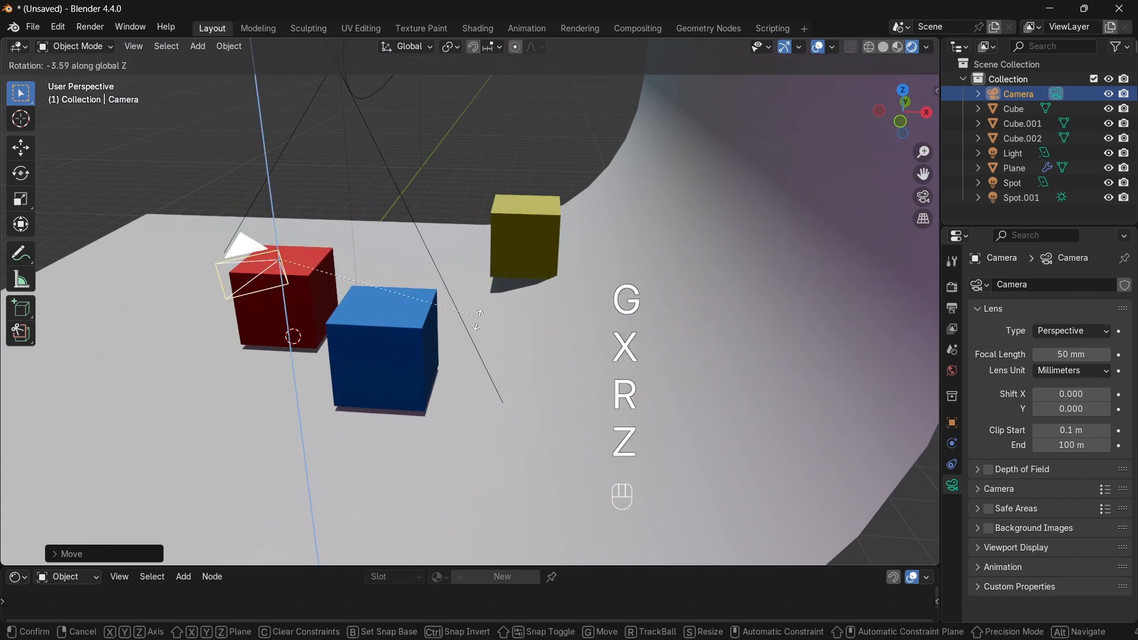
click(468, 375)
middle_drag(468, 375, 311, 380)
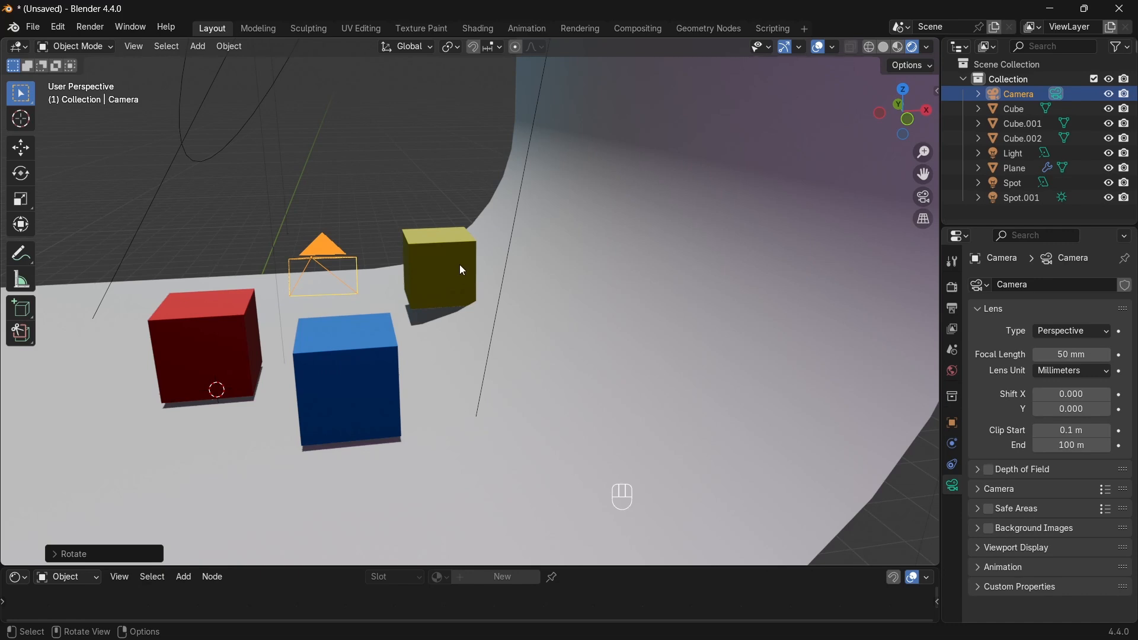
Enter the camera view, lock the camera to the view, and navigate until all three cubes are framed from the front.
key(KP_0)
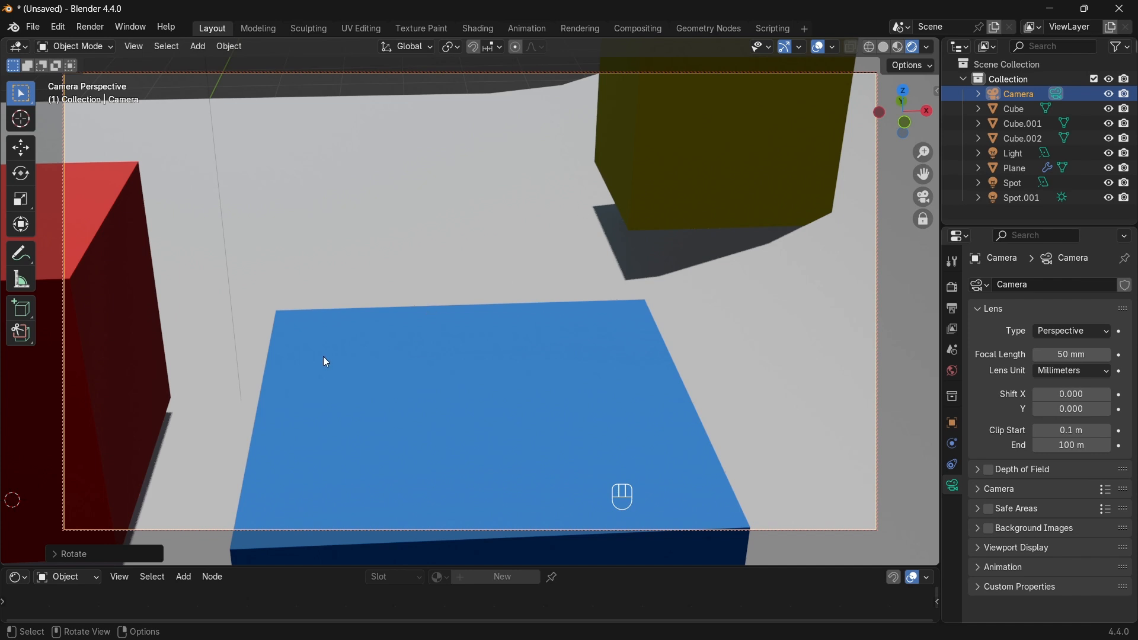
middle_drag(327, 362, 613, 317)
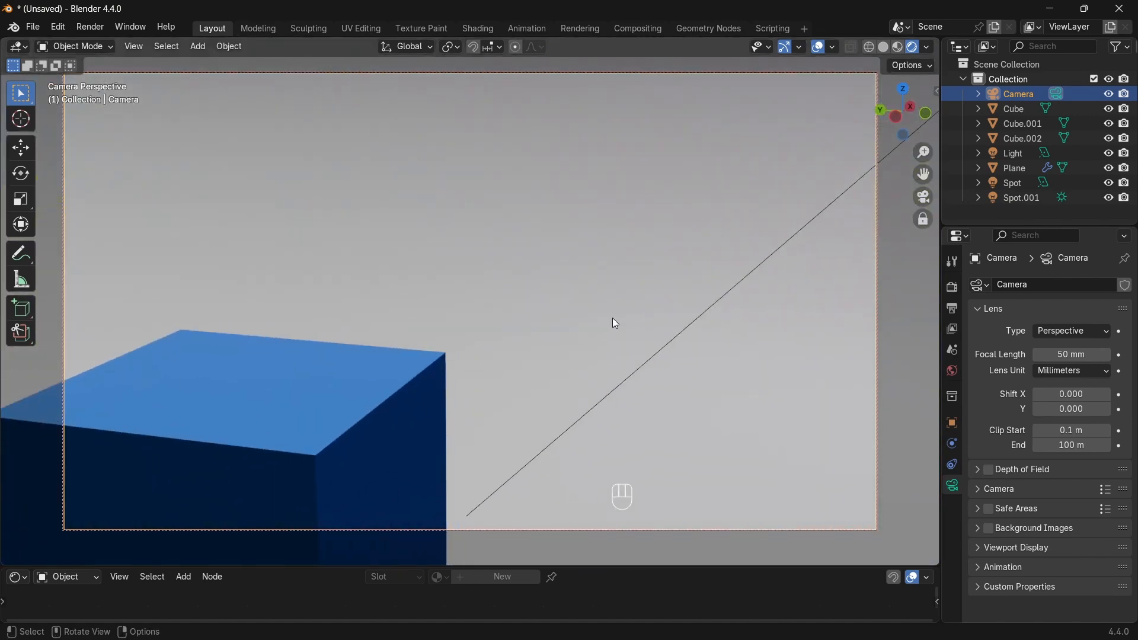
scroll(611, 317, down, 6)
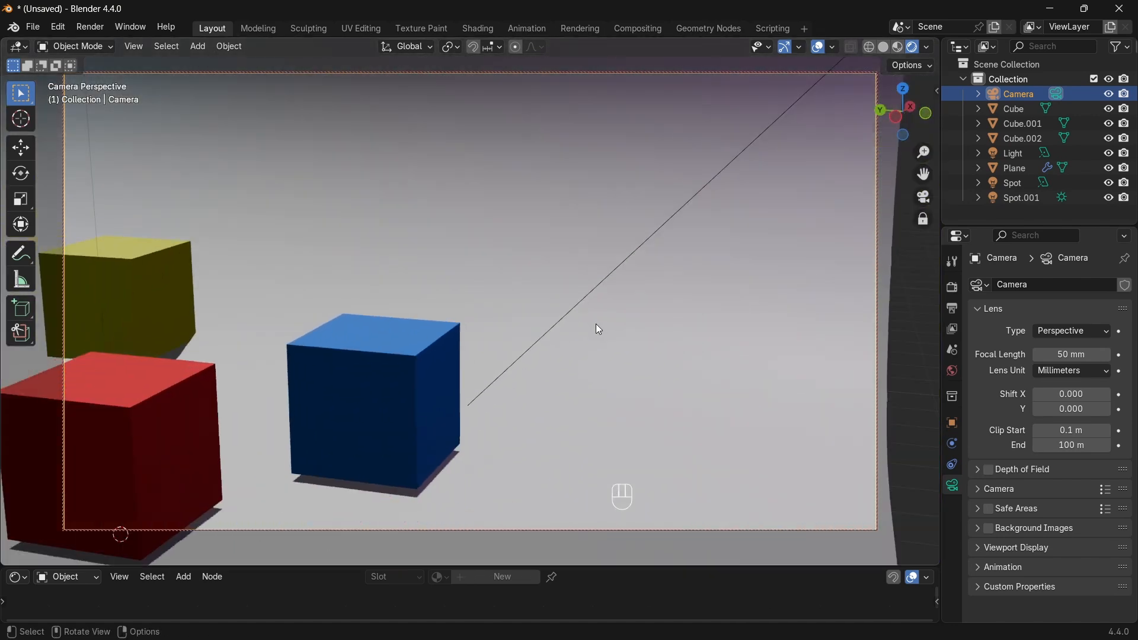
scroll(595, 326, down, 4)
middle_drag(455, 356, 587, 276)
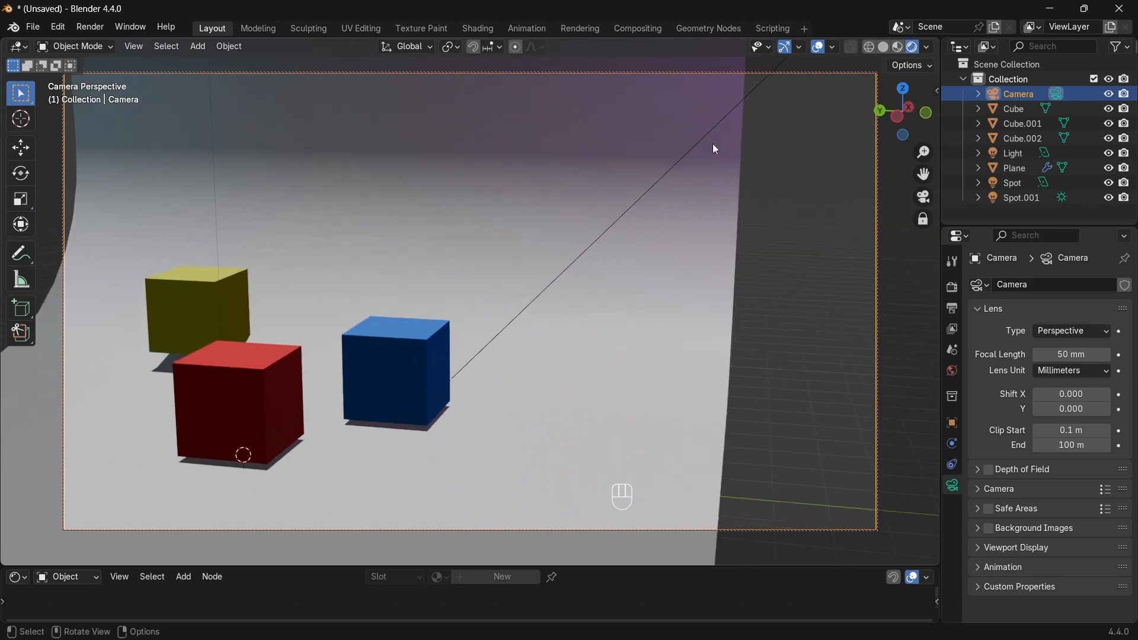
shift+middle_drag(304, 346, 593, 269)
middle_drag(499, 268, 521, 319)
scroll(521, 319, up, 1)
shift+middle_drag(490, 363, 552, 317)
scroll(496, 332, up, 3)
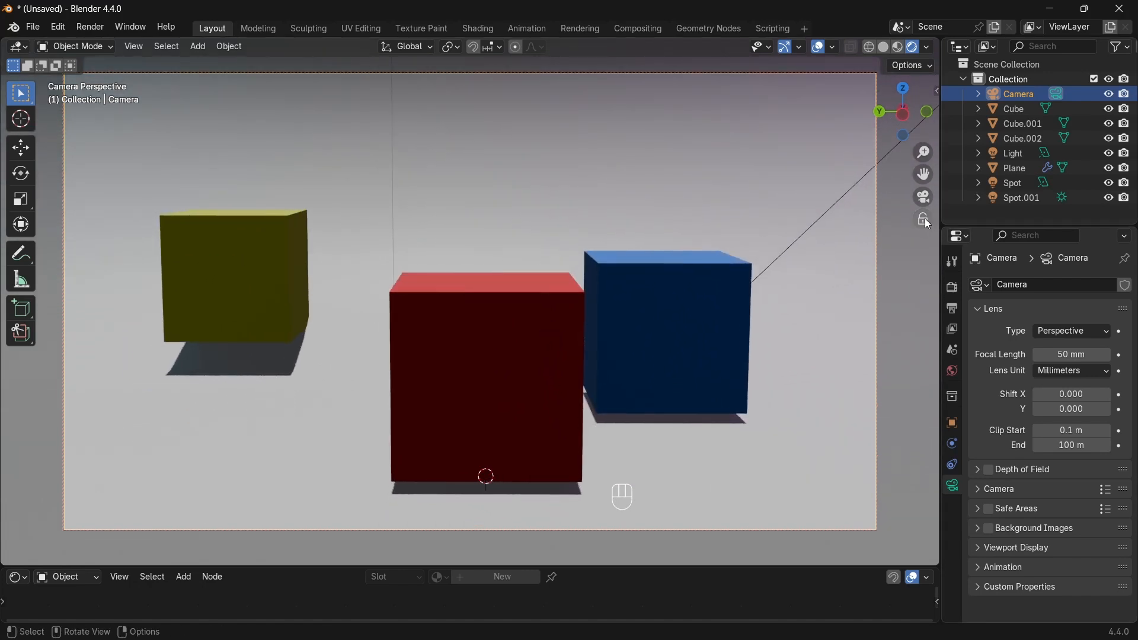
Unlock the camera from the view and align it to a high angled view behind the yellow cube.
middle_drag(925, 218, 698, 227)
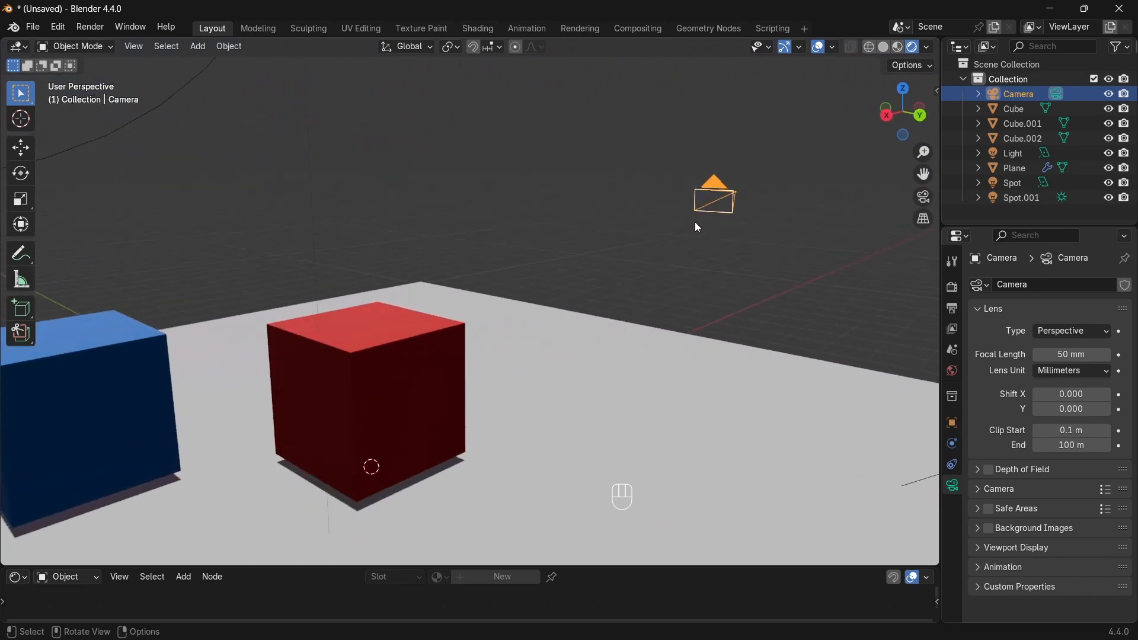
scroll(806, 297, down, 2)
middle_drag(805, 298, 593, 294)
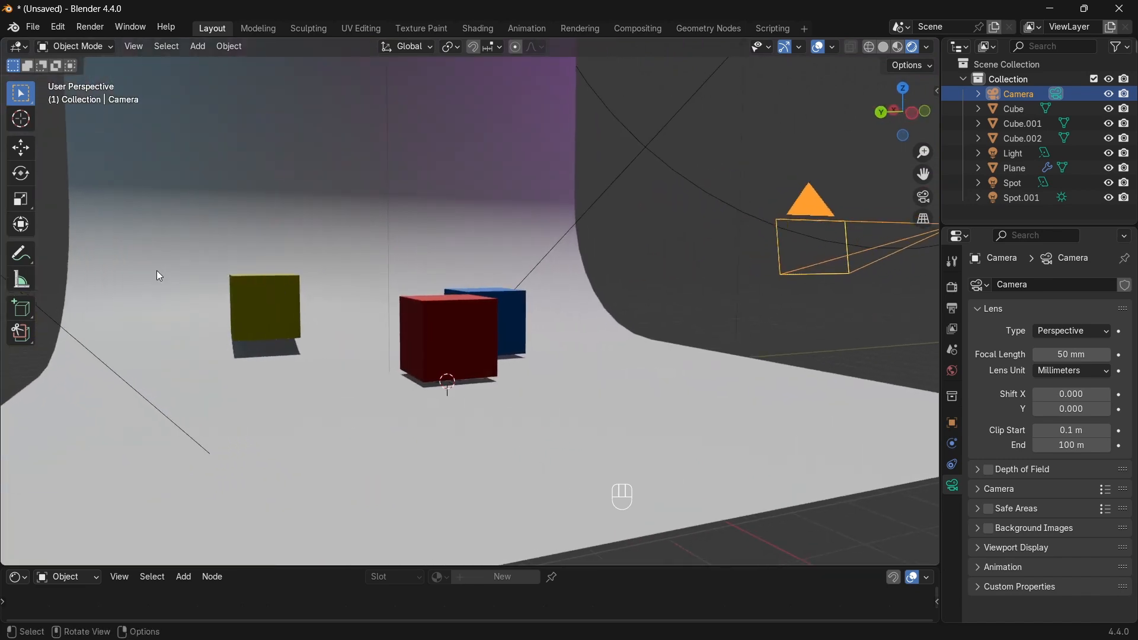
shift+middle_drag(157, 271, 460, 389)
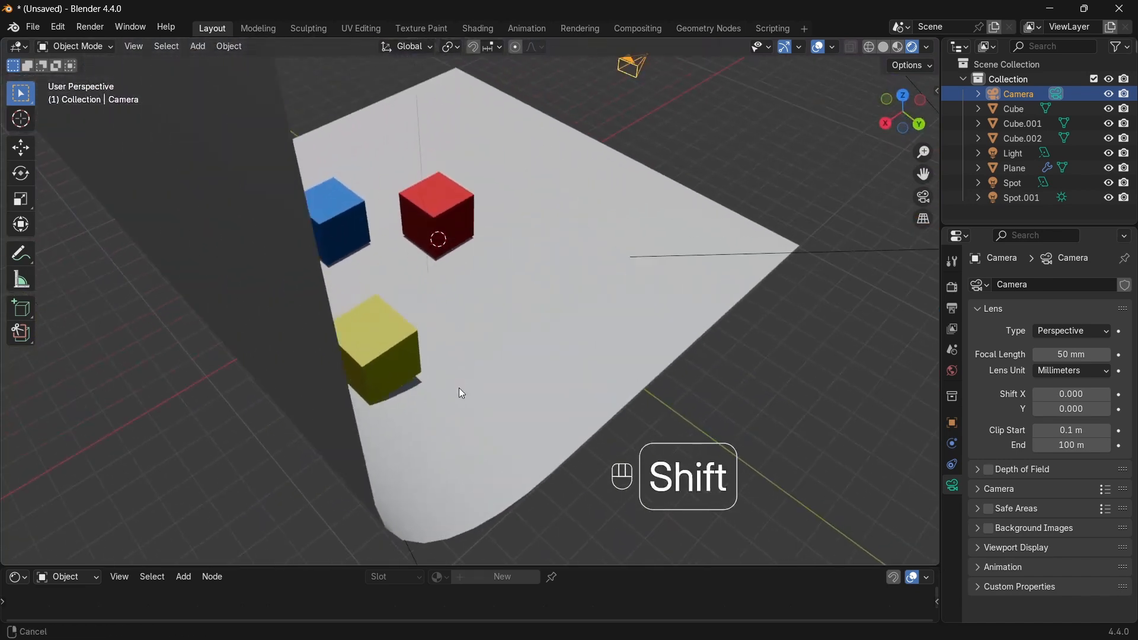
mouse_move(587, 414)
middle_down()
mouse_move(561, 408)
mouse_move(584, 412)
middle_up()
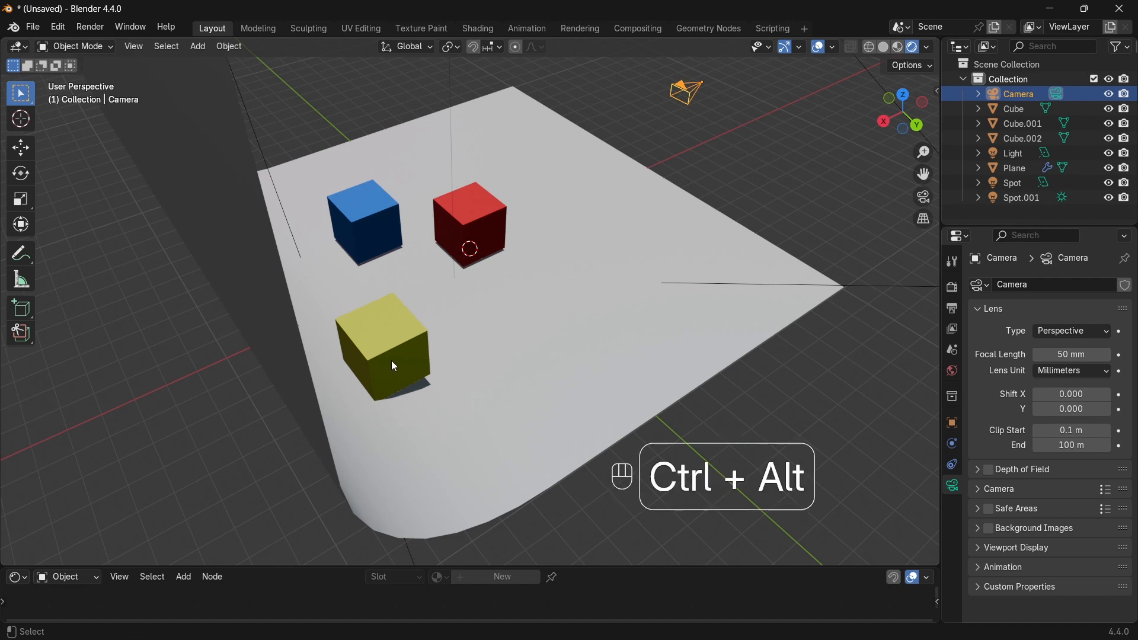
key(ctrl+alt+KP_0)
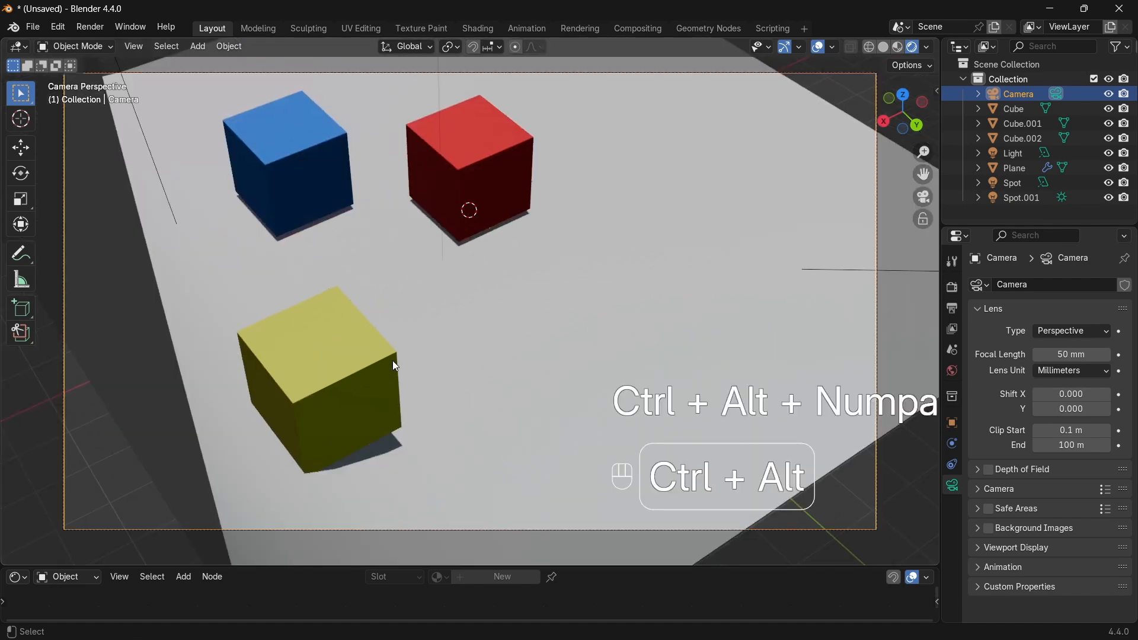
Align the camera to a front view of the three cubes against the backdrop, and leave the camera view.
middle_drag(755, 323, 461, 62)
middle_drag(545, 193, 592, 301)
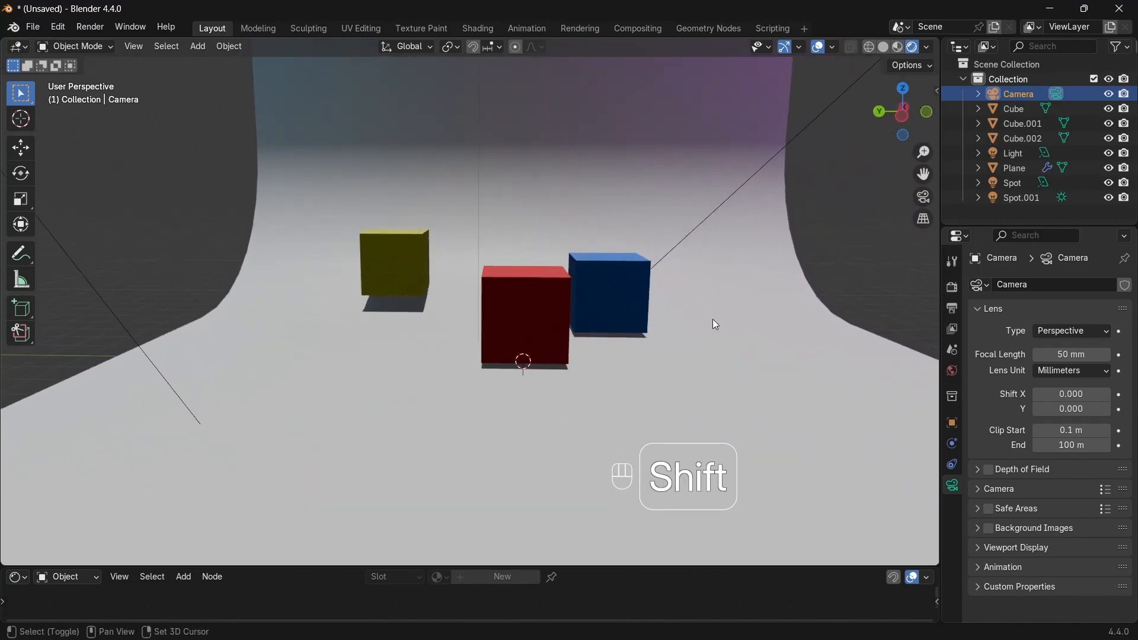
shift+middle_drag(712, 319, 674, 303)
middle_drag(643, 332, 568, 348)
scroll(574, 353, up, 2)
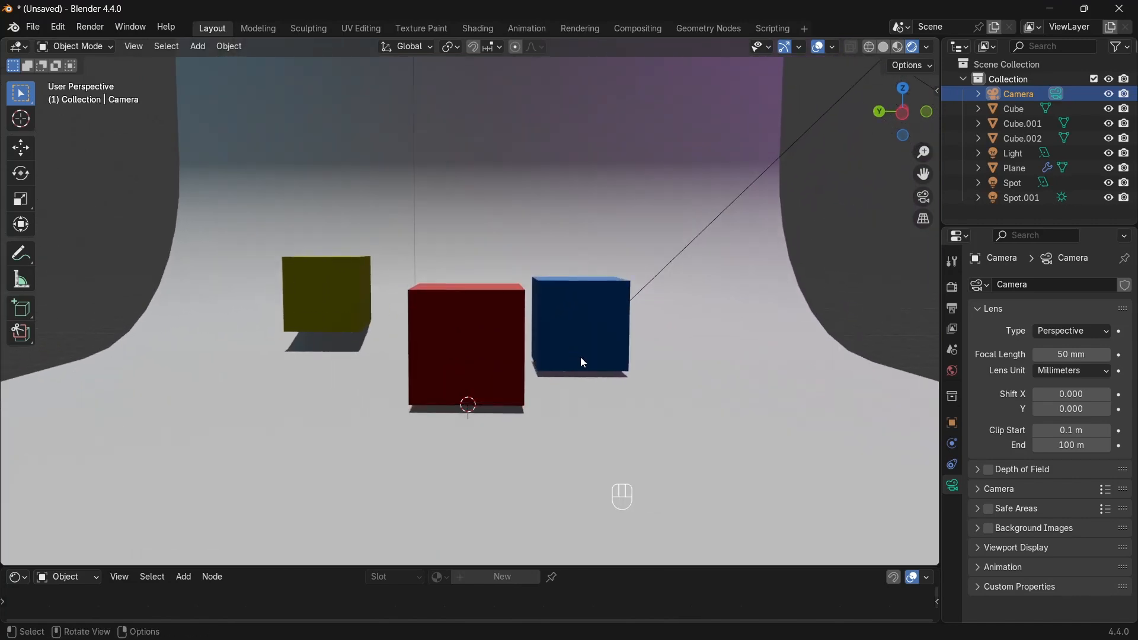
key(ctrl+alt+KP_0)
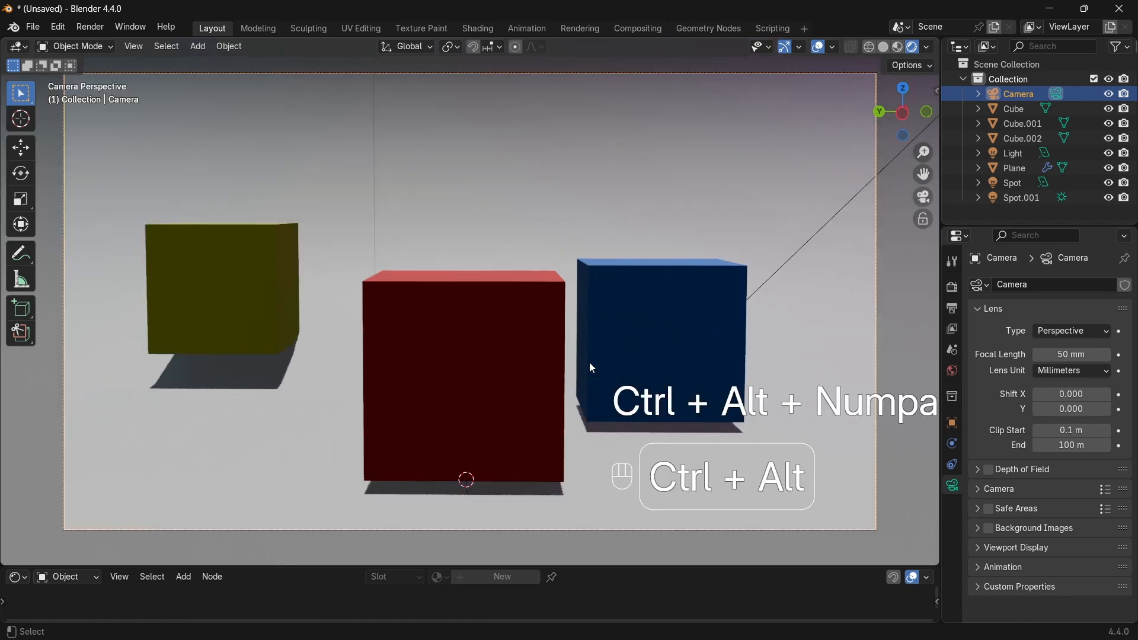
middle_drag(839, 240, 553, 262)
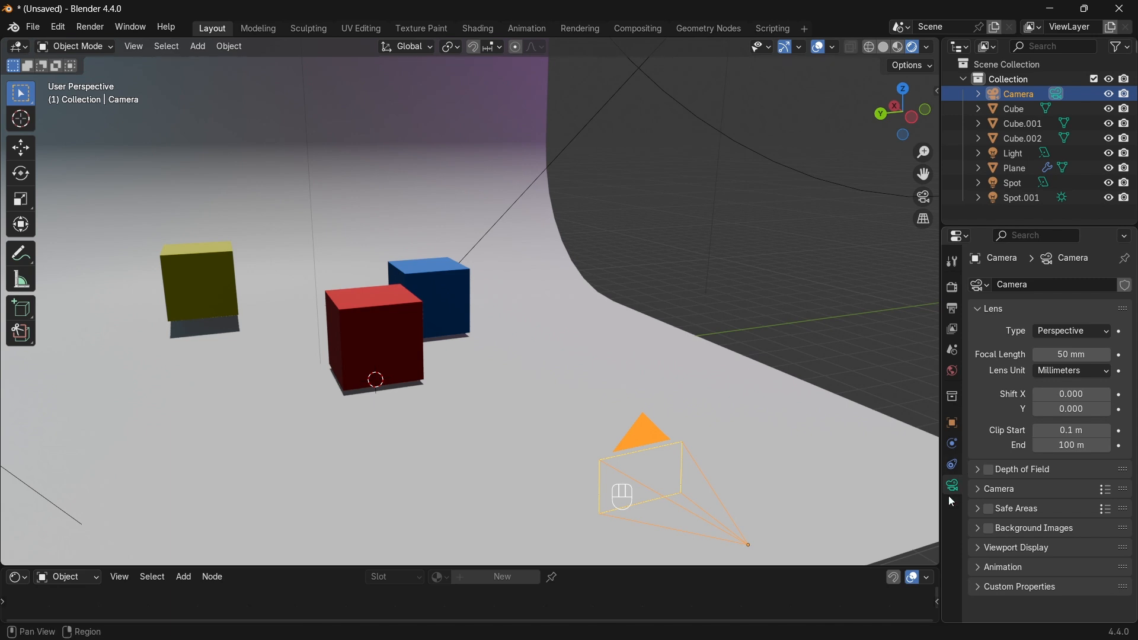
Add a second camera and move it up along the Z axis to above the red cube.
key(shift+a)
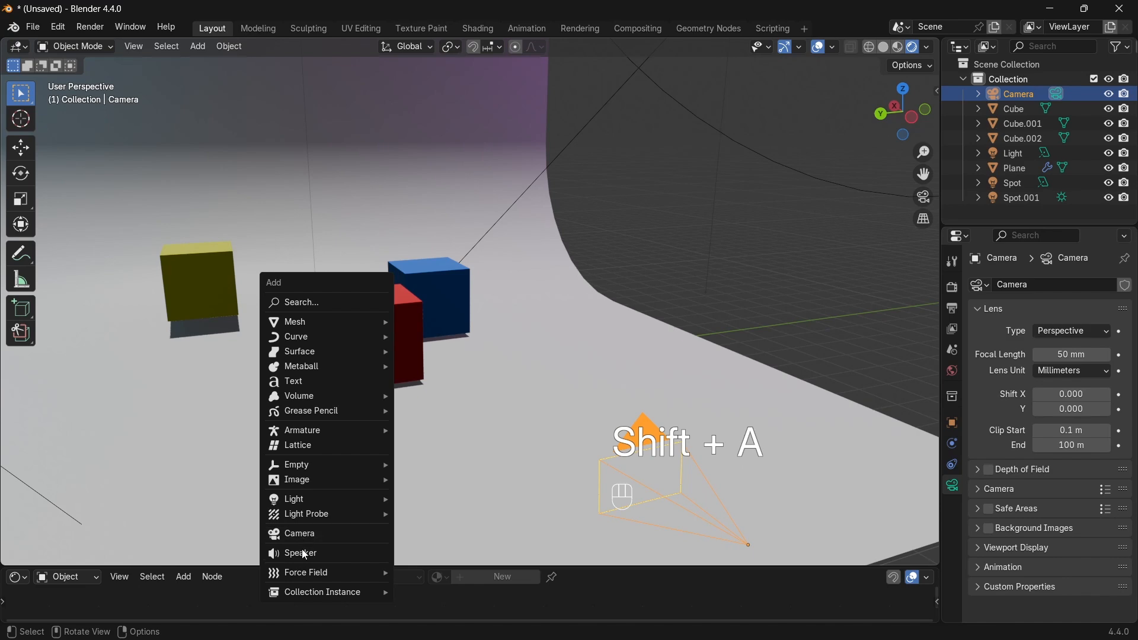
click(304, 533)
key(g)
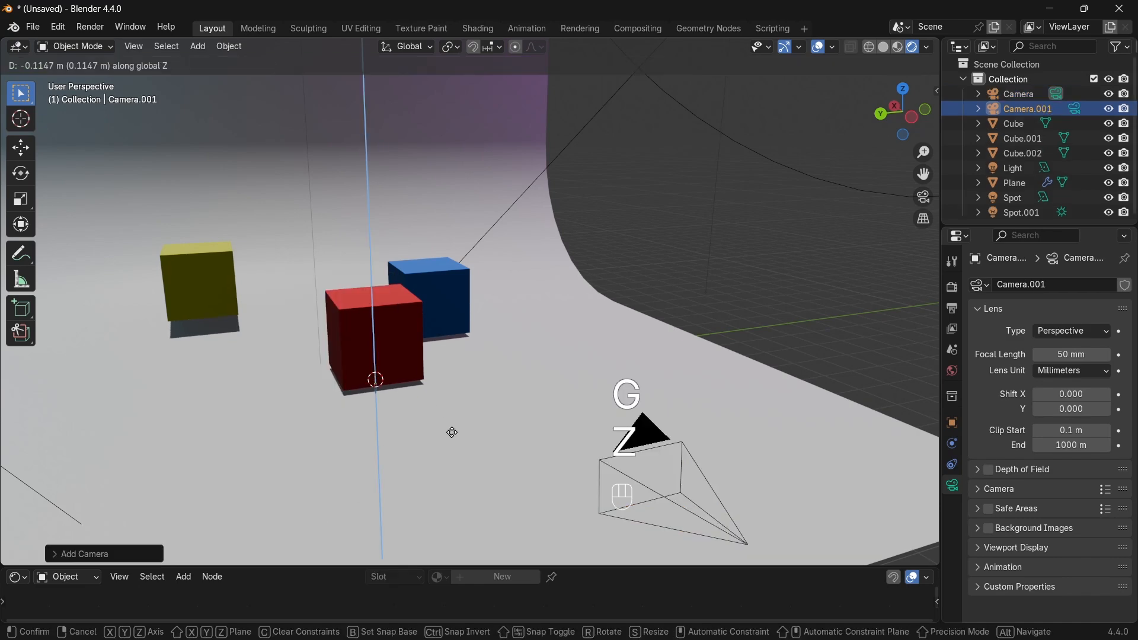
key(z)
click(313, 196)
middle_drag(313, 196, 394, 212)
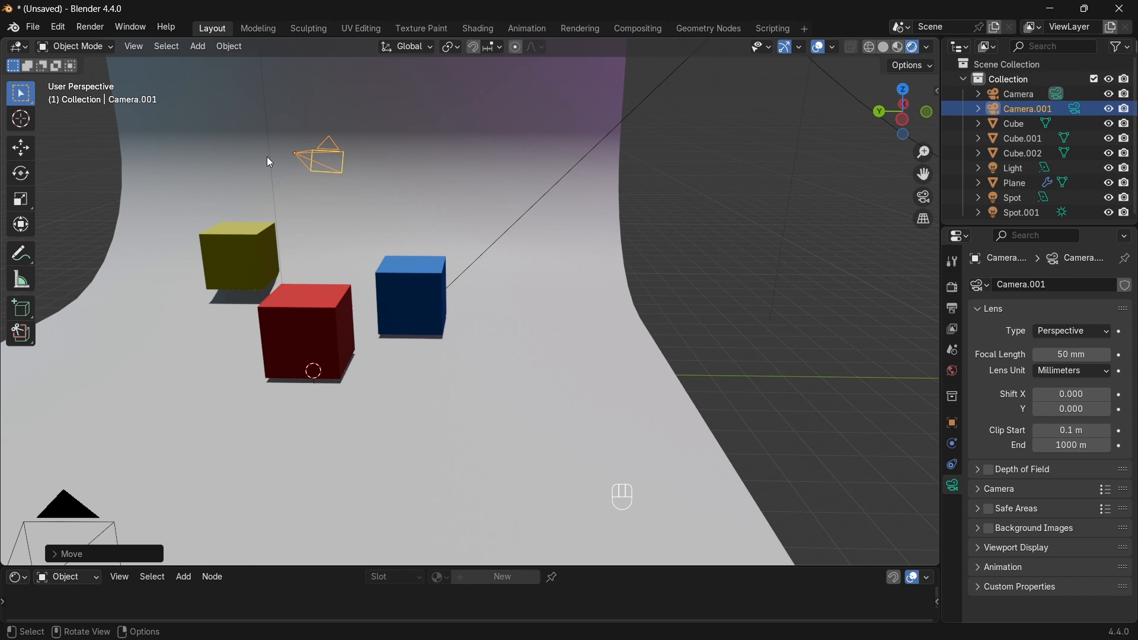
middle_drag(309, 198, 399, 175)
middle_drag(551, 302, 558, 325)
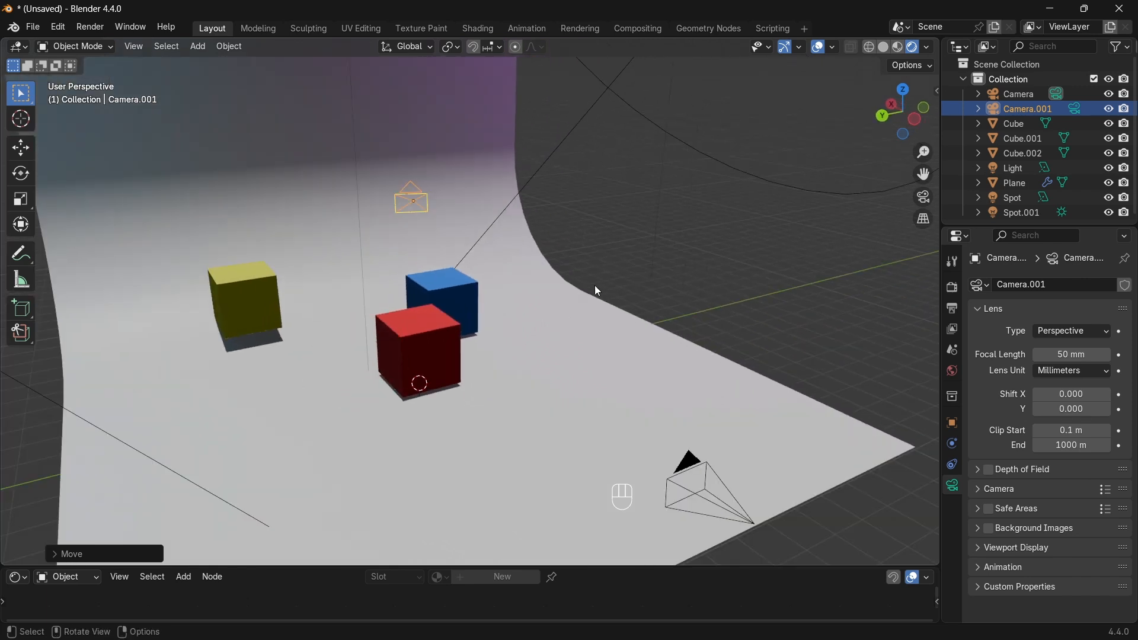
Widen the Outliner and make the second camera, Camera.001, the active scene camera.
drag(942, 183, 905, 187)
click(977, 95)
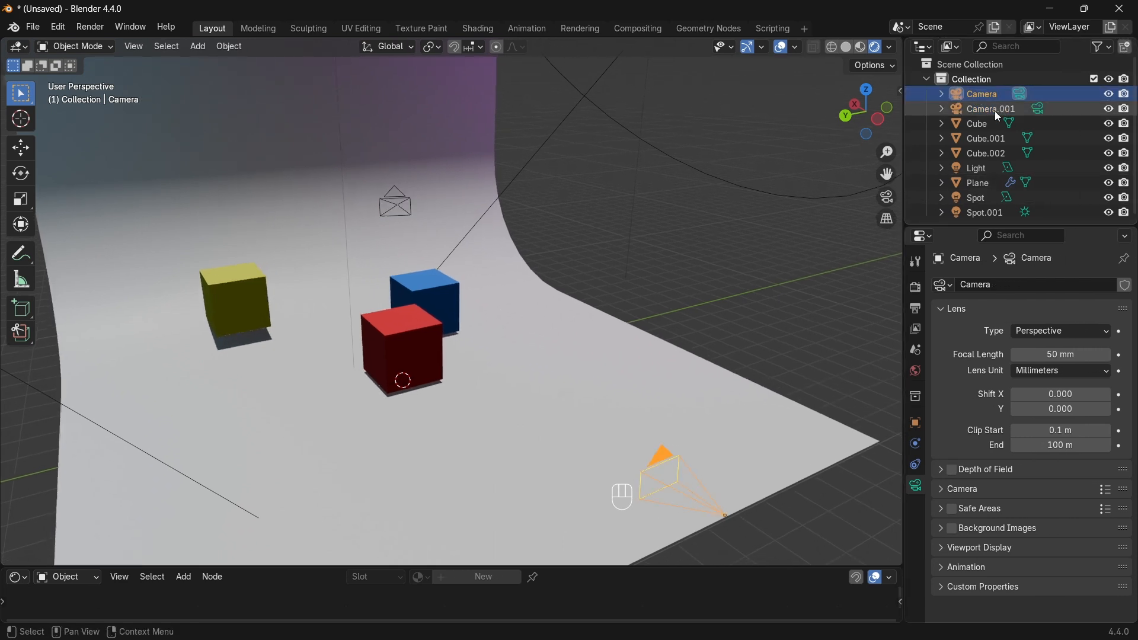
click(996, 111)
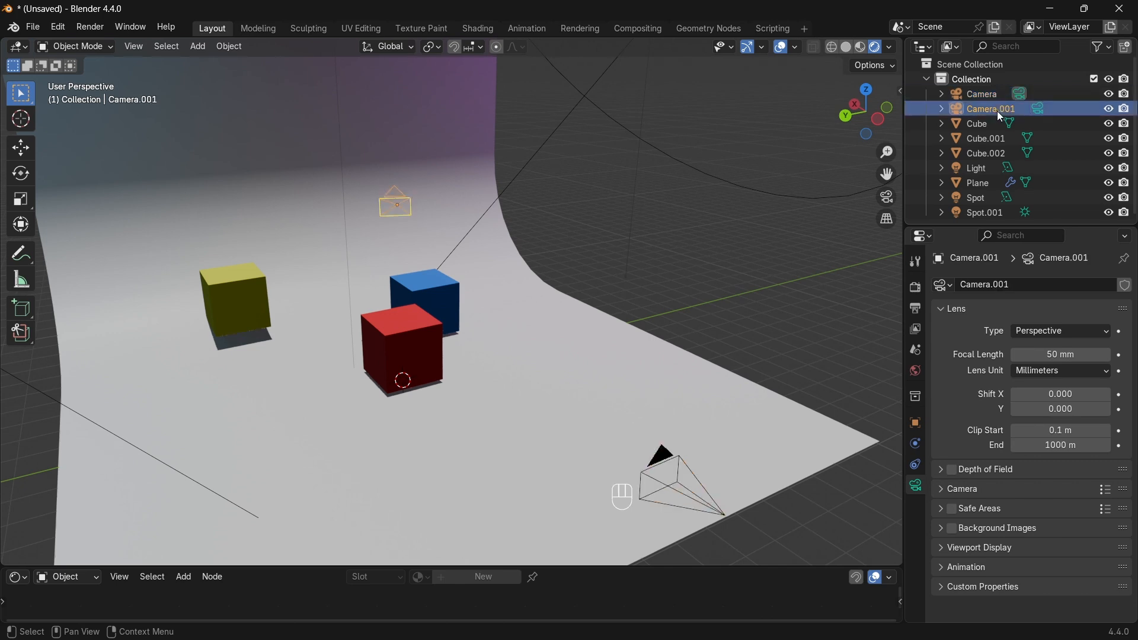
click(1037, 107)
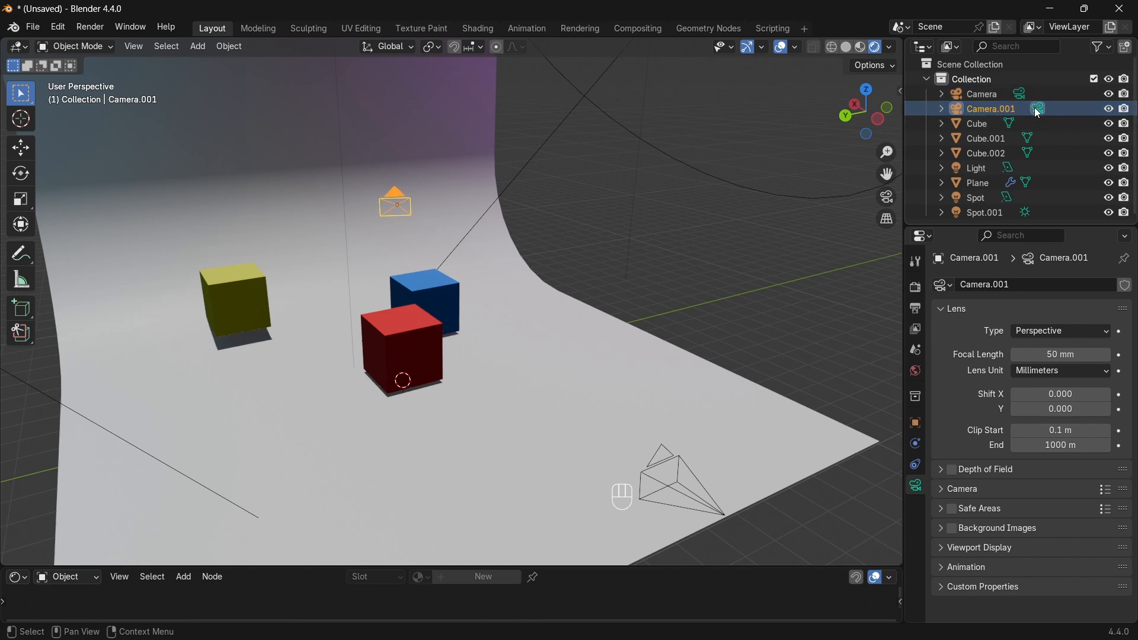
Make the original camera the active scene camera again and deselect everything.
middle_drag(637, 376, 580, 411)
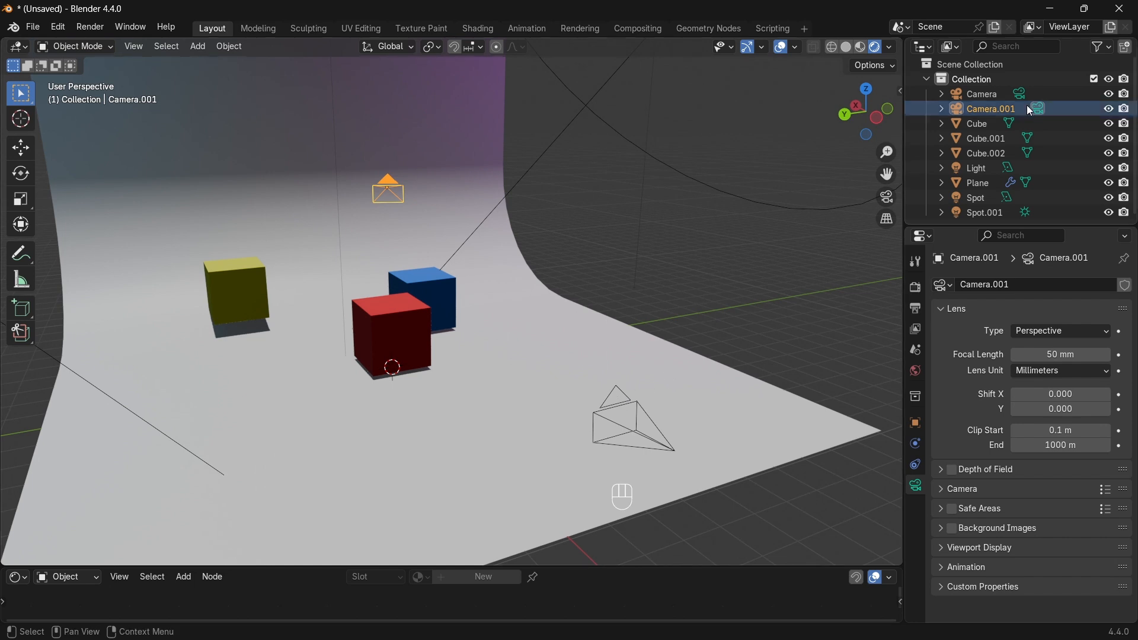
middle_drag(666, 286, 882, 226)
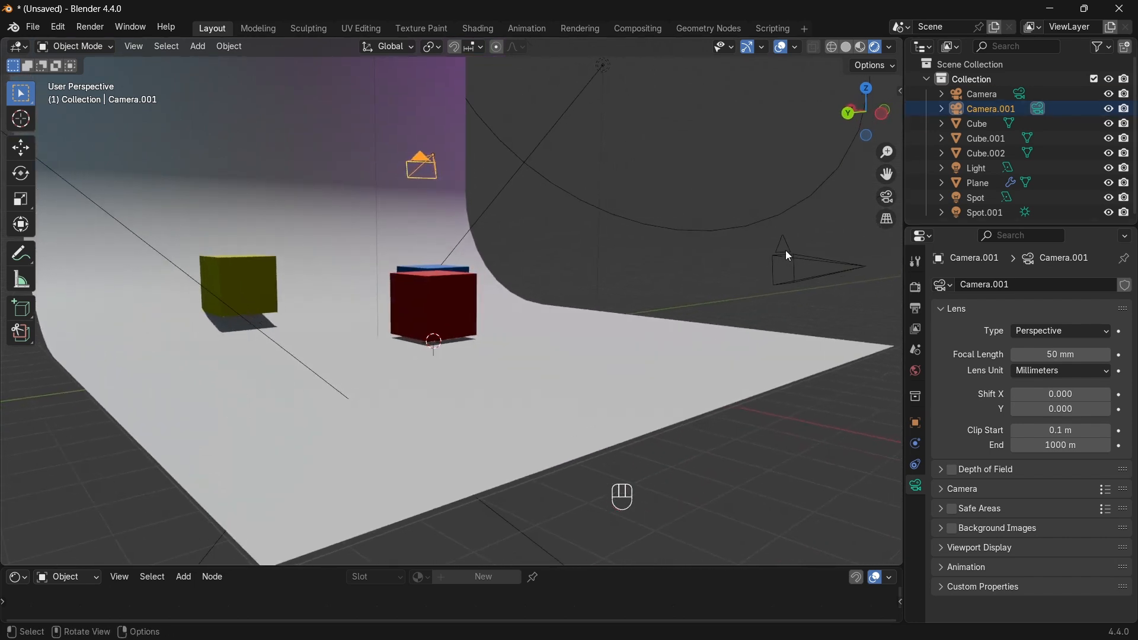
click(1019, 94)
click(841, 219)
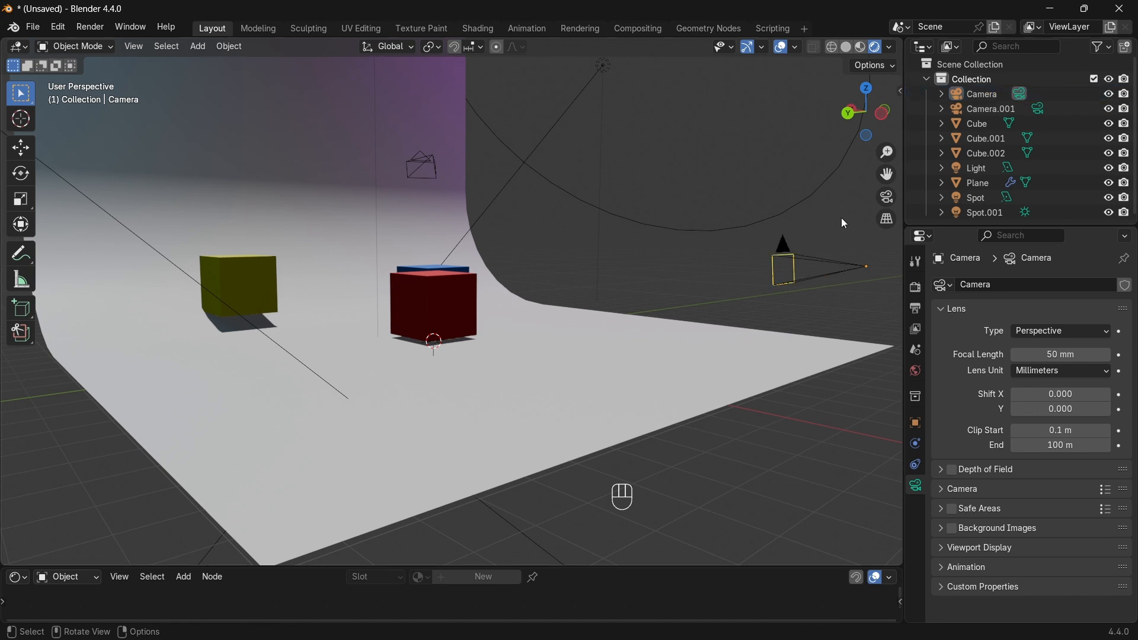
middle_drag(785, 248, 698, 259)
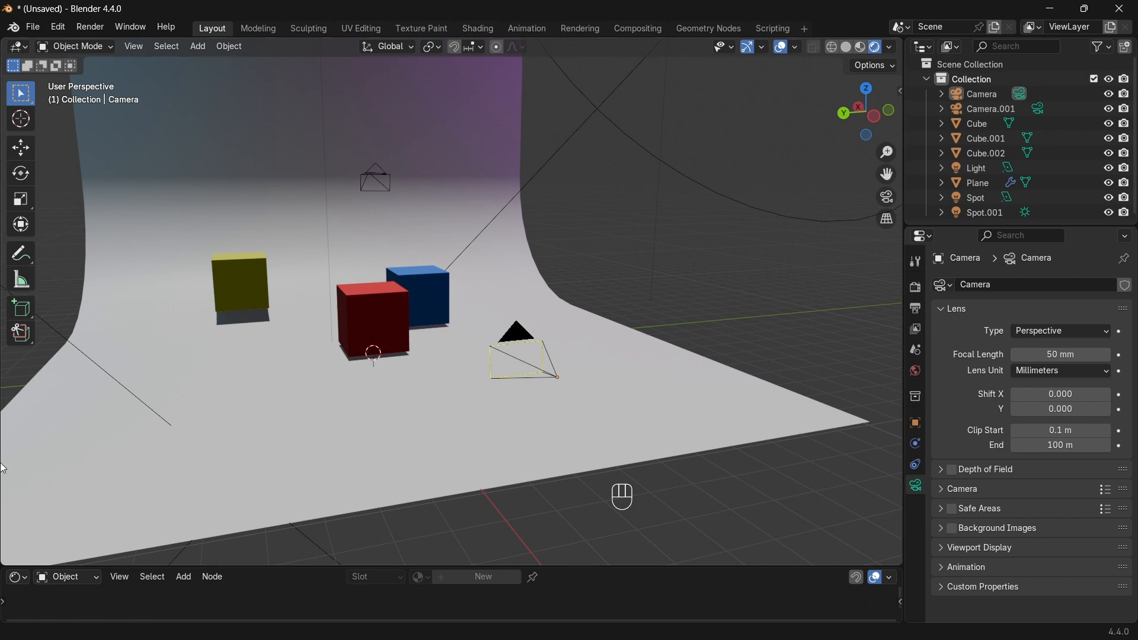
Enlarge the editor area below the viewport and change it from the Shader Editor to the Dope Sheet.
drag(23, 566, 23, 528)
click(18, 540)
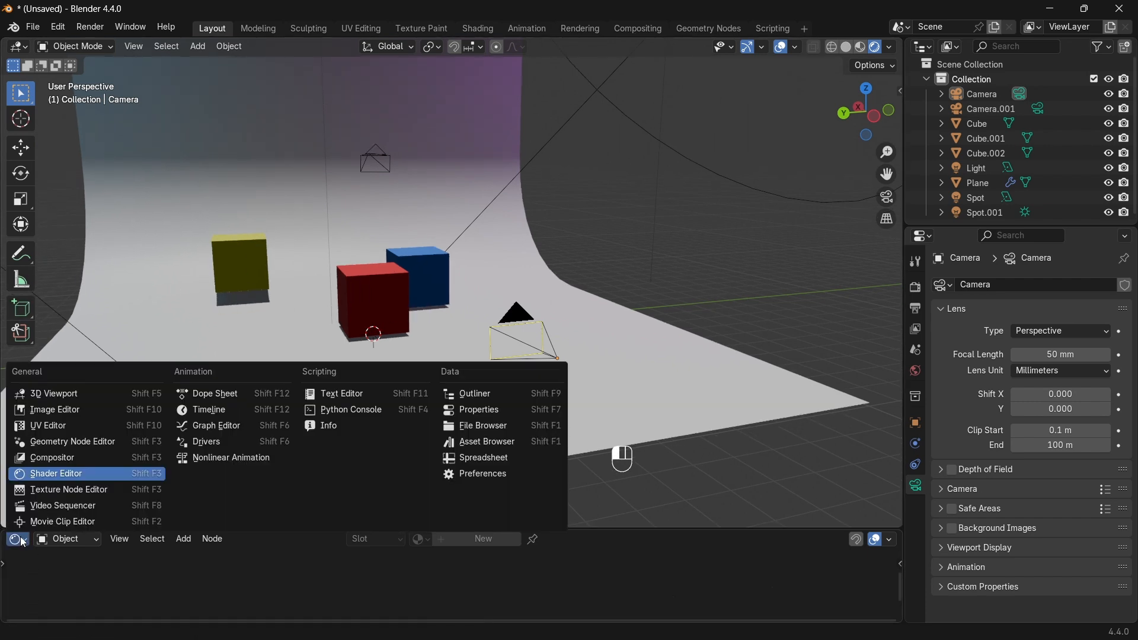
click(18, 538)
click(25, 543)
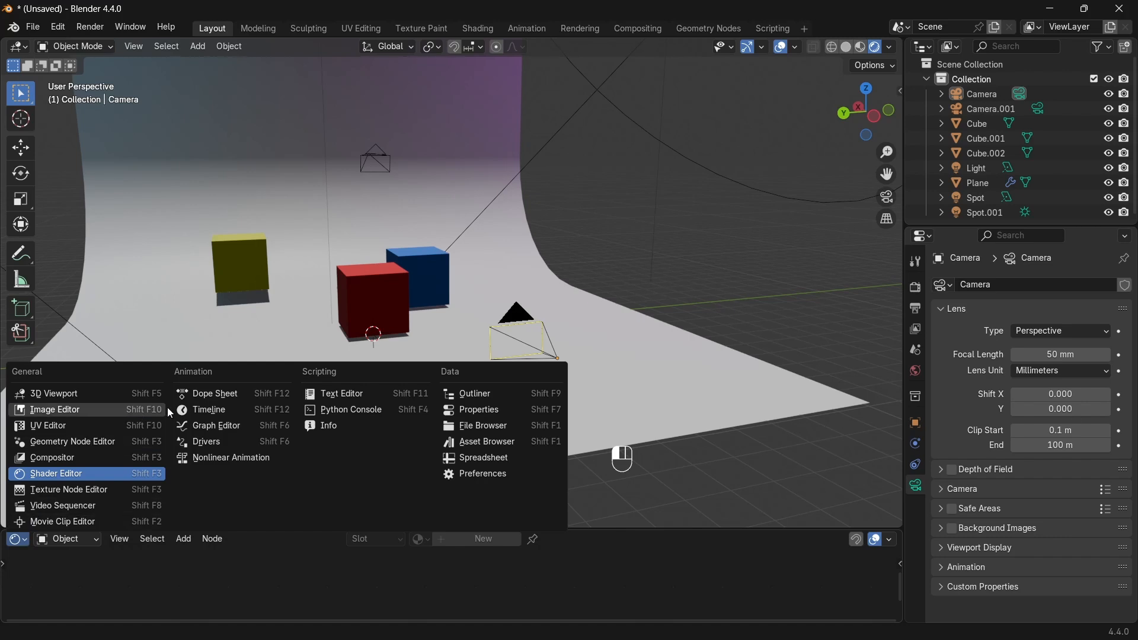
click(231, 393)
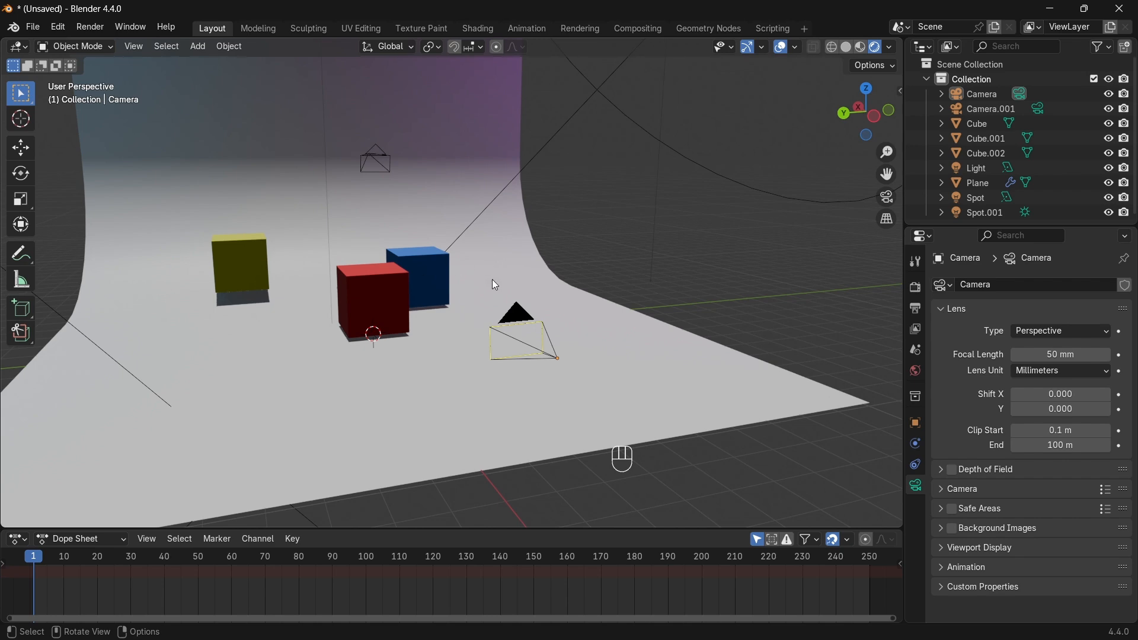
Delete the second camera, Camera.001, and look through the remaining camera with it selected.
middle_drag(661, 267, 854, 227)
key(KP_0)
middle_drag(716, 387, 550, 130)
click(987, 107)
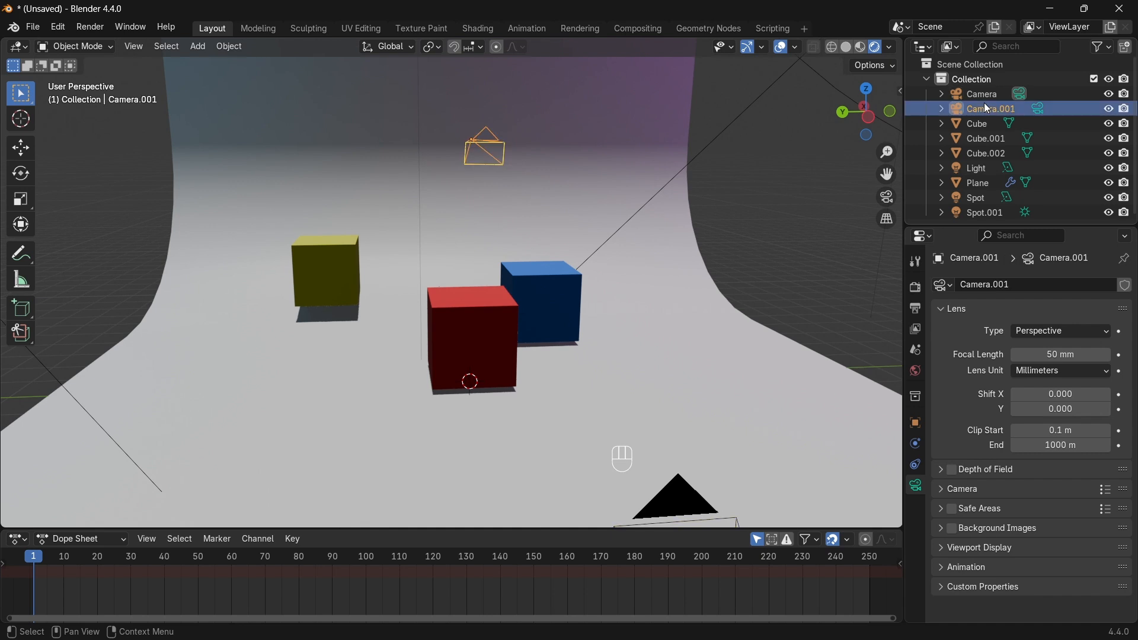
key(x)
click(679, 492)
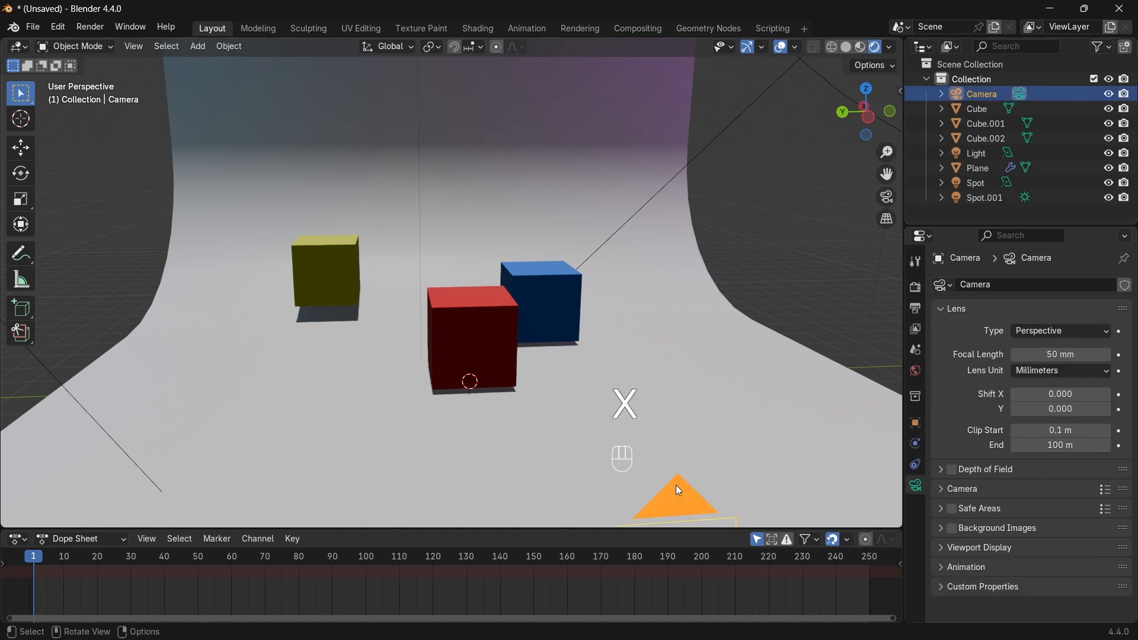
key(KP_0)
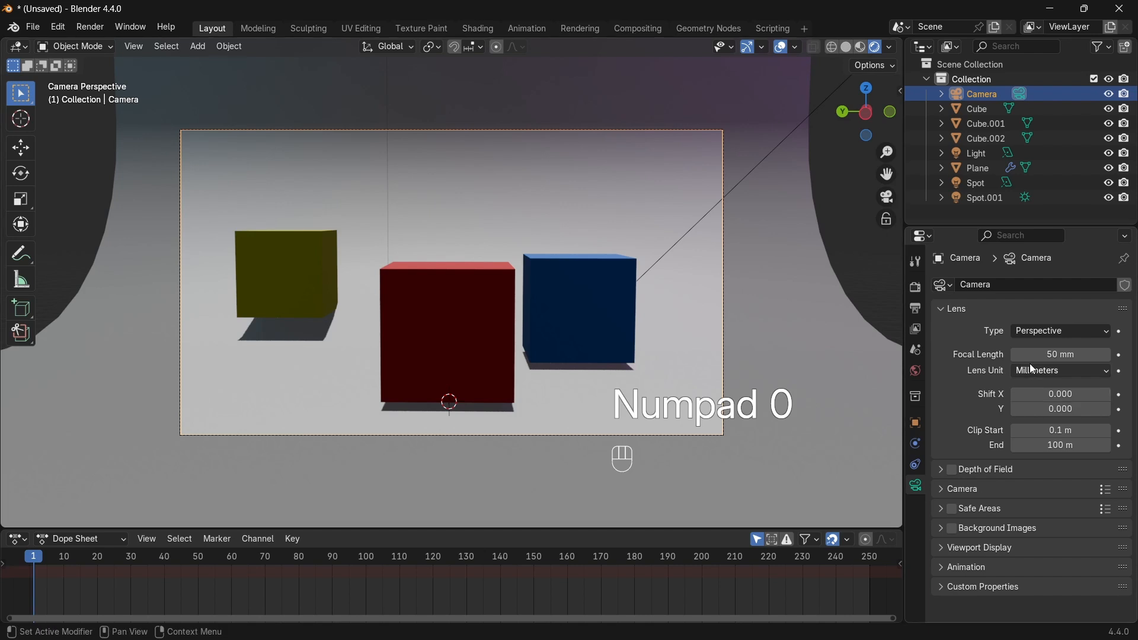
Try the Orthographic and Panoramic lens types on the camera.
click(1049, 336)
click(1048, 364)
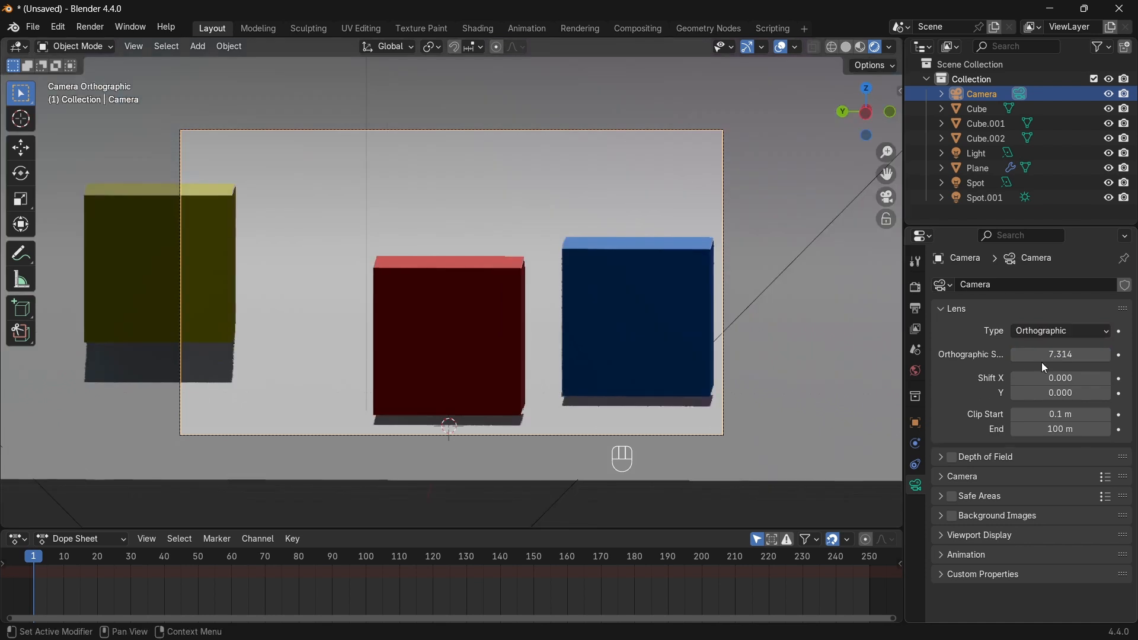
click(1050, 330)
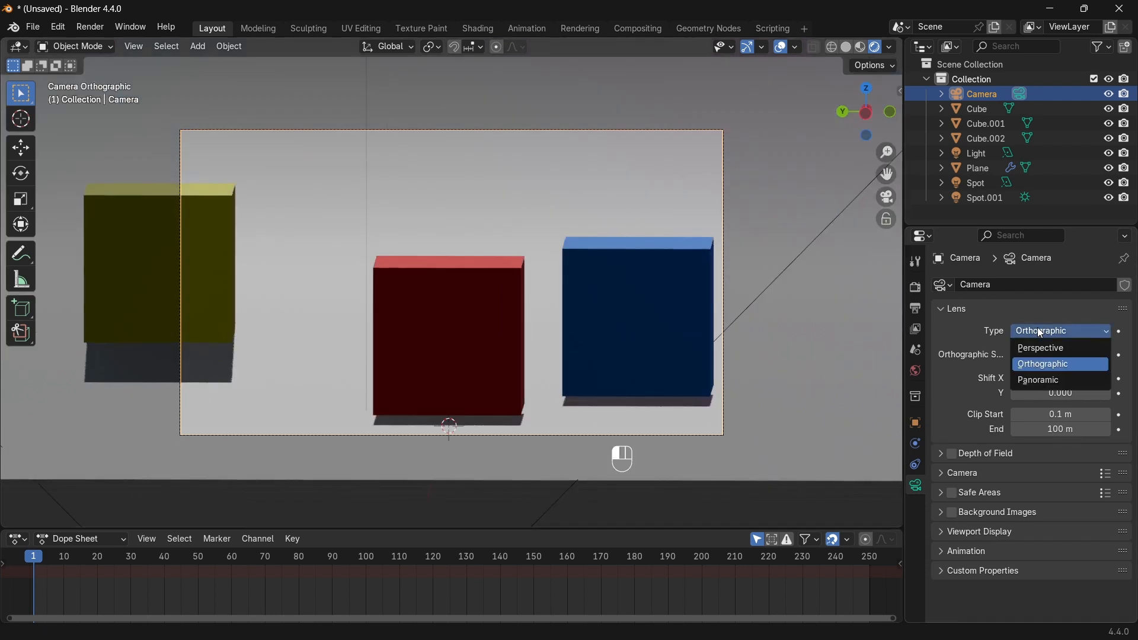
click(1043, 380)
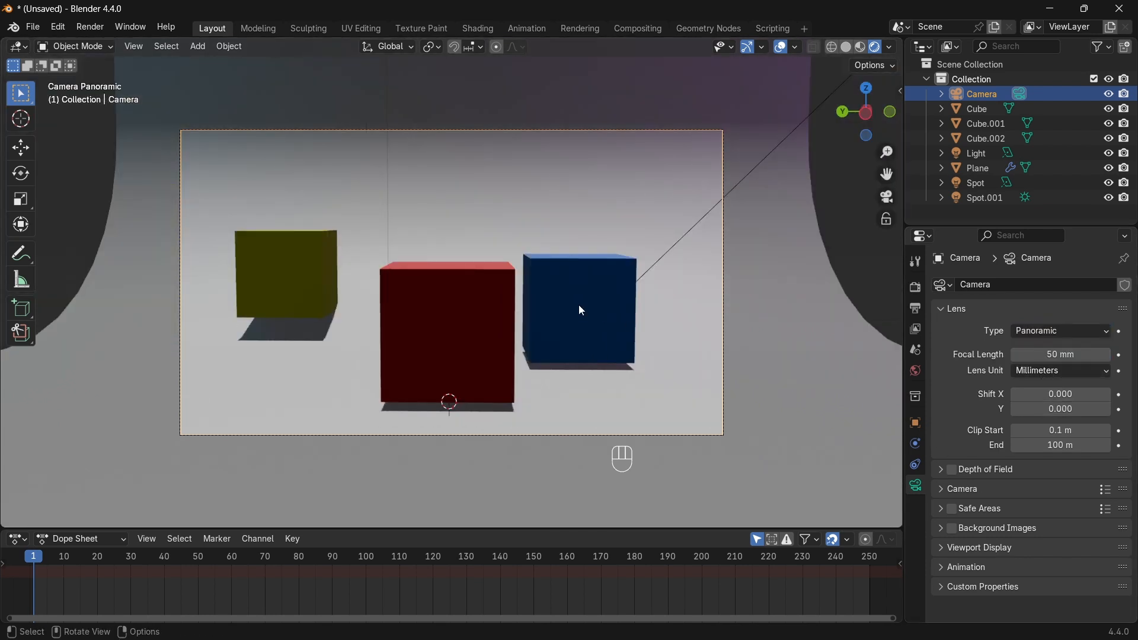
scroll(581, 310, down, 2)
scroll(581, 312, up, 3)
scroll(593, 317, down, 3)
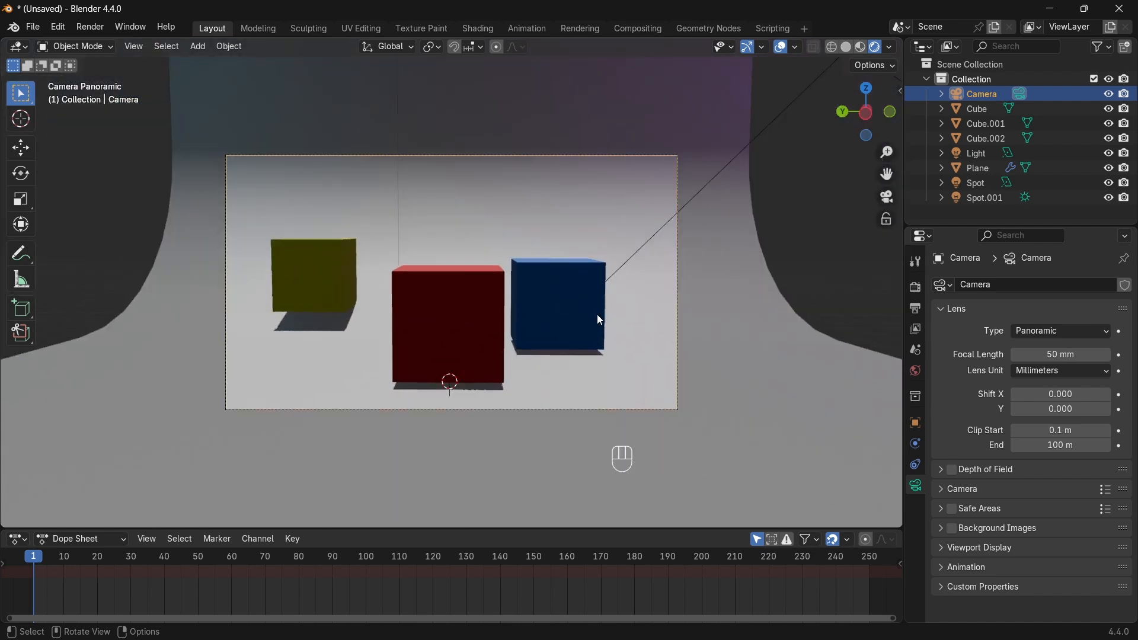
Set the camera's lens type to Perspective and its focal length to 56 mm.
click(1067, 331)
click(1064, 349)
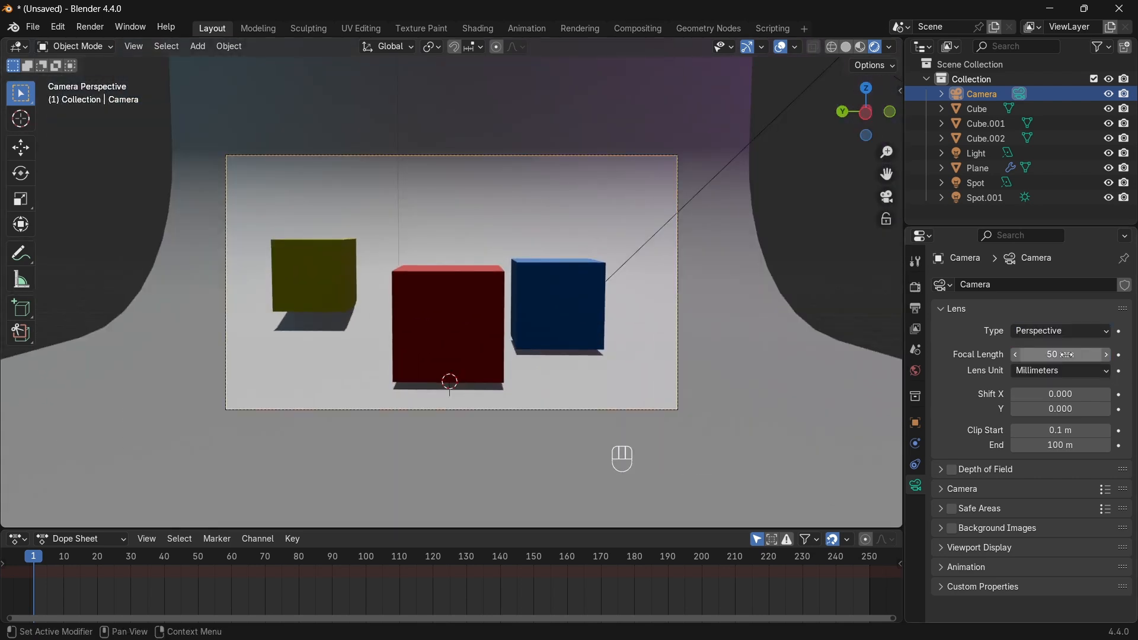
mouse_move(1067, 355)
mouse_down()
mouse_move(1123, 355)
mouse_move(1052, 354)
mouse_move(1069, 354)
mouse_up()
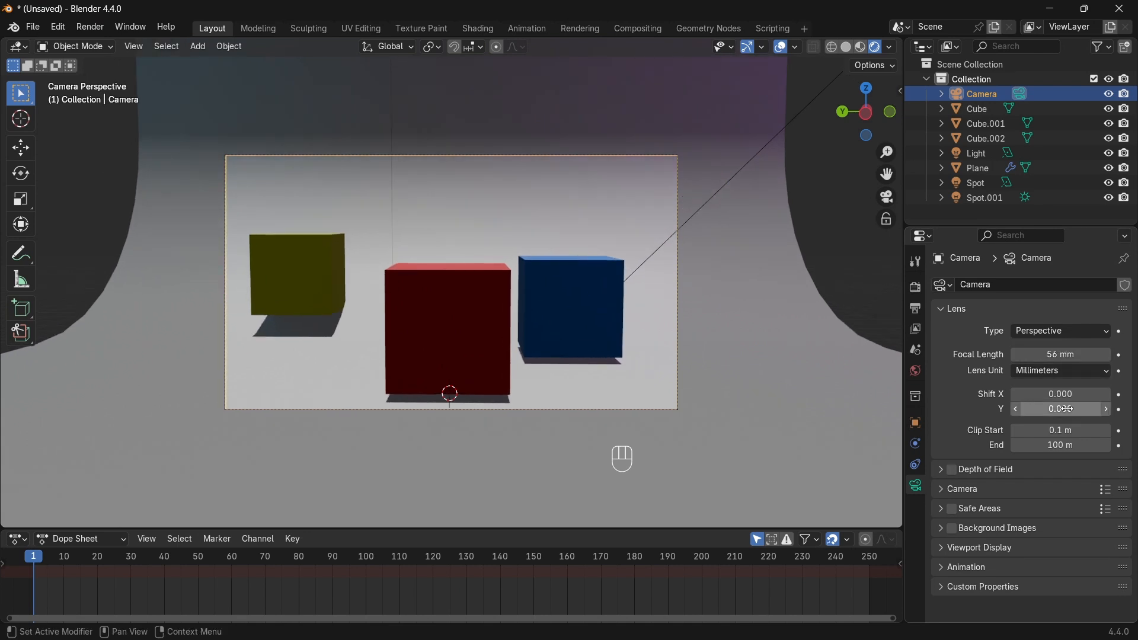
Try shifting the camera's lens in X and Y, and cancel both changes.
drag(1060, 394, 1028, 409)
right_click(1088, 394)
right_click(1029, 409)
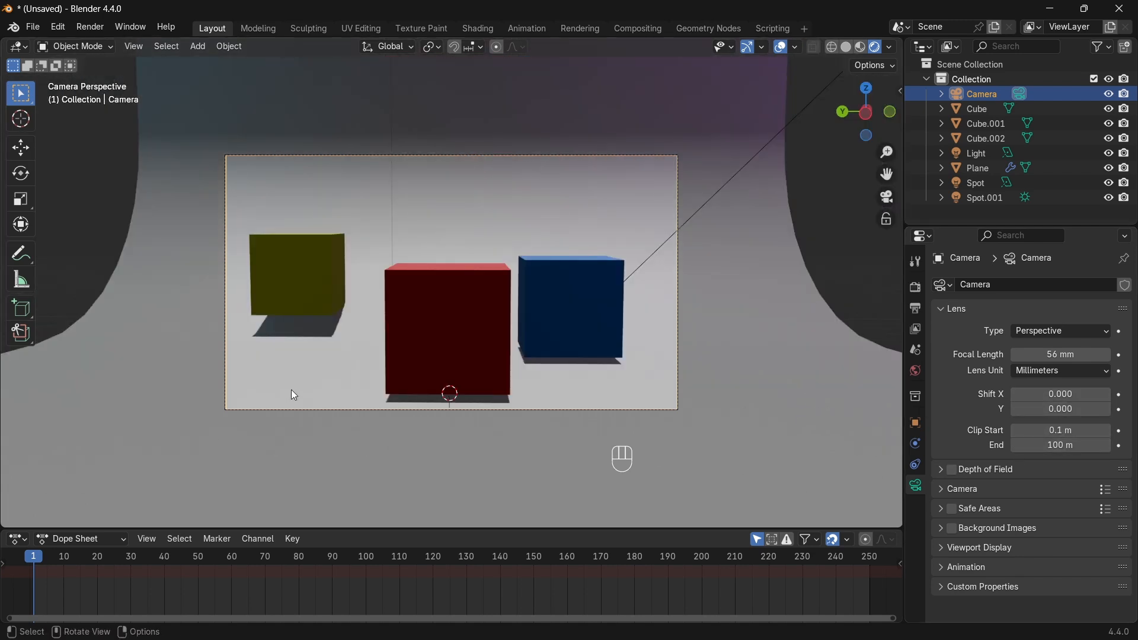
Move the red cube across the floor in the XY plane, closer to the camera, and deselect it.
click(478, 328)
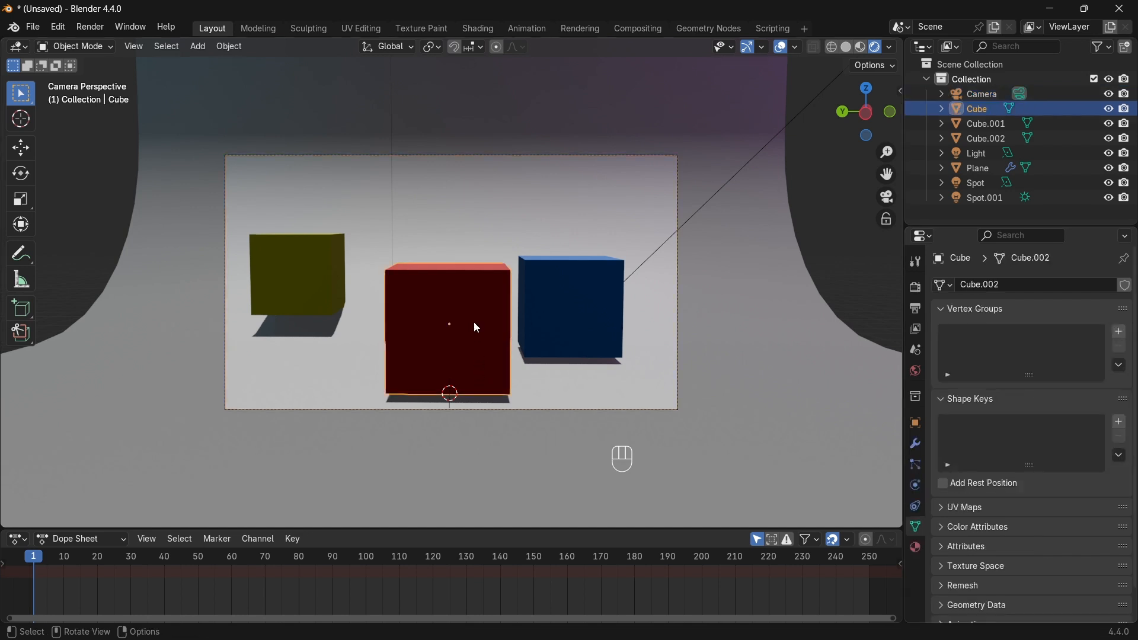
key(g)
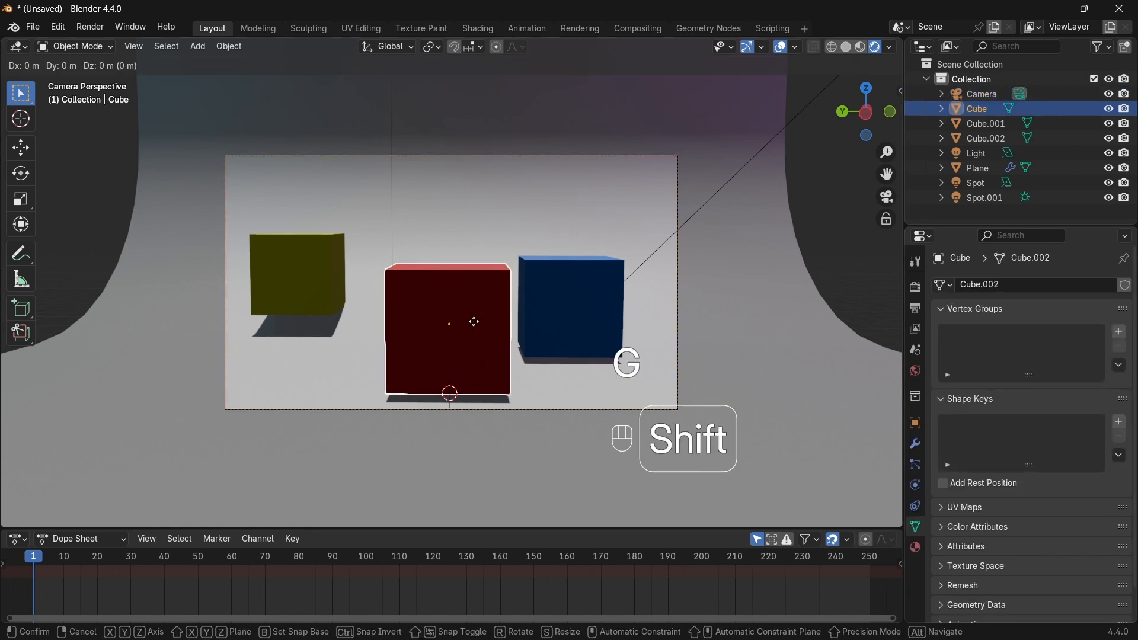
key(shift+z)
click(465, 395)
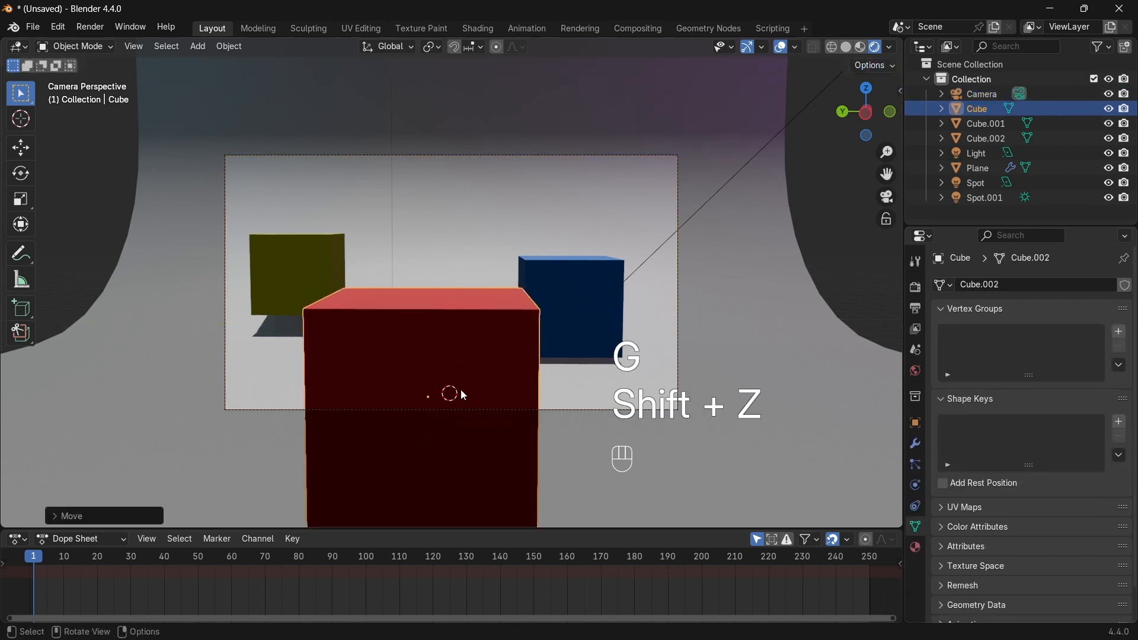
click(839, 277)
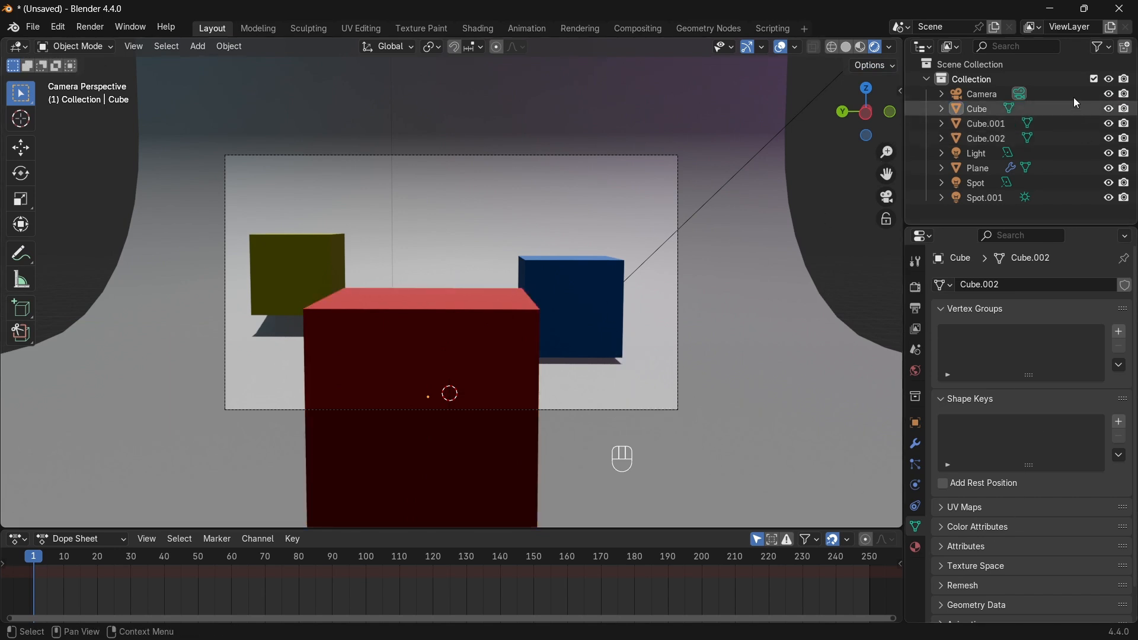
Select the camera and enable its Depth of Field.
click(983, 96)
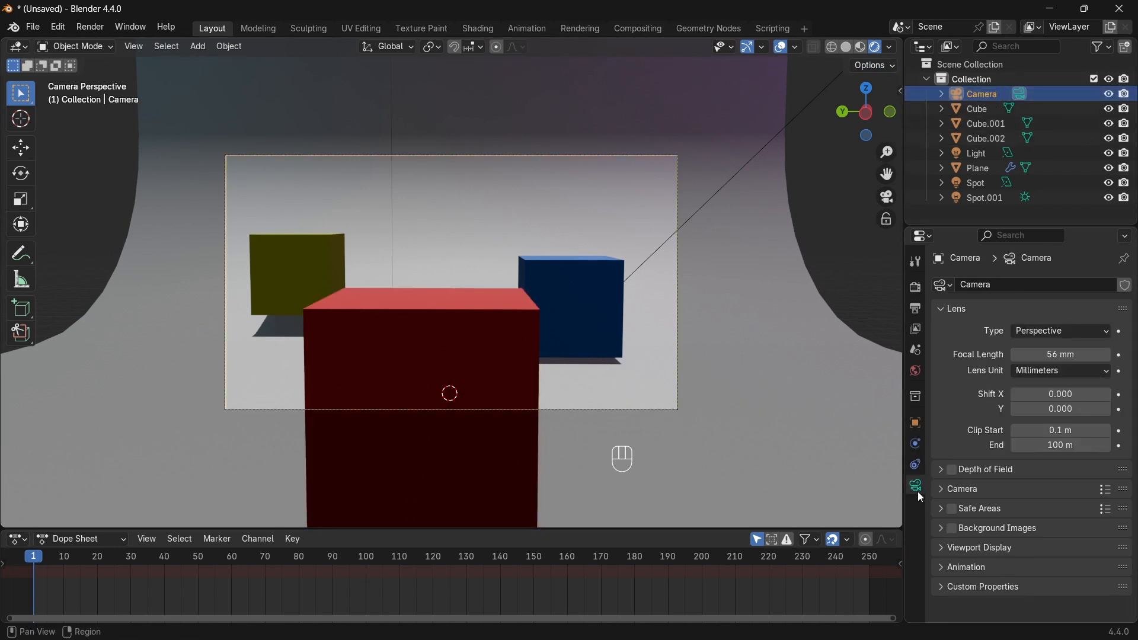
click(493, 327)
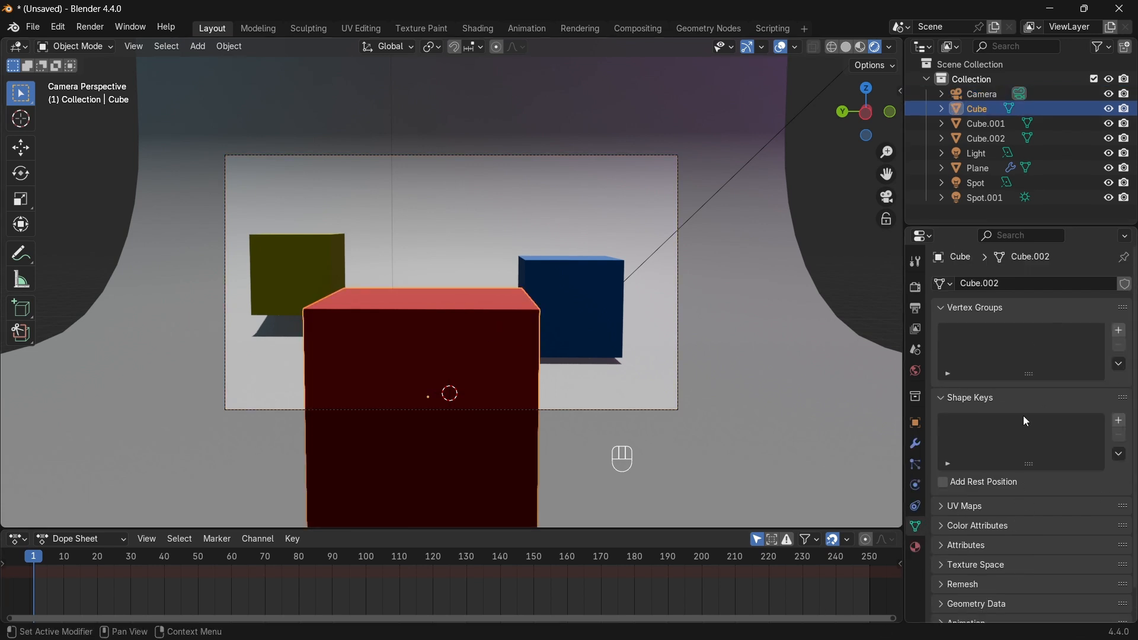
click(983, 95)
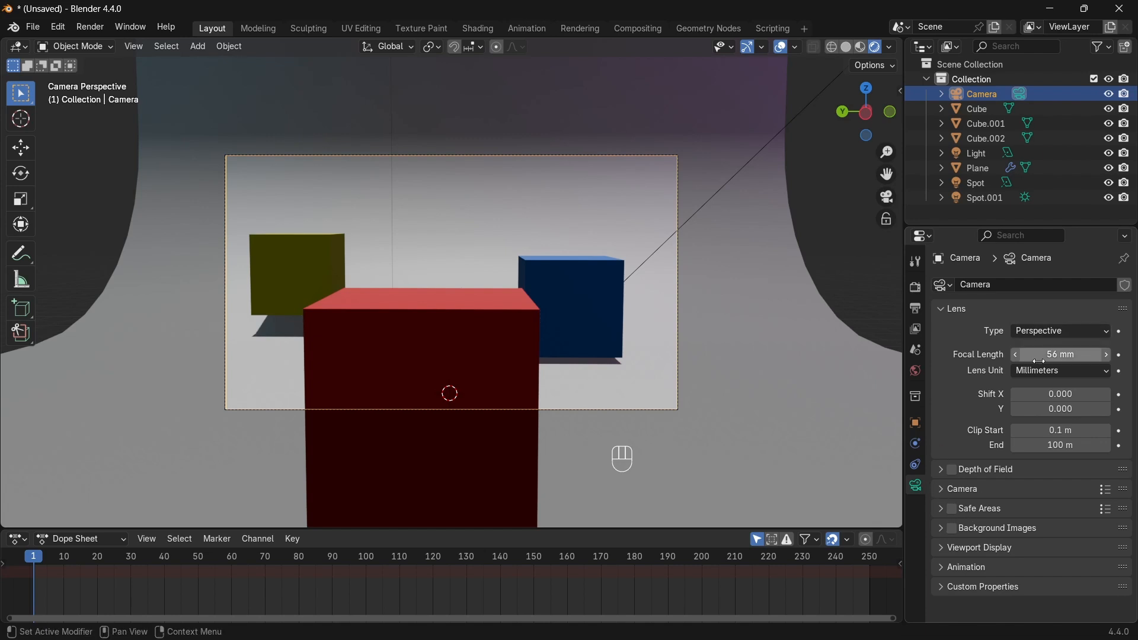
click(943, 471)
scroll(946, 475, down, 4)
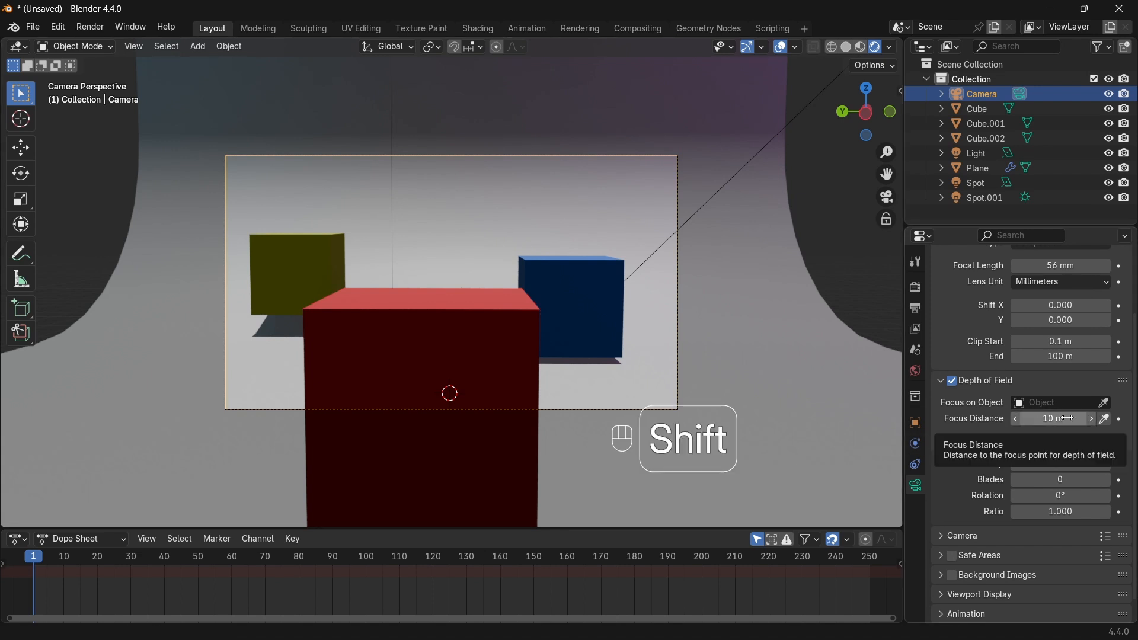
Set the camera's focus distance to 5.4 m and pick the red cube as its focus object.
shift+drag(1069, 418, 1061, 418)
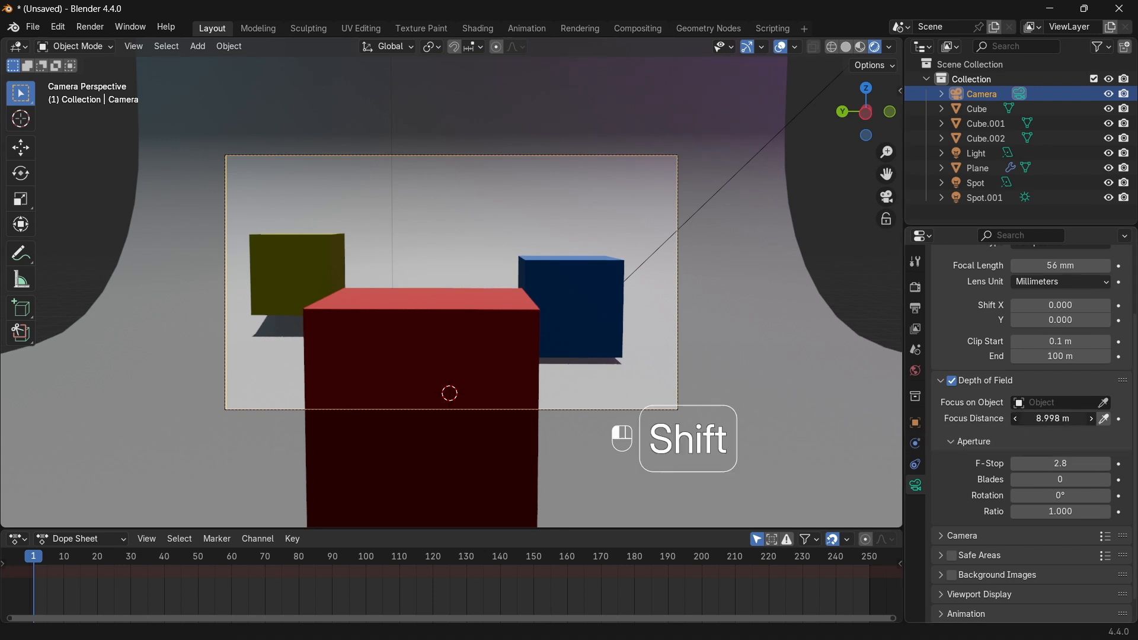
mouse_move(1061, 419)
shift+mouse_down()
mouse_move(1042, 419)
mouse_move(1075, 419)
shift+mouse_up()
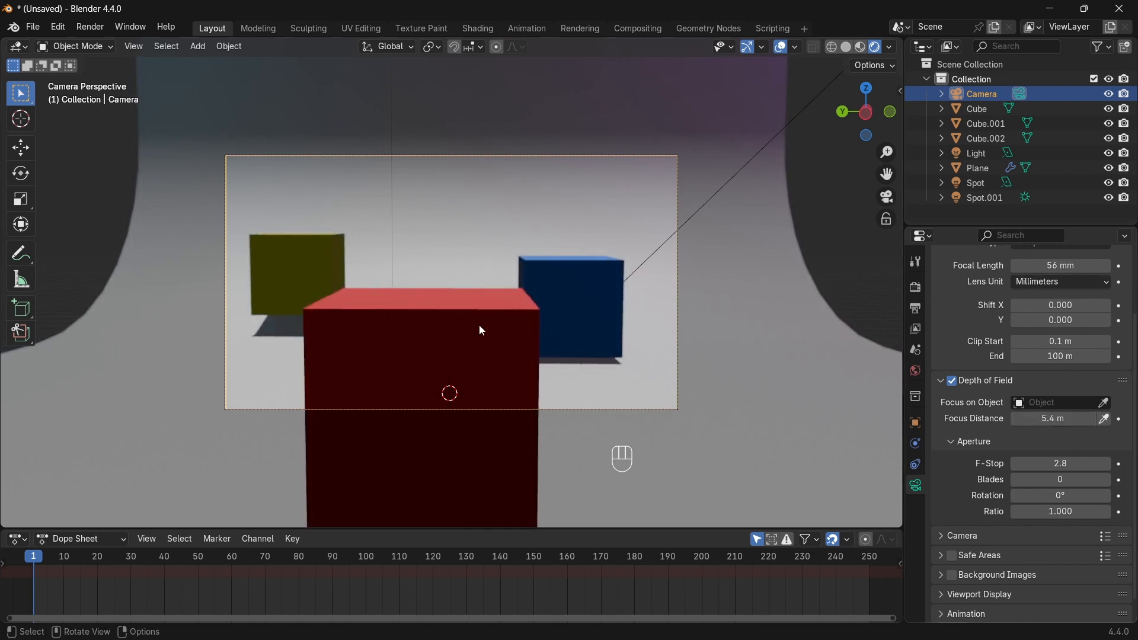
click(1107, 408)
click(419, 323)
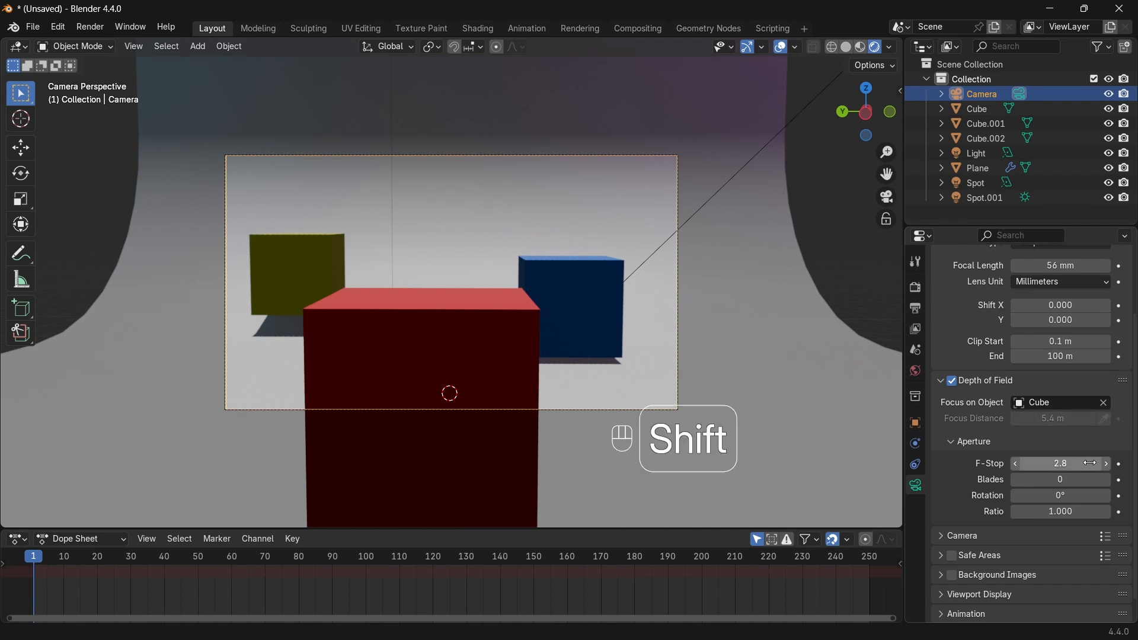
Try an F-Stop of 0.2 for the camera's depth of field, and settle on 1.2.
shift+drag(1074, 464, 1049, 464)
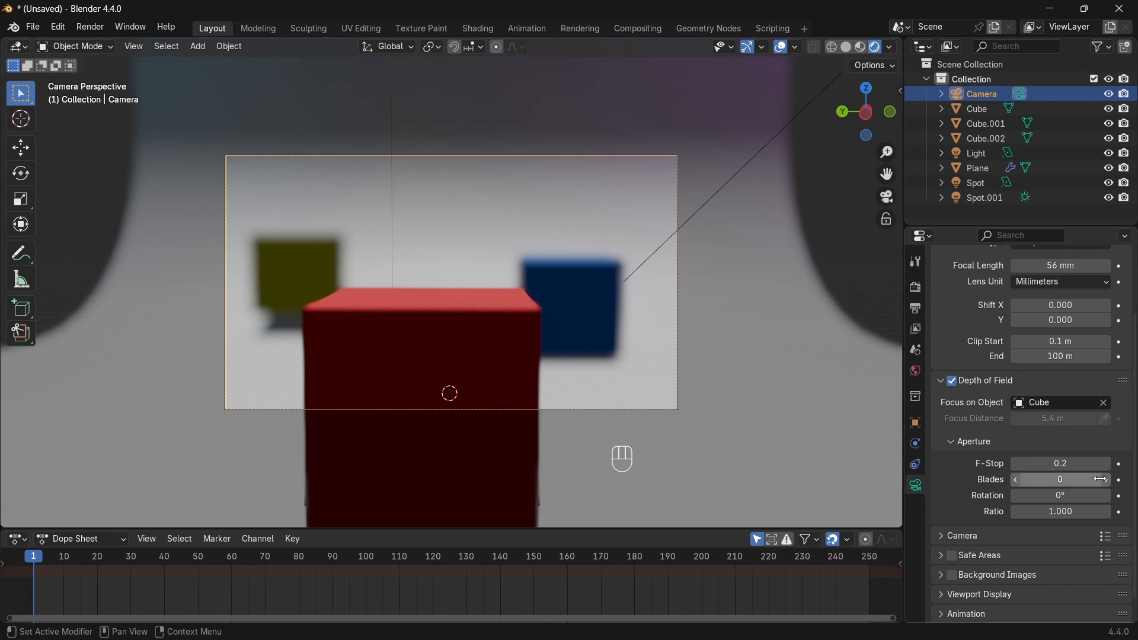
mouse_move(1061, 464)
shift+mouse_down()
mouse_move(1106, 464)
mouse_move(1073, 462)
shift+mouse_up()
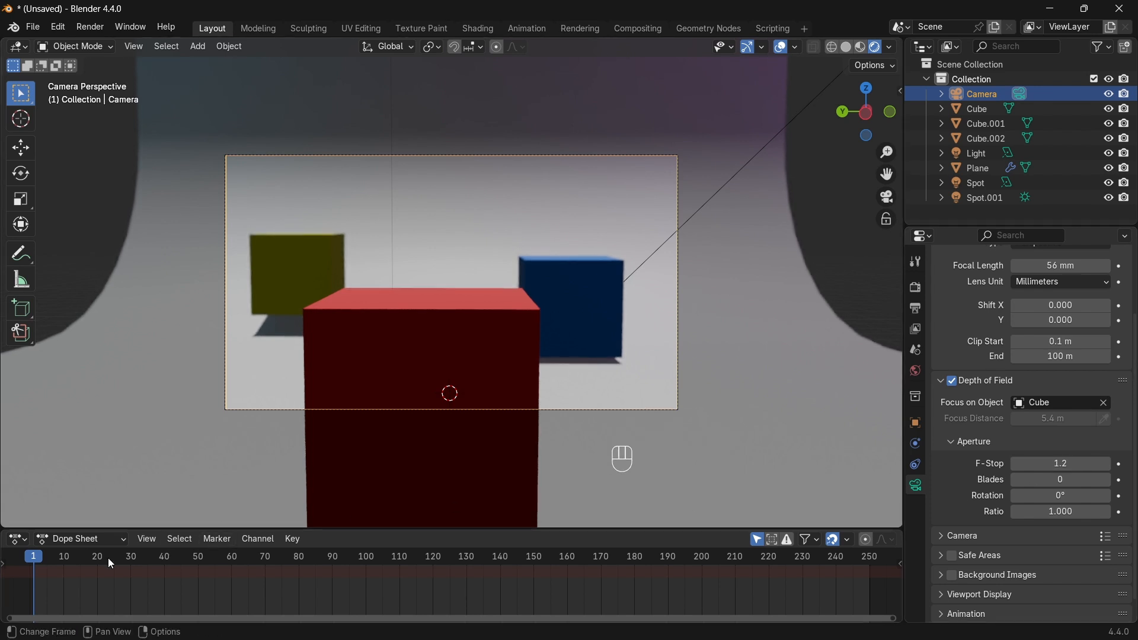
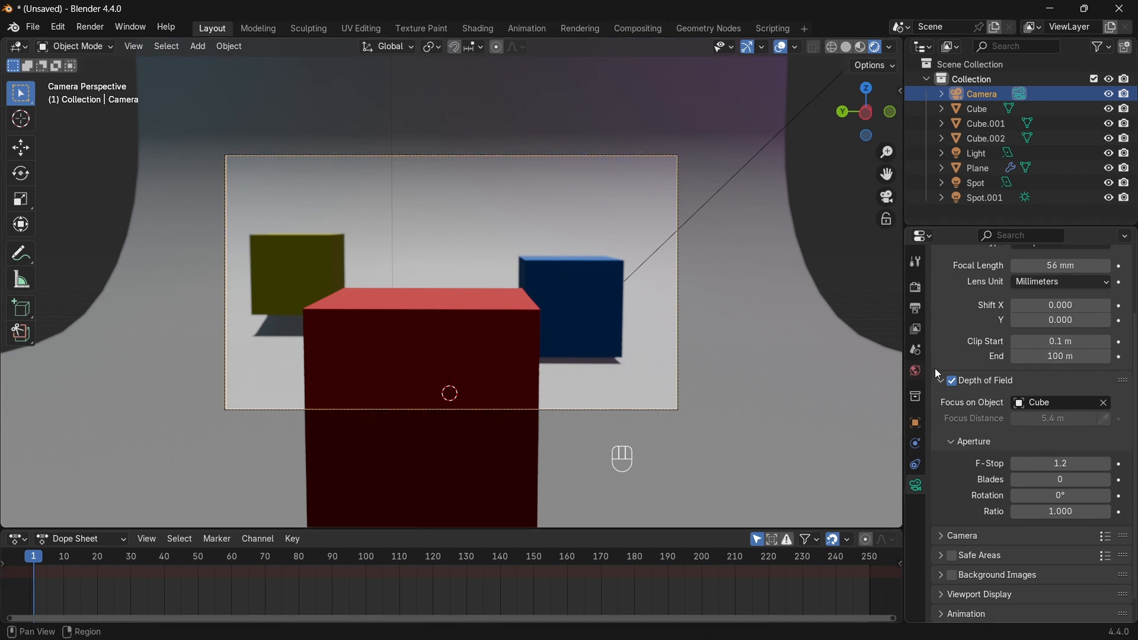
scroll(995, 486, up, 5)
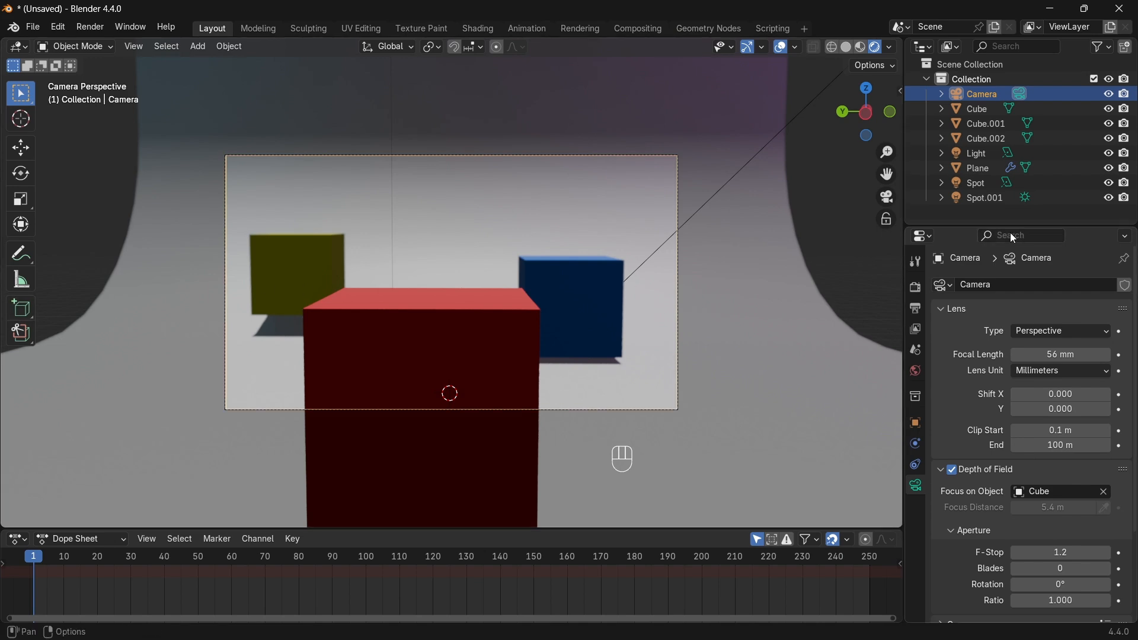
Select the backdrop, cubes, lights and camera, and delete them all from the scene.
middle_drag(439, 304, 446, 331)
scroll(427, 332, down, 6)
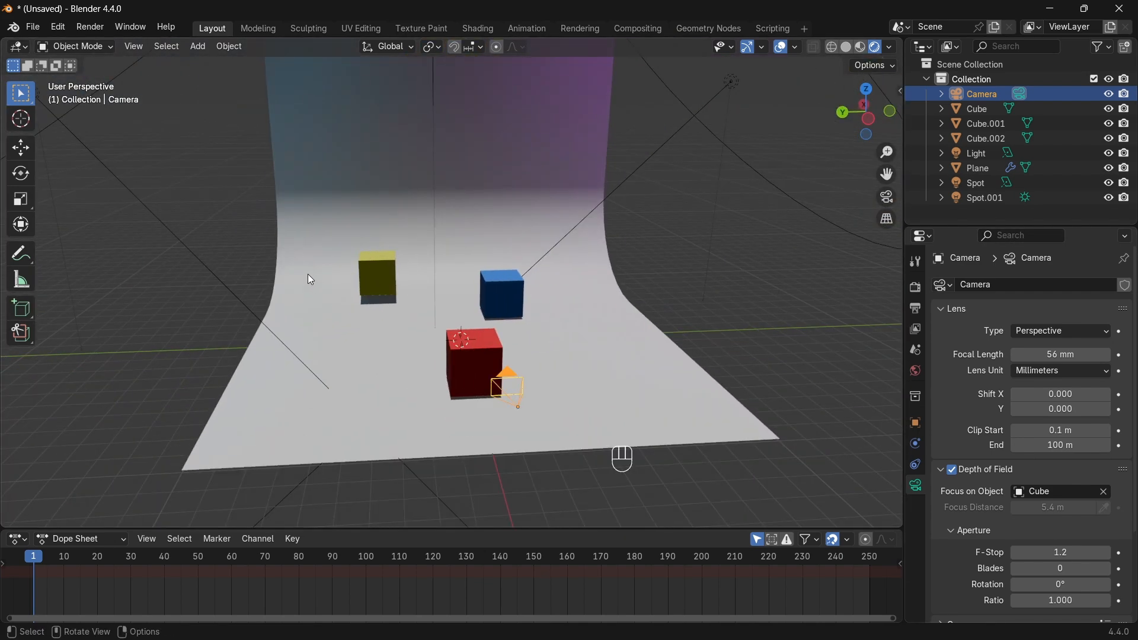
scroll(309, 240, down, 2)
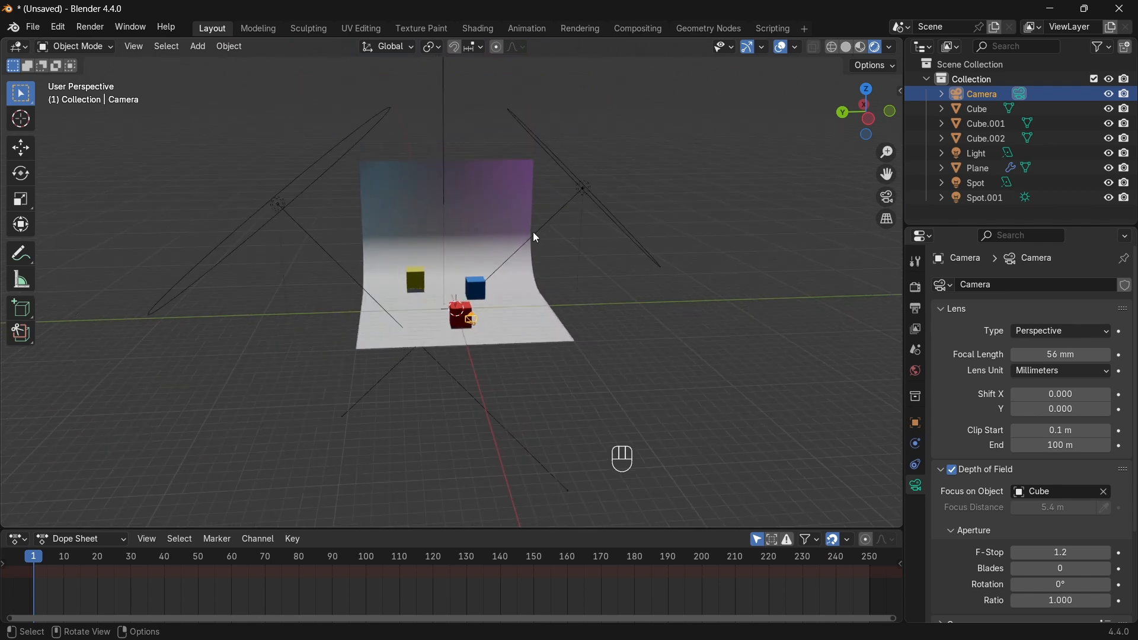
middle_drag(562, 352, 577, 311)
drag(214, 60, 758, 401)
key(x)
click(448, 303)
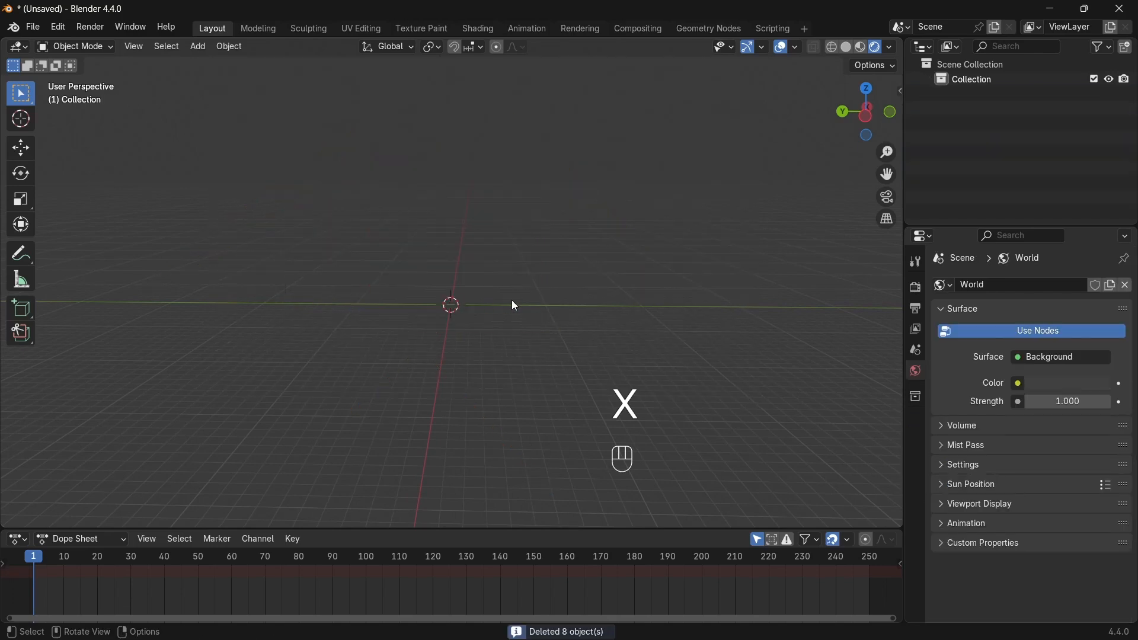
Turn off Scene World in the viewport shading to look around the HDRI environment, and turn it back on.
click(891, 47)
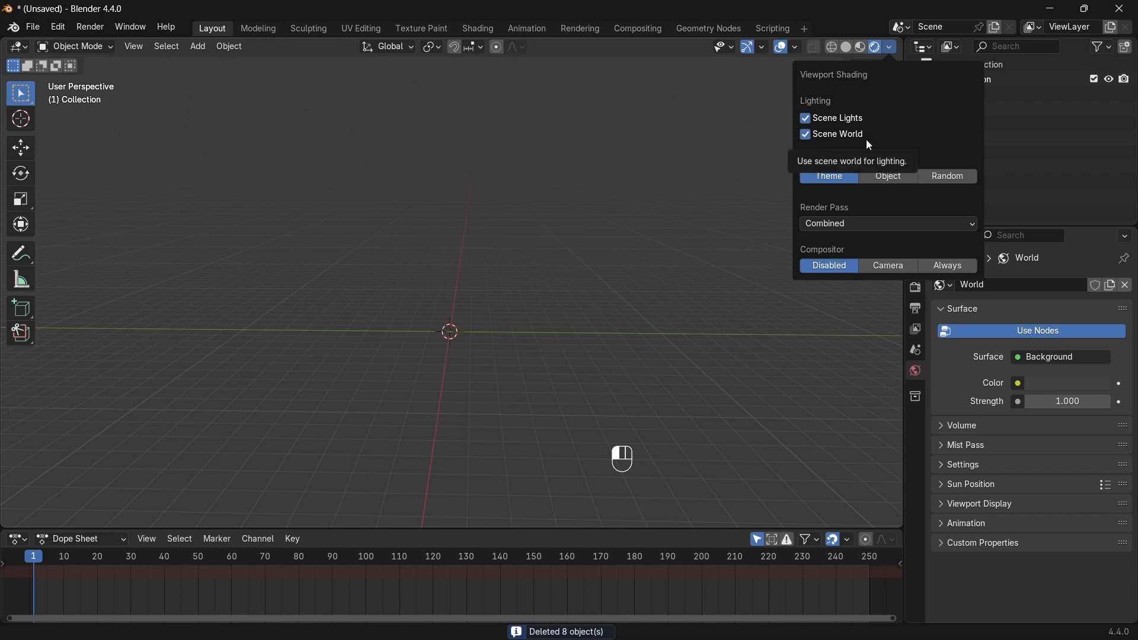
click(807, 134)
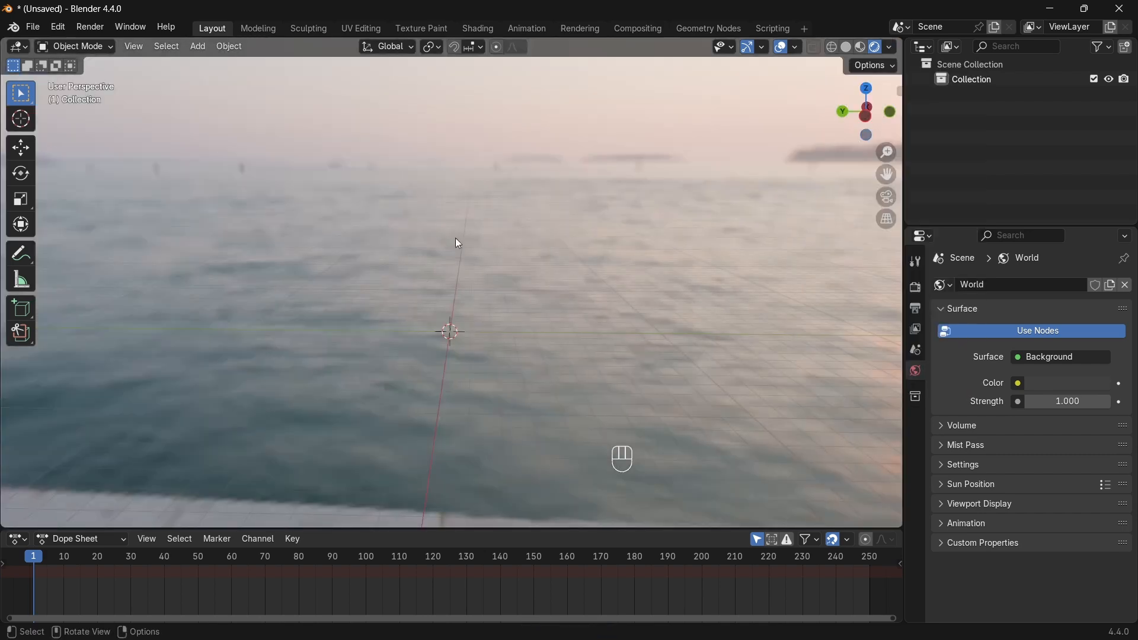
middle_drag(459, 243, 899, 220)
click(890, 48)
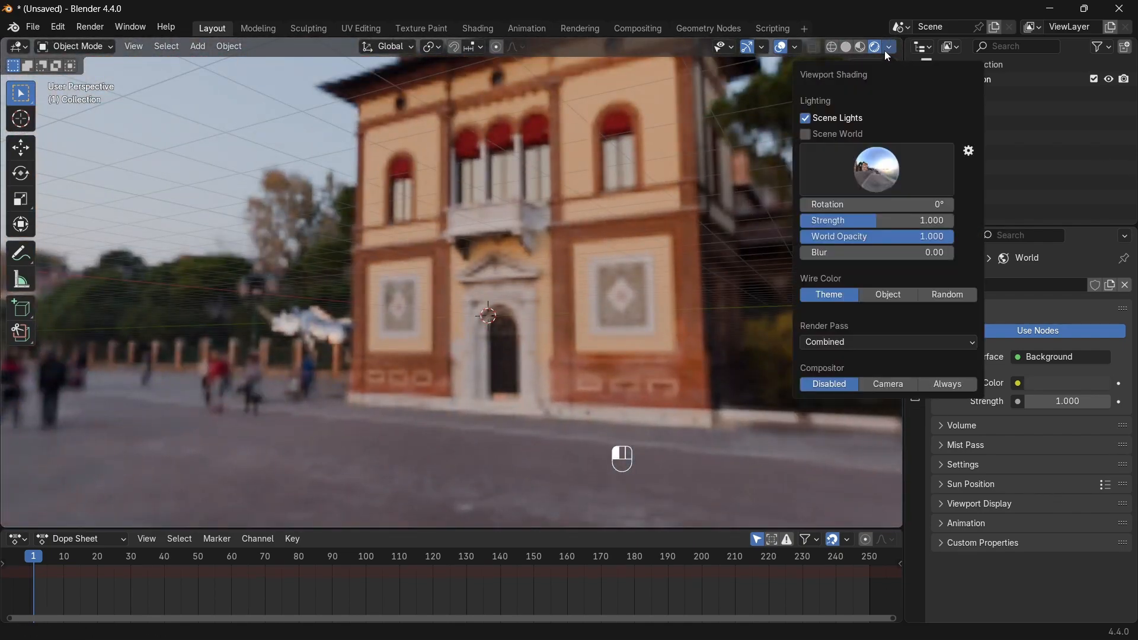
click(805, 132)
Add a plane mesh and scale it by 20 in Edit Mode, returning to Object Mode.
mouse_move(332, 284)
middle_down()
mouse_move(270, 284)
mouse_move(348, 292)
mouse_move(364, 267)
middle_up()
key(shift+a)
mouse_move(315, 85)
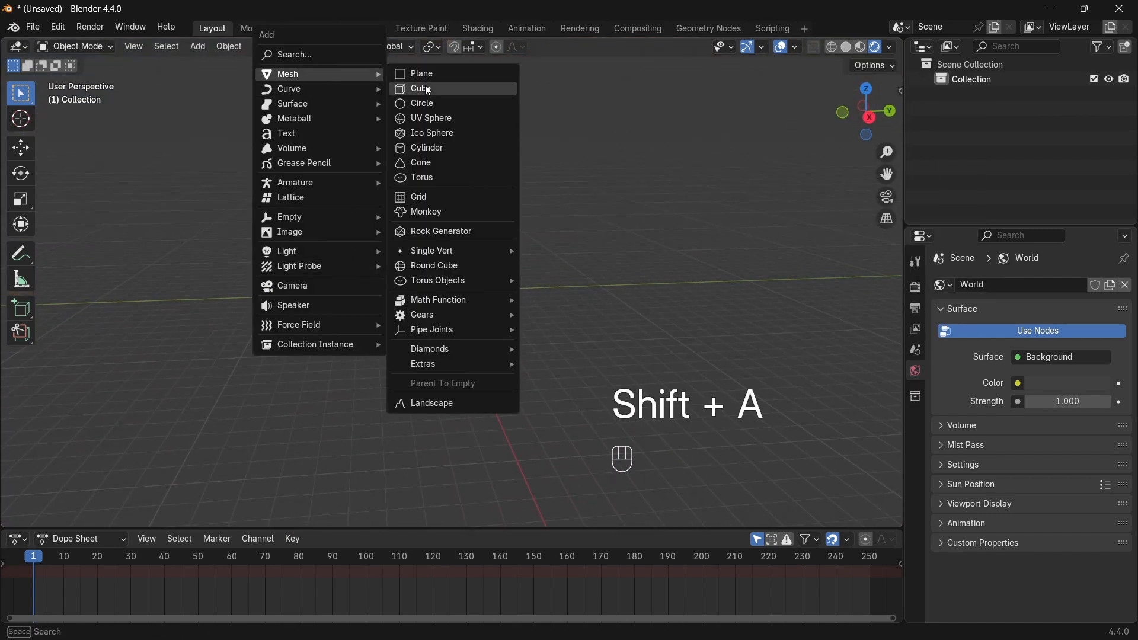
click(441, 74)
key(Tab)
key(s)
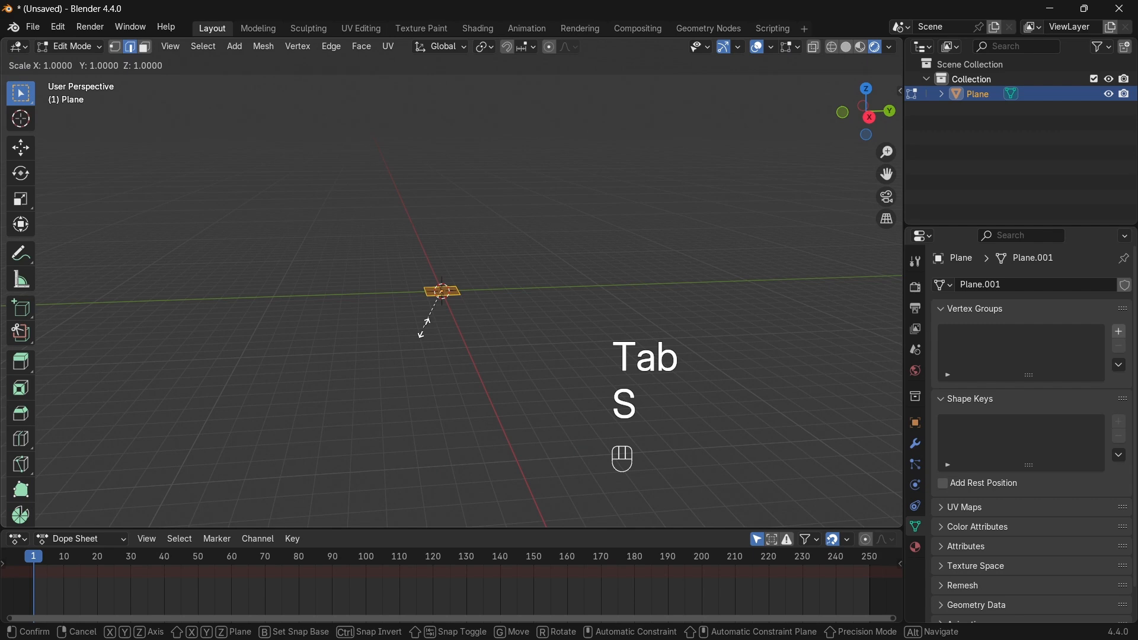
key(KP_2)
key(KP_0)
key(Return)
key(Tab)
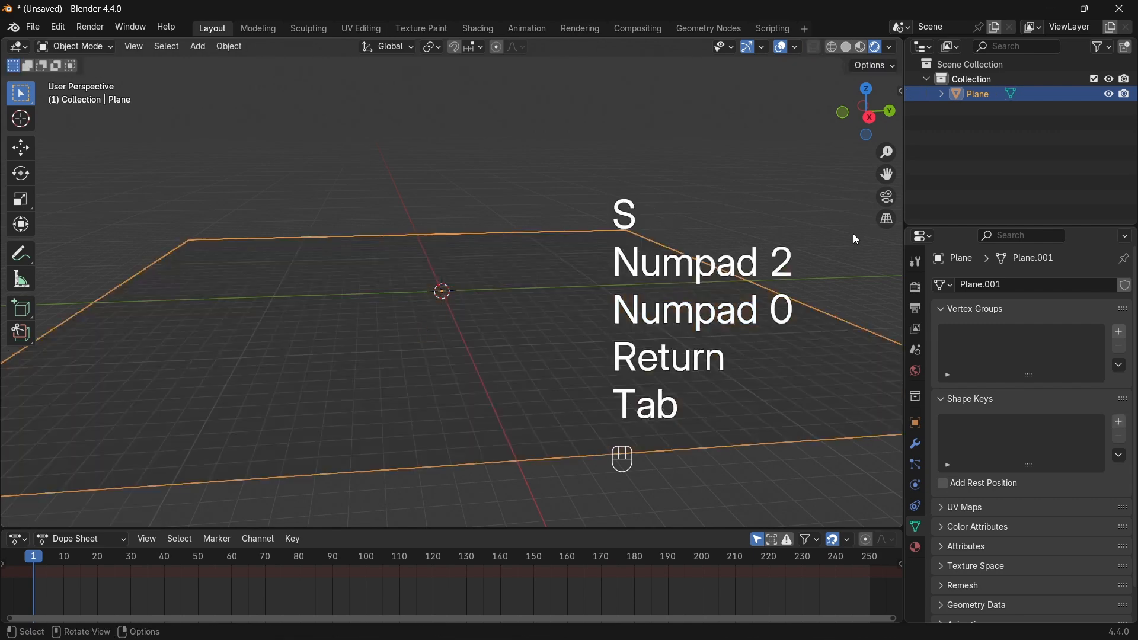
Move the plane 1 m up along the global Z axis.
key(g)
key(z)
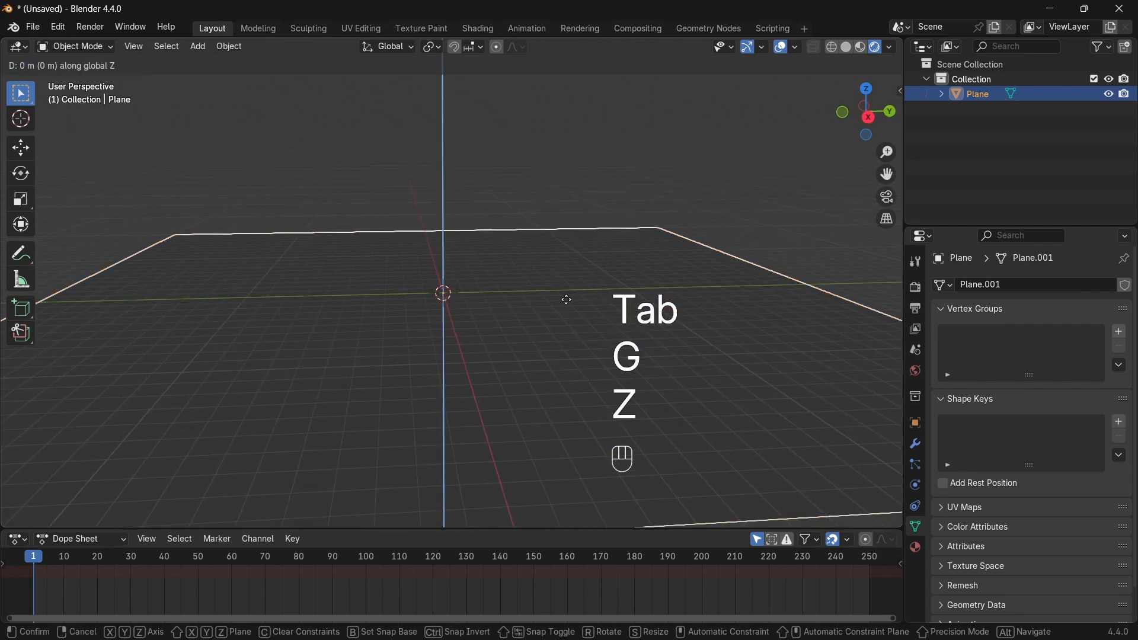
key(KP_1)
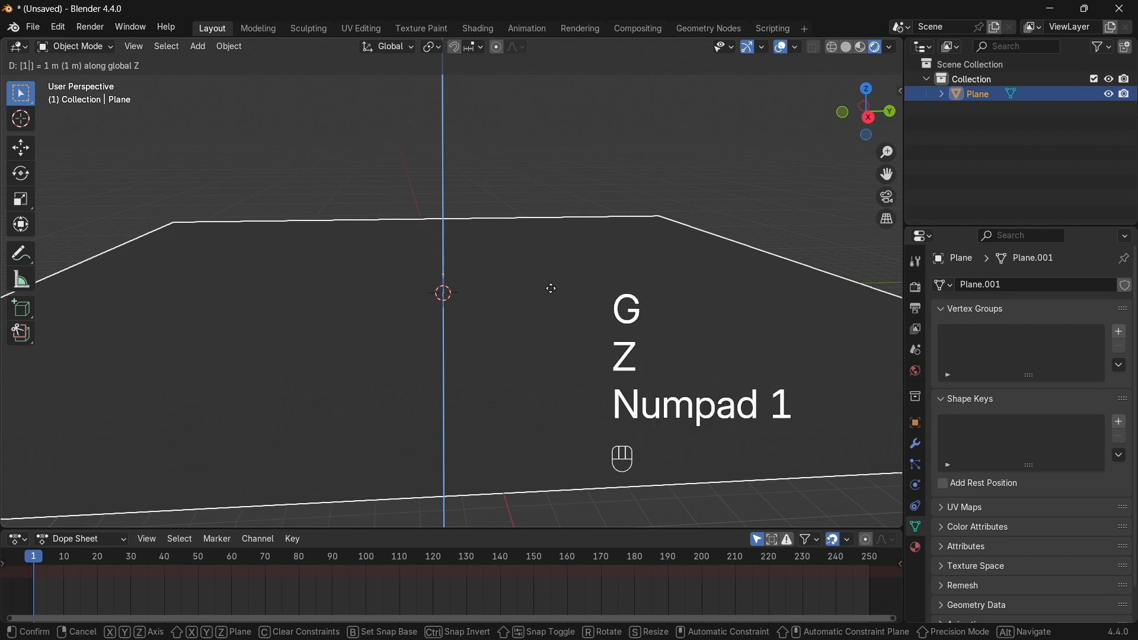
key(Return)
Try to set the plane's origin to the 3D cursor, and set the selected plane's origin to its geometry.
middle_drag(551, 291, 561, 356)
click(521, 183)
right_click(525, 391)
mouse_move(528, 402)
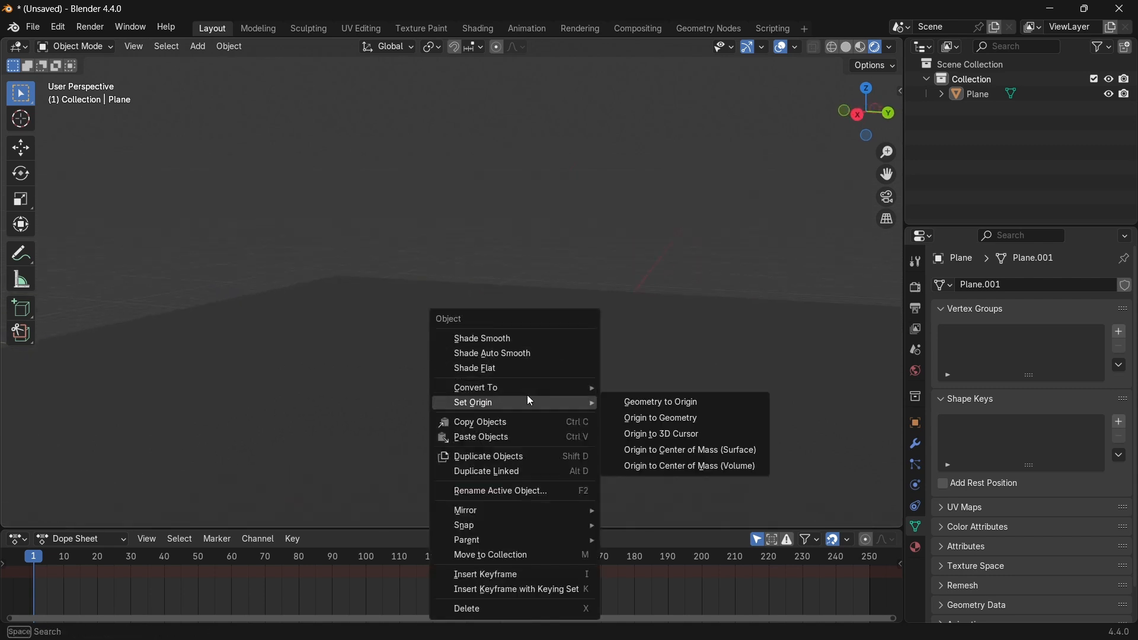
click(696, 433)
shift+middle_drag(693, 427, 584, 415)
click(588, 344)
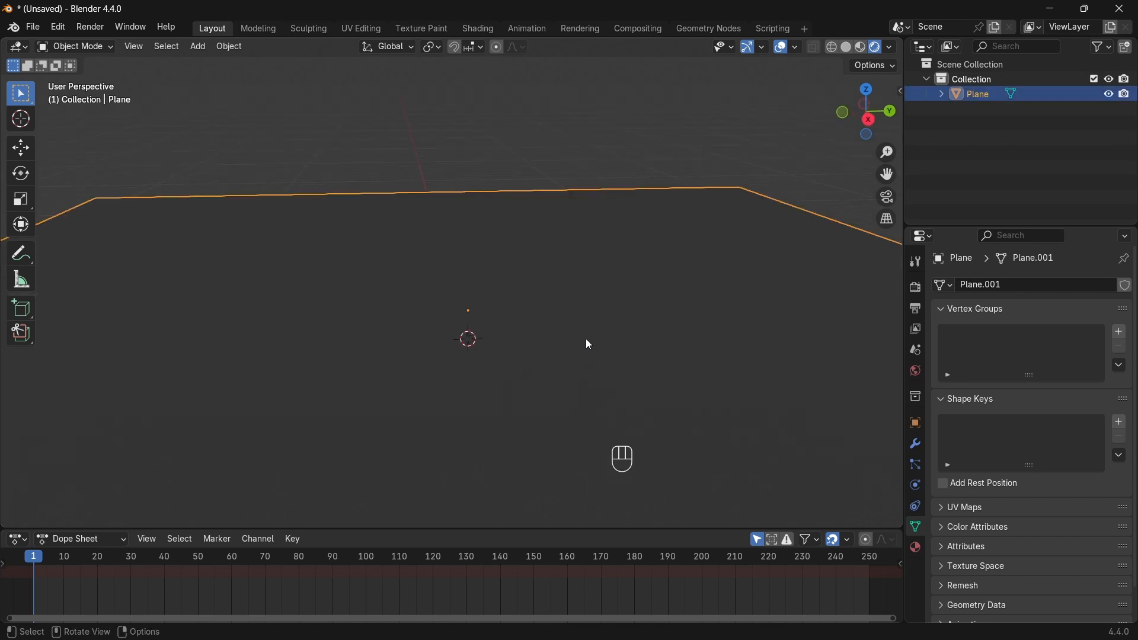
right_click(624, 231)
mouse_move(624, 231)
click(741, 253)
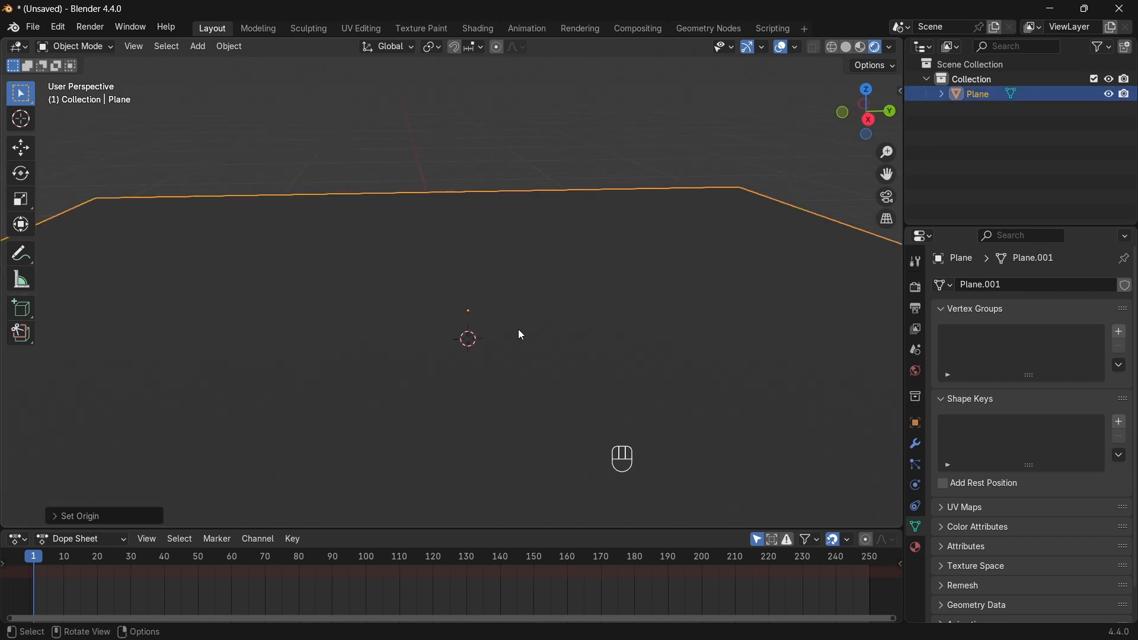
middle_drag(521, 335, 537, 314)
click(503, 258)
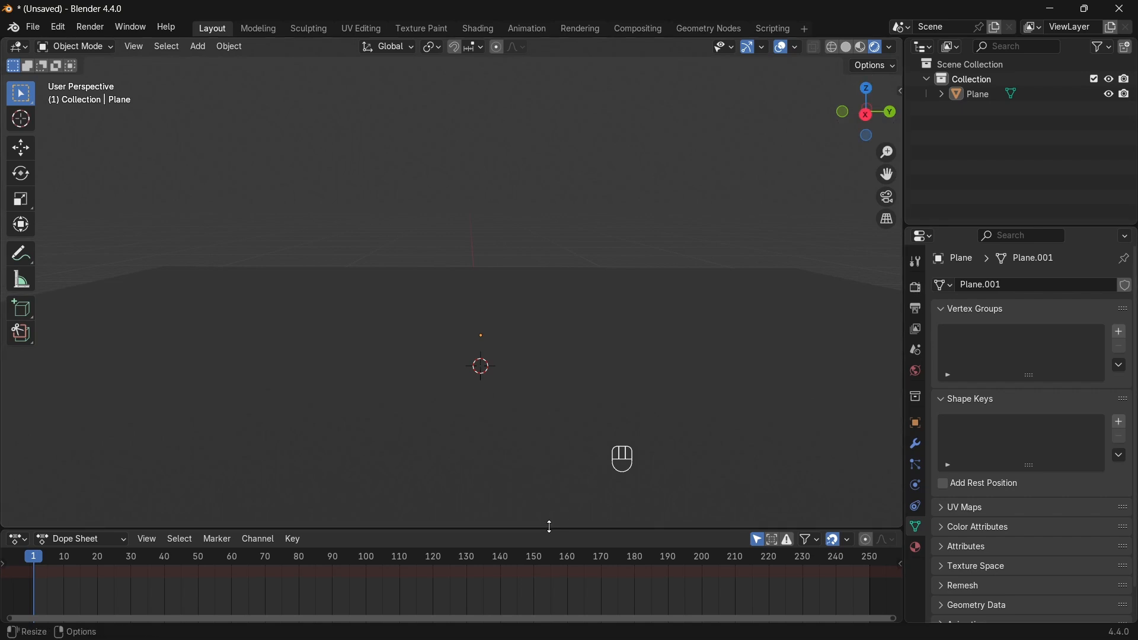
Enlarge the Dope Sheet area and examine the selected plane's transform values and object properties.
drag(549, 529, 580, 415)
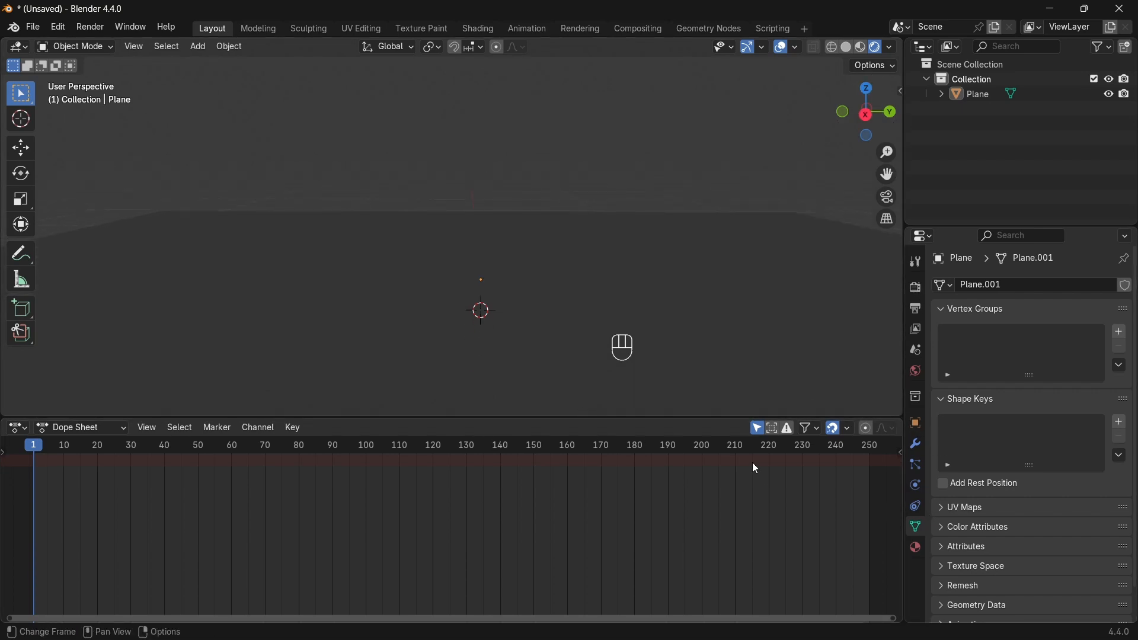
click(917, 424)
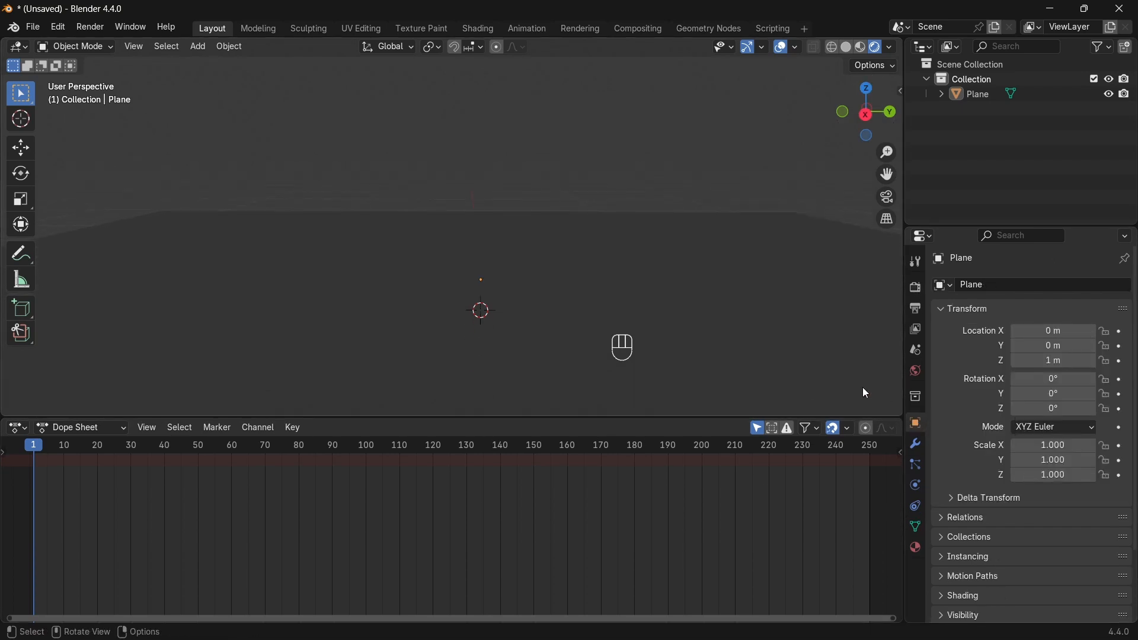
click(727, 293)
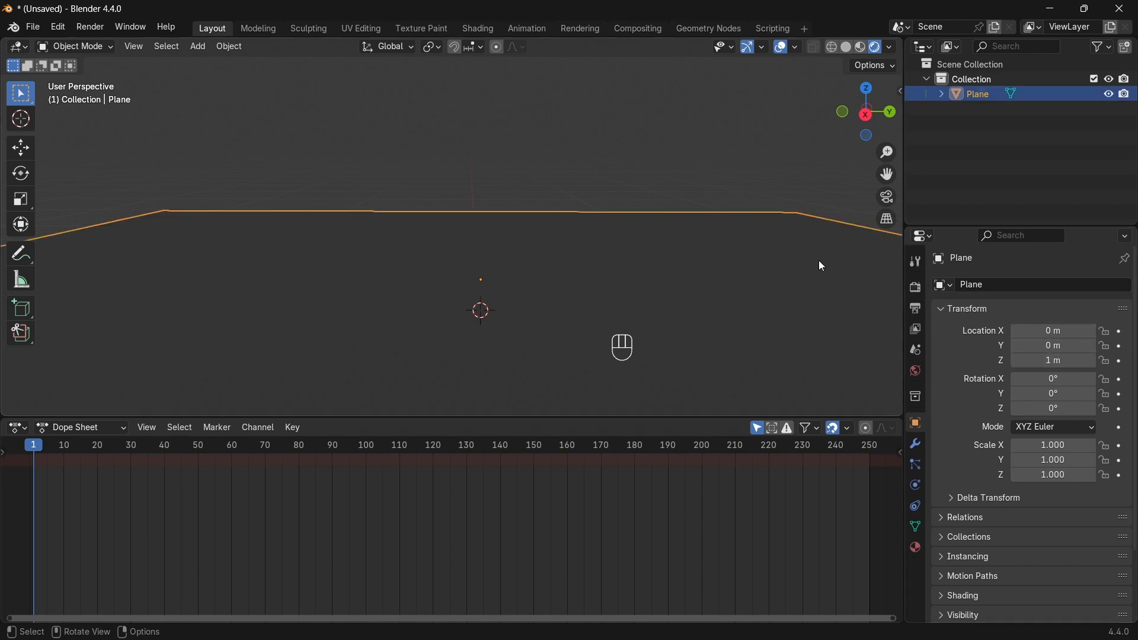
key(n)
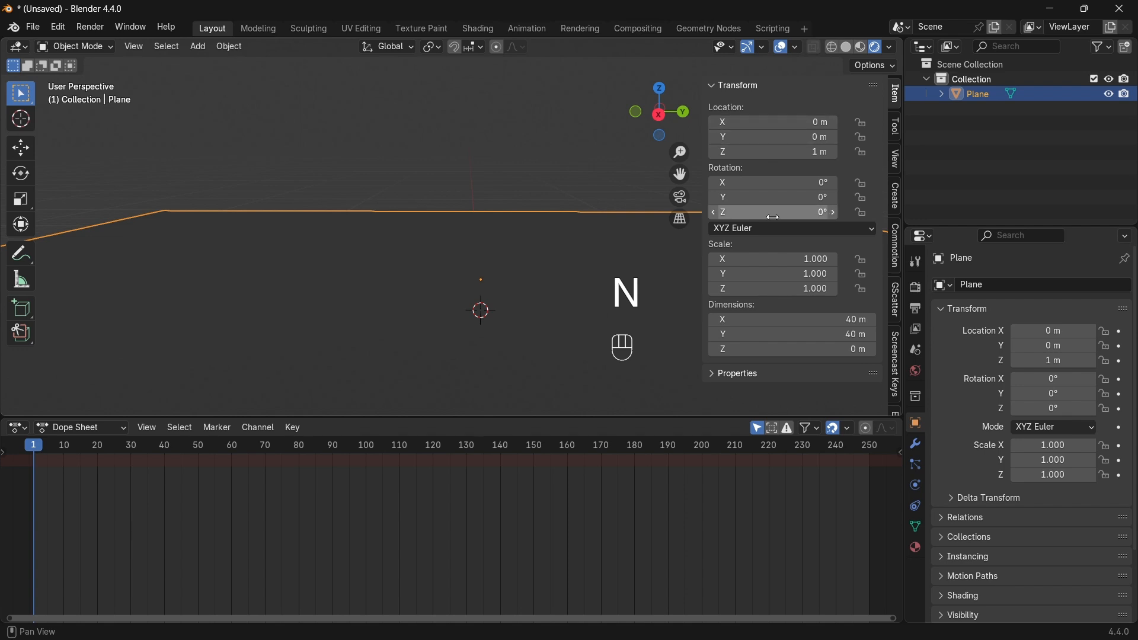
key(n)
key(n)
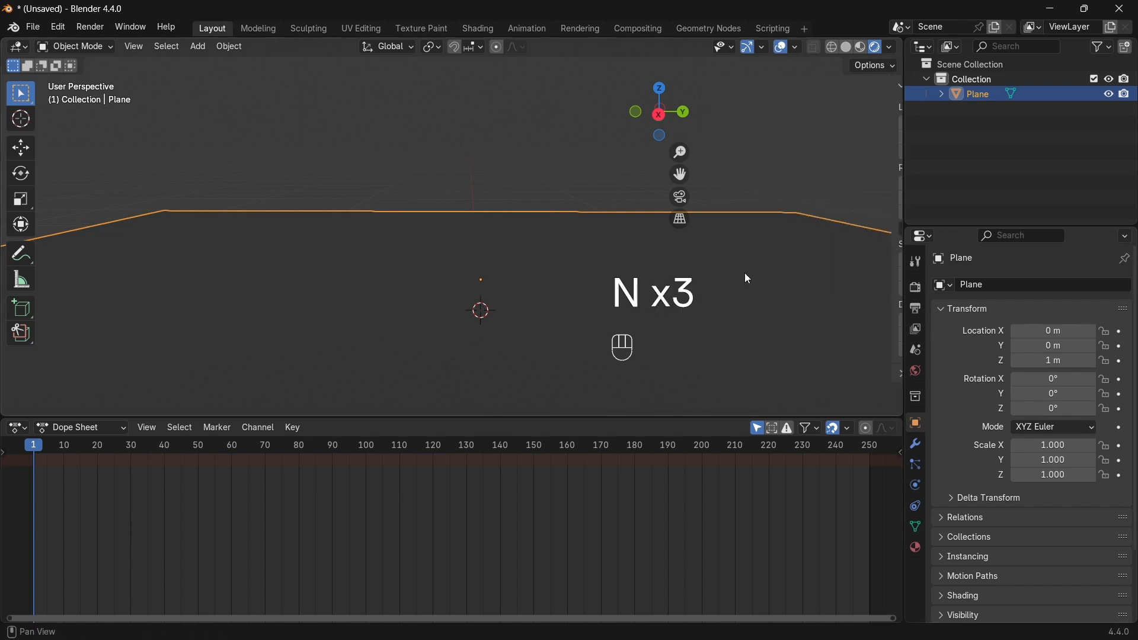
scroll(960, 525, down, 3)
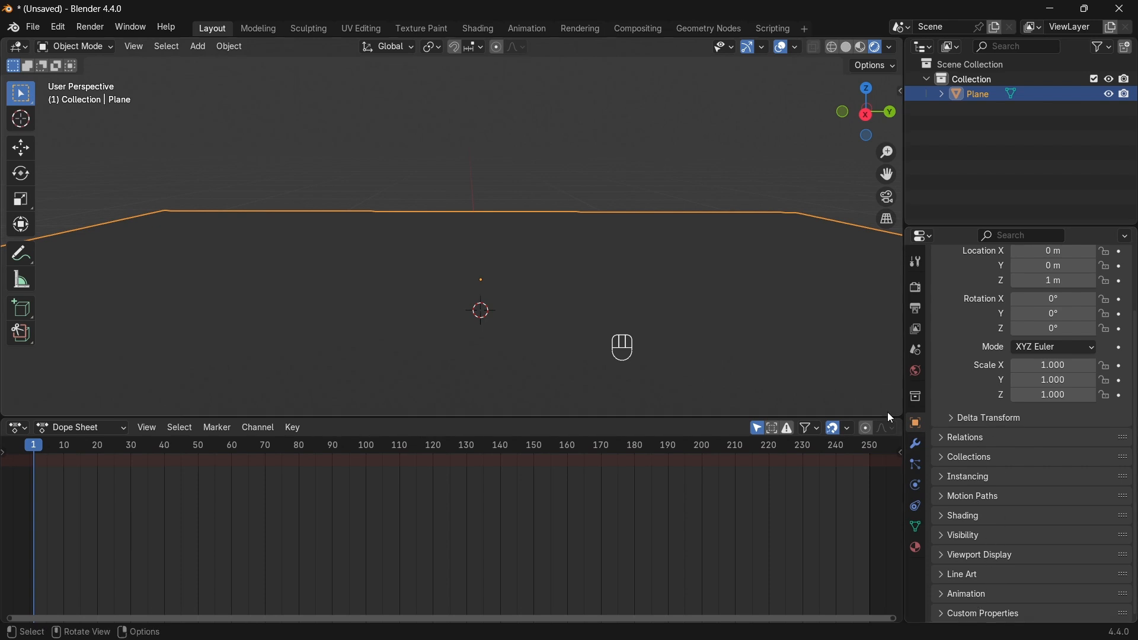
Examine the available modifier categories, the plane's mesh data and material properties, and the world's surface settings.
click(916, 444)
click(1002, 287)
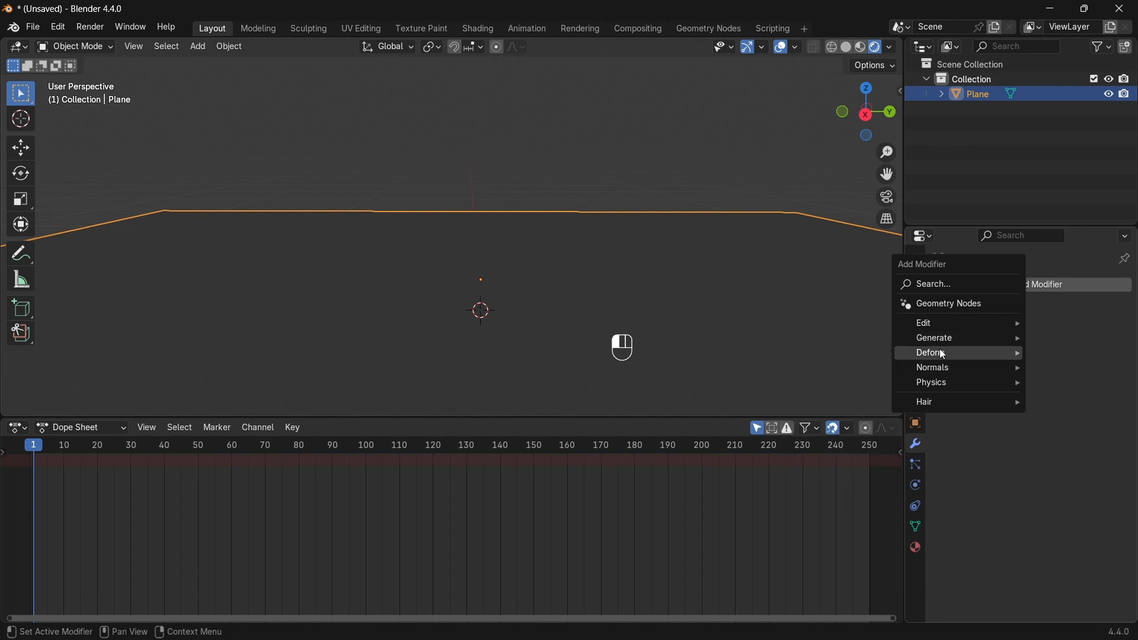
click(920, 430)
click(916, 444)
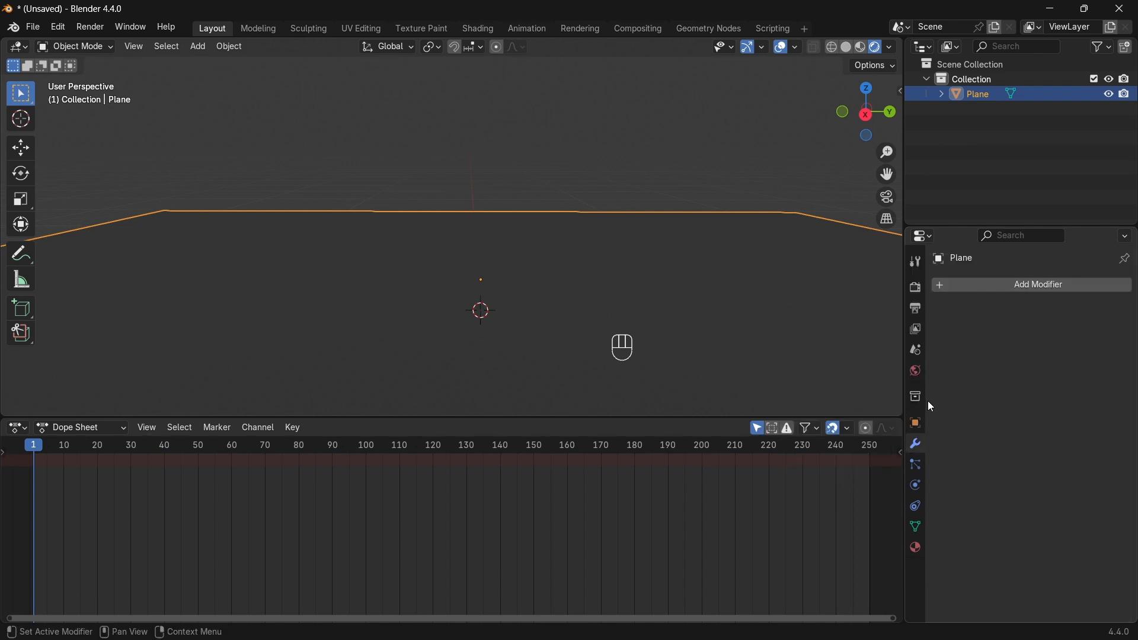
click(978, 285)
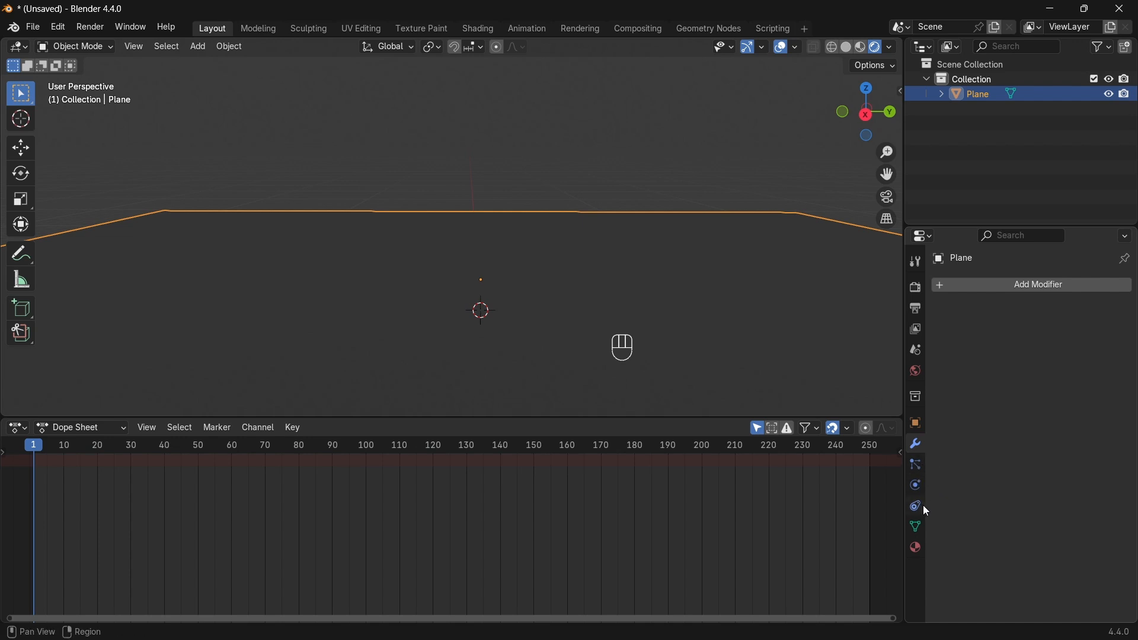
click(920, 529)
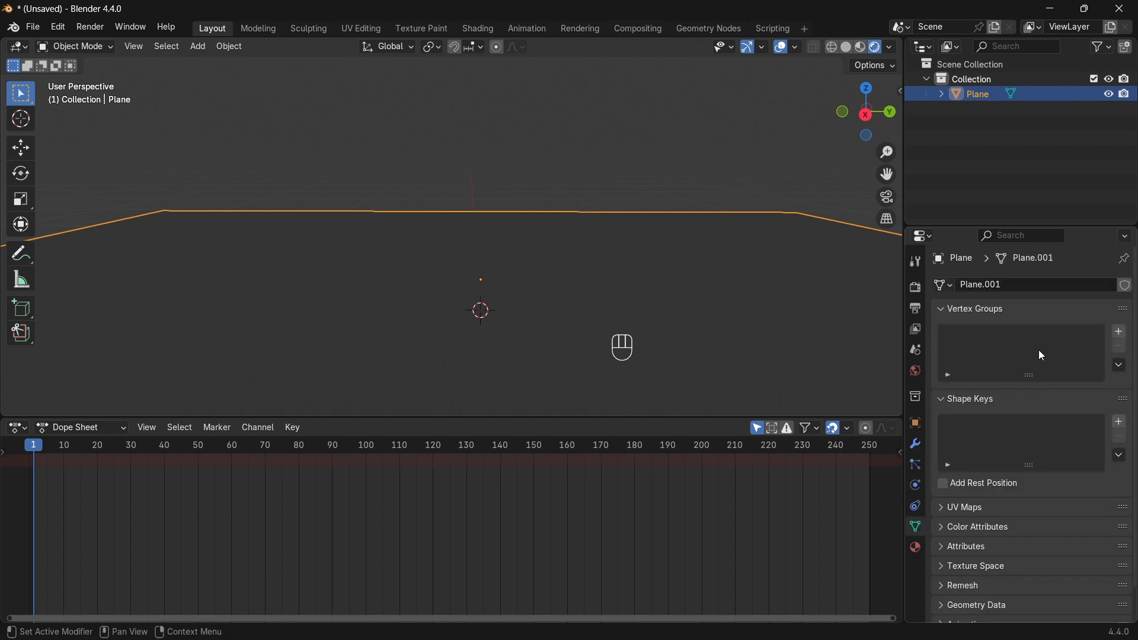
click(917, 549)
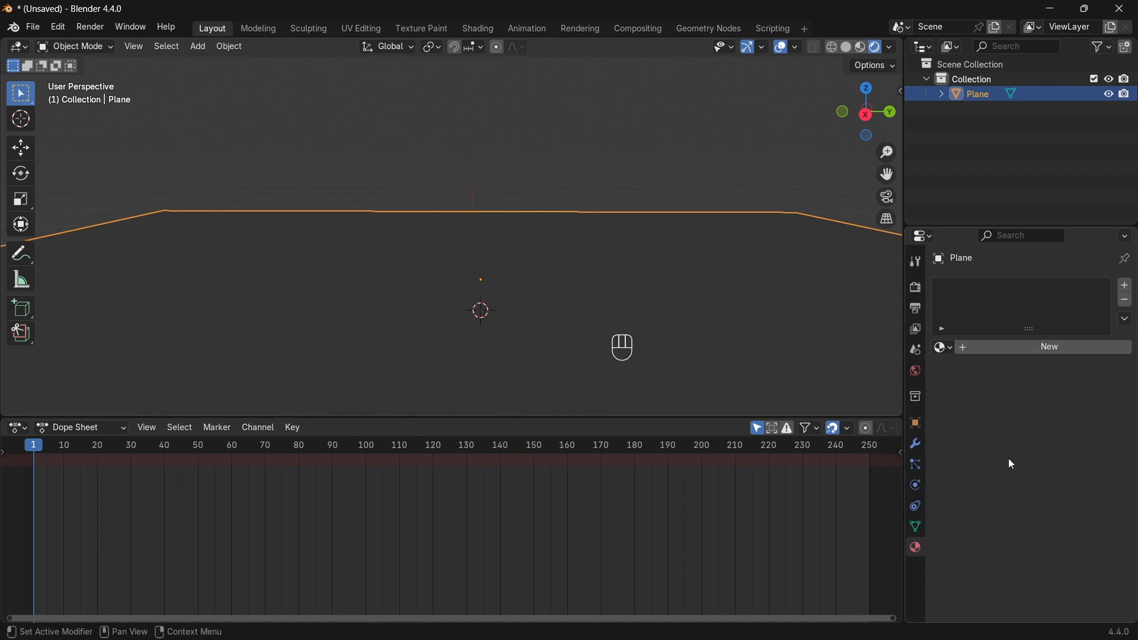
click(918, 373)
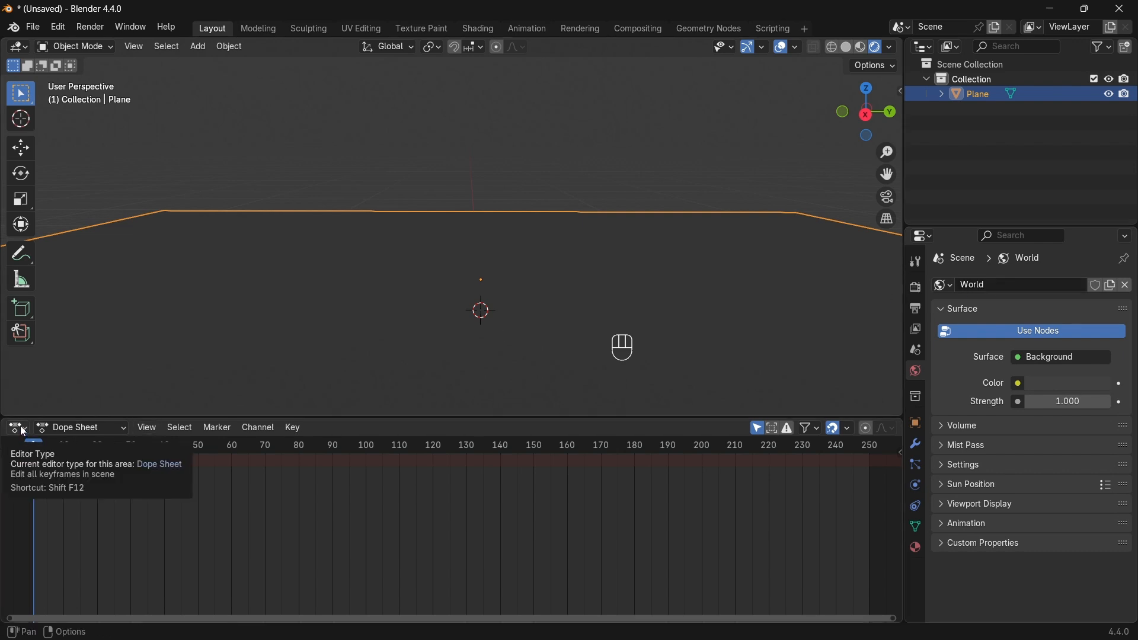
Turn the Dope Sheet area into an enlarged Shader Editor and set its shader type to World.
click(19, 429)
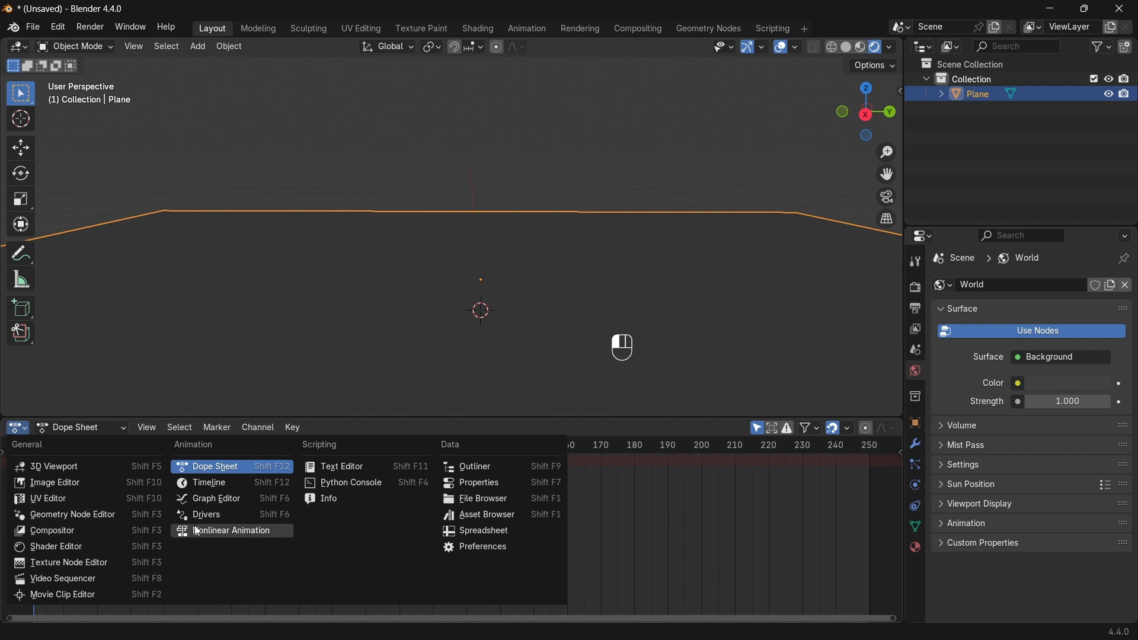
click(48, 548)
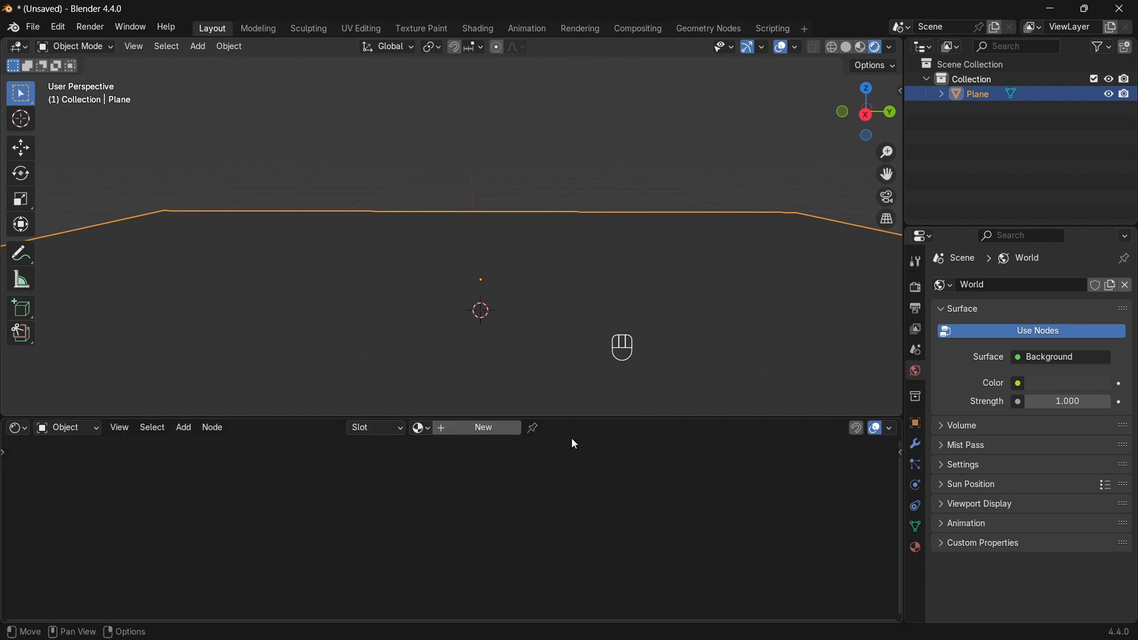
drag(567, 415, 579, 356)
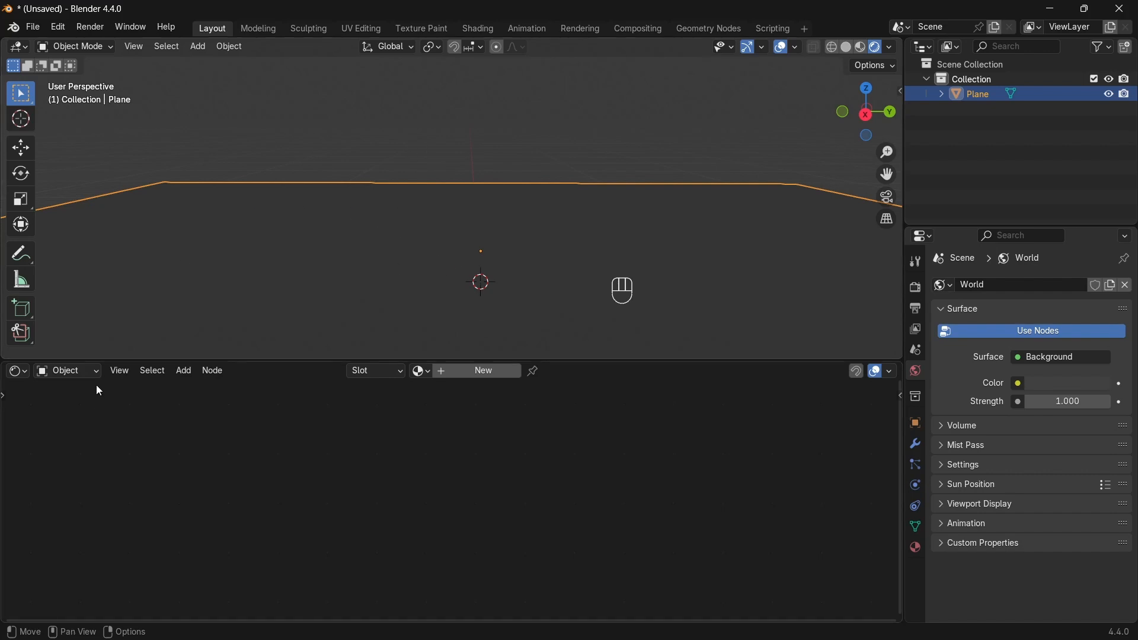
click(60, 371)
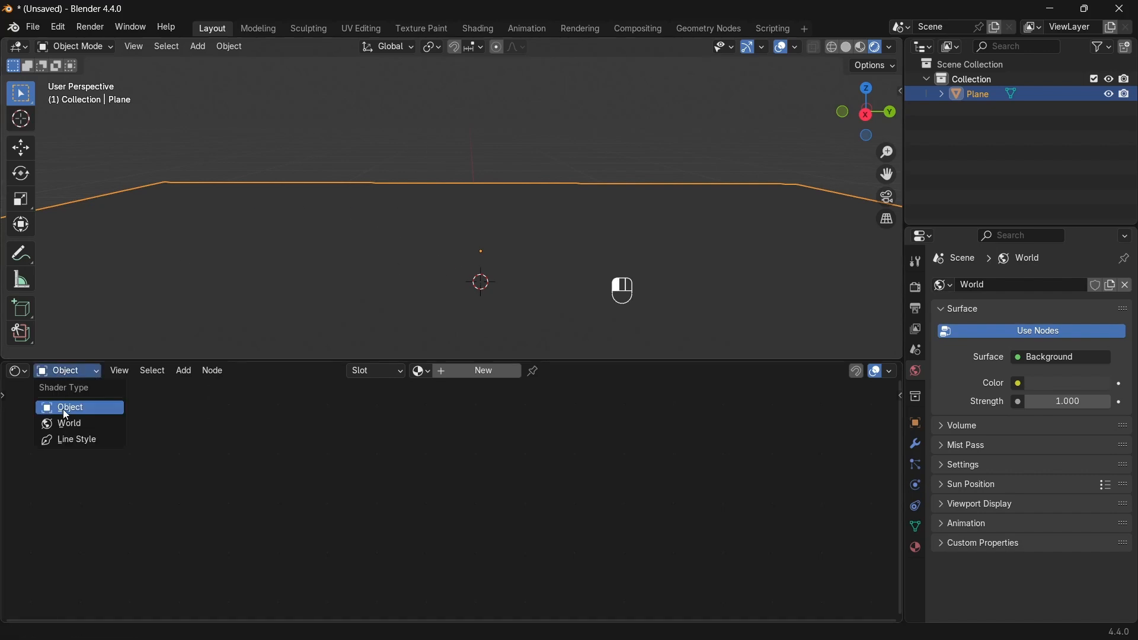
click(62, 424)
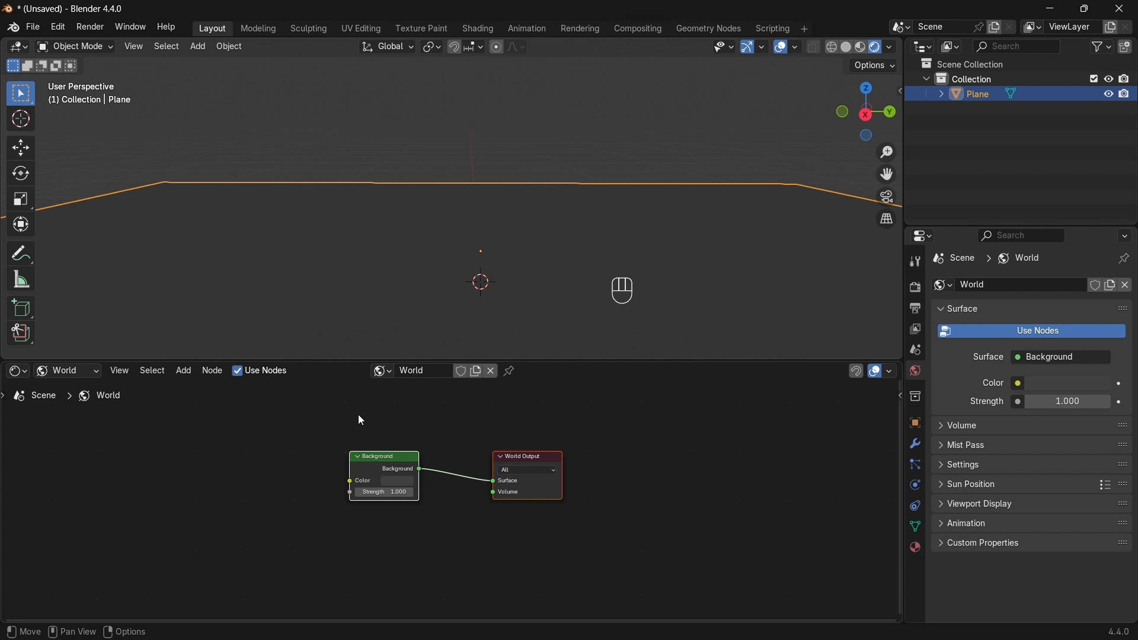
click(517, 541)
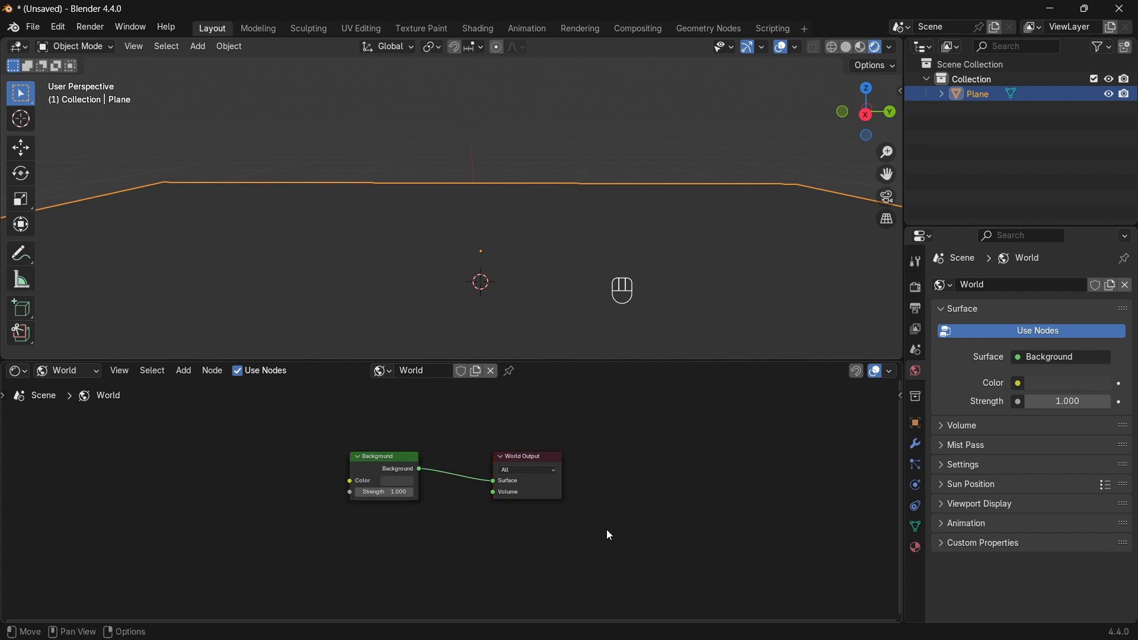
Set the world surface color to dark red (#400005FF), and recolor it dark green in the Background node.
click(1064, 388)
drag(1028, 204, 1033, 259)
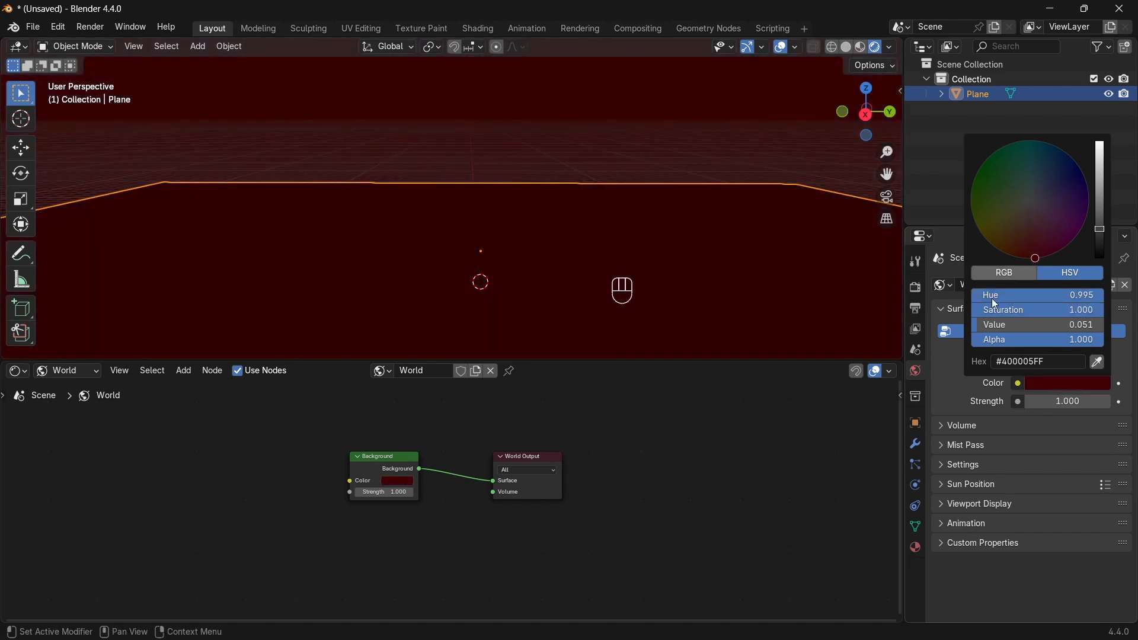
scroll(364, 532, up, 4)
middle_drag(363, 532, 451, 533)
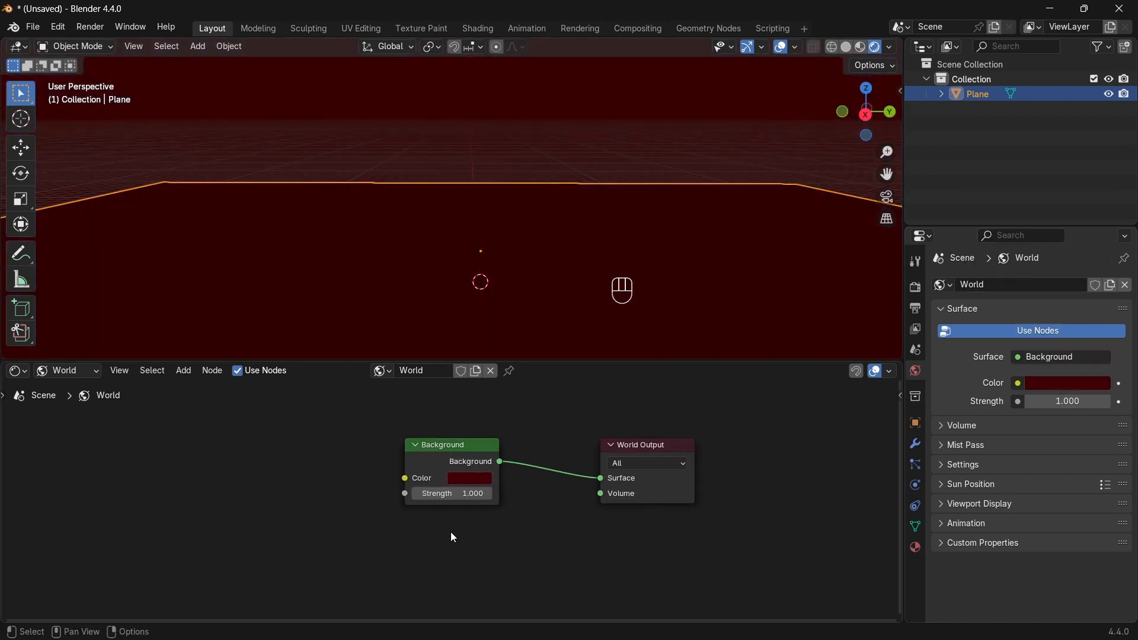
click(457, 479)
drag(506, 341, 473, 270)
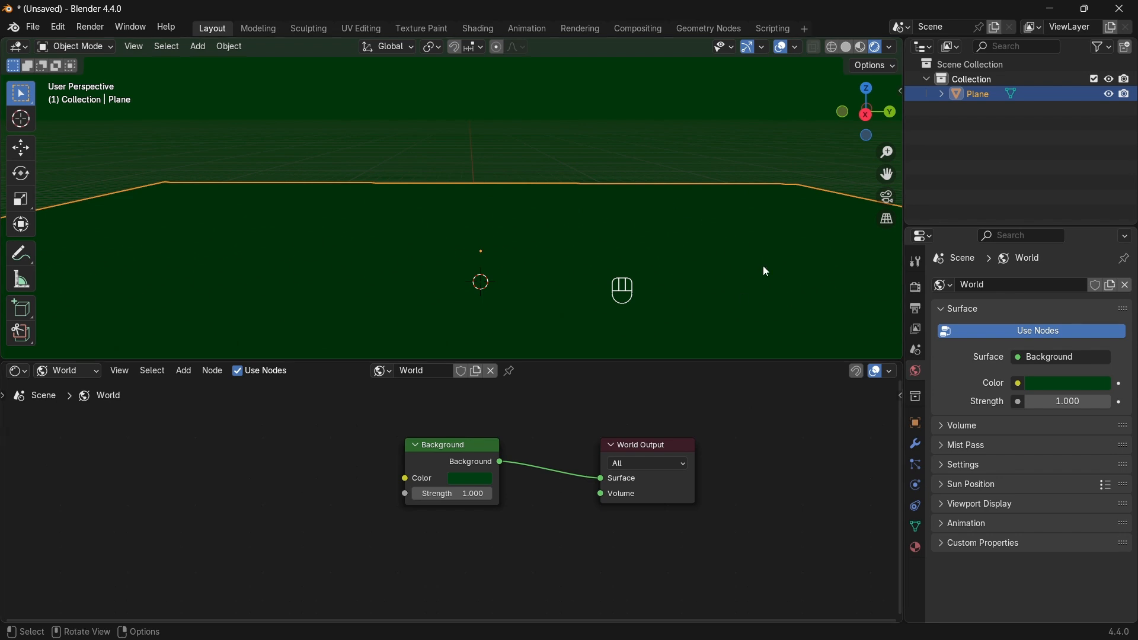
Raise the Background node and widen the gap between it and the World Output node.
drag(423, 447, 445, 426)
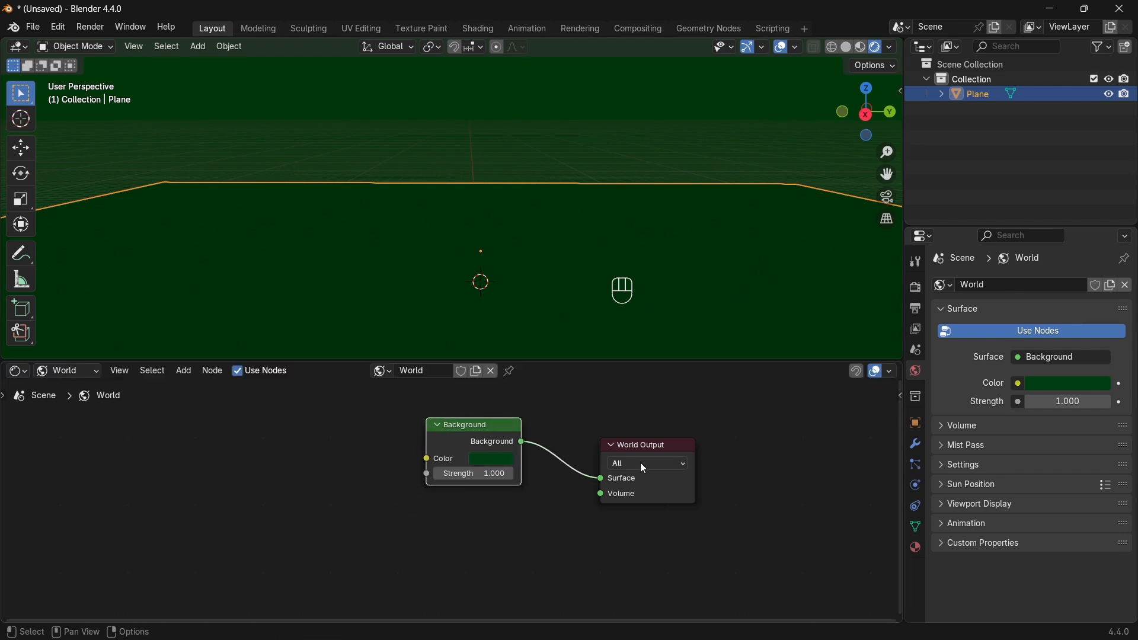
drag(644, 468, 651, 469)
drag(482, 439, 454, 440)
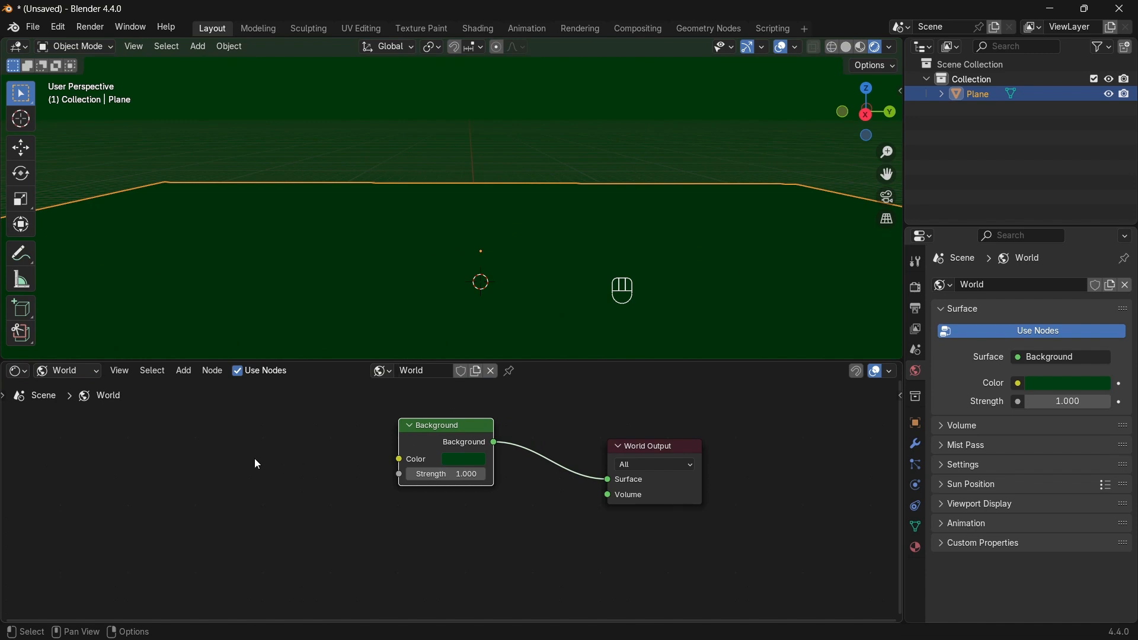
Add a Noise Texture node beside the Background node and preview its Fac output on the World Output's Surface input.
key(shift+a)
mouse_move(199, 476)
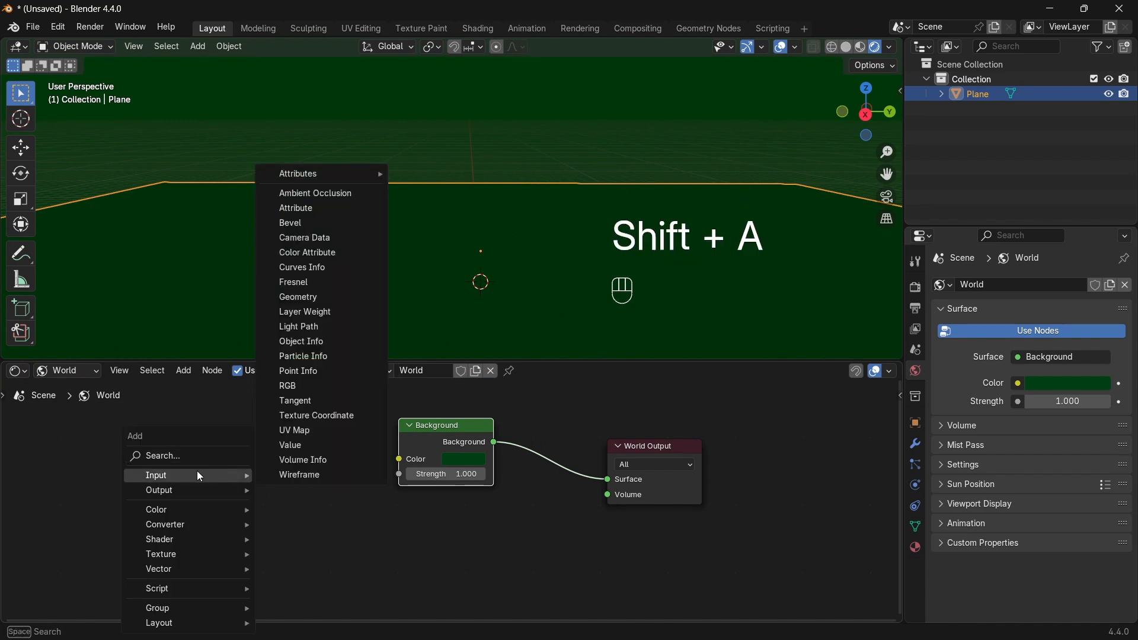
mouse_move(171, 544)
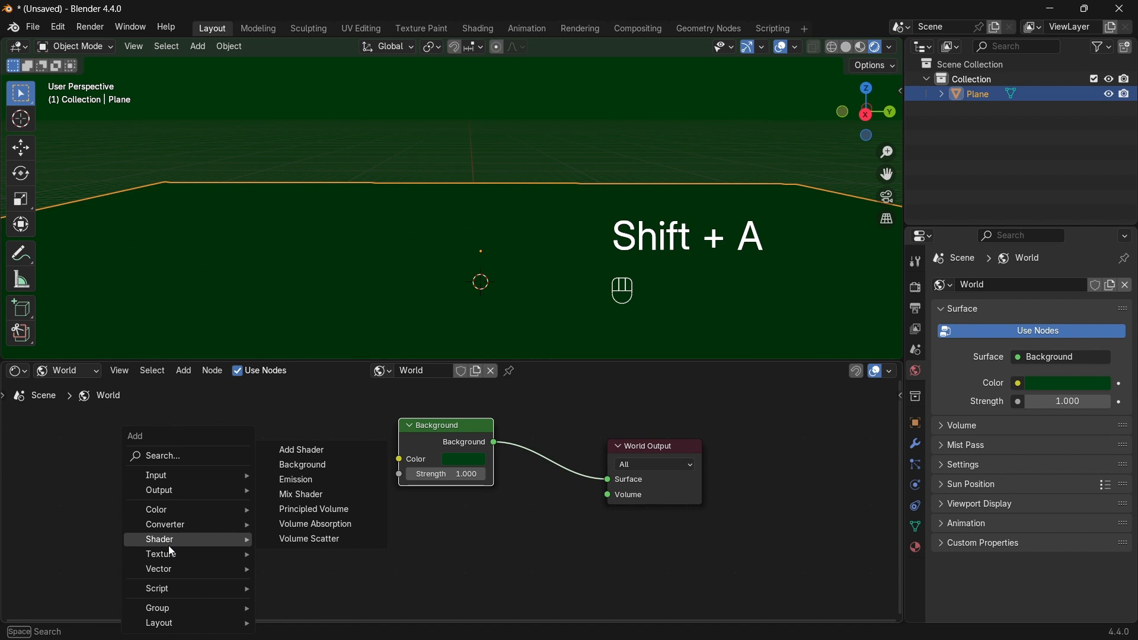
click(320, 481)
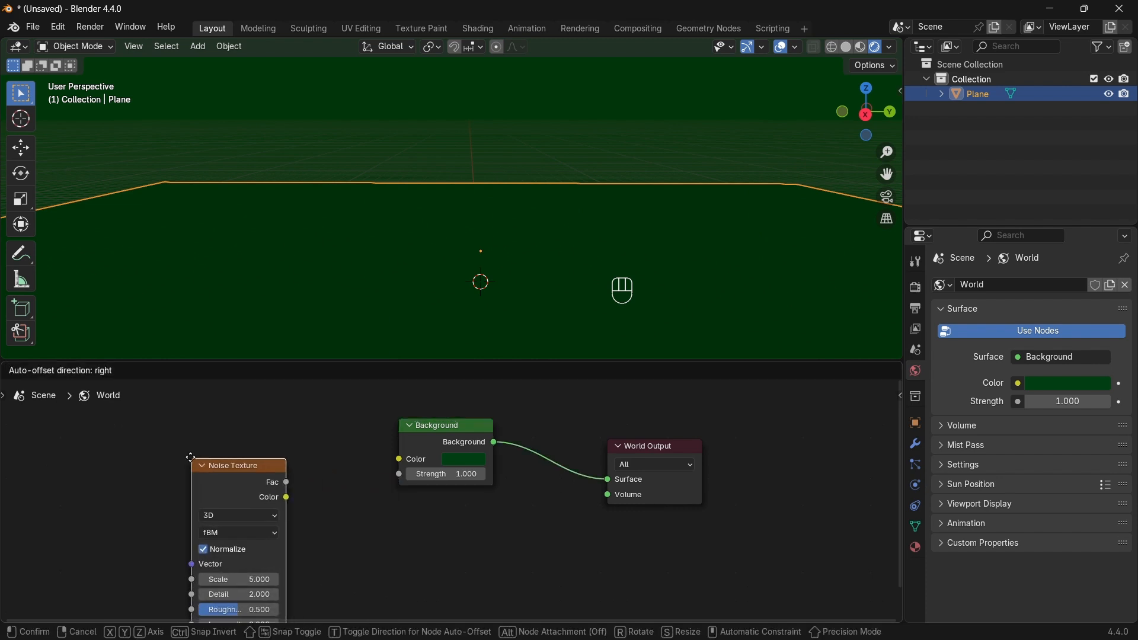
click(157, 446)
ctrl+shift+click(192, 463)
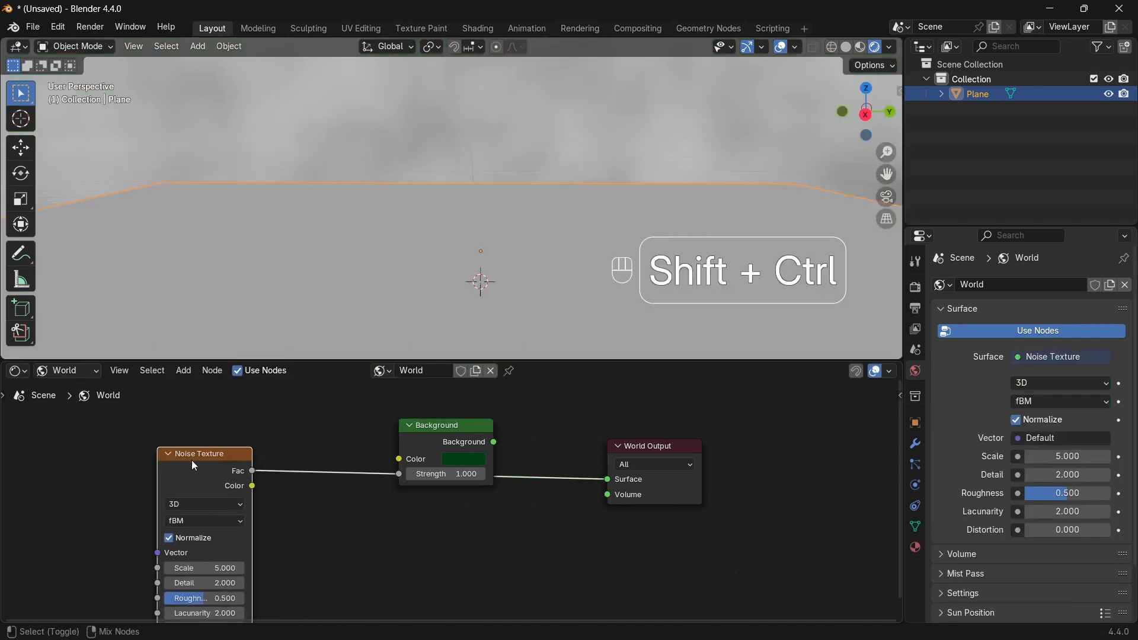
Add Texture Coordinate and Mapping nodes to the Noise Texture, and spread them and the Background node away from it.
key(ctrl+t)
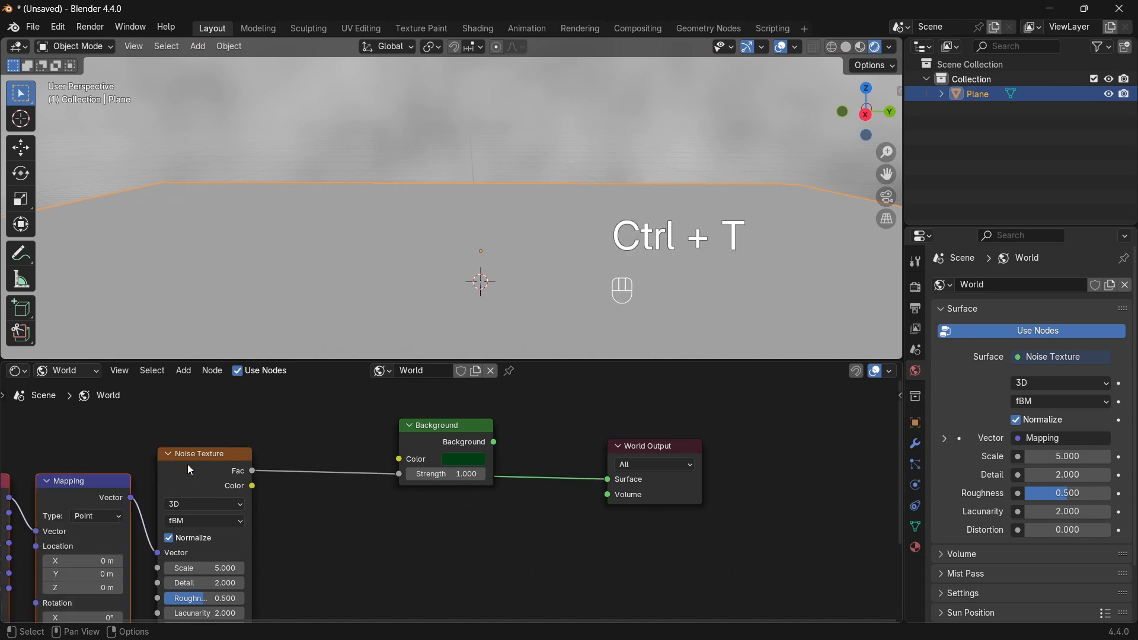
scroll(116, 445, down, 1)
scroll(116, 444, down, 1)
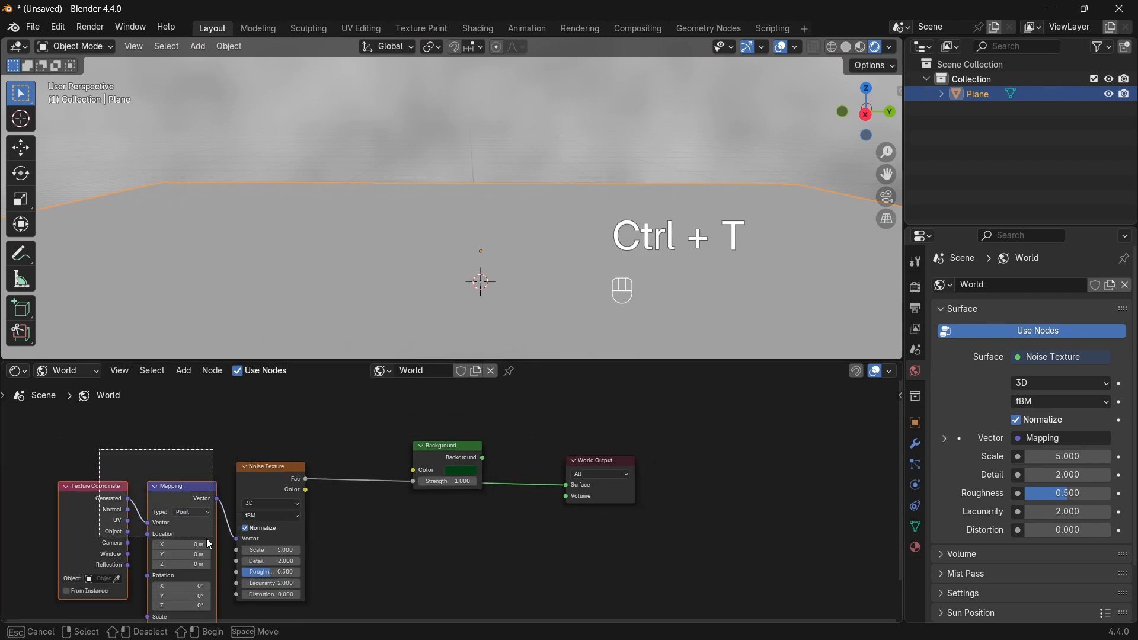
key(g)
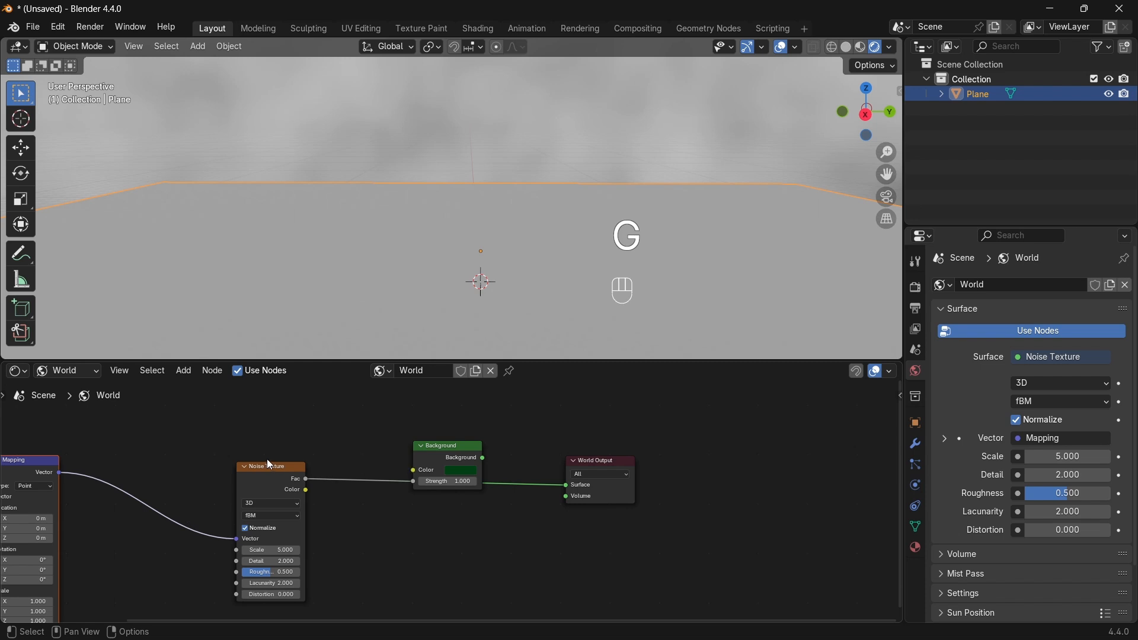
middle_drag(267, 460, 246, 463)
drag(420, 448, 455, 414)
Set the Noise Texture's scale to 64.1, detail to 15 and roughness to 0.
middle_drag(513, 181, 536, 209)
scroll(303, 569, up, 2)
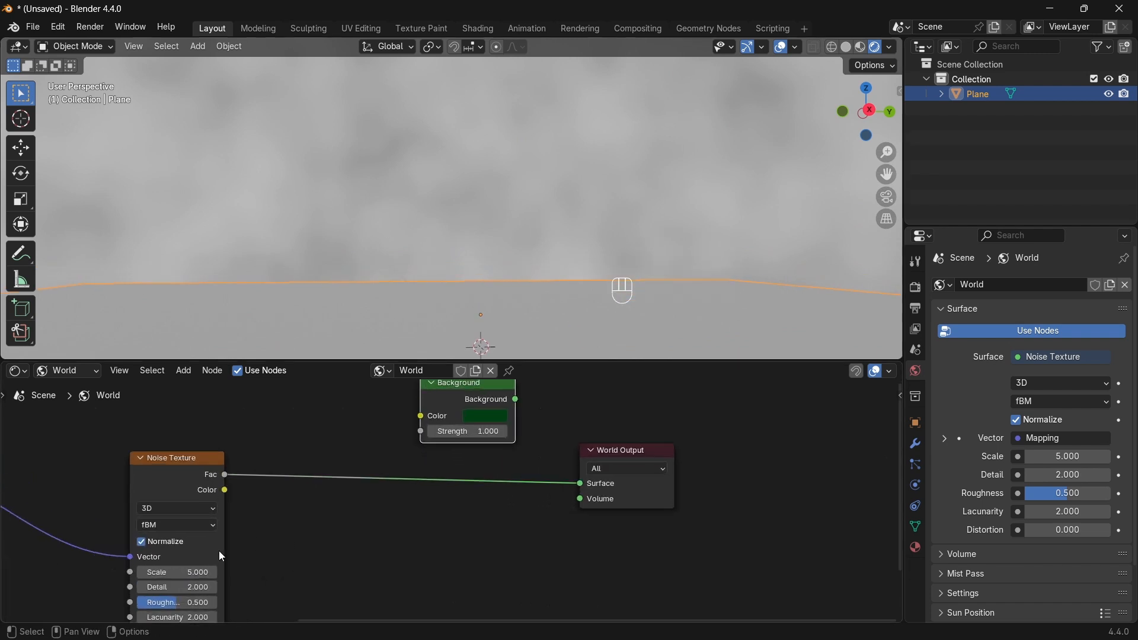
middle_drag(289, 521, 300, 539)
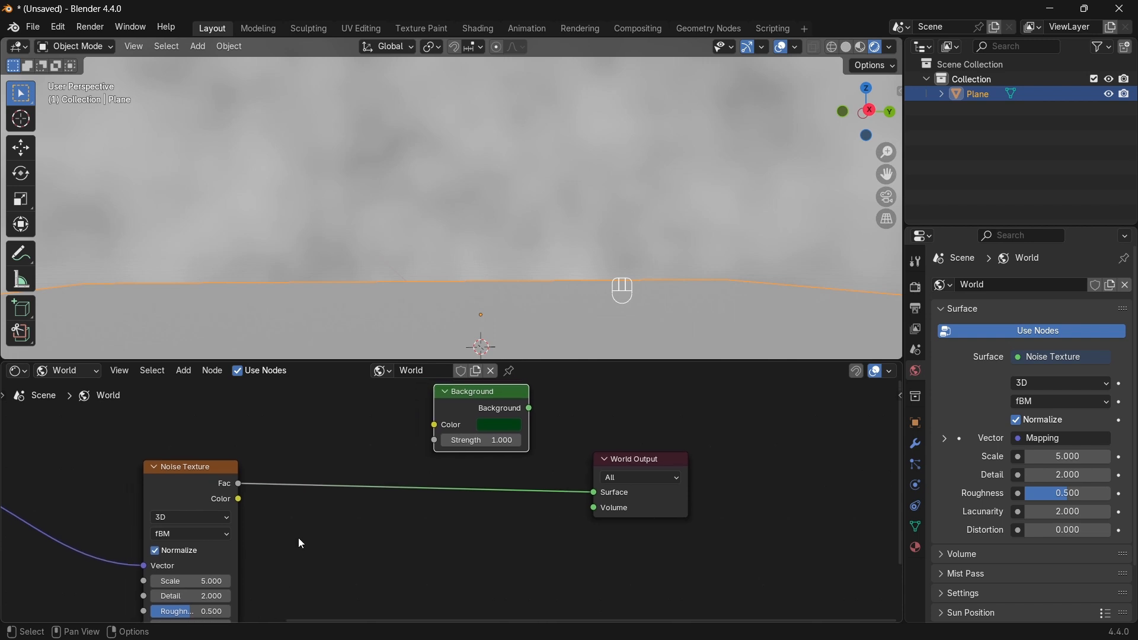
drag(189, 573, 285, 574)
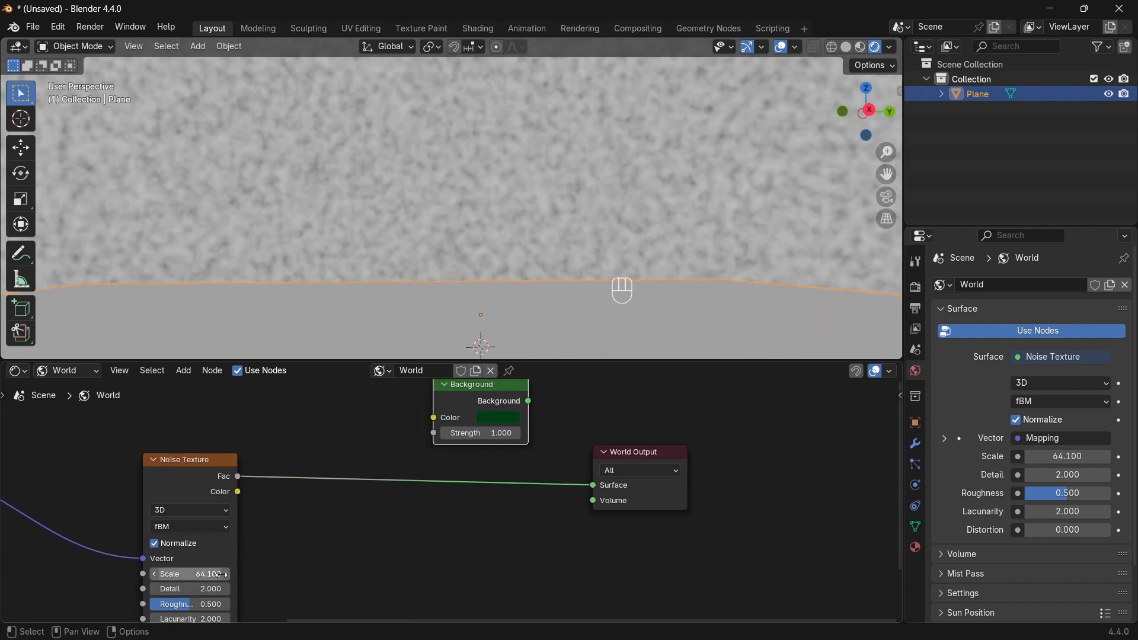
middle_drag(195, 593, 206, 574)
drag(205, 570, 249, 570)
middle_drag(212, 583, 232, 550)
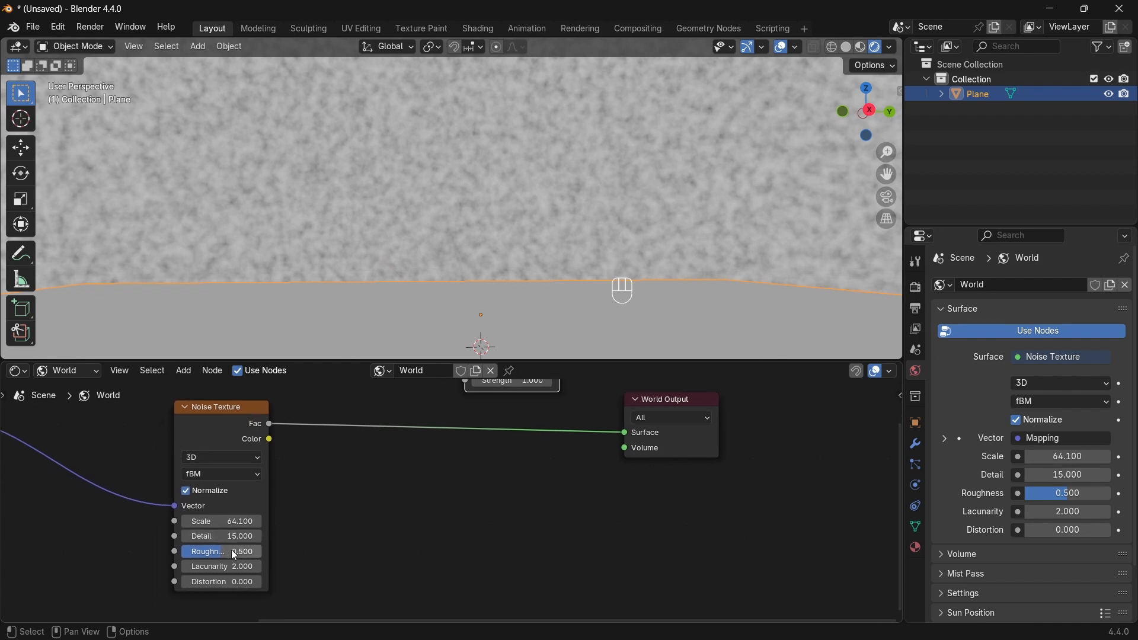
drag(231, 550, 181, 549)
Move the Texture Coordinate and Mapping nodes higher and the World Output node farther from the Noise Texture.
scroll(557, 543, down, 2)
scroll(439, 462, down, 3)
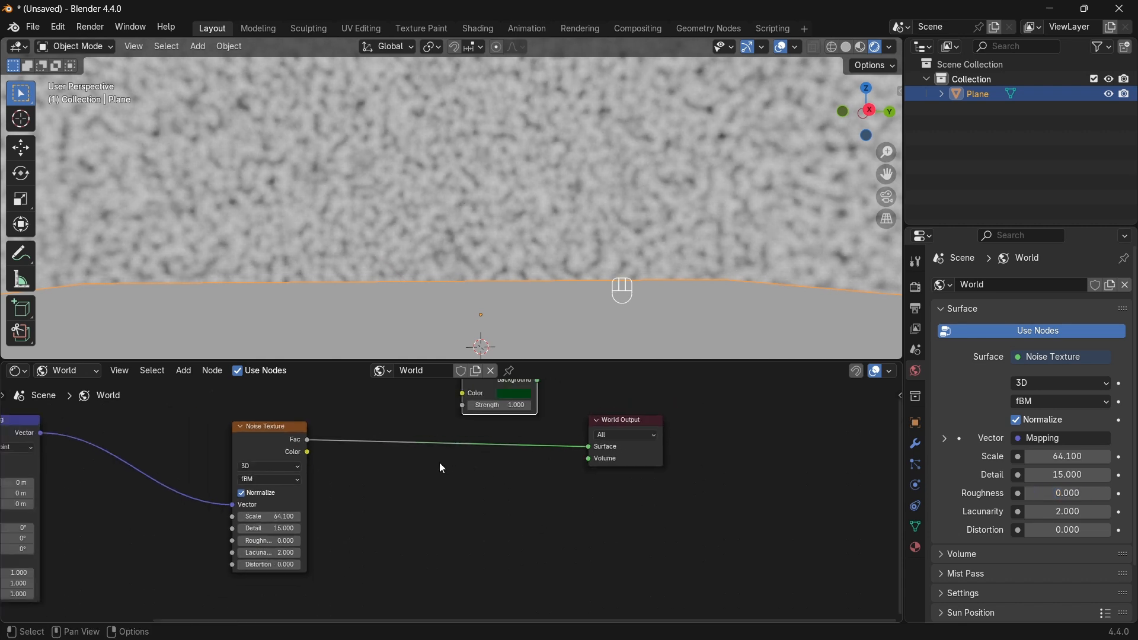
drag(26, 451, 246, 561)
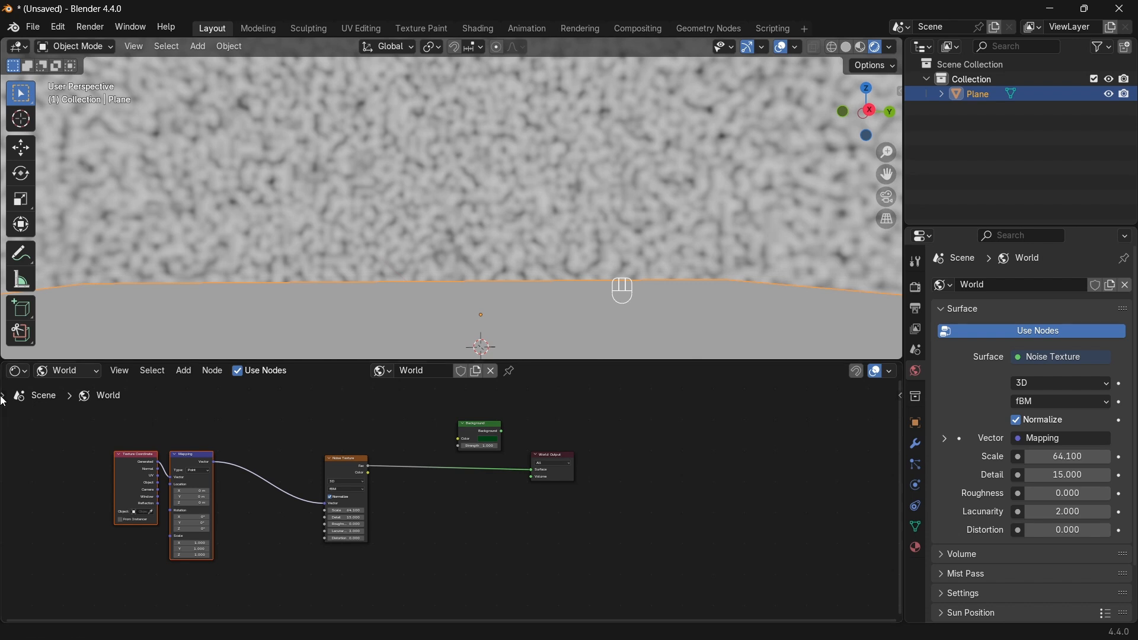
key(g)
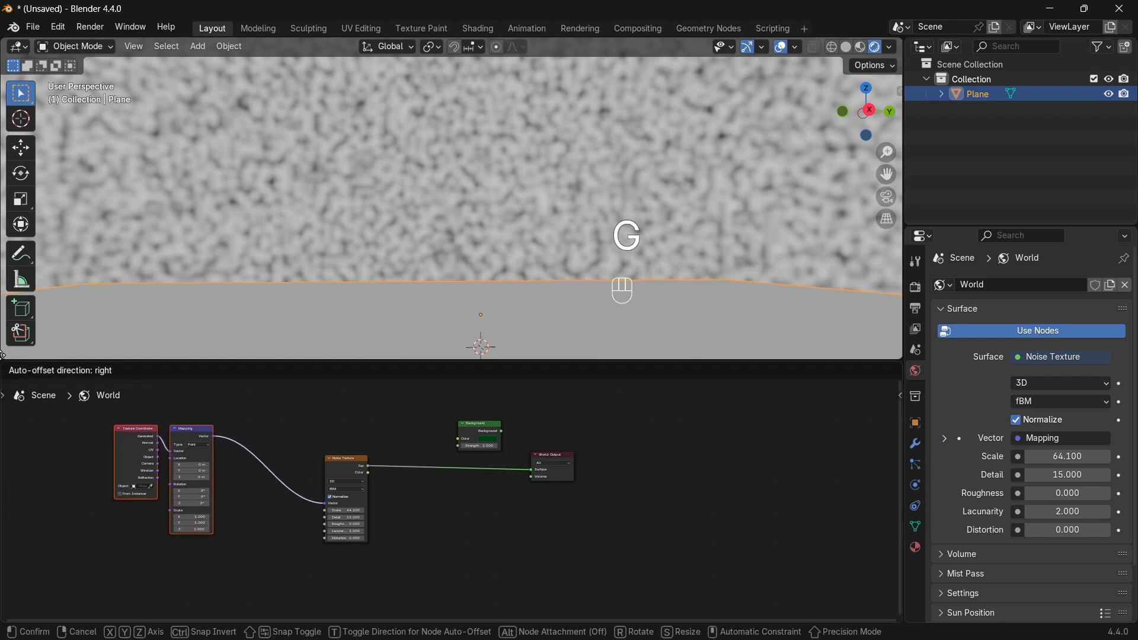
click(2, 344)
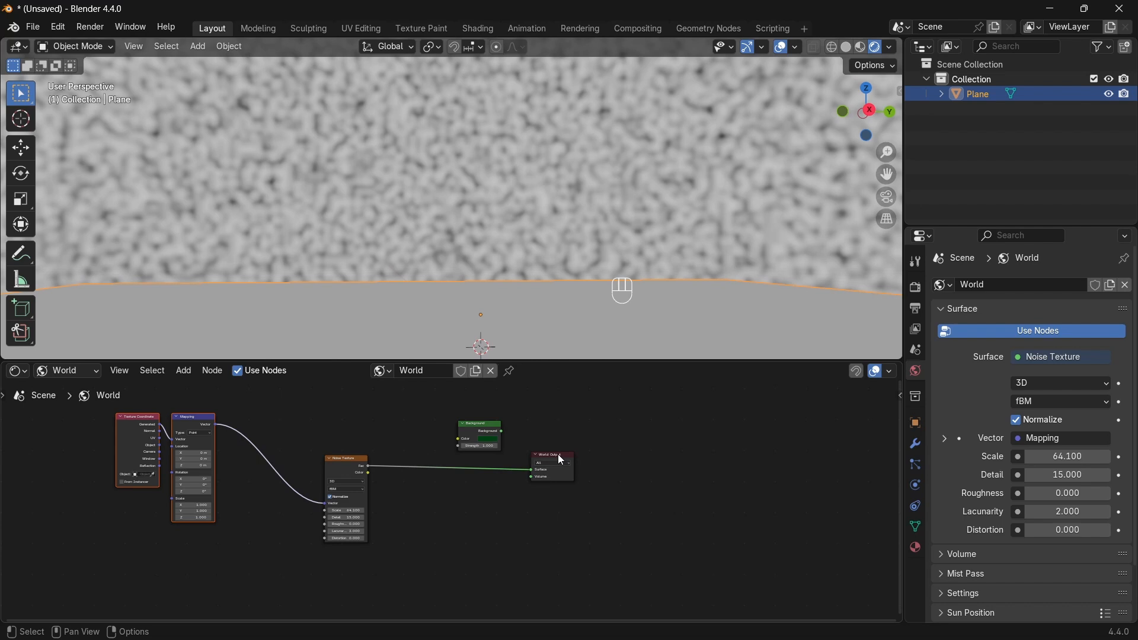
drag(561, 459, 651, 445)
Delete the Noise Texture and Background nodes from the world node tree.
drag(298, 435, 402, 541)
key(x)
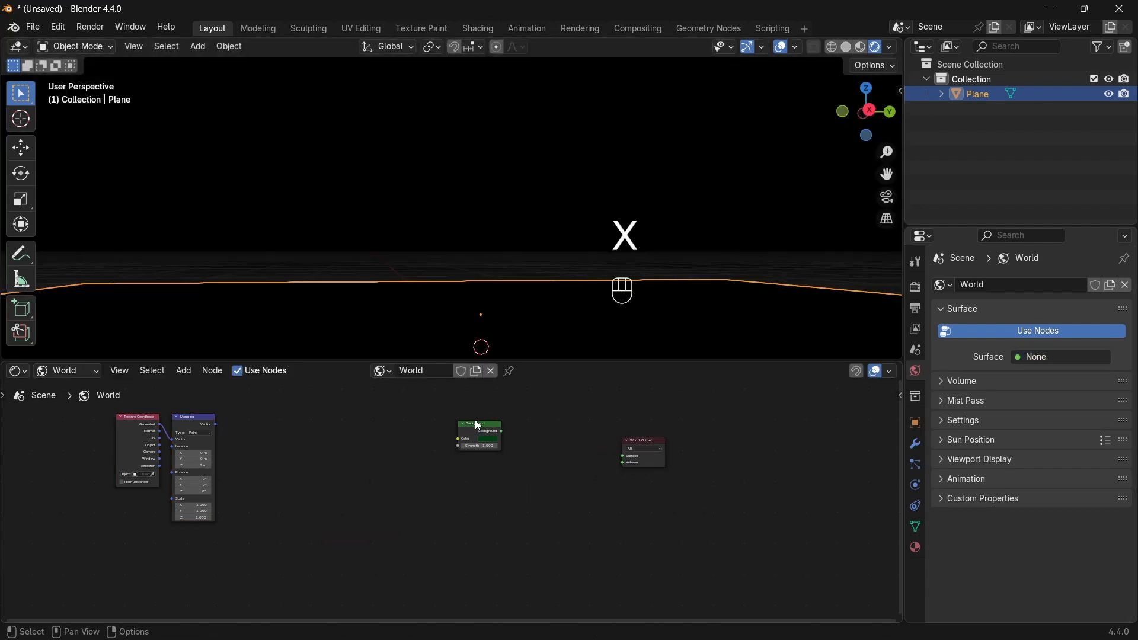
drag(475, 420, 584, 457)
key(x)
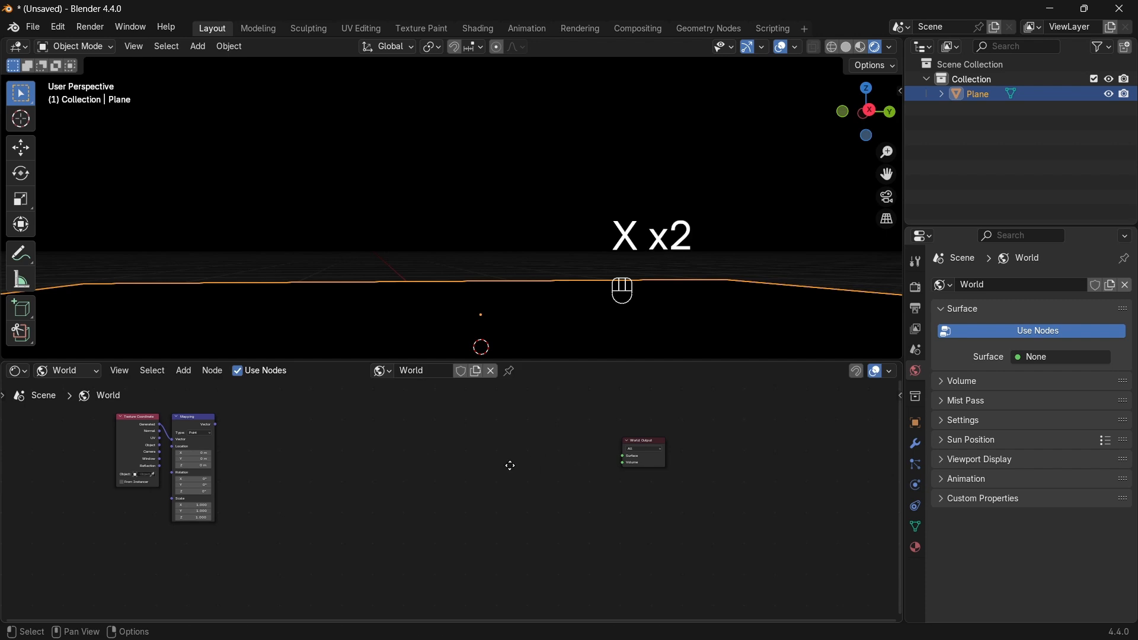
Add a Sky Texture node between the Mapping and World Output nodes.
middle_drag(510, 466, 497, 464)
key(shift+a)
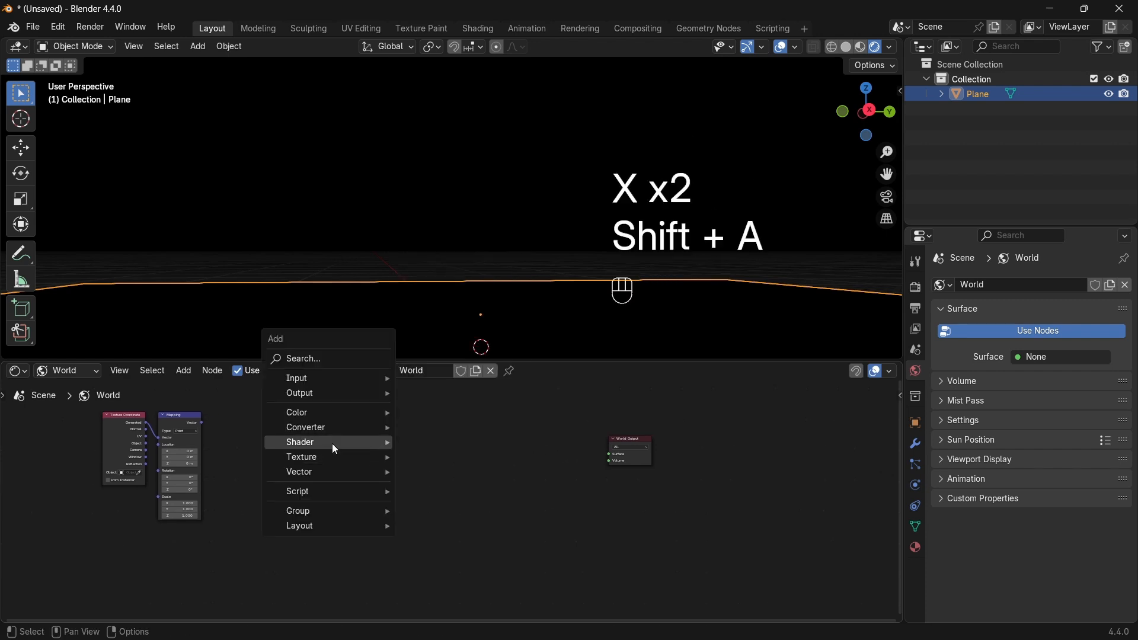
mouse_move(316, 453)
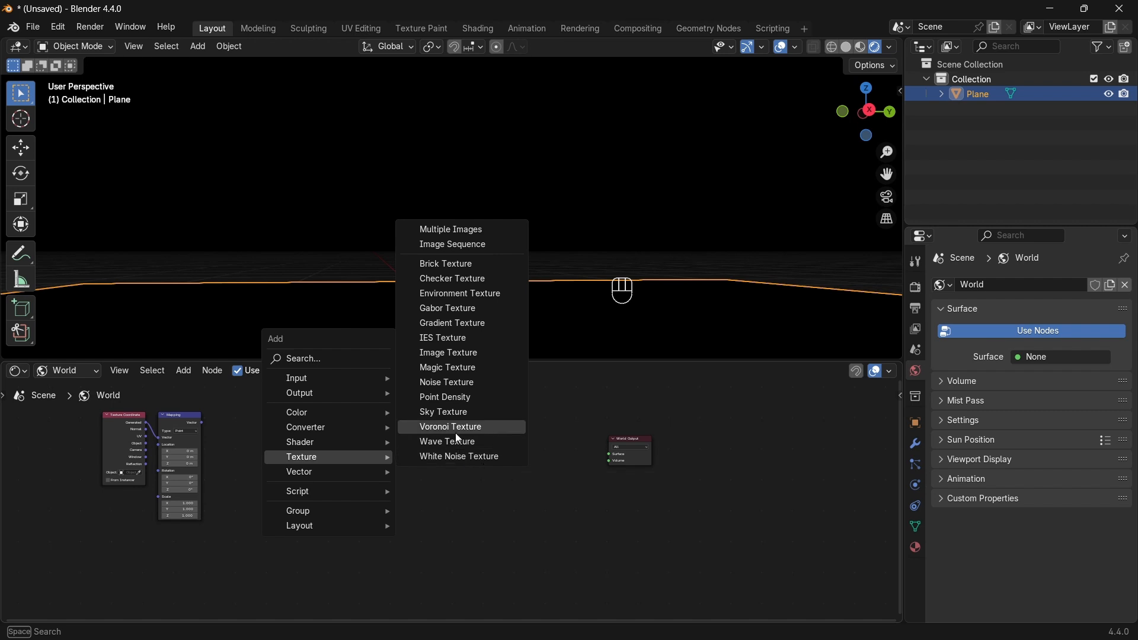
click(455, 418)
click(330, 415)
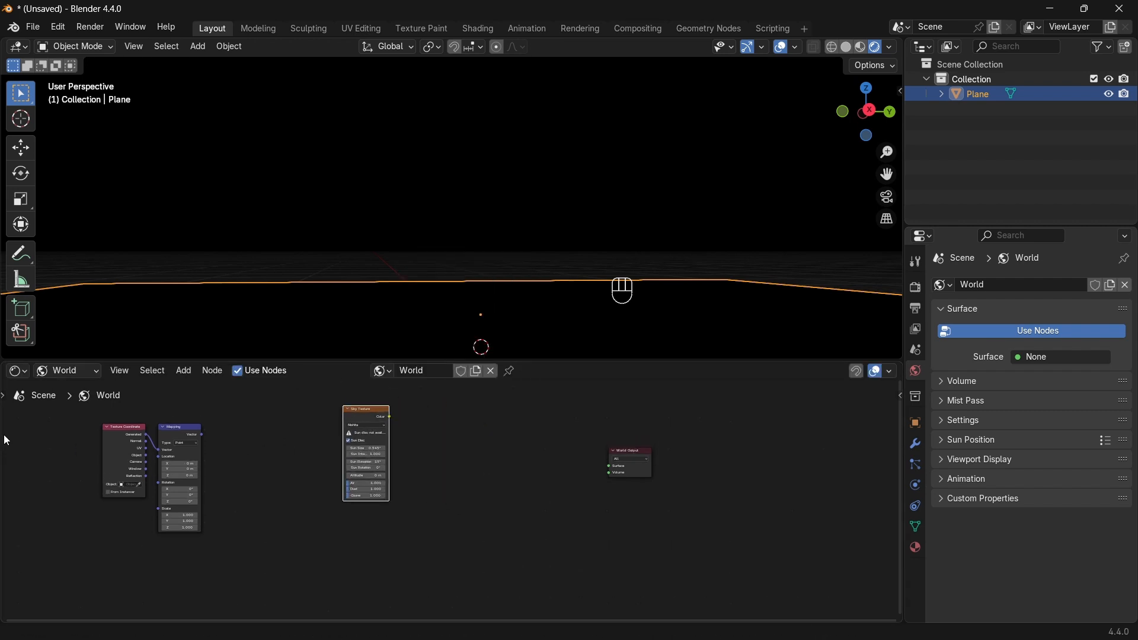
Move the Texture Coordinate and Mapping nodes below and closer to the Sky Texture, and reposition the Sky Texture node.
drag(16, 432, 230, 507)
key(g)
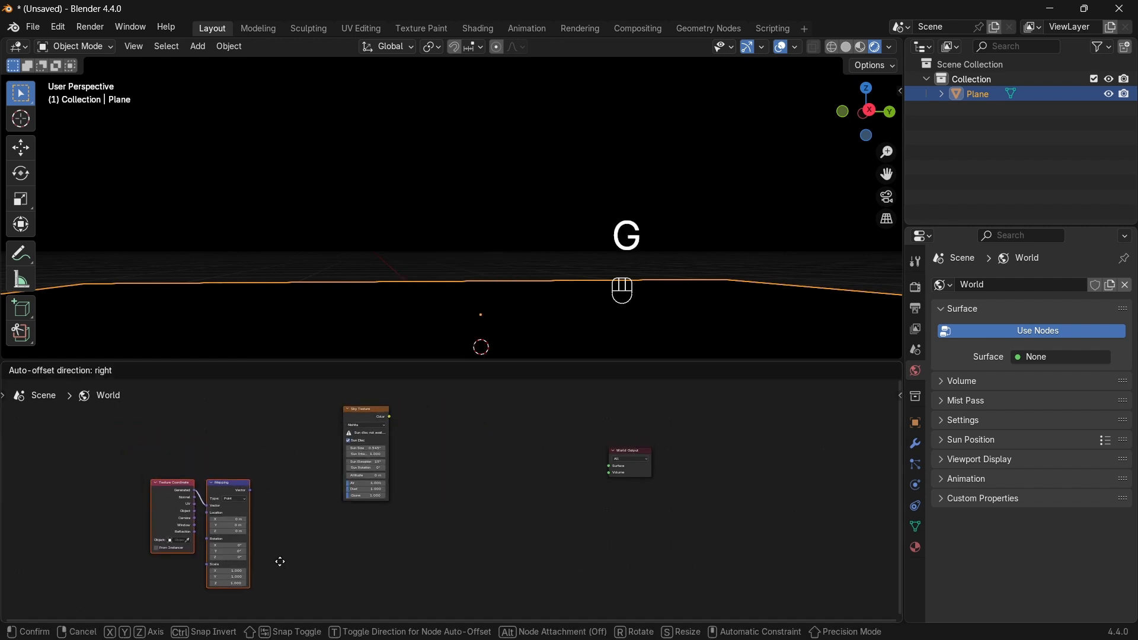
click(308, 557)
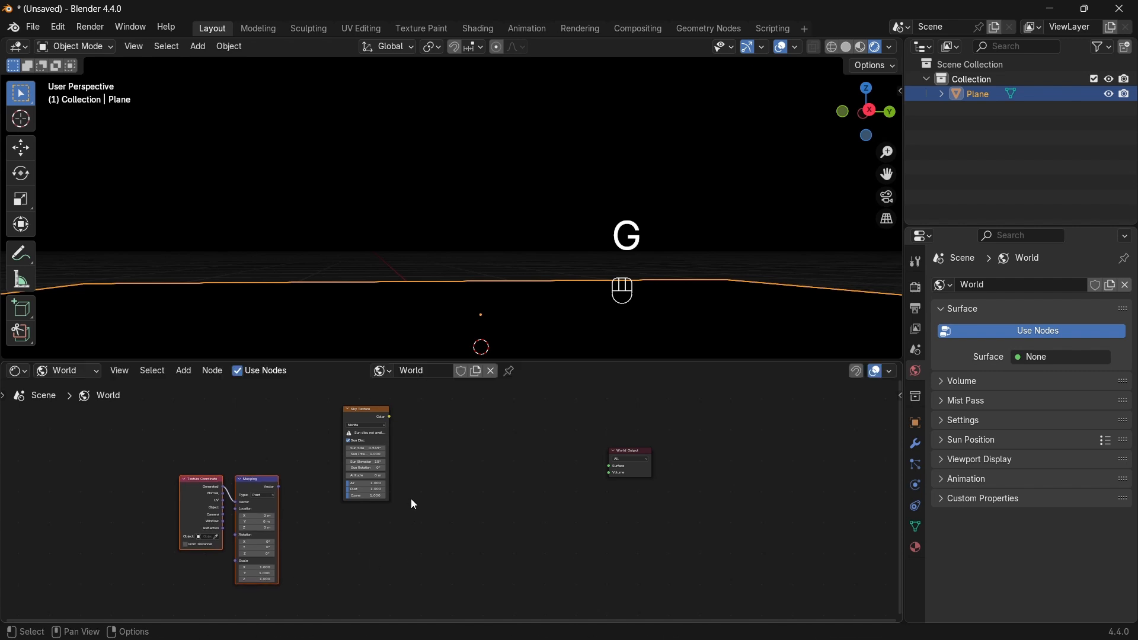
scroll(411, 499, up, 7)
middle_drag(391, 498, 432, 555)
drag(339, 402, 374, 414)
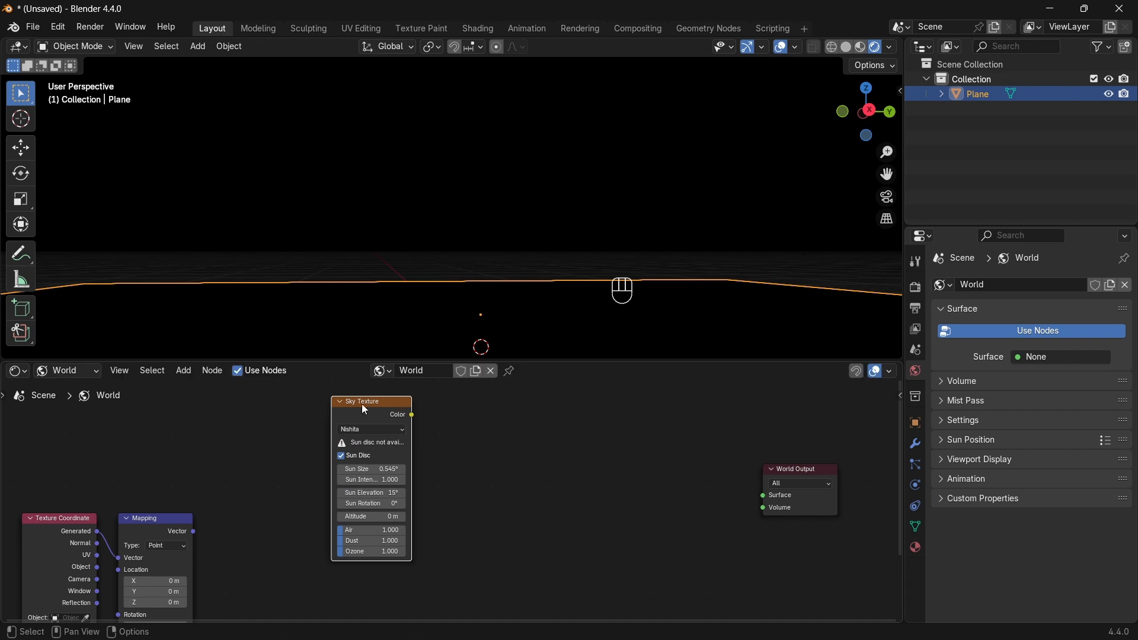
middle_drag(205, 439, 221, 406)
middle_drag(191, 504, 142, 545)
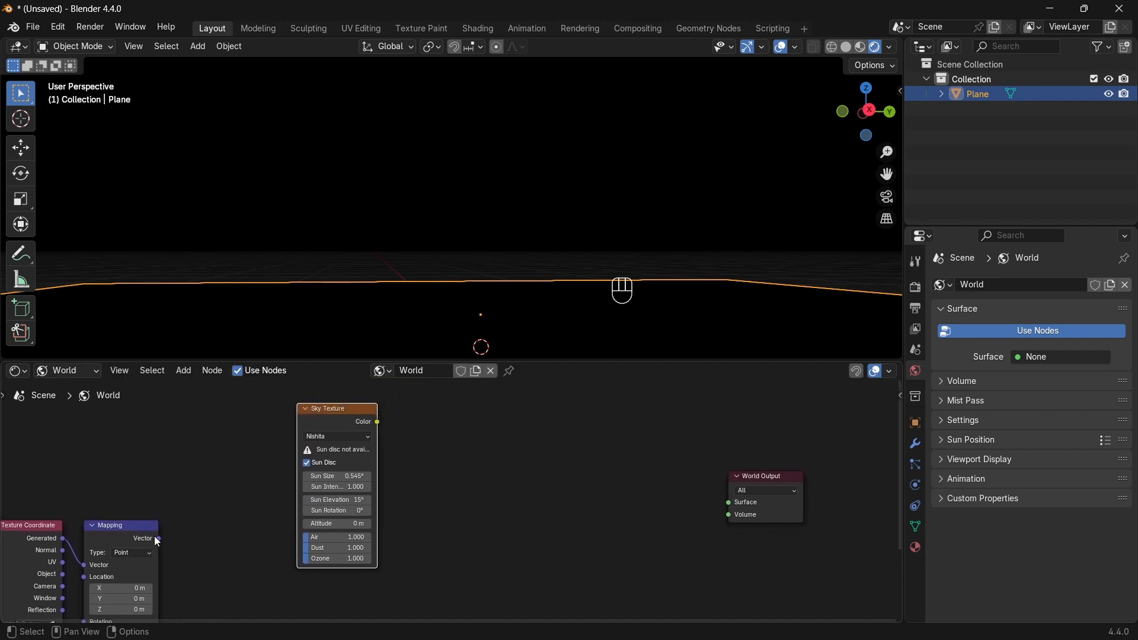
Move the Sky Texture node farther from the World Output and connect its Color to the World Output's Surface.
drag(157, 539, 219, 513)
drag(336, 417, 278, 409)
middle_drag(376, 494, 357, 491)
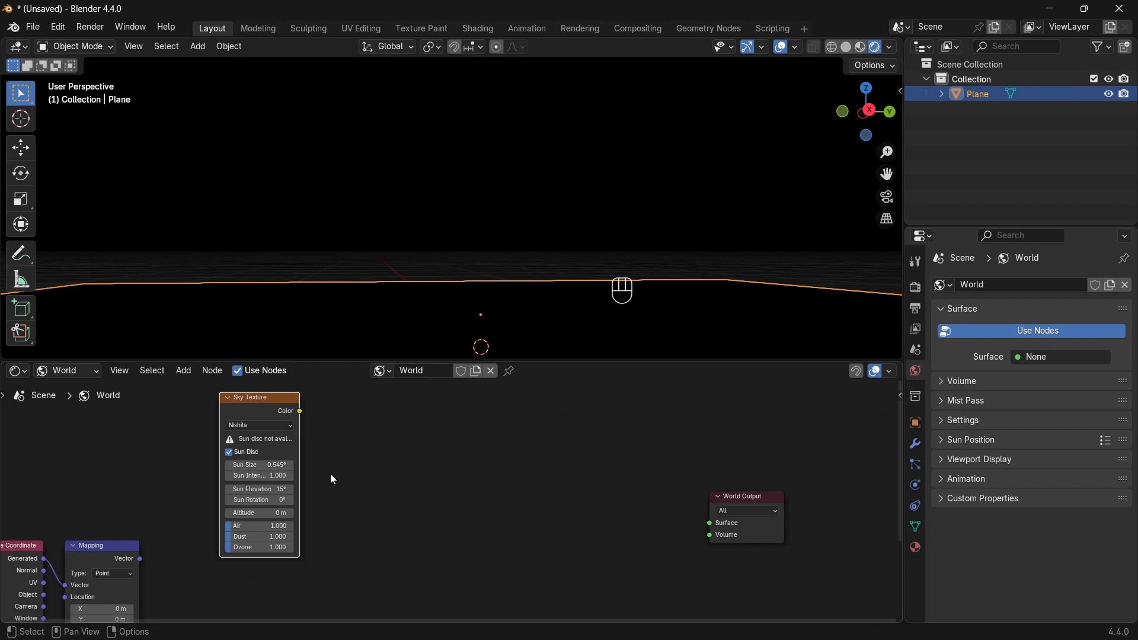
ctrl+shift+click(276, 404)
middle_drag(441, 289, 176, 276)
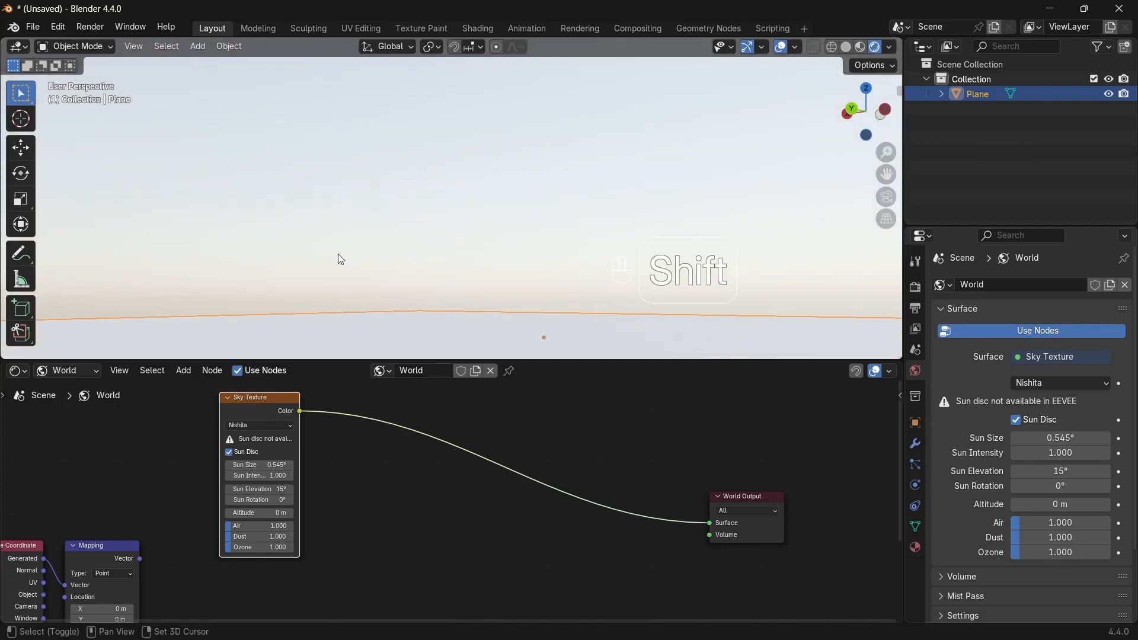
shift+middle_drag(339, 255, 335, 66)
middle_drag(411, 261, 444, 296)
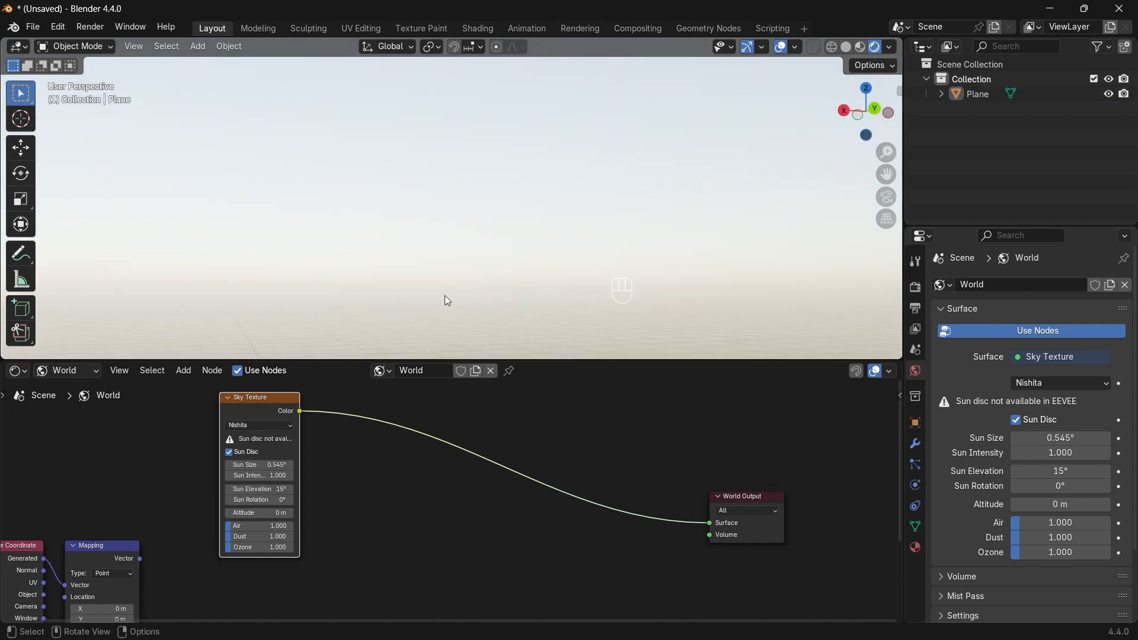
Try different Sun Size and Sun Intensity values on the Sky Texture.
scroll(377, 441, up, 3)
scroll(153, 456, down, 1)
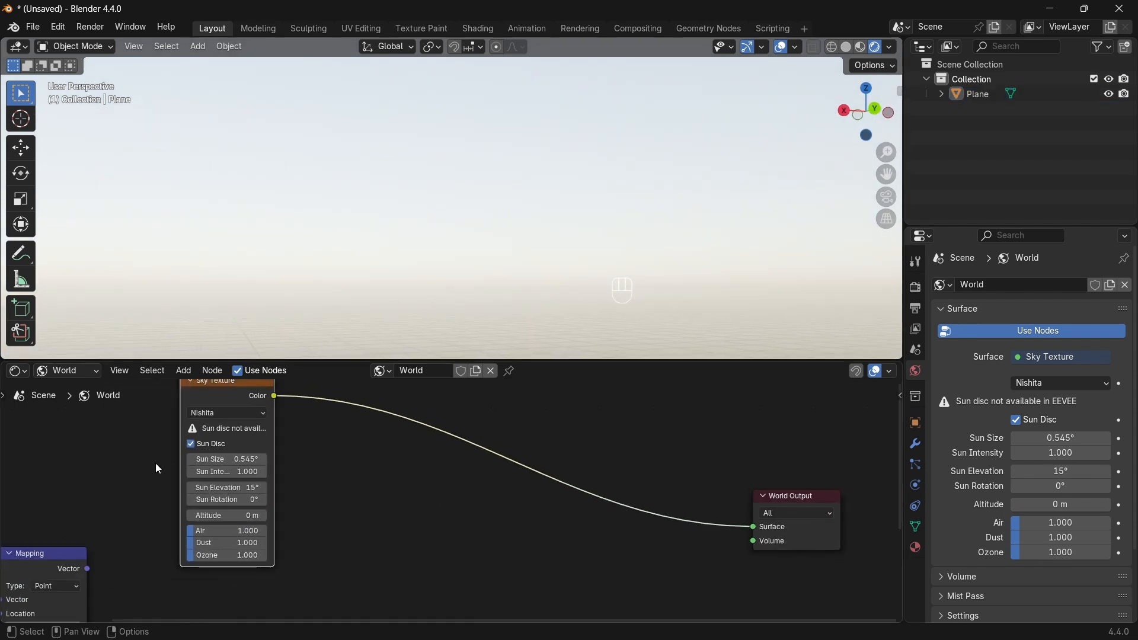
drag(217, 459, 282, 460)
right_click(217, 460)
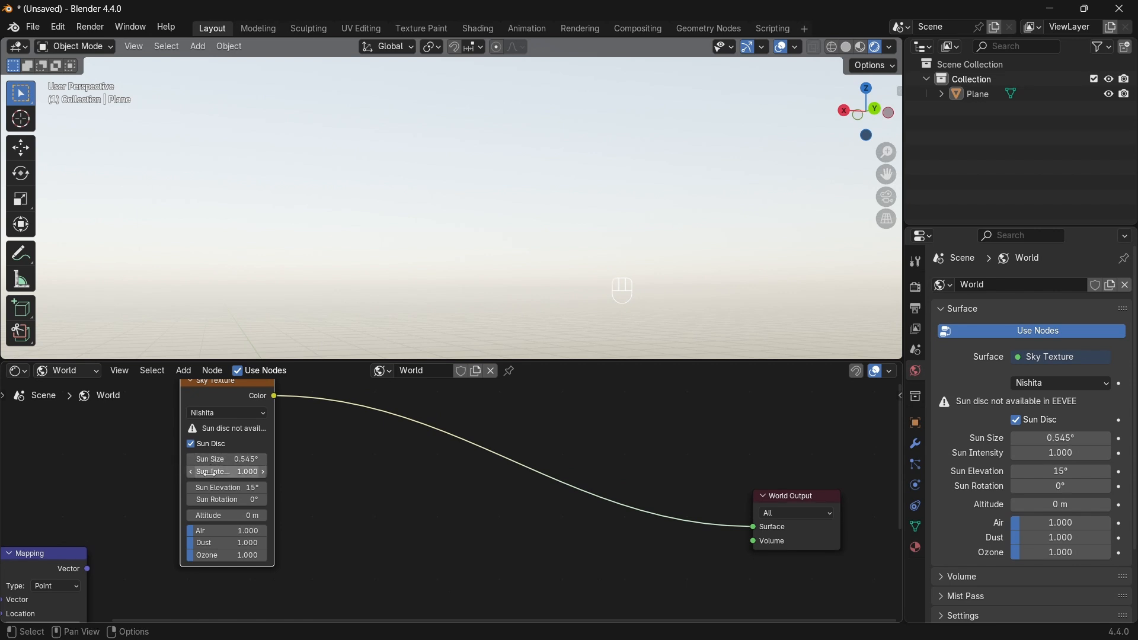
drag(217, 472, 279, 471)
right_click(279, 472)
middle_drag(331, 198, 276, 183)
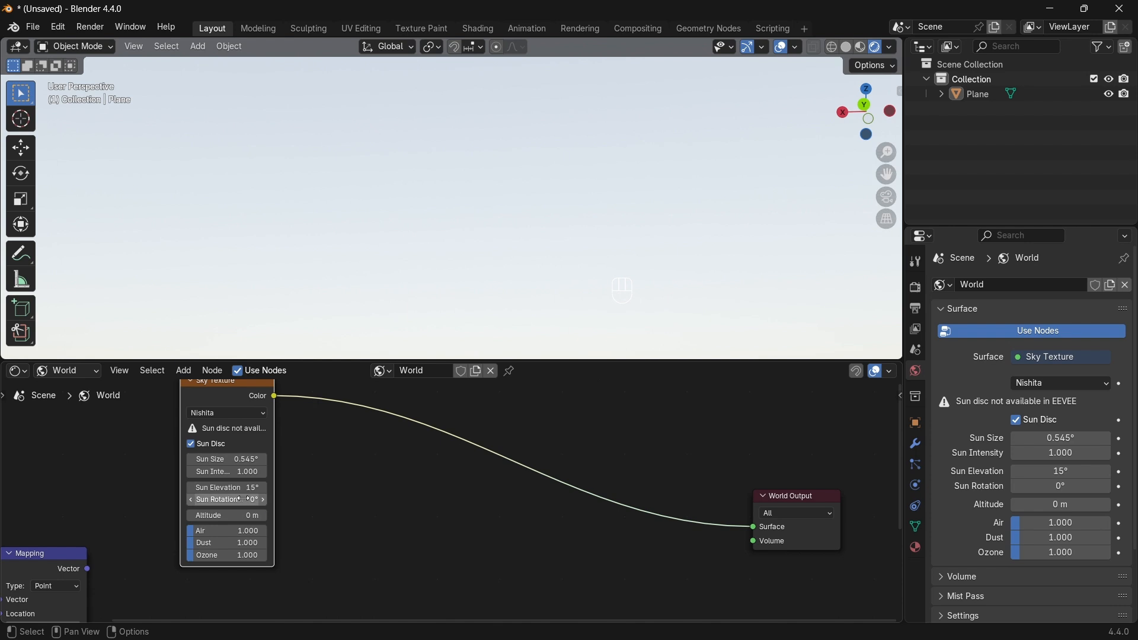
Set the Sky Texture's Sun Elevation to 177° and its Sun Intensity to 0.
drag(227, 490, 265, 487)
middle_drag(368, 308, 778, 238)
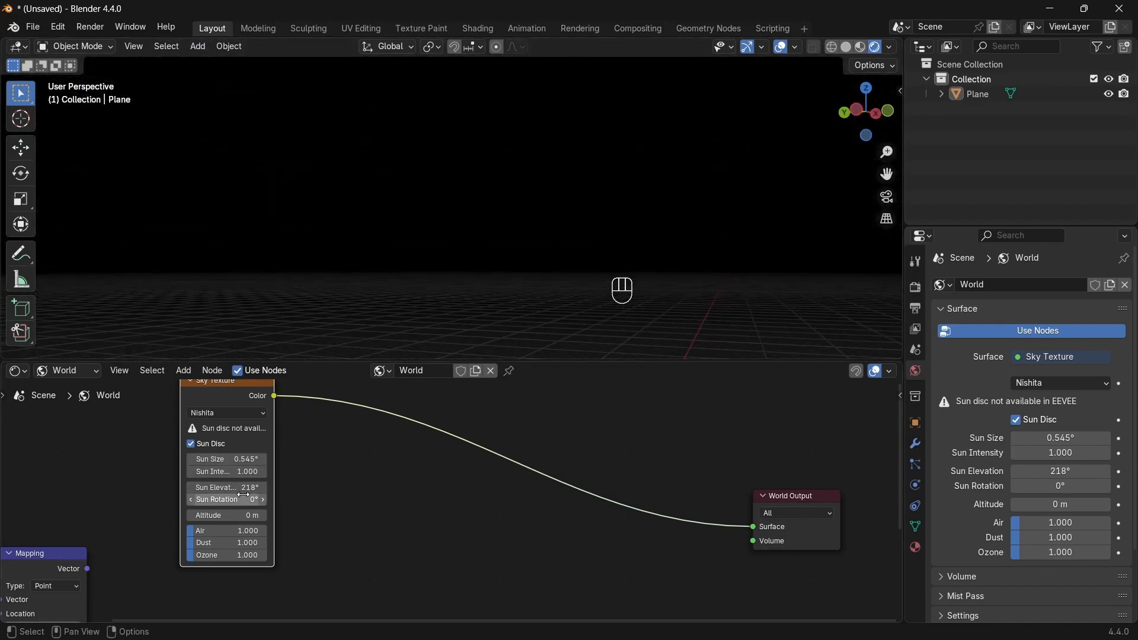
mouse_move(232, 489)
mouse_down()
mouse_move(261, 489)
mouse_move(237, 488)
mouse_up()
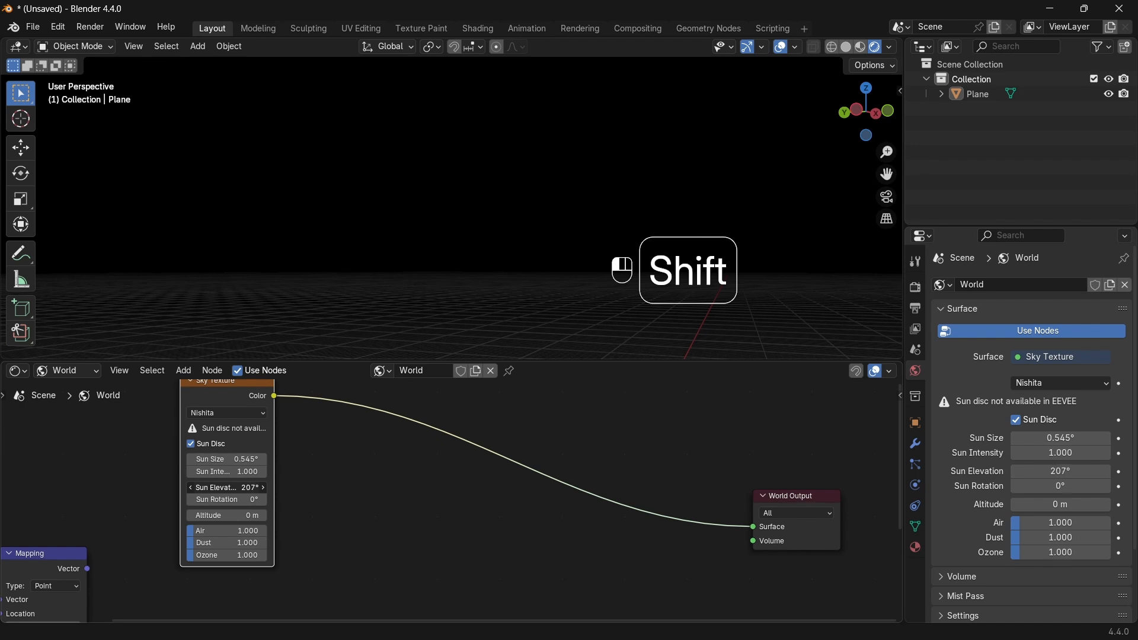
shift+drag(237, 488, 228, 489)
middle_drag(451, 278, 613, 264)
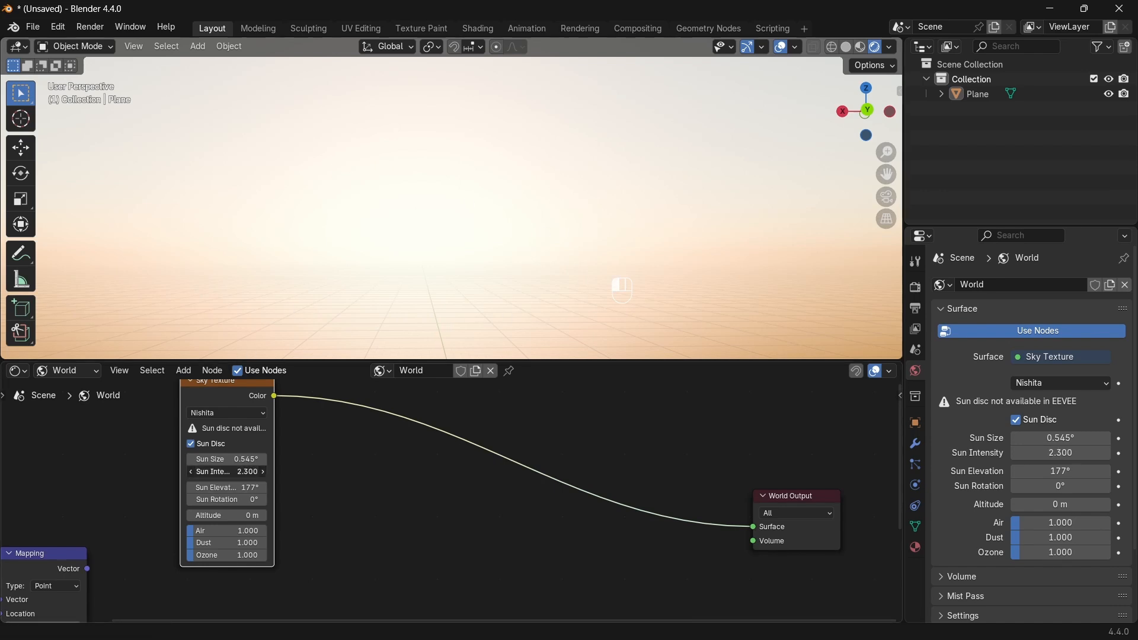
drag(227, 472, 195, 471)
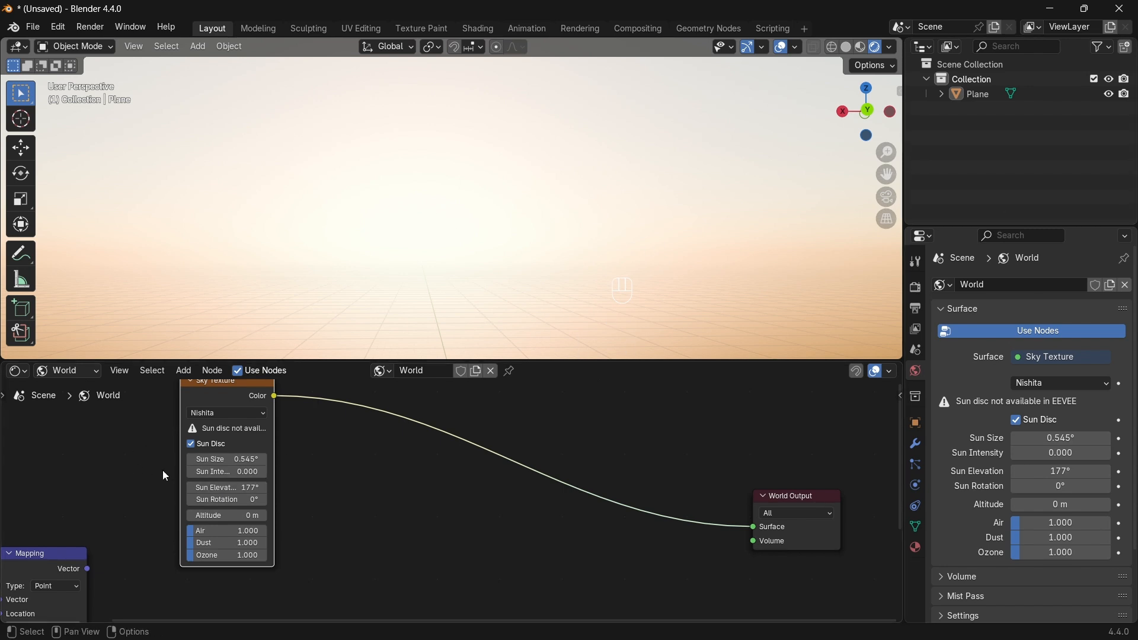
Set the Sky Texture's Altitude to 5000 m and check the sky from another angle.
click(213, 516)
text(50)
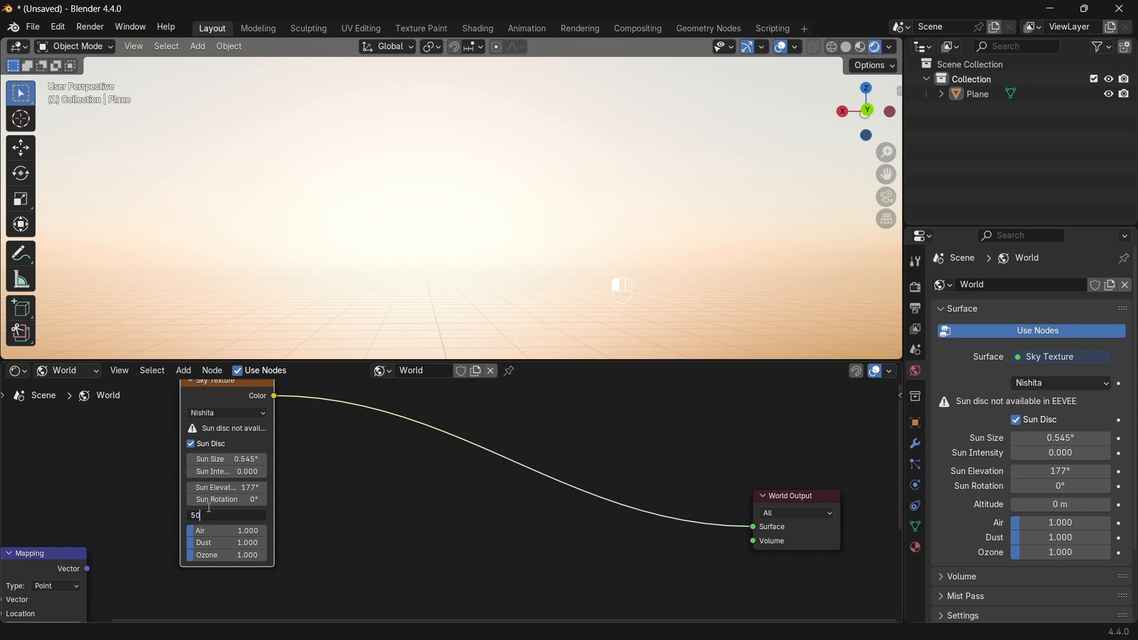
text(00)
key(Return)
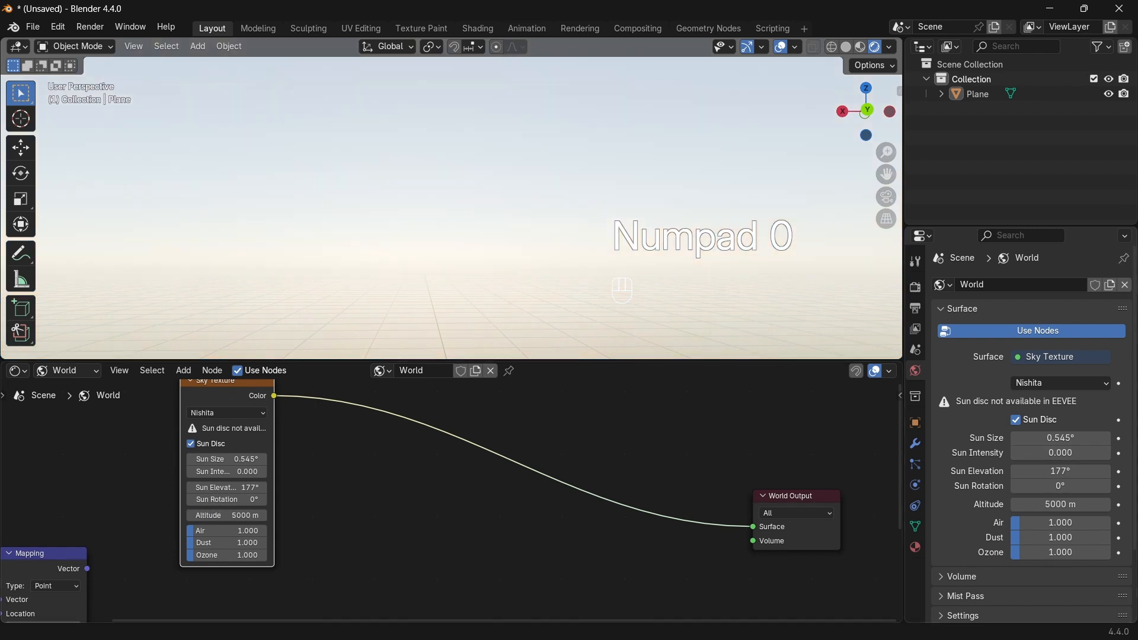
middle_drag(345, 75, 379, 196)
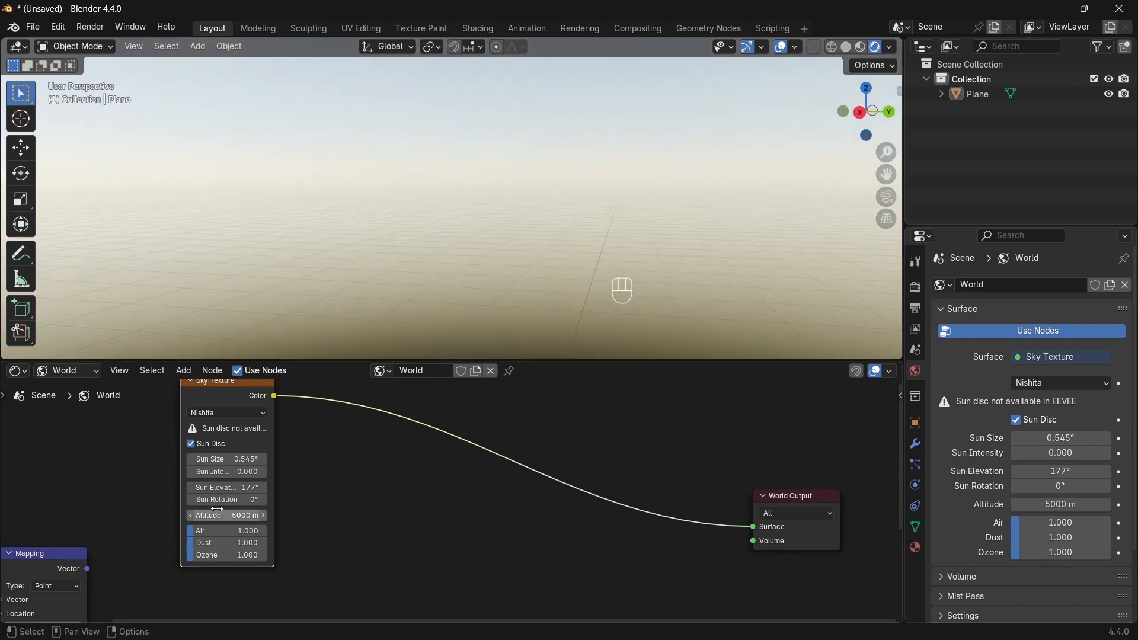
Set the Sky Texture's Altitude to 10000 m.
click(202, 516)
text(100)
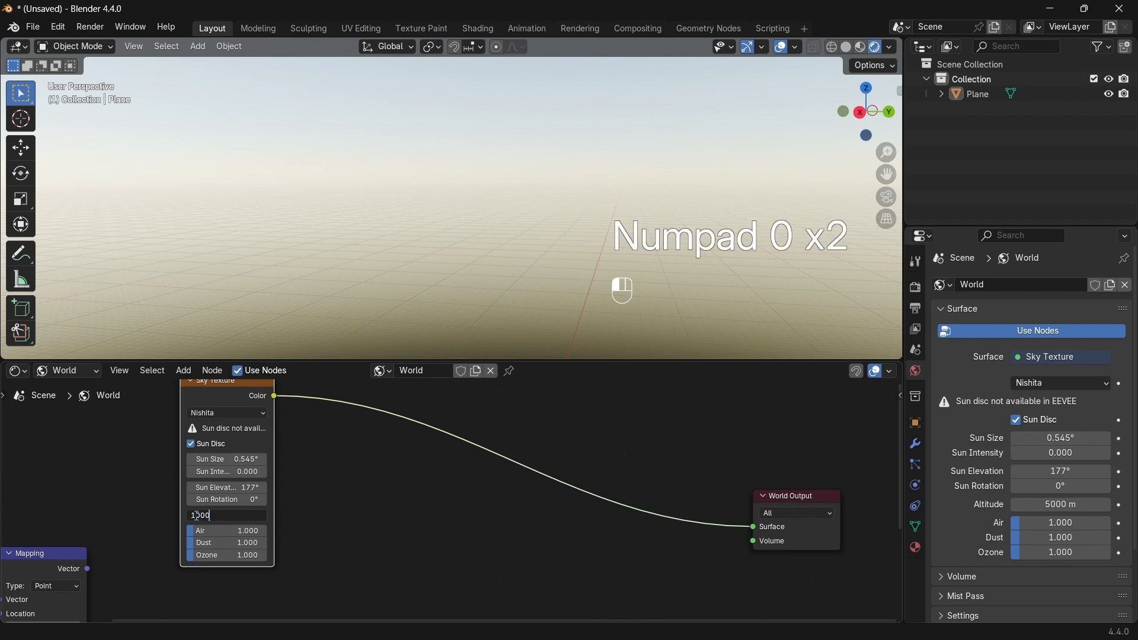
text(00)
key(Return)
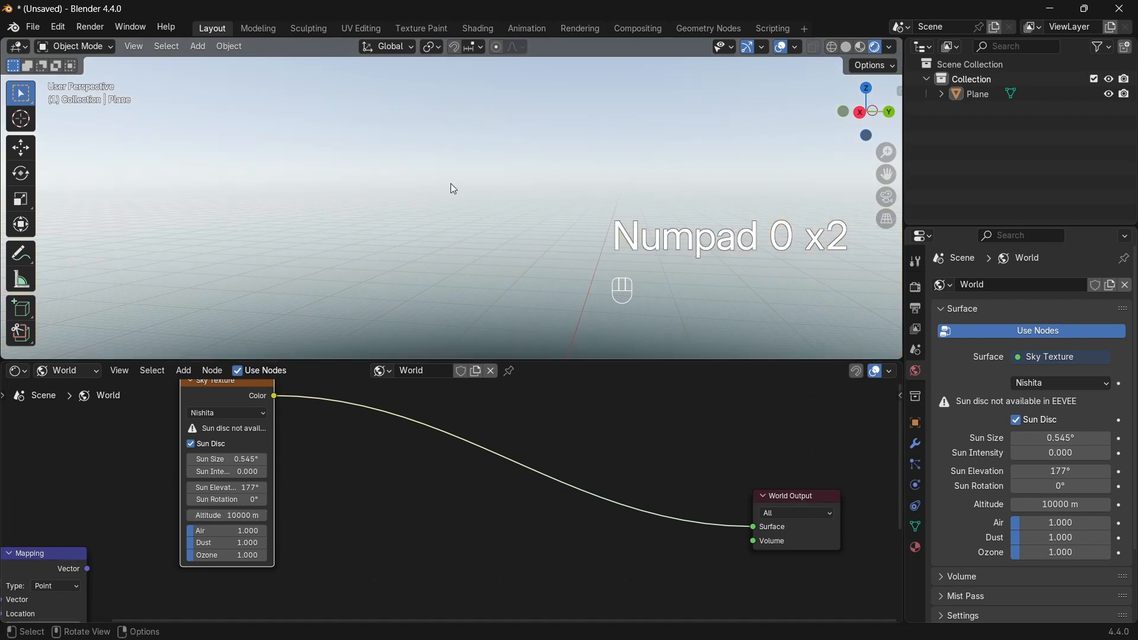
middle_drag(451, 184, 288, 379)
scroll(258, 532, up, 1)
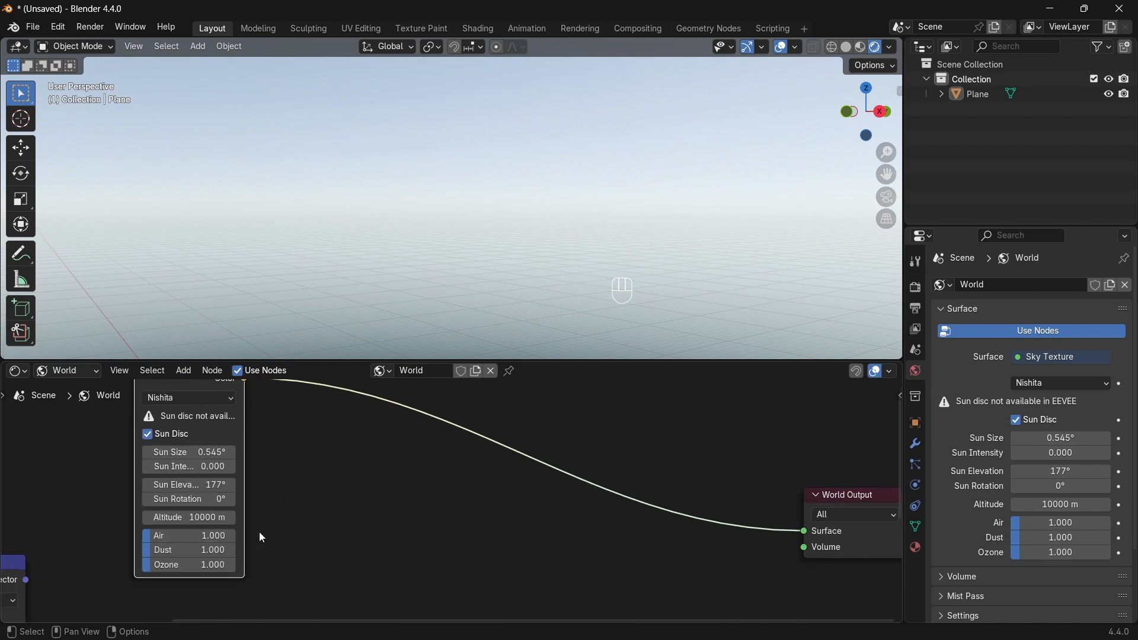
Increase the Sky Texture's Ozone to 3.963.
drag(153, 536, 202, 566)
key(Escape)
middle_drag(455, 234, 529, 187)
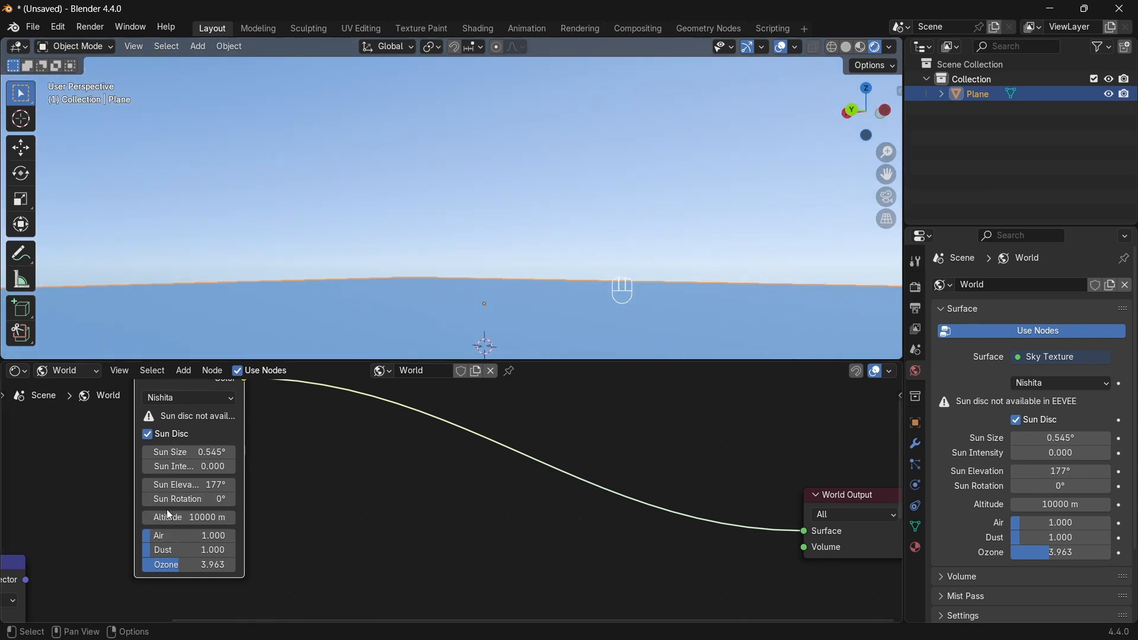
Try Sun Elevation values of 75.6° and 185° on the Sky Texture and undo both changes.
drag(189, 485, 173, 485)
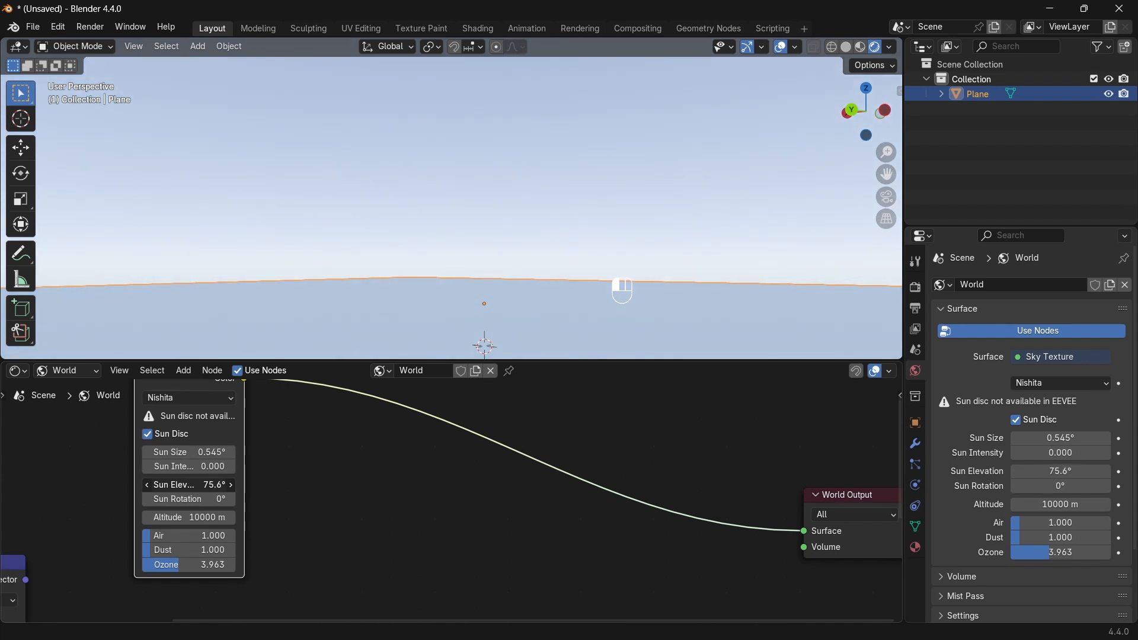
mouse_move(178, 485)
mouse_down()
mouse_move(160, 484)
mouse_move(202, 485)
mouse_move(166, 485)
mouse_move(185, 485)
mouse_up()
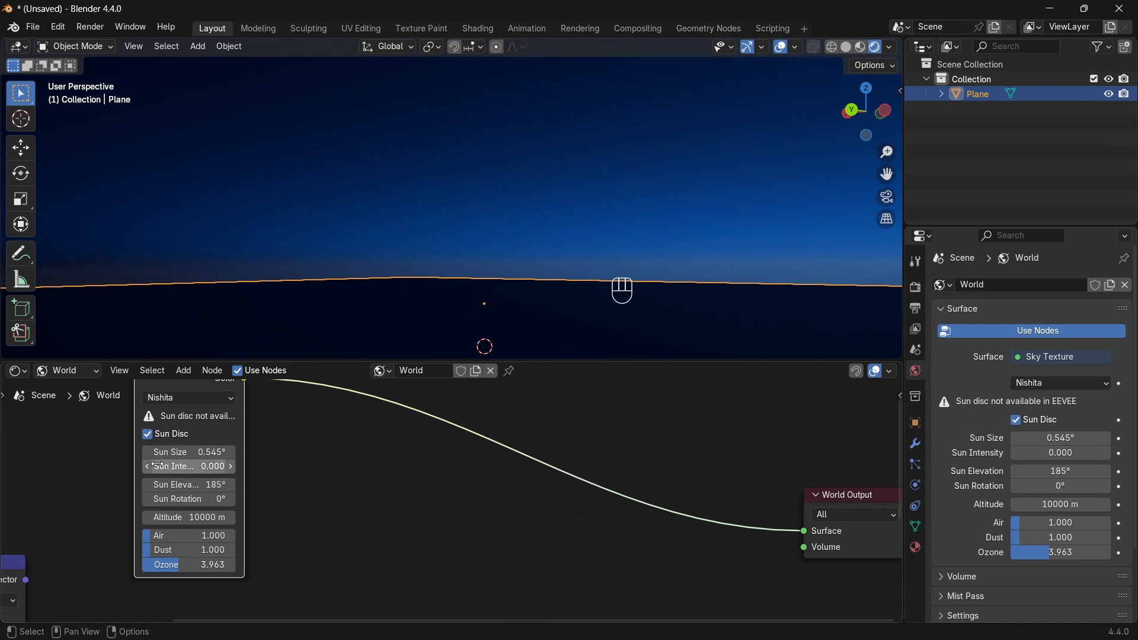
middle_drag(501, 272, 439, 291)
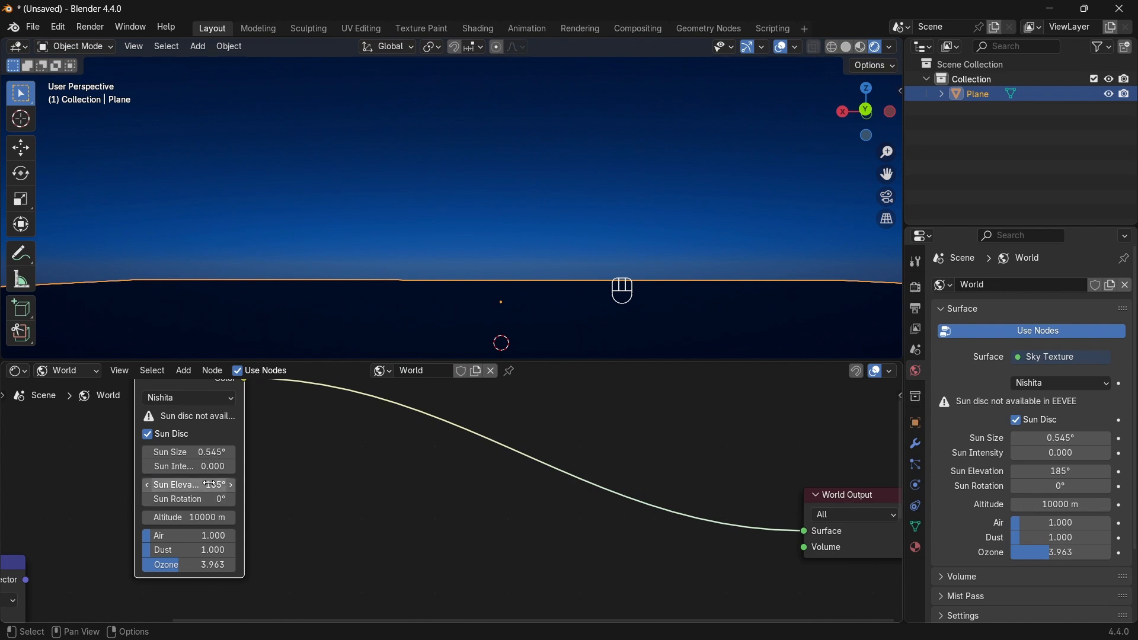
key(ctrl+z)
key(ctrl+z)
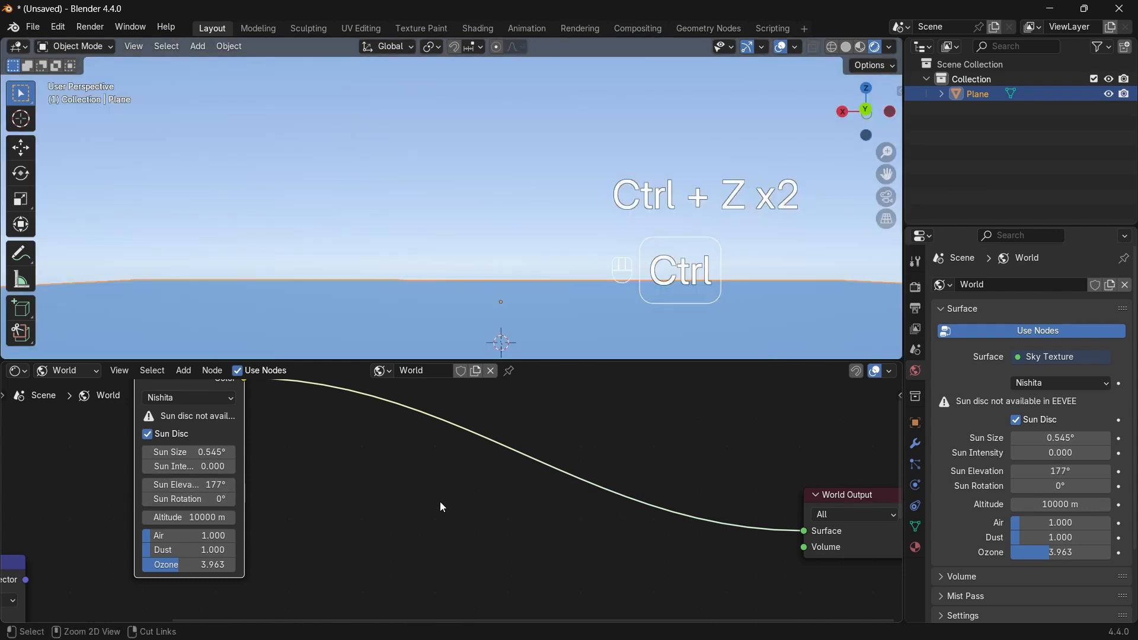
Add a Noise Texture node below the Sky Texture in the world node tree.
scroll(286, 508, down, 1)
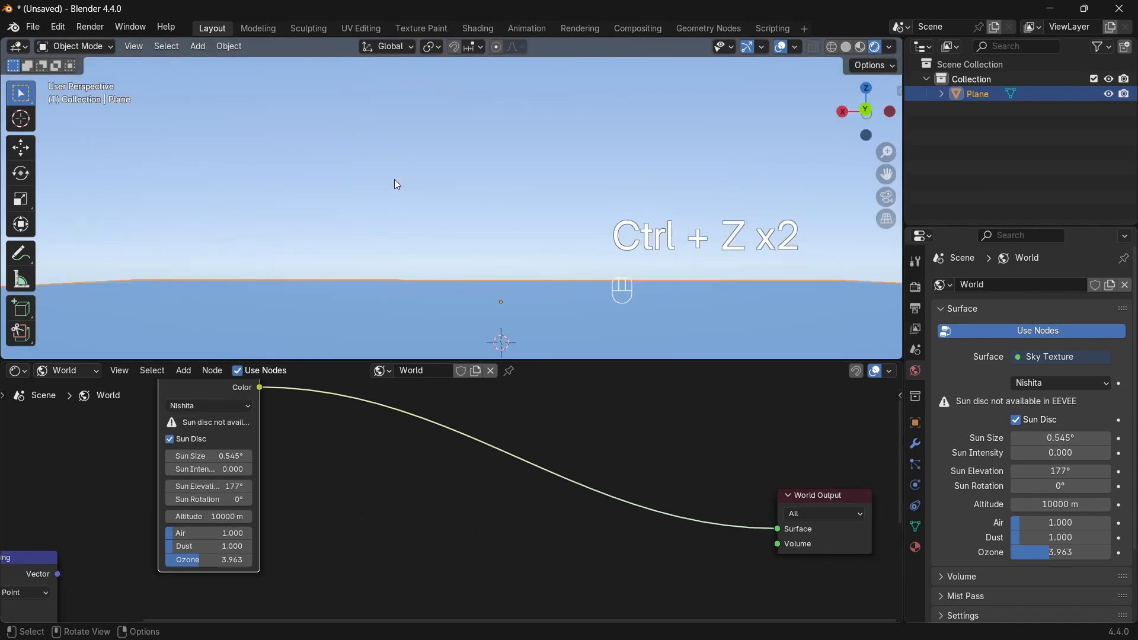
scroll(326, 553, down, 2)
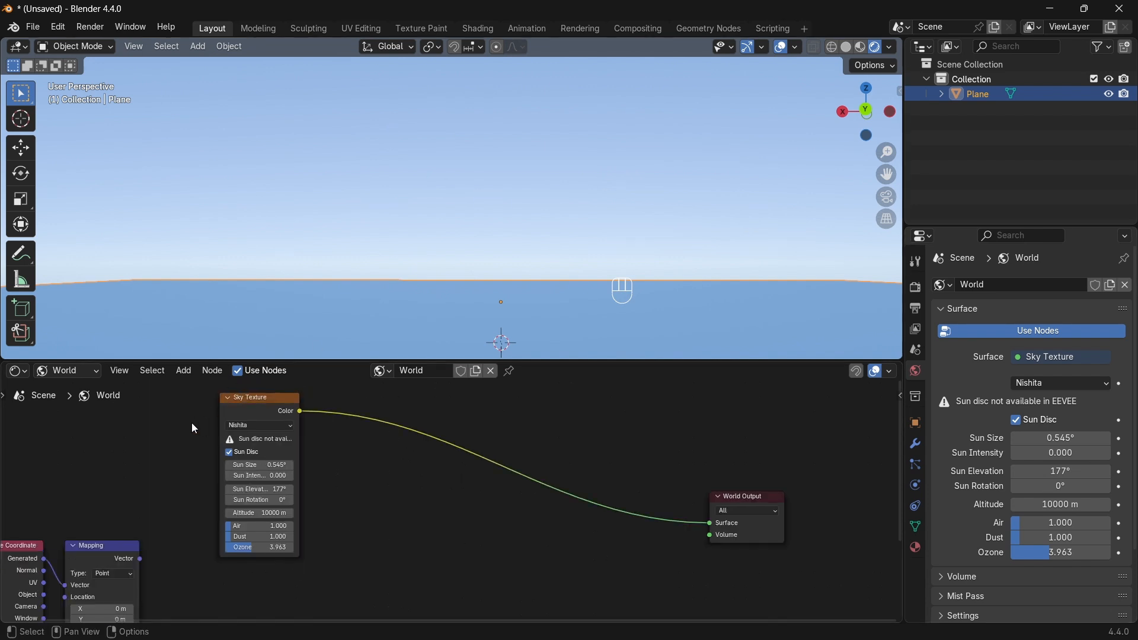
middle_drag(119, 537, 197, 476)
key(shift+a)
mouse_move(415, 549)
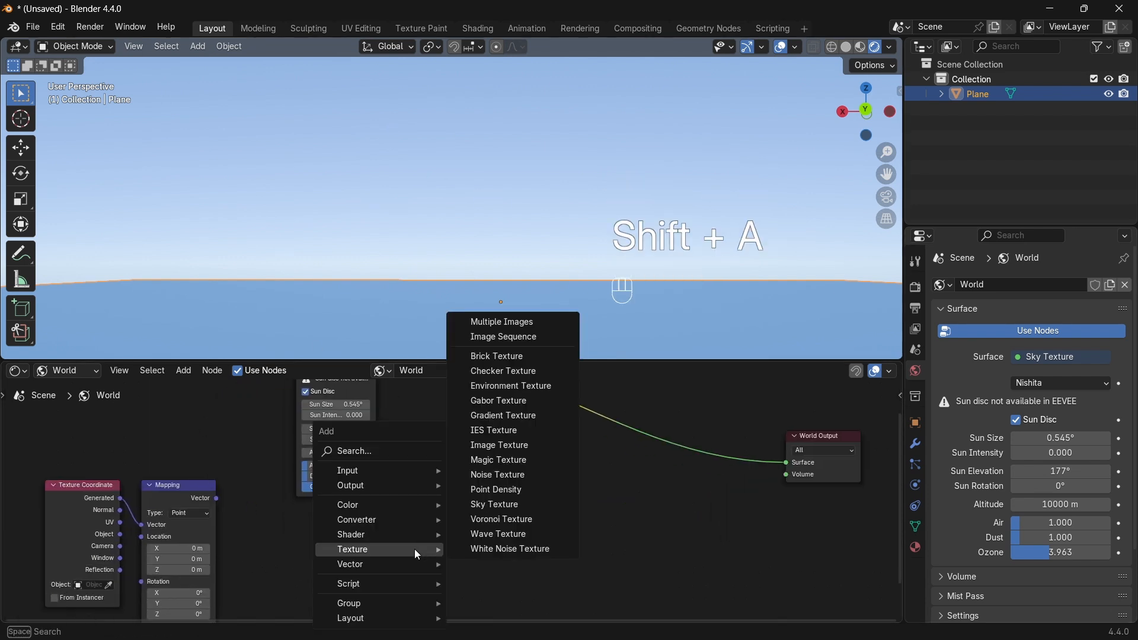
click(498, 475)
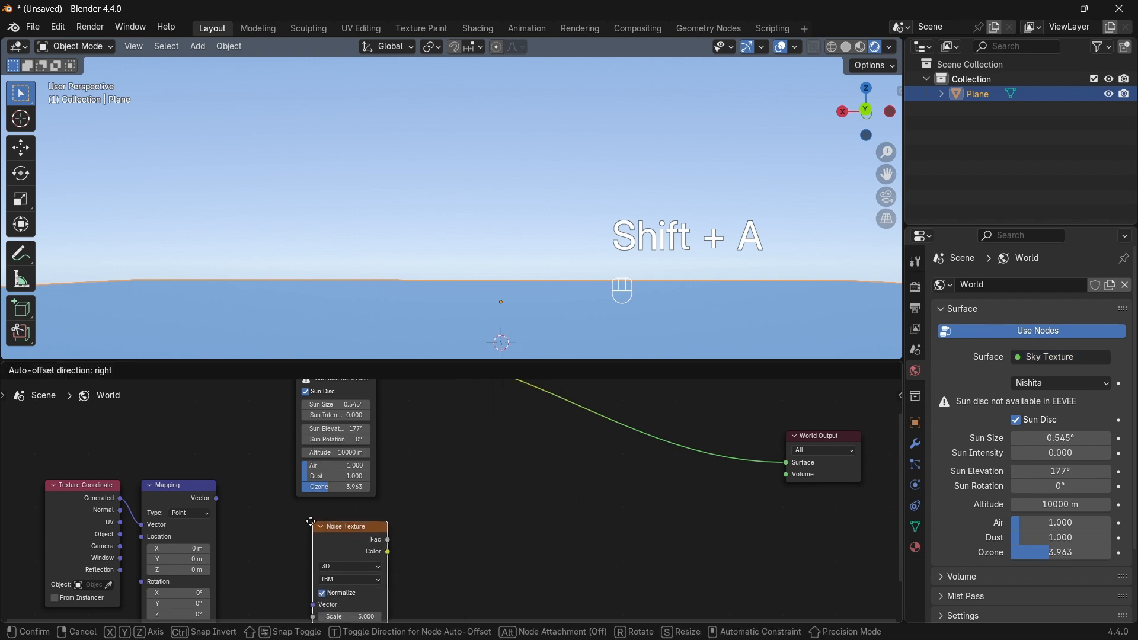
click(265, 528)
Wire the Mapping node's Vector through the Noise Texture to the World Output's Surface and set the noise Scale to 7.6.
middle_drag(265, 528, 244, 431)
drag(205, 415, 289, 516)
ctrl+shift+click(334, 469)
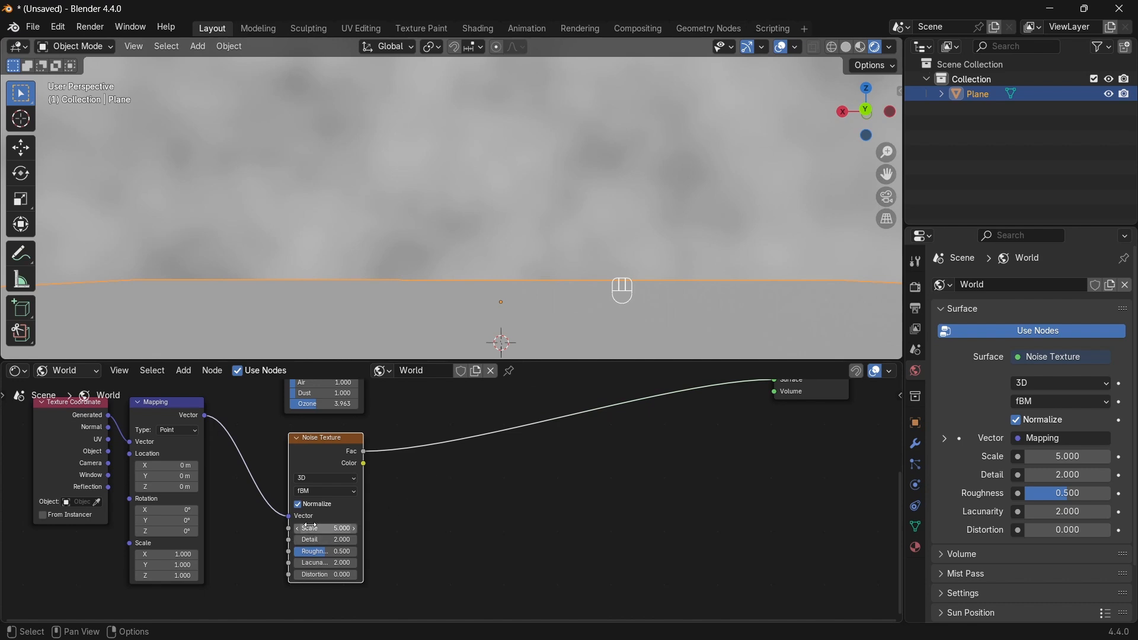
drag(310, 527, 446, 517)
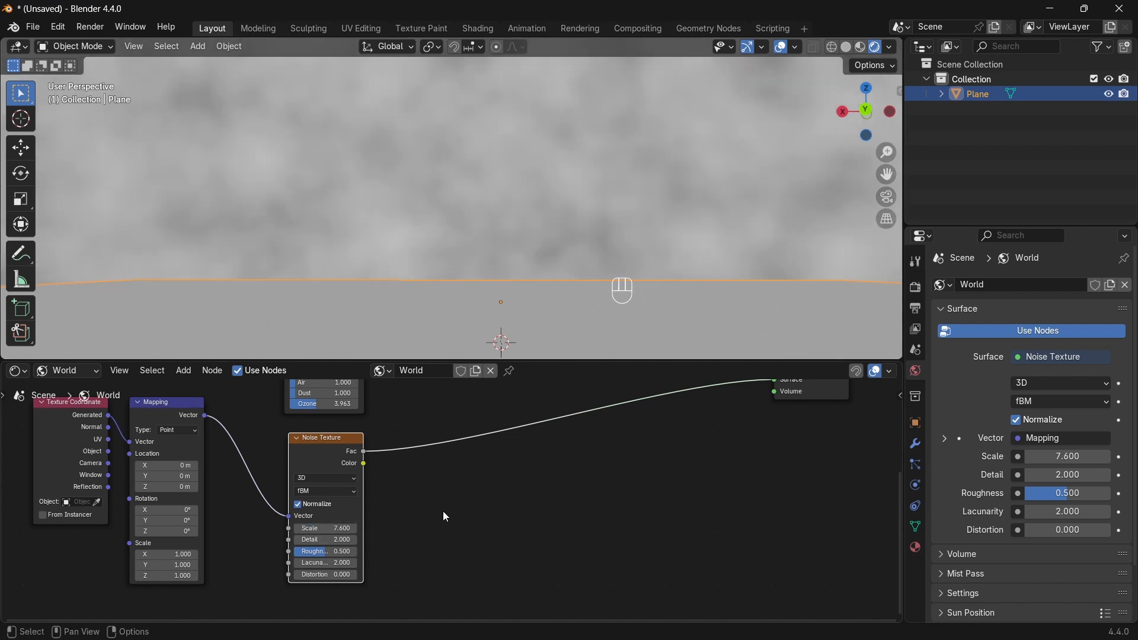
Insert a Color Ramp between the Noise Texture and World Output, and move its black stop to position 0.487.
key(shift+a)
key(shift+a)
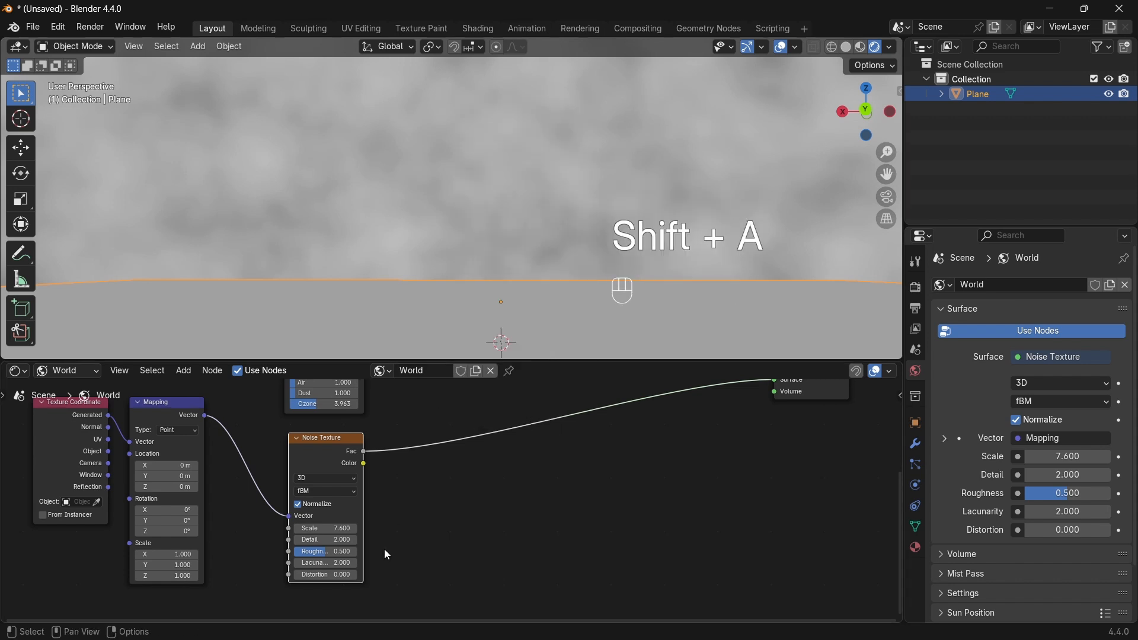
key(shift+a)
mouse_move(343, 487)
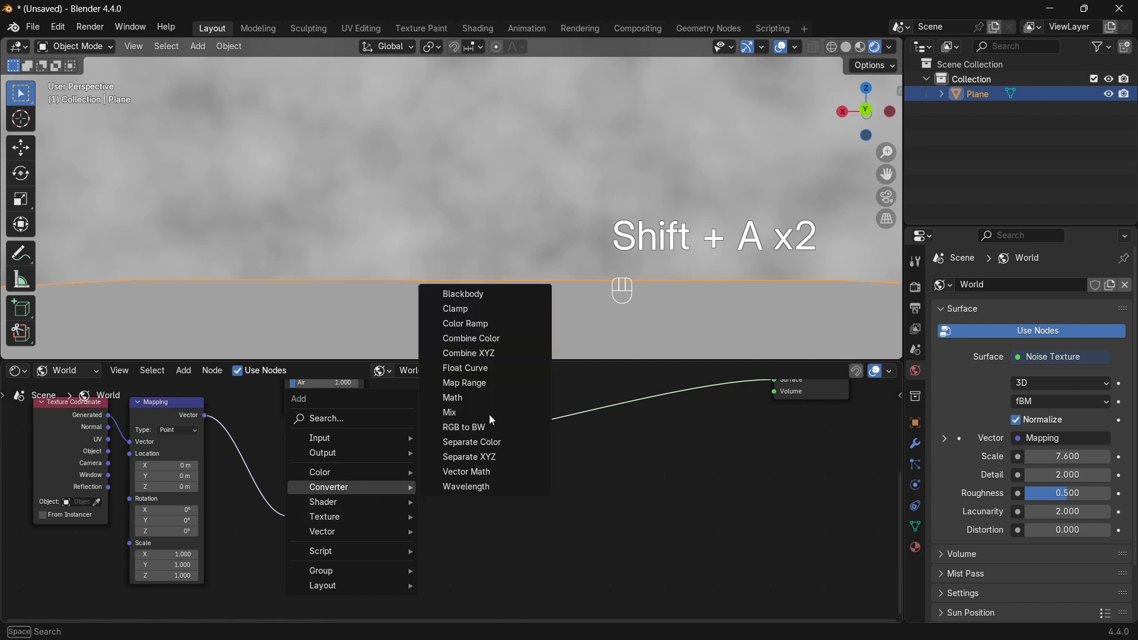
click(497, 324)
click(403, 513)
drag(412, 491, 472, 485)
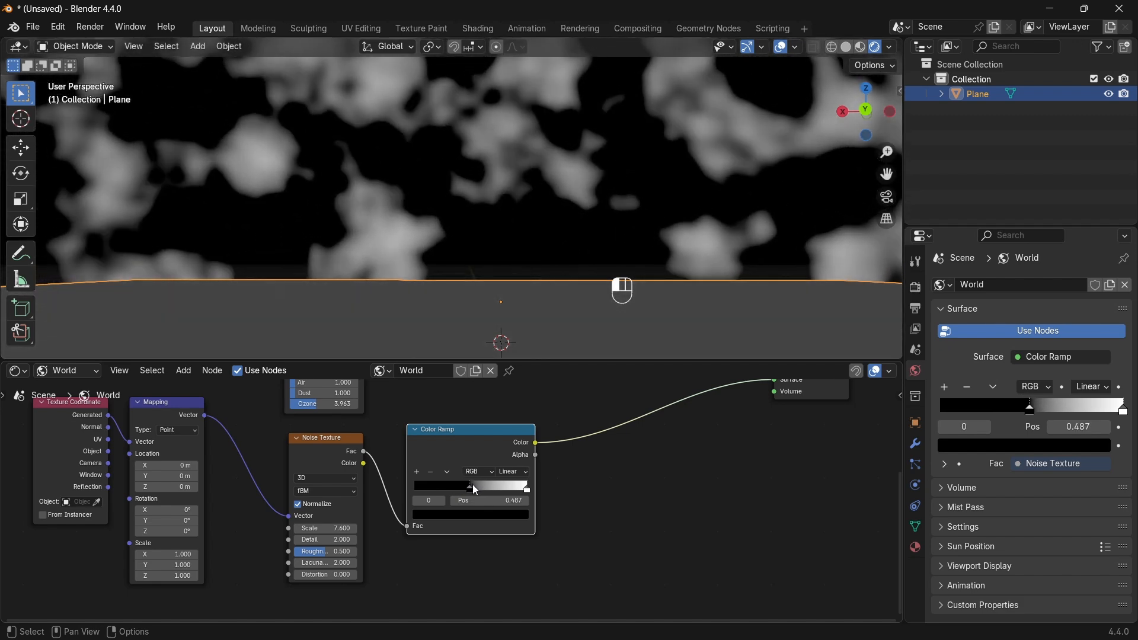
Set the Noise Texture's Detail to 9.
scroll(359, 525, up, 2)
scroll(358, 524, up, 1)
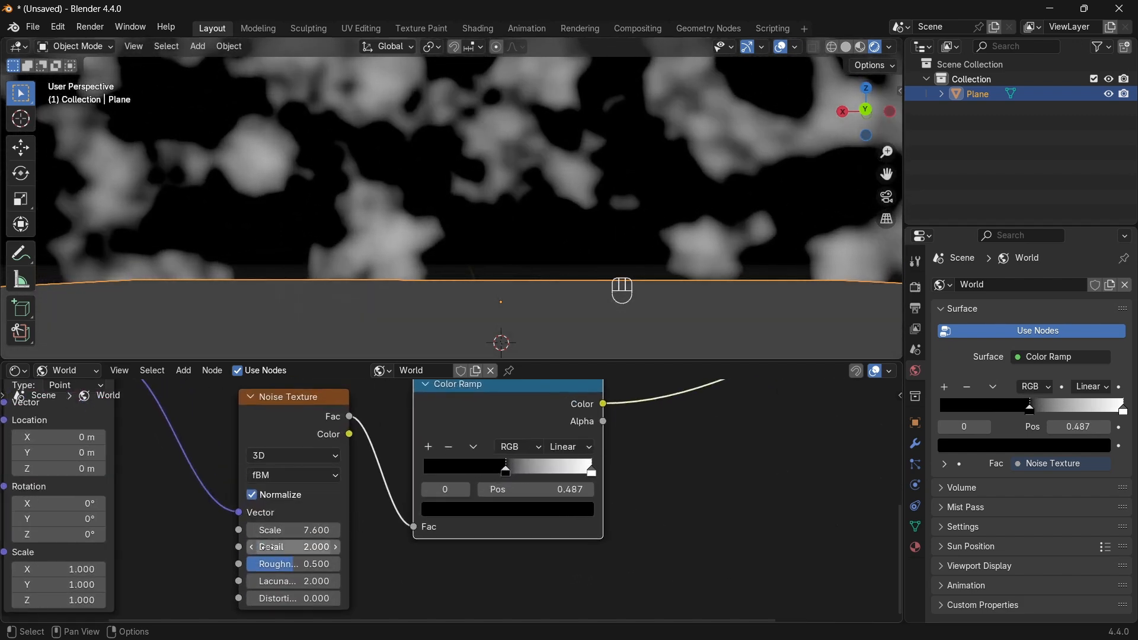
drag(267, 546, 312, 546)
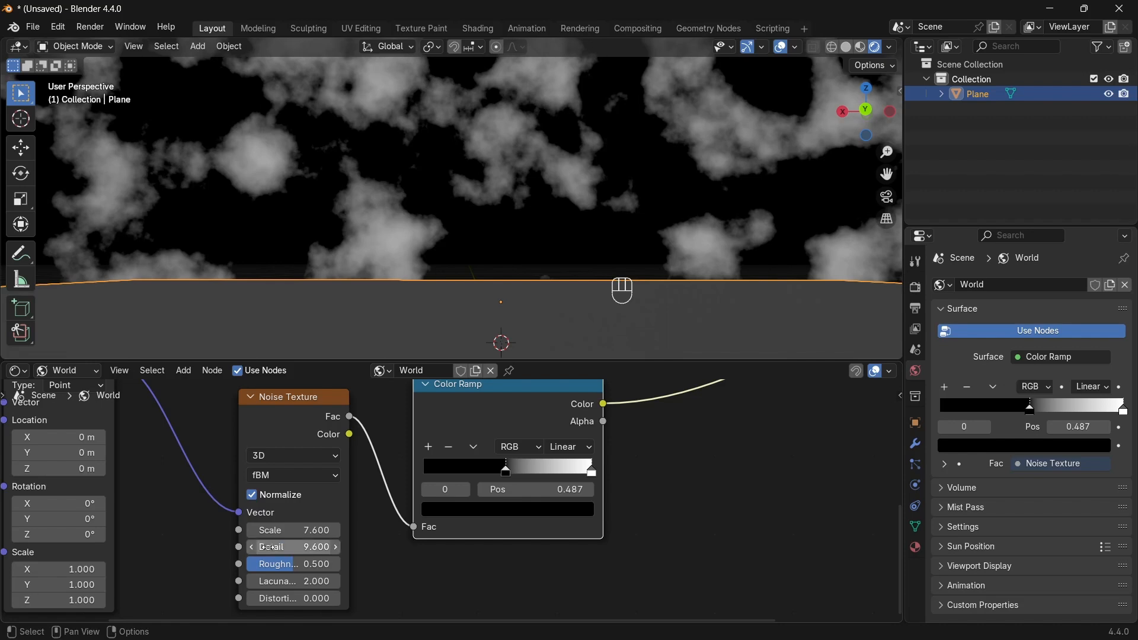
click(246, 548)
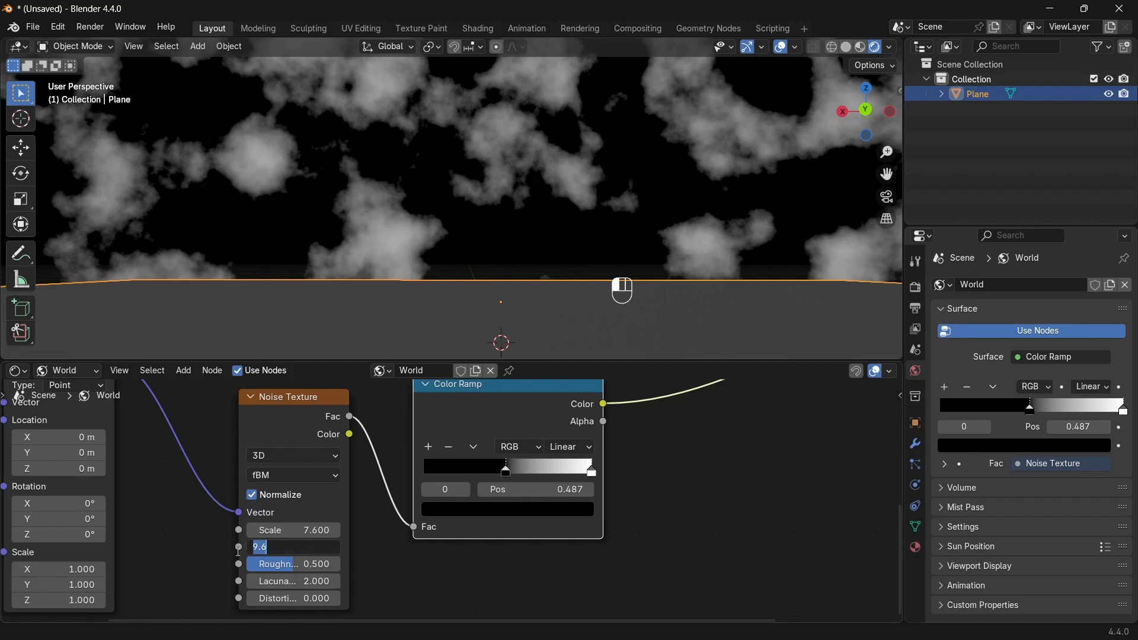
text(9)
key(Return)
Move the Color Ramp's white stop to position 0.956.
middle_drag(578, 240, 638, 239)
shift+middle_drag(636, 164, 613, 207)
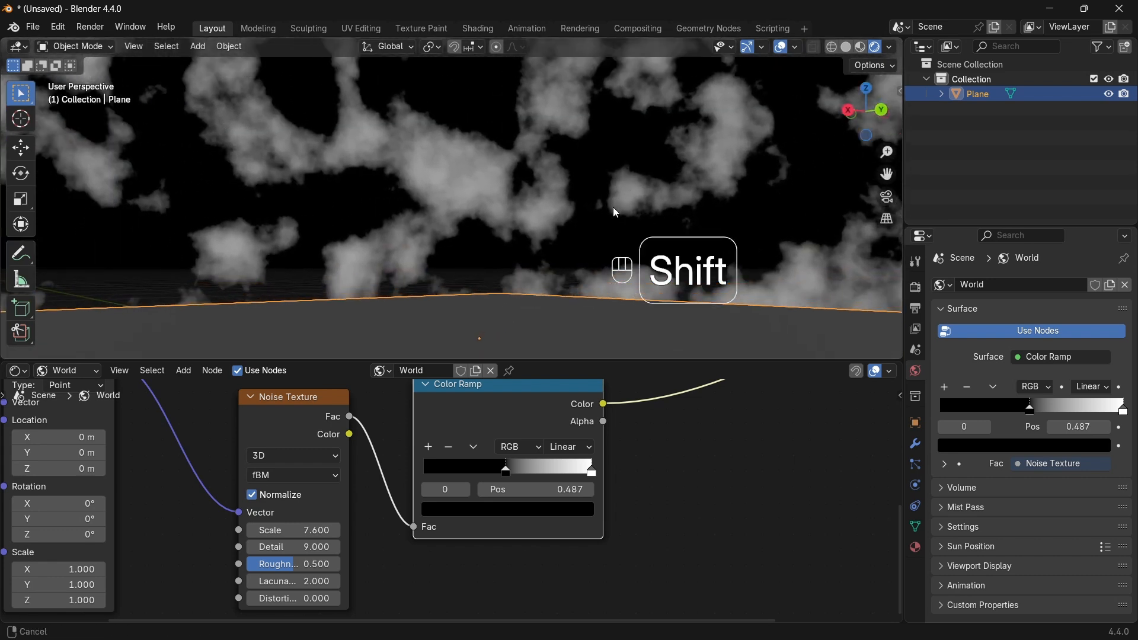
drag(595, 474, 573, 480)
middle_drag(688, 410, 671, 490)
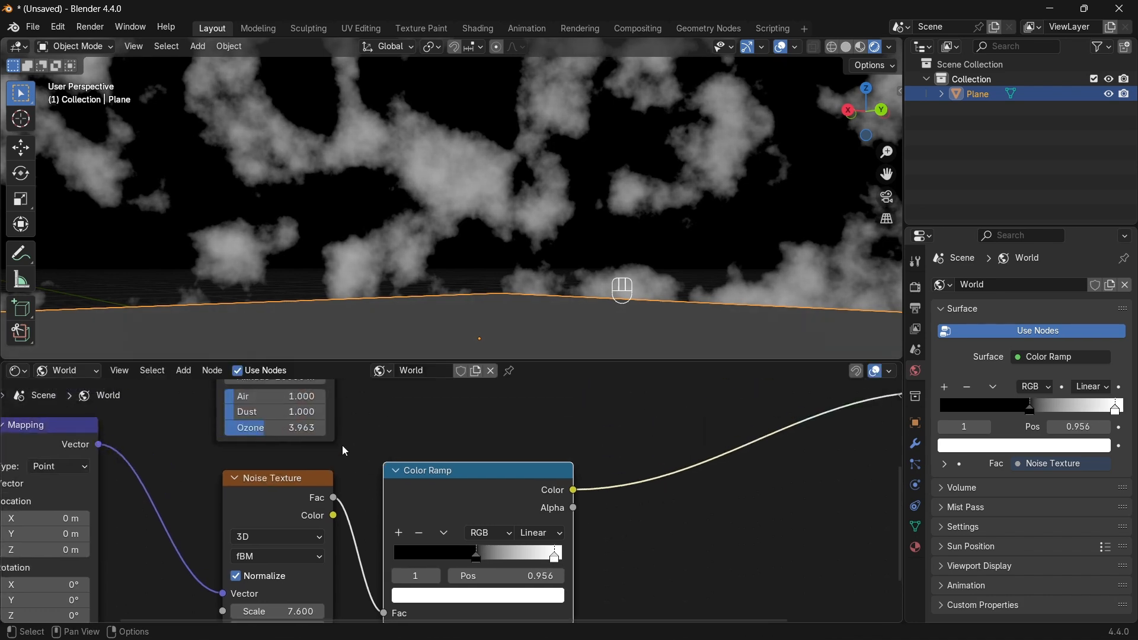
Reposition the Color Ramp node slightly lower and closer to the Noise Texture.
scroll(343, 445, down, 4)
middle_drag(444, 439, 451, 489)
drag(453, 542, 445, 562)
key(g)
click(514, 579)
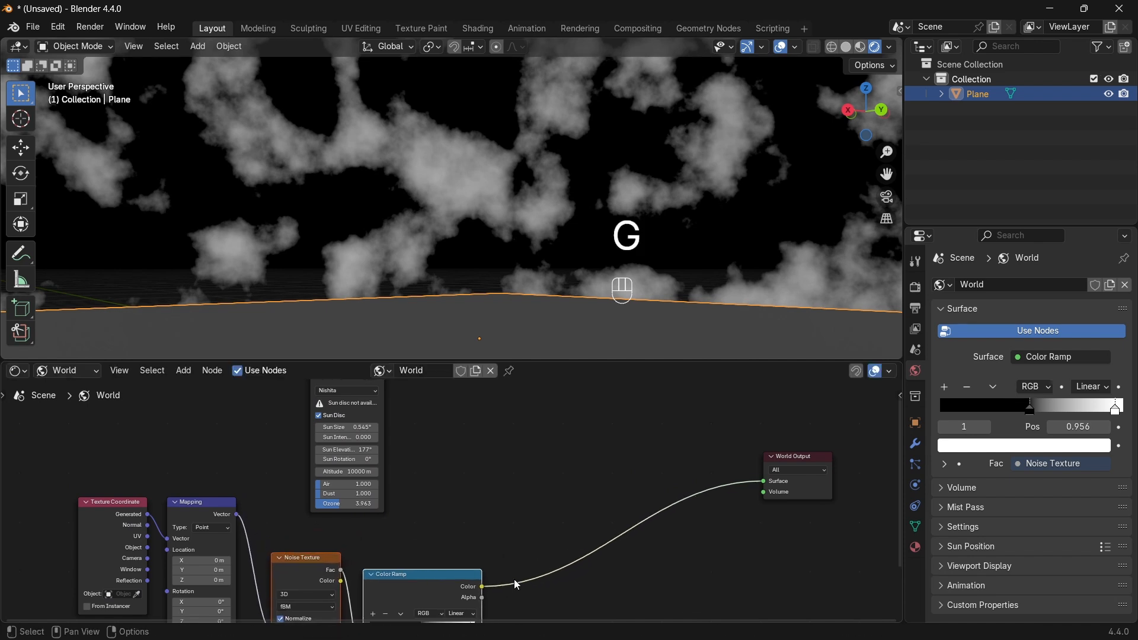
Insert a Background shader between the Color Ramp's Color output and the World Output's Surface.
middle_drag(568, 538, 525, 482)
key(shift+a)
mouse_move(568, 498)
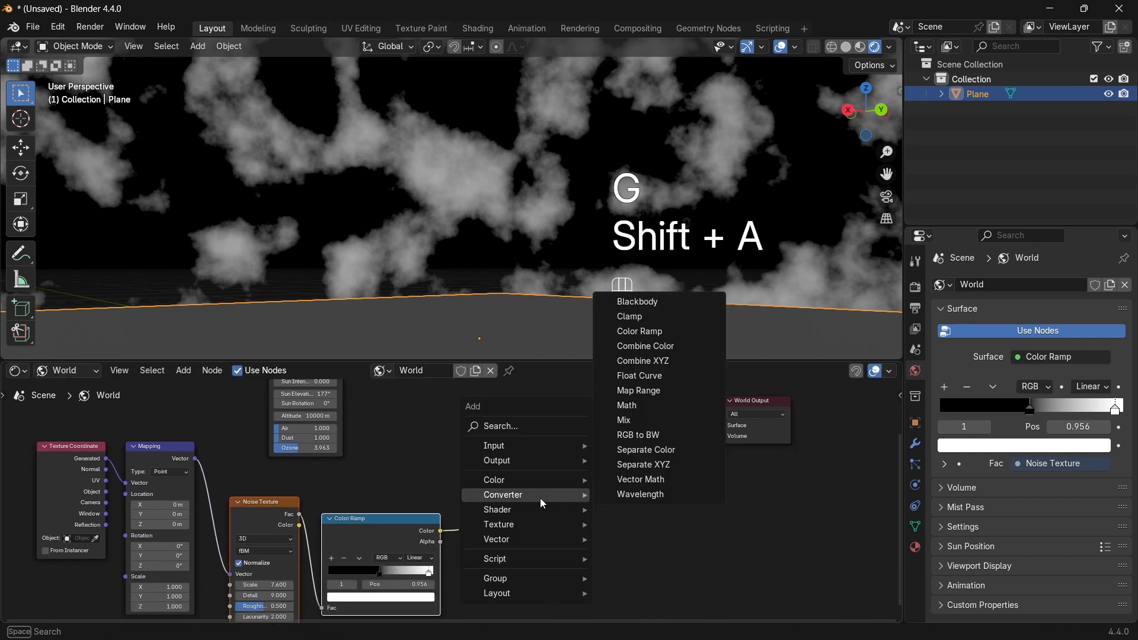
mouse_move(503, 515)
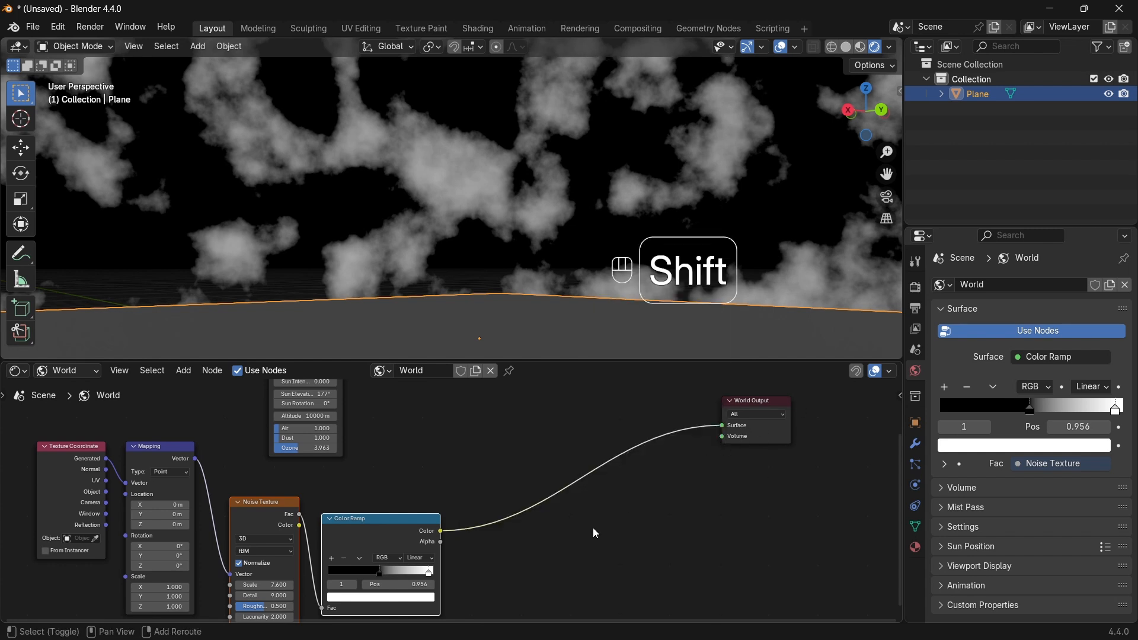
key(shift+a)
mouse_move(585, 525)
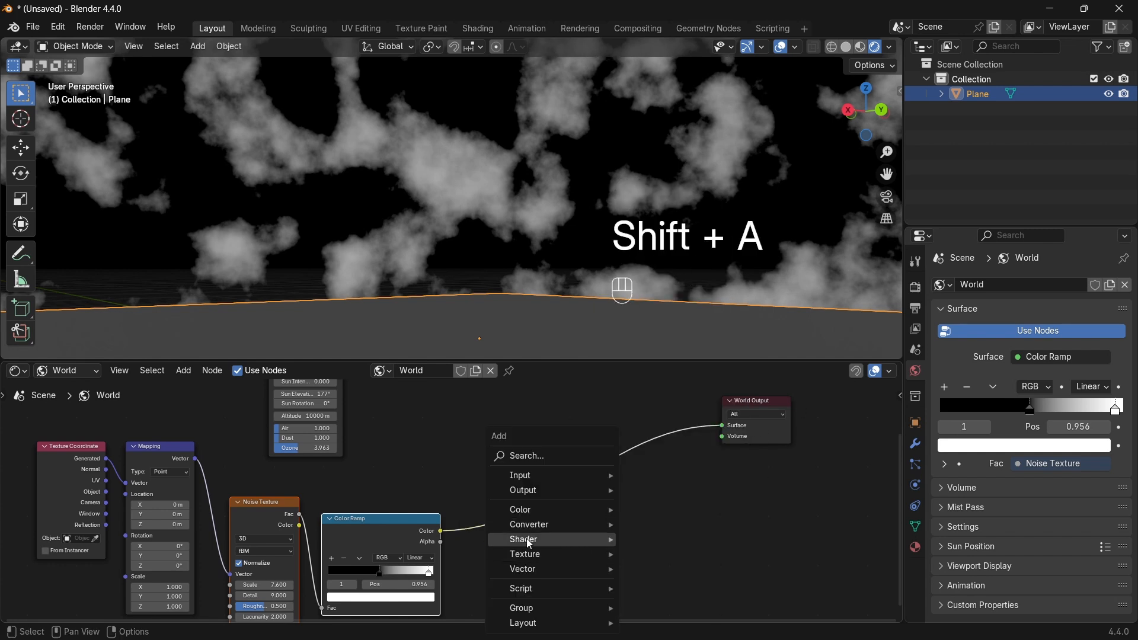
mouse_move(527, 539)
click(705, 468)
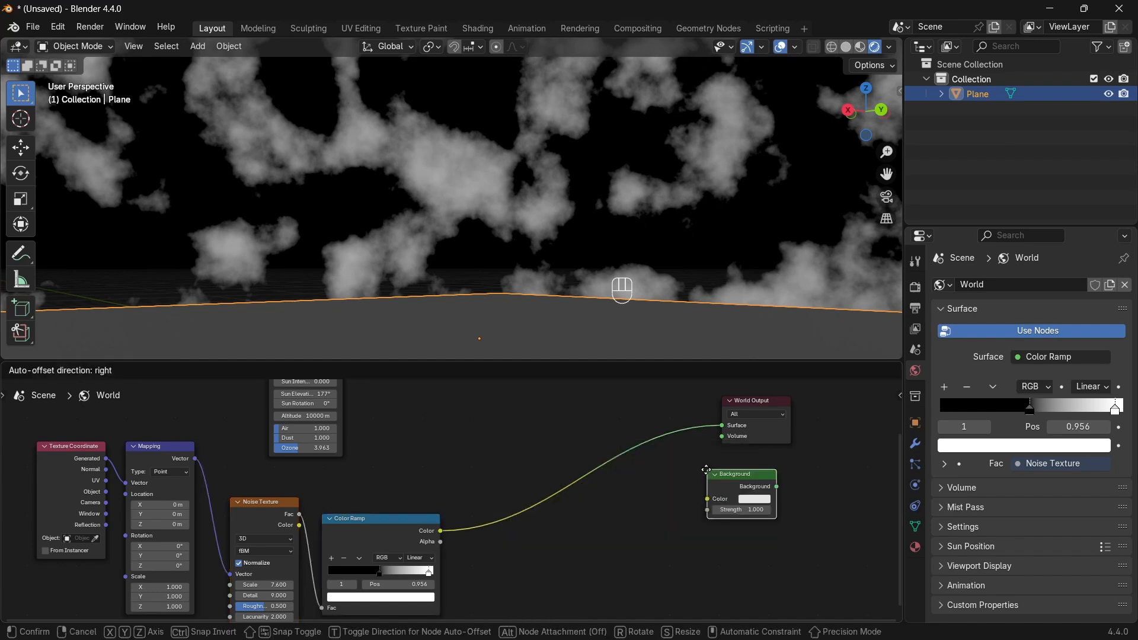
click(563, 491)
drag(564, 494, 587, 536)
right_click(522, 536)
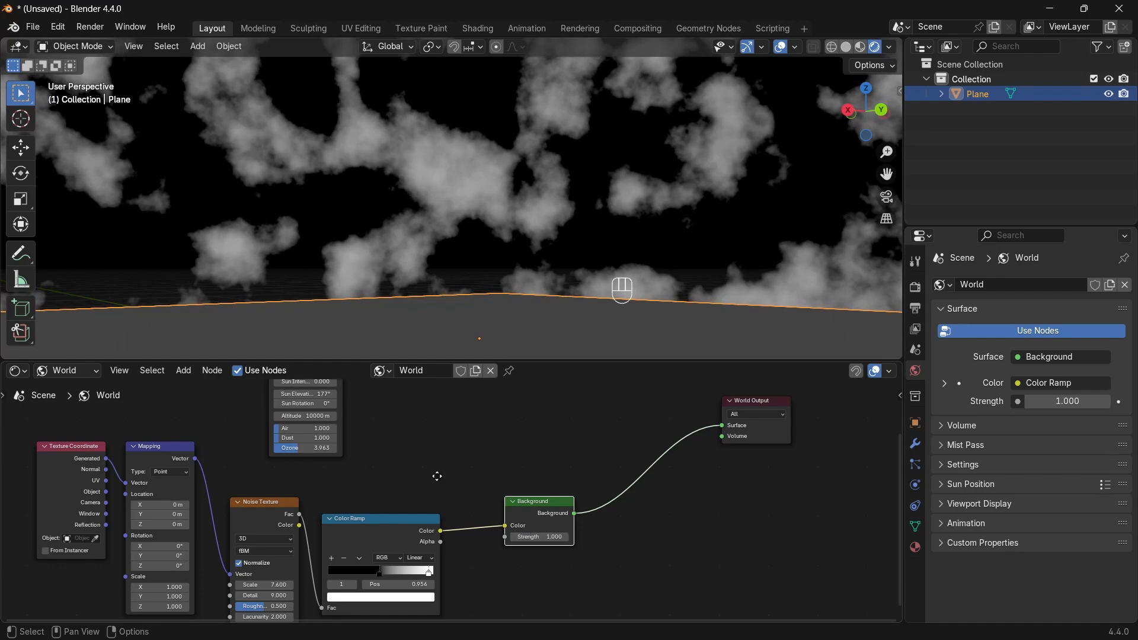
Duplicate the Background shader and place the copy beside the Sky Texture node.
middle_drag(436, 476, 441, 567)
middle_drag(545, 599, 537, 521)
key(shift+s)
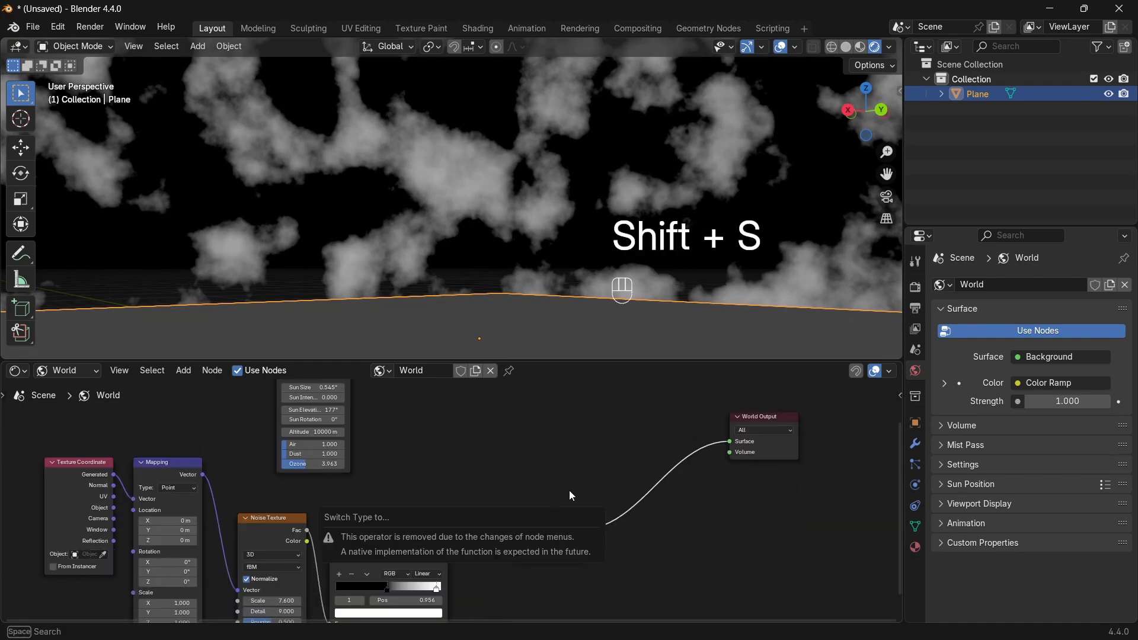
click(537, 519)
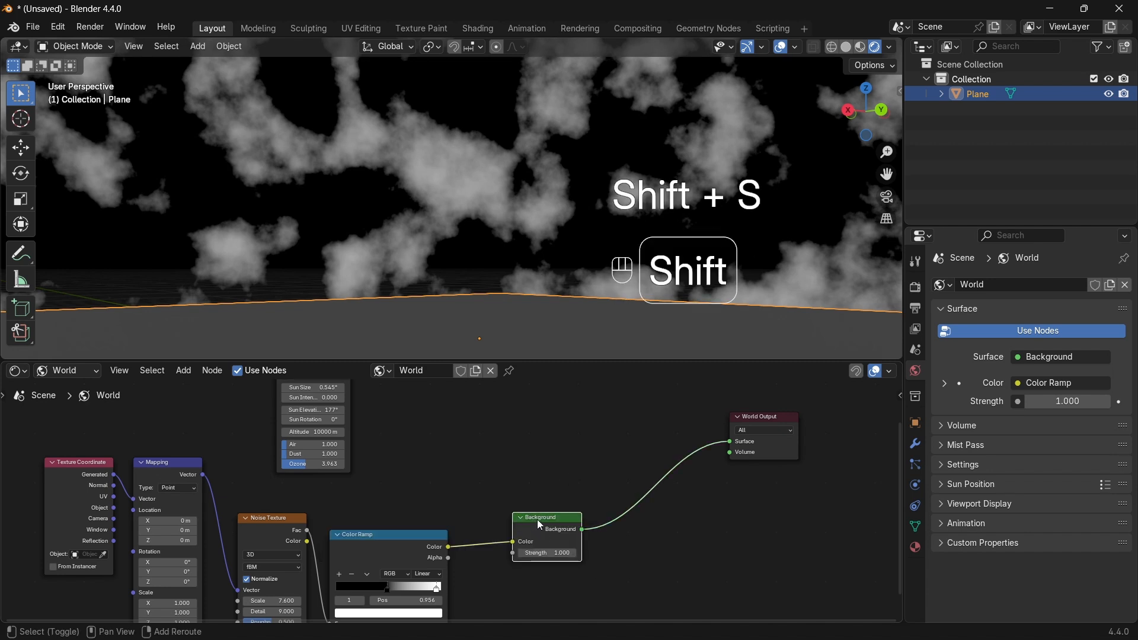
key(shift+d)
click(439, 407)
middle_drag(439, 408, 522, 512)
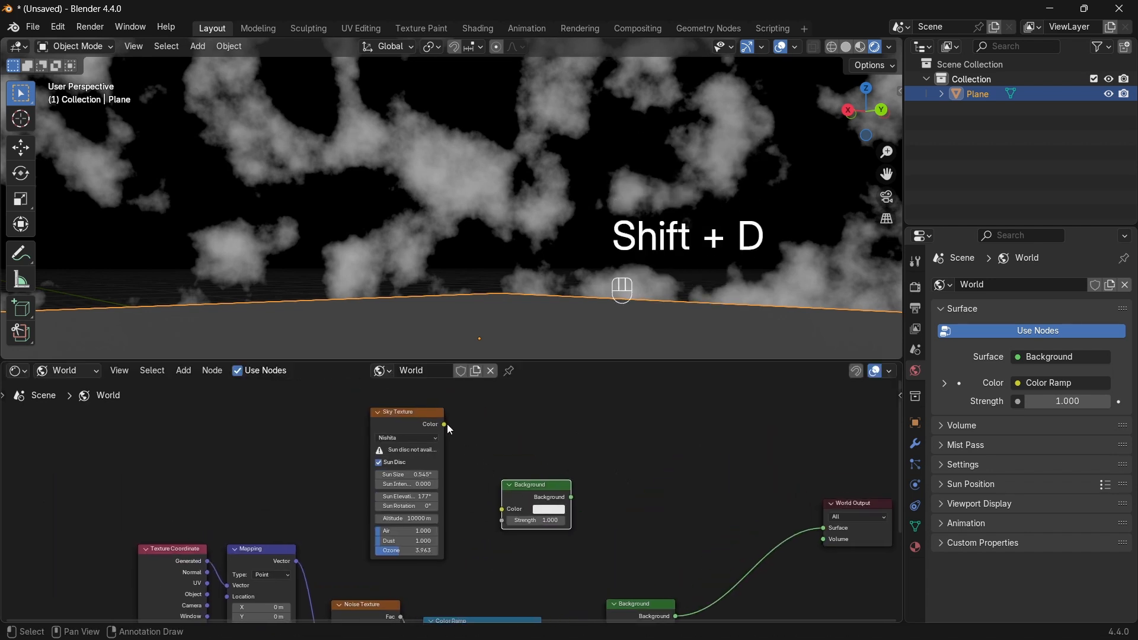
Connect the Sky Texture's Color to the duplicated Background's Strength and preview that Background through the World Output's Surface.
drag(447, 425, 505, 521)
ctrl+shift+click(525, 482)
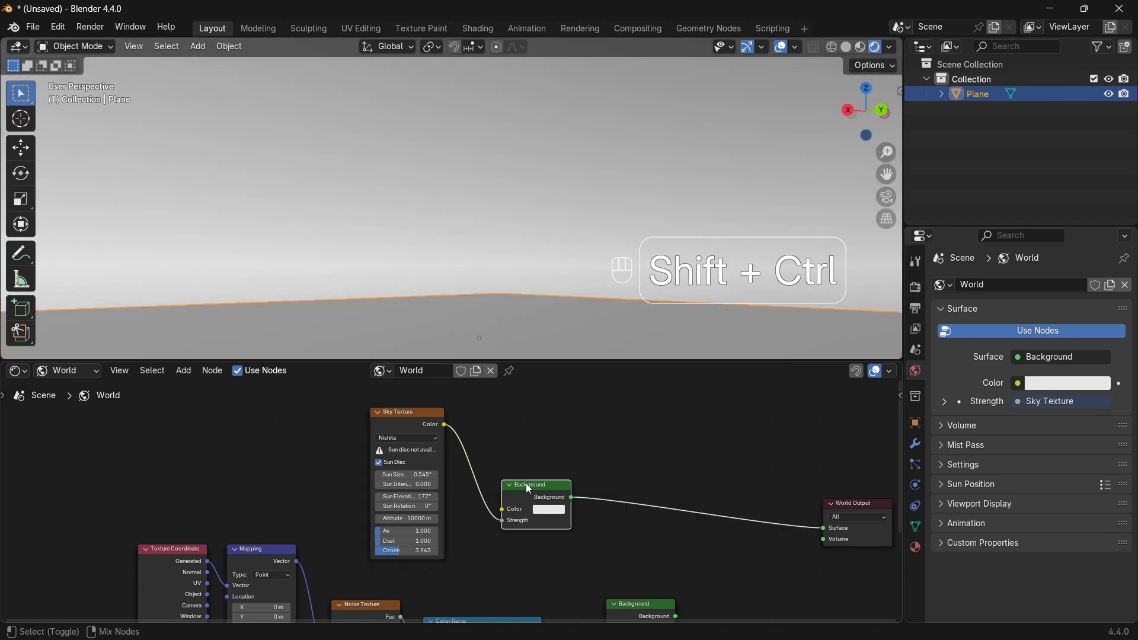
middle_drag(496, 240, 424, 231)
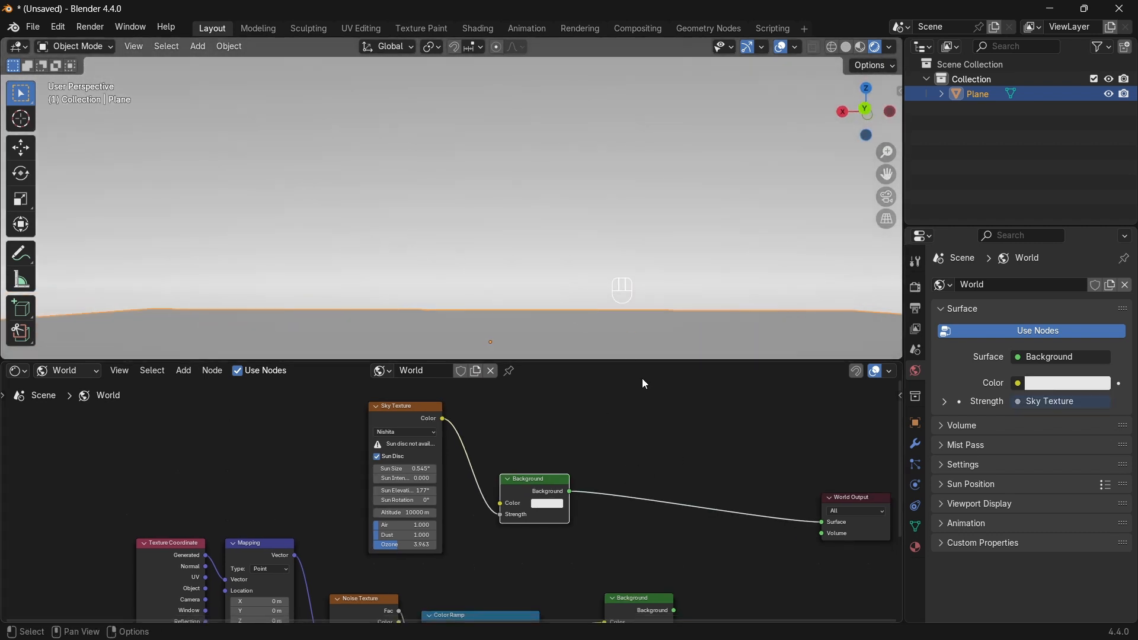
Search the add-ons in the preferences for "nod" to check whether Node Wrangler is enabled.
click(63, 30)
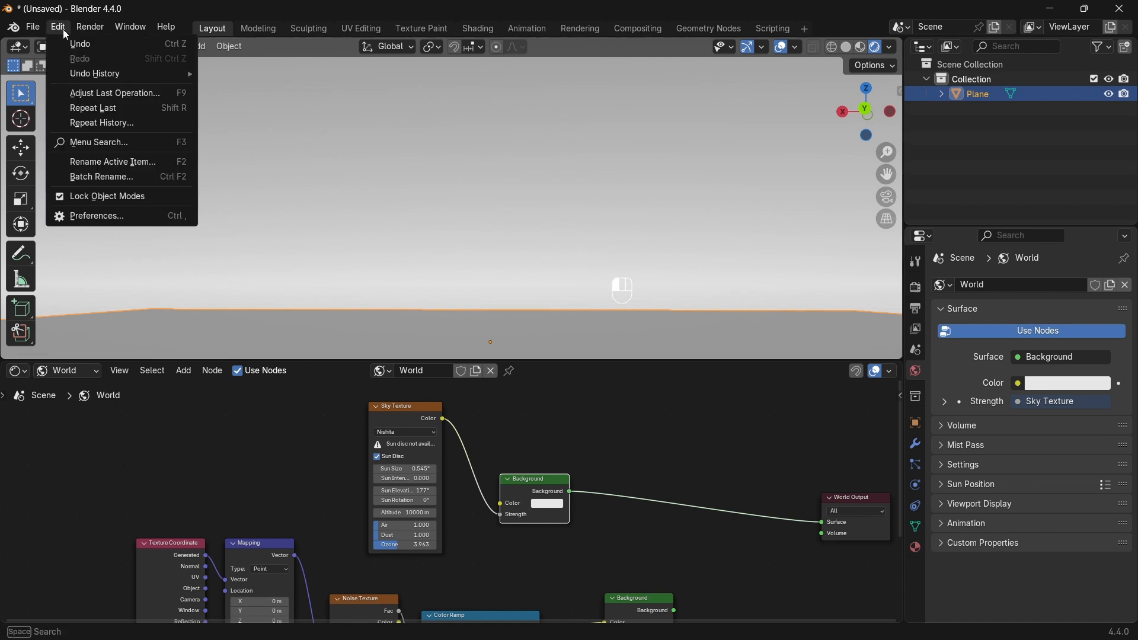
click(102, 219)
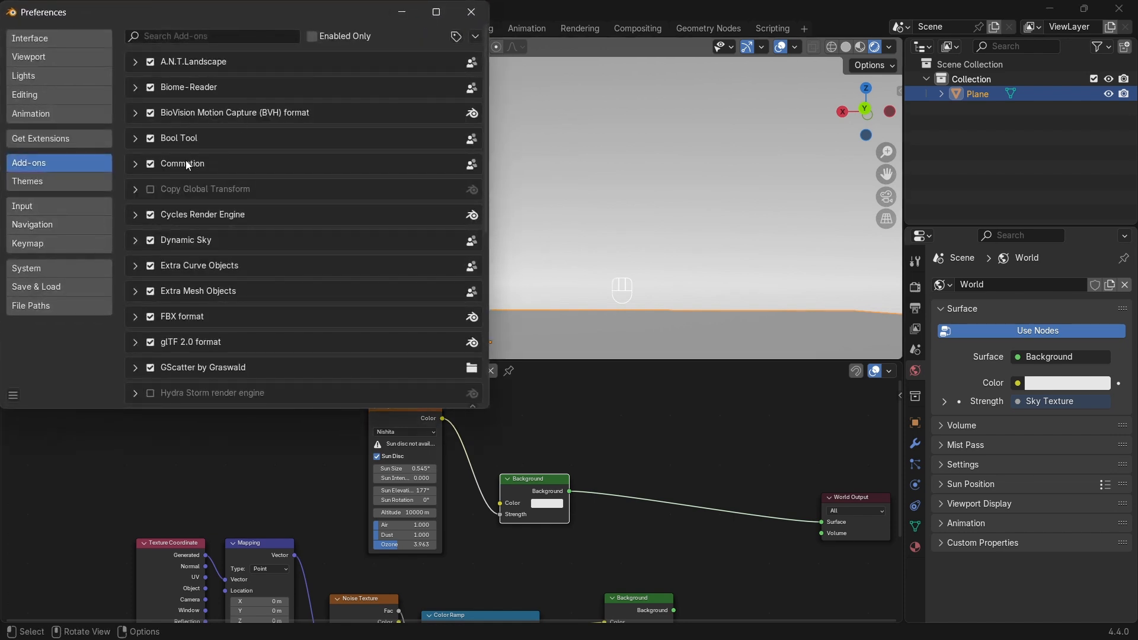
click(254, 30)
text(nod)
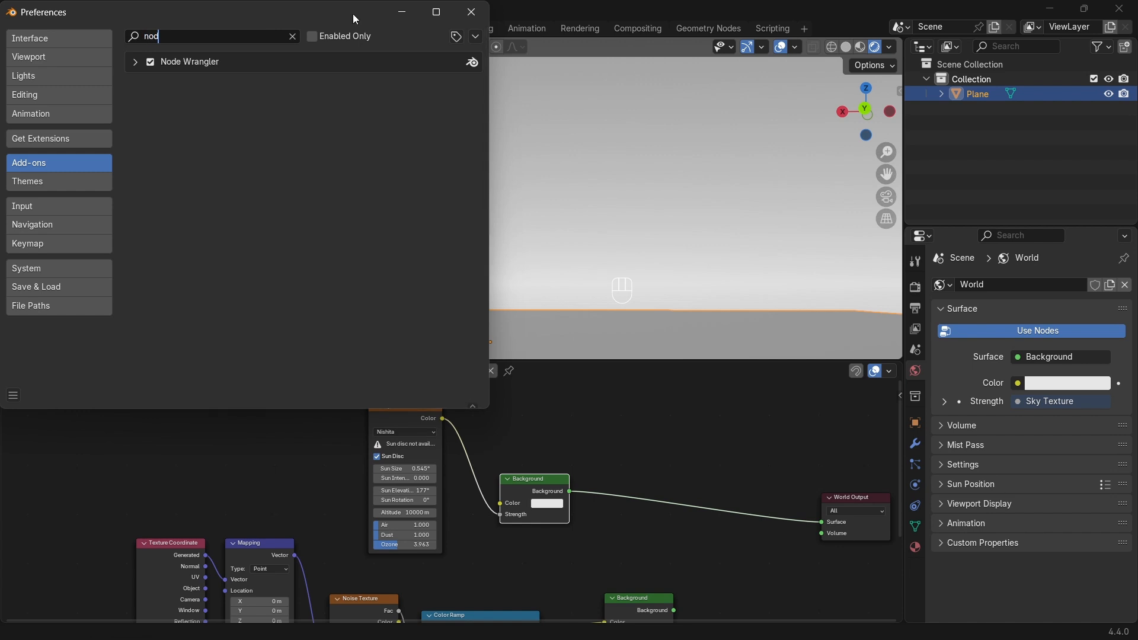
click(471, 12)
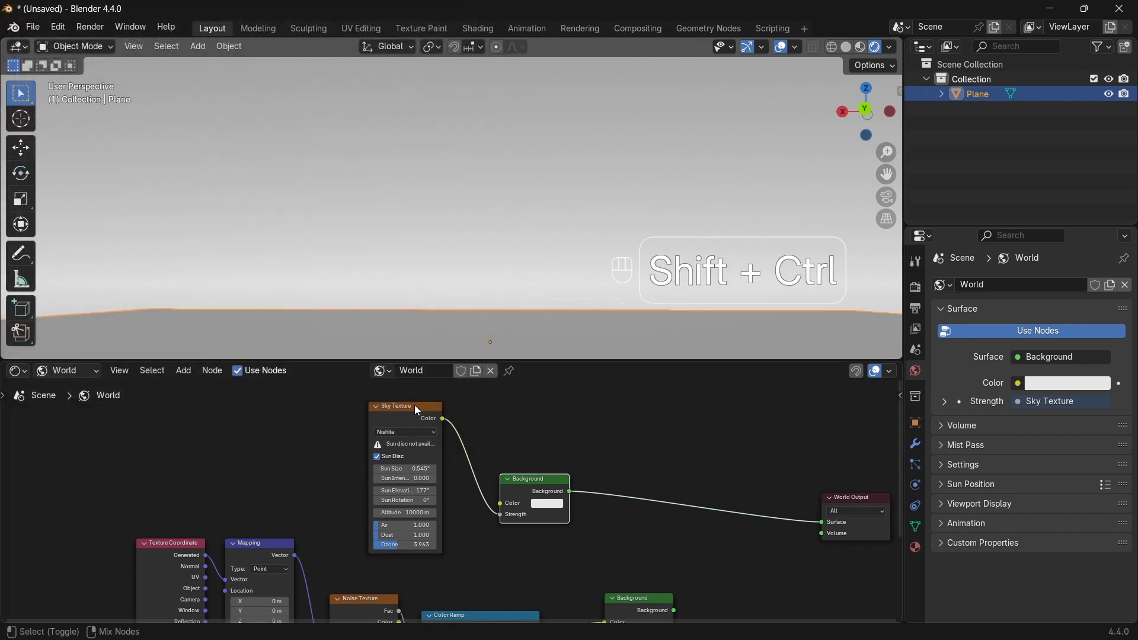
Preview the Sky Texture and its Background in turn, and move the Sky Texture link from the Background's Strength to its Color.
ctrl+shift+click(417, 409)
ctrl+shift+click(526, 483)
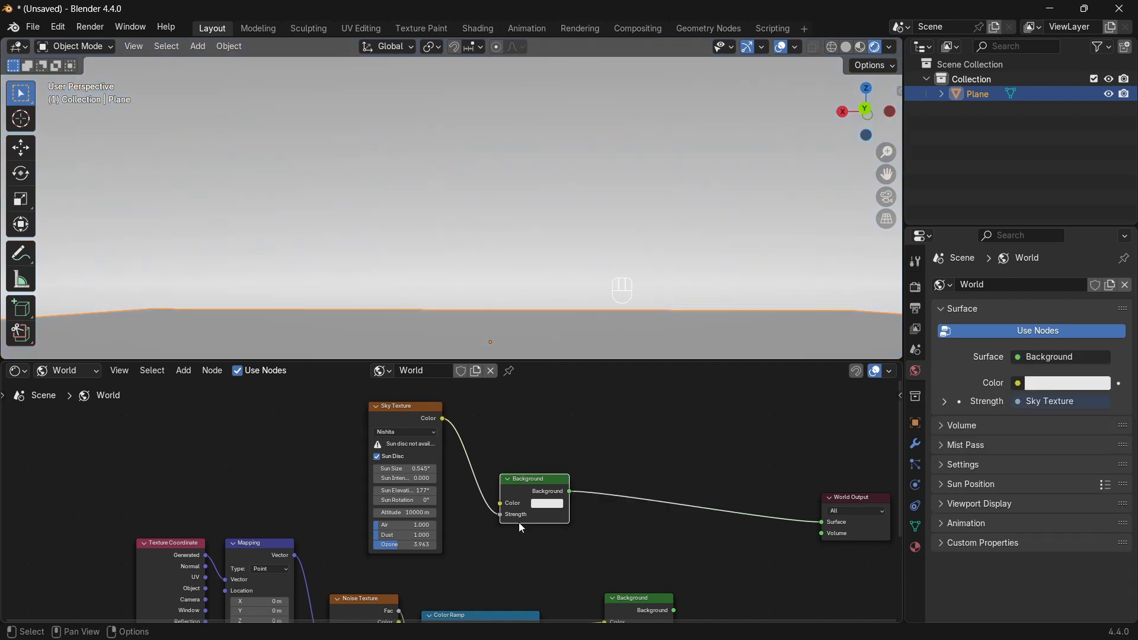
drag(501, 515, 501, 503)
middle_drag(579, 295, 618, 287)
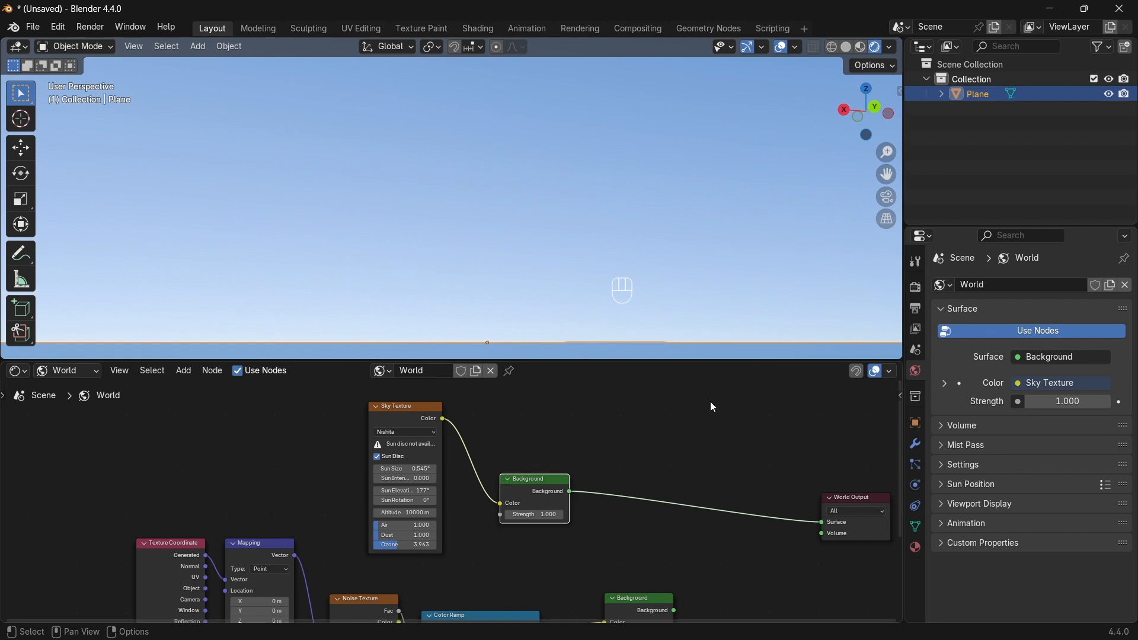
Move the sky's Background node to sit just above the cloud Background node in the world node tree.
shift+middle_drag(750, 536, 665, 468)
drag(450, 425, 554, 470)
middle_drag(690, 522, 600, 520)
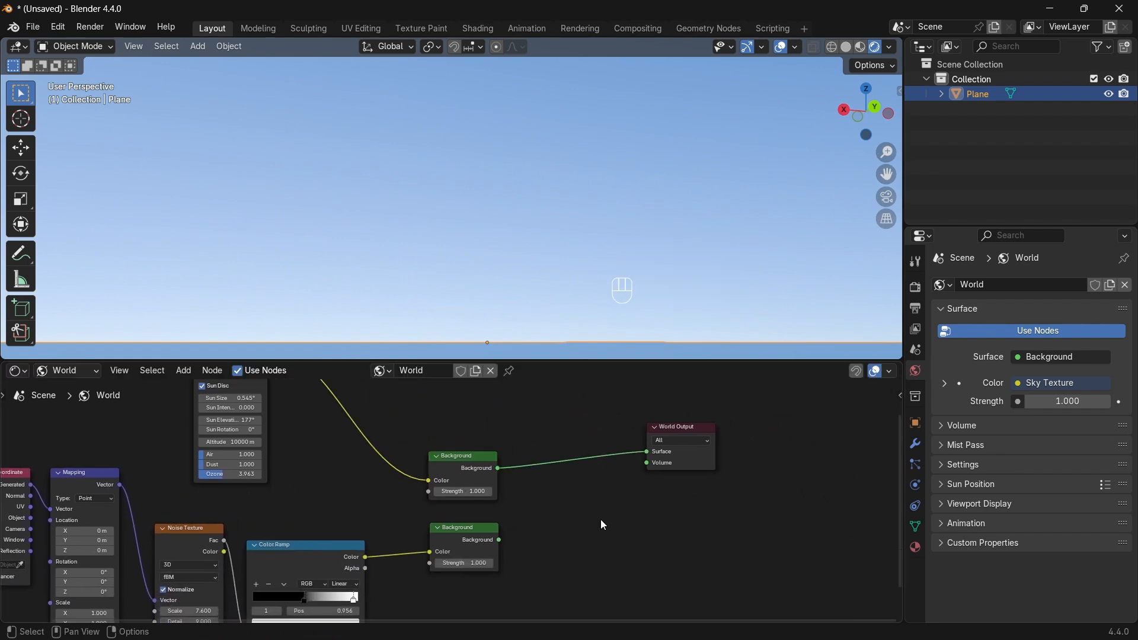
Combine the sky and cloud Background nodes with an Add Shader that feeds the World Output surface.
key(shift+a)
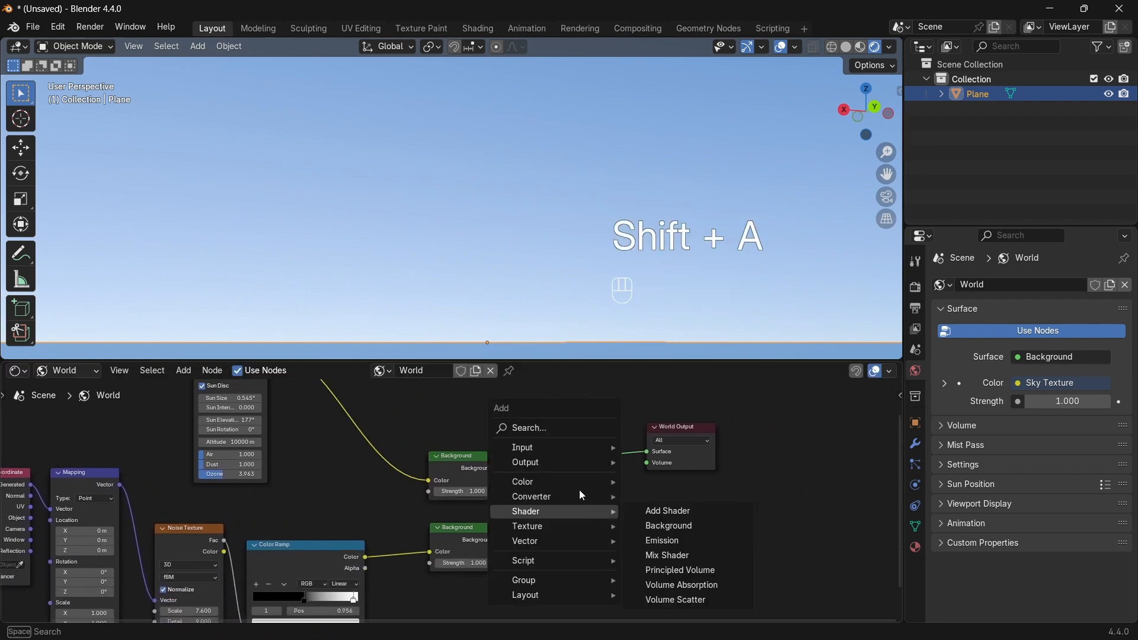
click(674, 513)
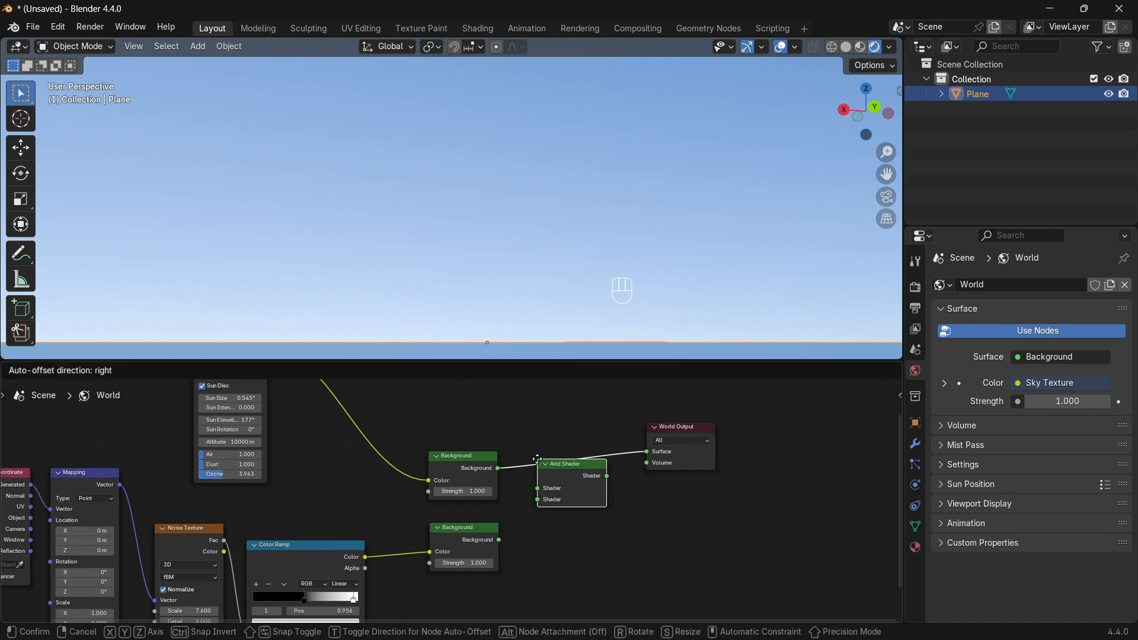
click(538, 461)
drag(499, 539, 531, 510)
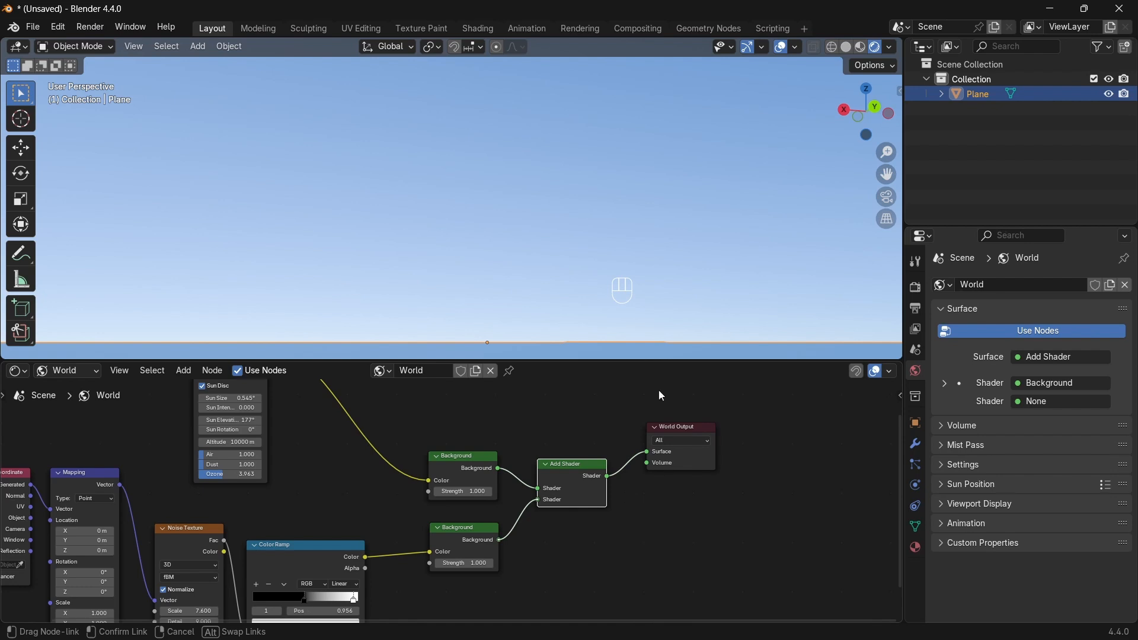
middle_drag(693, 273, 803, 150)
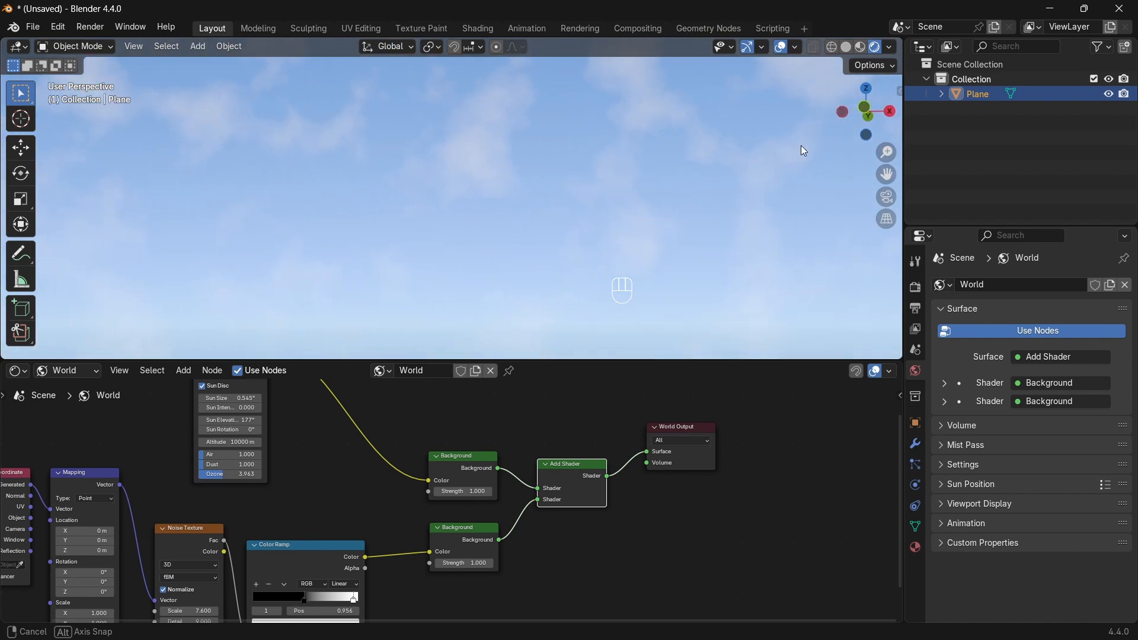
Enlarge the node editor and set the Color Ramp's black stop to position 0.487.
drag(623, 360, 688, 297)
key(Home)
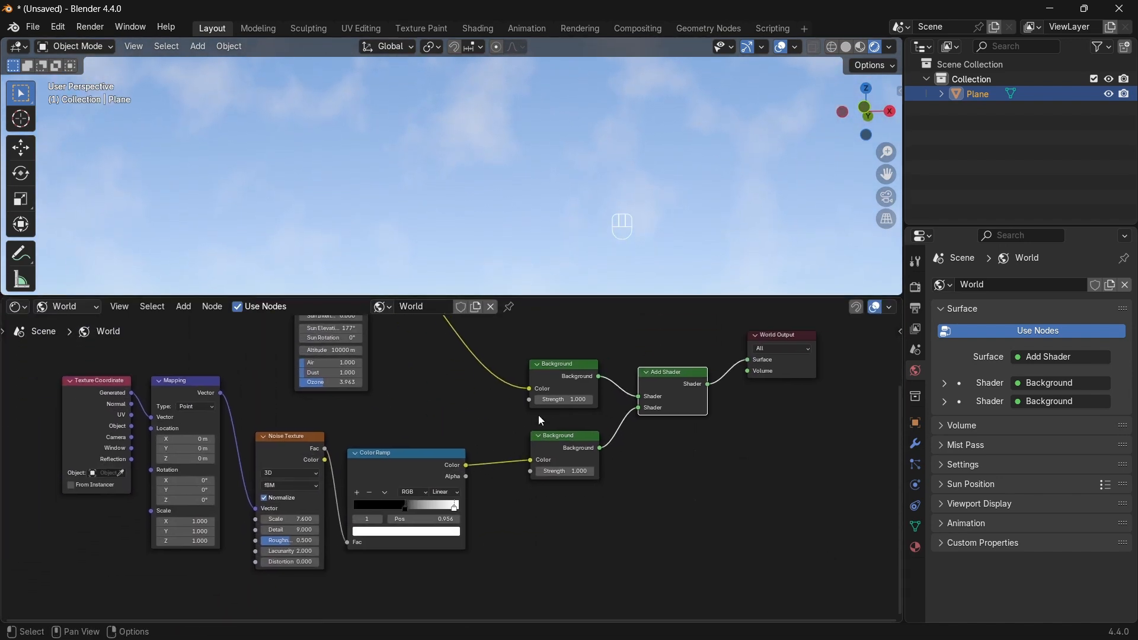
click(404, 507)
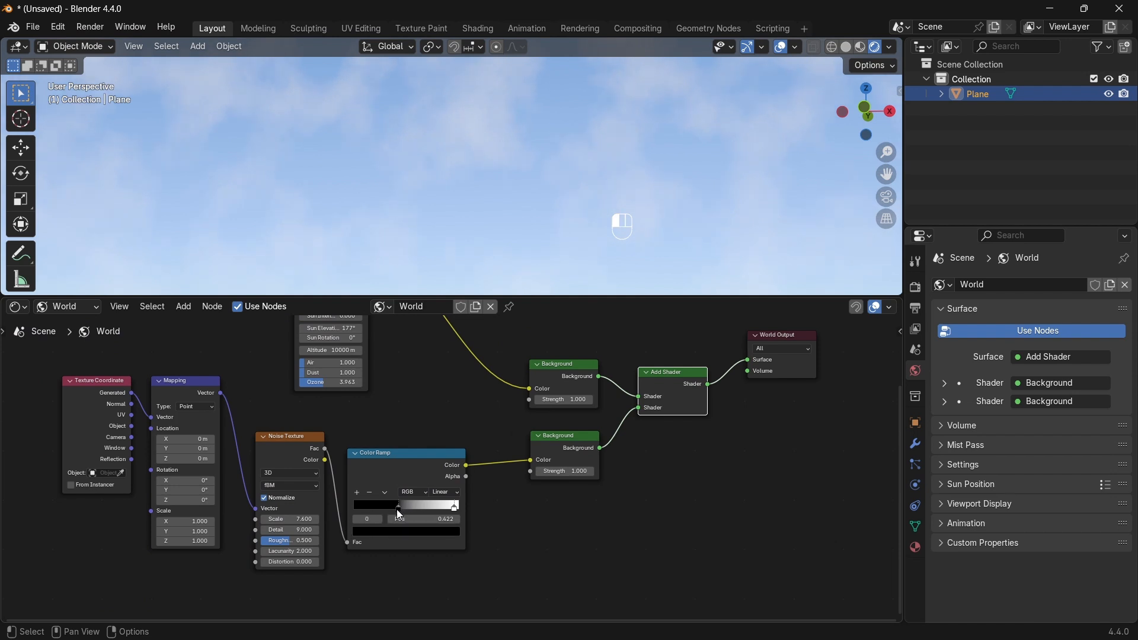
drag(396, 510, 404, 510)
middle_drag(637, 442, 532, 493)
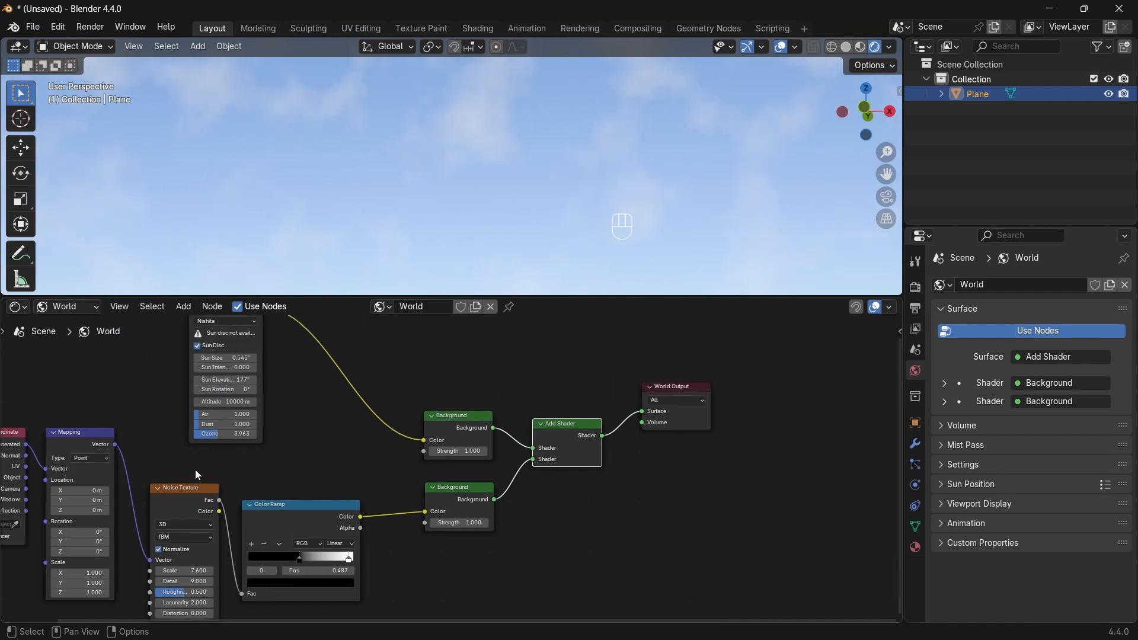
Group the Noise Texture, Color Ramp and cloud Background nodes in a frame labelled Nuage.
drag(197, 475, 433, 595)
middle_drag(323, 532, 395, 490)
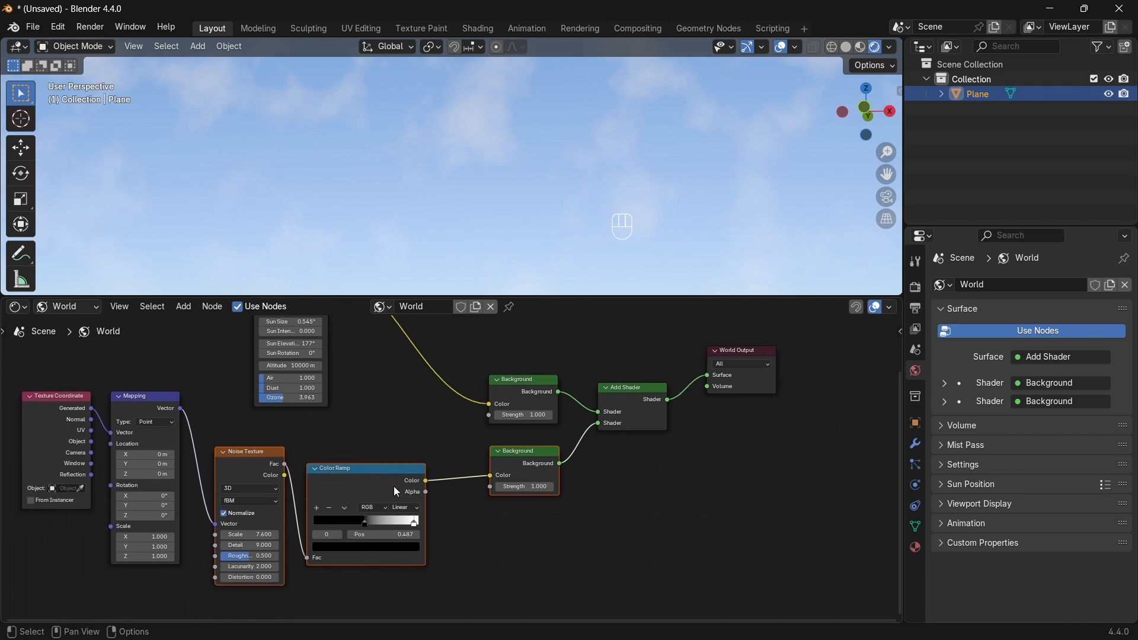
key(ctrl+j)
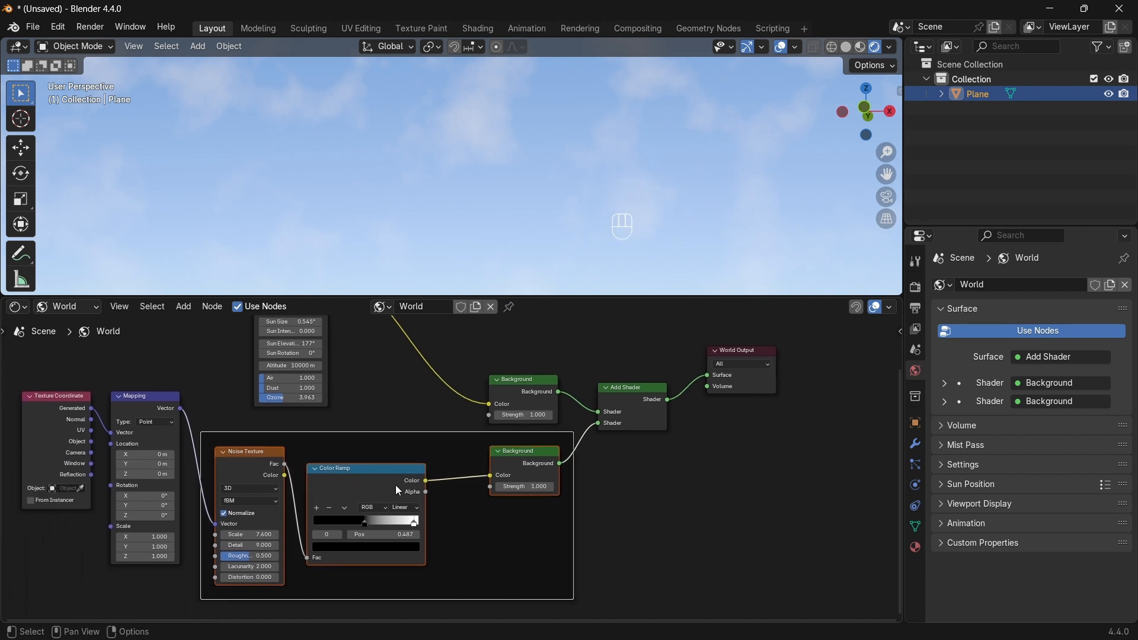
key(F2)
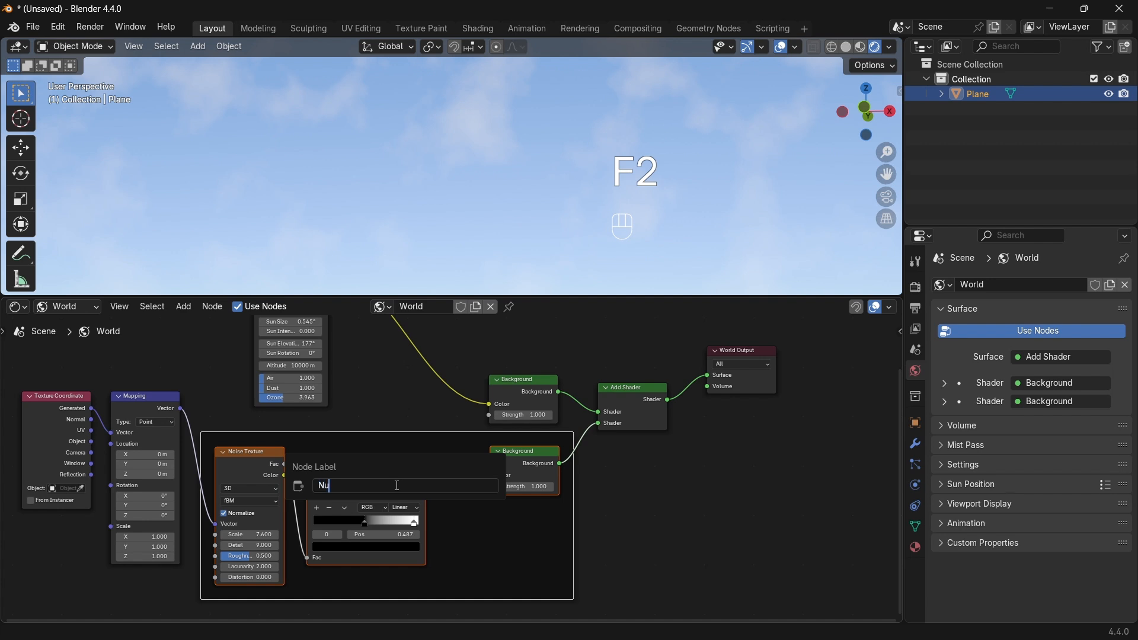
text(Nuage)
key(Return)
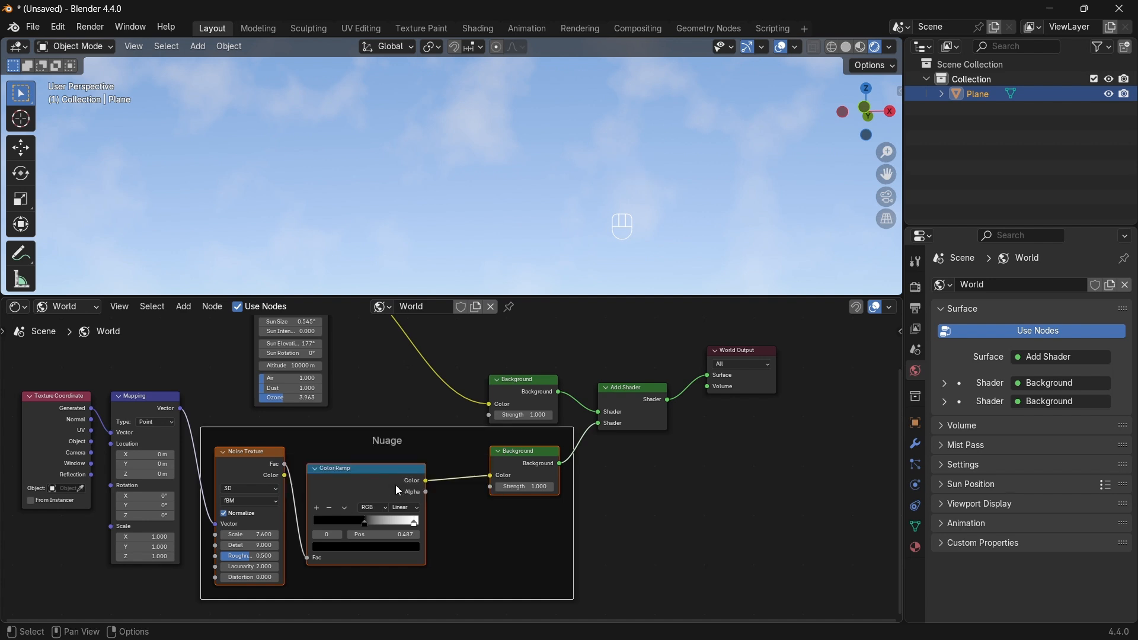
Tidy the layout by placing each Background node beside its source node and the Add Shader closer to the World Output.
drag(530, 454, 491, 477)
middle_drag(449, 379, 465, 436)
drag(550, 448, 410, 355)
drag(626, 454, 651, 444)
middle_drag(380, 462, 421, 392)
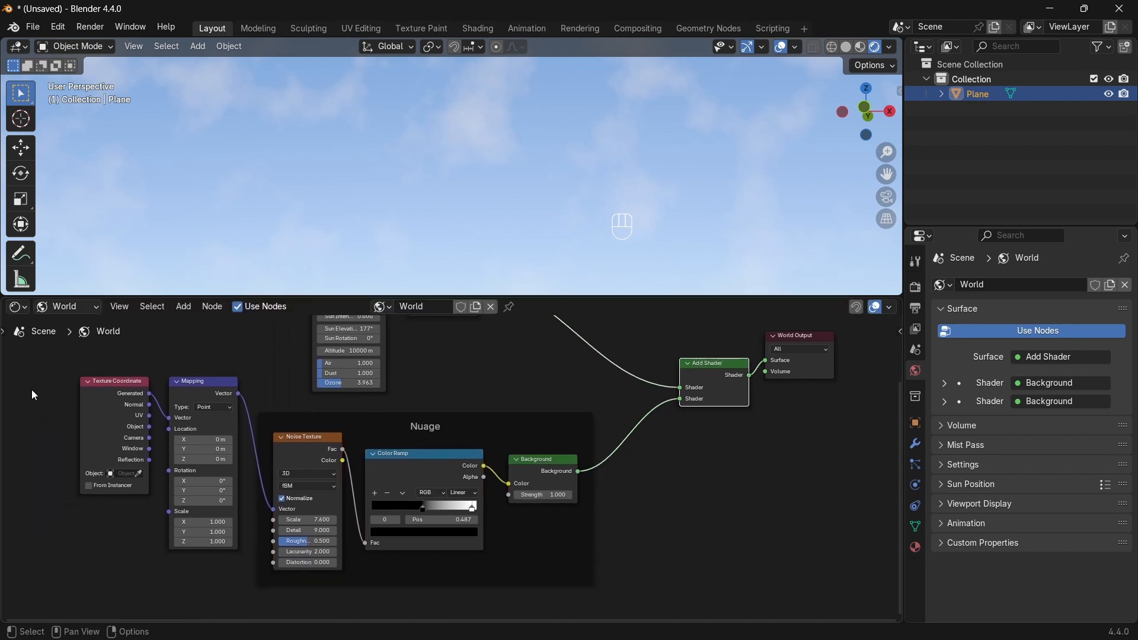
Group the Texture Coordinate and Mapping nodes in a frame, and reposition that frame and the Nuage frame.
drag(29, 399, 183, 477)
key(ctrl+j)
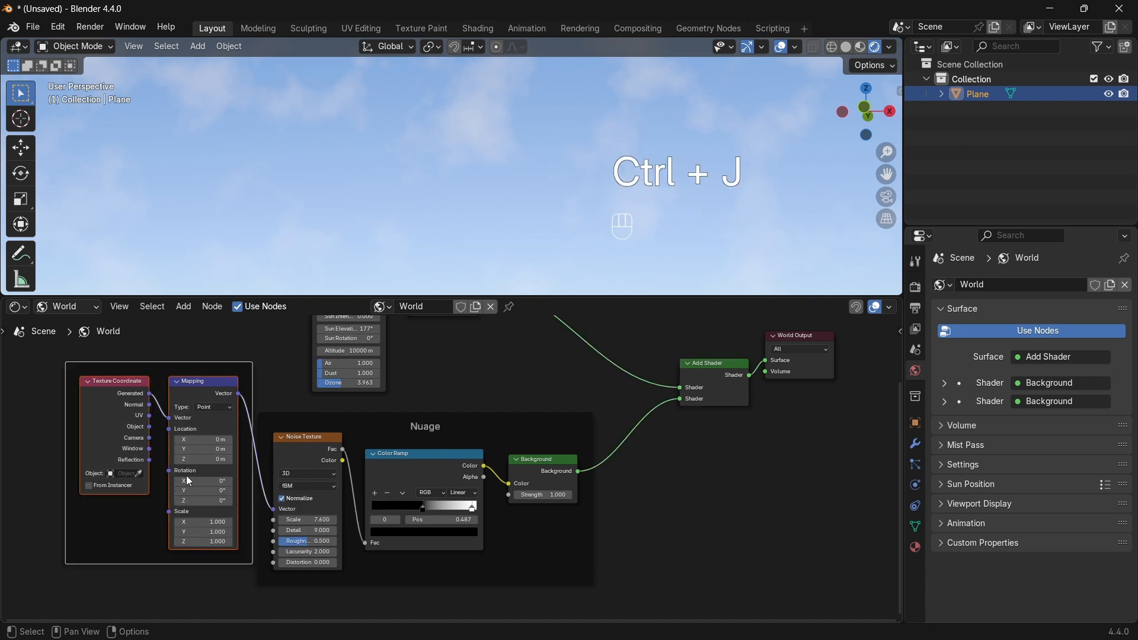
drag(174, 562, 44, 549)
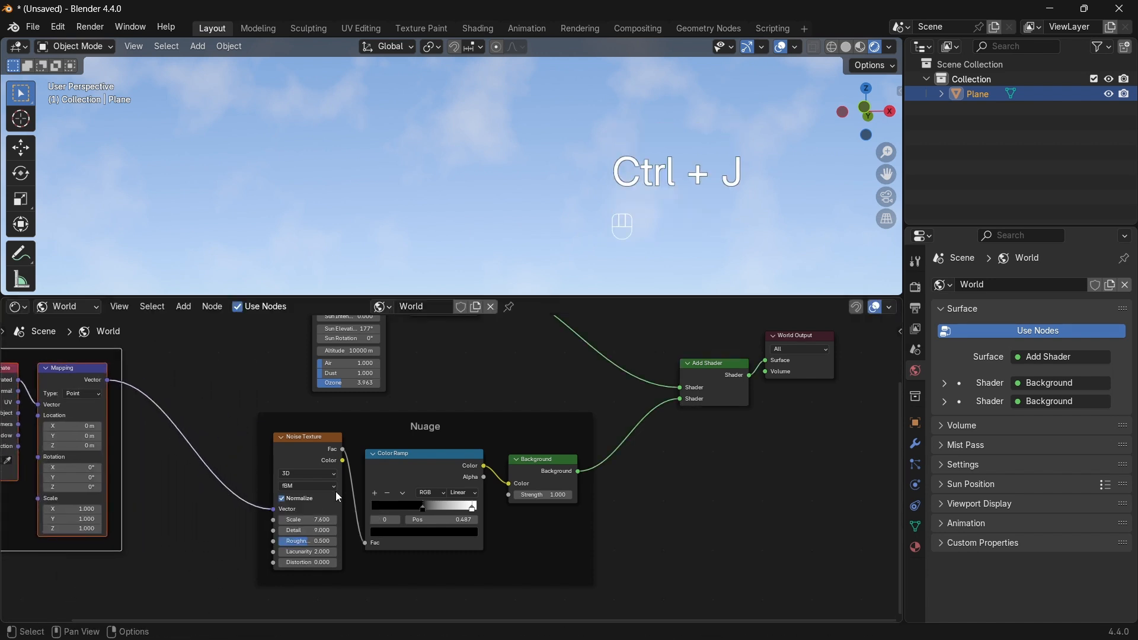
scroll(336, 492, down, 2)
scroll(344, 444, down, 1)
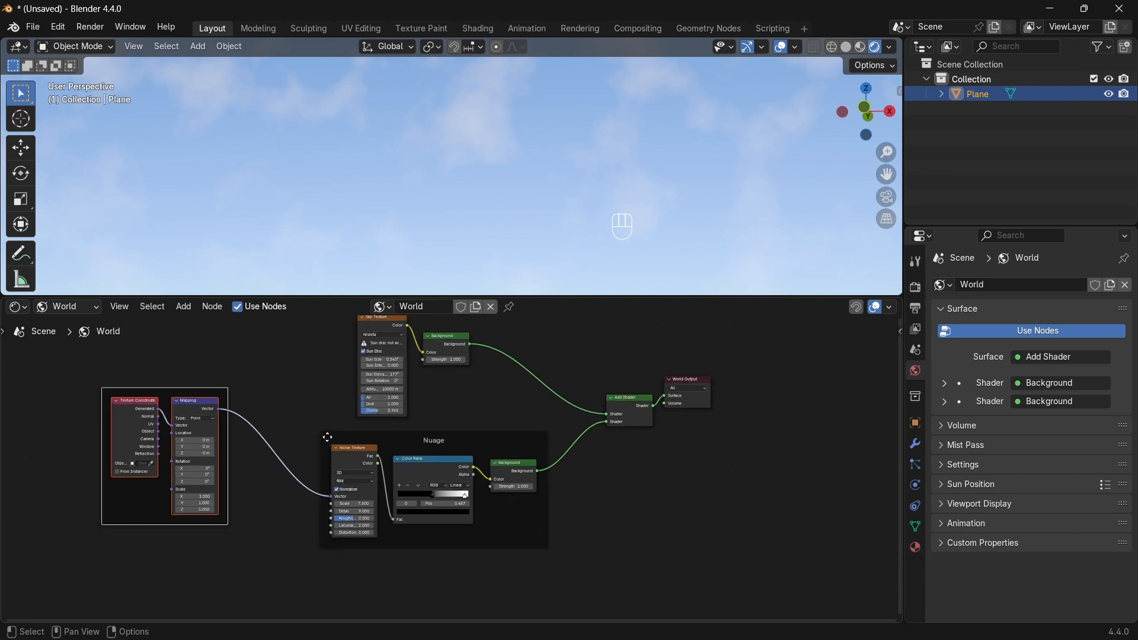
scroll(327, 438, down, 2)
scroll(344, 415, down, 3)
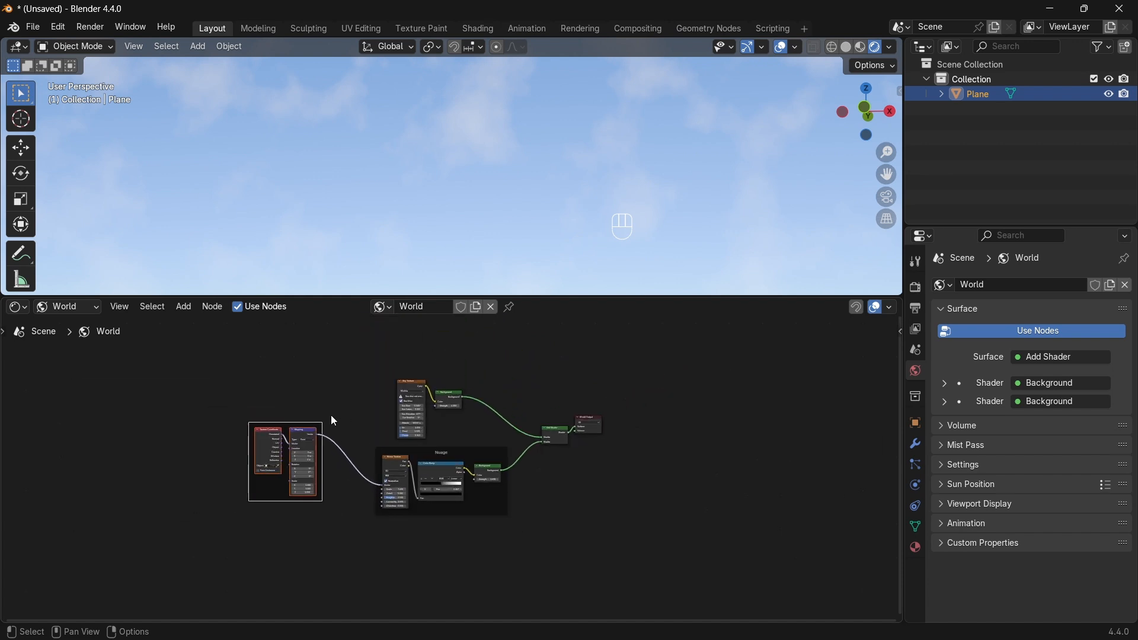
scroll(326, 425, down, 1)
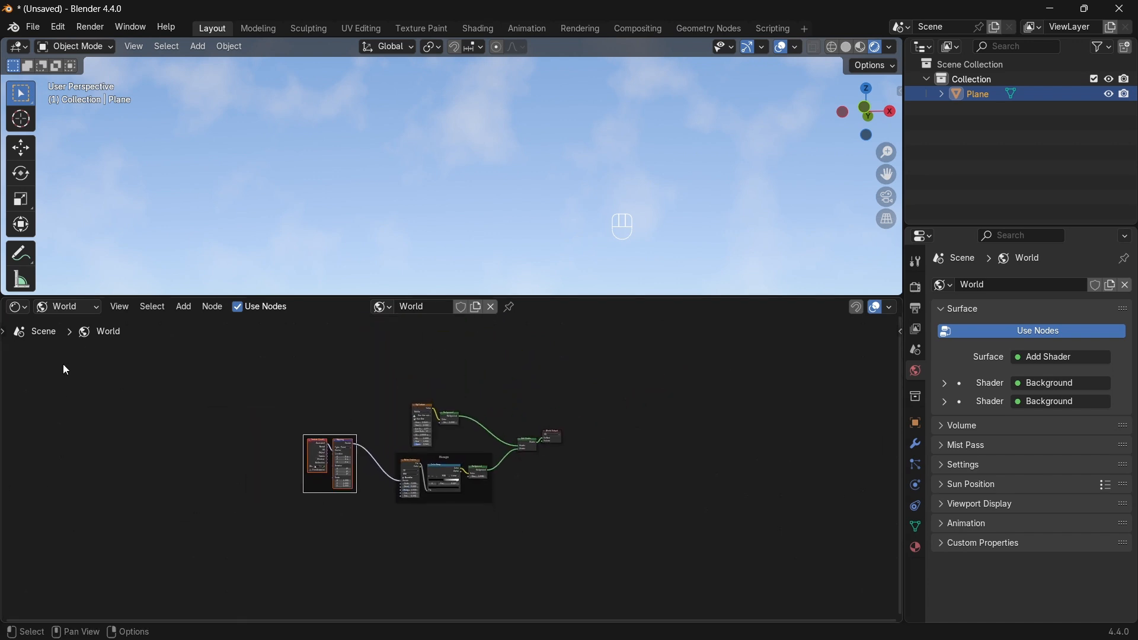
scroll(460, 554, up, 5)
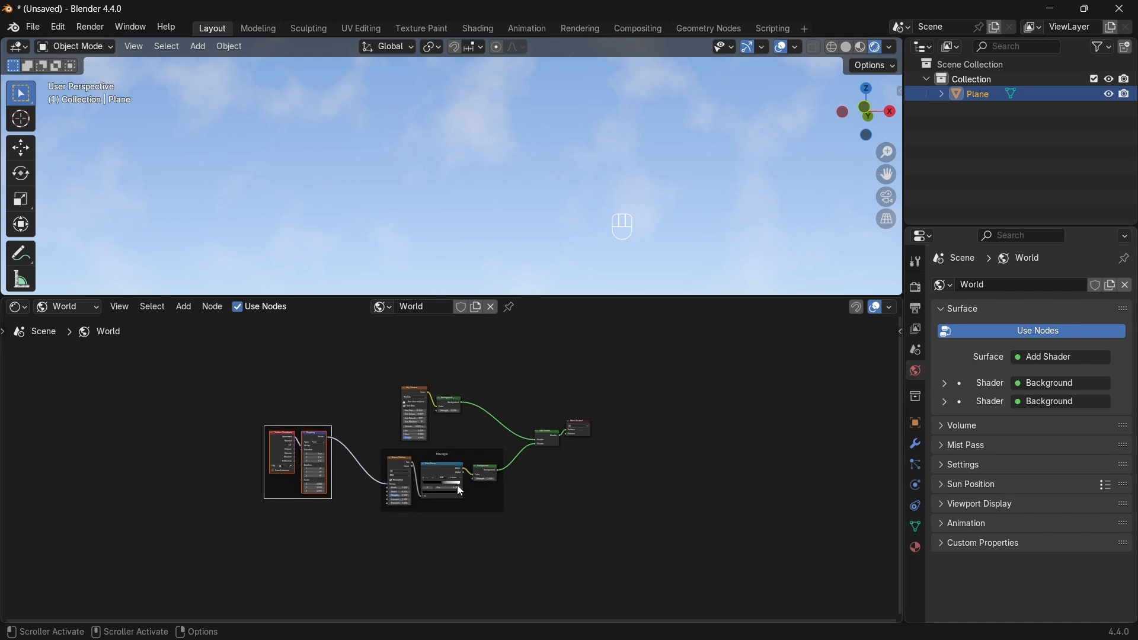
scroll(452, 469, up, 1)
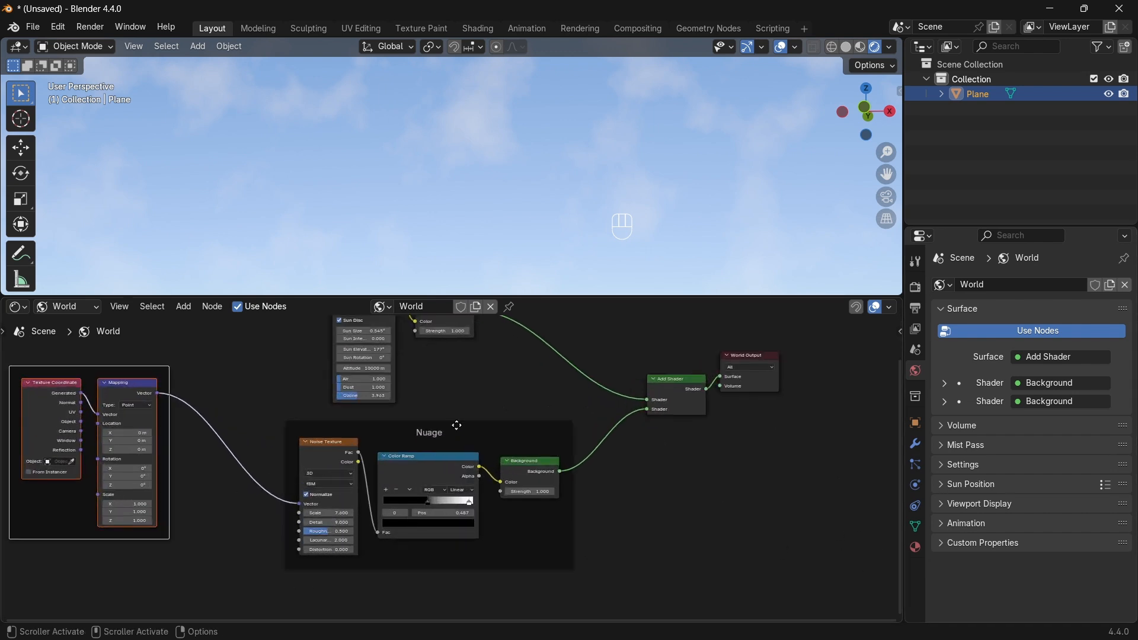
drag(456, 425, 393, 465)
Group the Sky Texture and its Background node in a frame labelled Ciel.
middle_drag(478, 382, 493, 489)
drag(340, 362, 479, 487)
key(ctrl+j)
key(F2)
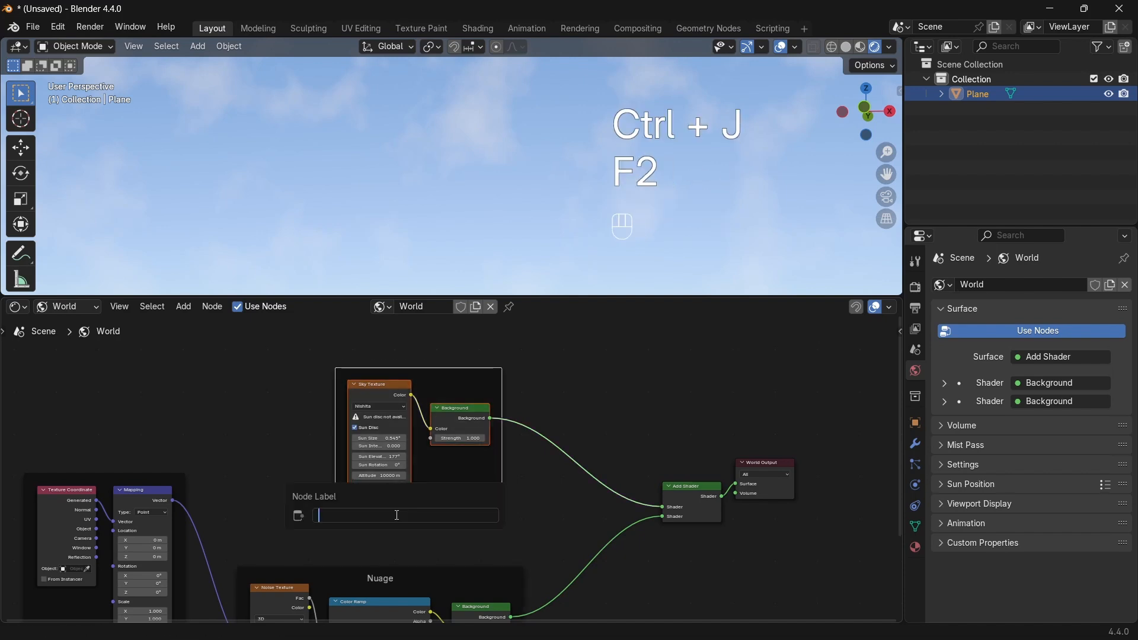
text(Ciel)
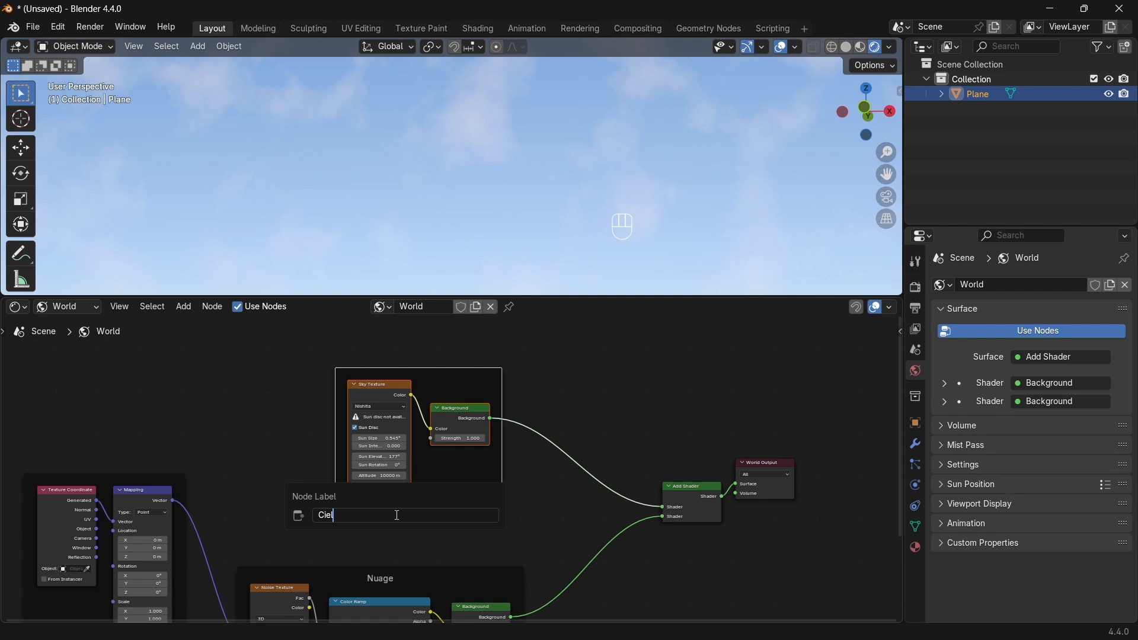
key(Return)
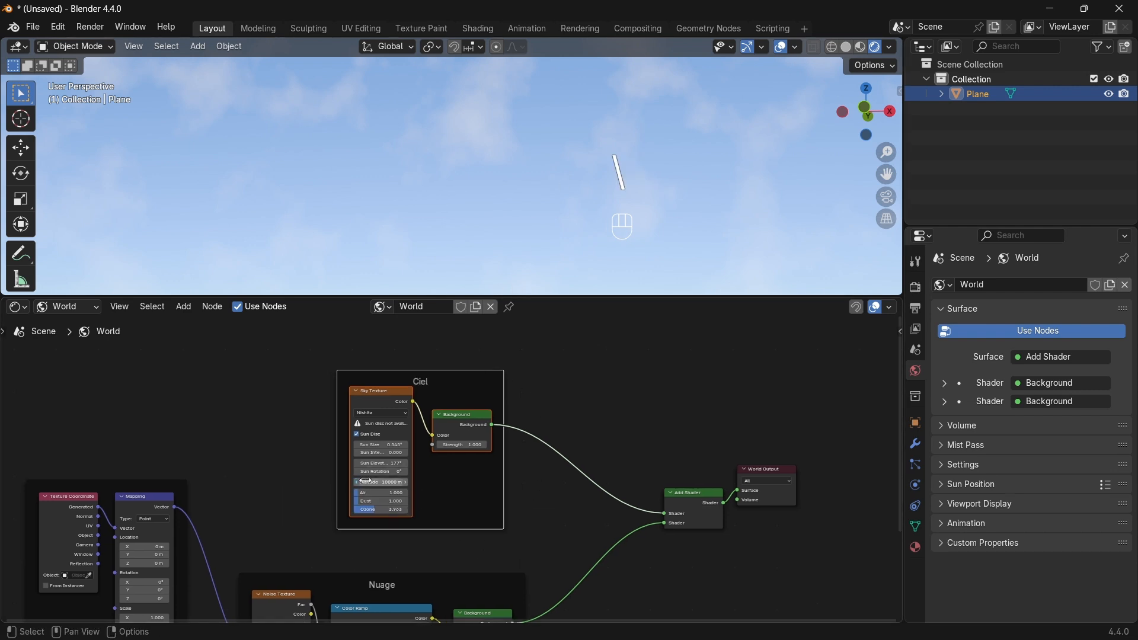
Set the Background strength in the Nuage frame to 3.300 to brighten the clouds.
middle_drag(366, 482, 316, 326)
scroll(391, 397, up, 3)
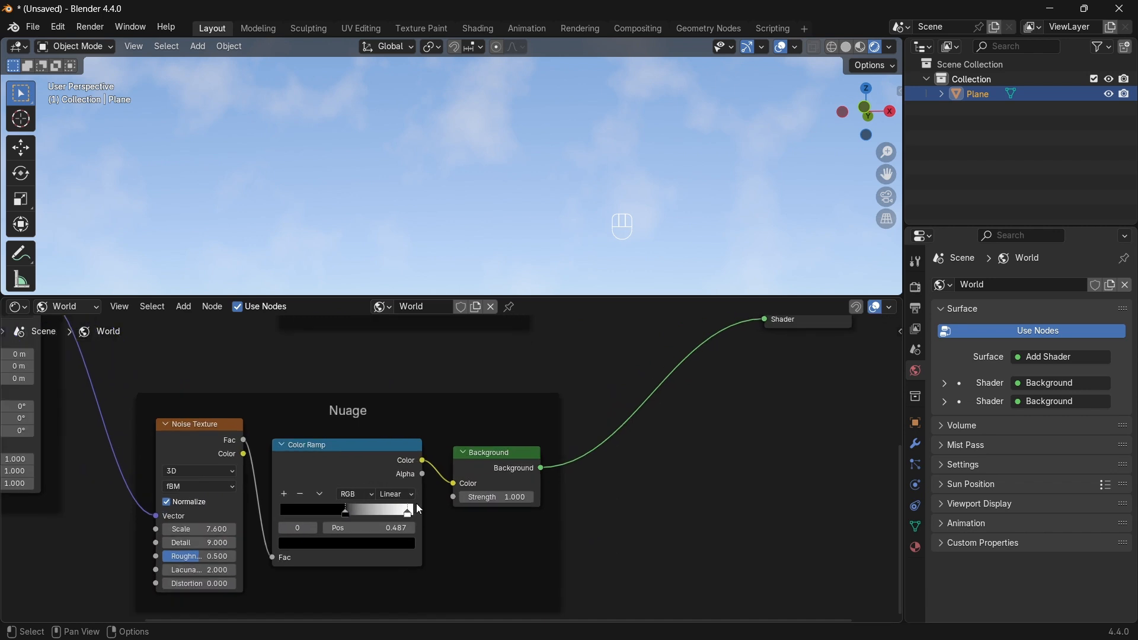
mouse_move(340, 514)
mouse_down()
mouse_move(322, 514)
mouse_move(349, 520)
mouse_up()
middle_drag(512, 476, 480, 483)
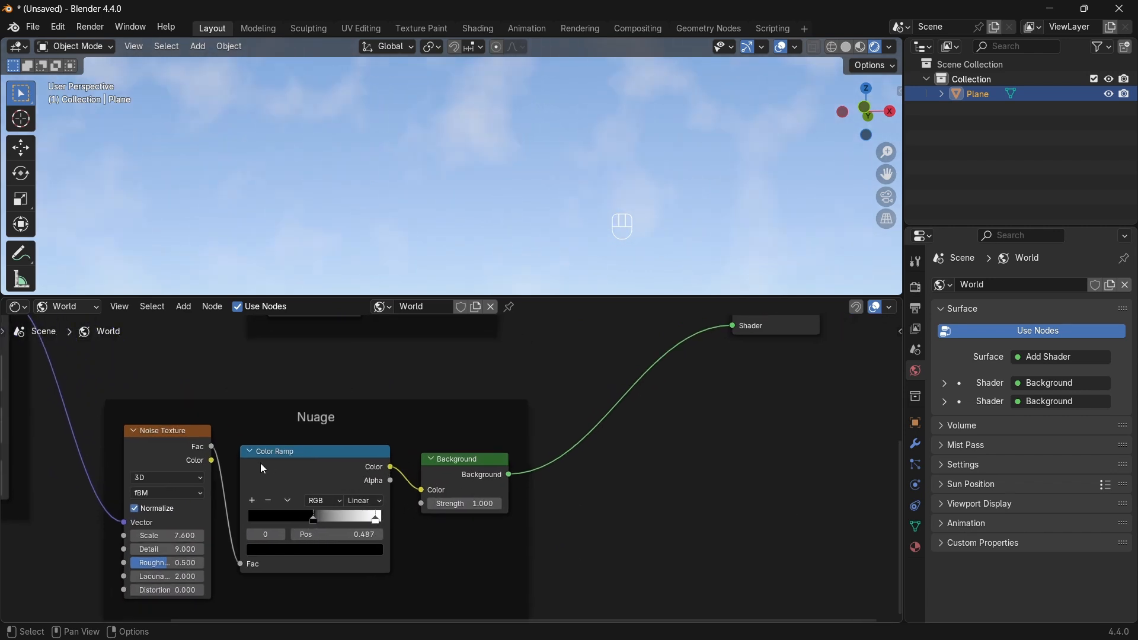
scroll(455, 483, up, 1)
drag(450, 508, 498, 507)
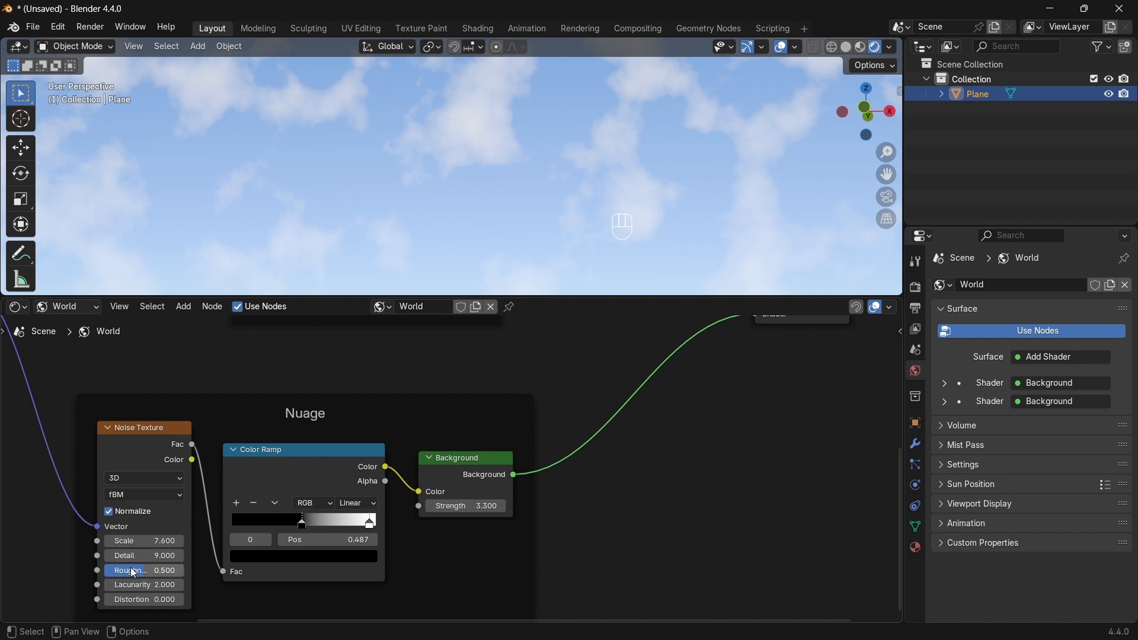
Set the Noise Texture's roughness to 0.647 and fine-tune its lacunarity.
drag(134, 571, 140, 571)
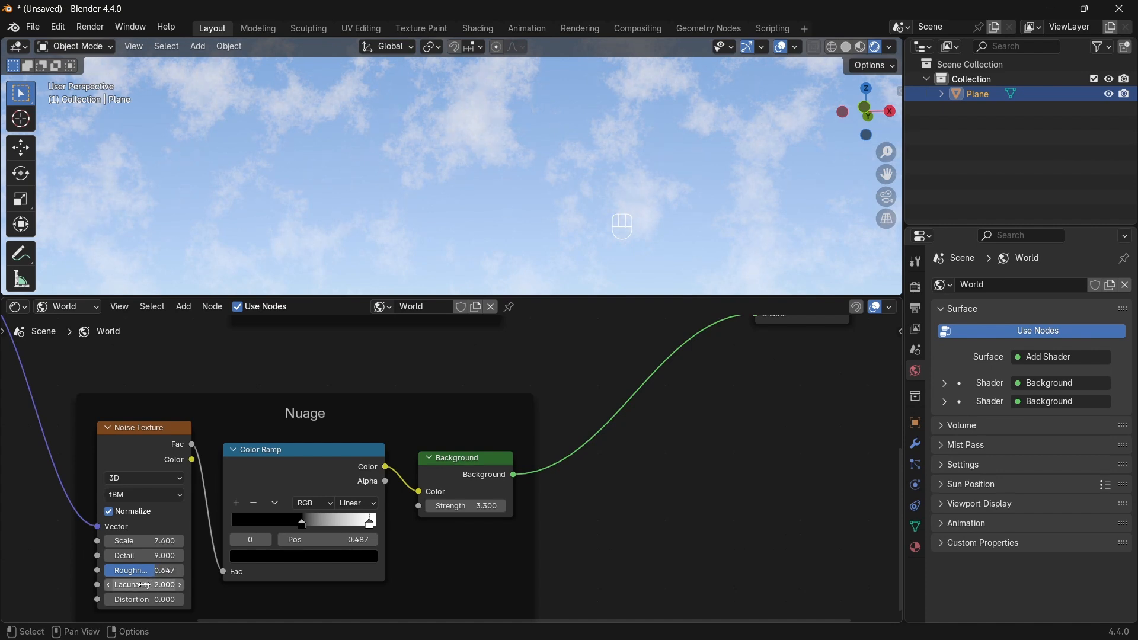
drag(137, 585, 144, 585)
middle_drag(82, 482, 49, 524)
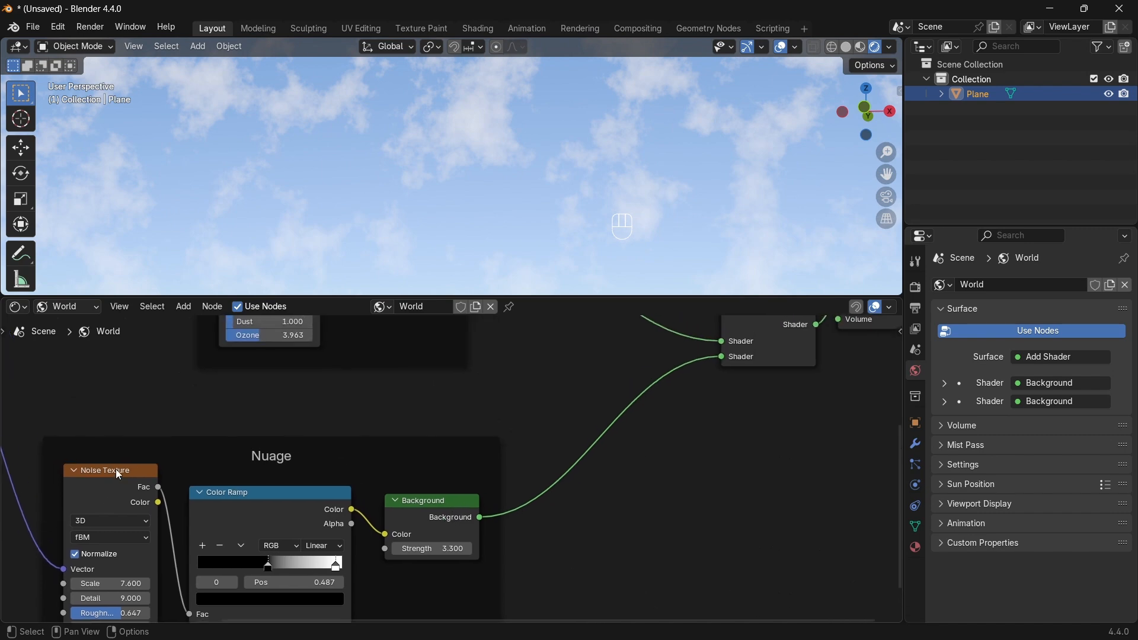
Enlarge the 3D viewport, deselect the plane and inspect the cloudy sky from several directions.
drag(603, 296, 563, 497)
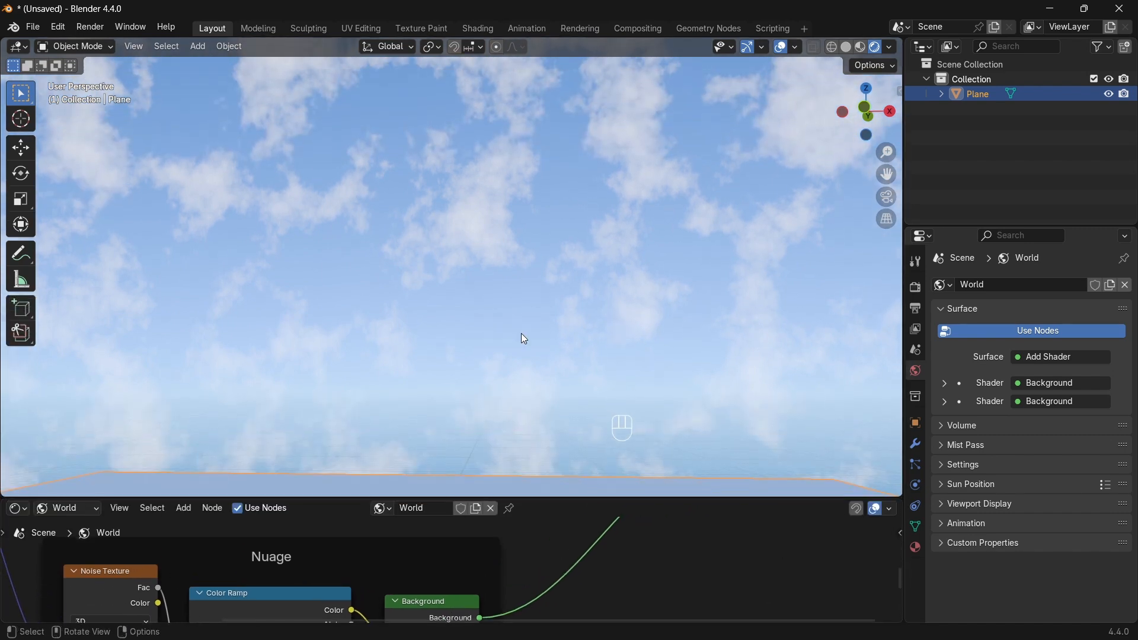
middle_drag(525, 339, 723, 345)
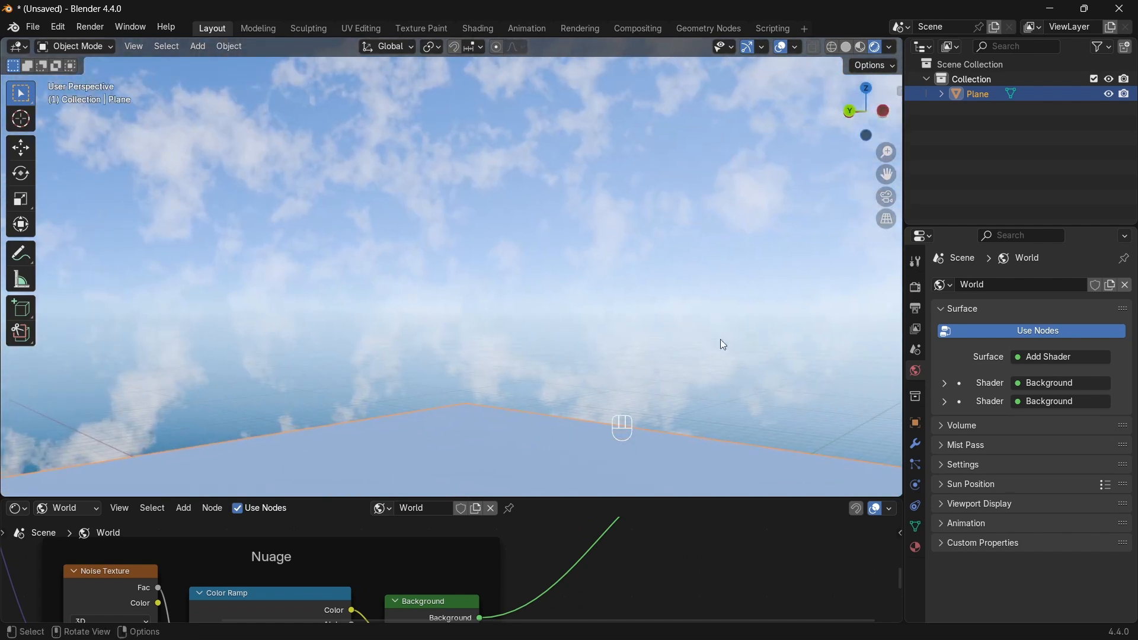
shift+middle_drag(638, 355, 592, 150)
click(449, 219)
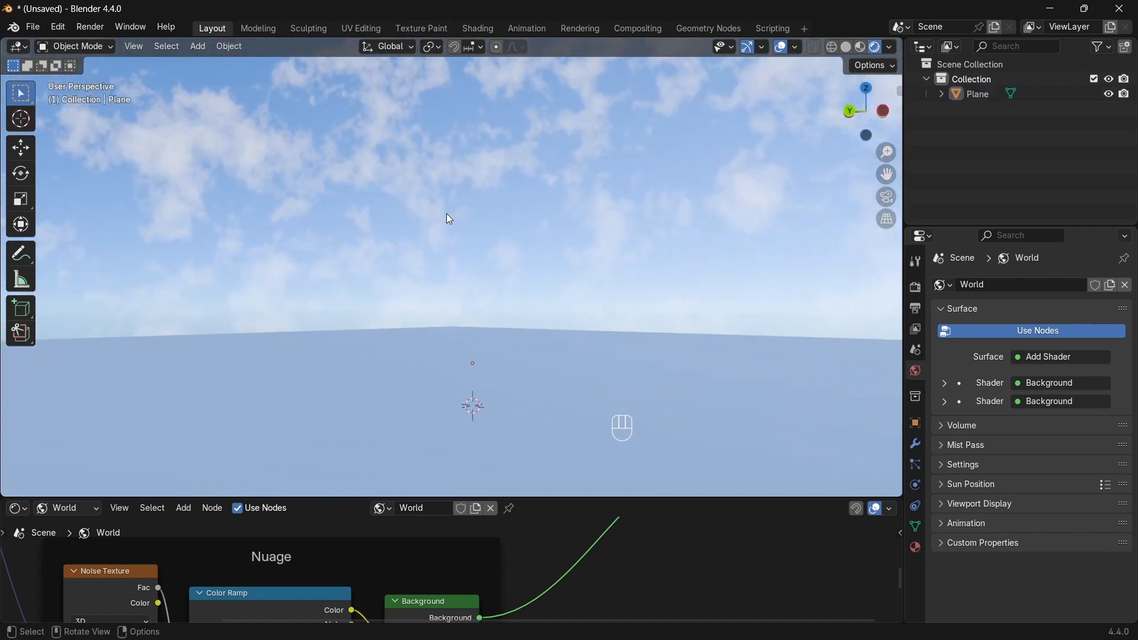
middle_drag(449, 220, 694, 293)
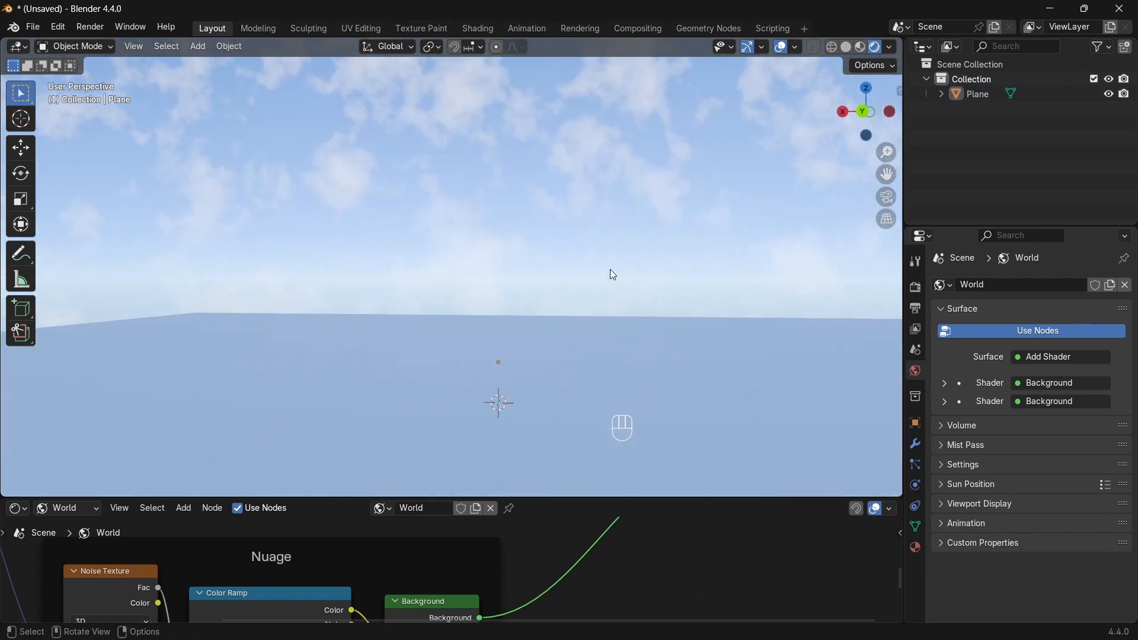
mouse_move(399, 230)
middle_down()
mouse_move(615, 196)
mouse_move(535, 244)
mouse_move(594, 235)
middle_up()
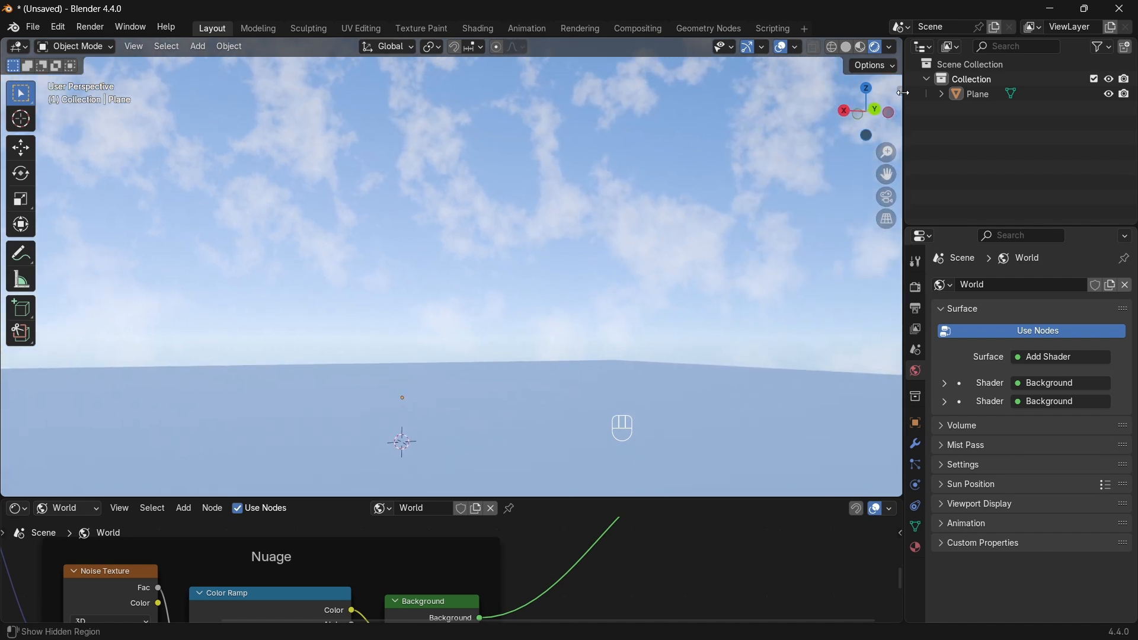
Turn off Scene World to look at the default HDRI environment from another angle, and turn Scene World back on.
click(890, 47)
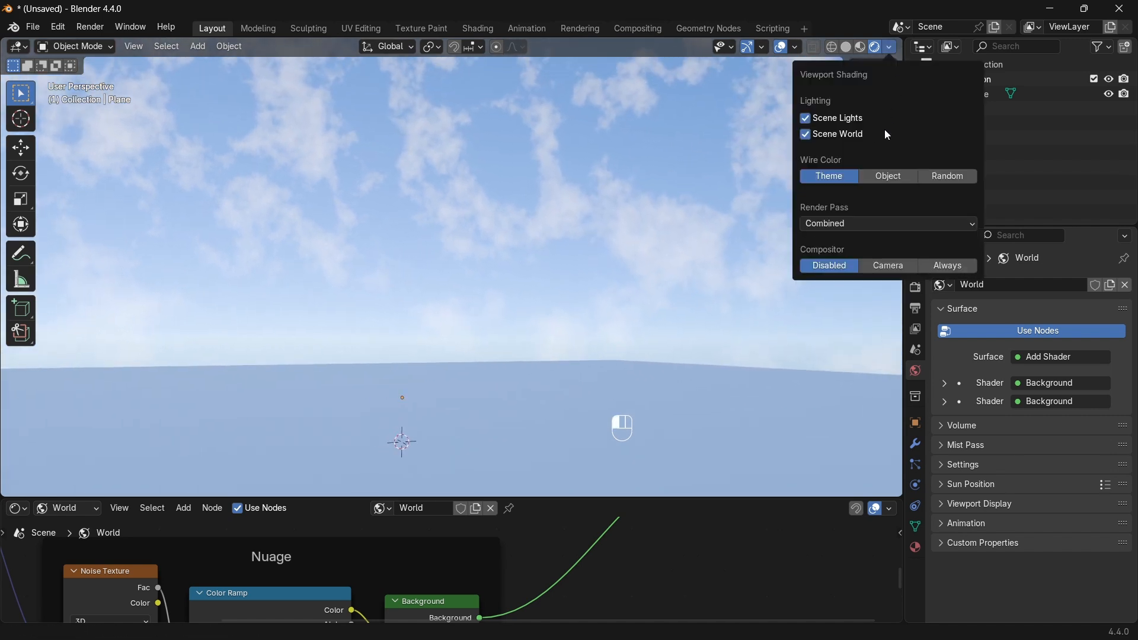
click(818, 135)
mouse_move(592, 255)
middle_down()
mouse_move(450, 262)
mouse_move(371, 214)
mouse_move(450, 207)
middle_up()
click(891, 47)
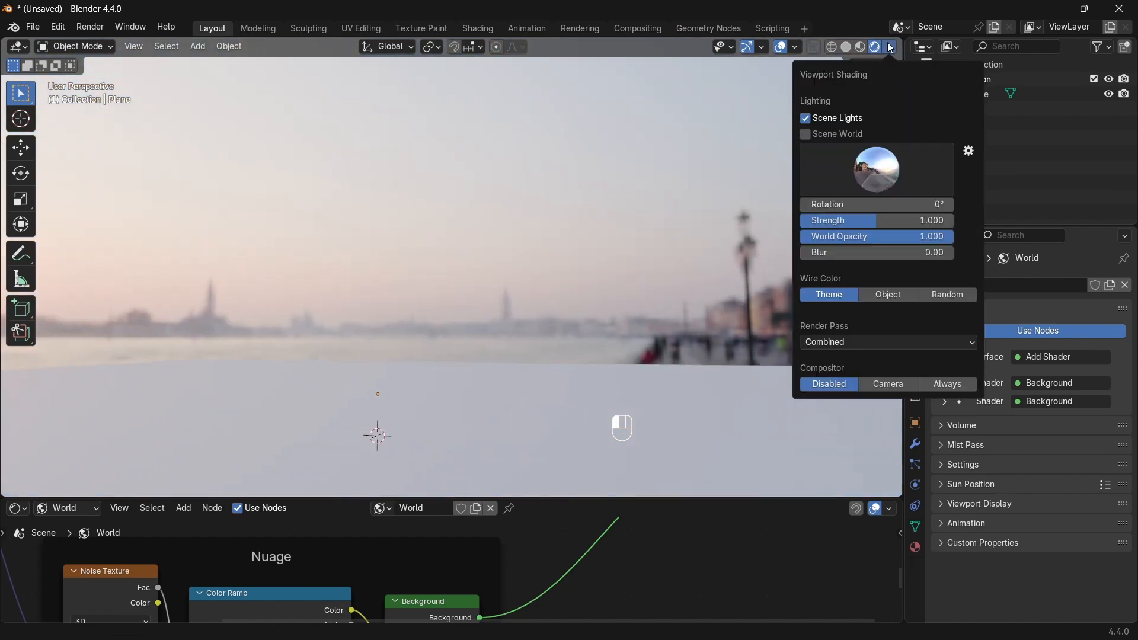
click(805, 135)
middle_drag(347, 270, 488, 470)
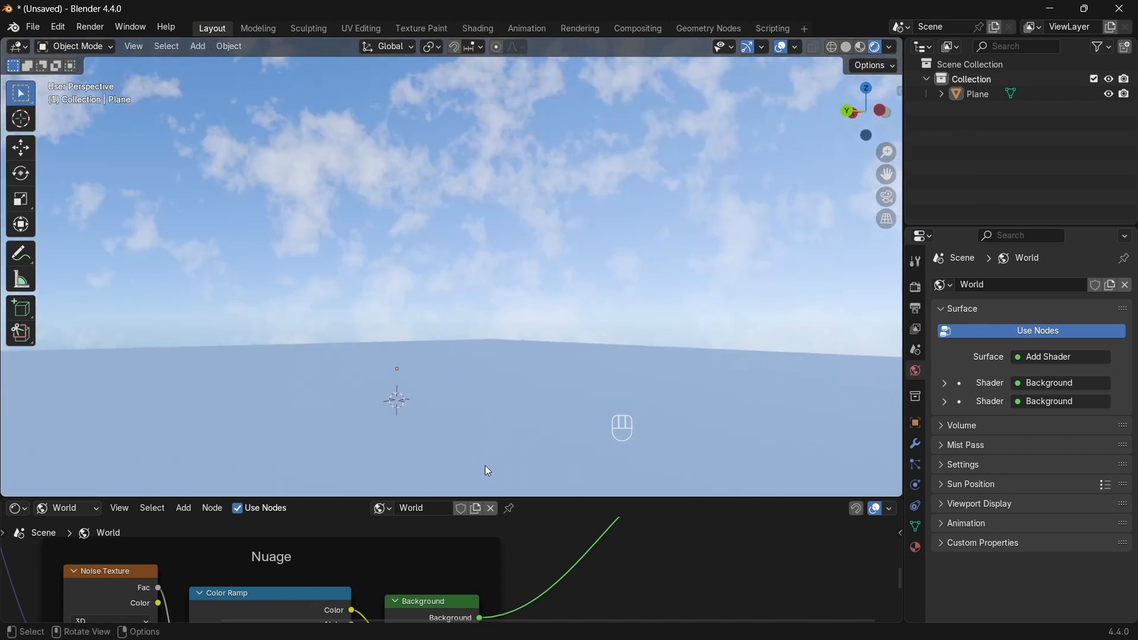
Set the Noise Texture's roughness to 0.477 in the Nuage frame.
drag(559, 497, 622, 279)
key(Home)
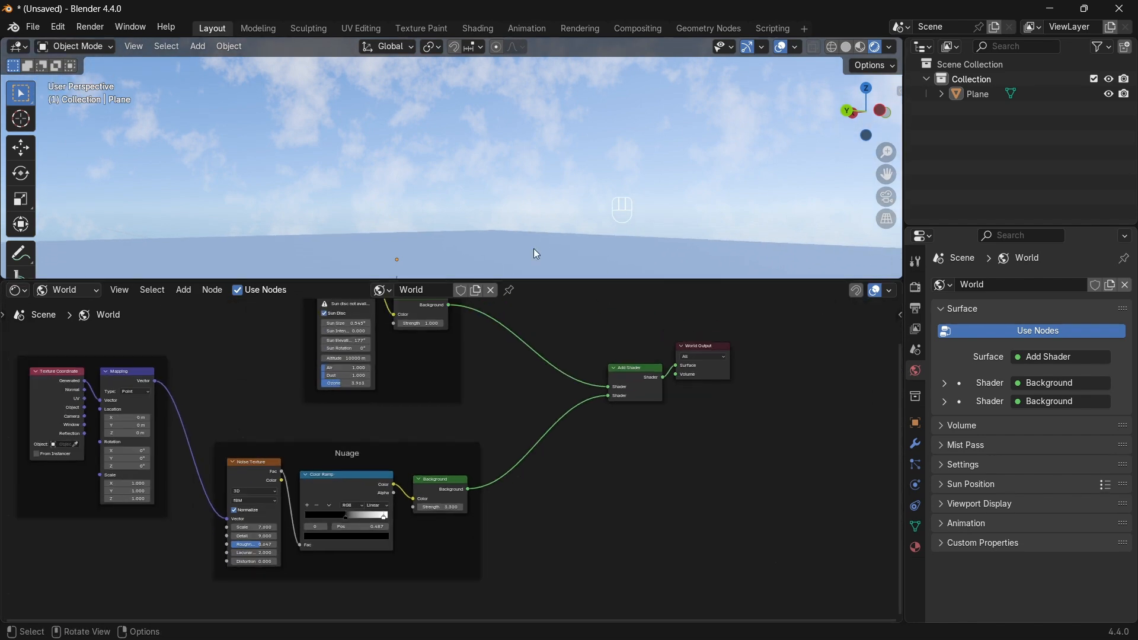
drag(549, 277, 554, 524)
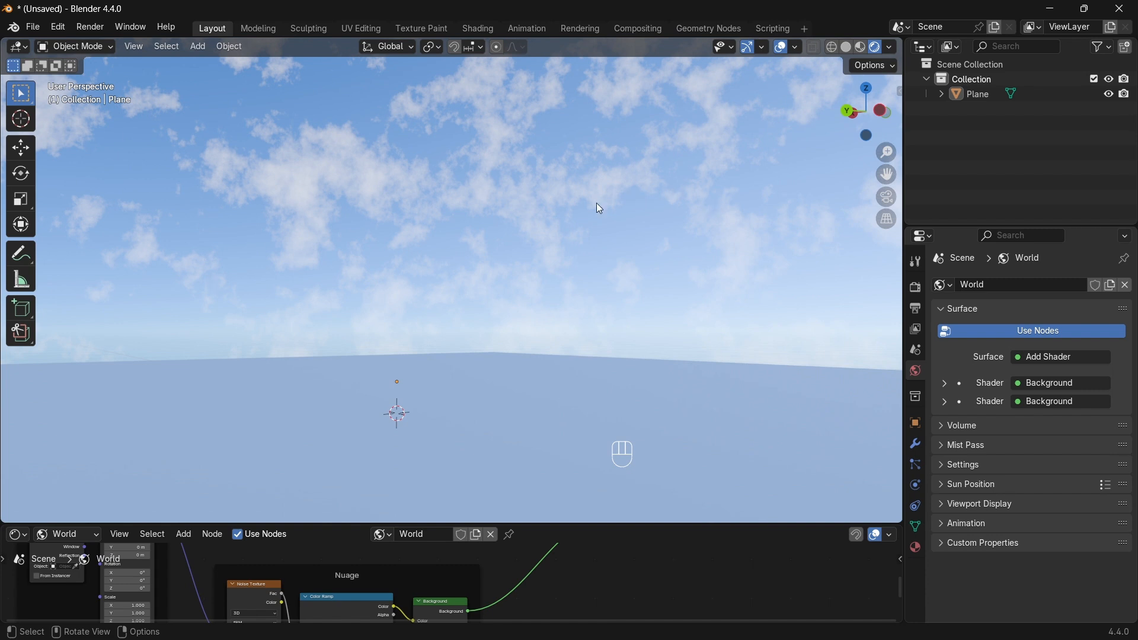
middle_drag(600, 208, 475, 195)
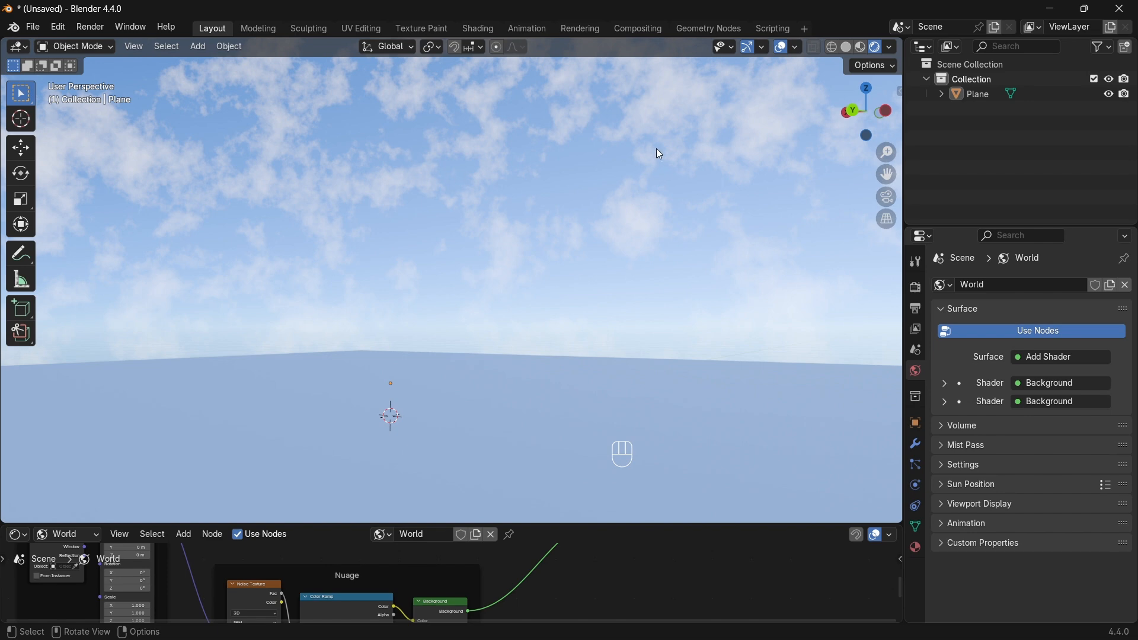
drag(602, 525, 645, 301)
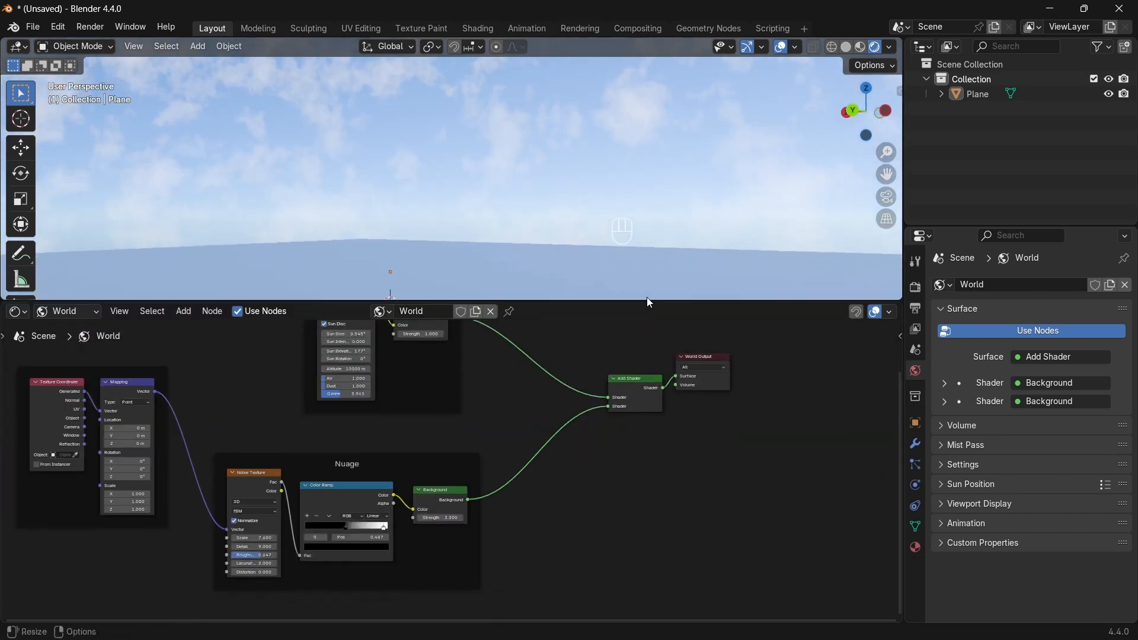
middle_drag(256, 492, 342, 474)
scroll(461, 428, up, 2)
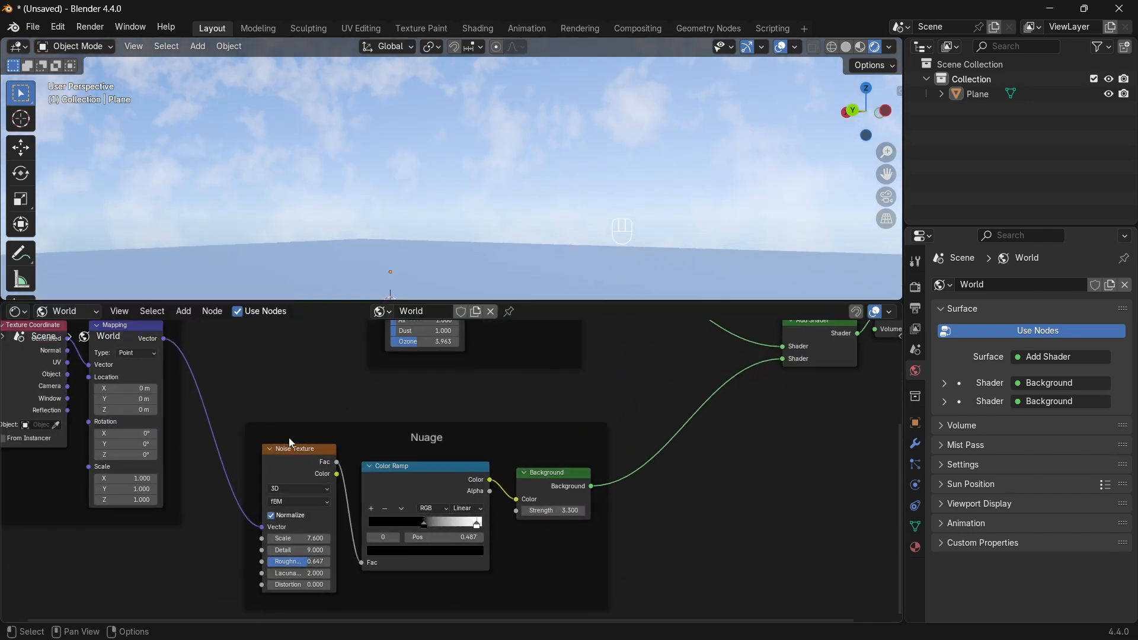
middle_drag(297, 609, 345, 557)
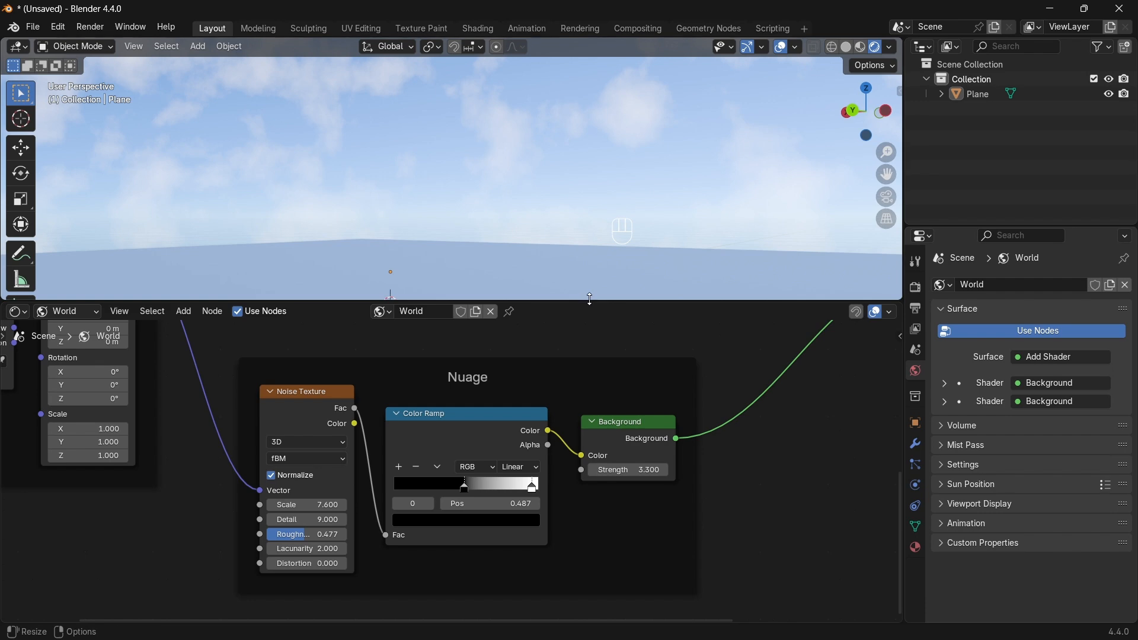
Delete the Ciel and Nuage frames with all their nodes, together with the Add Shader node.
drag(592, 303, 599, 240)
scroll(406, 404, down, 5)
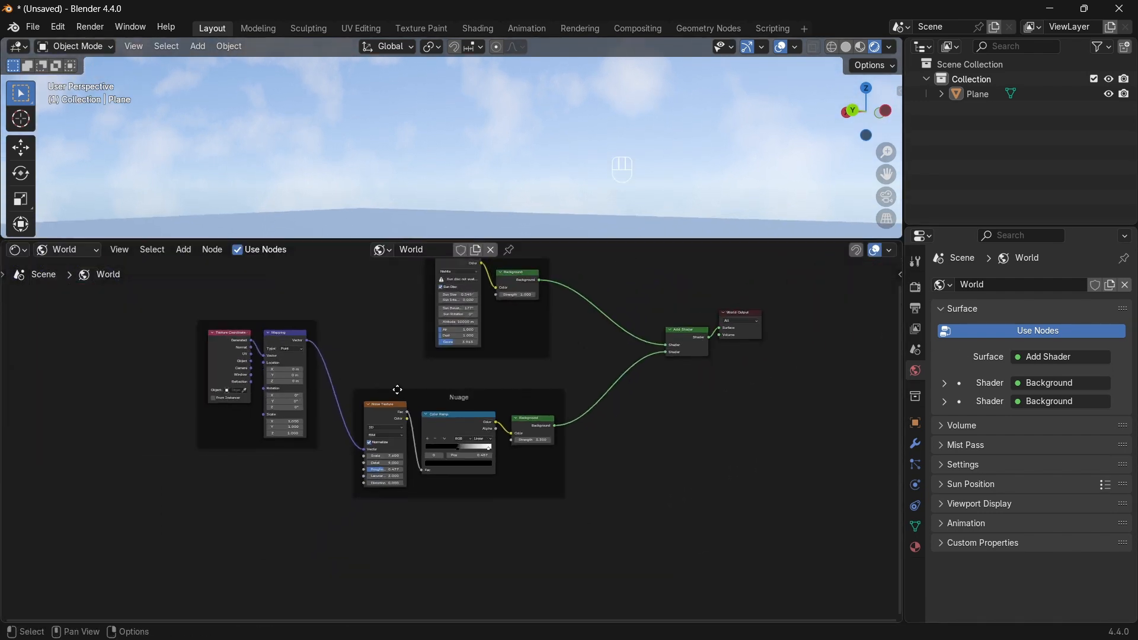
drag(278, 366, 168, 368)
drag(296, 291, 645, 533)
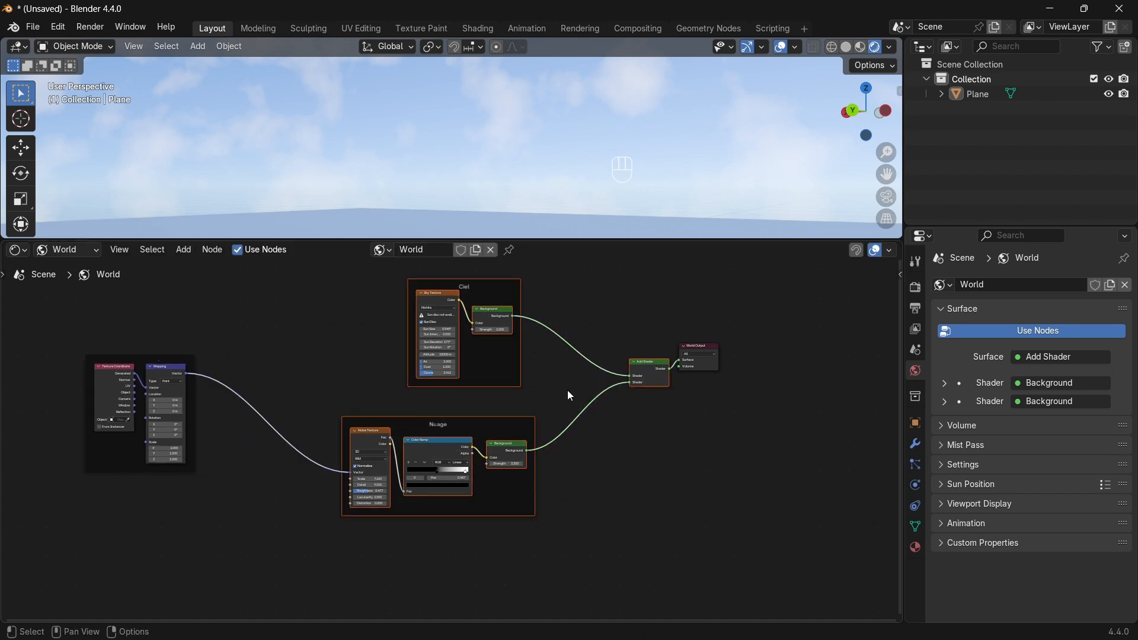
key(x)
Delete the remaining frame with the Texture Coordinate and Mapping nodes, keeping only the World Output.
drag(169, 360, 457, 362)
middle_drag(566, 406, 332, 505)
scroll(436, 449, up, 3)
scroll(426, 458, up, 2)
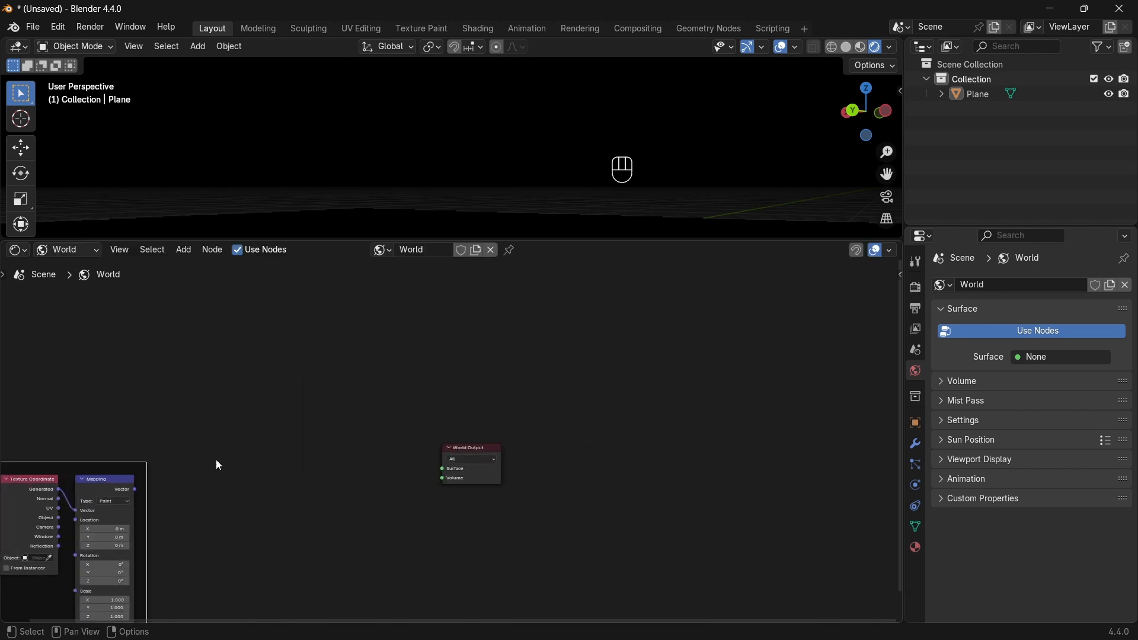
middle_drag(79, 460, 167, 394)
drag(161, 397, 157, 361)
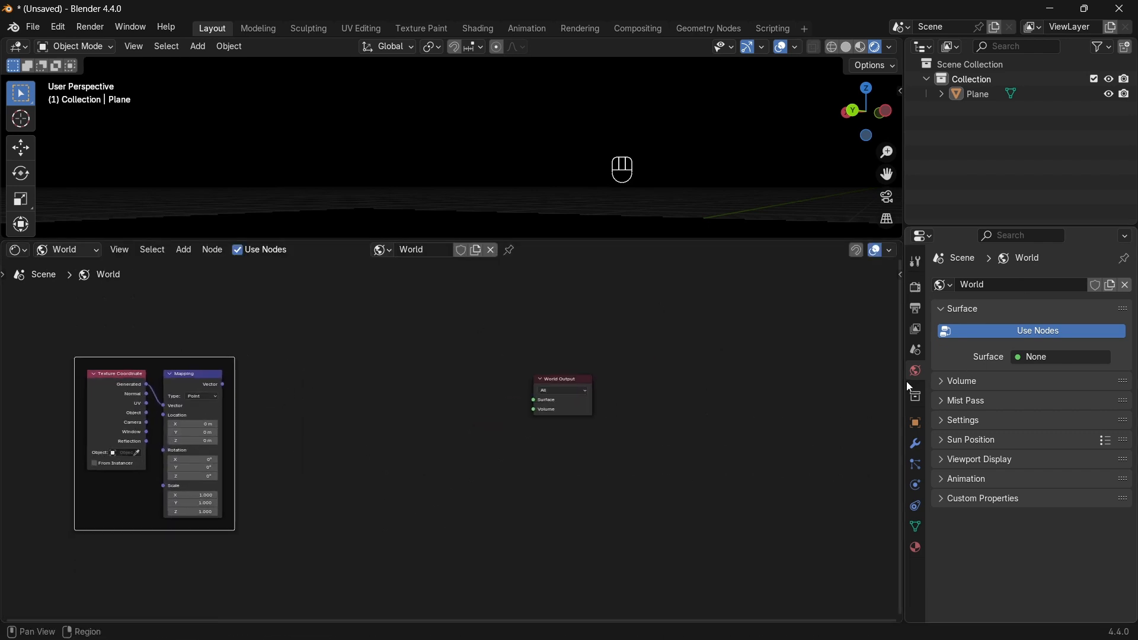
key(shift+a)
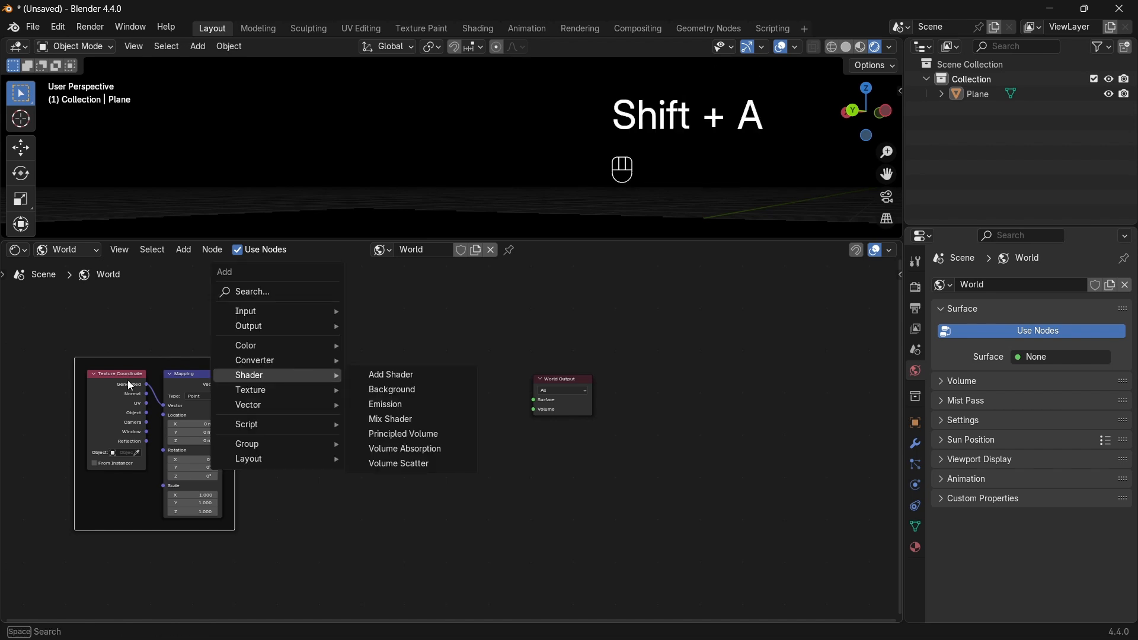
key(x)
key(x)
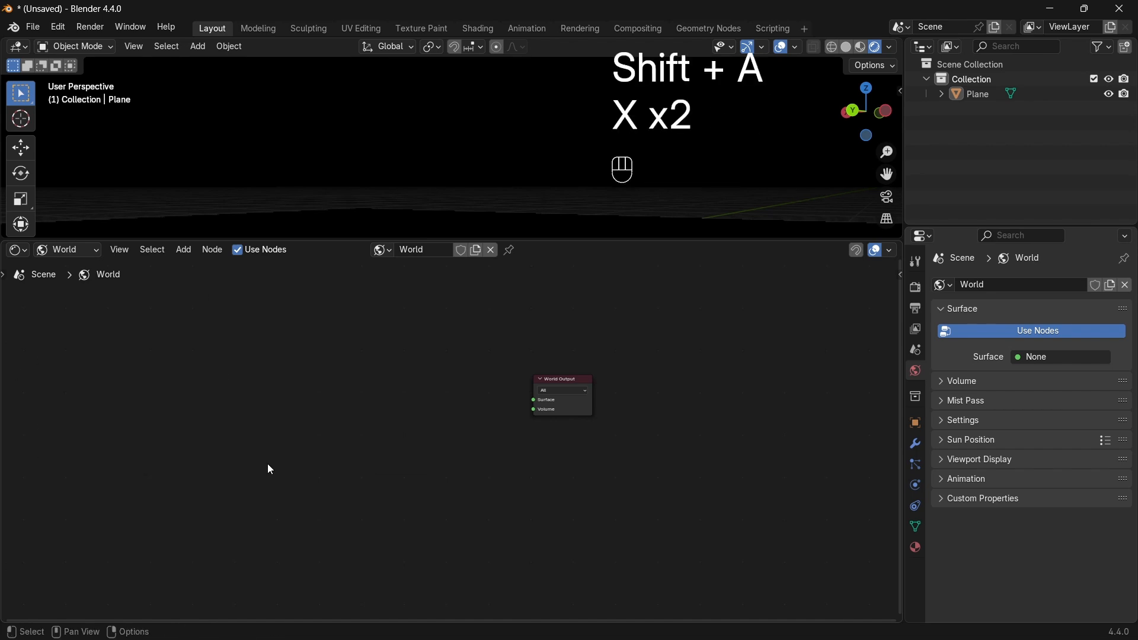
Add a Background node and an Environment Texture node in front of the World Output.
key(shift+a)
mouse_move(327, 419)
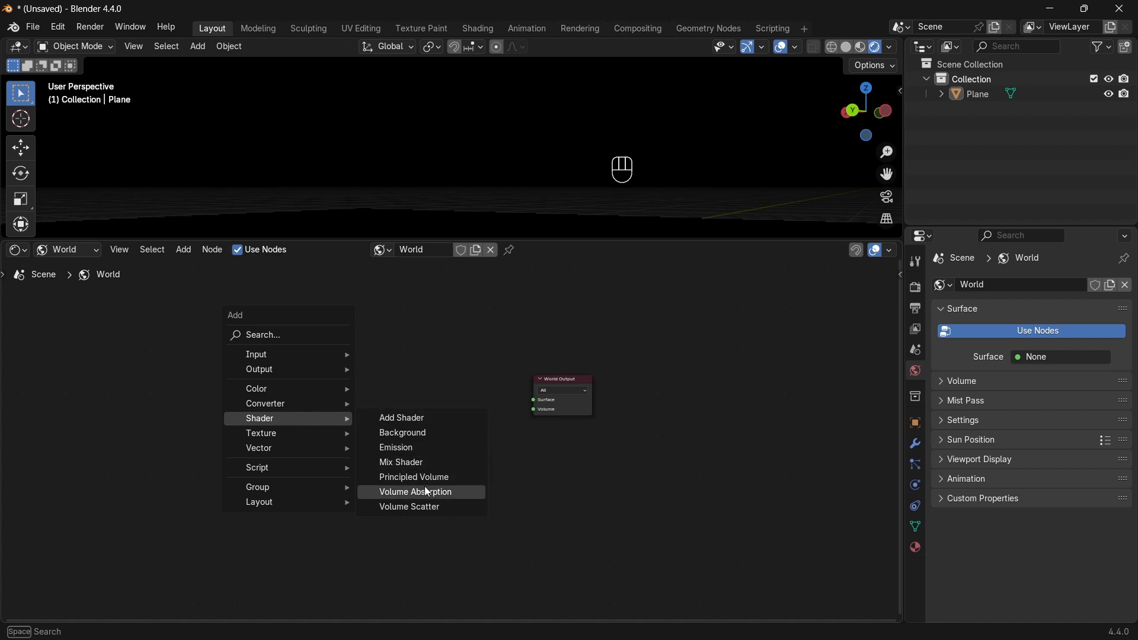
click(428, 433)
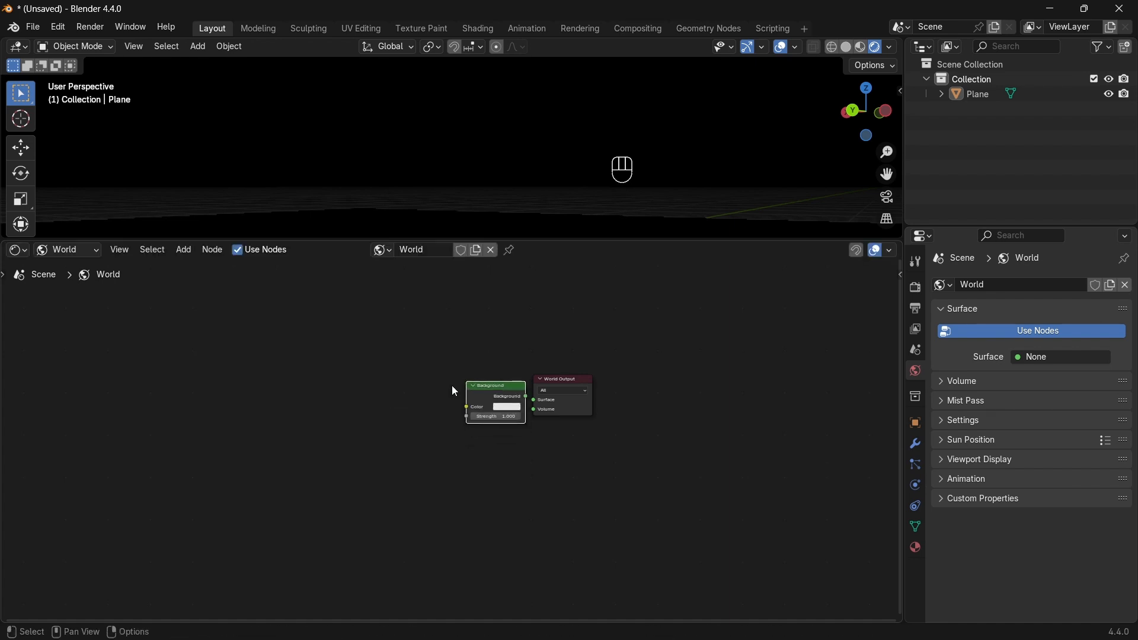
click(451, 387)
key(shift+a)
mouse_move(326, 413)
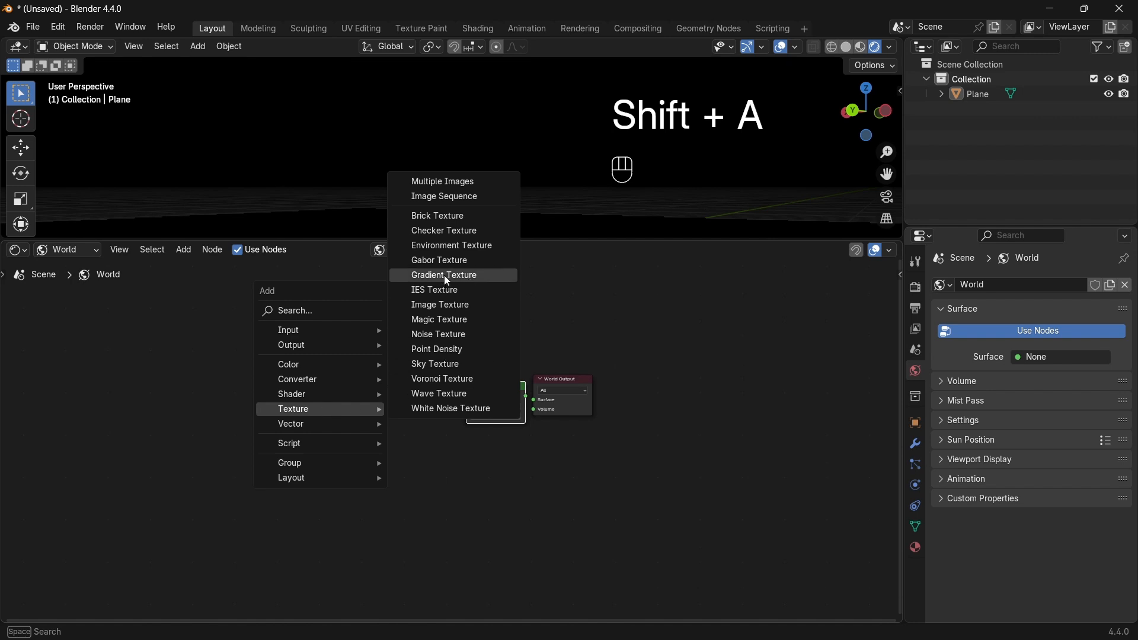
click(451, 246)
click(302, 376)
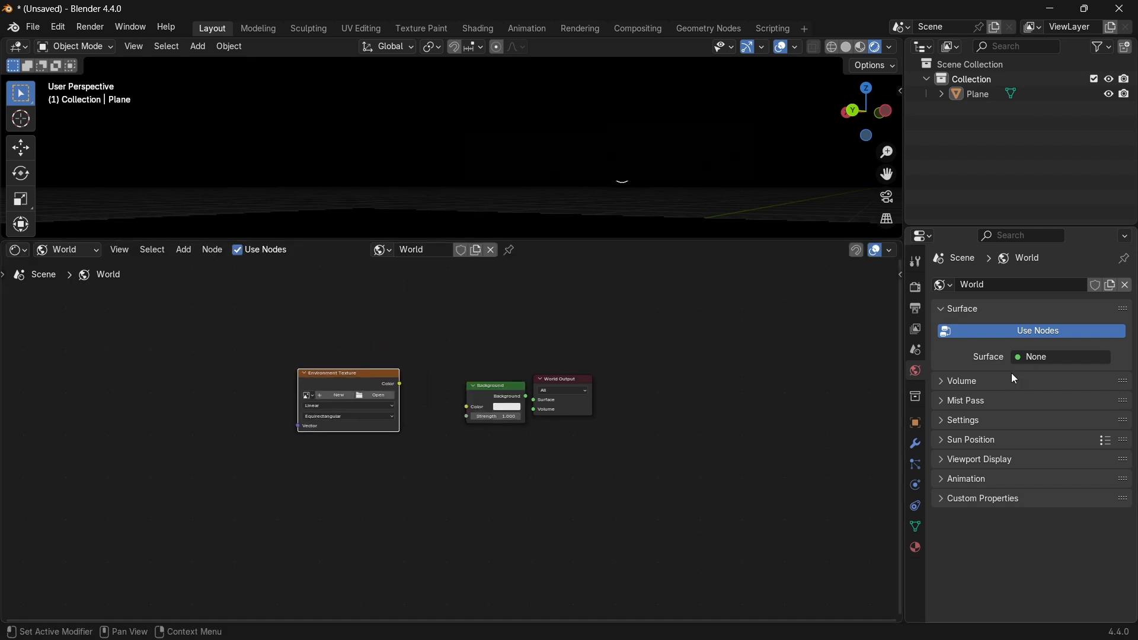
click(1048, 356)
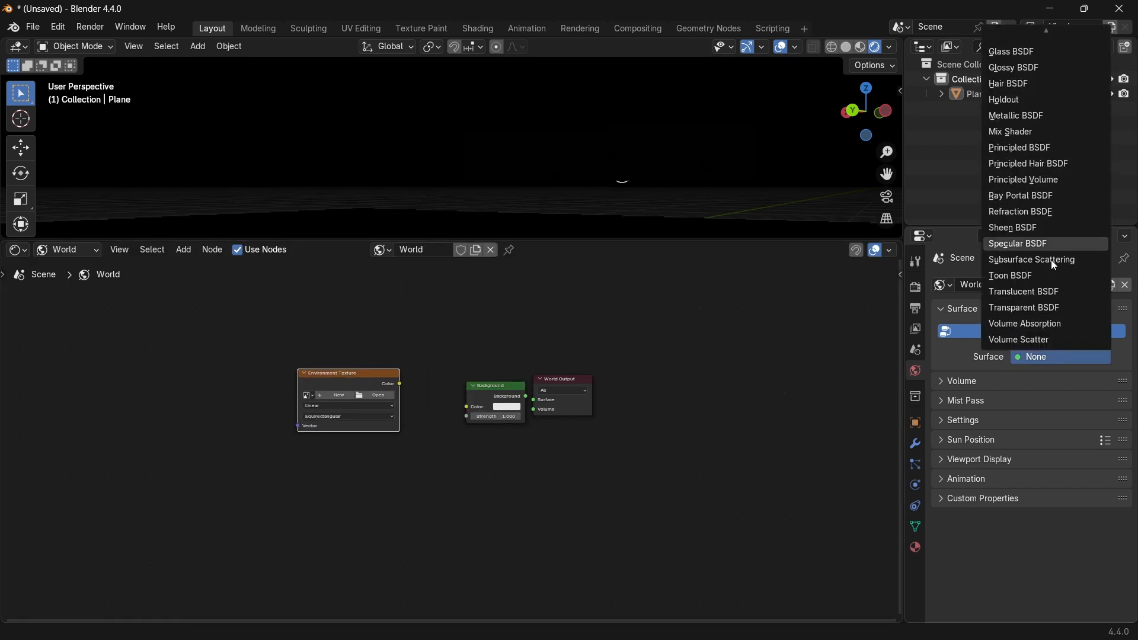
Load the kloofendal_48d pure-sky image from the HDRI folder into the Environment Texture node.
click(379, 395)
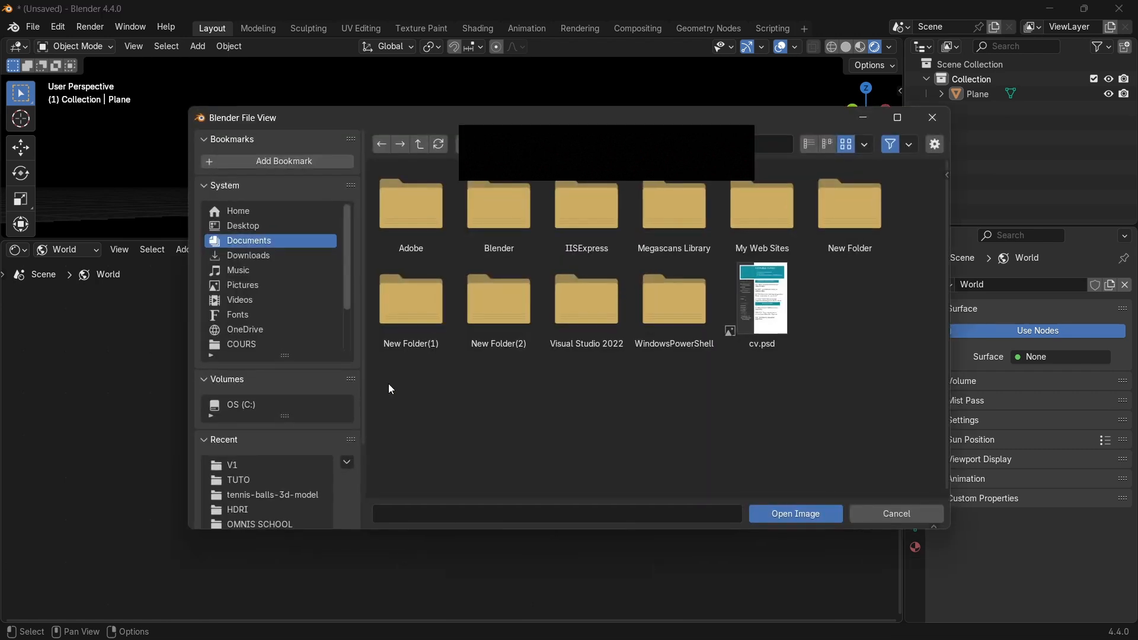
click(245, 510)
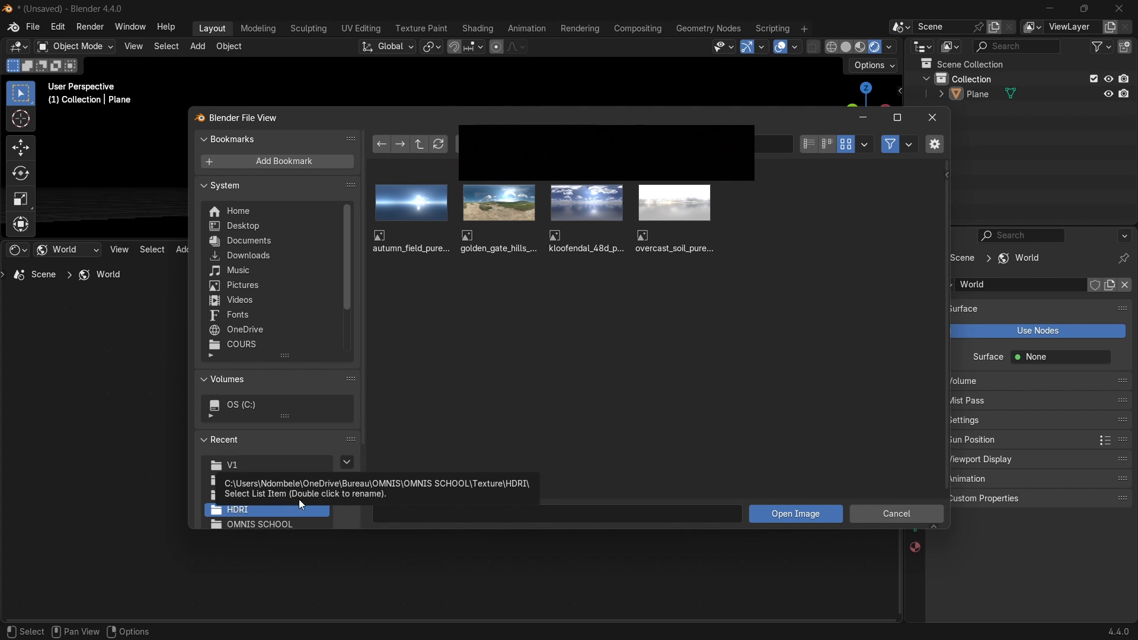
click(576, 215)
click(799, 517)
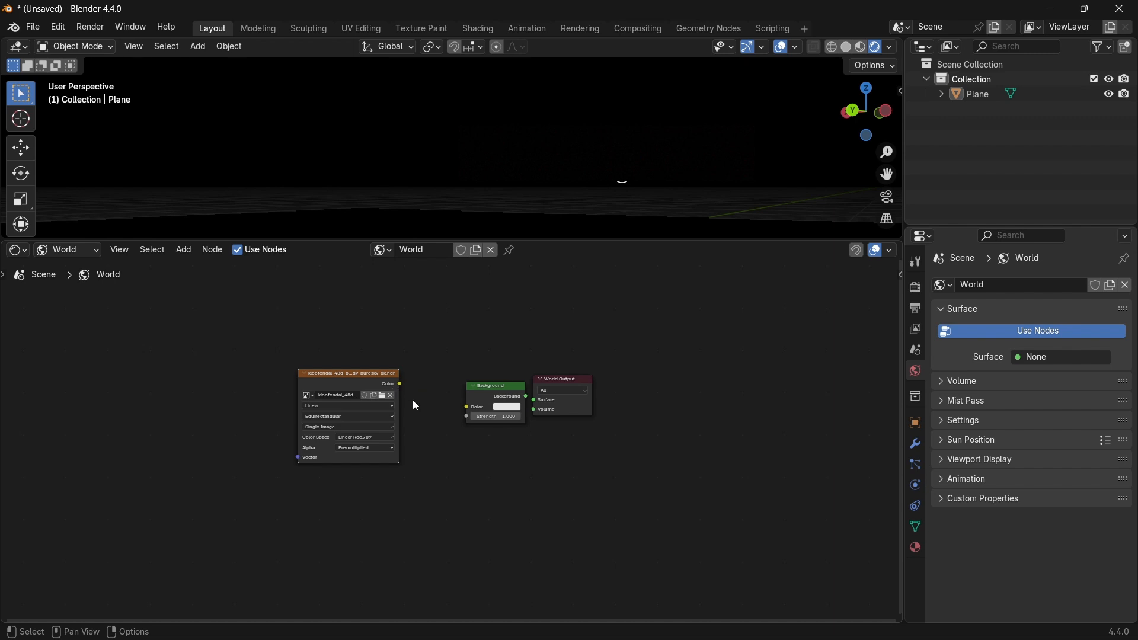
Connect the Environment Texture's color through the Background node to the World Output surface, and view the sky in an enlarged viewport.
drag(401, 384, 557, 409)
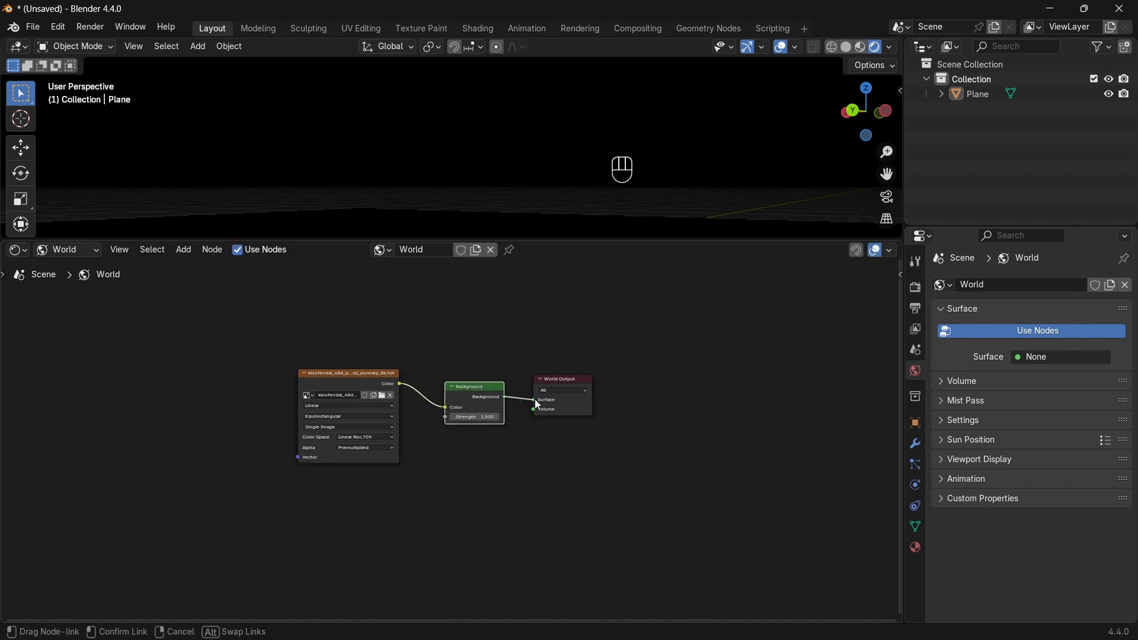
drag(563, 249, 607, 423)
middle_drag(385, 257, 714, 298)
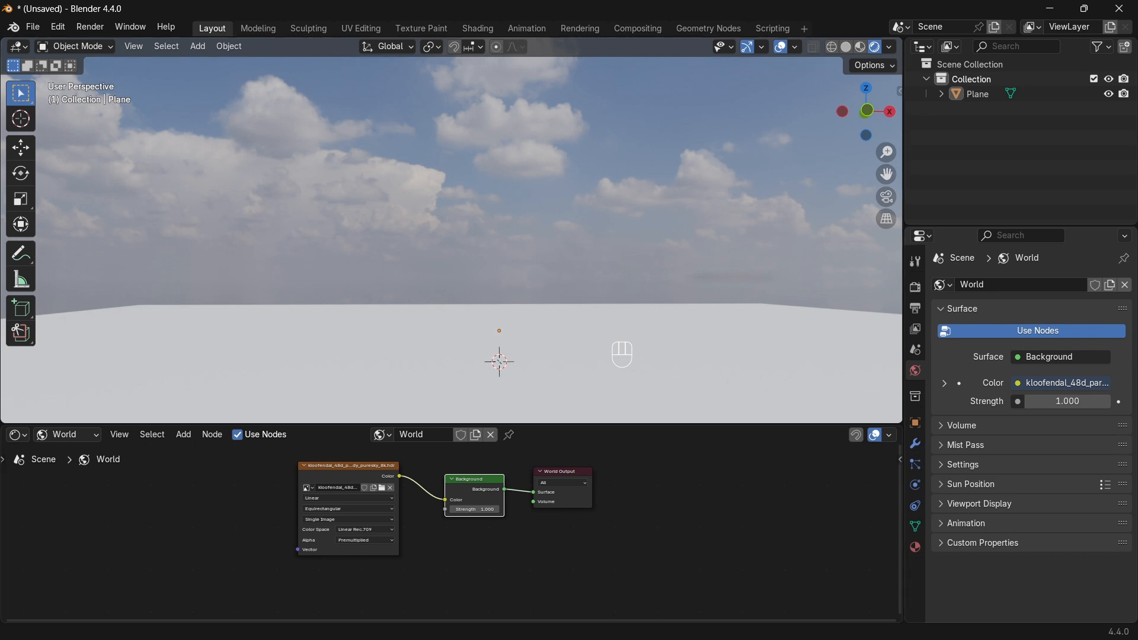
Switch to the Edge browser and open the Skies category of the HDRIs from Poly Haven's home page.
mouse_move(670, 635)
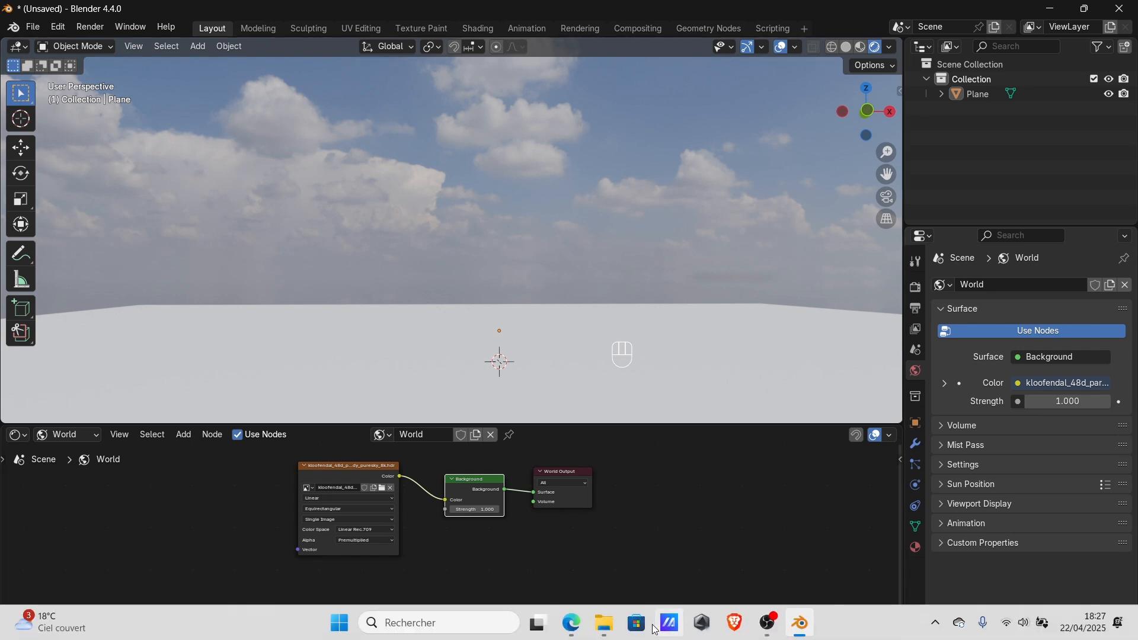
click(565, 629)
scroll(465, 267, up, 2)
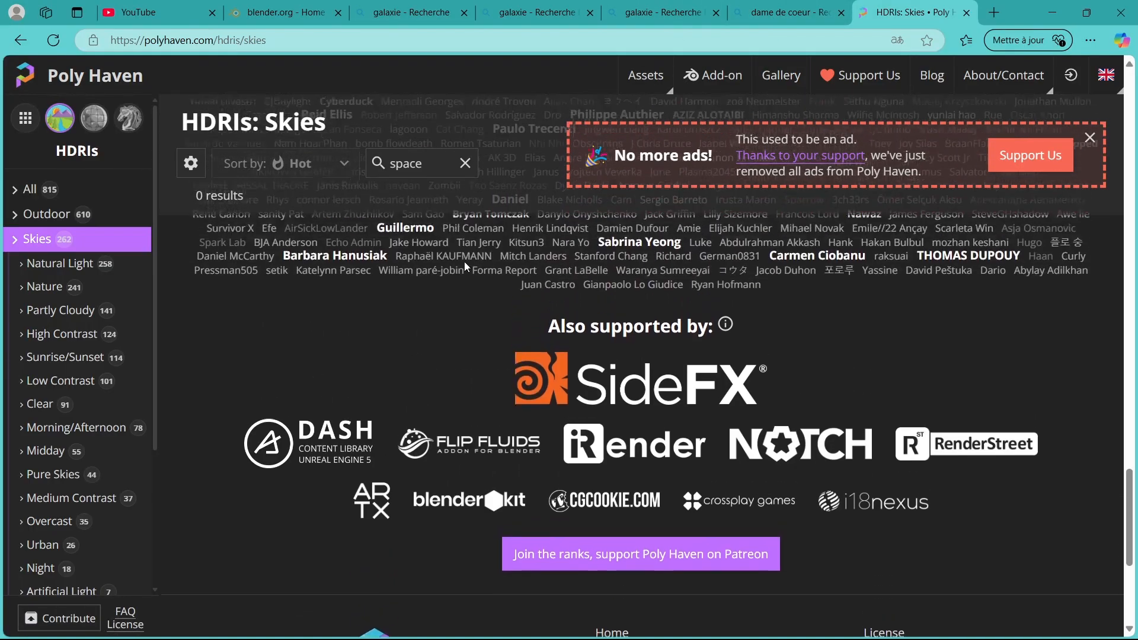
scroll(465, 267, up, 5)
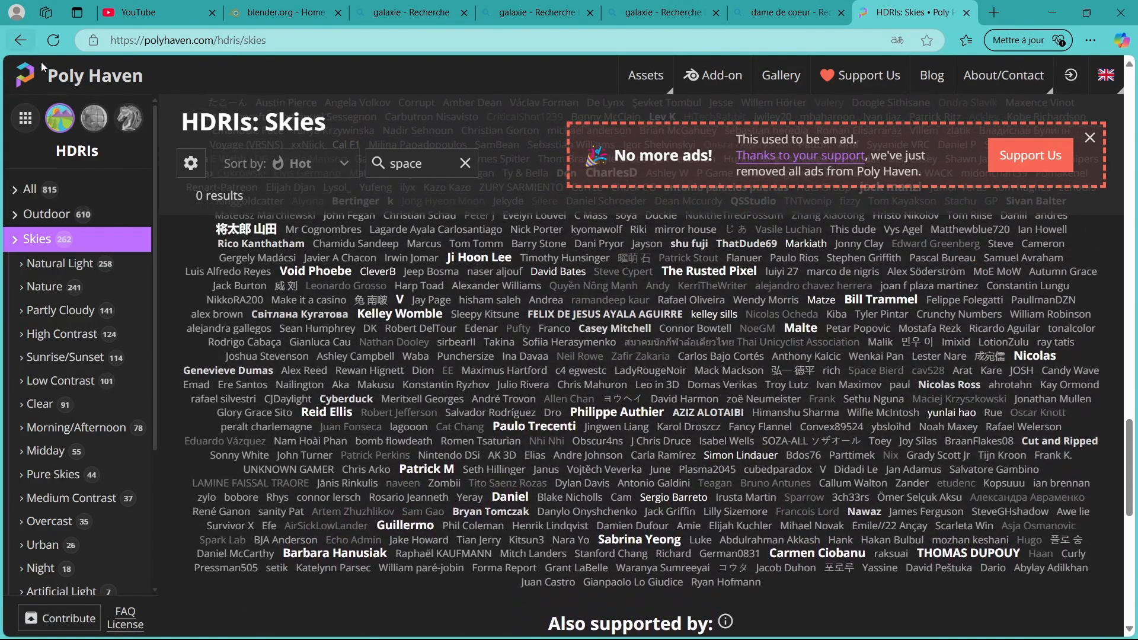
click(42, 65)
scroll(438, 300, down, 2)
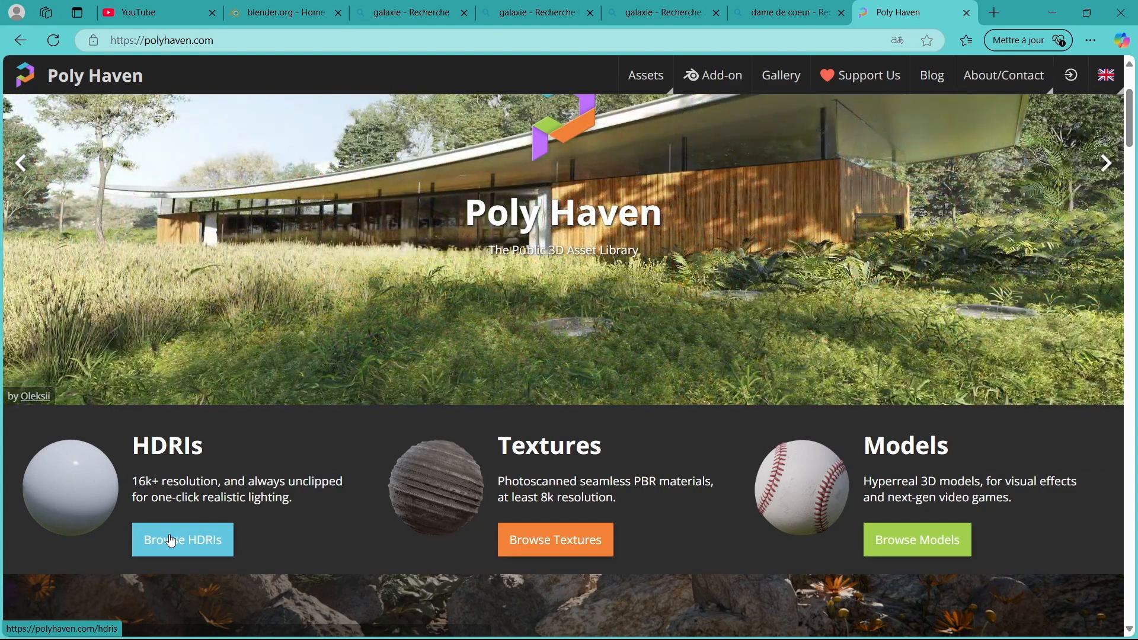
click(172, 542)
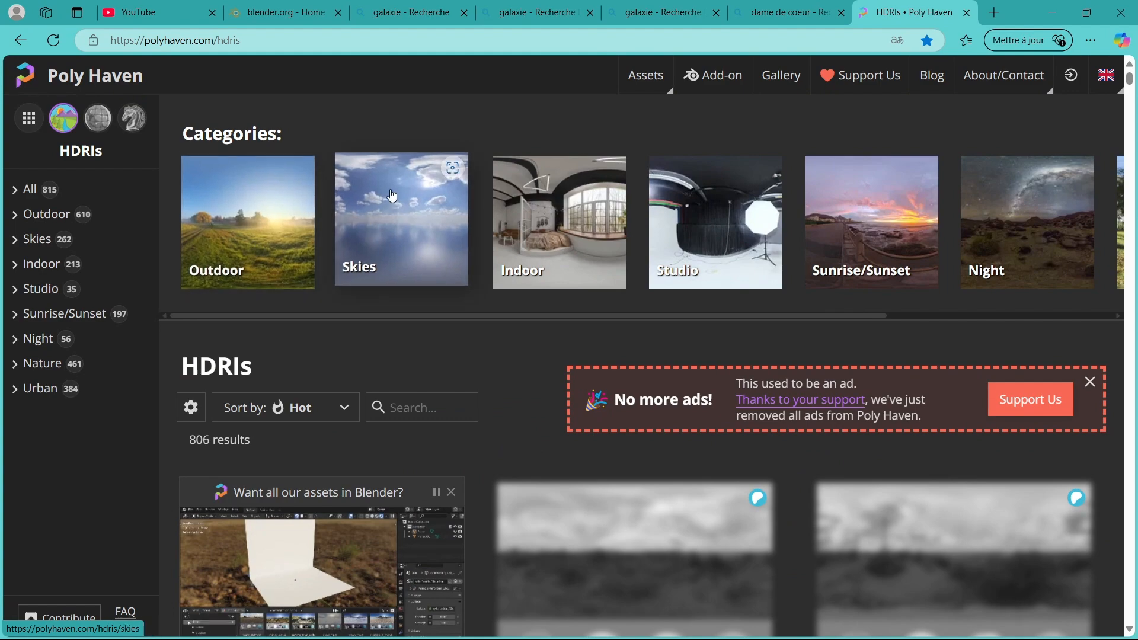
click(369, 227)
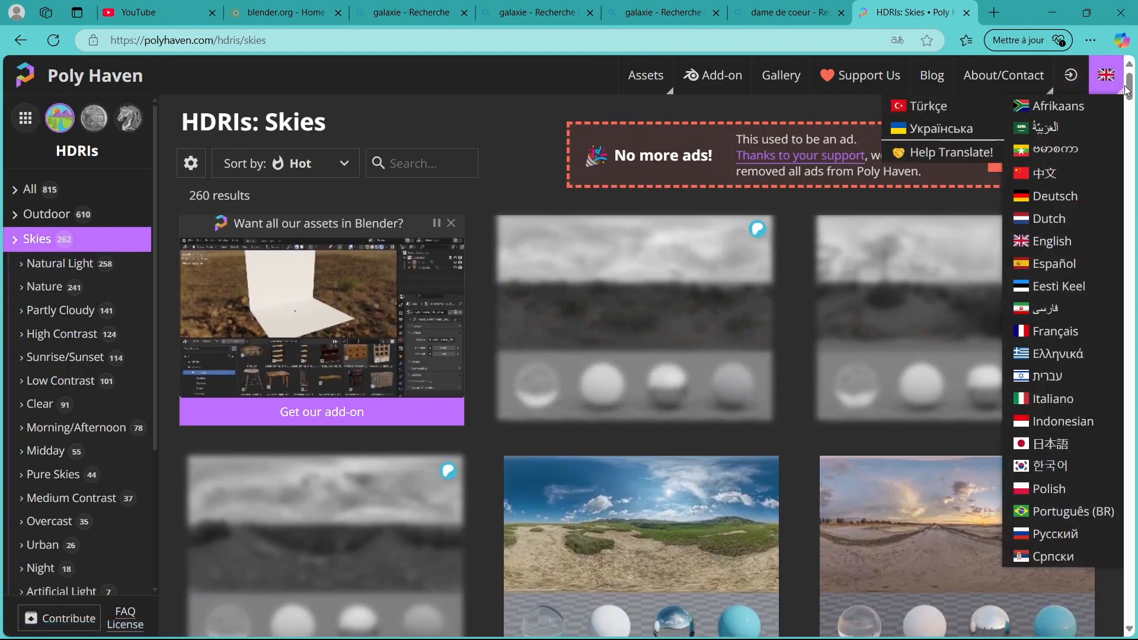
Browse the Skies HDRIs and open the page of the Kloppenheim 06 pure sky.
drag(1128, 86, 1125, 141)
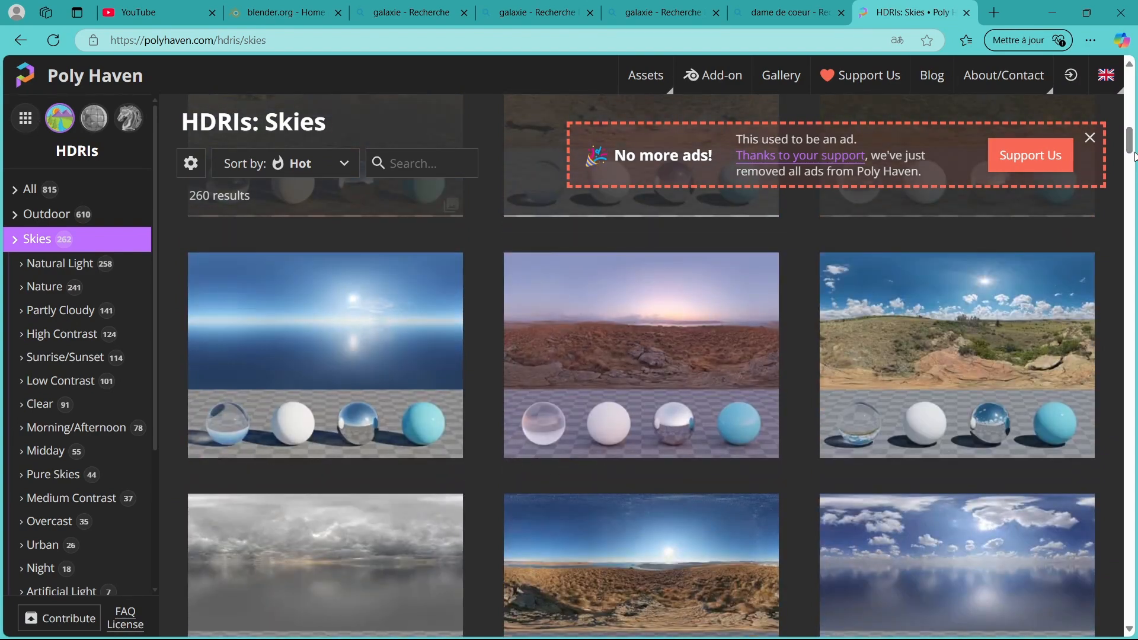
scroll(470, 289, down, 4)
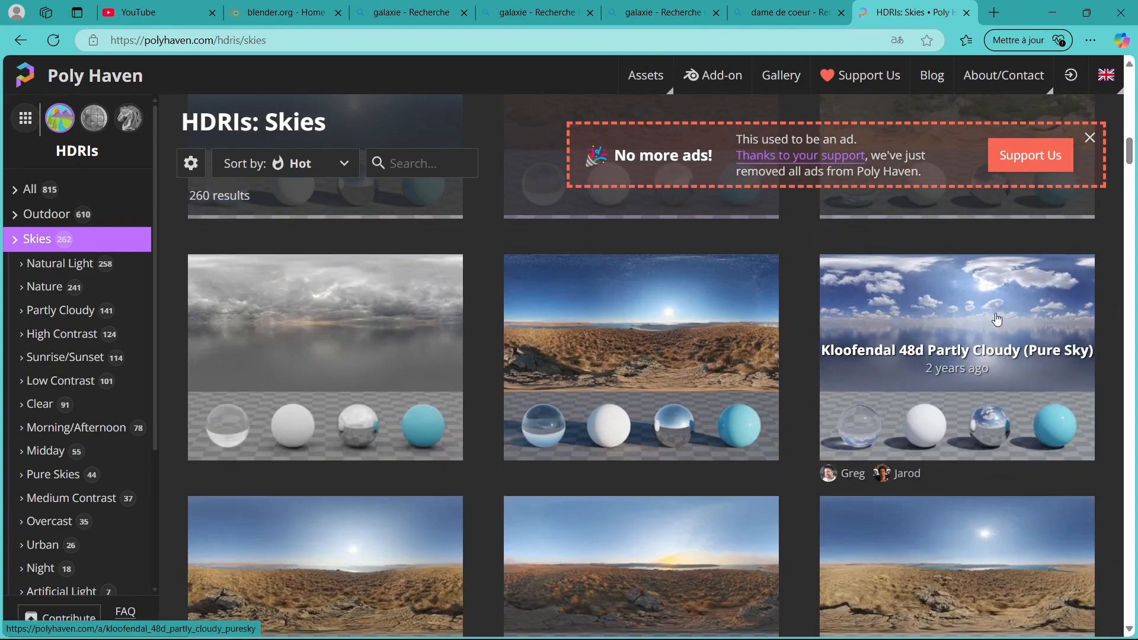
scroll(960, 321, down, 1)
drag(1132, 160, 1132, 204)
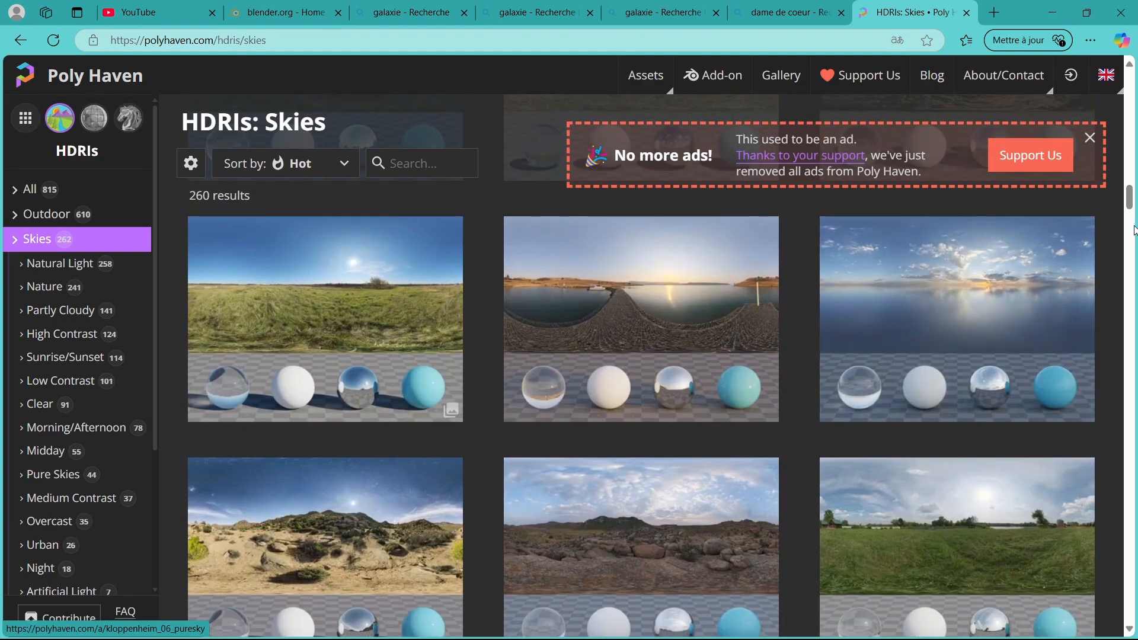
click(1008, 257)
click(1008, 124)
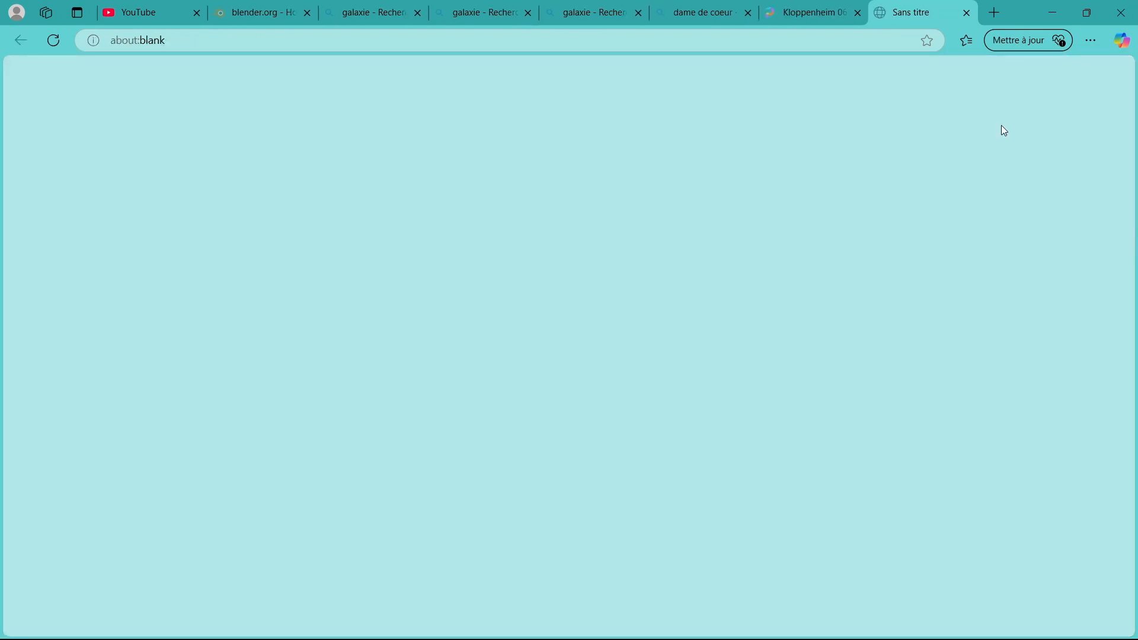
Switch back to Blender and start a new default scene without saving the changes to the current file.
click(500, 178)
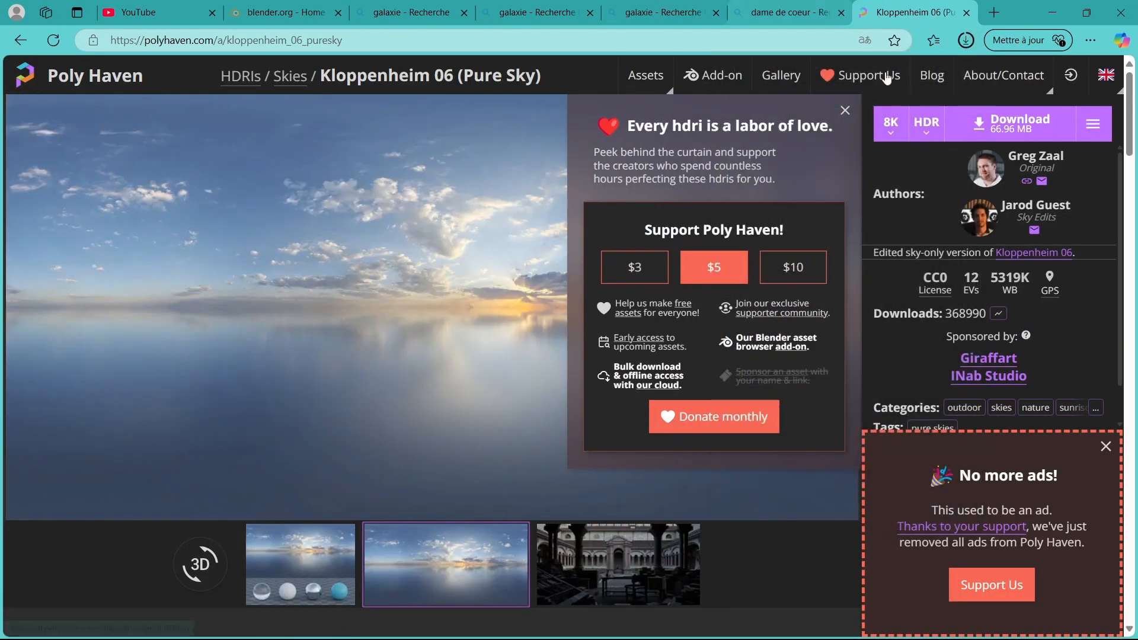
mouse_move(770, 634)
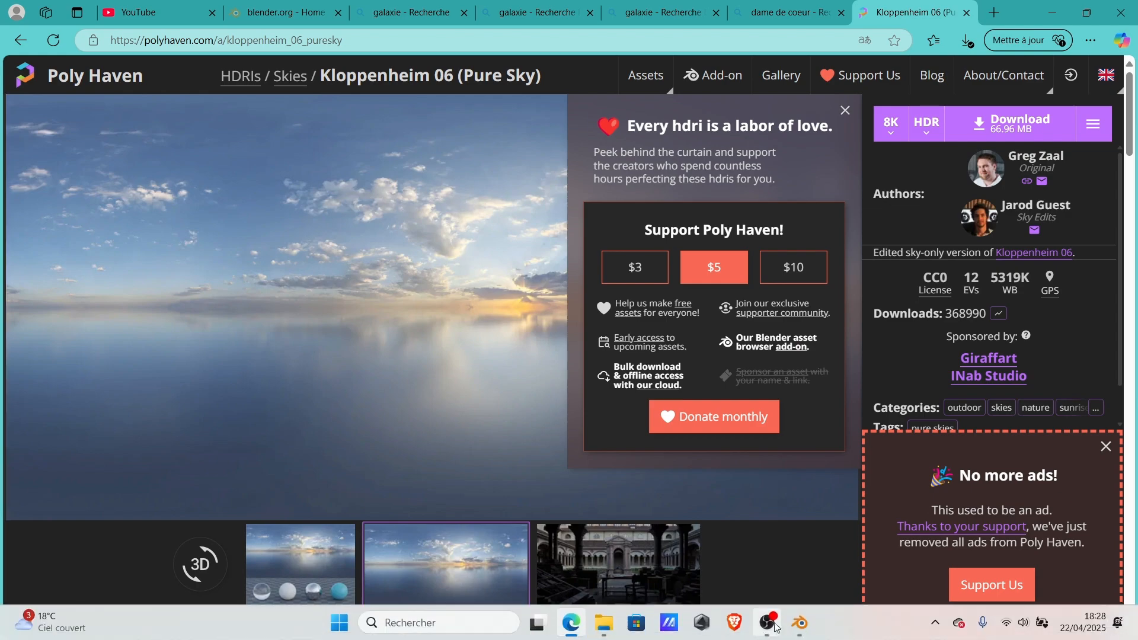
click(799, 624)
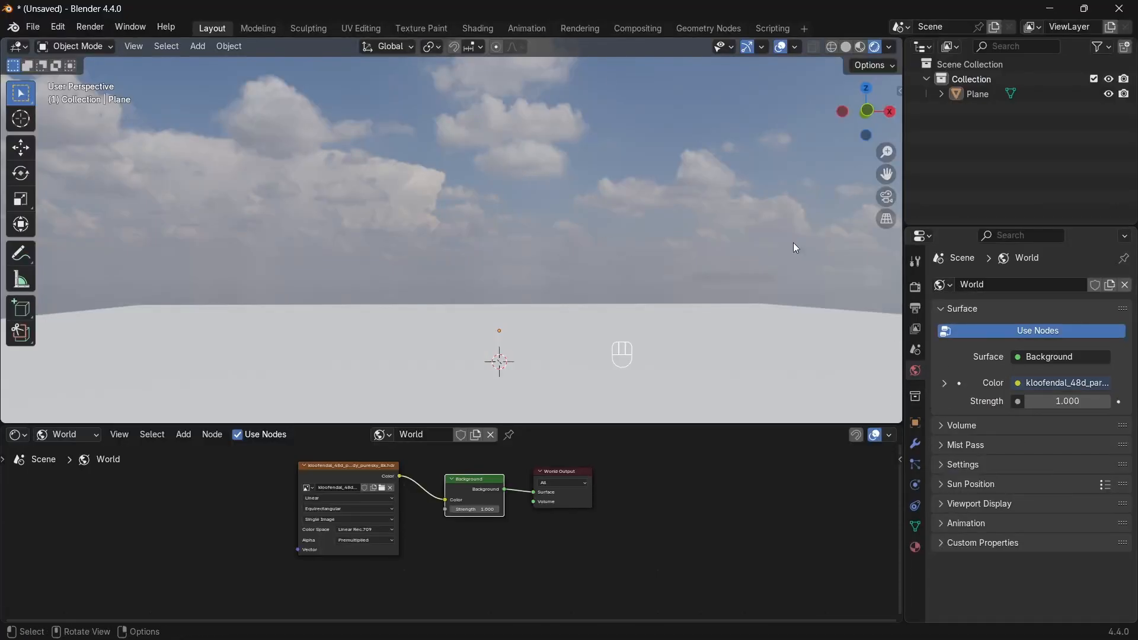
click(40, 28)
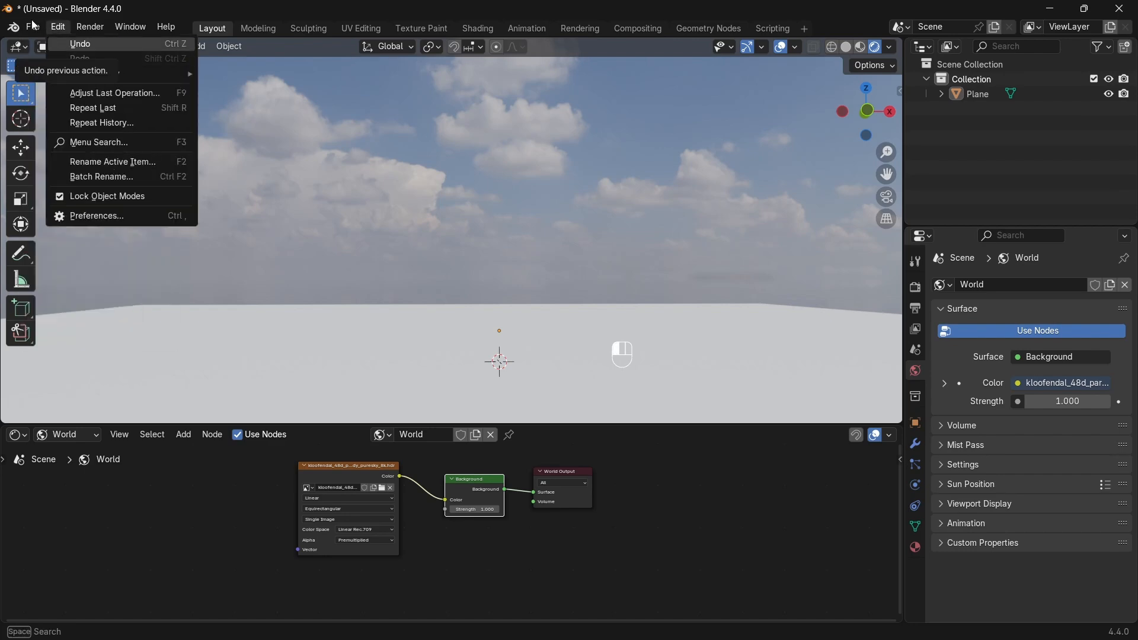
mouse_move(33, 27)
mouse_move(44, 45)
click(211, 43)
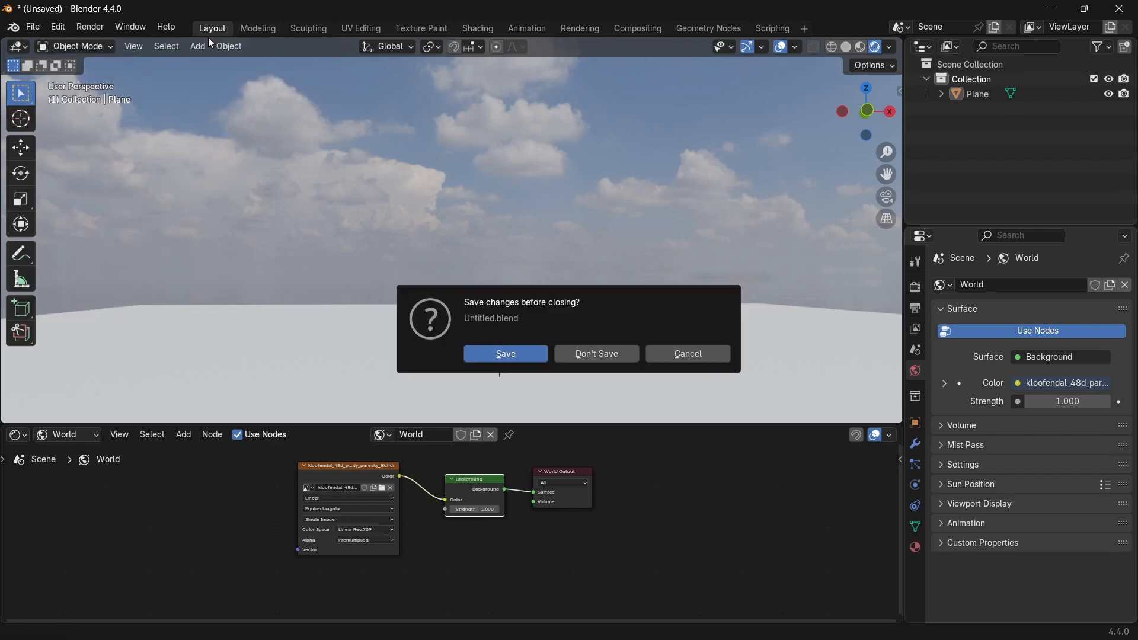
click(617, 354)
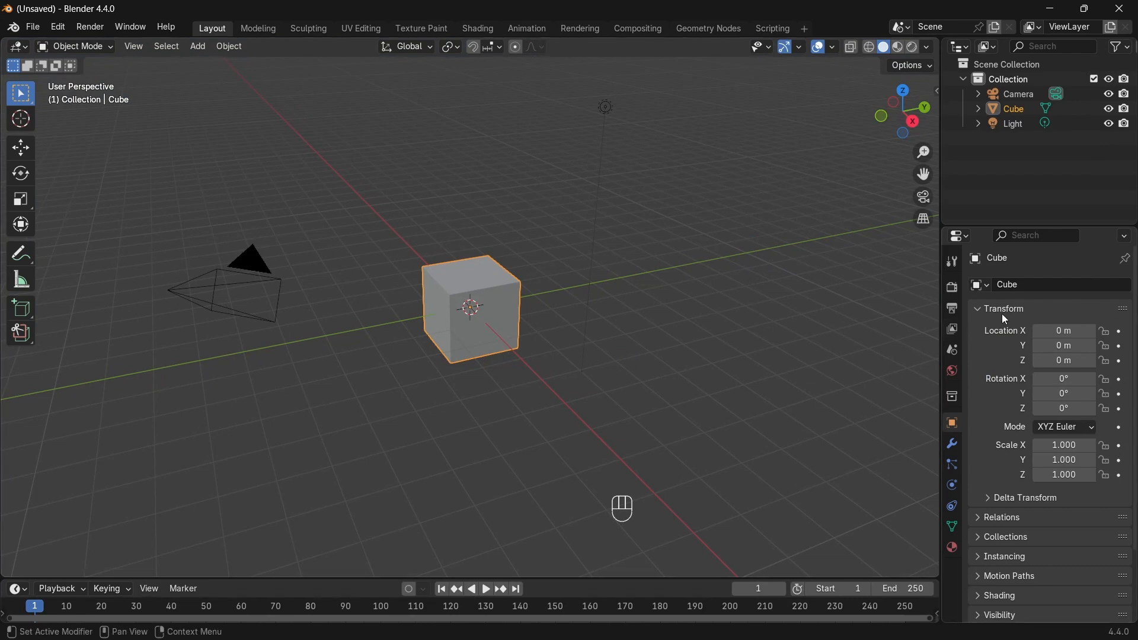
Show the viewport in rendered shading and assign an Environment Texture to the World's background color.
click(953, 373)
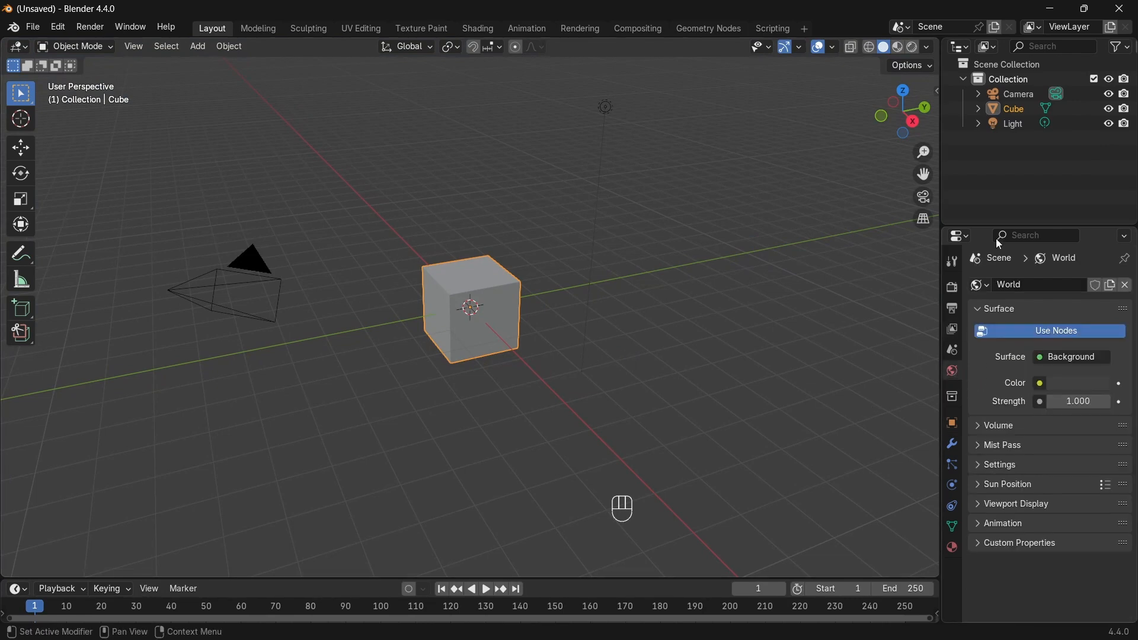
click(913, 47)
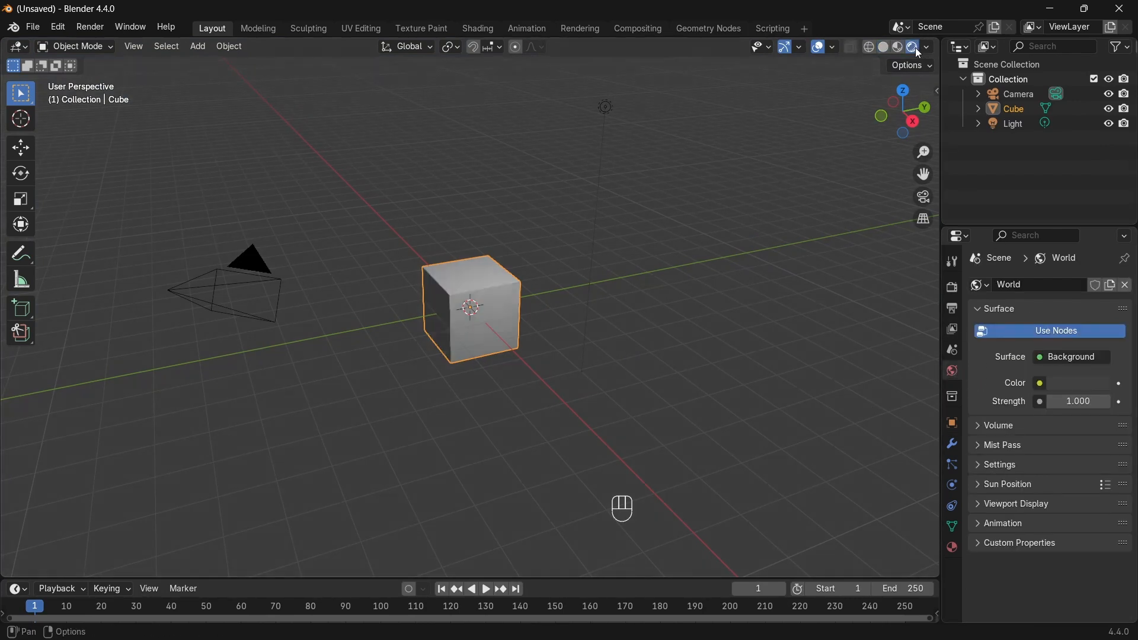
click(1069, 387)
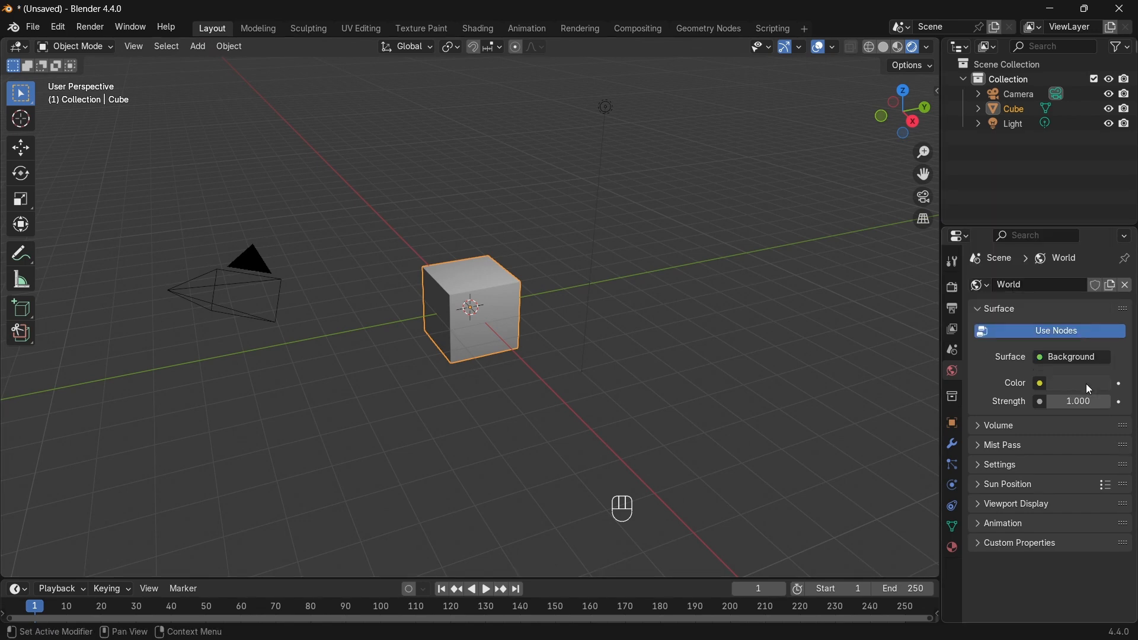
click(1045, 386)
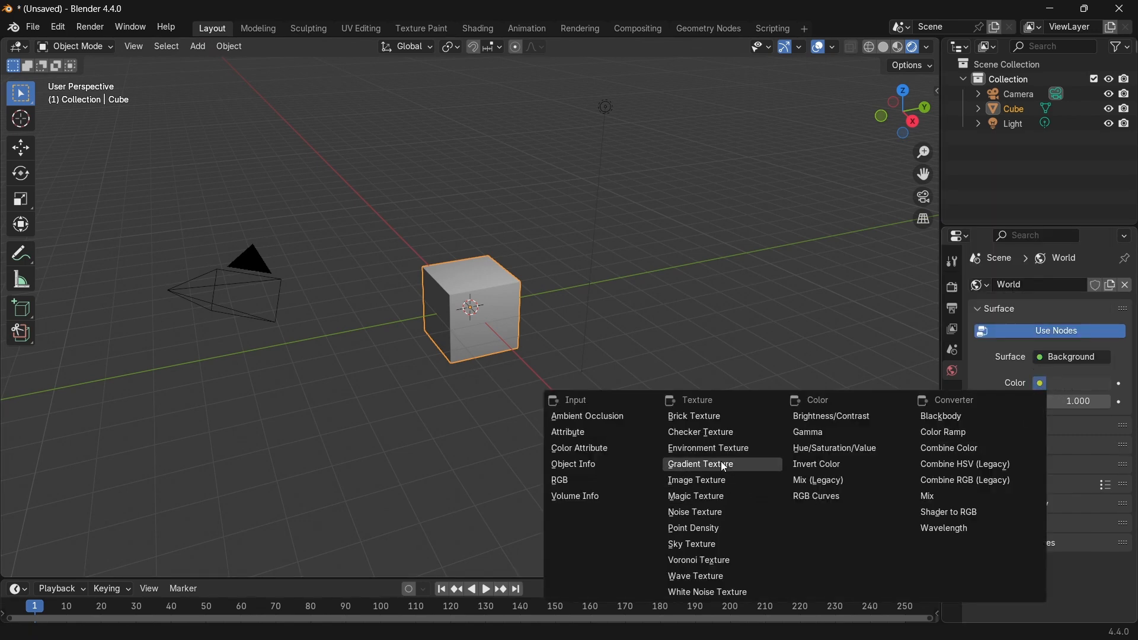
click(709, 449)
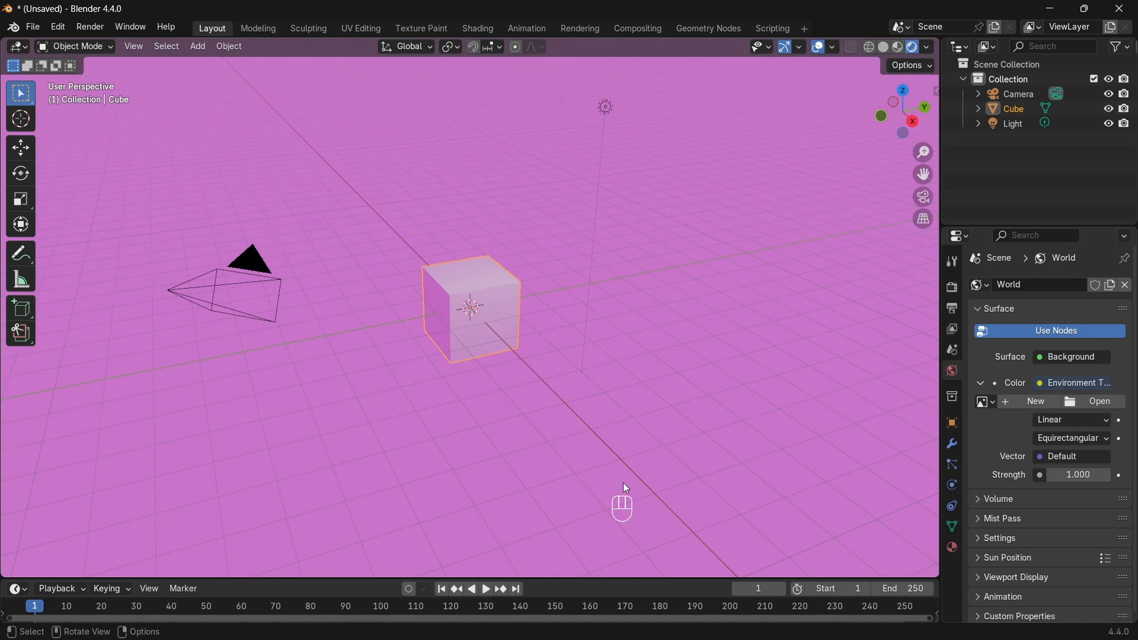
Load the kloofendal_48d pure-sky image from the HDRI folder into the World's Environment Texture.
middle_drag(742, 392, 593, 297)
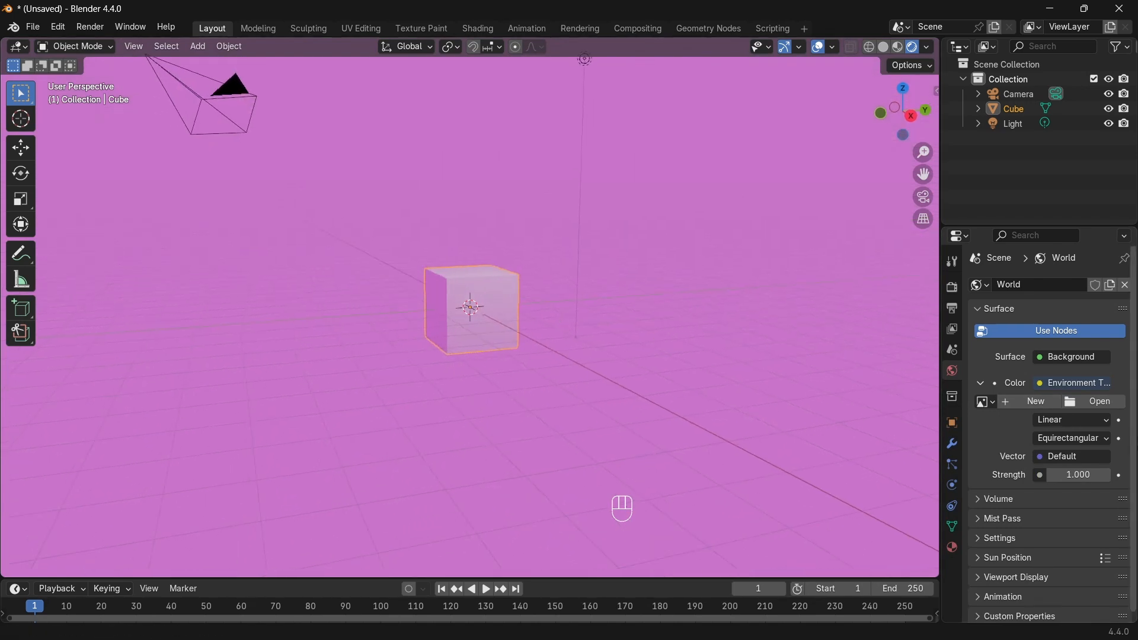
click(1080, 406)
click(246, 467)
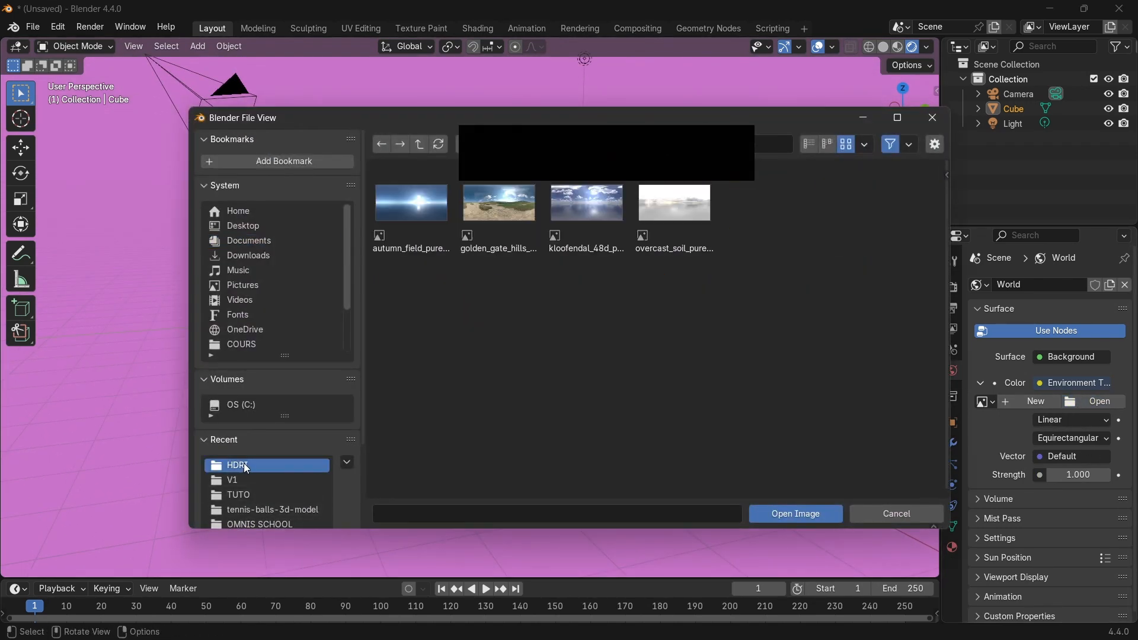
click(587, 203)
click(789, 515)
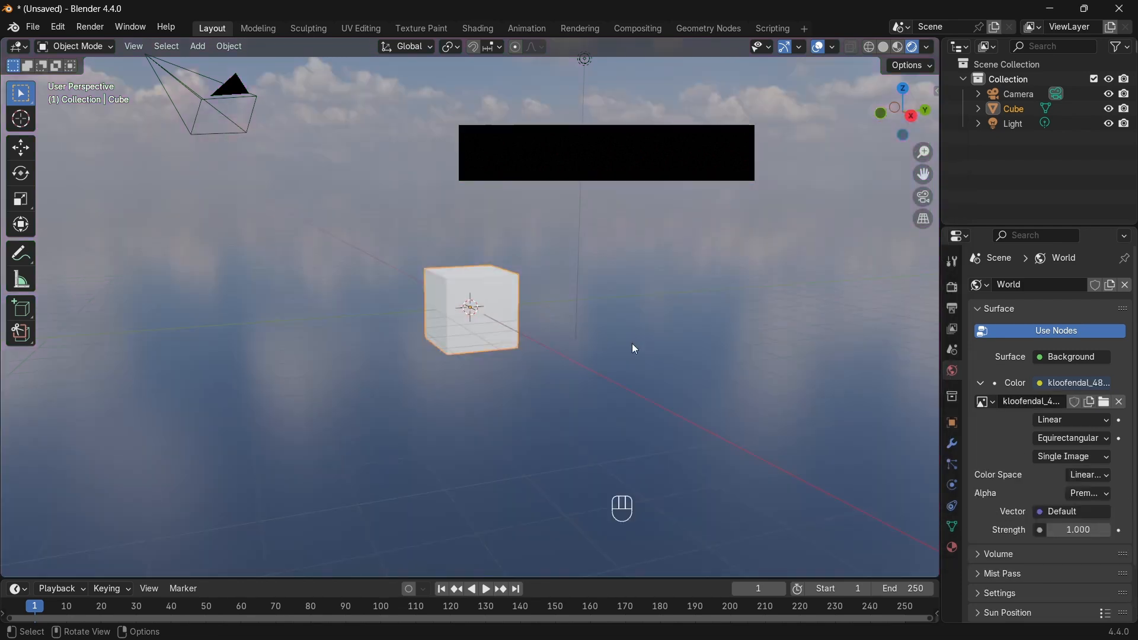
Delete the default cube from the scene.
mouse_move(632, 347)
middle_down()
mouse_move(453, 323)
mouse_move(692, 391)
mouse_move(859, 347)
mouse_move(719, 322)
mouse_move(634, 371)
mouse_move(660, 389)
mouse_move(636, 355)
mouse_move(651, 350)
middle_up()
middle_drag(473, 412, 517, 351)
click(470, 407)
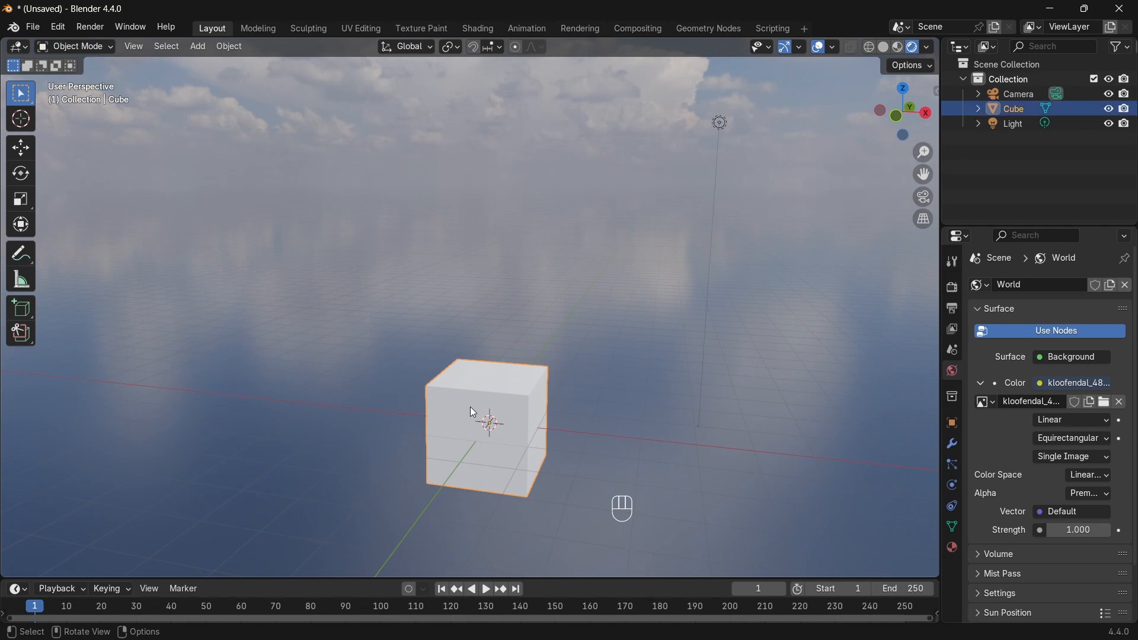
key(x)
click(470, 406)
Add a mesh plane at the scene origin and scale it by 10.
key(shift+a)
mouse_move(402, 353)
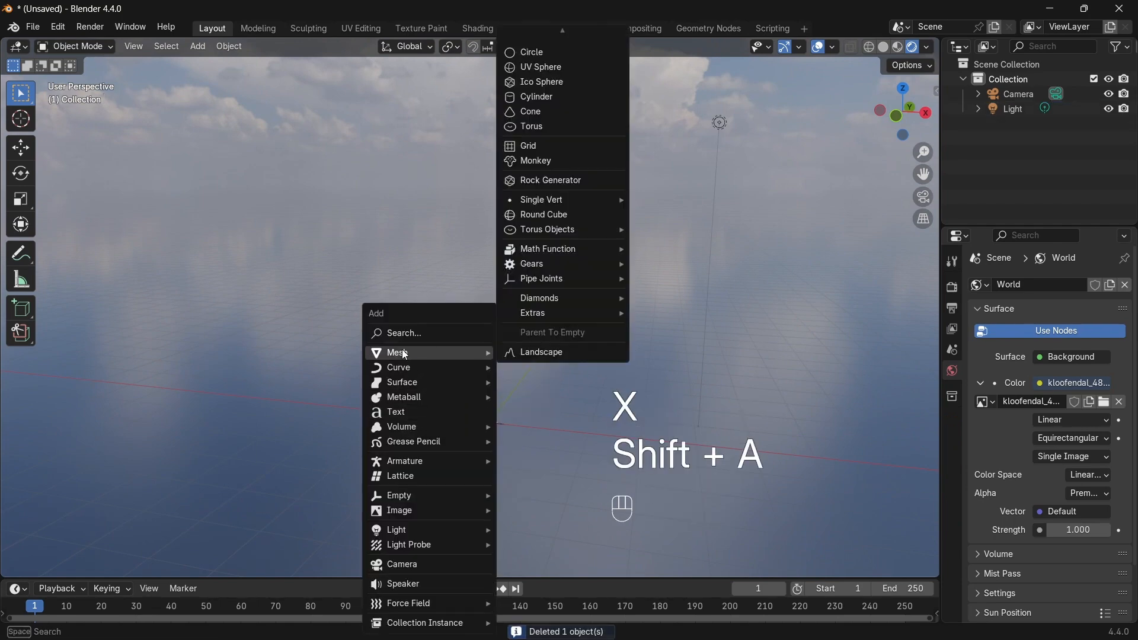
click(555, 34)
middle_drag(501, 316, 487, 449)
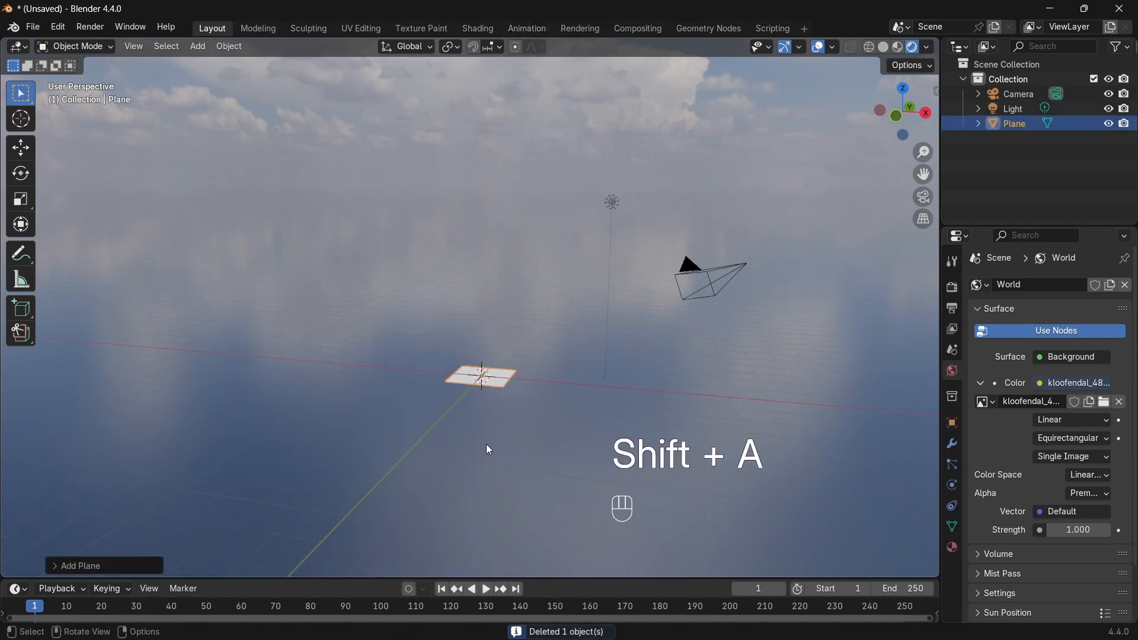
text(s10)
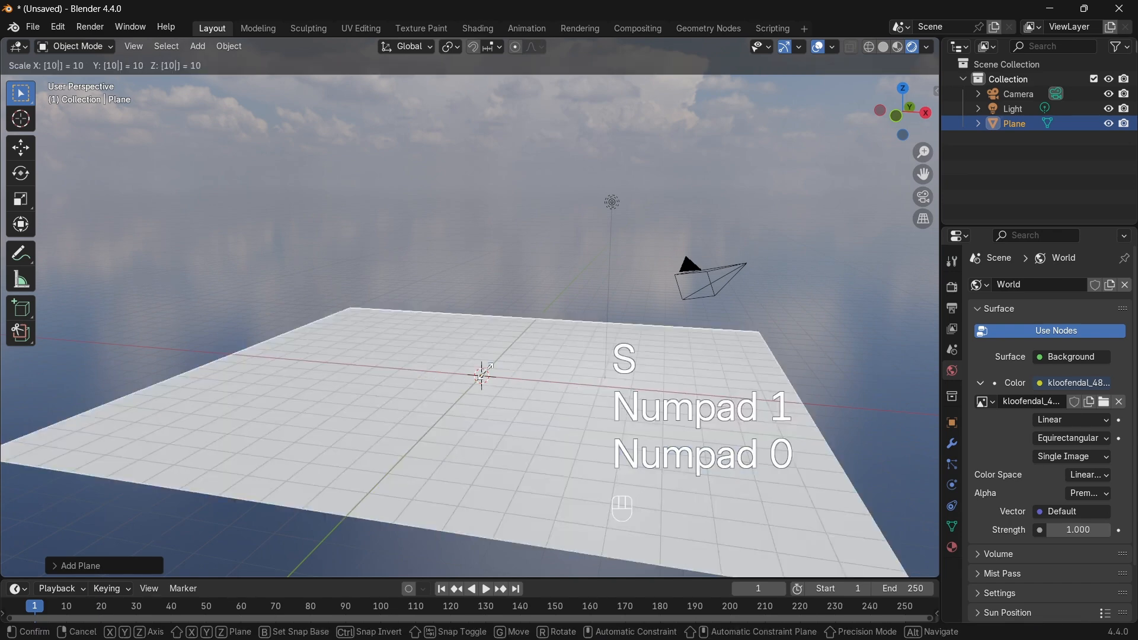
key(Return)
key(space)
key(n)
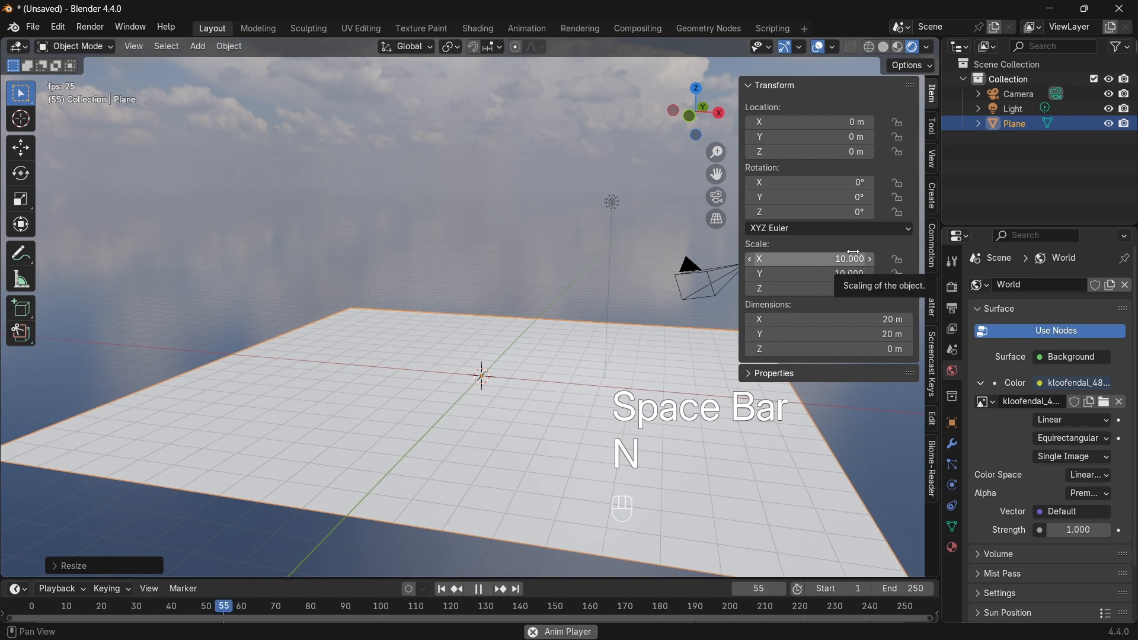
key(n)
key(space)
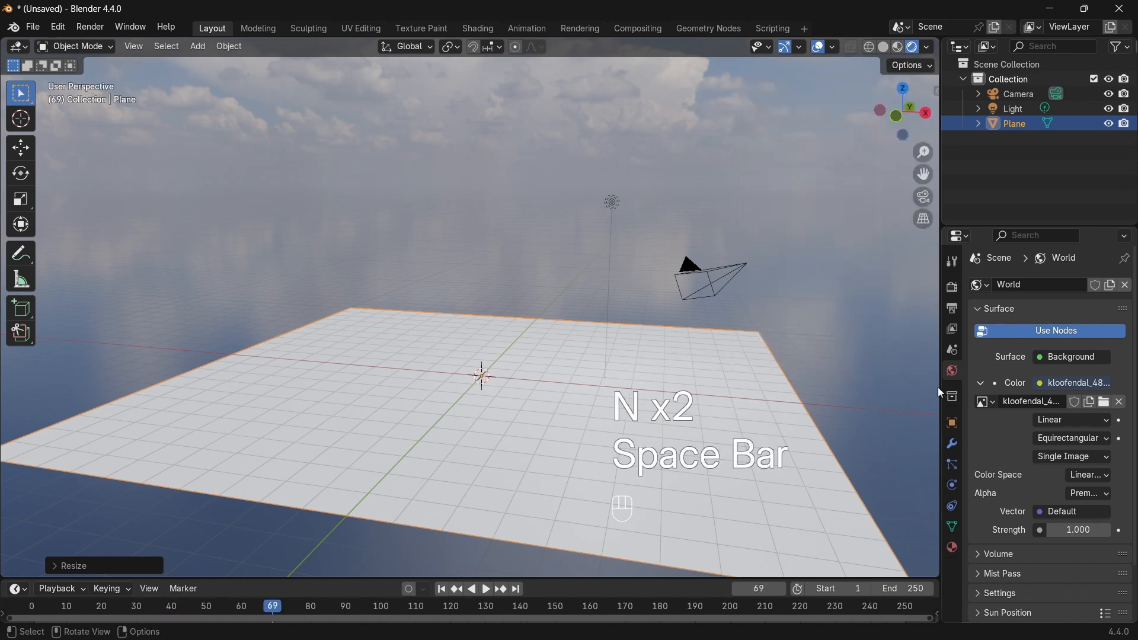
drag(273, 609, 32, 608)
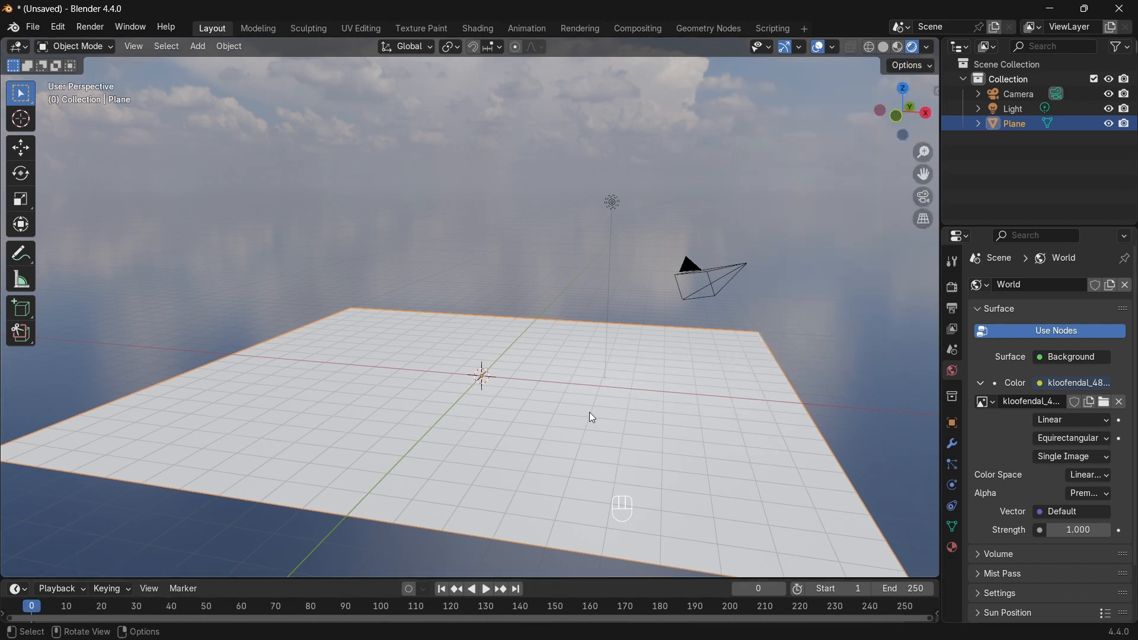
Move the plane up 1 m along the Z axis.
key(g)
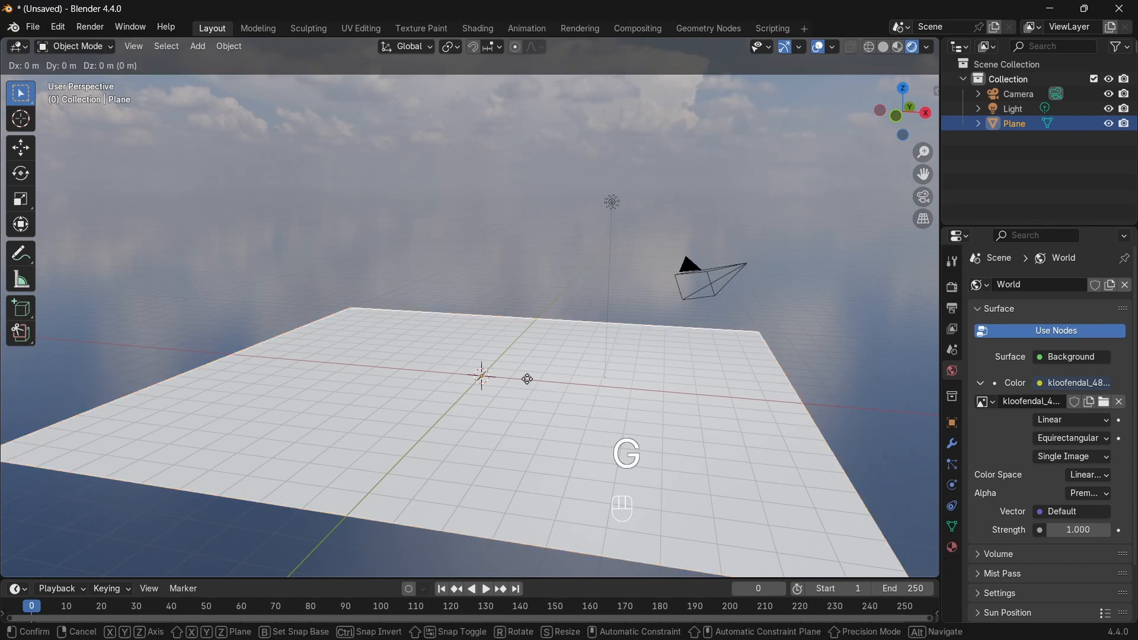
key(z)
key(KP_1)
key(Return)
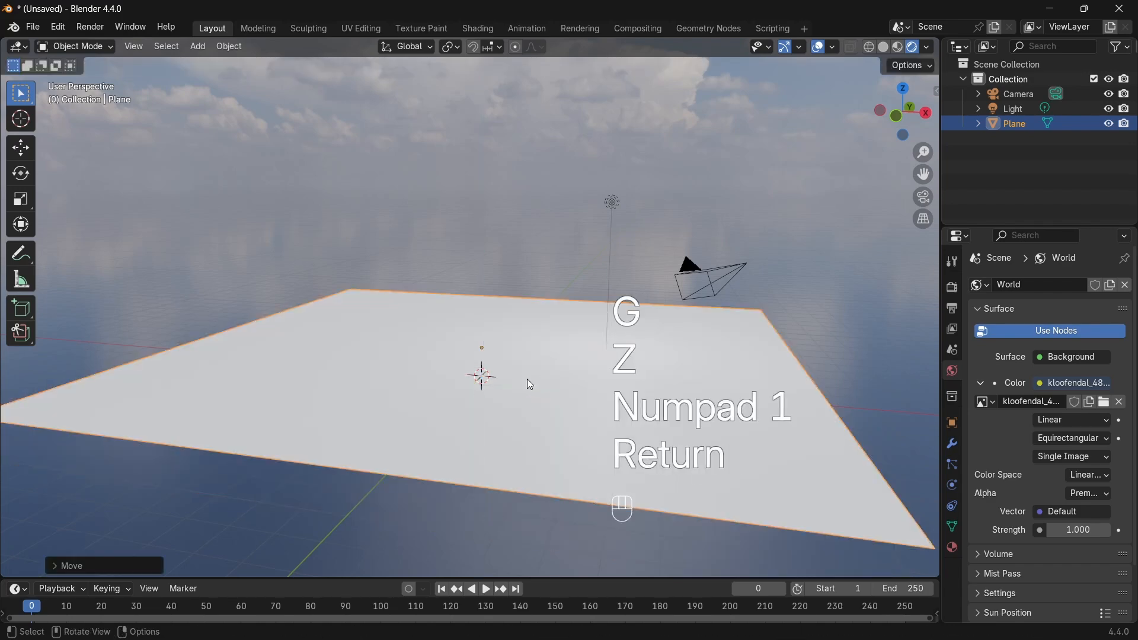
View the sky above the plane's horizon and make the timeline area slightly taller.
middle_drag(549, 302, 449, 355)
scroll(386, 344, down, 2)
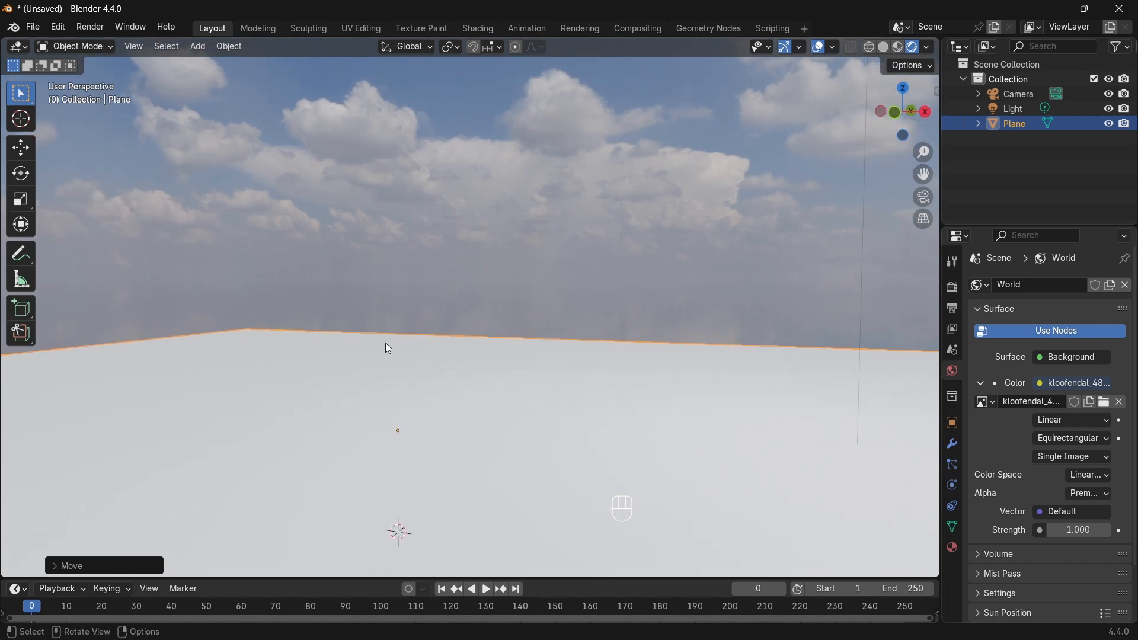
scroll(386, 354, up, 1)
drag(316, 581, 300, 412)
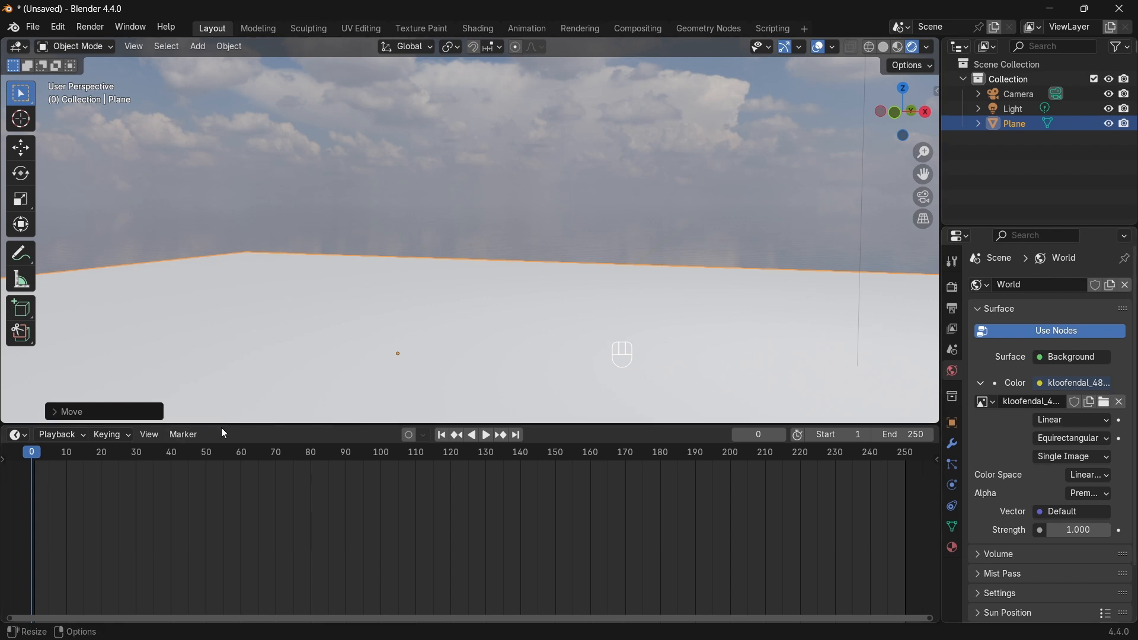
drag(222, 426, 224, 529)
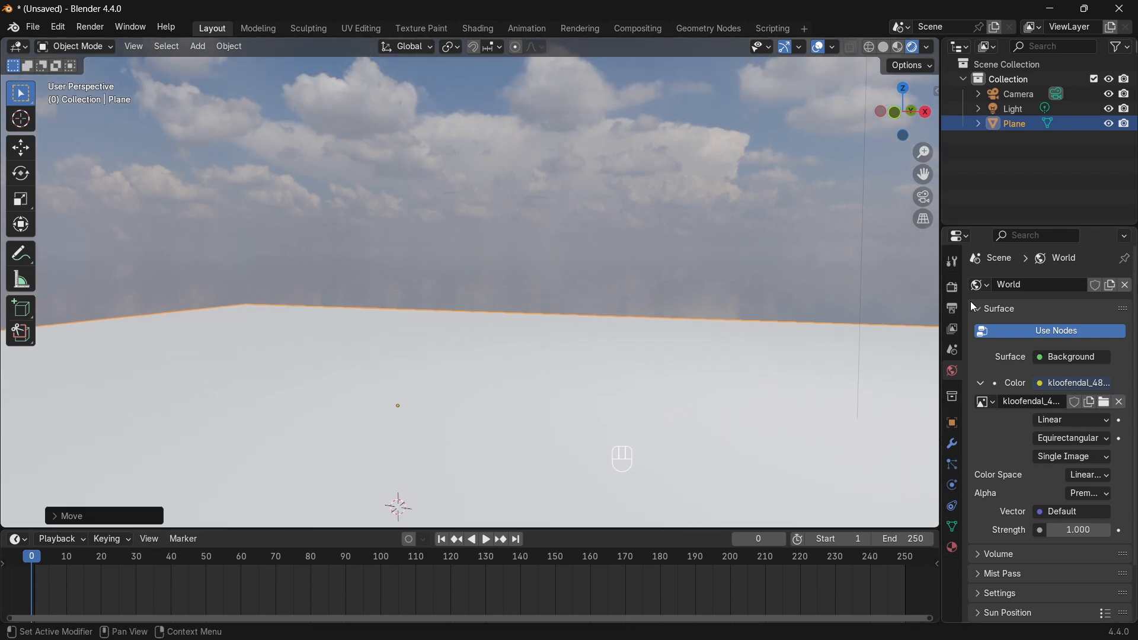
Deselect the plane and set the render engine to Cycles with GPU Compute as the device.
click(953, 287)
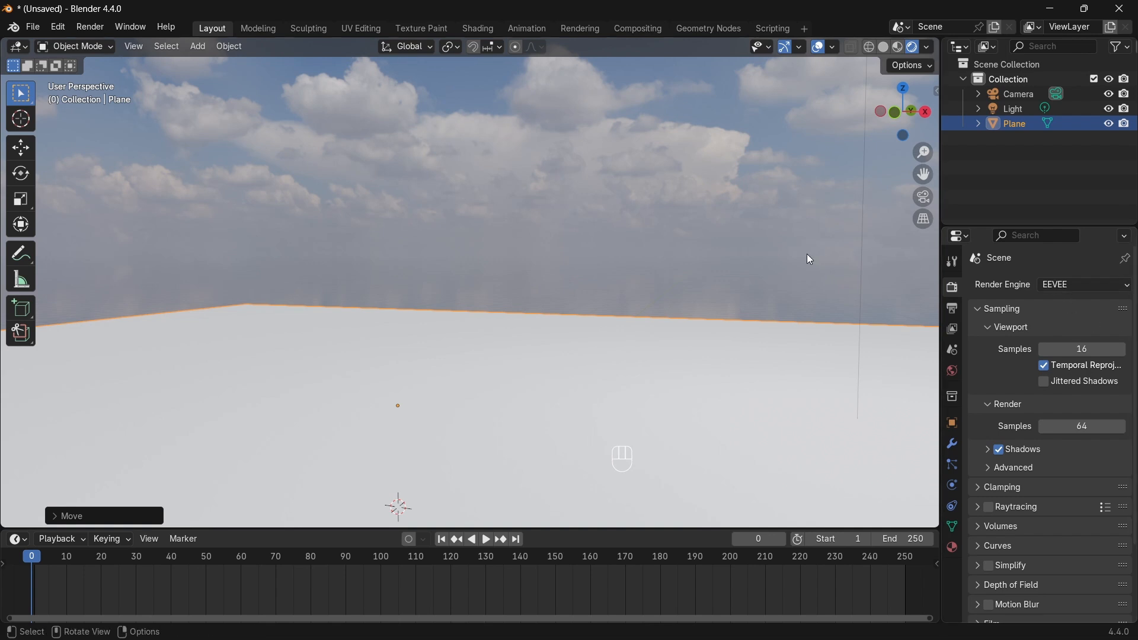
click(603, 242)
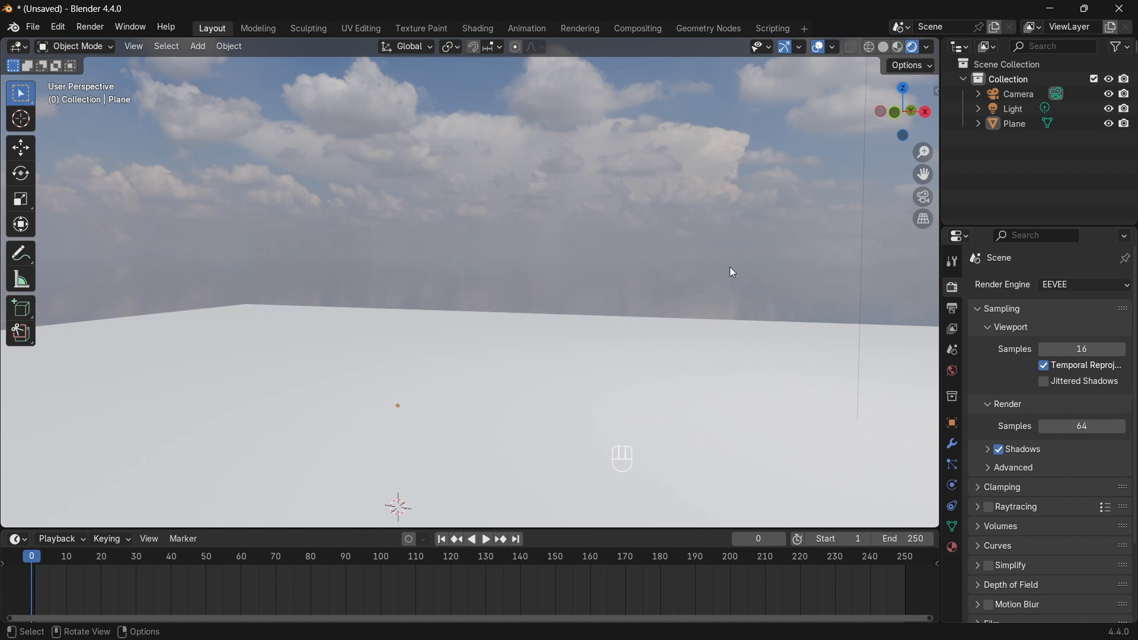
click(80, 27)
click(86, 27)
click(1066, 284)
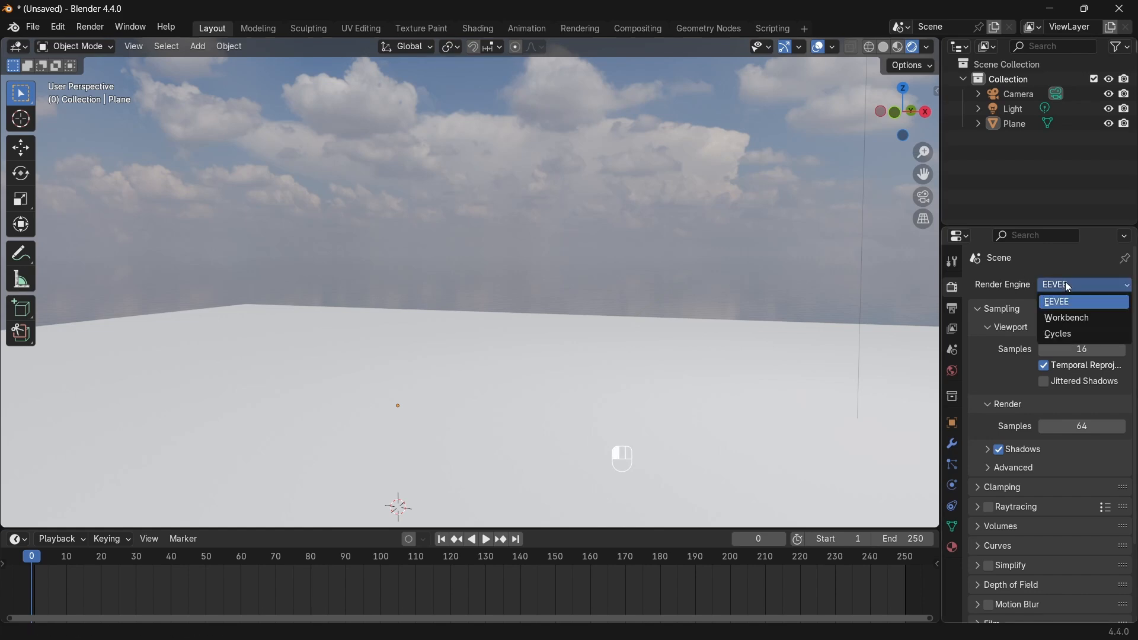
click(1062, 336)
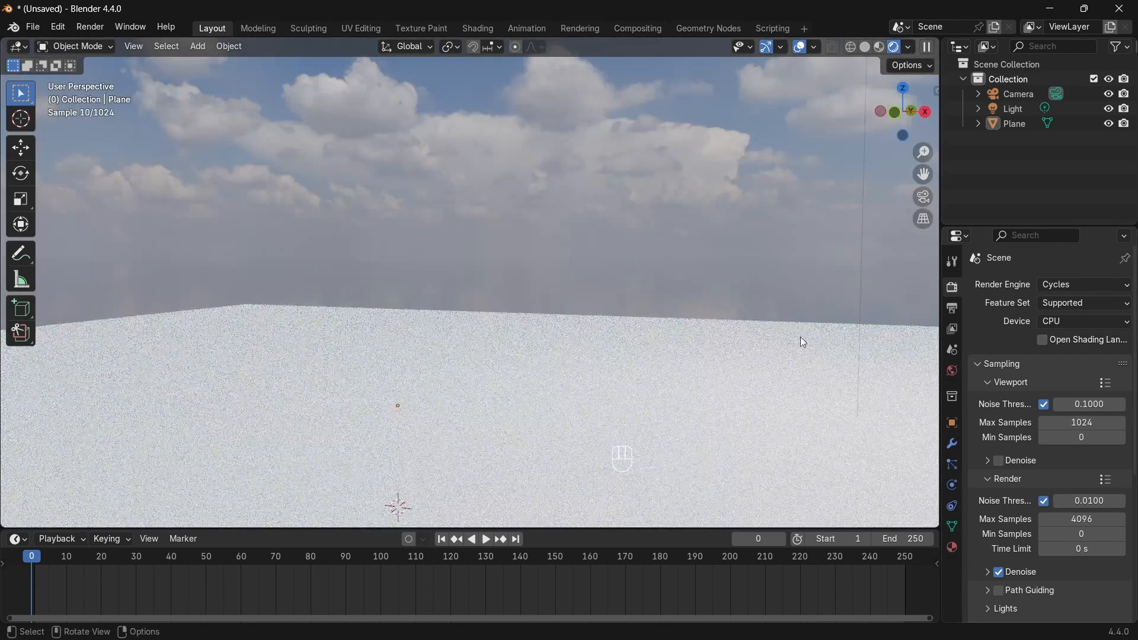
click(1056, 321)
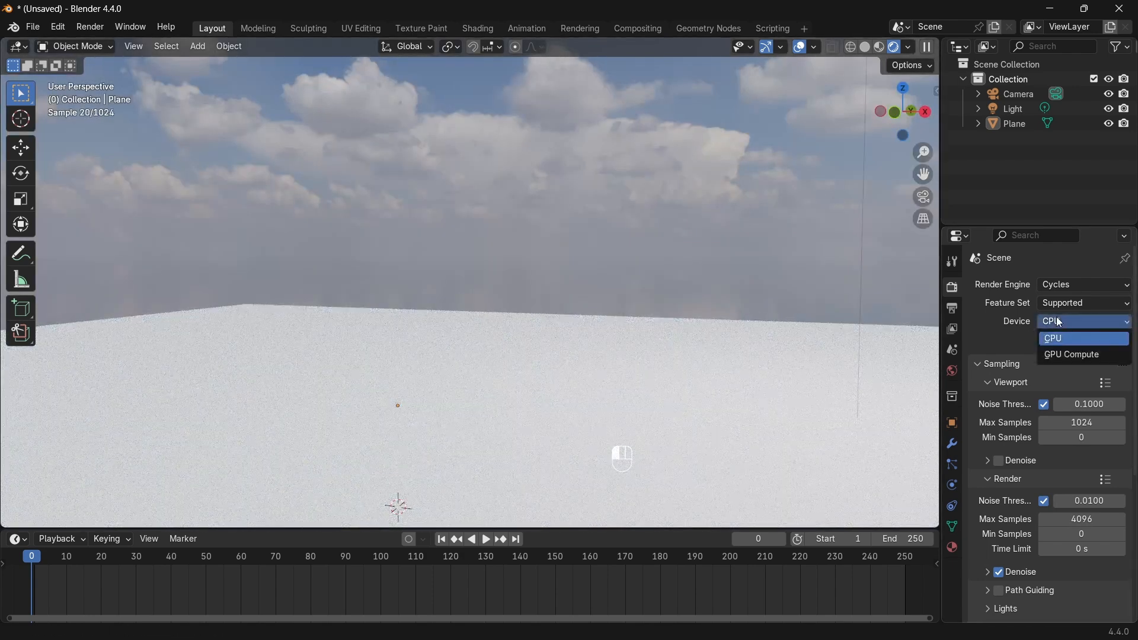
click(1059, 356)
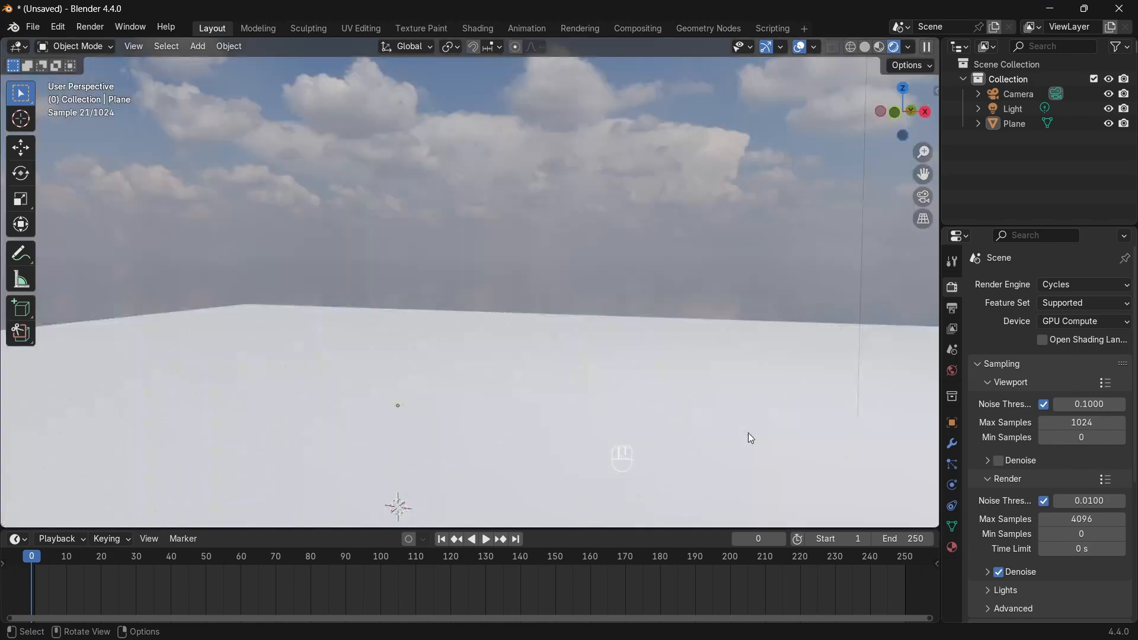
Switch the scene's render engine from Cycles back to EEVEE.
middle_drag(514, 245, 640, 316)
middle_drag(507, 358, 513, 358)
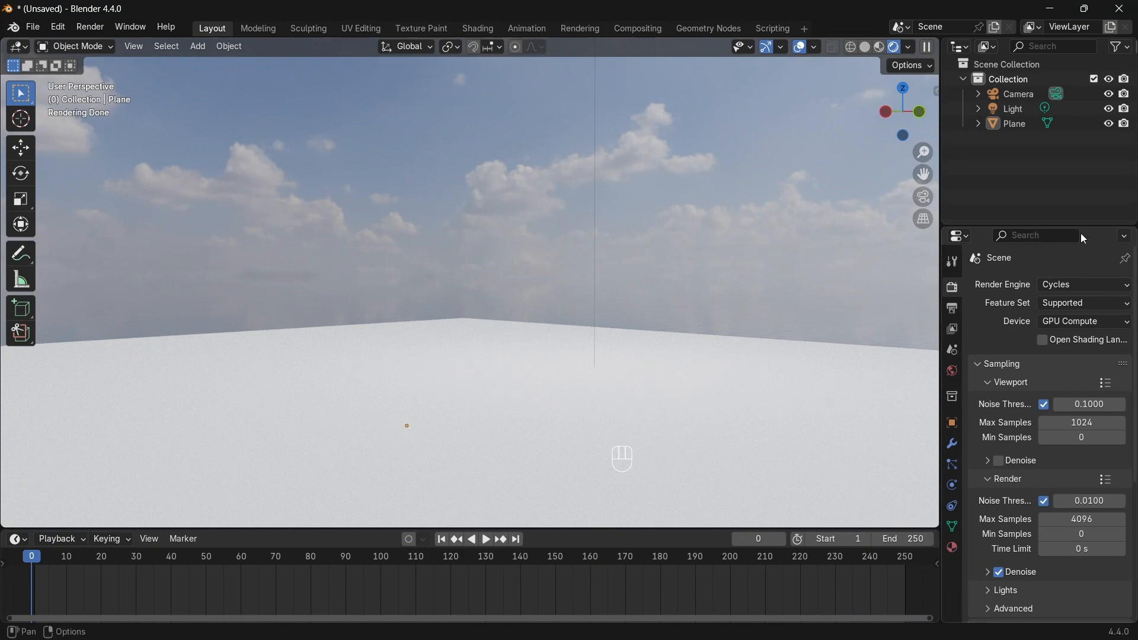
click(87, 25)
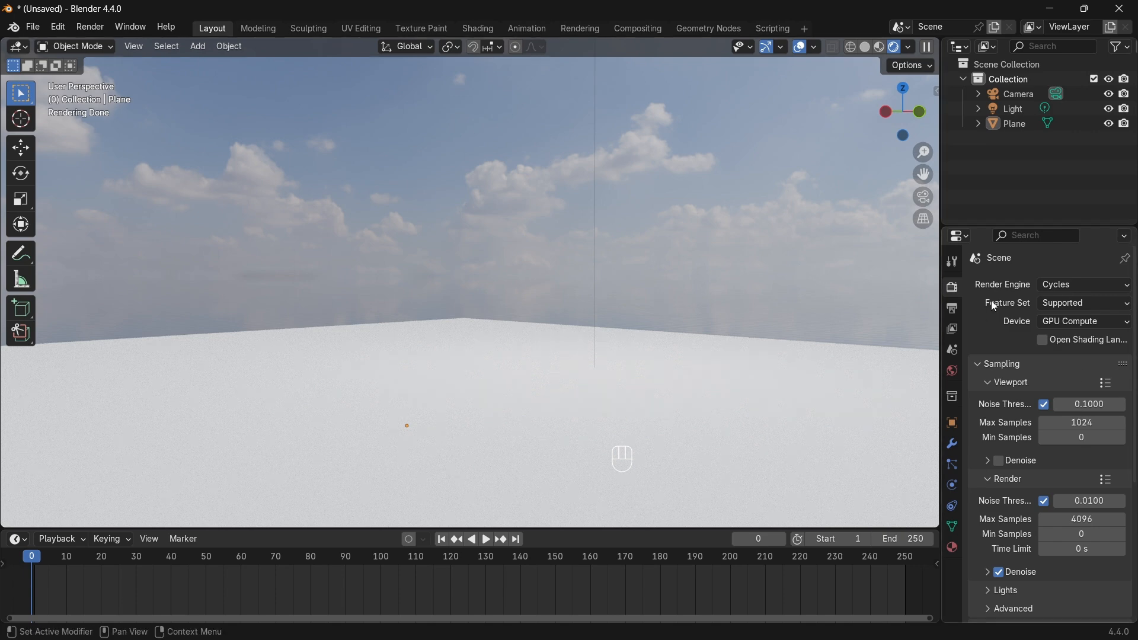
click(1065, 290)
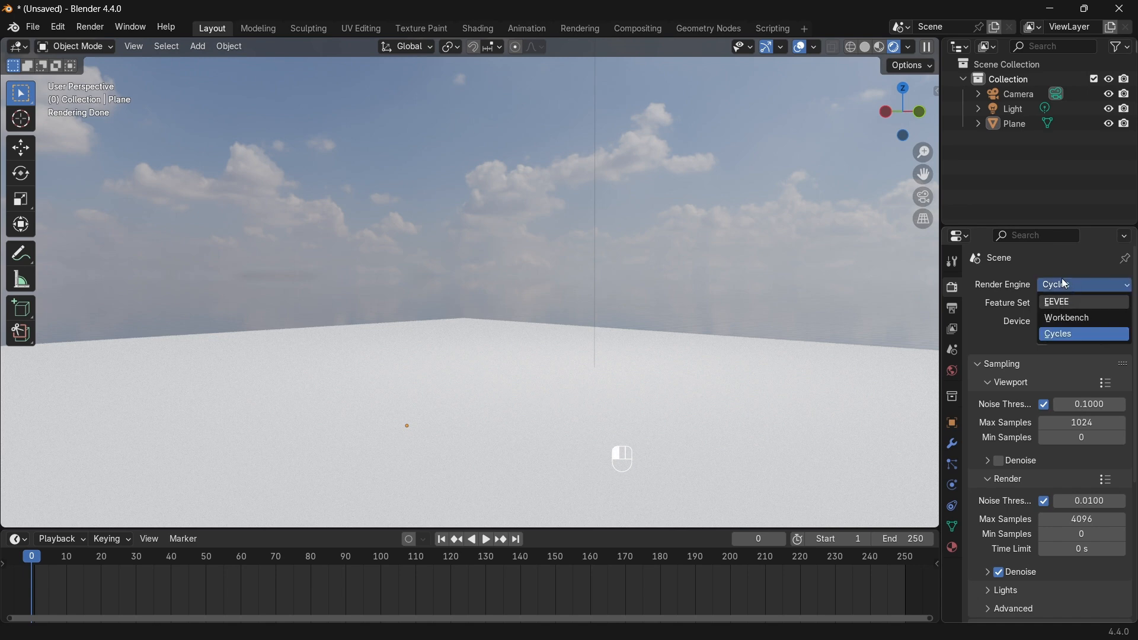
click(1066, 301)
click(1065, 289)
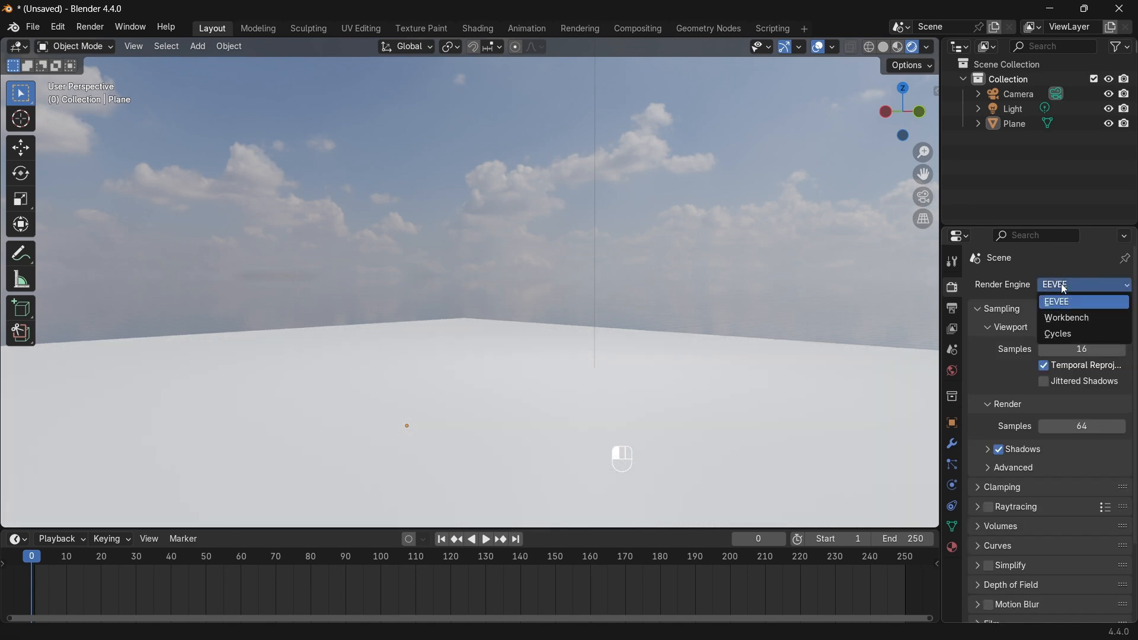
click(1067, 285)
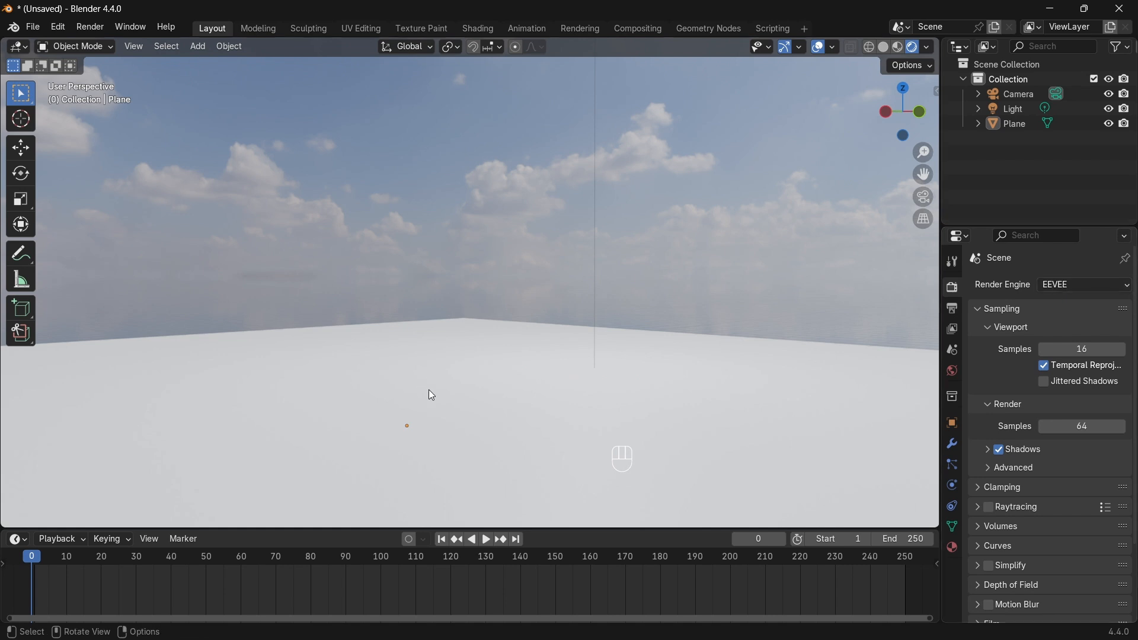
Add a mesh cube at the scene origin and raise it along the Z axis above the plane.
middle_drag(428, 390, 463, 399)
key(shift+a)
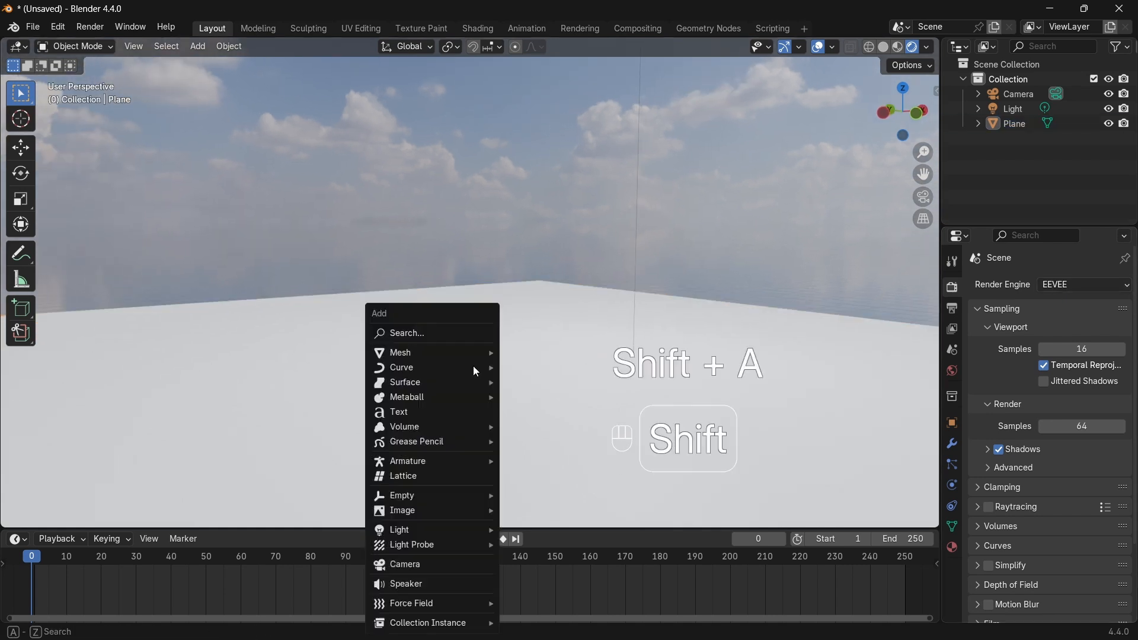
mouse_move(452, 353)
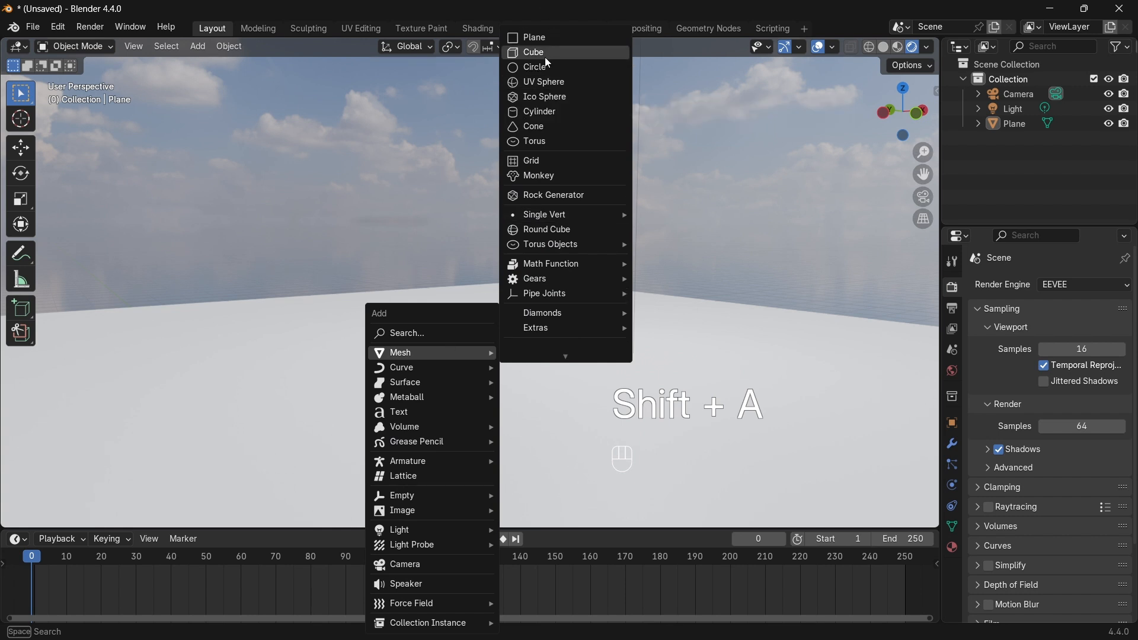
click(546, 56)
key(g)
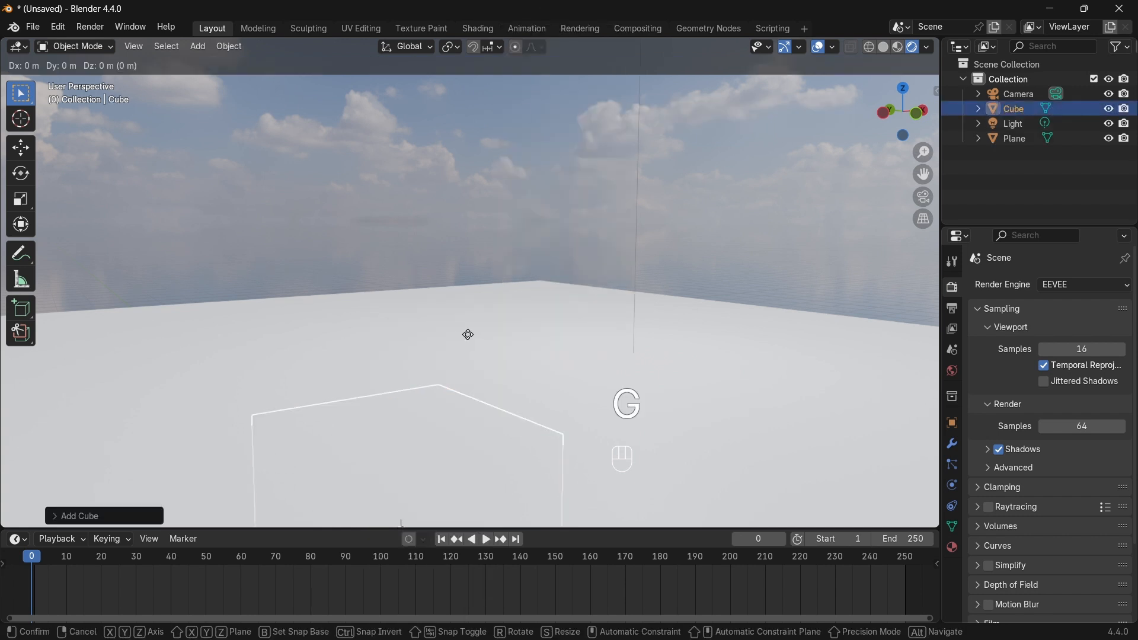
key(z)
click(471, 226)
Enlarge the timeline area and turn it into a Shader Editor showing the World nodes.
middle_drag(472, 225, 411, 522)
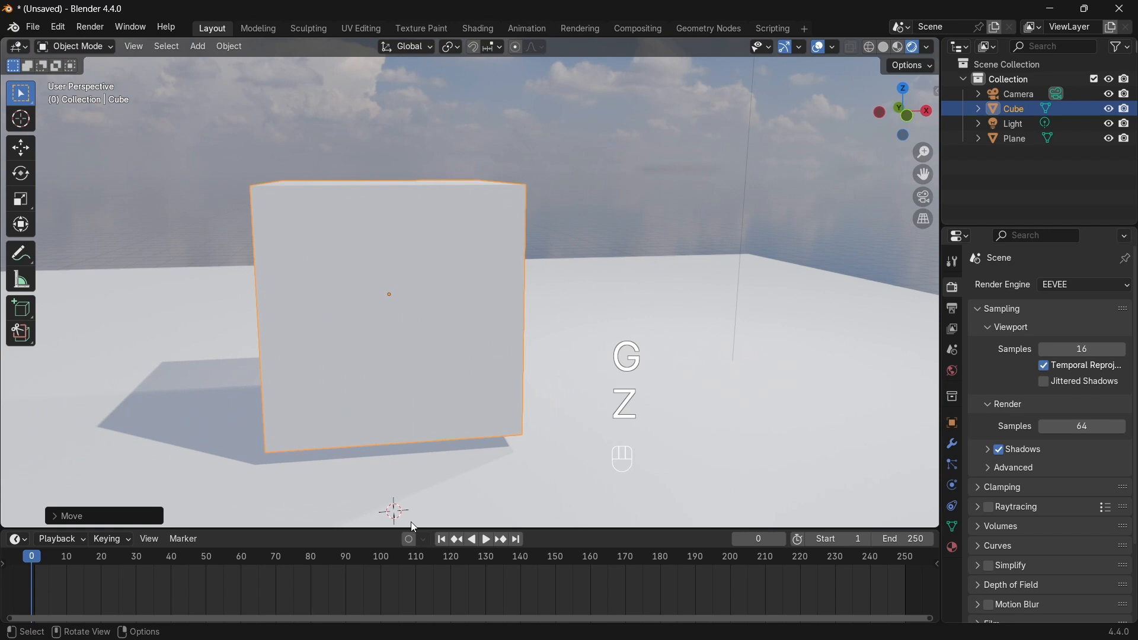
drag(395, 529, 405, 416)
scroll(407, 251, down, 1)
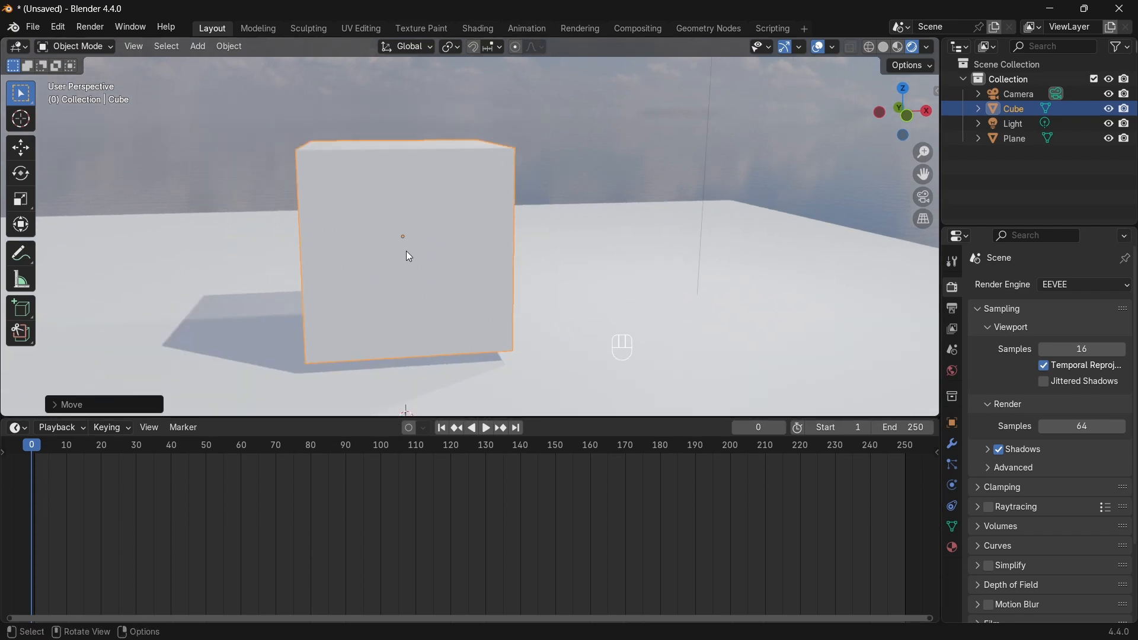
middle_drag(407, 251, 453, 276)
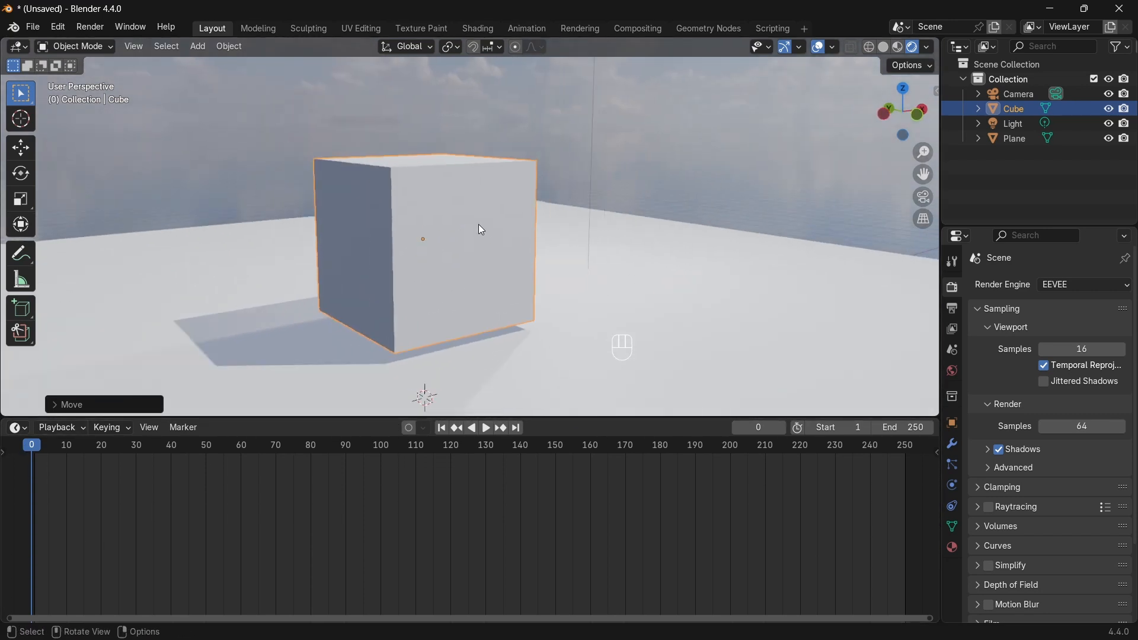
middle_drag(481, 230, 746, 207)
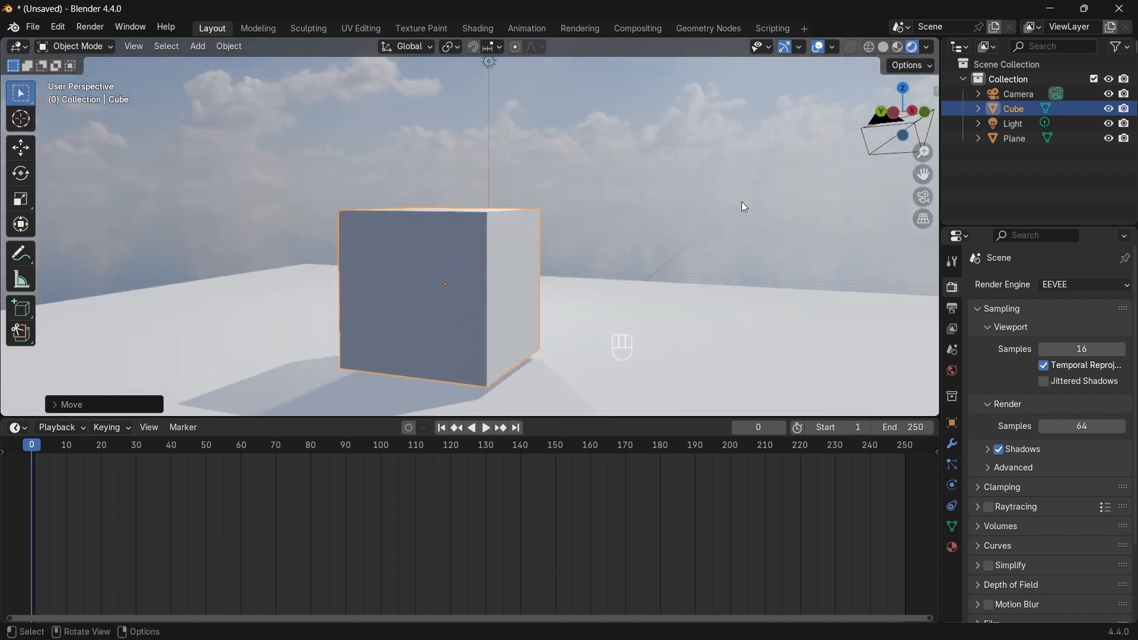
click(18, 428)
click(40, 546)
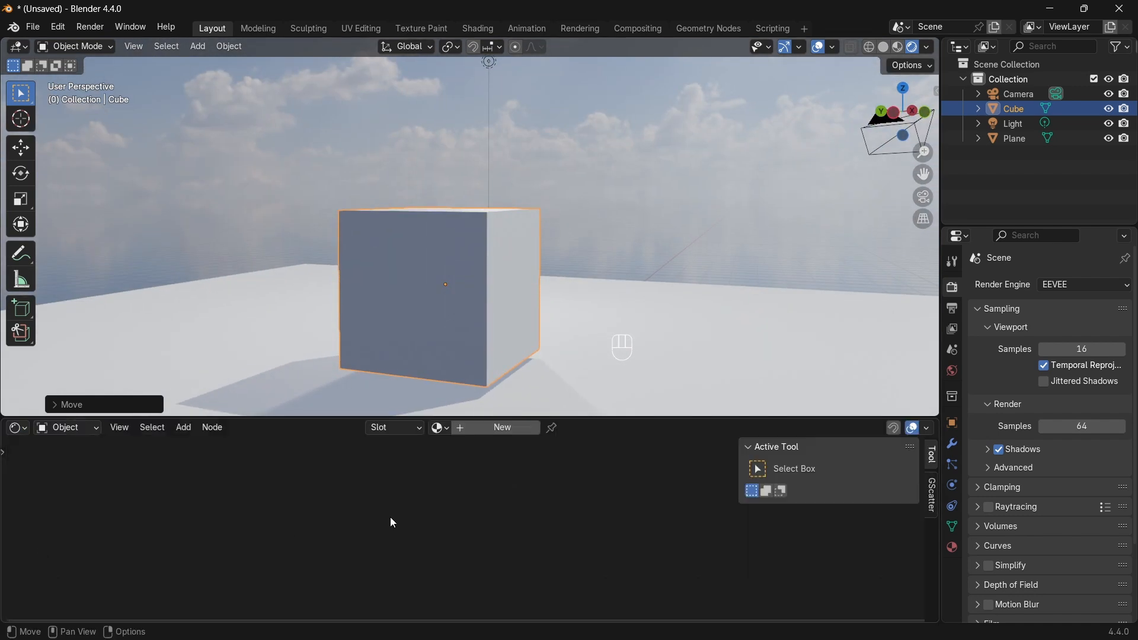
click(83, 429)
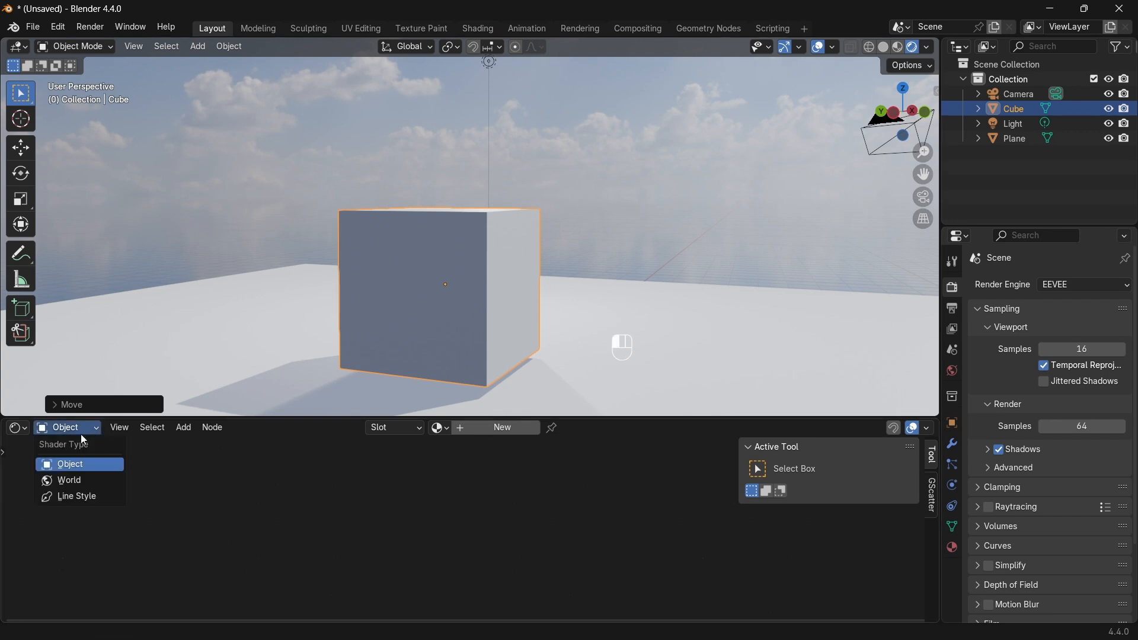
click(65, 480)
scroll(385, 510, up, 3)
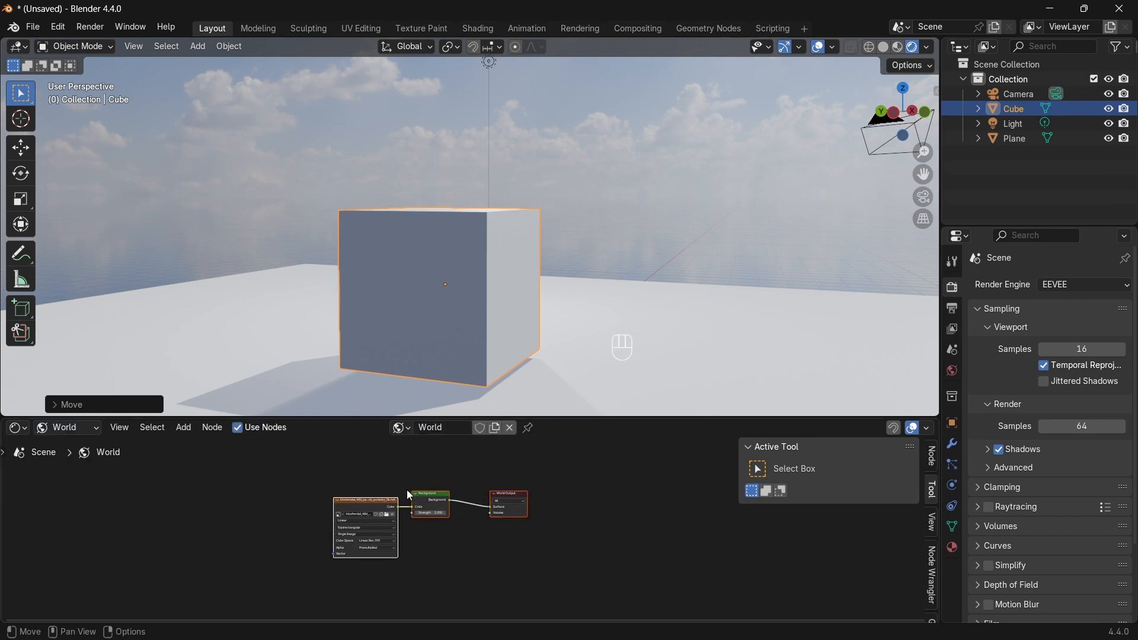
scroll(409, 495, up, 3)
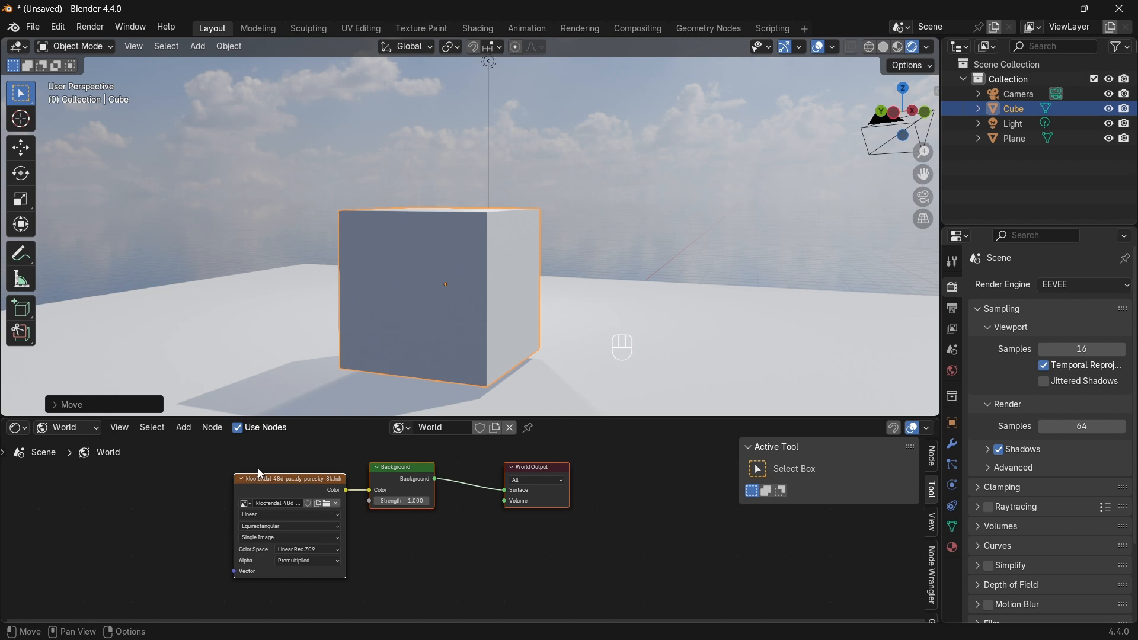
Replace the world's Environment Texture and Background nodes with a Noise Texture node.
drag(259, 469, 437, 572)
key(x)
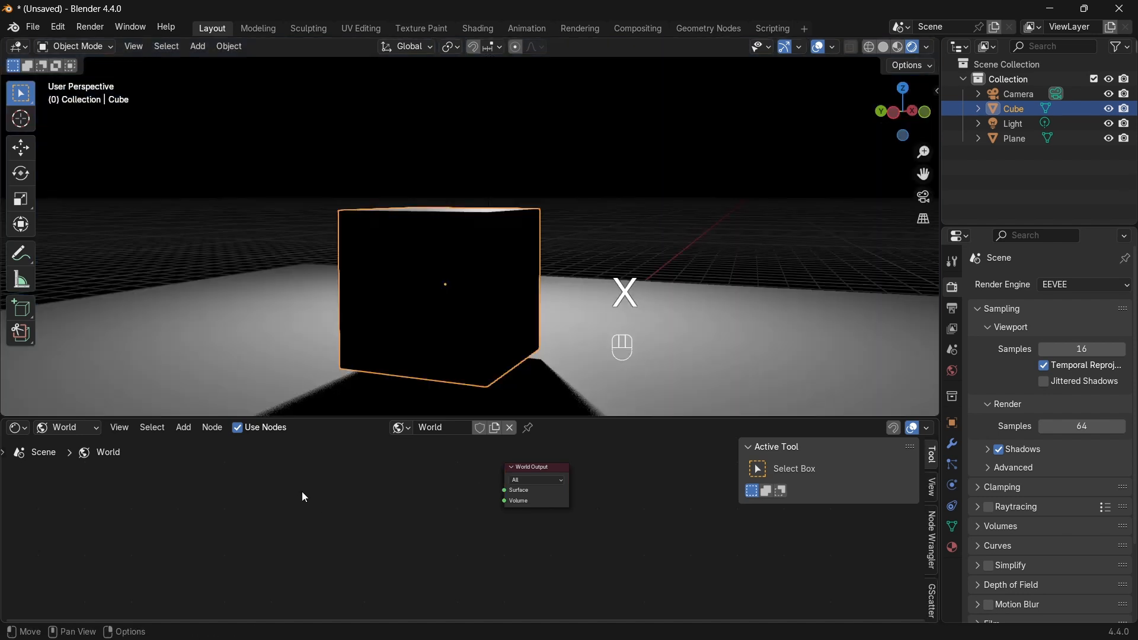
key(shift+a)
mouse_move(268, 509)
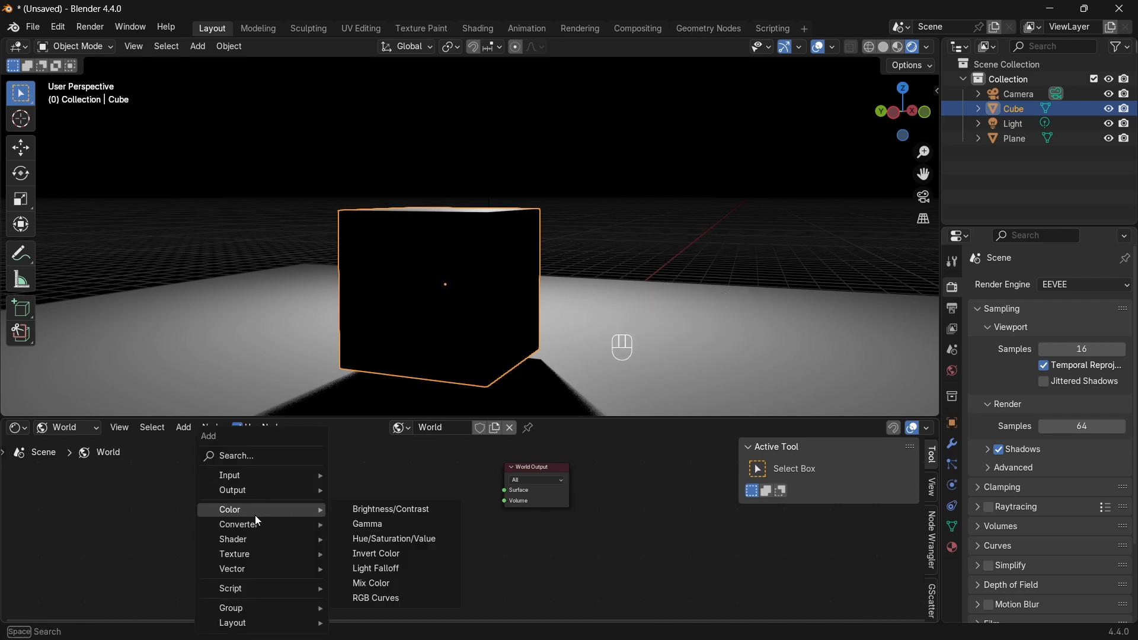
mouse_move(231, 541)
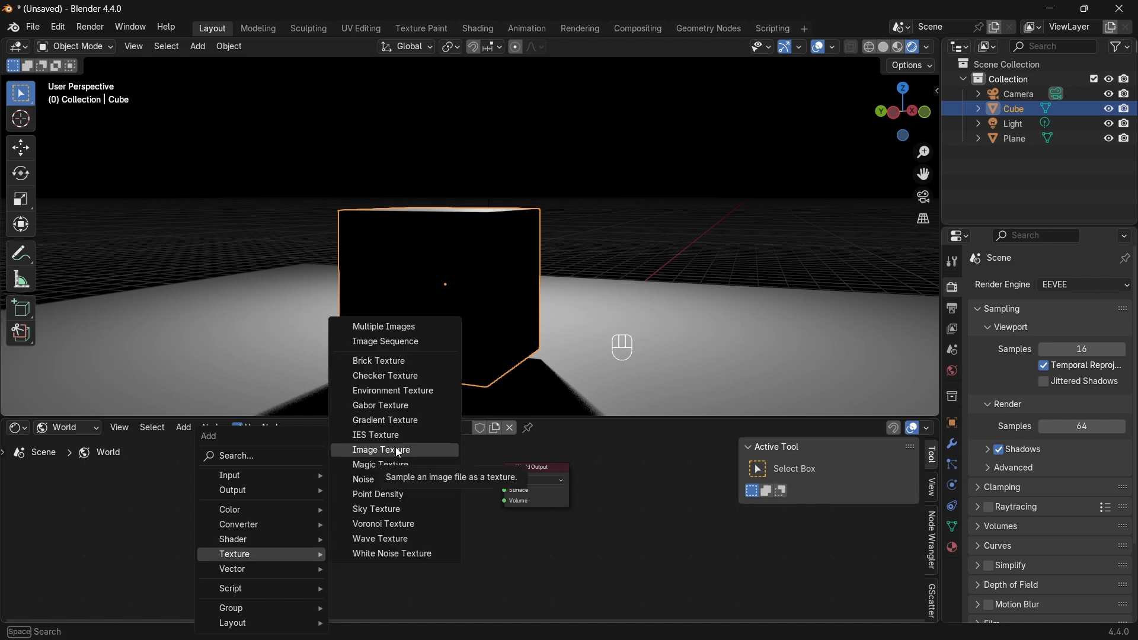
click(384, 479)
click(151, 478)
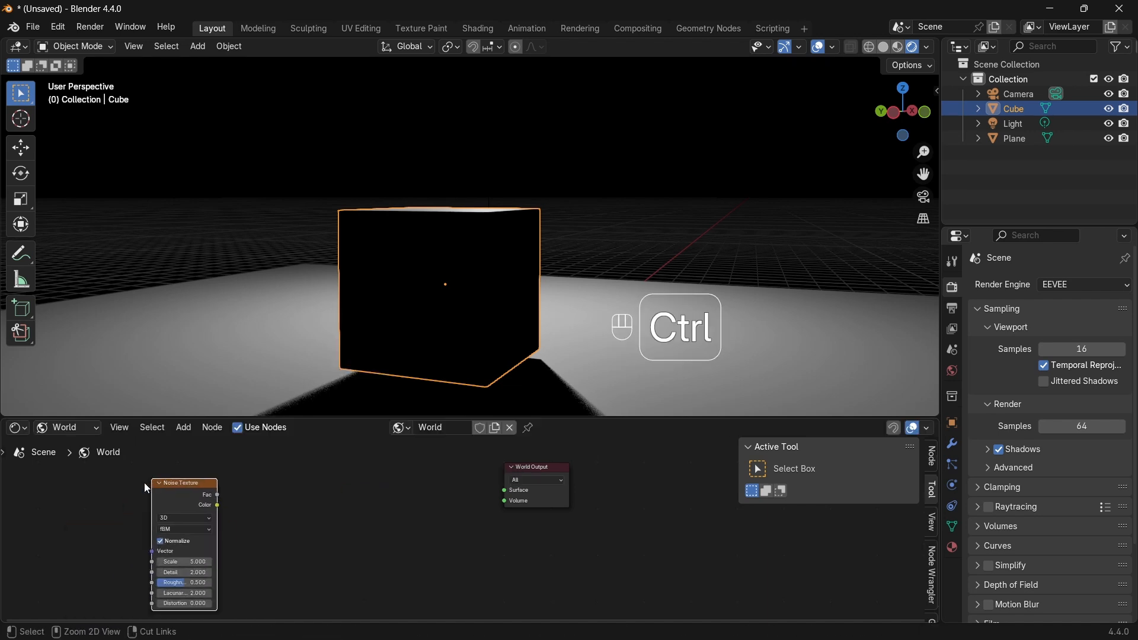
Attach Texture Coordinate and Mapping nodes to the Noise Texture and preview it through the World Output.
key(ctrl+t)
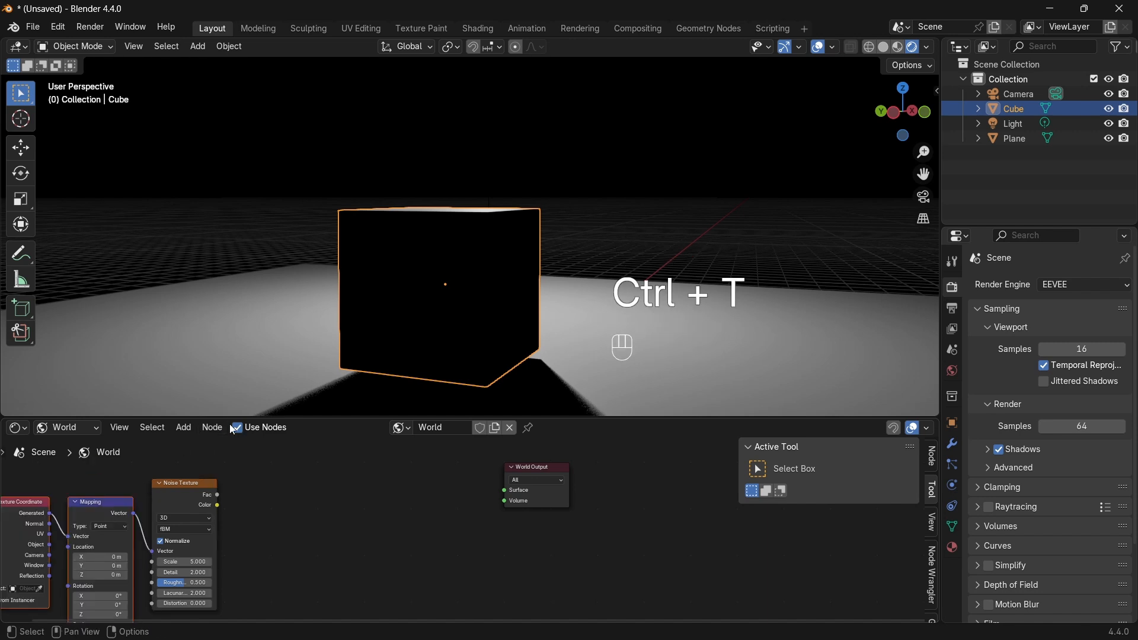
ctrl+shift+click(191, 481)
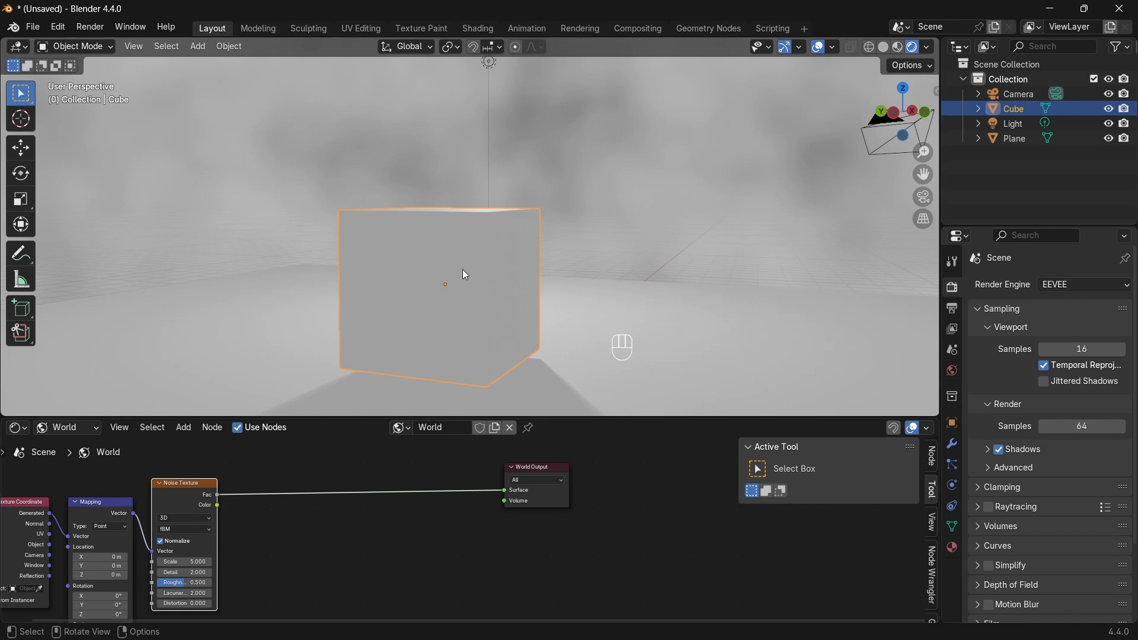
middle_drag(463, 270, 476, 259)
Add a Sky Texture node to the world node tree.
key(shift+a)
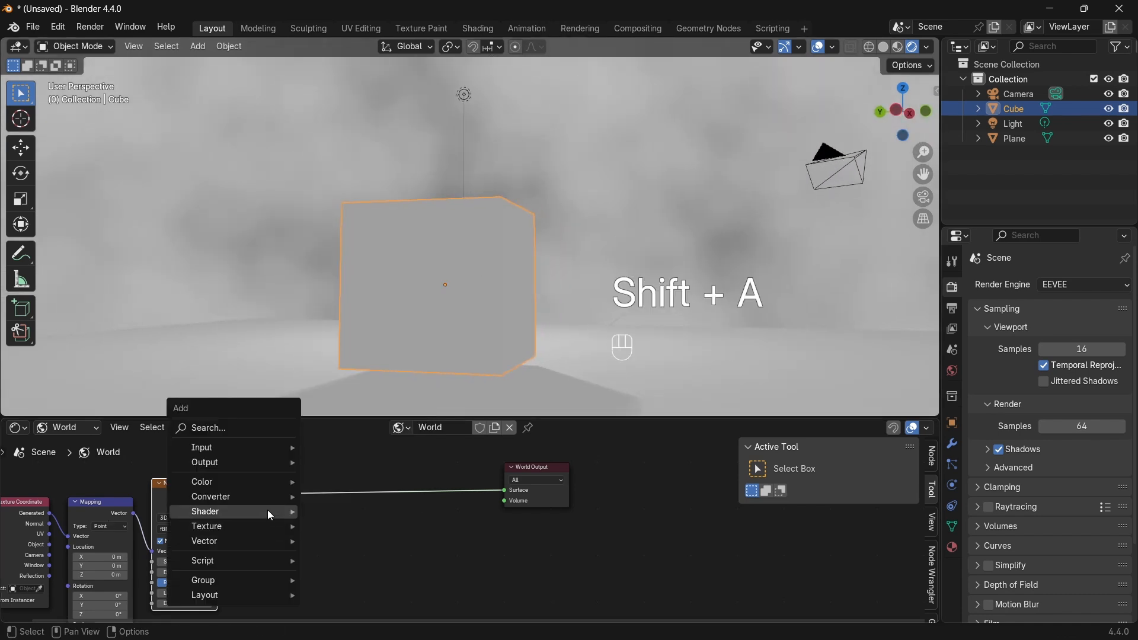
mouse_move(242, 531)
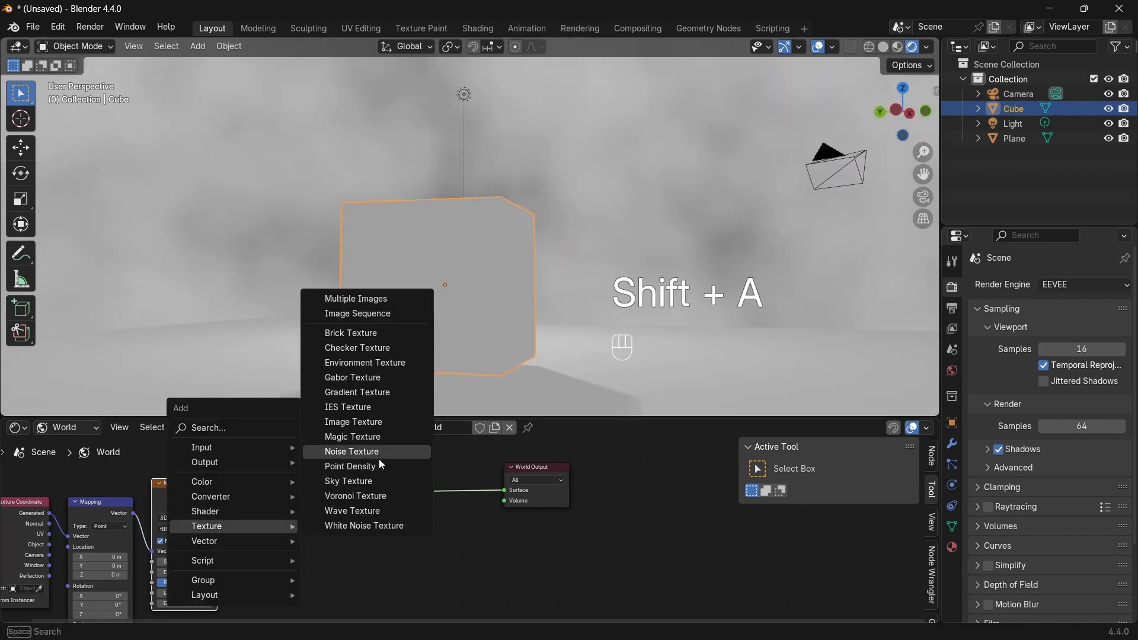
click(374, 488)
click(219, 501)
scroll(336, 557, down, 3)
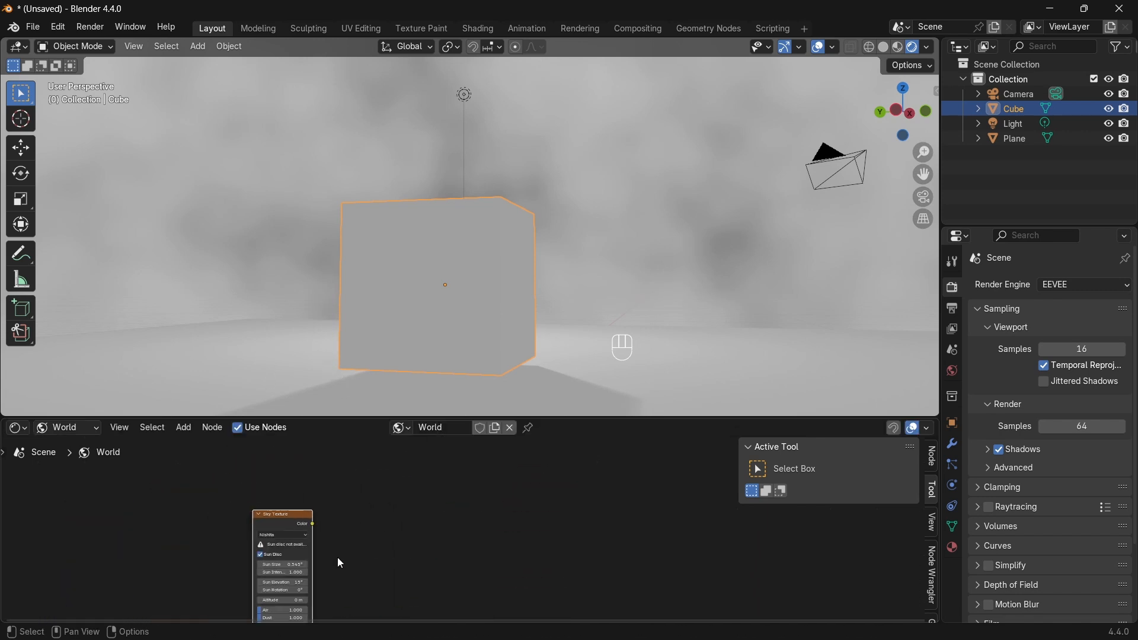
Rearrange the nodes so the Sky Texture sits above the noise nodes, and preview it through the World Output.
middle_drag(333, 556, 387, 561)
drag(308, 543, 332, 500)
key(g)
click(200, 519)
middle_drag(338, 492, 372, 592)
drag(378, 451, 255, 503)
middle_drag(308, 528, 418, 486)
scroll(313, 482, up, 4)
ctrl+shift+click(279, 467)
Set the Sky Texture's Altitude to 5000 m and its Ozone to about 6.556.
click(280, 542)
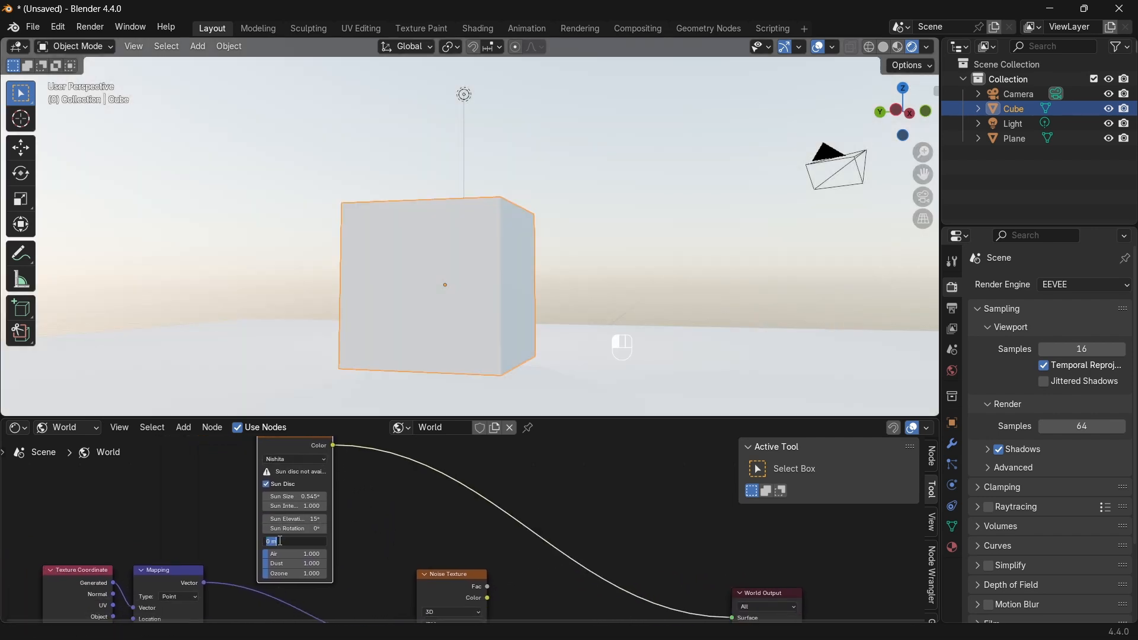
text(5000)
key(Return)
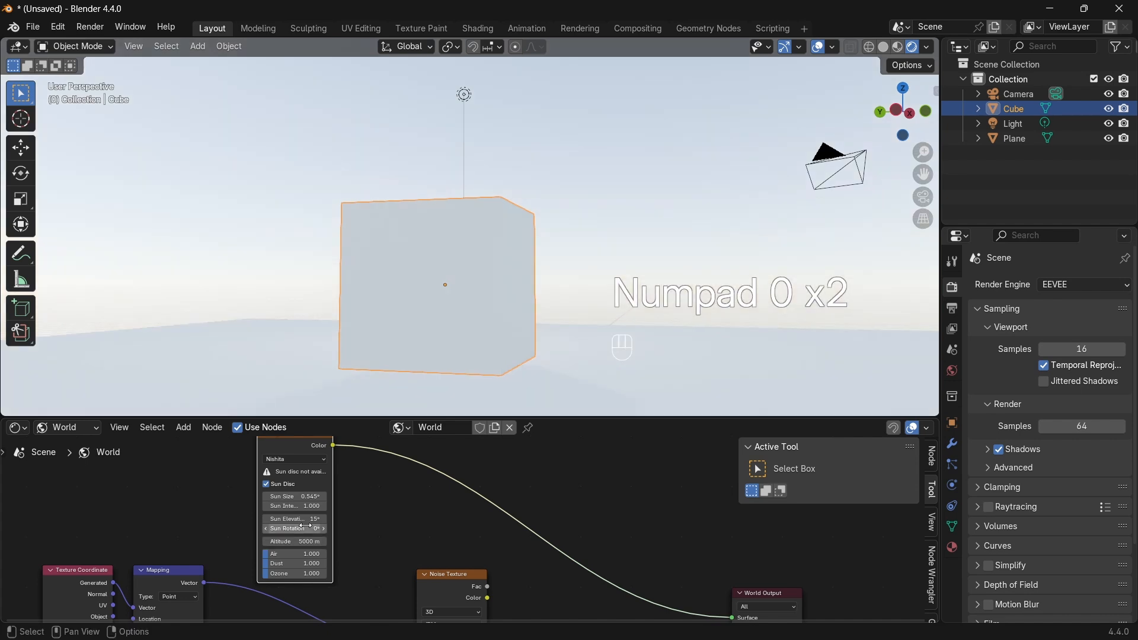
drag(278, 574, 317, 574)
middle_drag(440, 210, 468, 233)
middle_drag(431, 513, 462, 517)
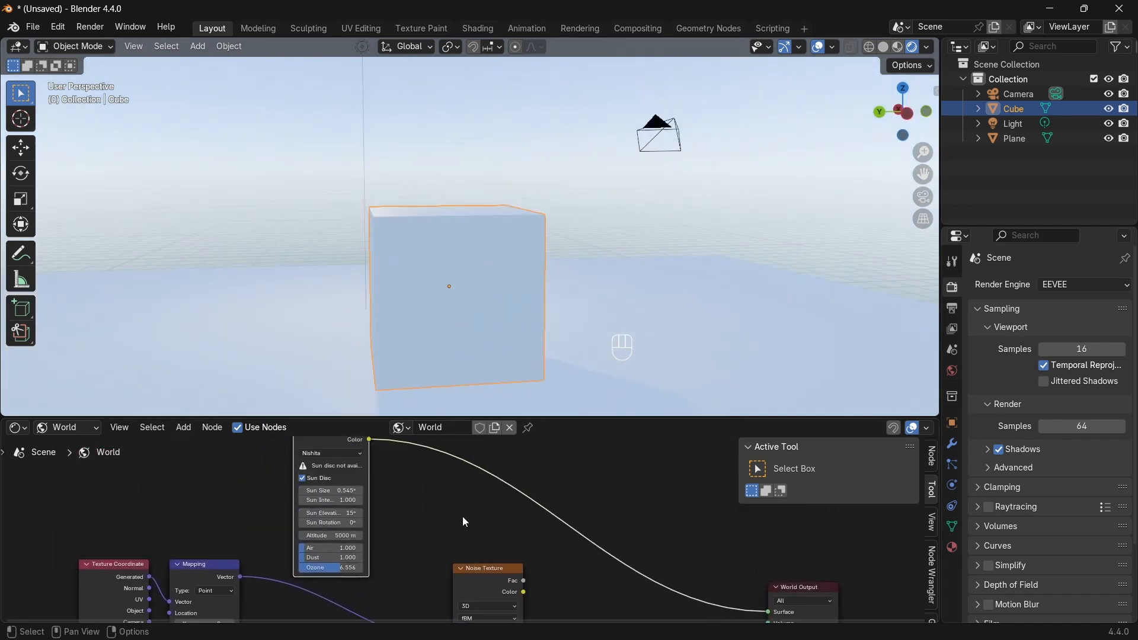
Insert a Background shader after the Sky Texture and move the Noise Texture closer to the Mapping node.
key(shift+a)
mouse_move(445, 506)
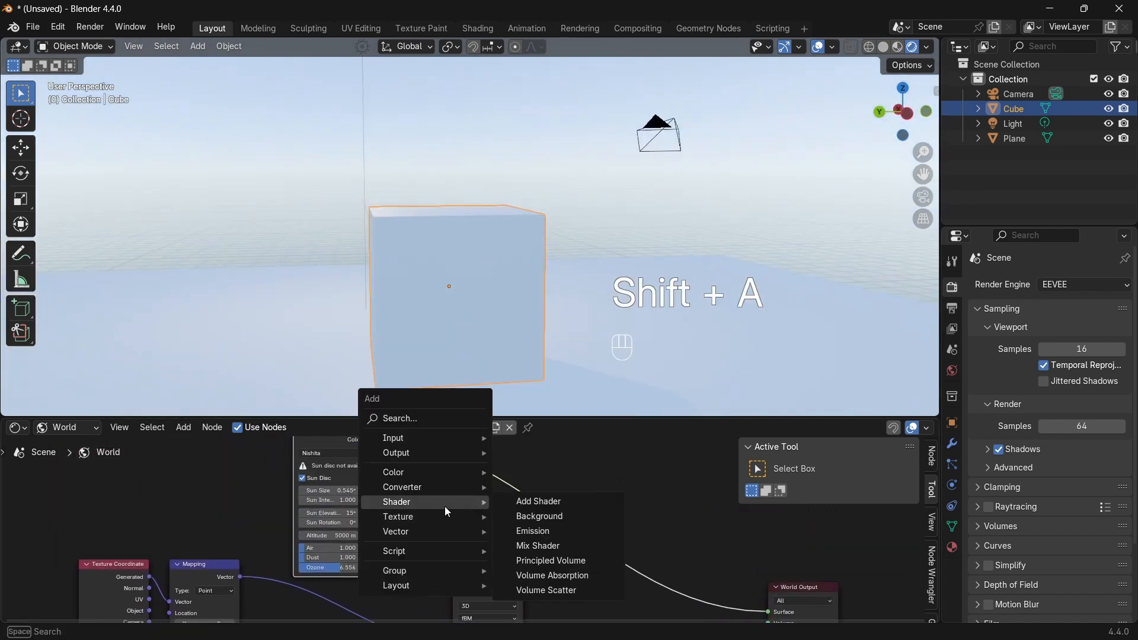
click(564, 519)
click(566, 507)
middle_drag(434, 547, 431, 458)
drag(485, 480, 357, 511)
middle_drag(437, 542, 435, 464)
middle_drag(391, 511, 408, 560)
Preview the Noise Texture through the World Output and set its Scale to 3.180.
ctrl+shift+click(355, 479)
middle_drag(523, 540, 541, 502)
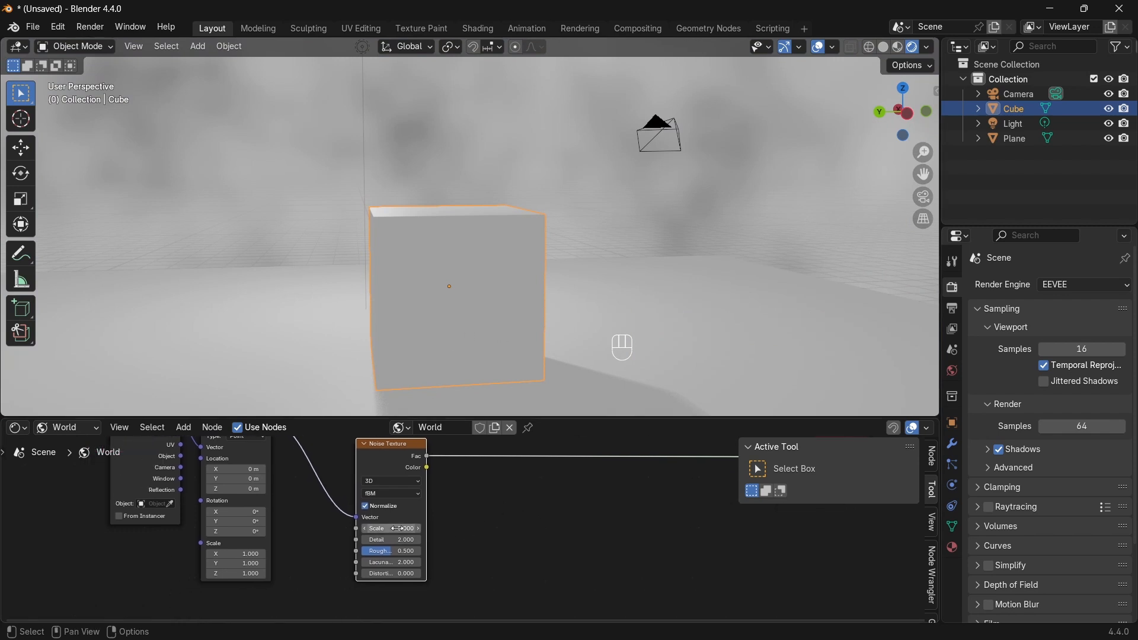
mouse_move(396, 528)
mouse_down()
mouse_move(418, 529)
mouse_move(396, 528)
mouse_up()
Insert a Color Ramp node between the Noise Texture's Fac output and the World Output.
key(shift+a)
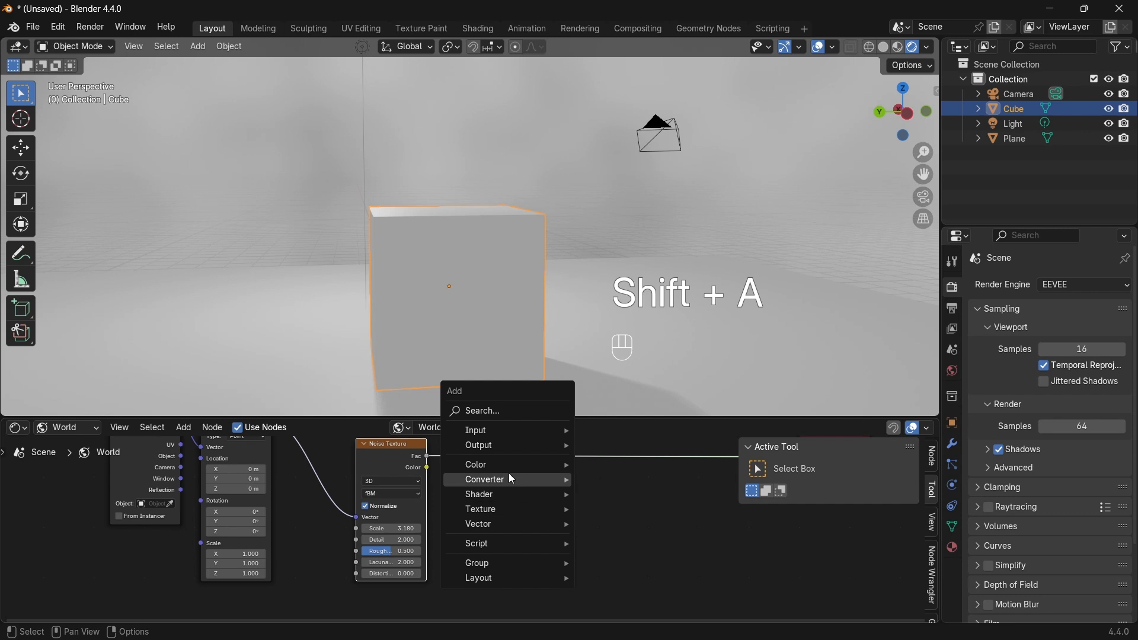
mouse_move(508, 480)
click(638, 319)
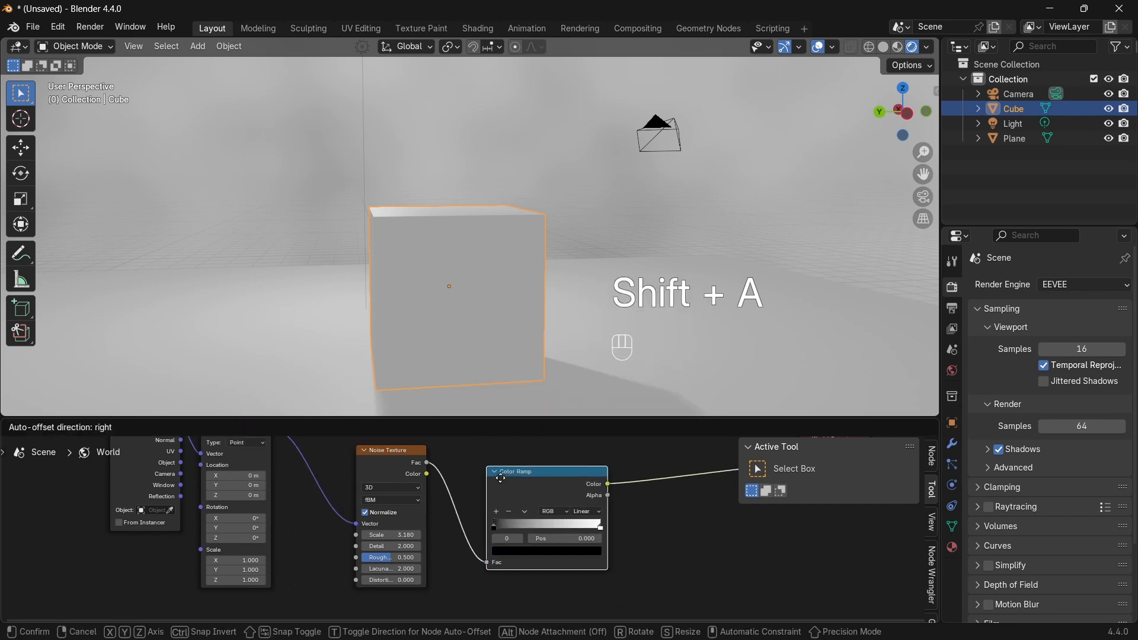
click(485, 541)
Move the Color Ramp's black stop to position 0.509 and set the Noise Texture's Detail to 6.100.
drag(480, 539, 539, 532)
drag(386, 546, 437, 546)
middle_drag(446, 347, 369, 531)
Hide the node editor's sidebar and move the World Output node farther away from the Color Ramp.
scroll(379, 527, down, 4)
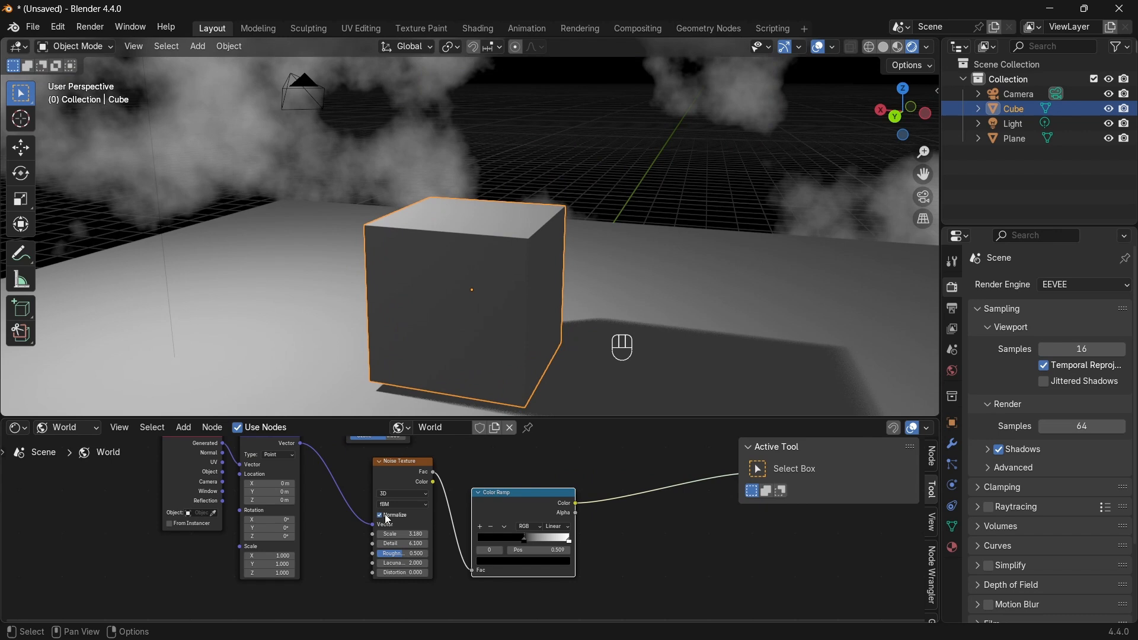
key(n)
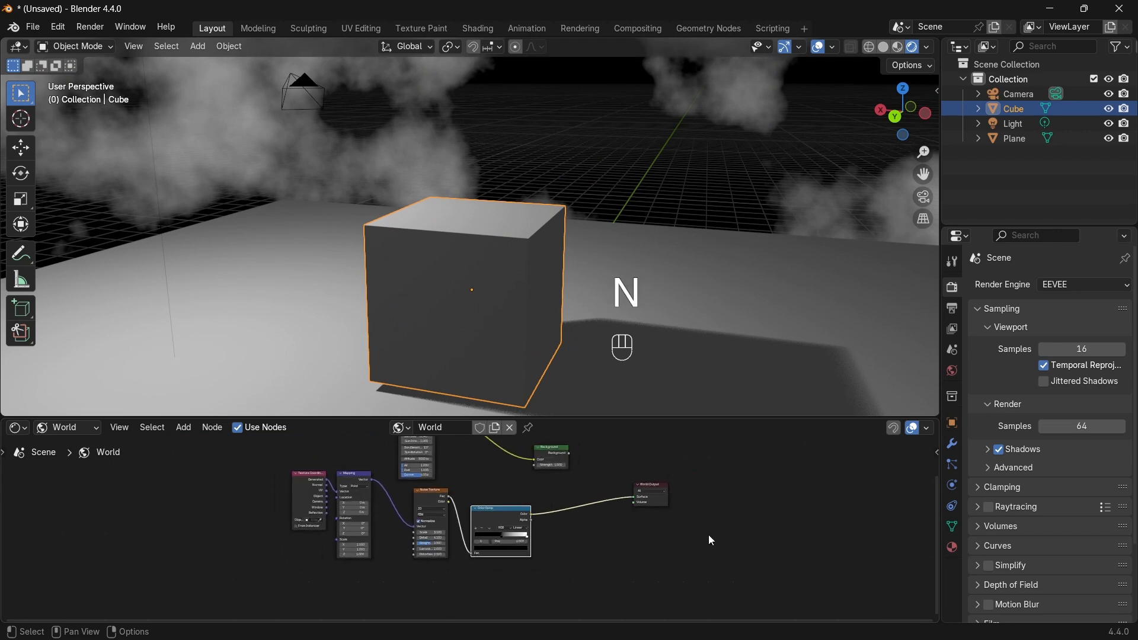
drag(581, 481, 727, 483)
key(g)
click(738, 484)
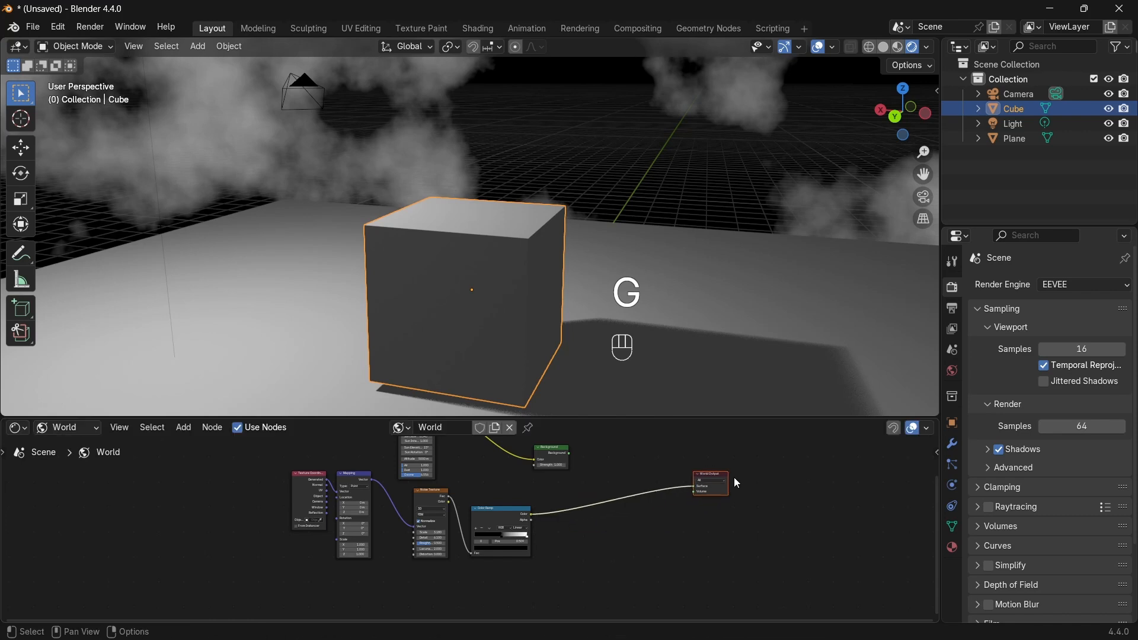
Duplicate the Background node into the link between the Color Ramp and World Output, and move the sky's Background node just above it.
key(shift+d)
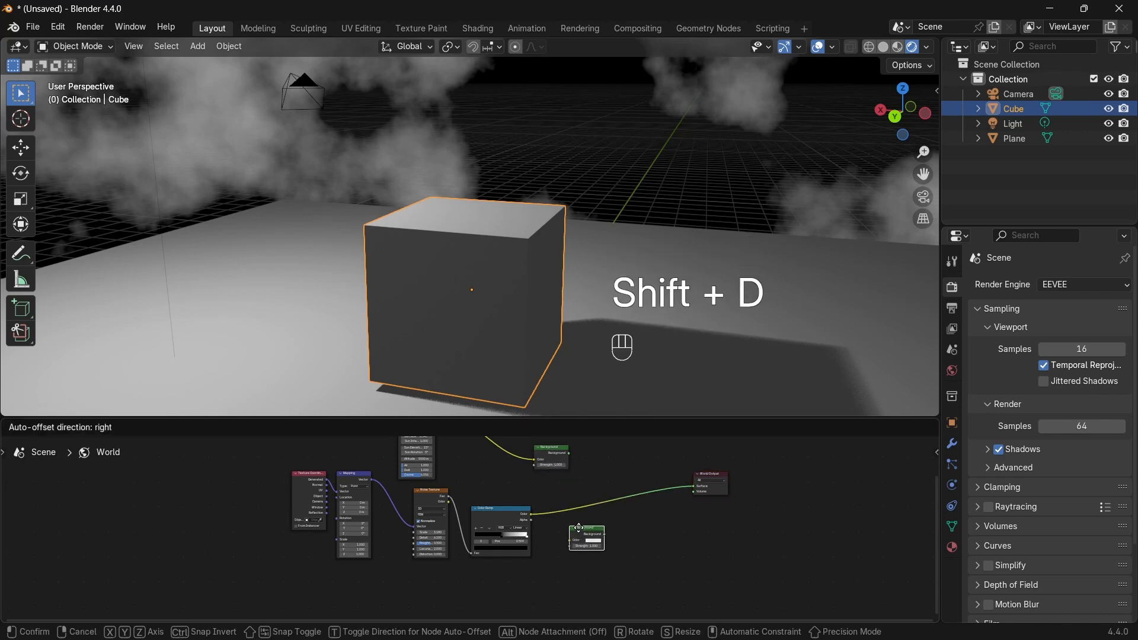
click(587, 521)
middle_drag(640, 535, 599, 527)
scroll(620, 505, up, 4)
middle_drag(620, 467, 616, 554)
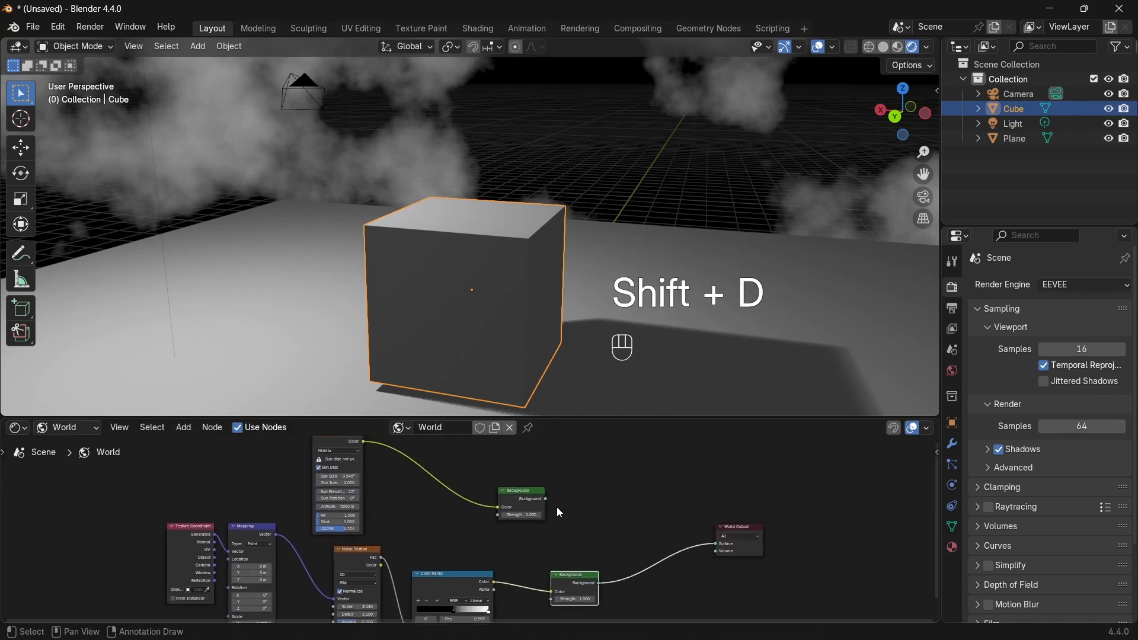
drag(529, 500, 583, 507)
click(584, 507)
mouse_move(583, 507)
middle_down()
mouse_move(597, 490)
mouse_move(574, 489)
middle_up()
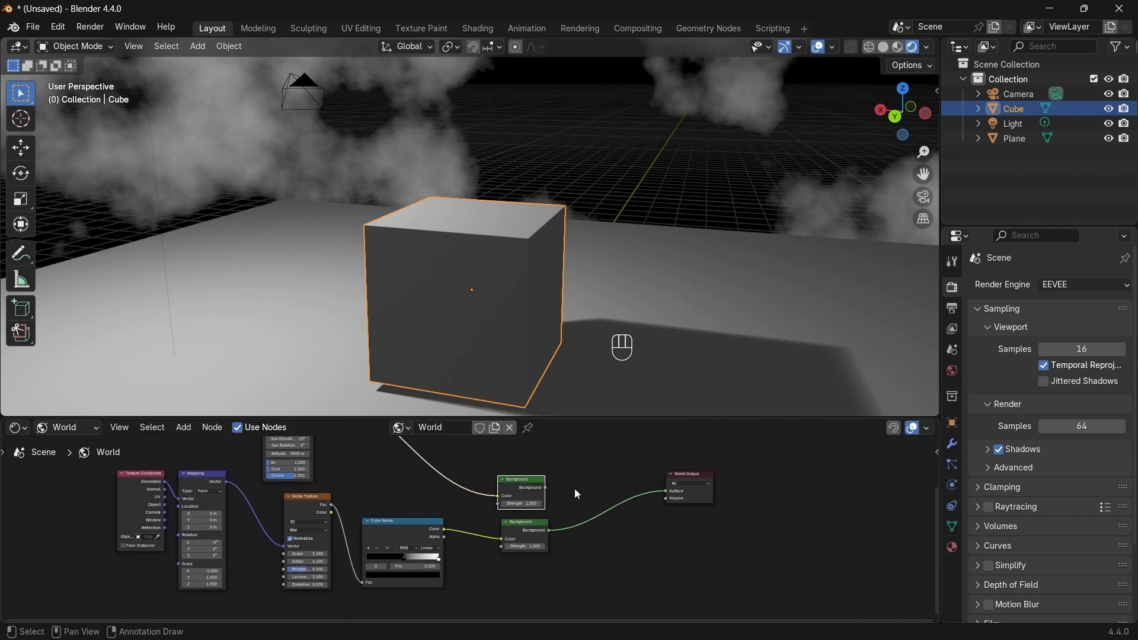
Insert an Add Shader before the World Output and connect the sky's Background output to its free Shader input.
key(shift+a)
mouse_move(578, 495)
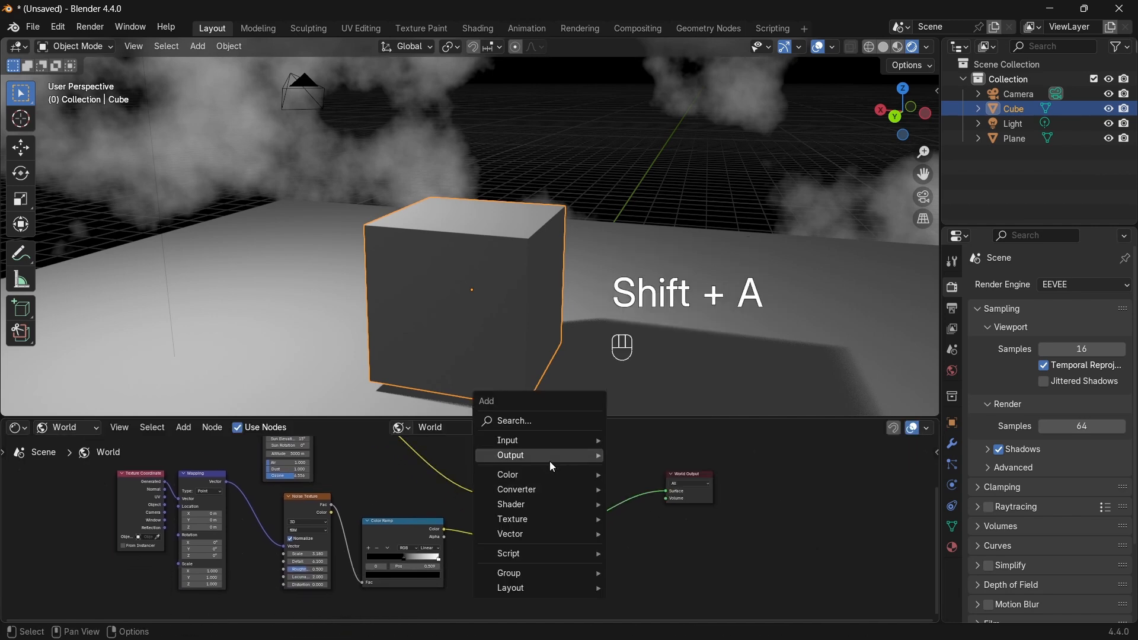
mouse_move(545, 505)
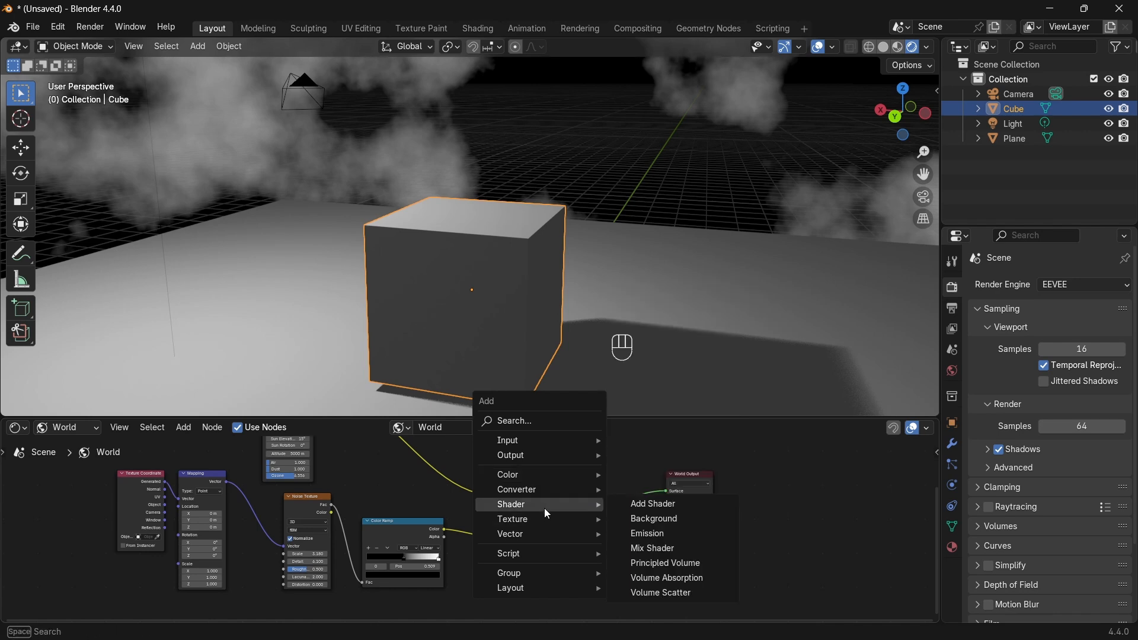
click(660, 505)
click(581, 516)
scroll(593, 502, up, 2)
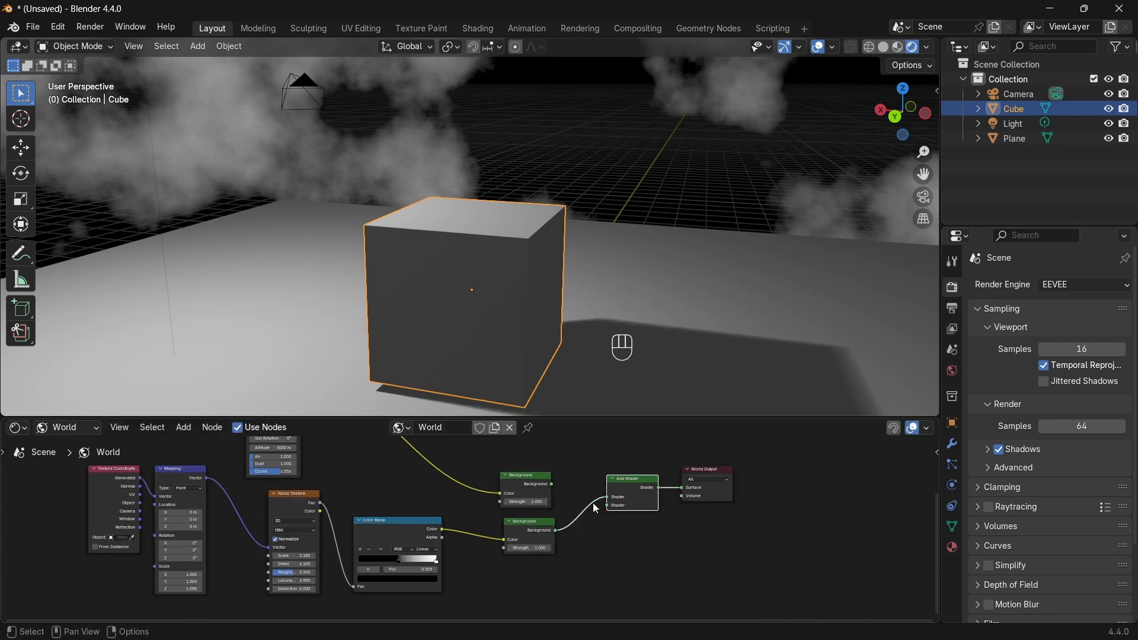
drag(566, 477, 653, 469)
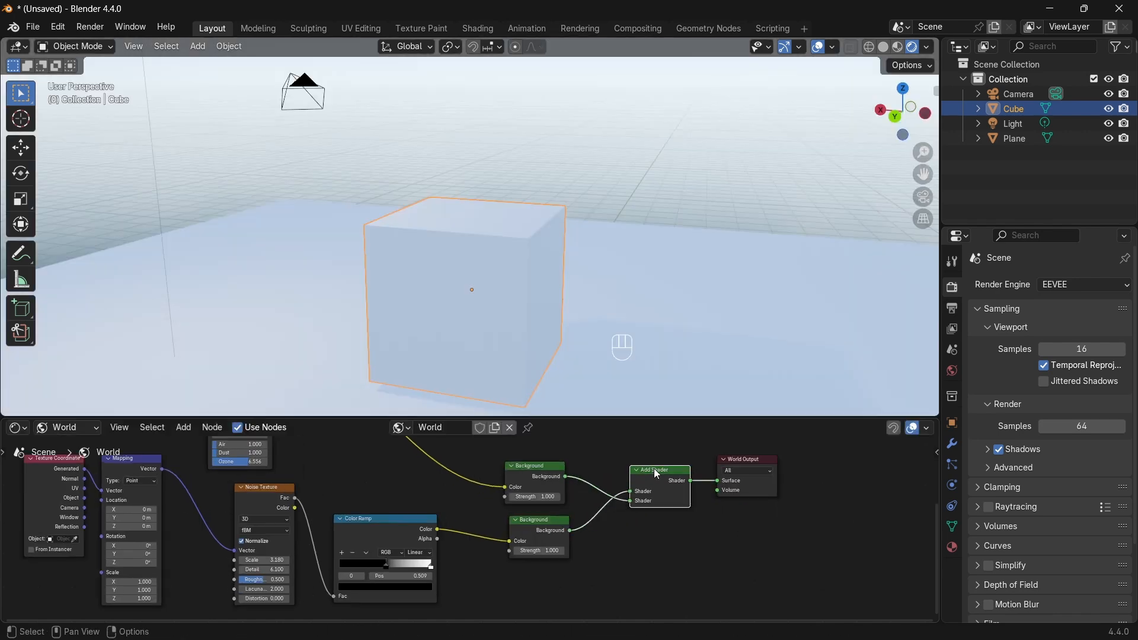
Set the Strength of the clouds' Background node to 8.100 and inspect the clouds around the cube.
middle_drag(631, 358, 755, 316)
shift+middle_drag(754, 317, 710, 412)
middle_drag(706, 355, 708, 261)
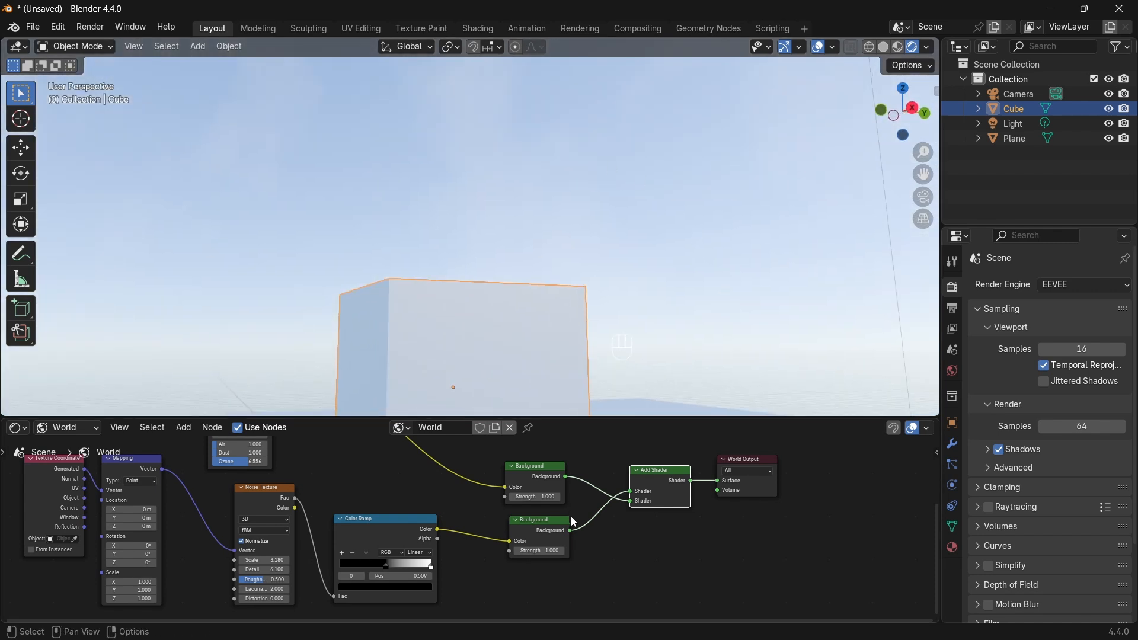
middle_drag(567, 527, 546, 478)
scroll(516, 504, up, 2)
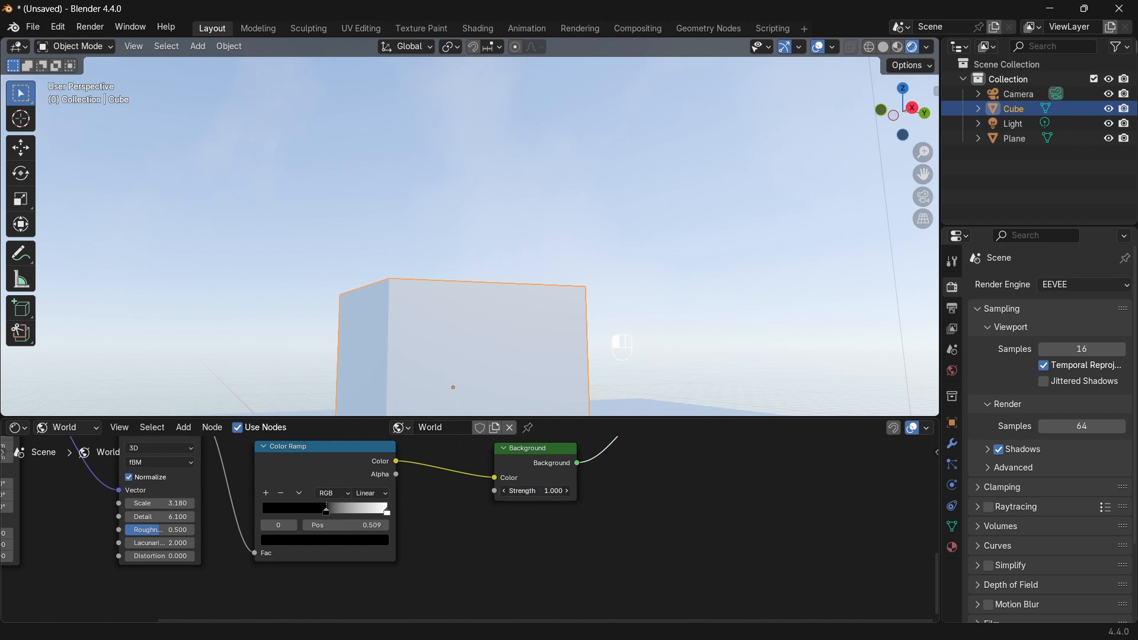
drag(536, 491, 627, 491)
middle_drag(457, 278, 643, 272)
middle_drag(507, 521, 553, 606)
middle_drag(499, 113, 660, 77)
middle_drag(761, 88, 305, 332)
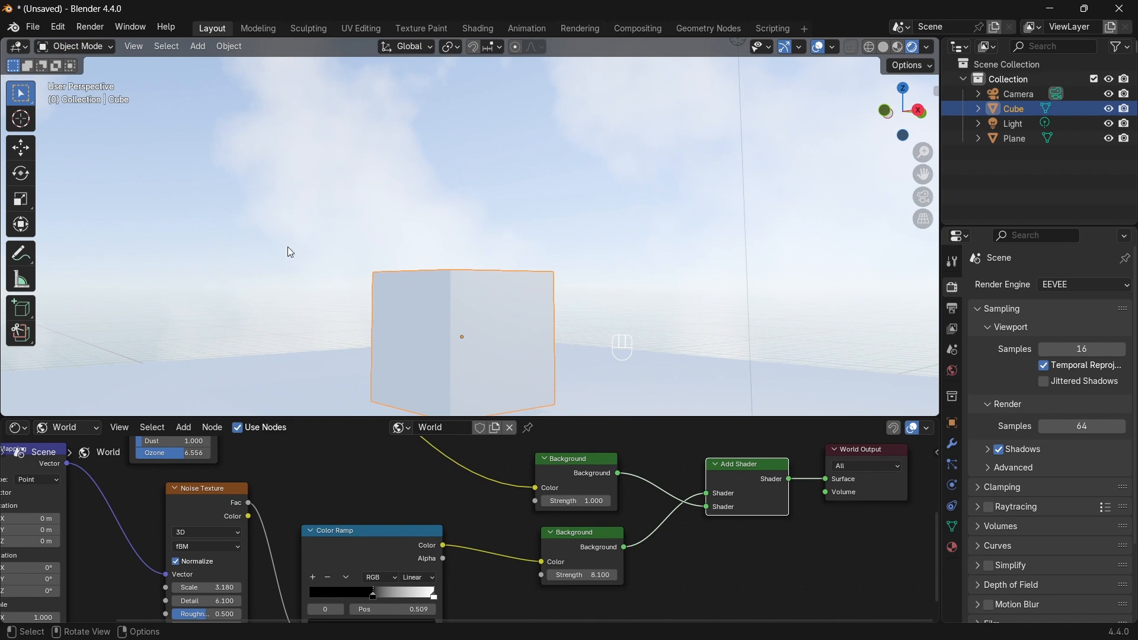
Preview the sky's sun disc in Cycles with GPU Compute, and return the render engine to EEVEE.
click(1069, 286)
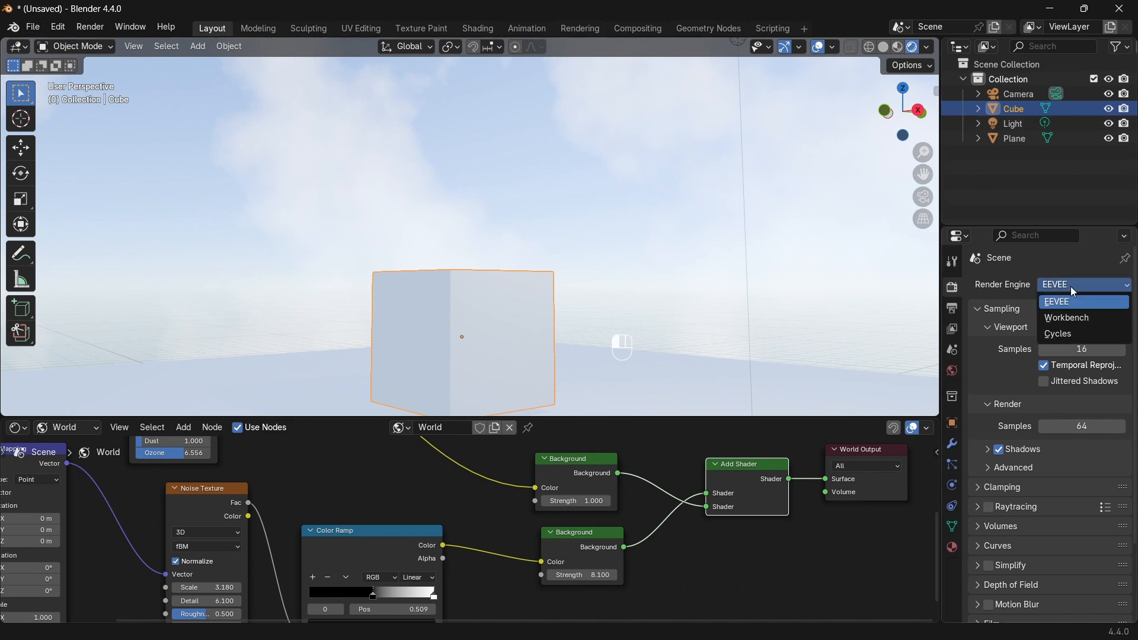
click(1076, 332)
click(1065, 321)
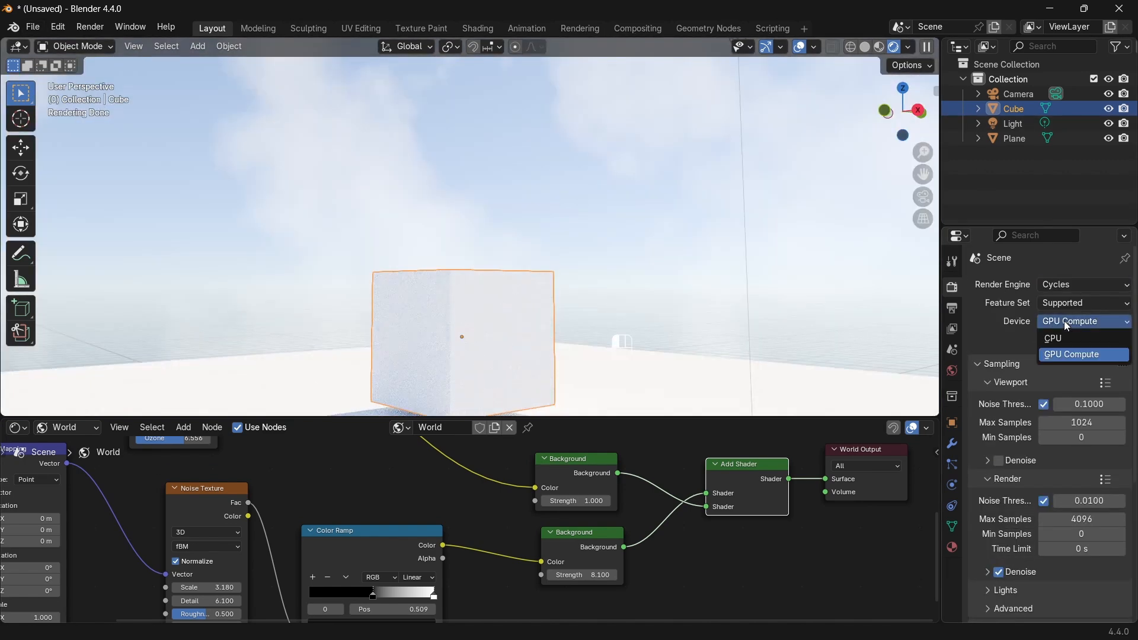
click(1070, 355)
middle_drag(278, 391, 513, 76)
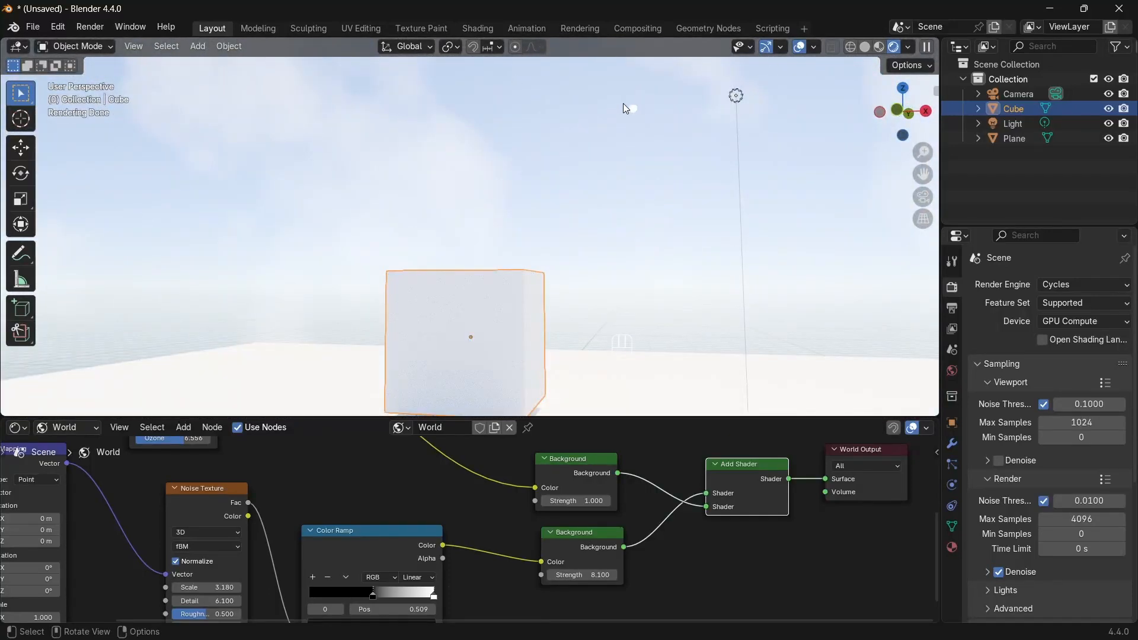
click(1076, 285)
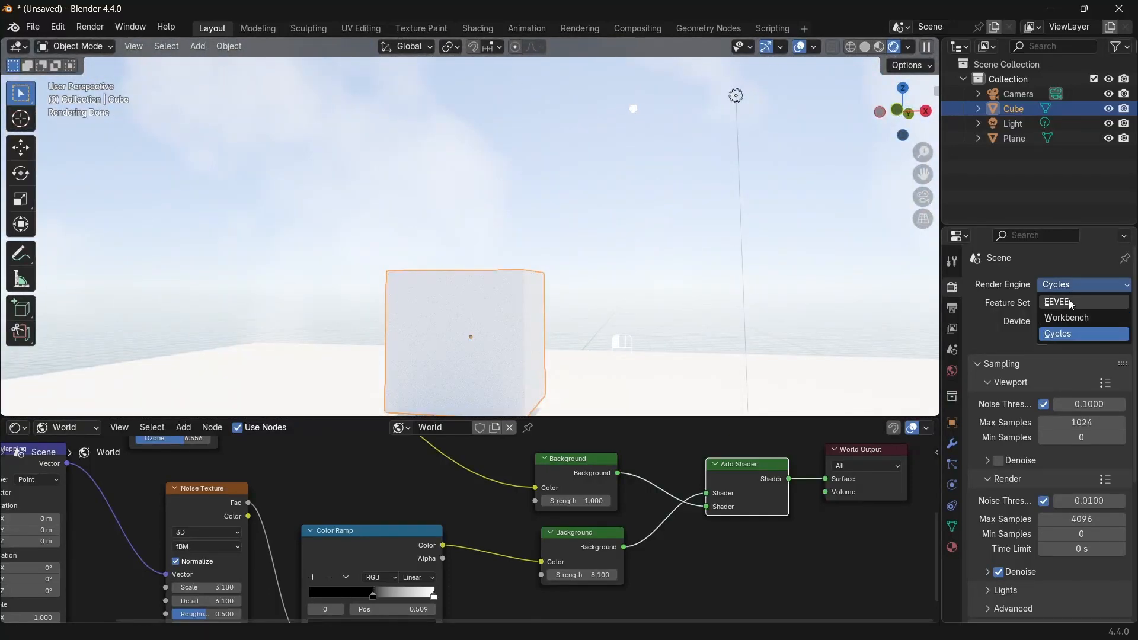
click(1069, 300)
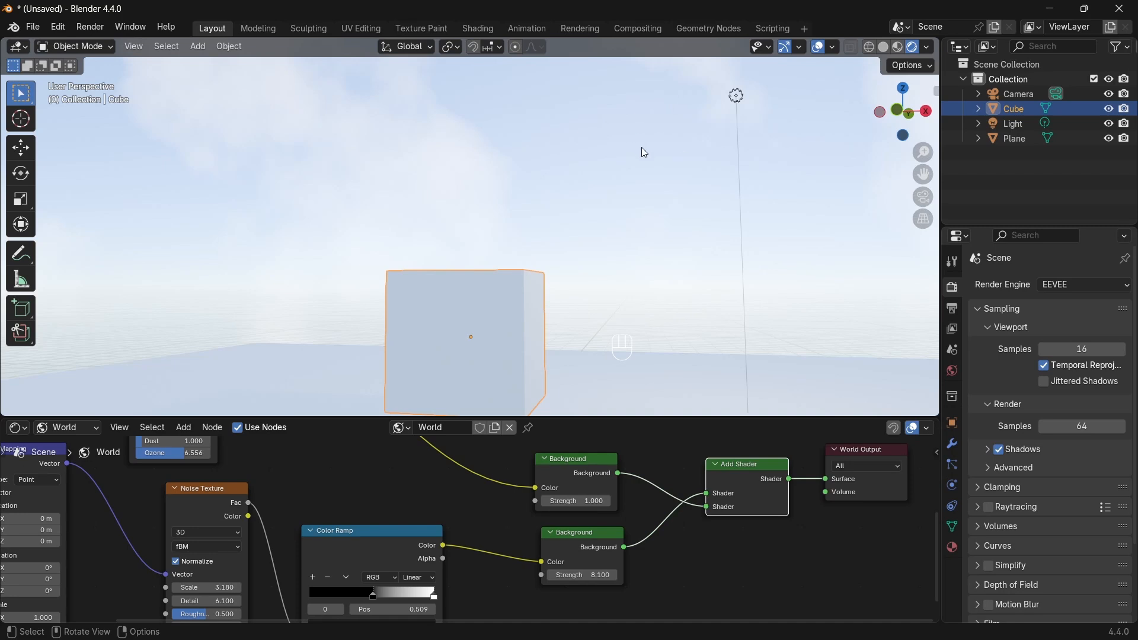
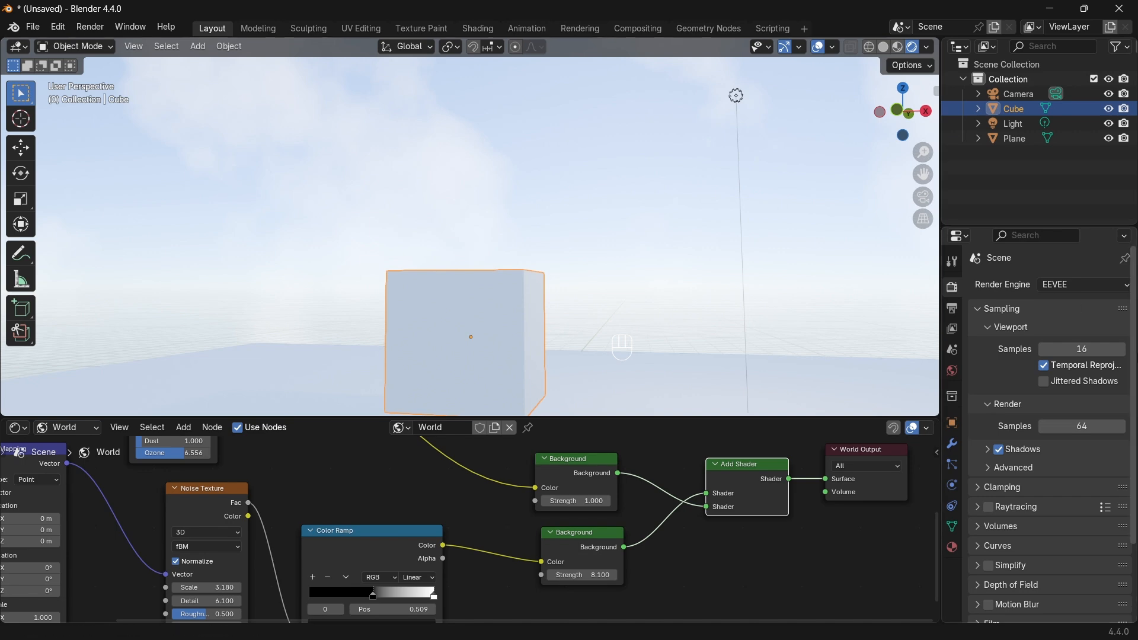
Switch to Cycles to inspect the cube's shadow on the plane, and return to EEVEE for comparison.
click(1058, 287)
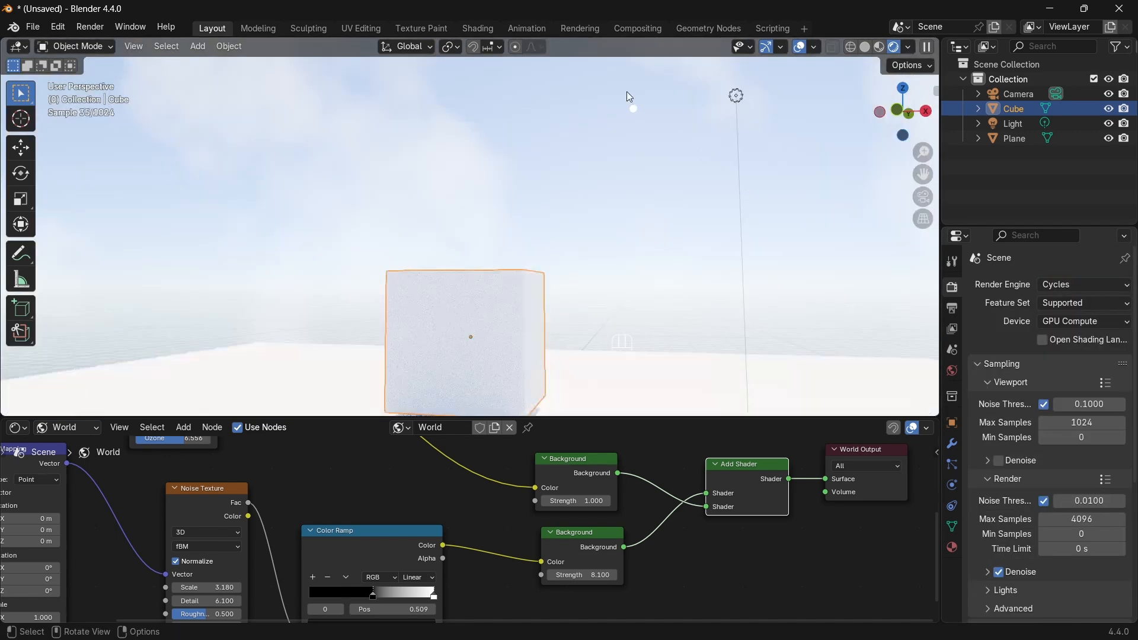
middle_drag(642, 222, 485, 289)
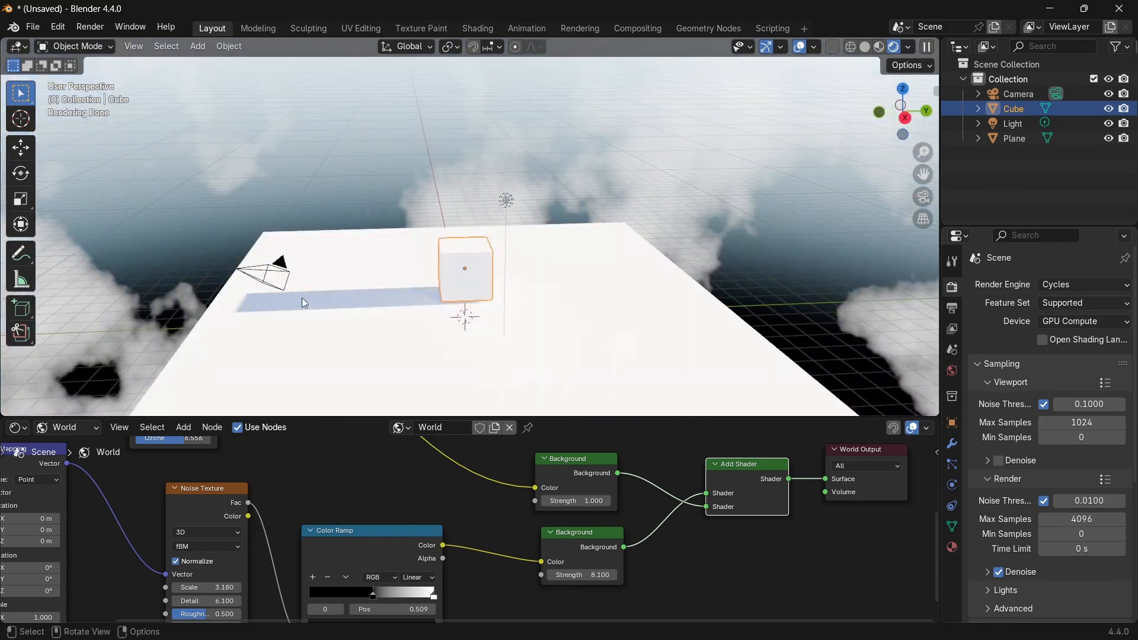
middle_drag(301, 298, 403, 252)
middle_drag(681, 236, 628, 282)
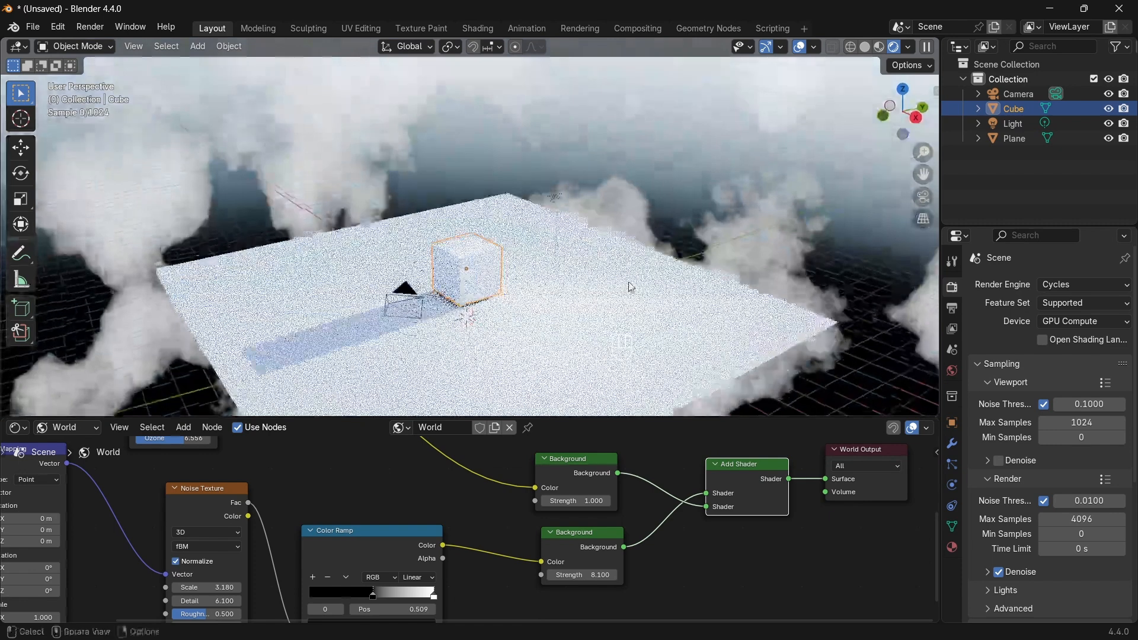
click(1068, 288)
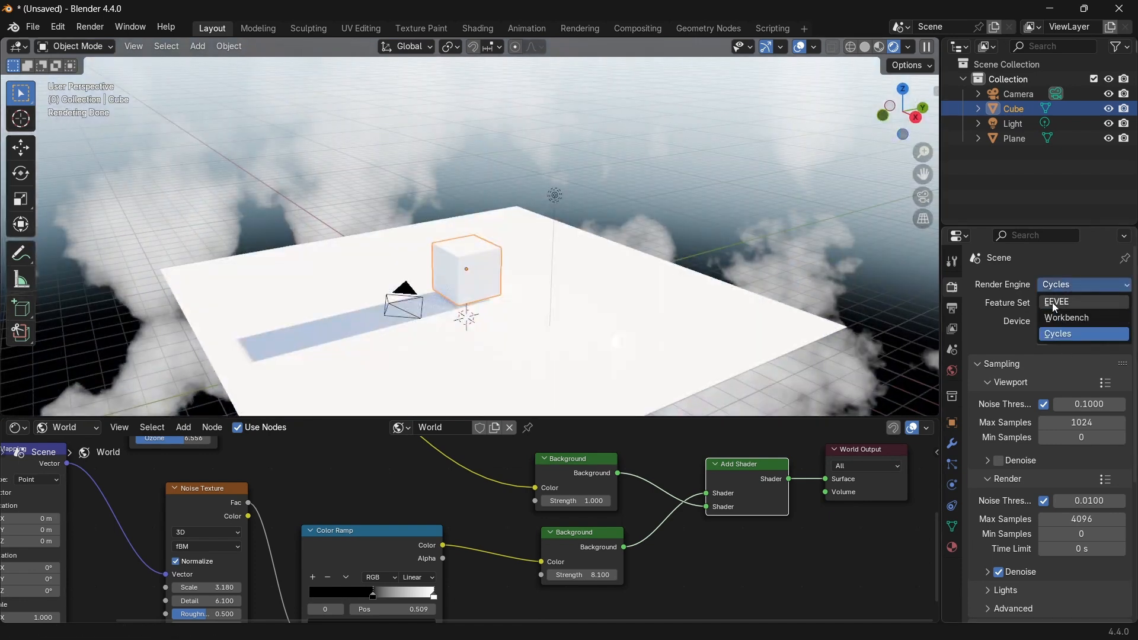
click(1055, 304)
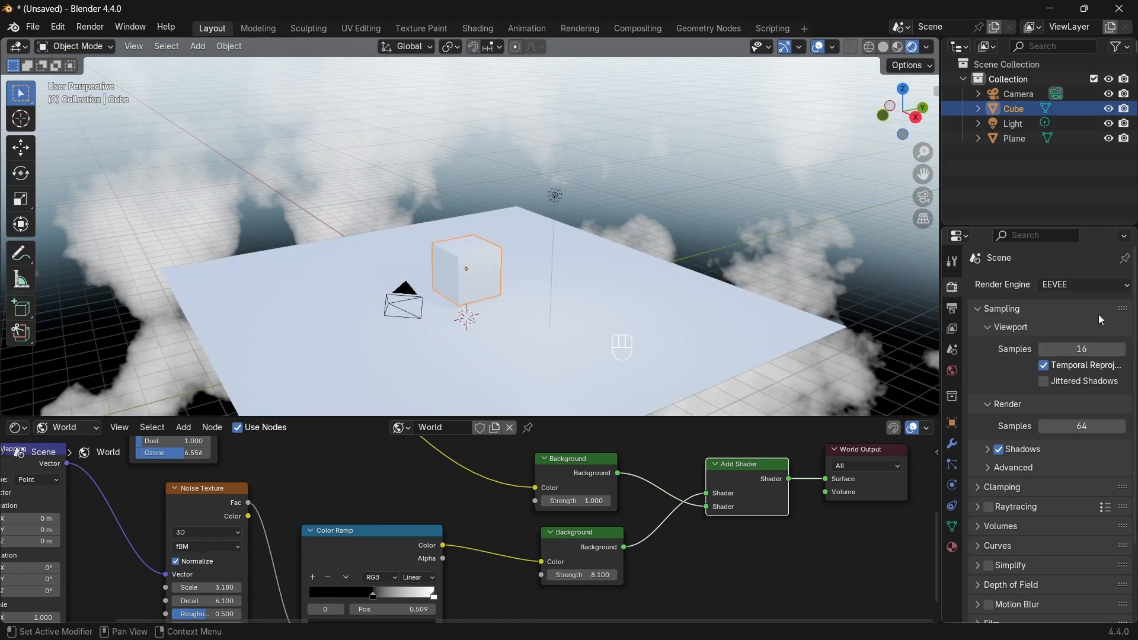
Switch the render engine to Cycles and examine the sun, its shadow and the Sky Texture's sun settings.
click(1067, 285)
click(1065, 333)
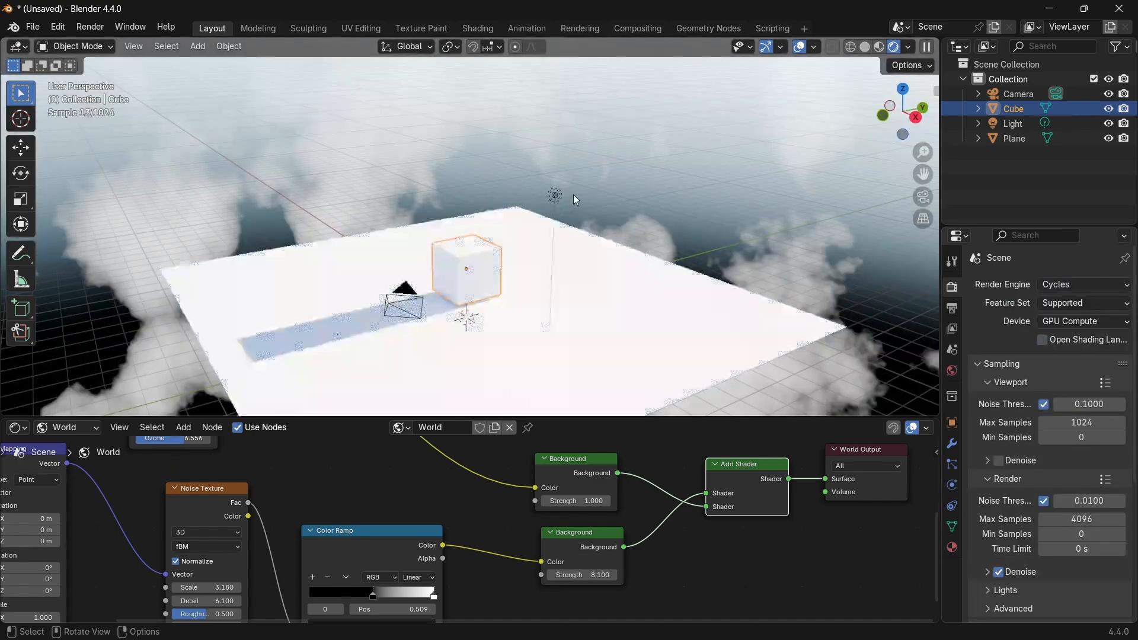
middle_drag(574, 194, 503, 272)
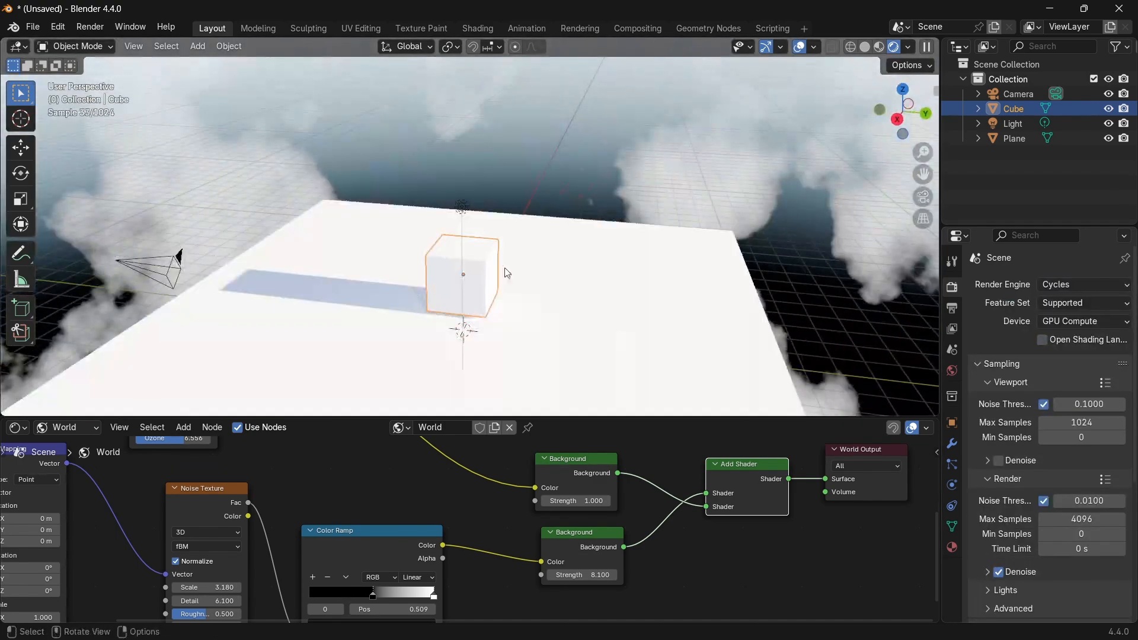
middle_drag(437, 401, 413, 295)
middle_drag(458, 511, 569, 468)
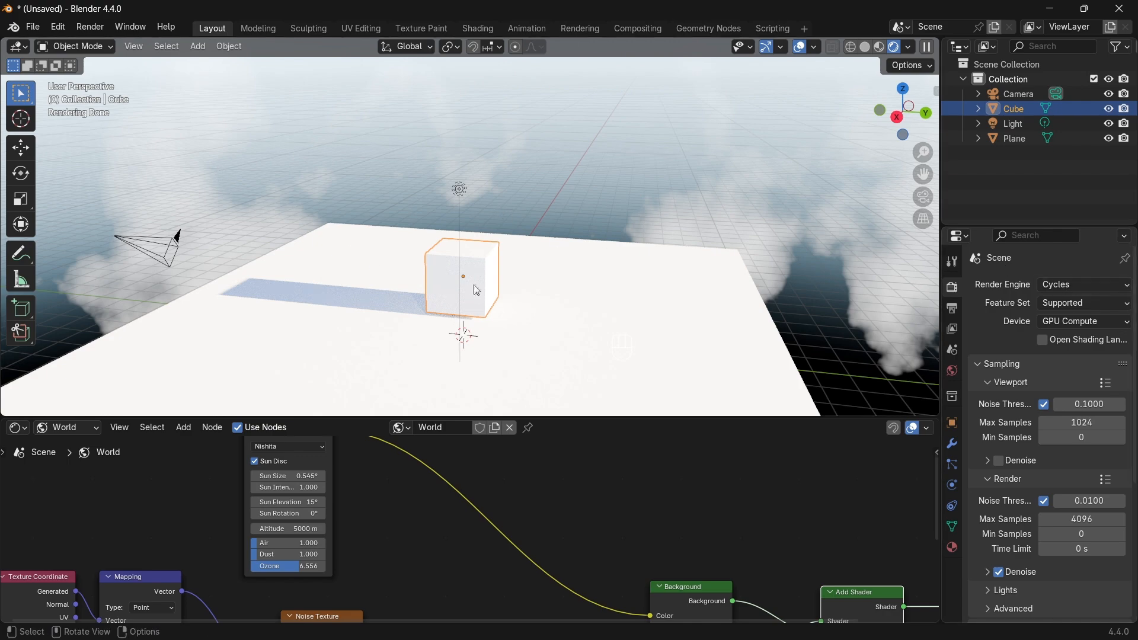
middle_drag(223, 262, 387, 255)
middle_drag(156, 512, 187, 535)
scroll(322, 535, up, 3)
middle_drag(469, 215, 456, 219)
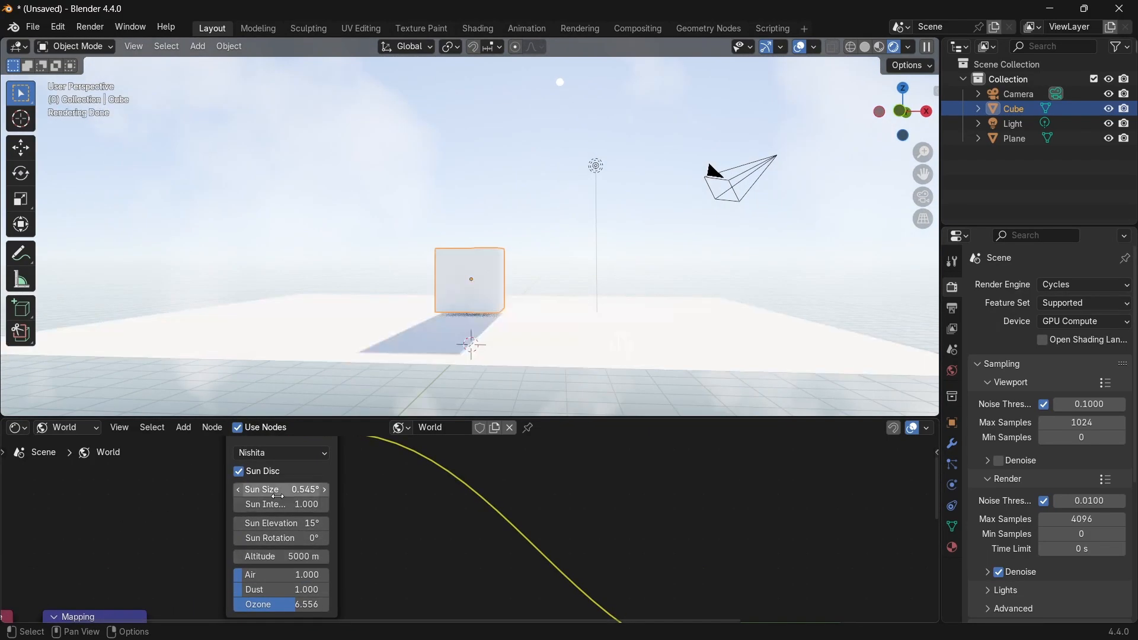
Try out different Sun Size and Sun Intensity values on the Sky Texture.
drag(276, 490, 394, 490)
right_click(276, 490)
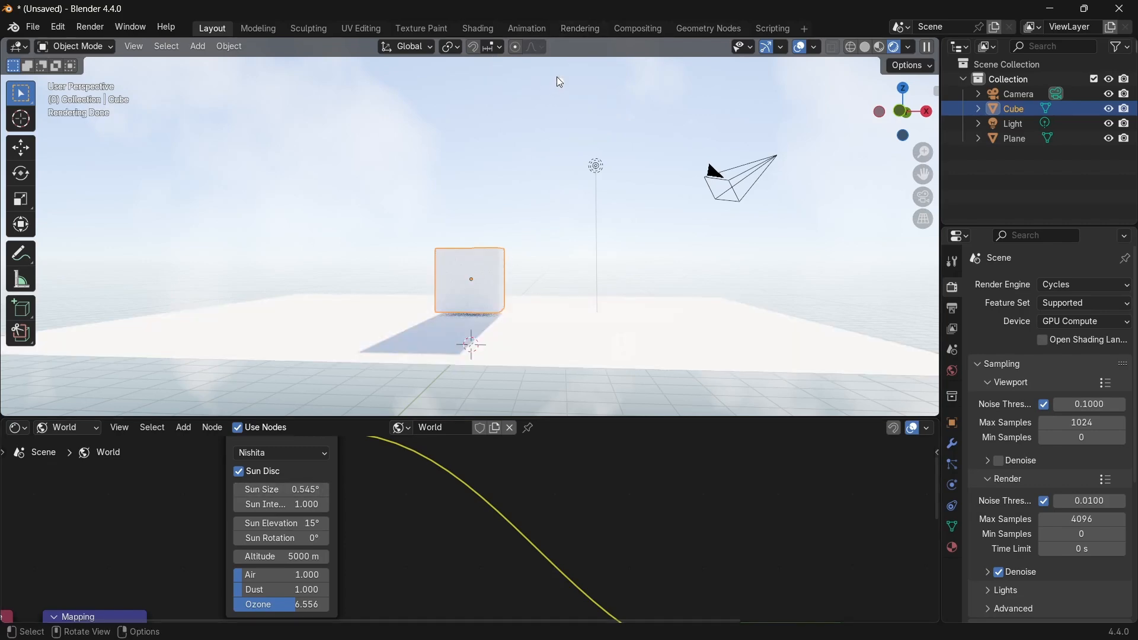
drag(272, 505, 342, 505)
right_click(272, 504)
Inspect the cube's shadow and clouds from other angles, and set the render engine to EEVEE.
middle_drag(503, 269, 329, 317)
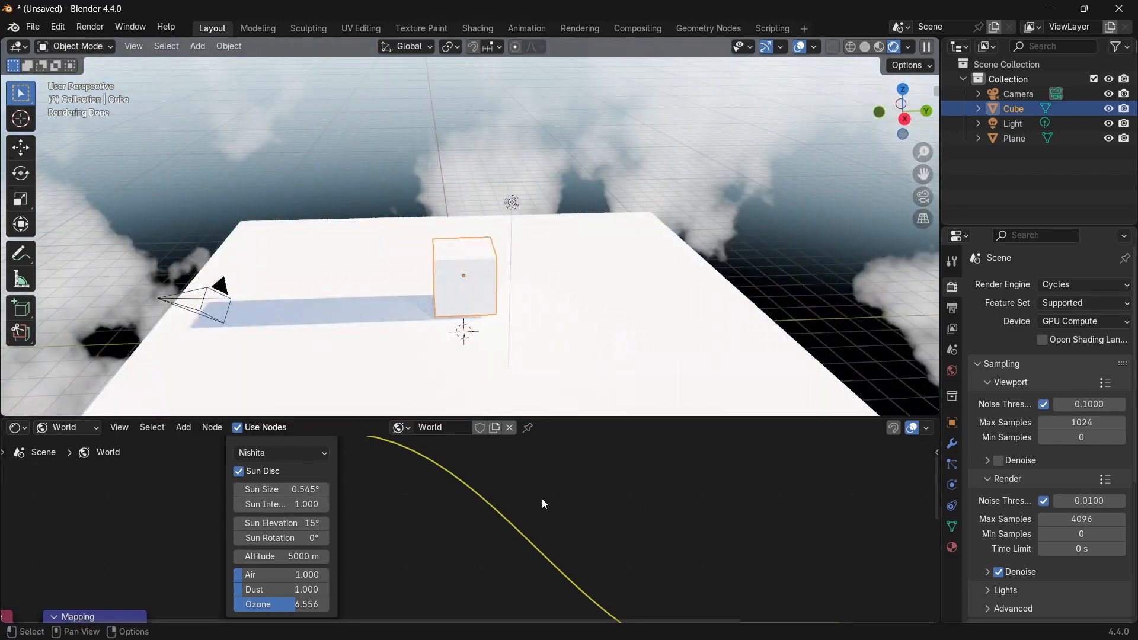
middle_drag(687, 228, 454, 284)
scroll(603, 297, up, 3)
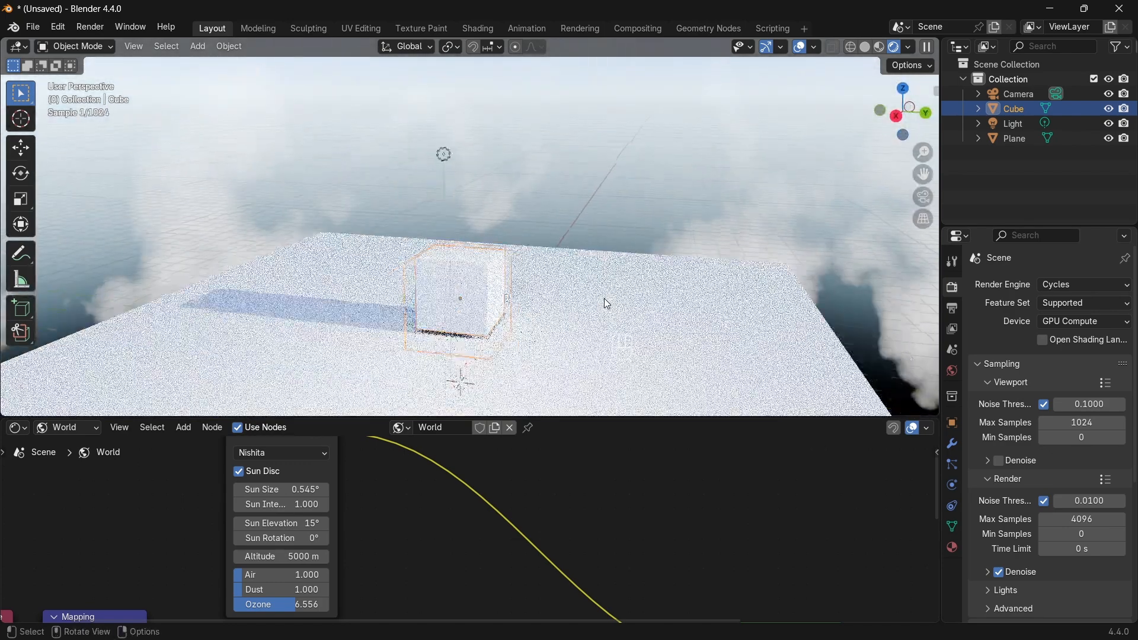
click(1083, 285)
click(1058, 302)
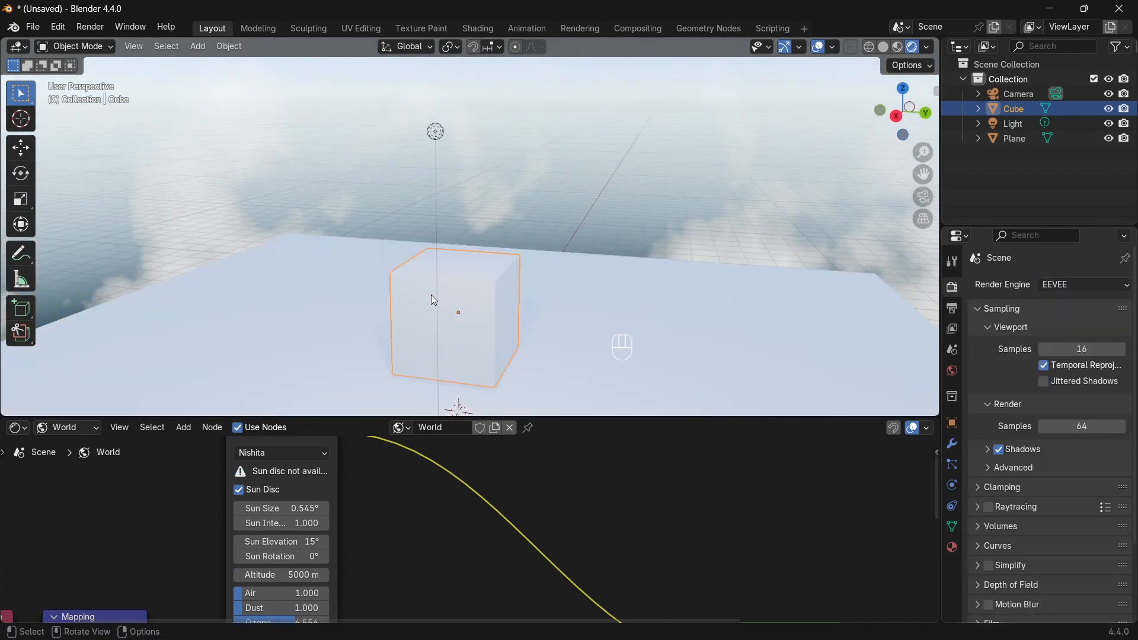
Switch the shader editor from World to Object and create a new material for the cube.
scroll(397, 585, down, 2)
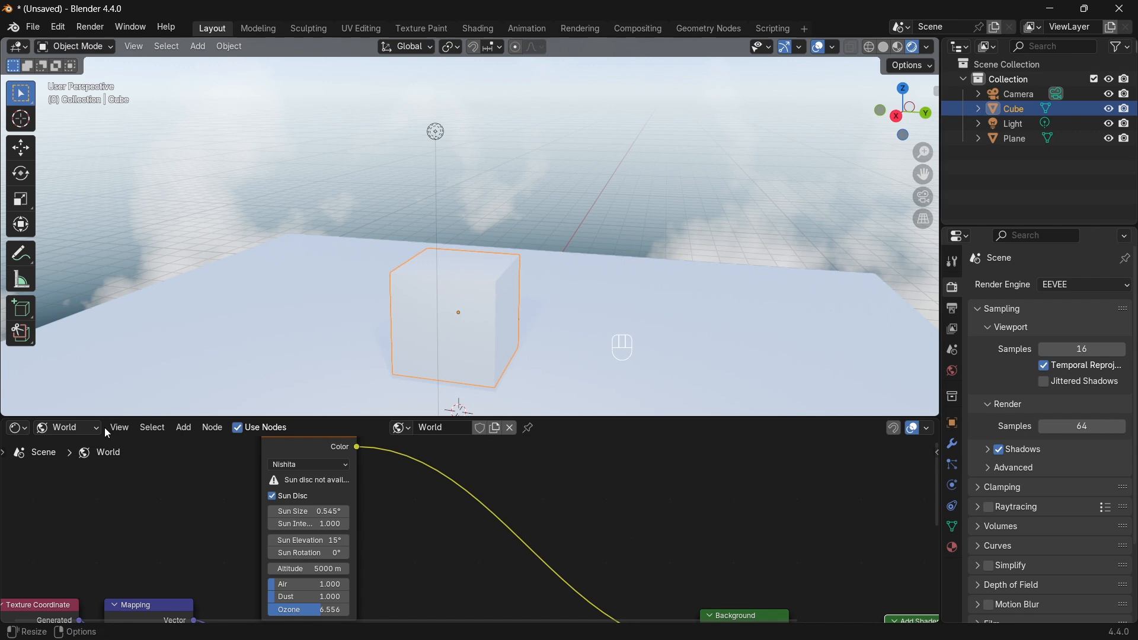
click(66, 429)
click(74, 427)
click(110, 464)
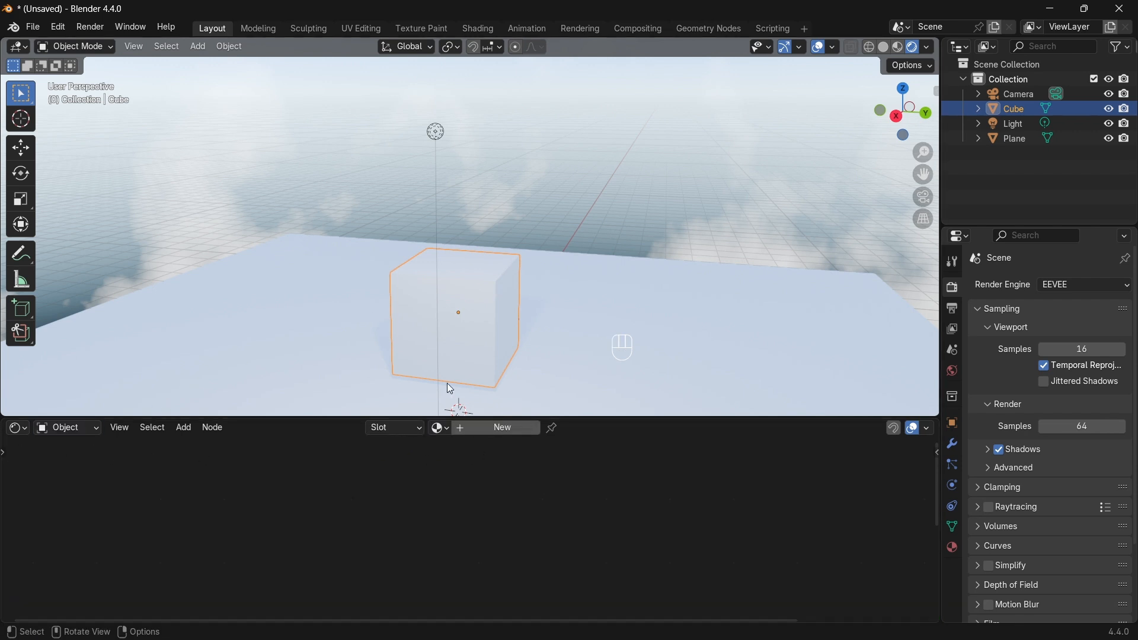
click(483, 440)
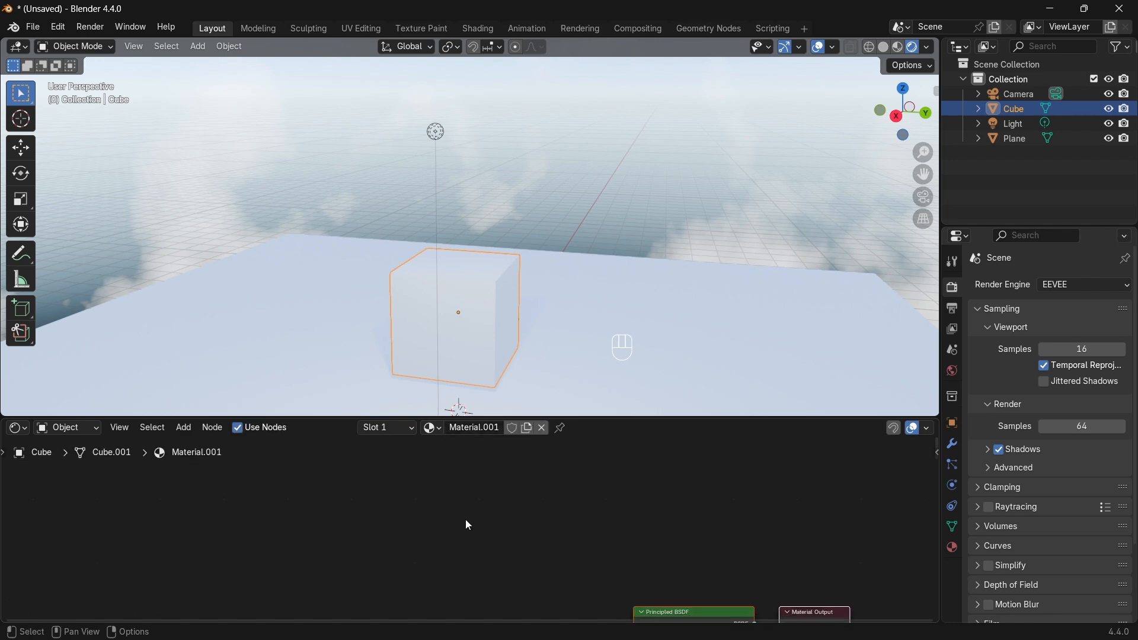
Frame the cube material's nodes and enlarge the node editor area to fit the whole Principled BSDF node.
key(KP_Decimal)
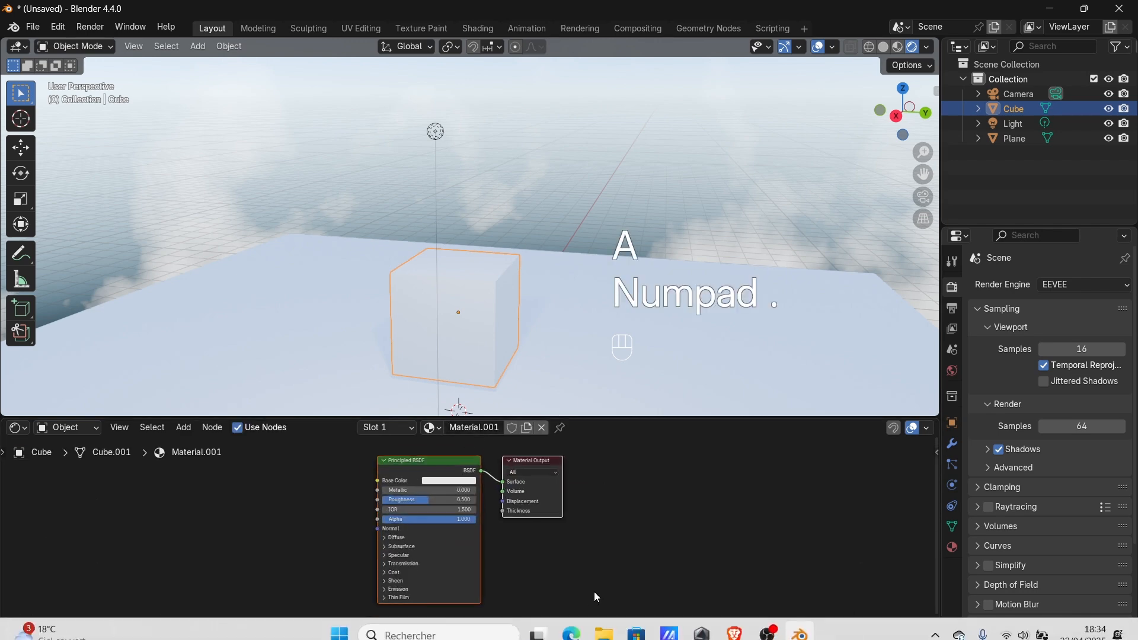
scroll(469, 554, up, 3)
middle_drag(470, 555, 588, 574)
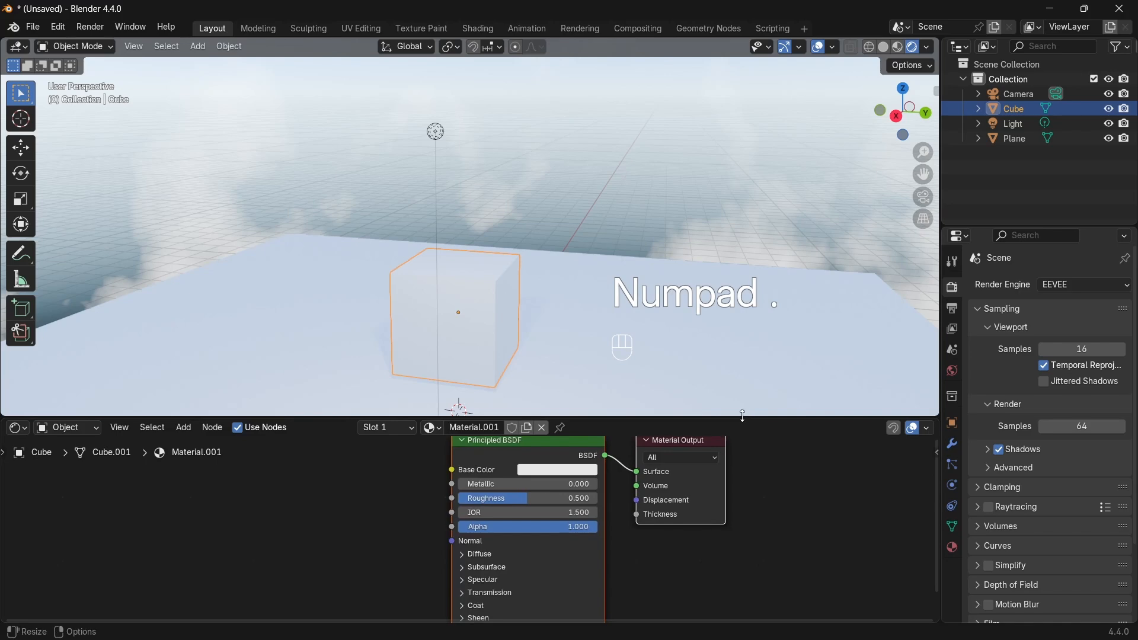
drag(744, 415, 765, 343)
middle_drag(499, 514, 497, 501)
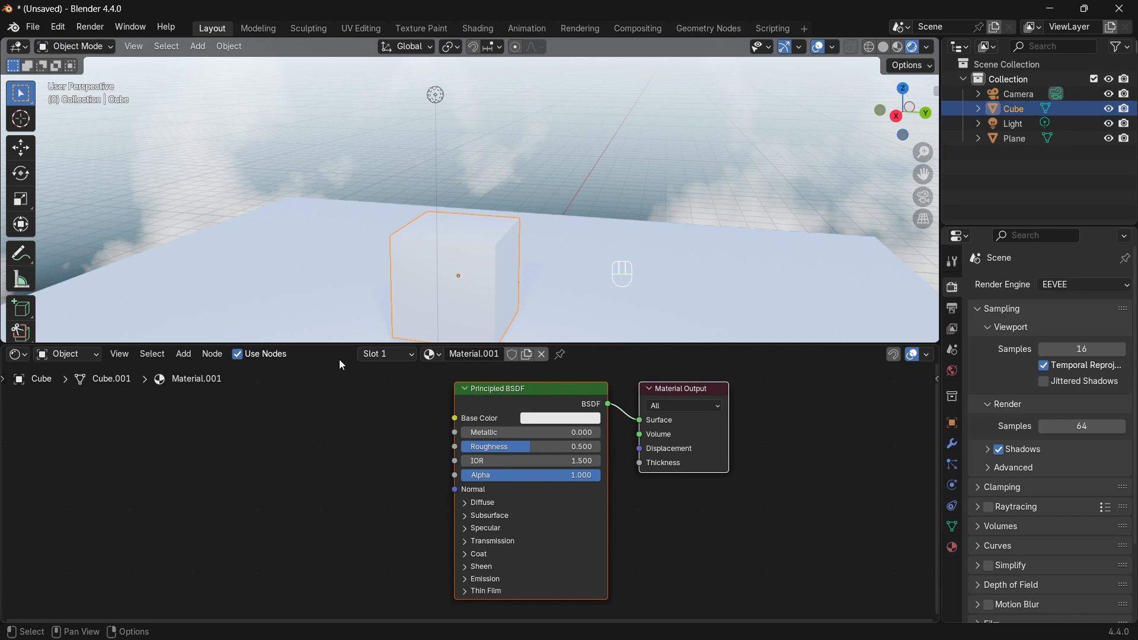
Replace the cube material's Principled BSDF with a Glass BSDF node connected to the Material Output's Surface.
key(x)
key(ctrl+z)
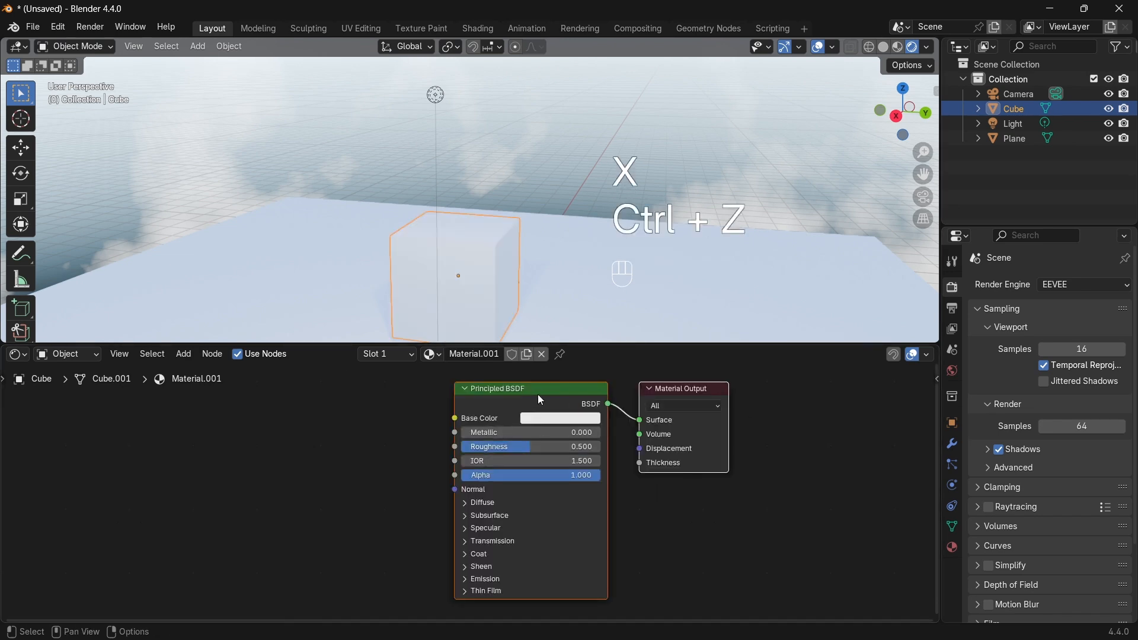
key(x)
key(shift+a)
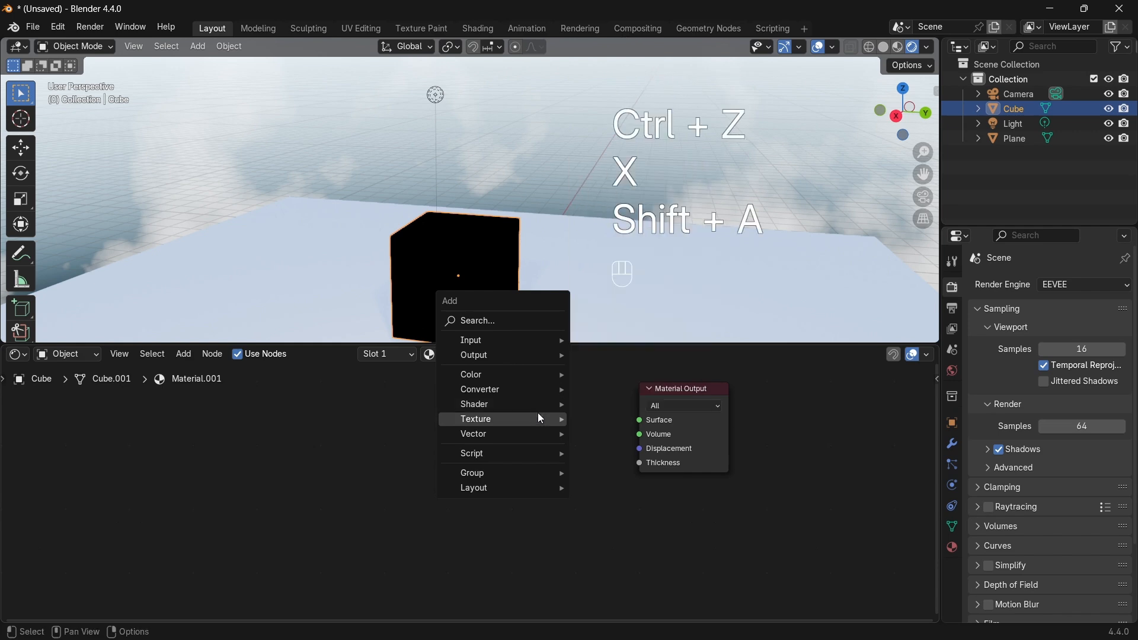
mouse_move(525, 409)
click(648, 223)
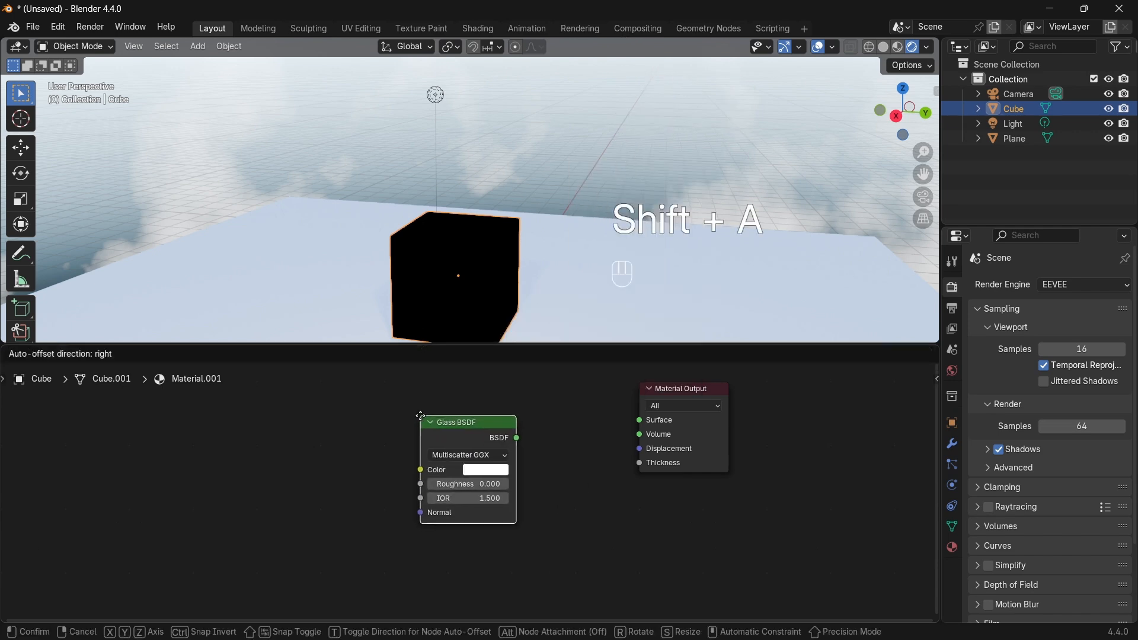
click(506, 443)
drag(515, 437, 639, 420)
drag(445, 428, 478, 460)
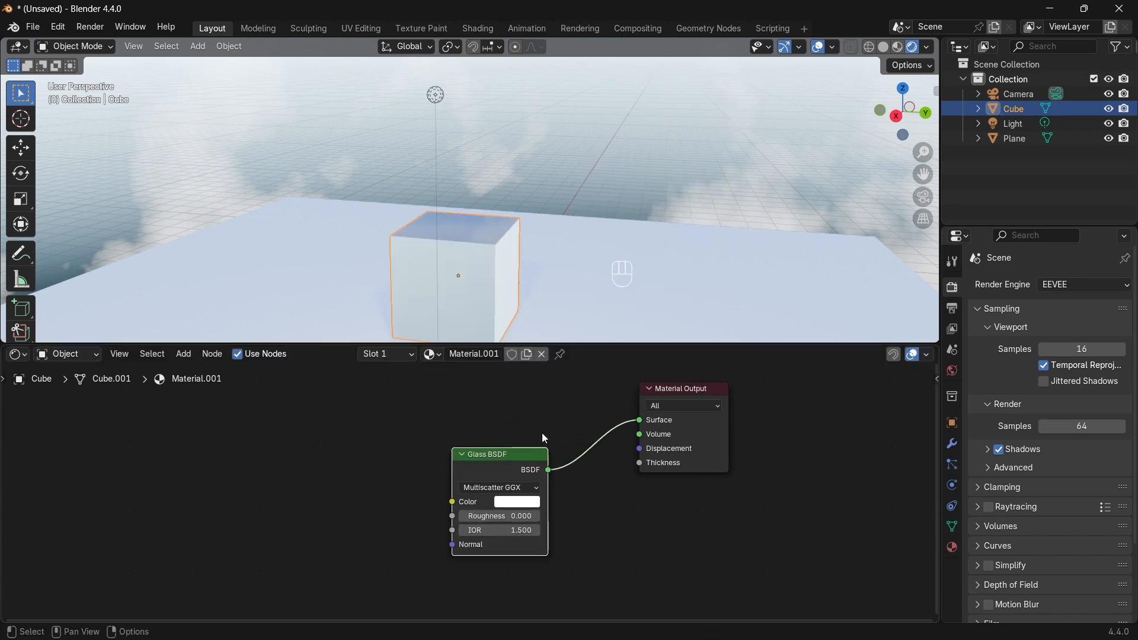
Inspect the glass cube up close in EEVEE, and switch the render engine to Cycles to compare it.
middle_drag(610, 289, 476, 193)
scroll(525, 265, up, 5)
middle_drag(532, 294, 534, 381)
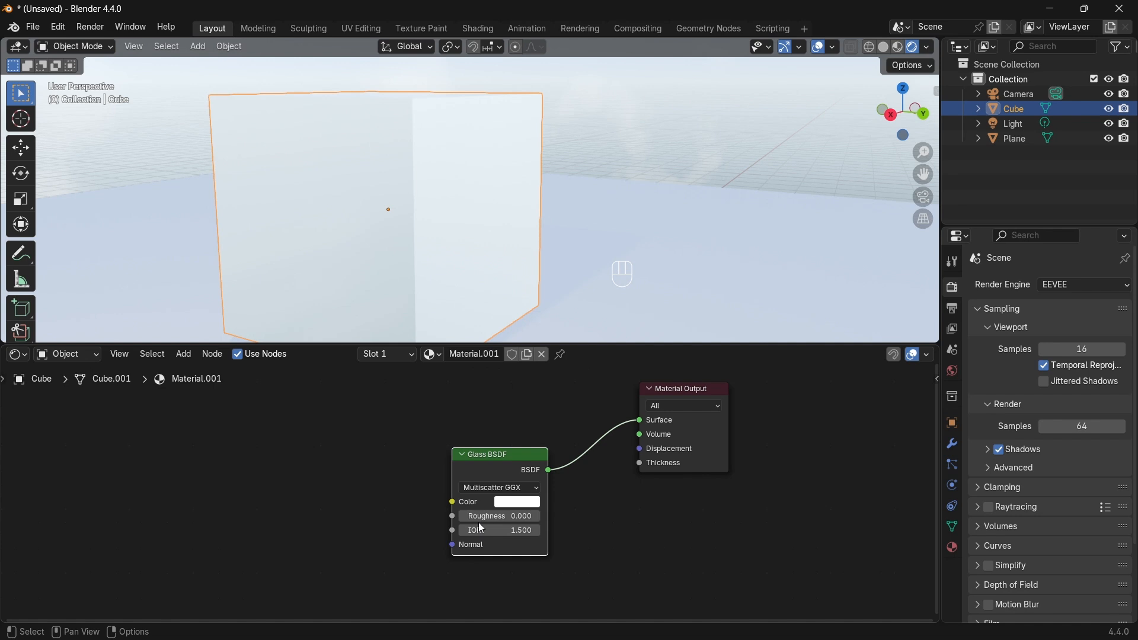
mouse_move(479, 519)
mouse_down()
mouse_move(552, 519)
mouse_move(478, 519)
mouse_up()
middle_drag(658, 225, 279, 261)
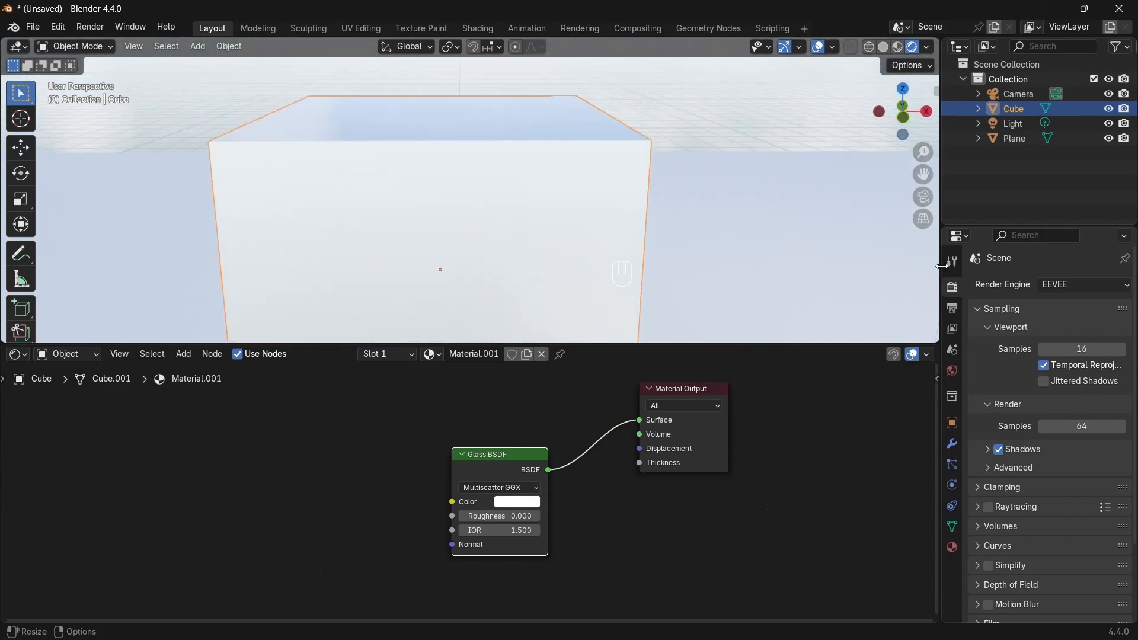
click(1072, 285)
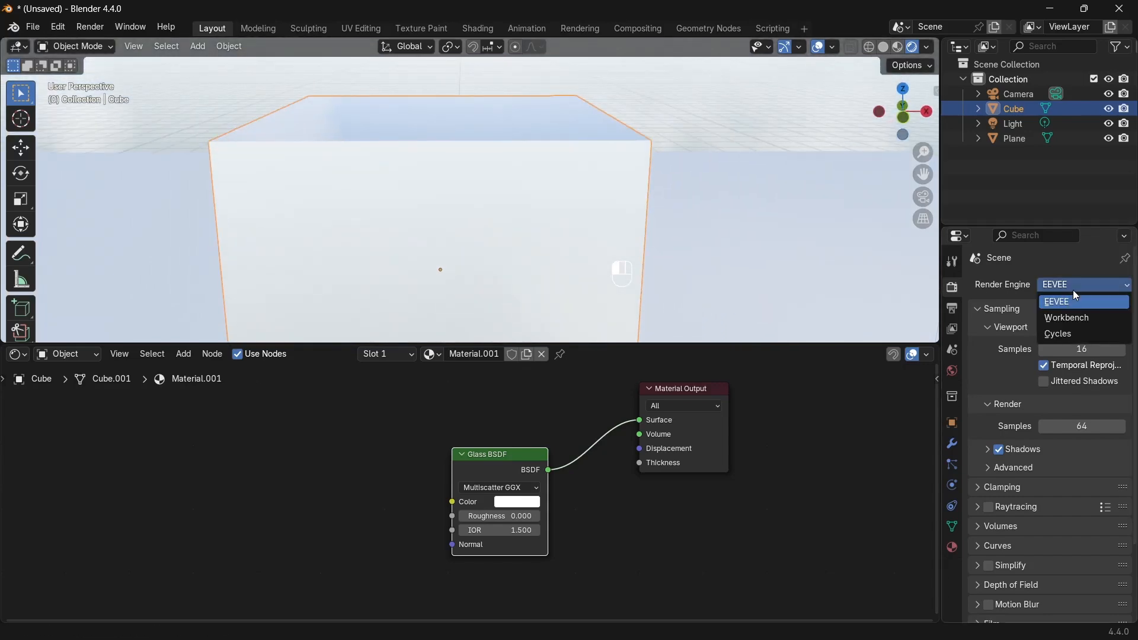
click(1070, 333)
mouse_move(348, 204)
middle_down()
mouse_move(474, 203)
mouse_move(529, 188)
mouse_move(551, 229)
mouse_move(717, 244)
middle_up()
middle_drag(722, 118, 648, 259)
Raise the glass cube above the plane, deselect it, and view it from several angles.
key(g)
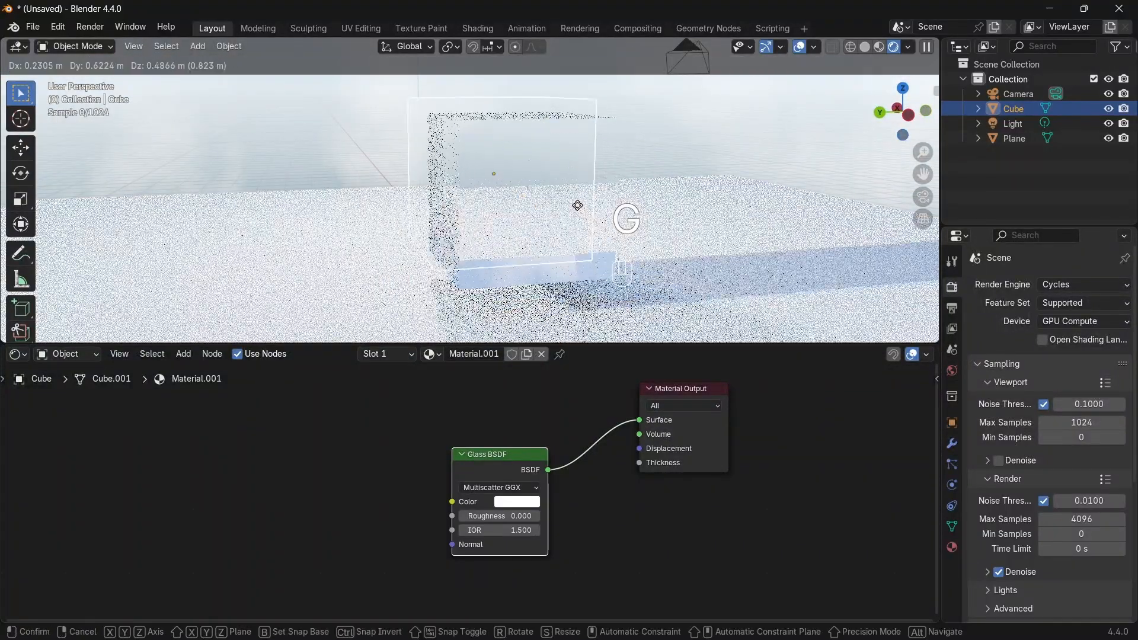
click(509, 179)
middle_drag(507, 180, 542, 214)
click(645, 146)
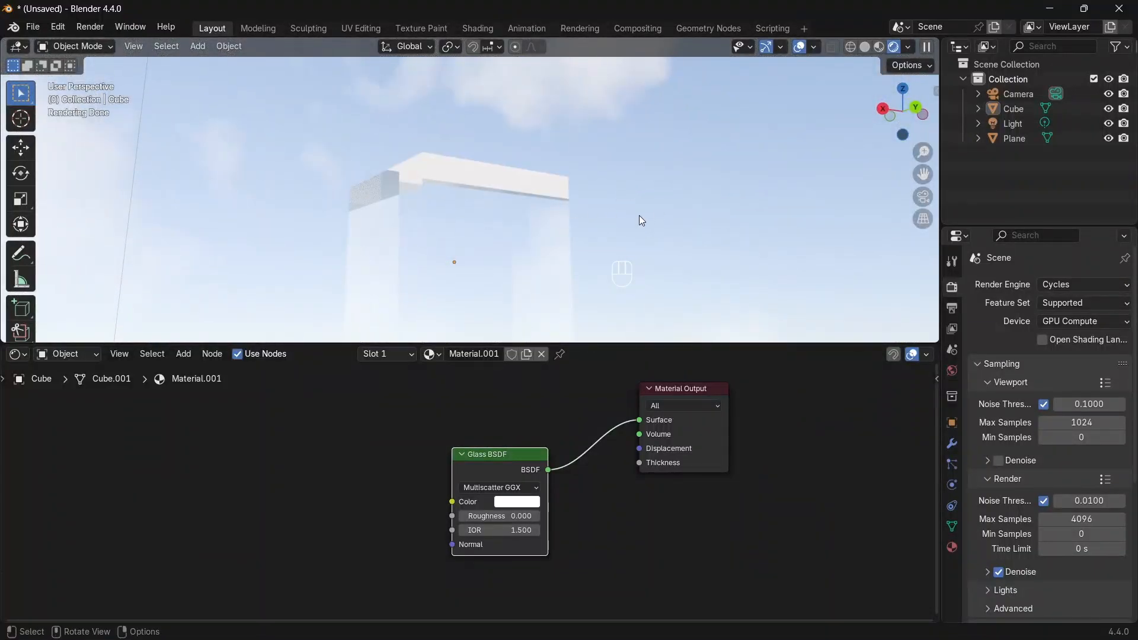
middle_drag(641, 220, 749, 236)
Alternate the render engine between EEVEE and Cycles to compare the glass cube, ending on EEVEE.
click(1076, 286)
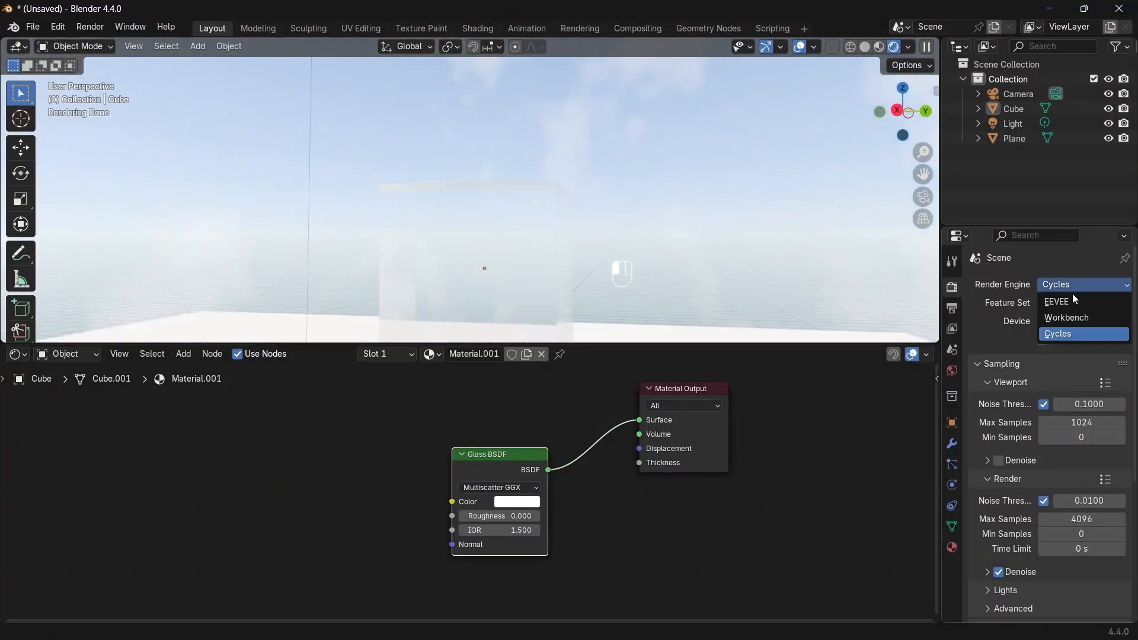
click(1061, 301)
middle_drag(646, 192, 596, 228)
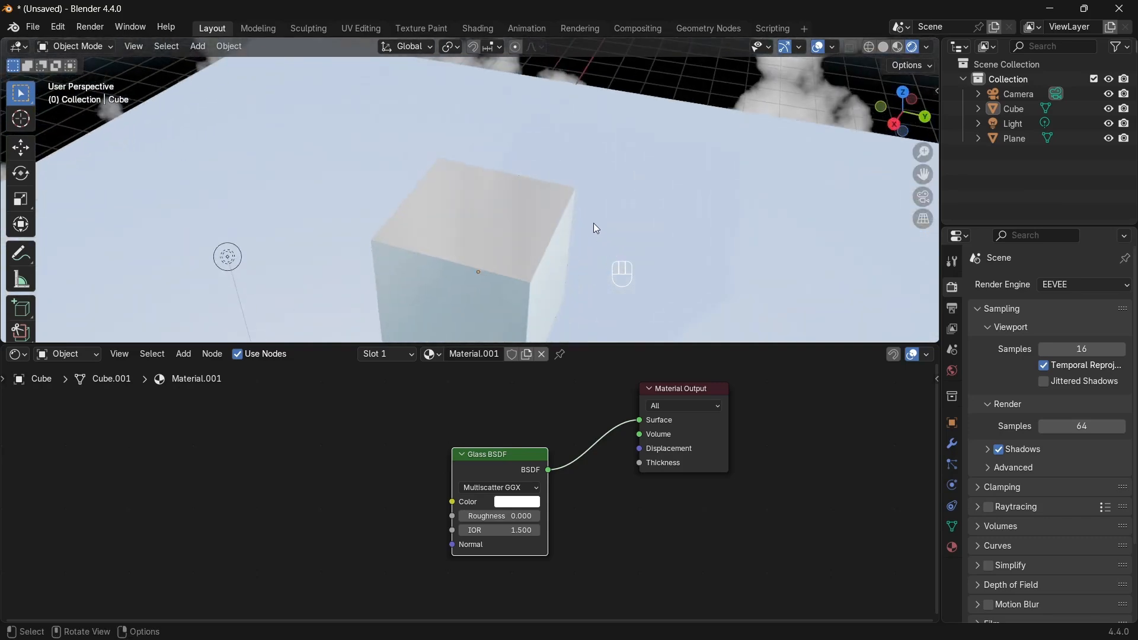
click(1067, 286)
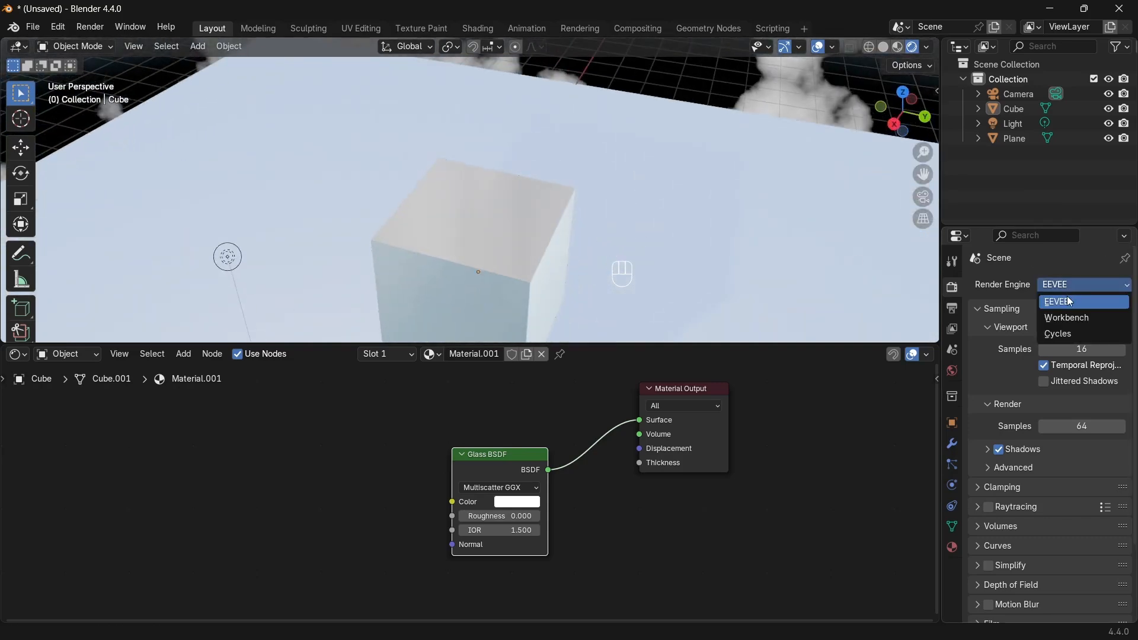
click(1058, 334)
middle_drag(593, 178, 1008, 350)
click(1068, 290)
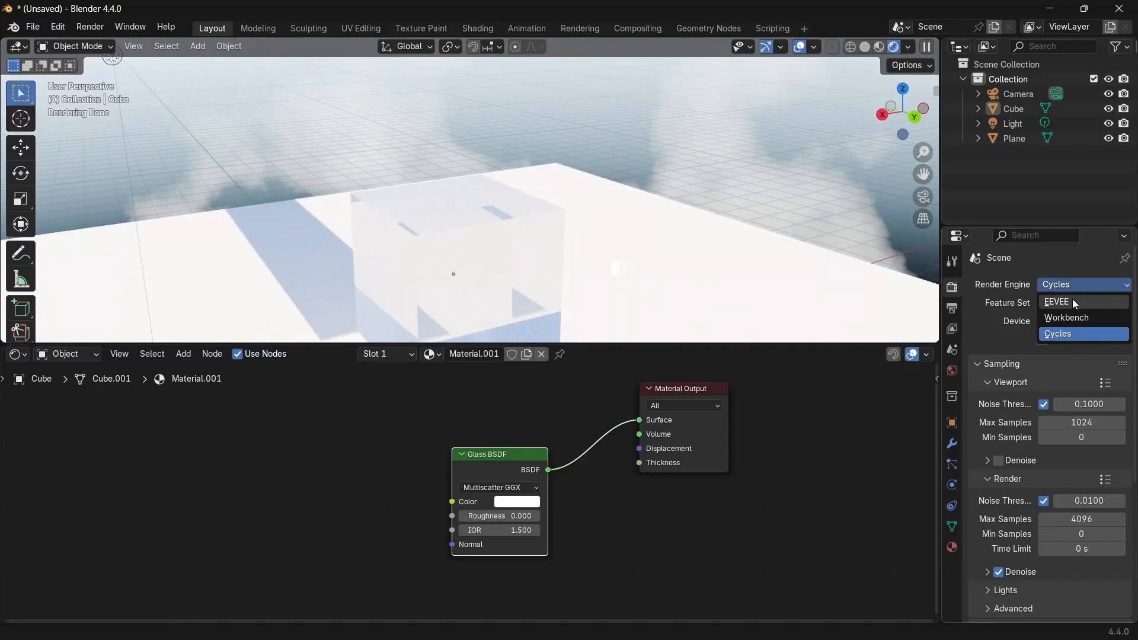
click(1072, 299)
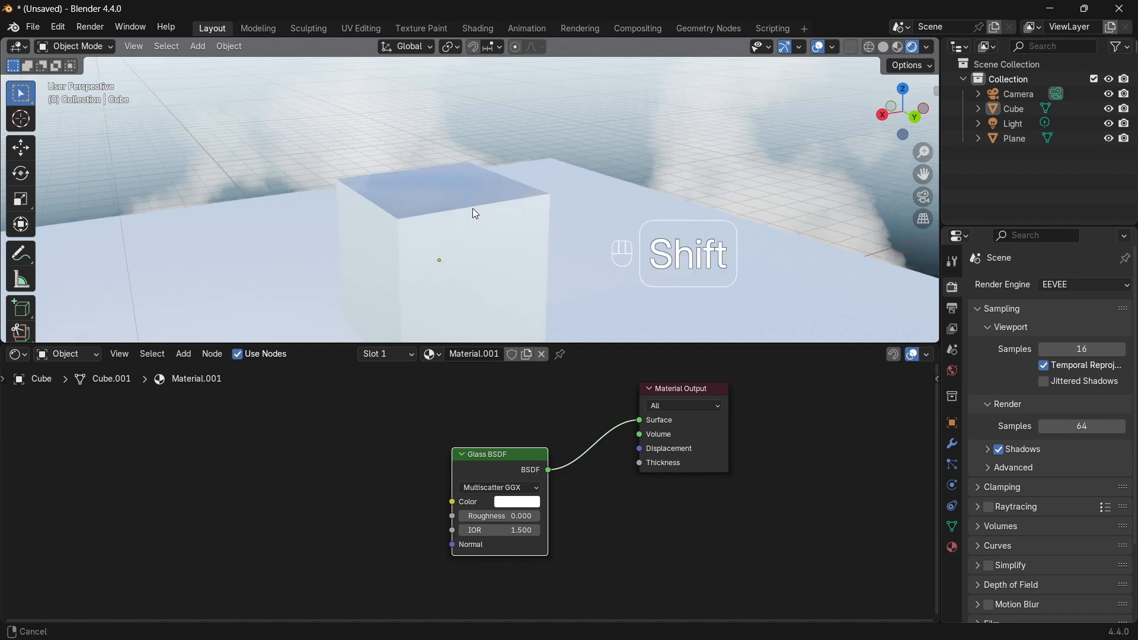
Try out EEVEE's Raytracing on the glass cube, inspect its faces, and disable the option again.
shift+middle_drag(472, 208, 433, 122)
click(989, 507)
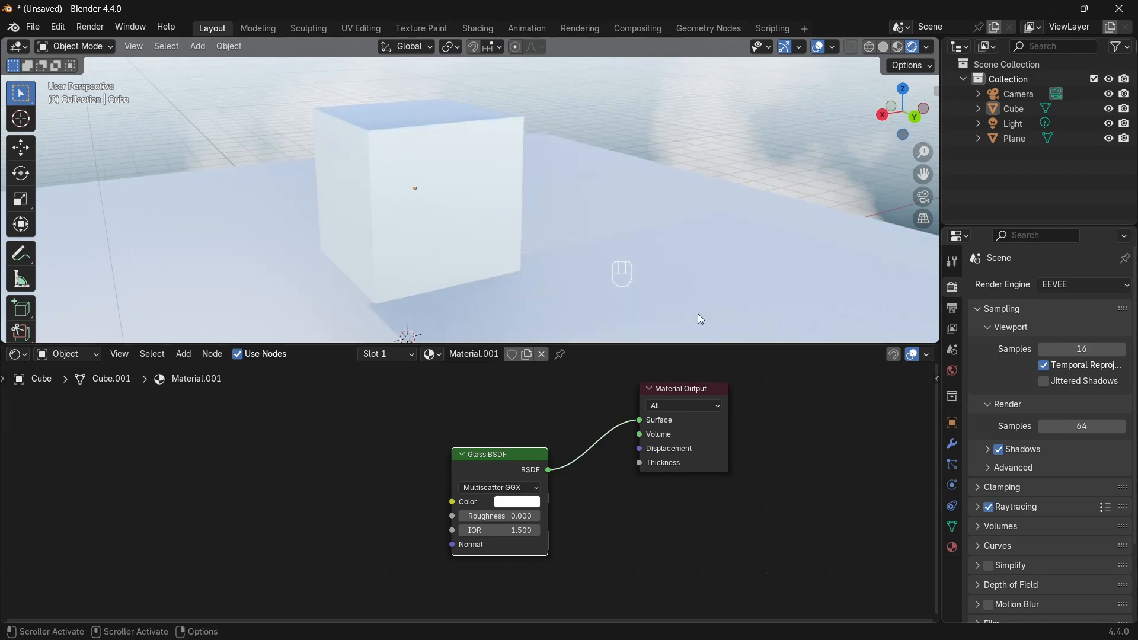
middle_drag(504, 202, 763, 151)
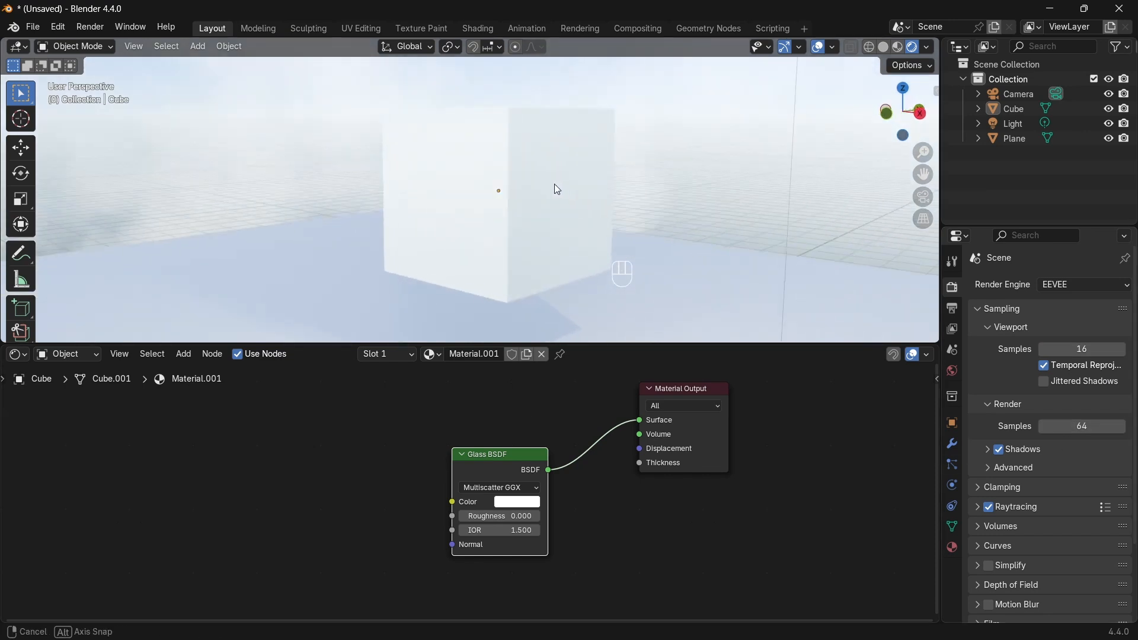
middle_drag(493, 190, 547, 240)
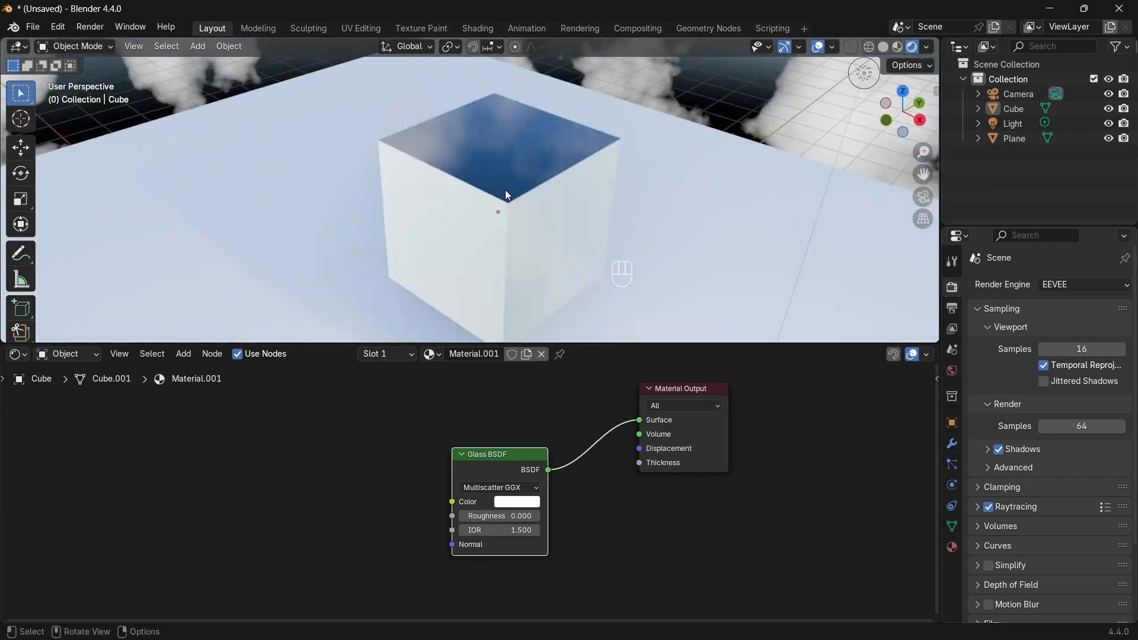
scroll(505, 190, down, 1)
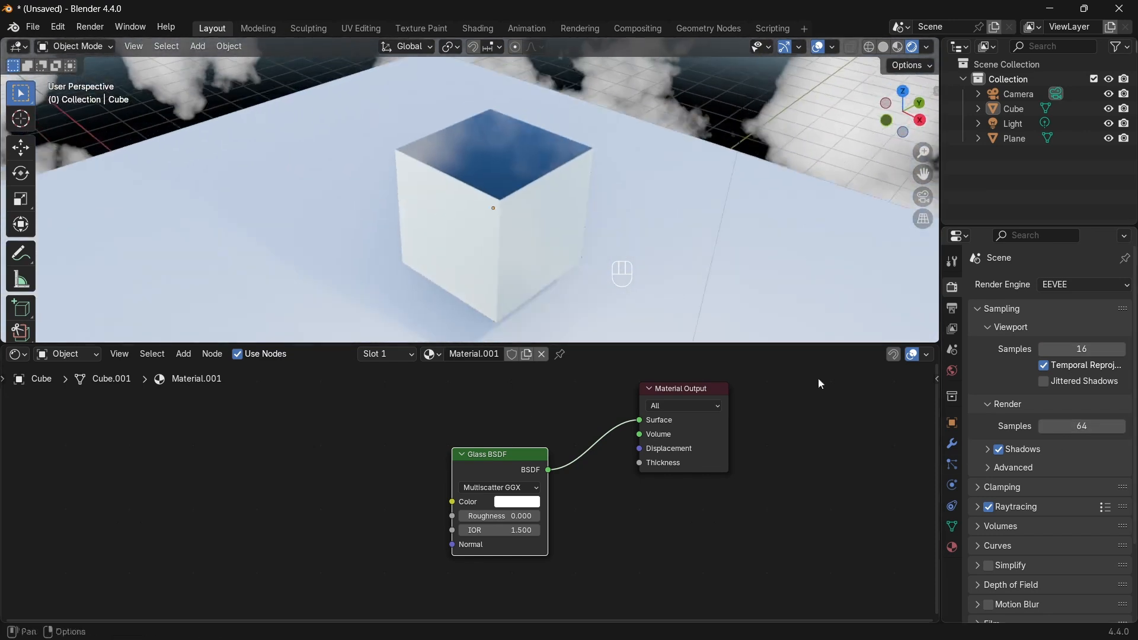
click(989, 509)
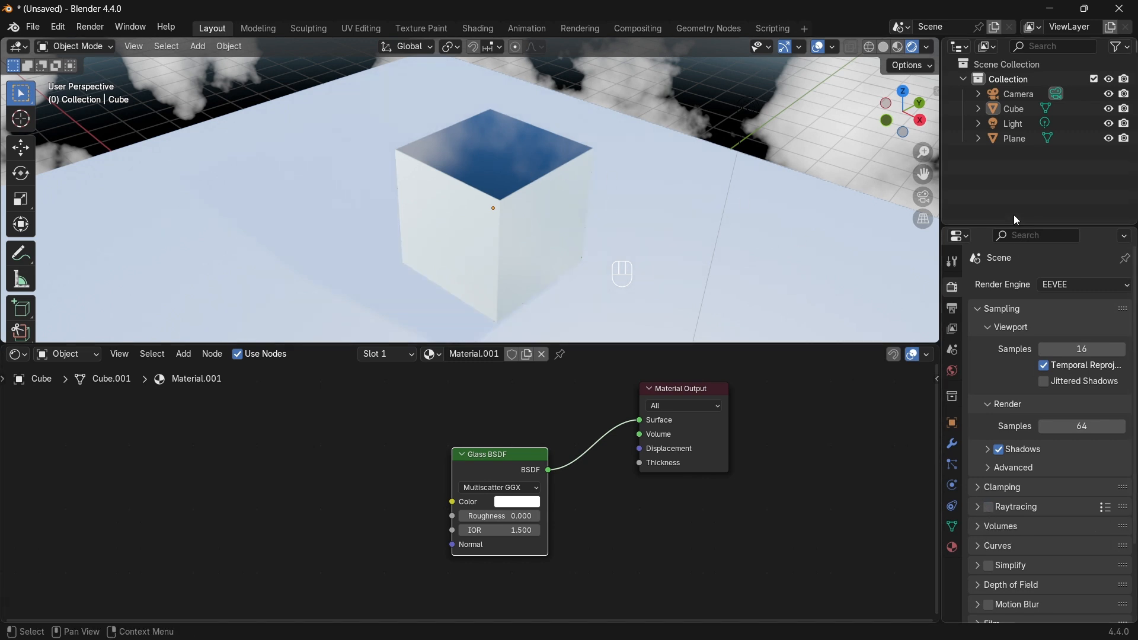
Set the render engine to Cycles and enlarge the 3D viewport to examine the glass cube.
click(1065, 286)
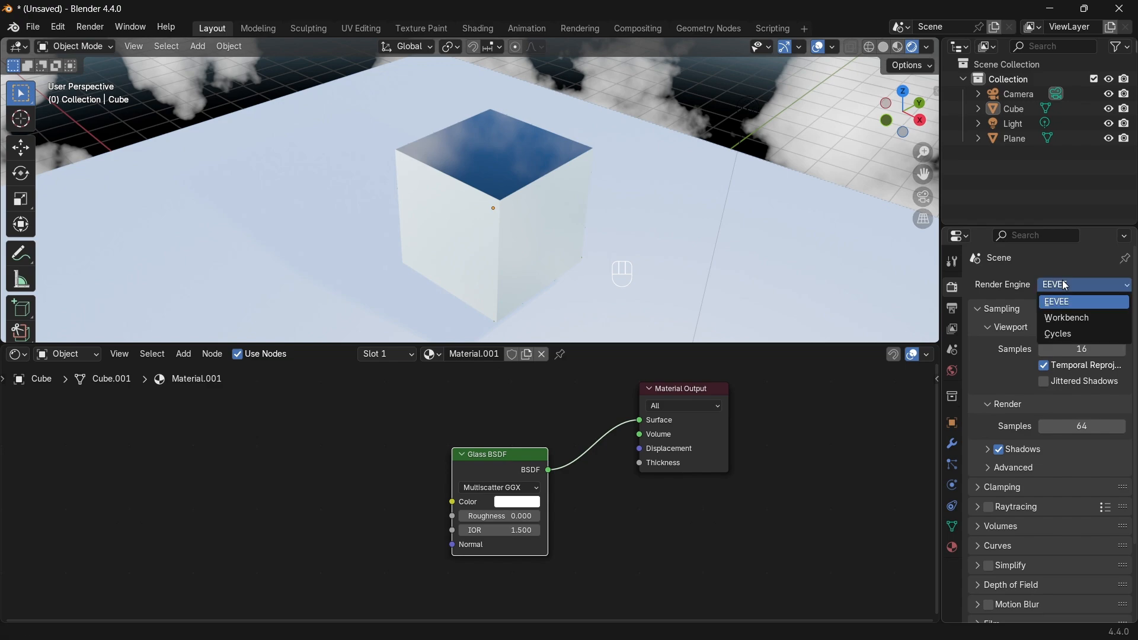
click(1064, 333)
middle_drag(543, 230, 684, 176)
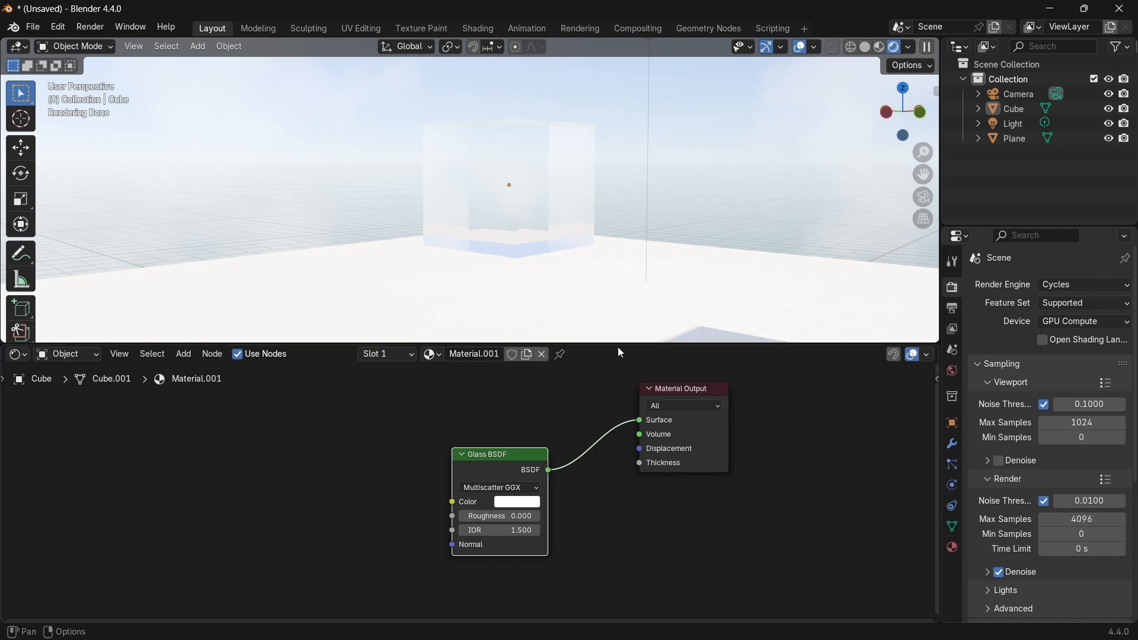
drag(619, 348, 642, 489)
middle_drag(613, 184, 163, 159)
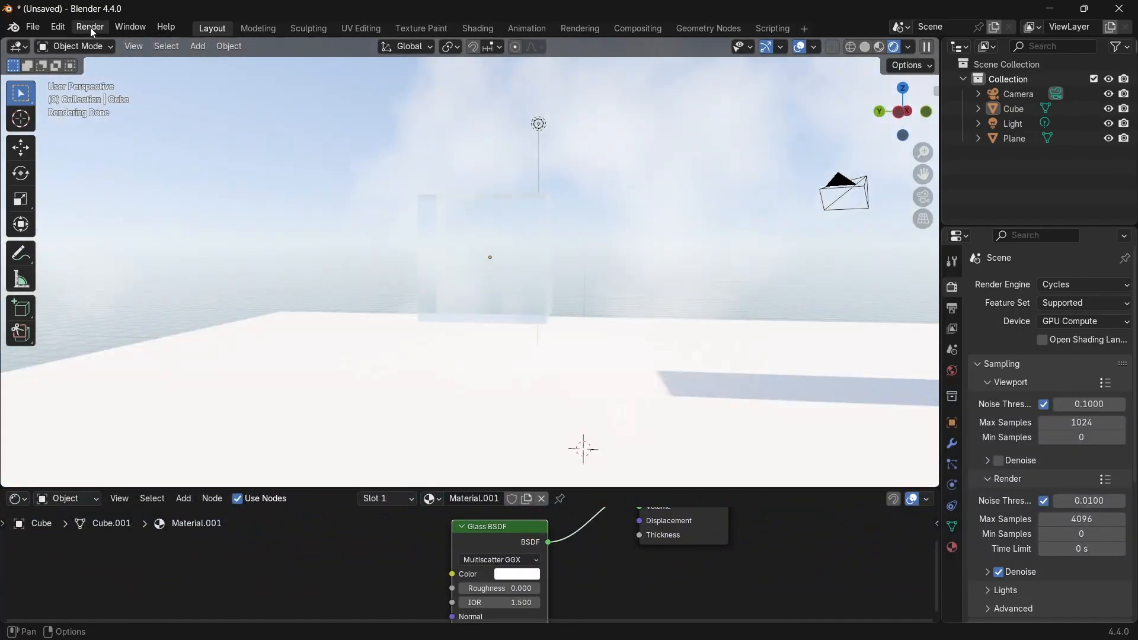
Start a new file from the default scene without saving the current changes.
click(32, 27)
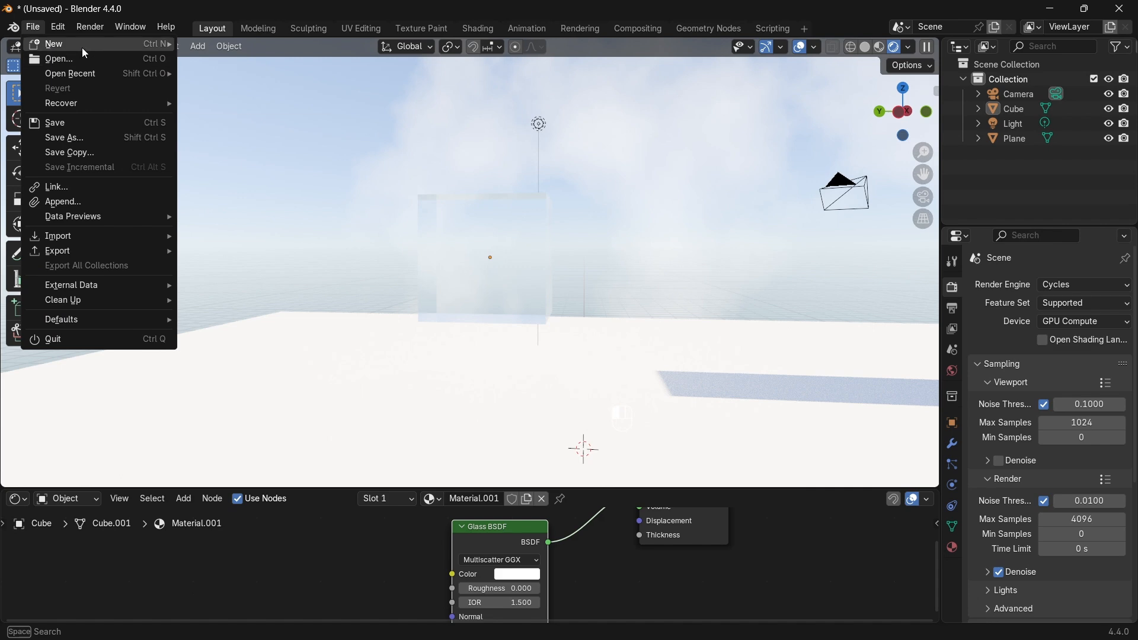
mouse_move(82, 46)
click(232, 41)
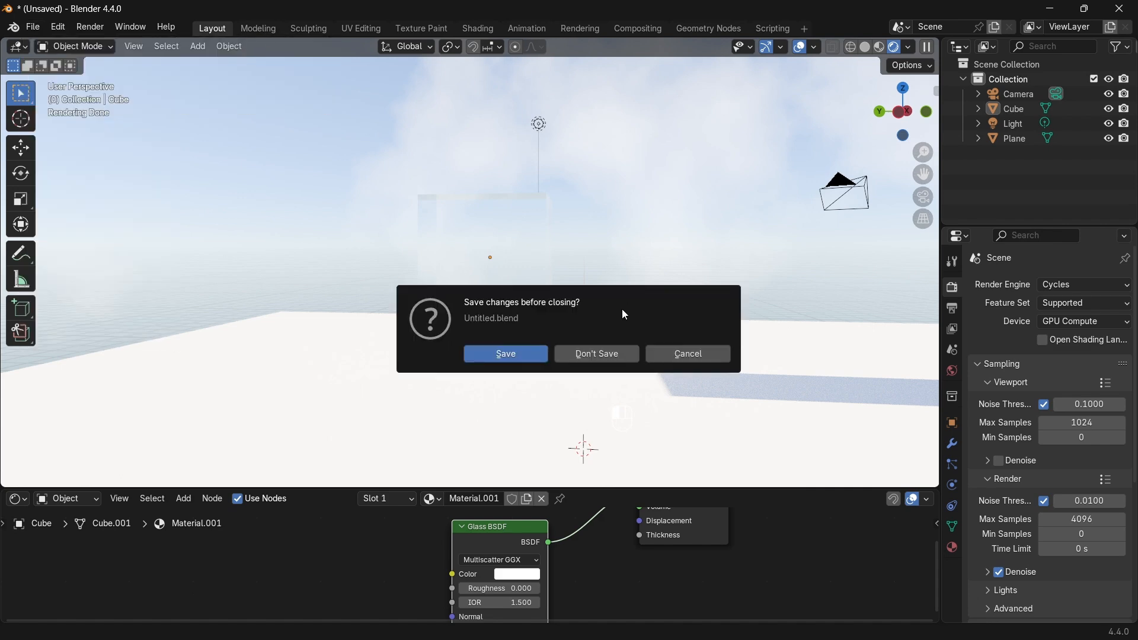
click(605, 356)
Select the default camera, cube and light and delete them from the scene.
middle_drag(557, 372, 508, 312)
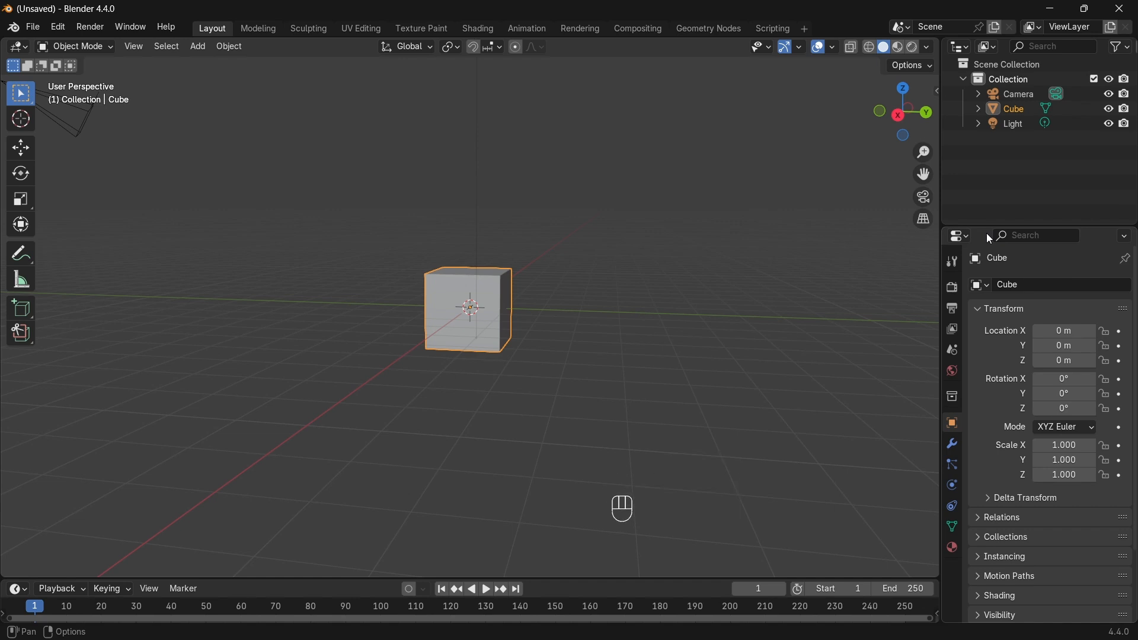
middle_drag(643, 363, 647, 317)
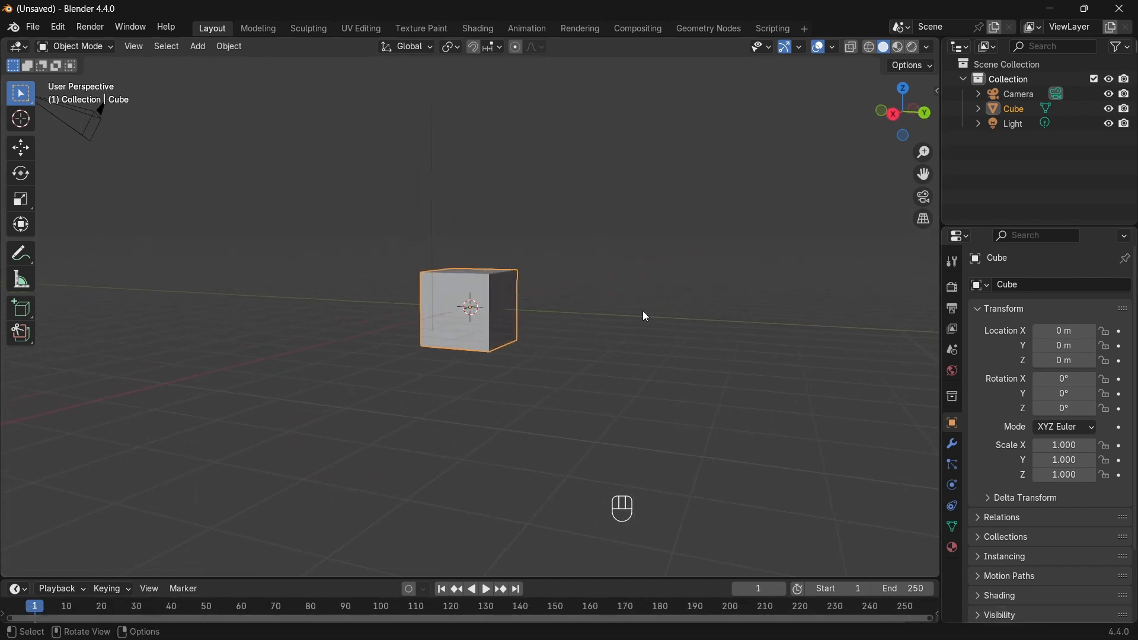
middle_drag(617, 211, 540, 318)
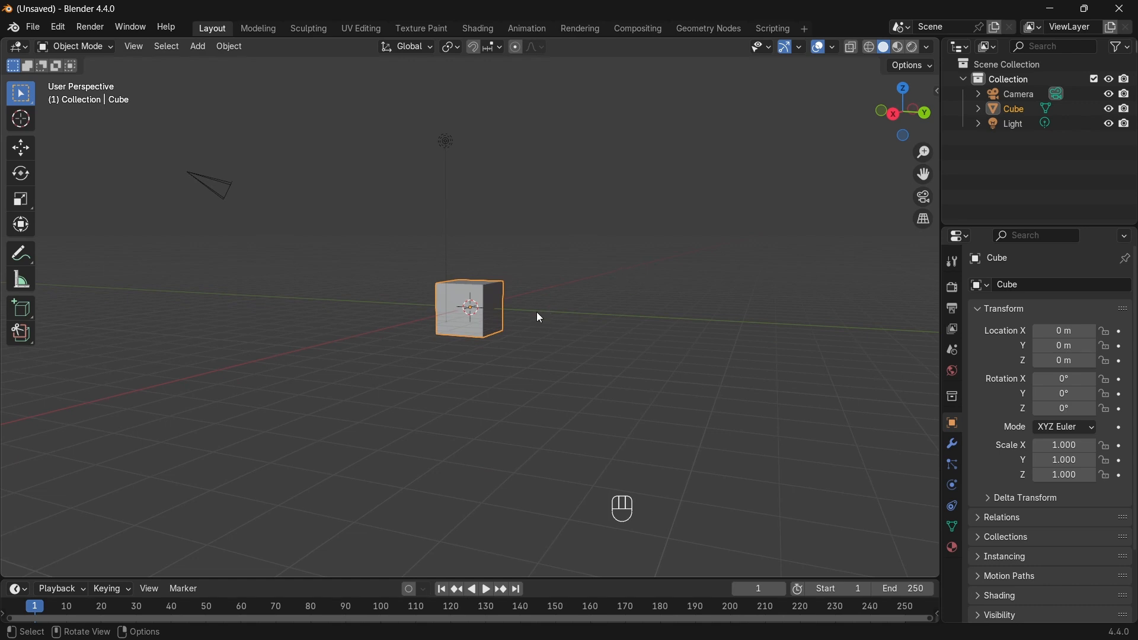
key(a)
key(x)
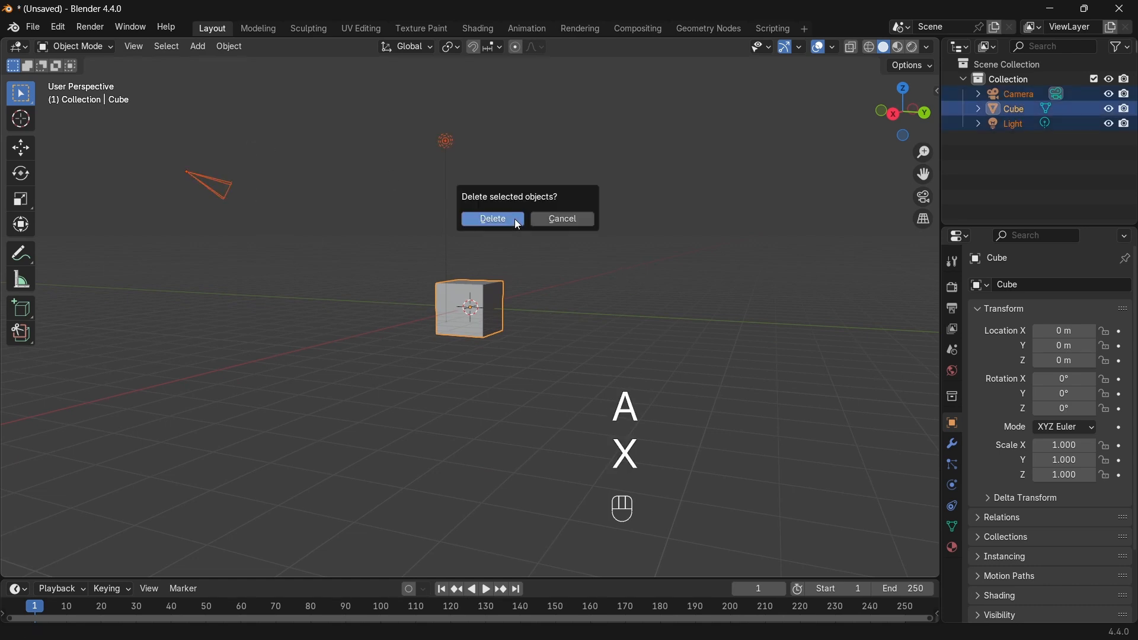
click(516, 218)
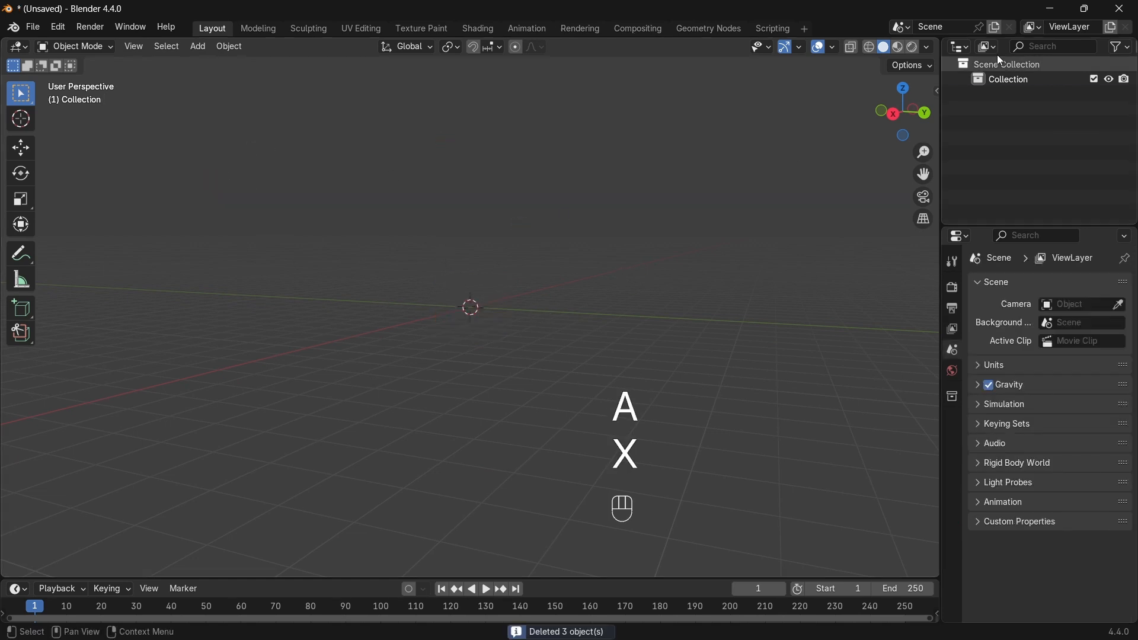
Hide the viewport overlays and gizmos and set the viewport shading to Rendered.
click(817, 46)
click(818, 47)
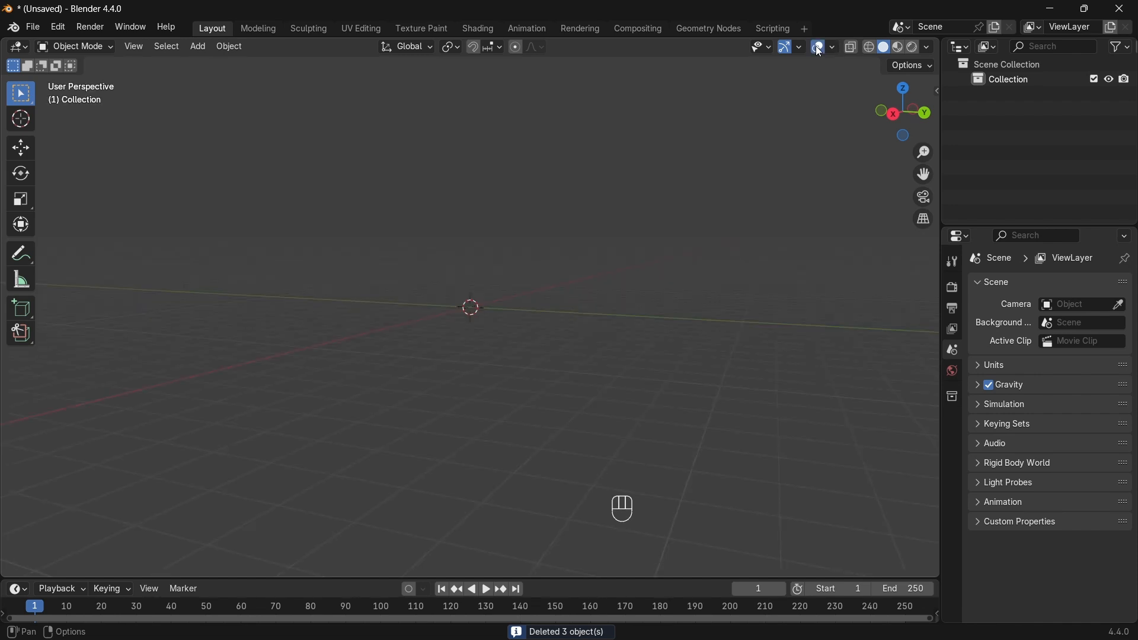
click(817, 47)
click(787, 47)
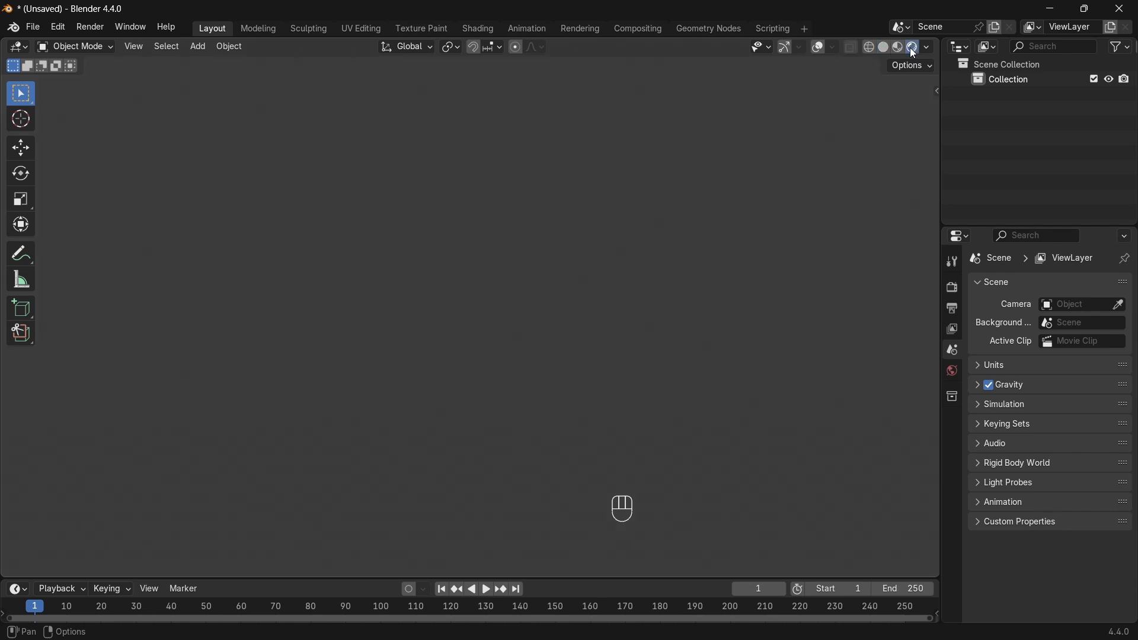
Enlarge the timeline area, widen the viewport over the Outliner and Properties editors, and hide the viewport's toolbar.
drag(529, 580, 569, 420)
drag(941, 164, 1133, 185)
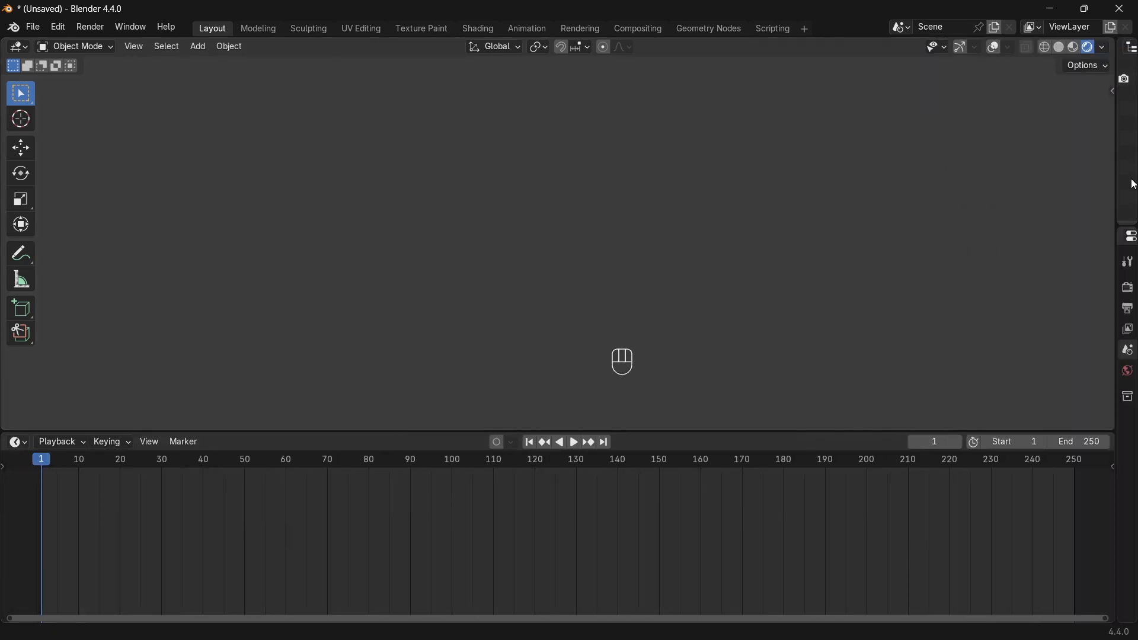
key(t)
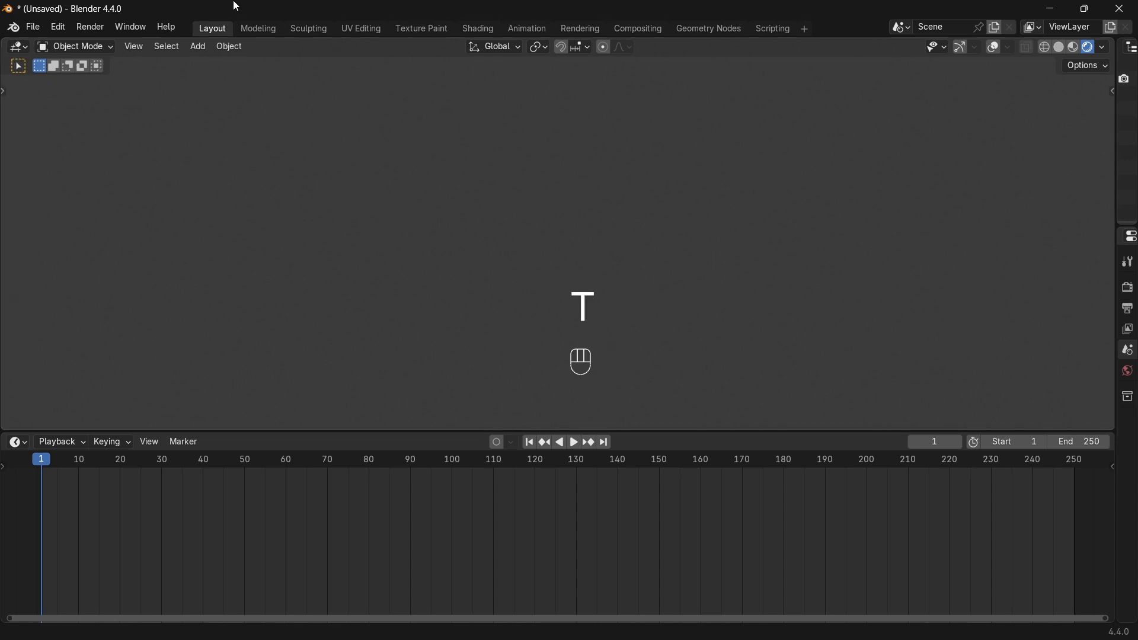
Turn the timeline area into a Shader Editor for the World shader, hide its sidebar and frame the nodes.
click(23, 443)
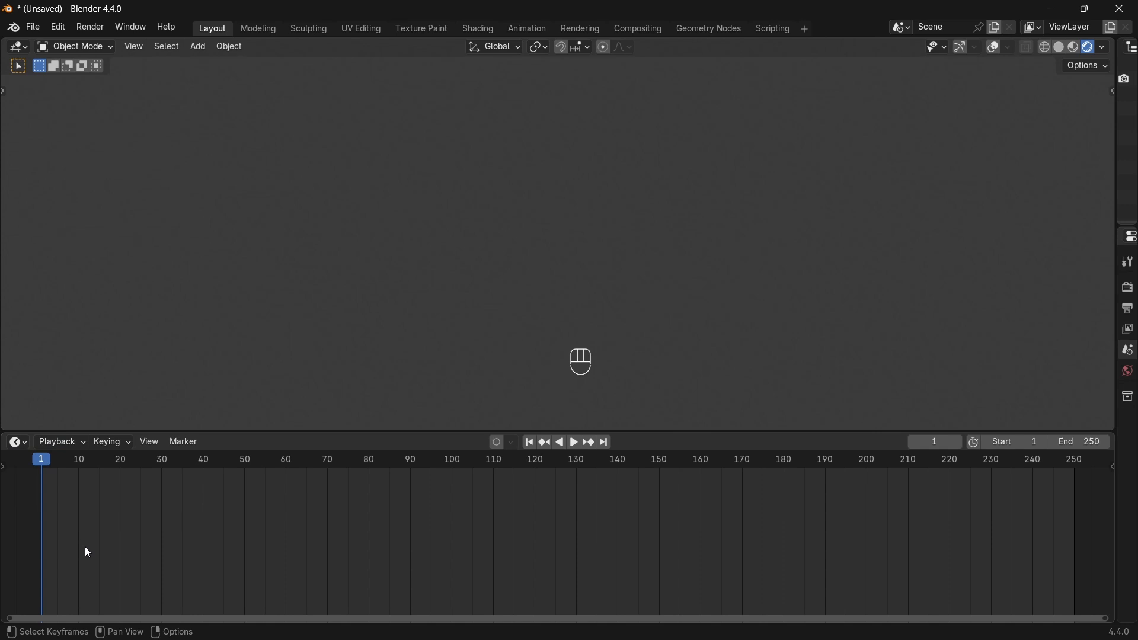
click(20, 442)
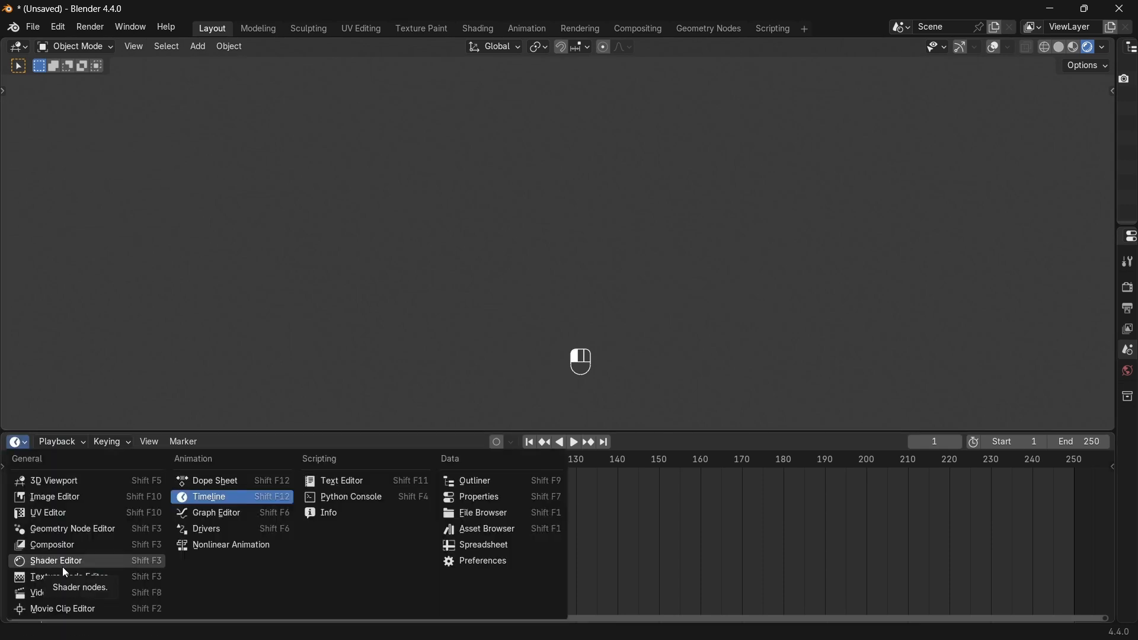
click(62, 562)
click(67, 443)
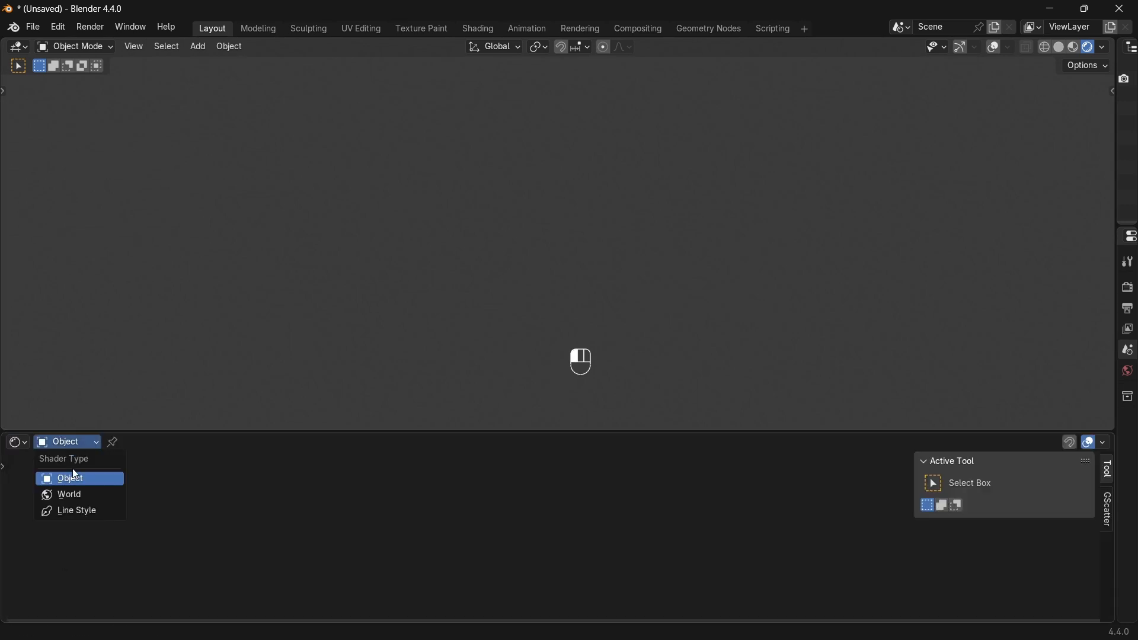
click(76, 494)
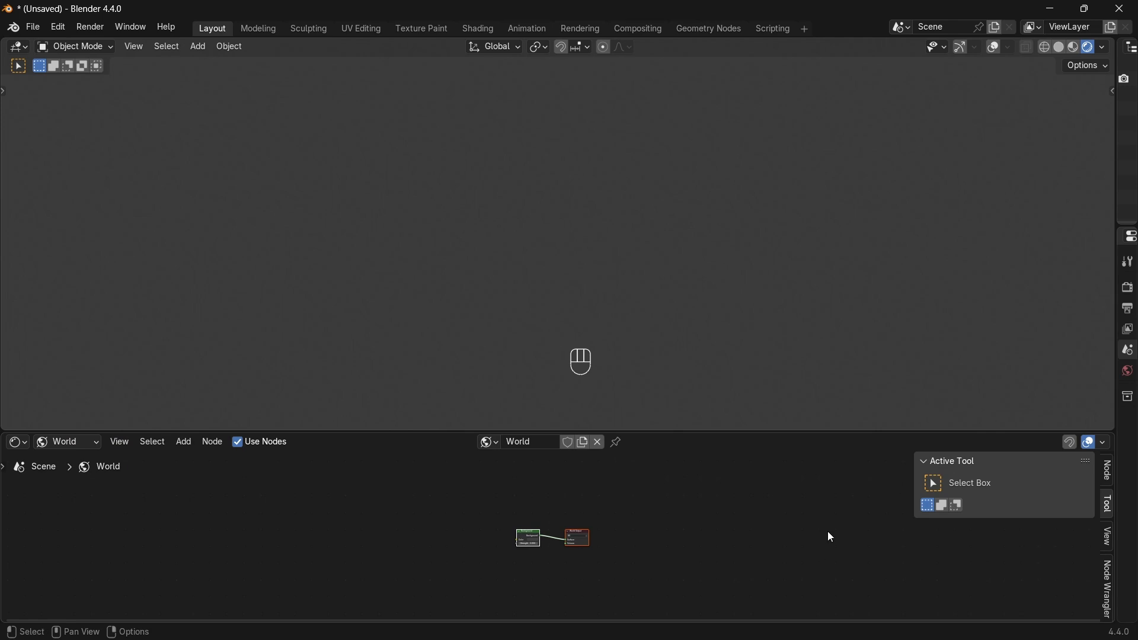
key(n)
key(KP_Decimal)
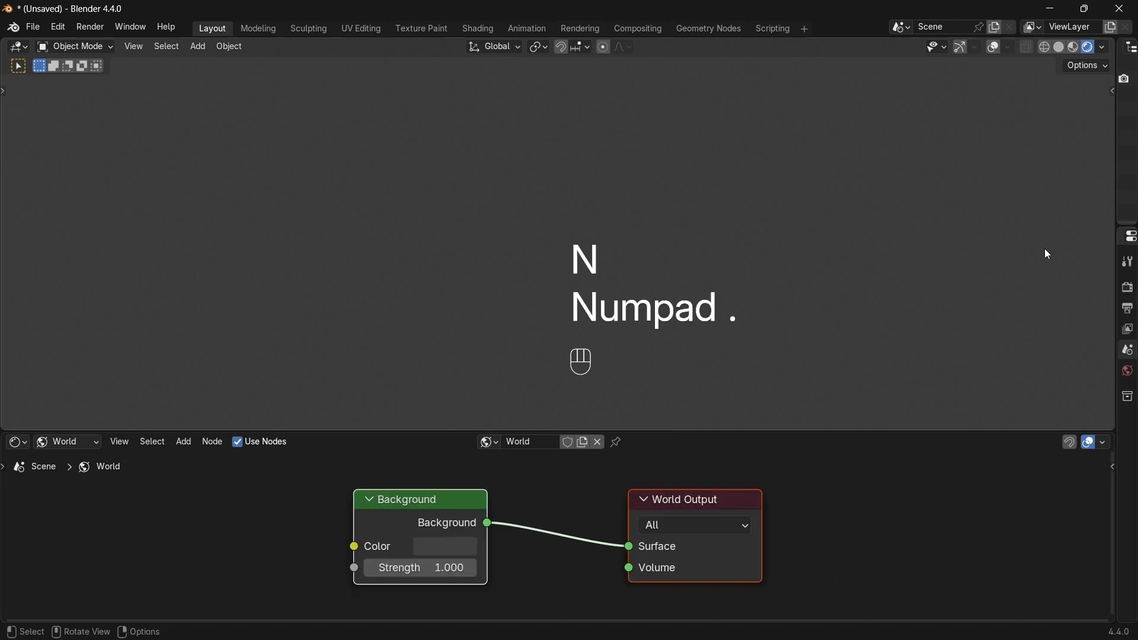
scroll(601, 512, down, 4)
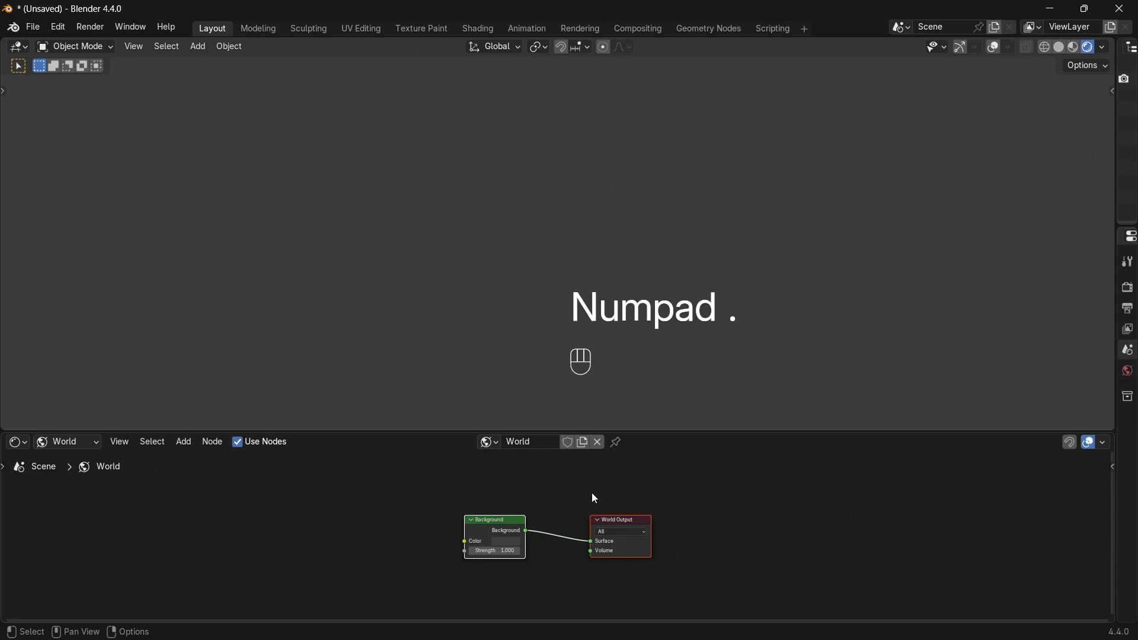
Delete the Background node and add a Noise Texture node to the World node tree.
drag(500, 529, 372, 504)
key(x)
key(shift+a)
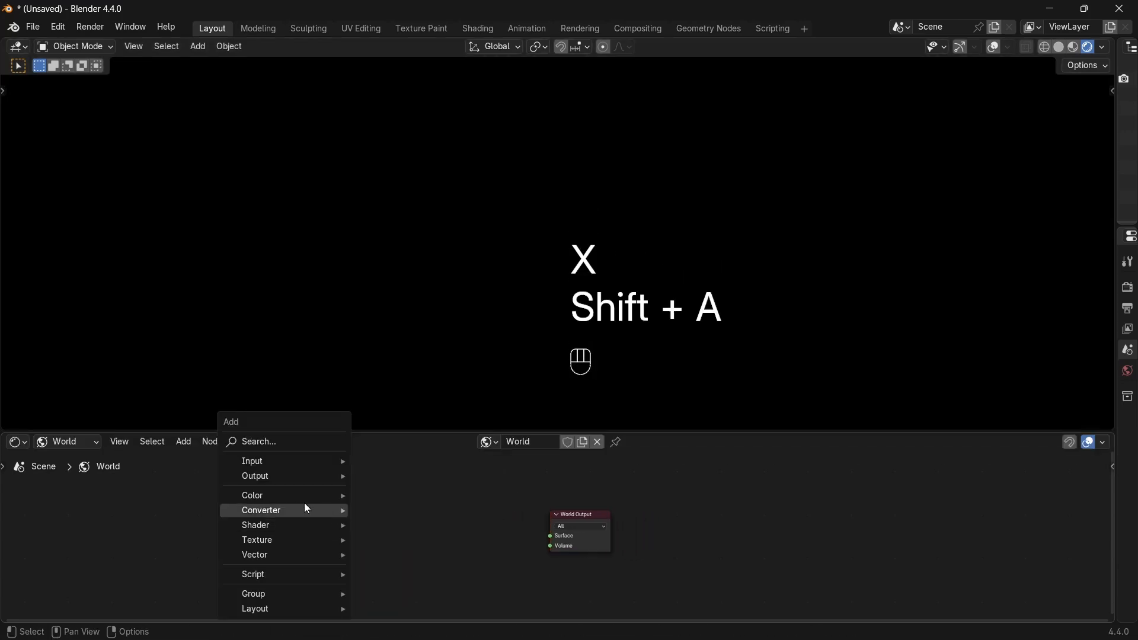
mouse_move(284, 539)
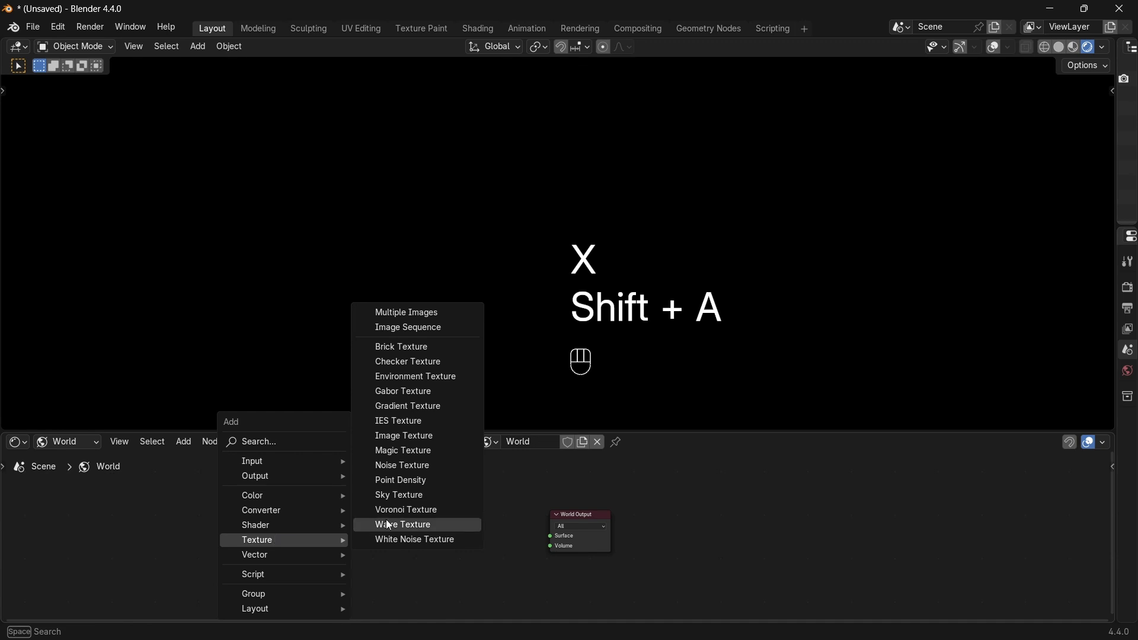
click(402, 465)
click(210, 491)
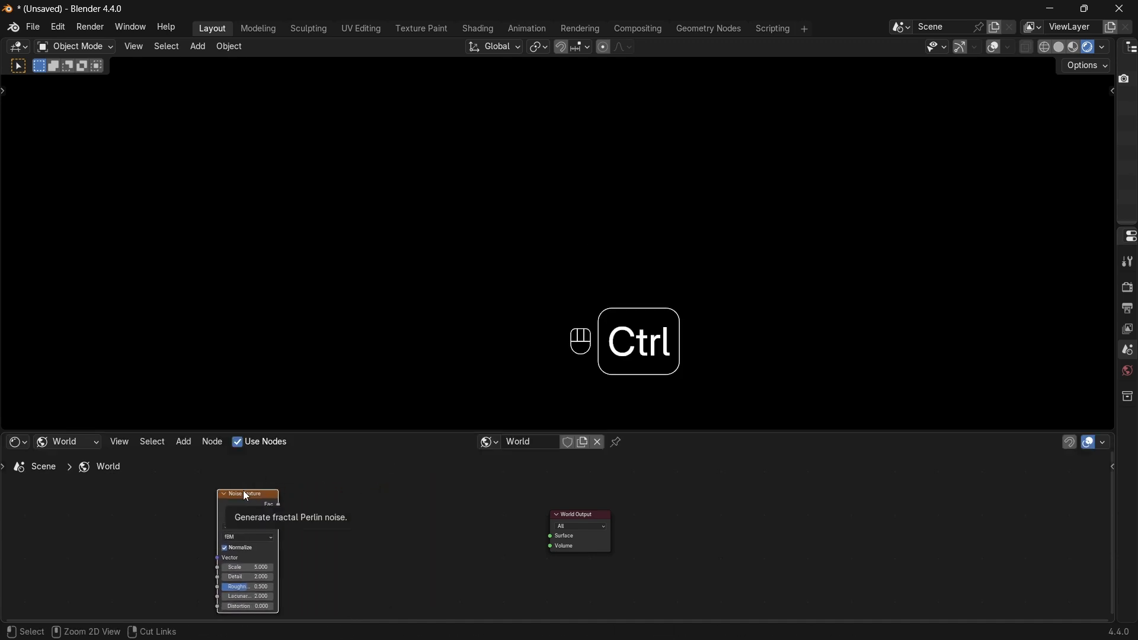
Add Texture Coordinate and Mapping nodes to the Noise Texture, feed Mapping from the Object output, and move both nodes farther from the Noise Texture.
key(ctrl+t)
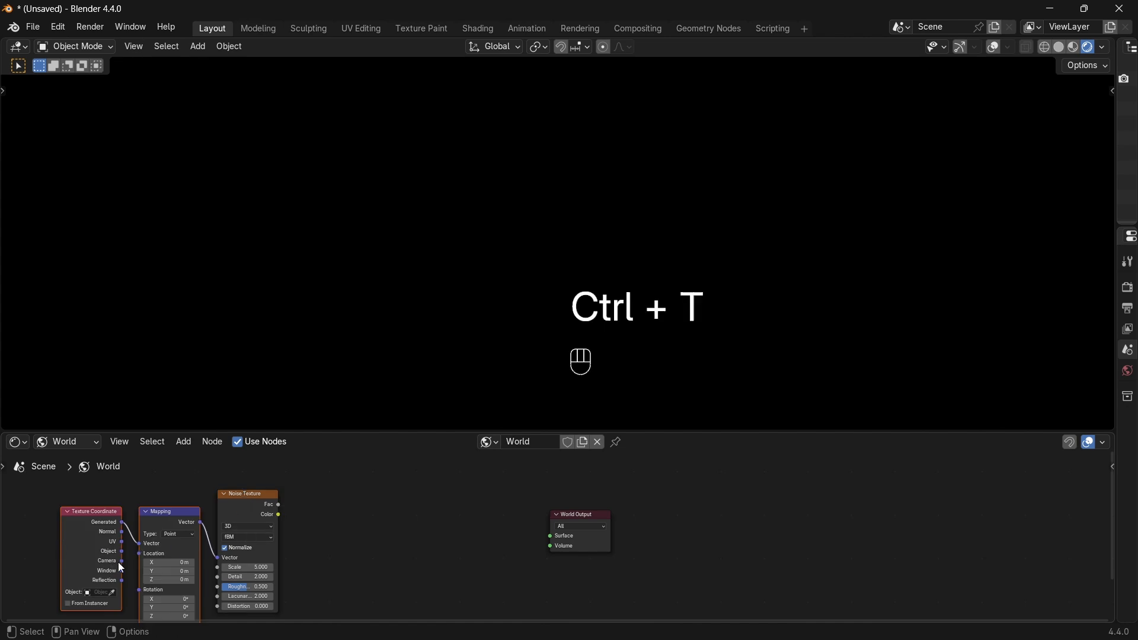
drag(121, 552, 148, 542)
drag(10, 525, 190, 591)
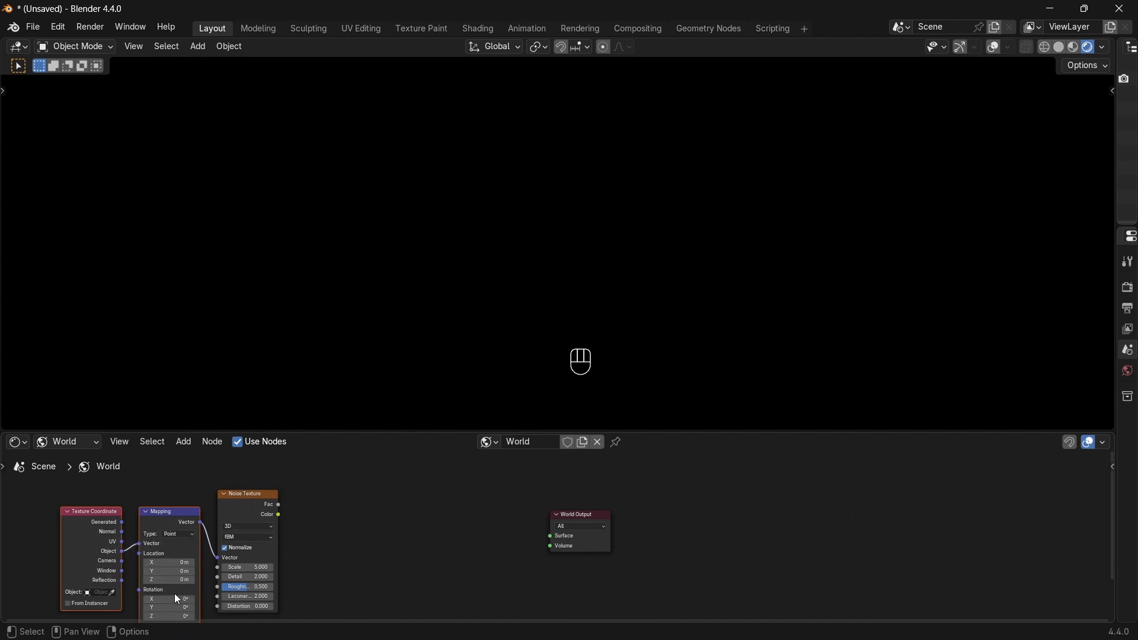
key(g)
click(164, 539)
middle_drag(233, 544, 269, 541)
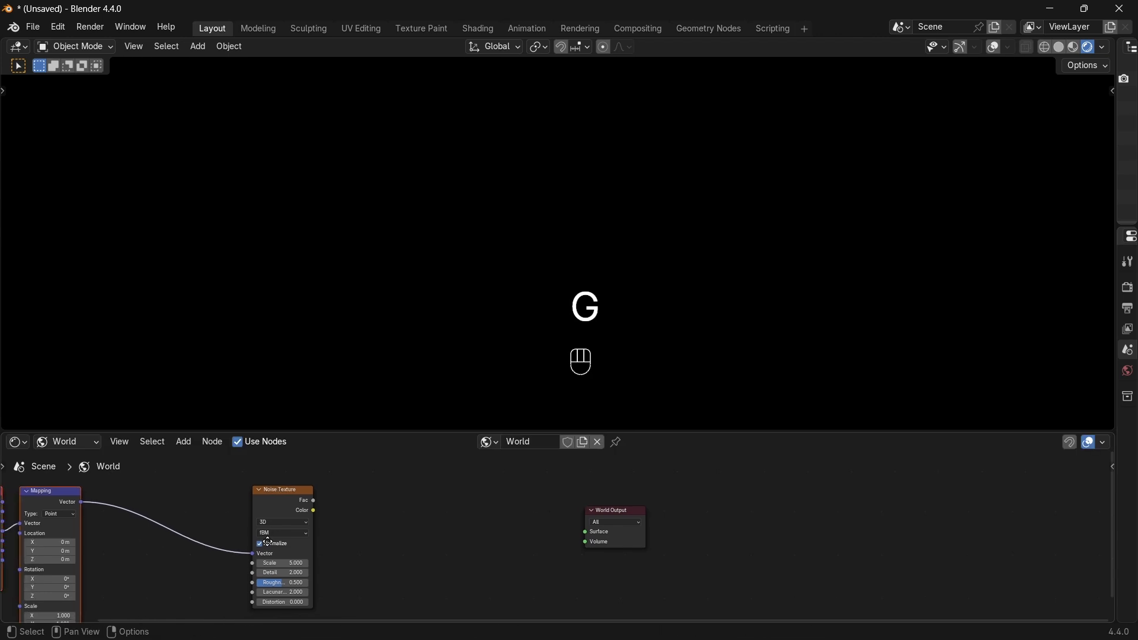
Preview the Noise Texture's Fac output through the World Output's Surface and set the noise Scale to 800.
ctrl+shift+click(294, 501)
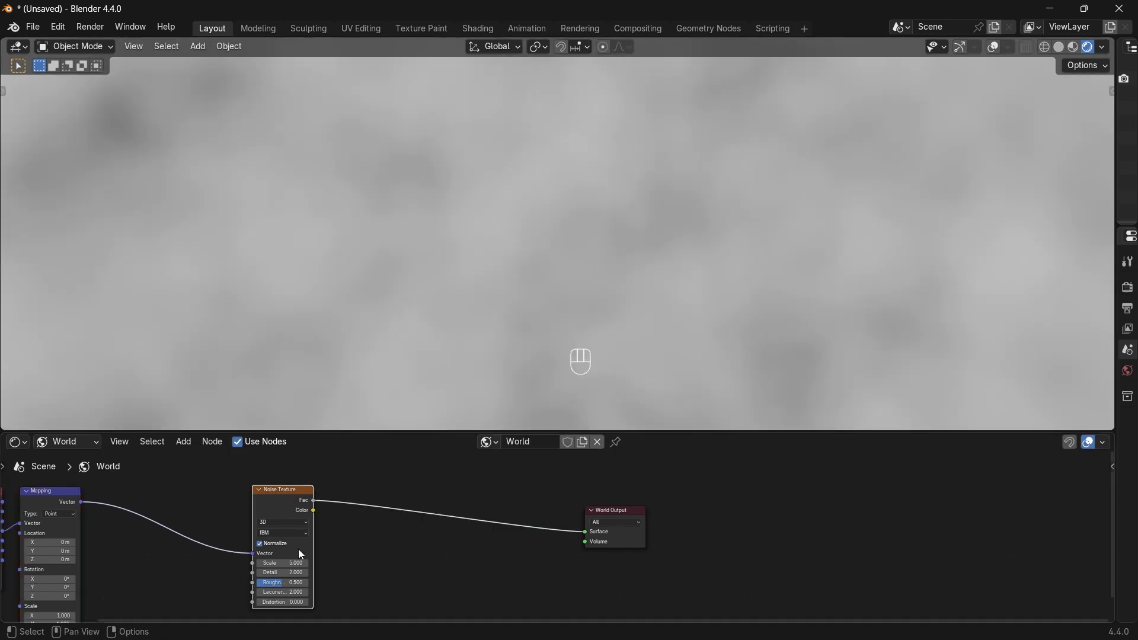
drag(284, 563, 741, 564)
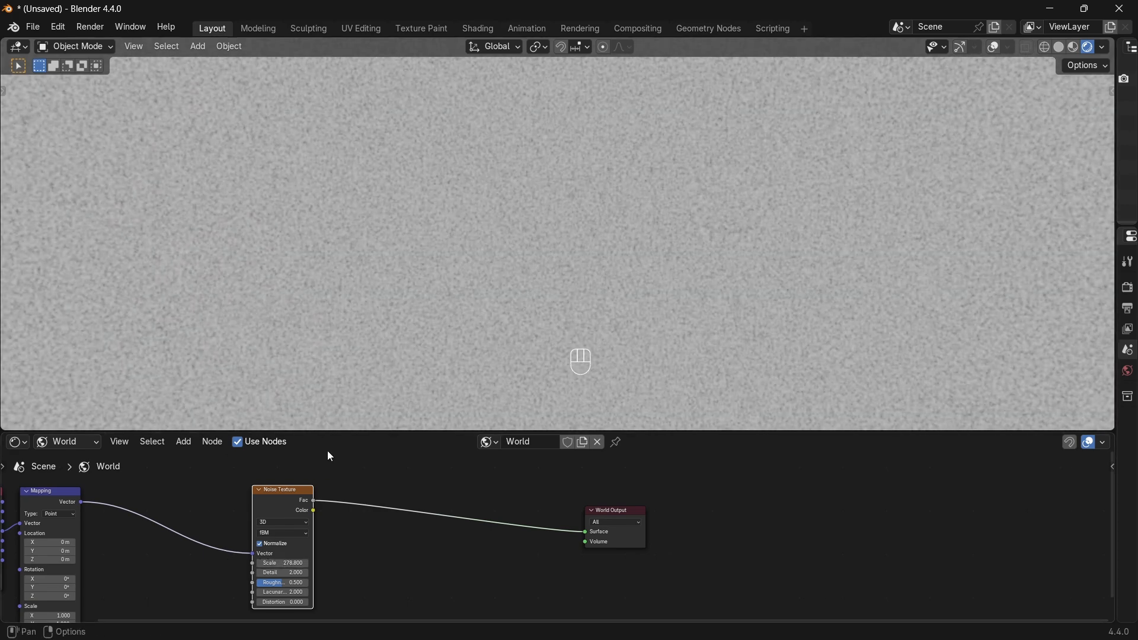
middle_drag(386, 510, 419, 468)
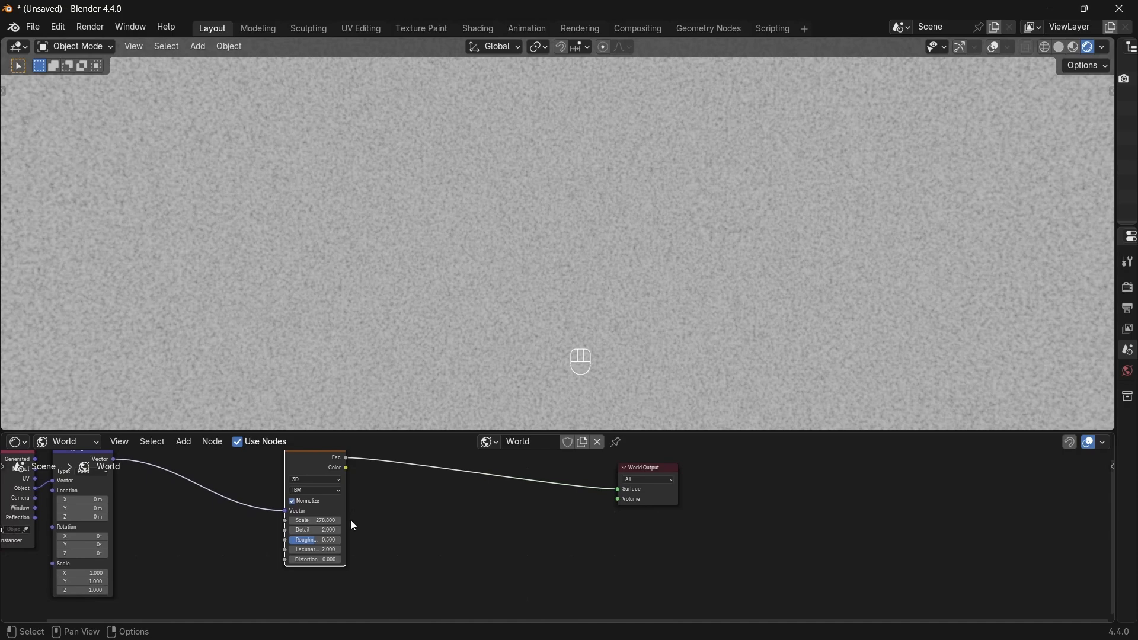
click(302, 519)
text(8)
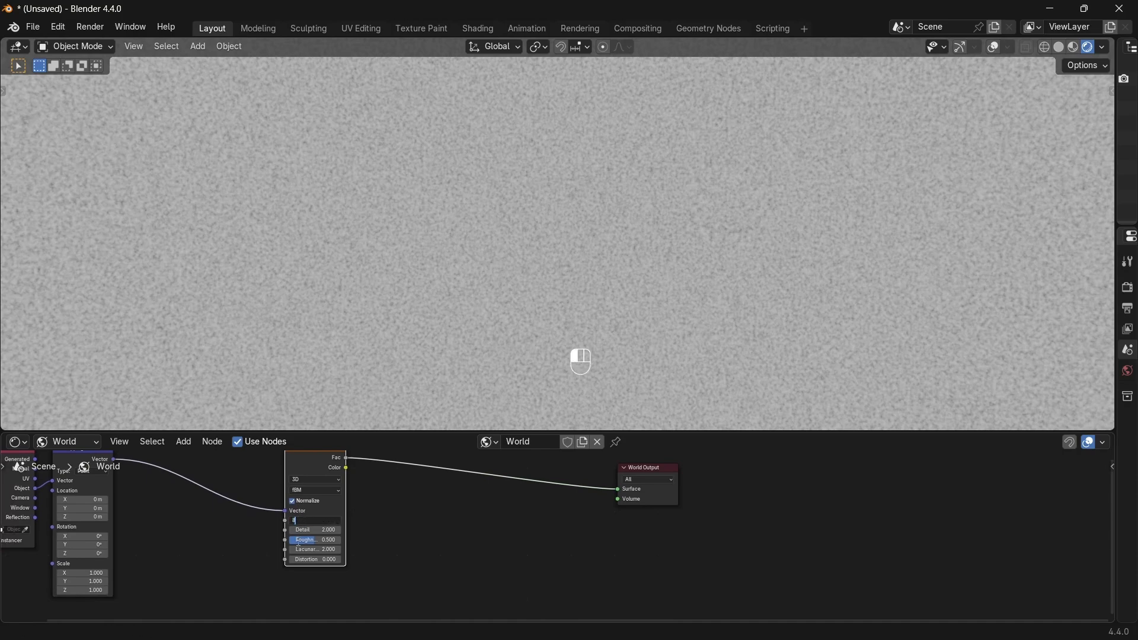
text(000)
click(298, 543)
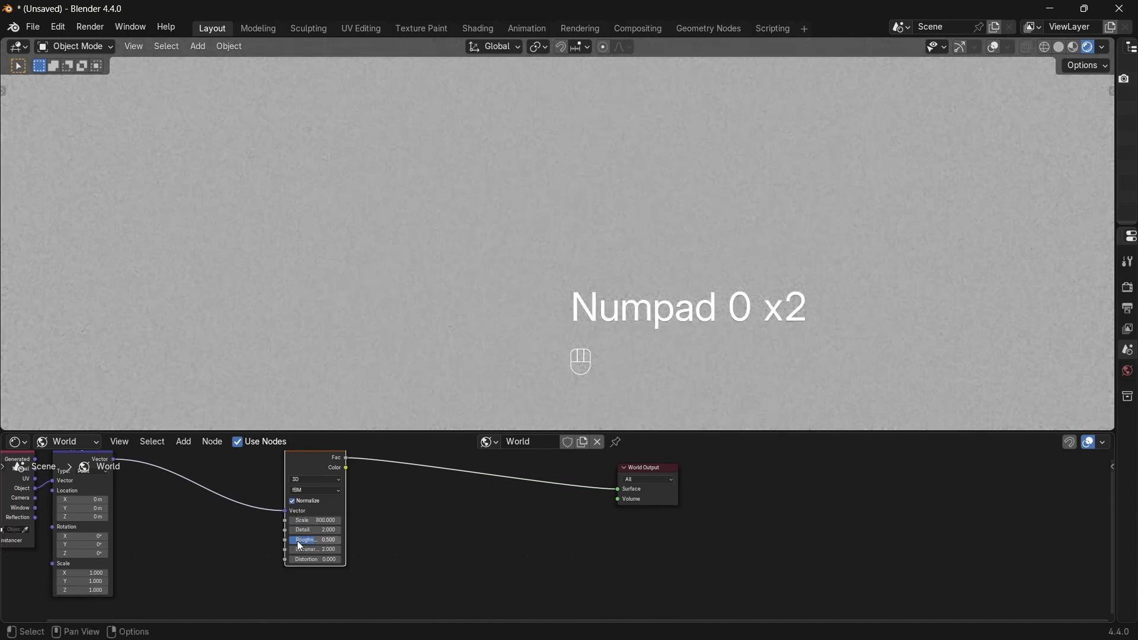
Insert a Color Ramp node on the link between the Noise Texture and the World Output.
middle_drag(370, 555, 392, 560)
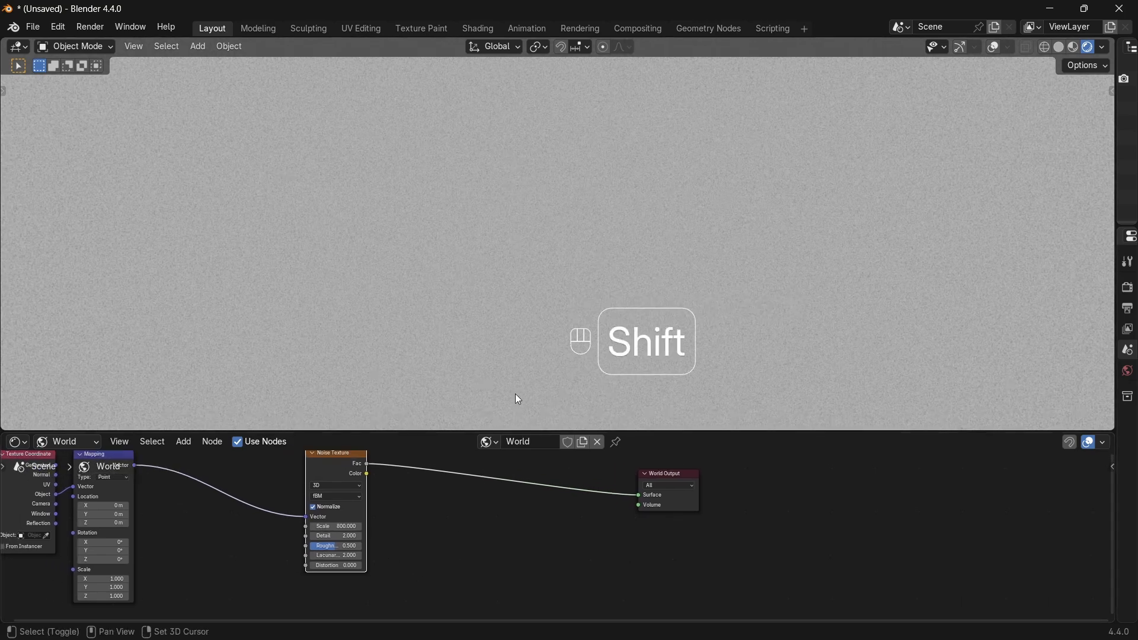
key(shift+a)
key(shift+a)
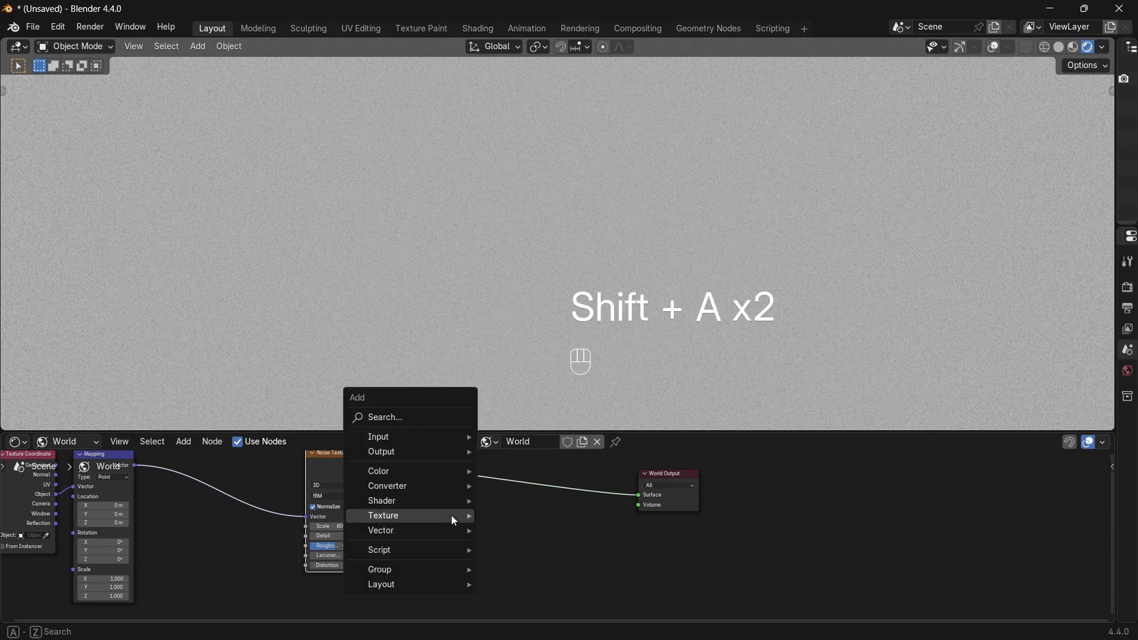
mouse_move(429, 485)
click(549, 322)
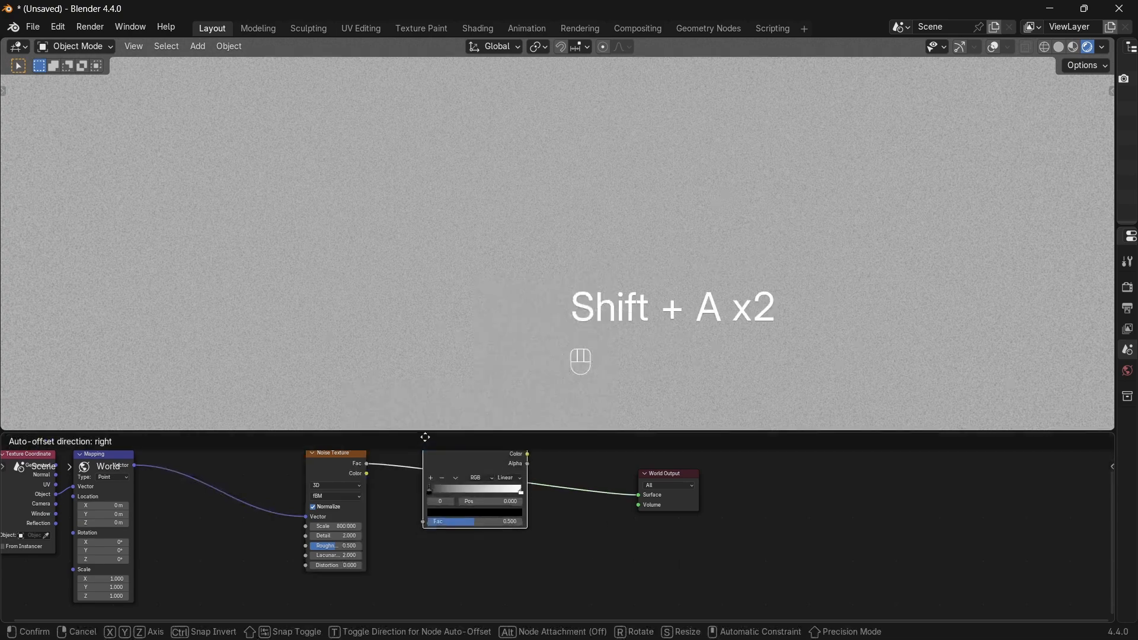
click(489, 480)
key(shift+a)
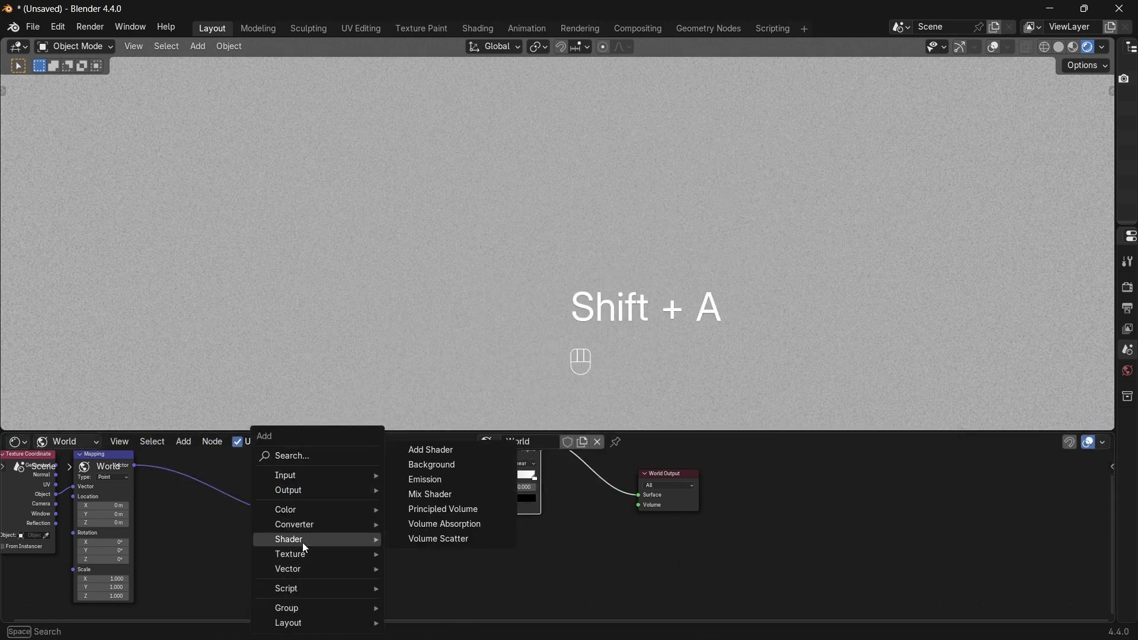
mouse_move(294, 554)
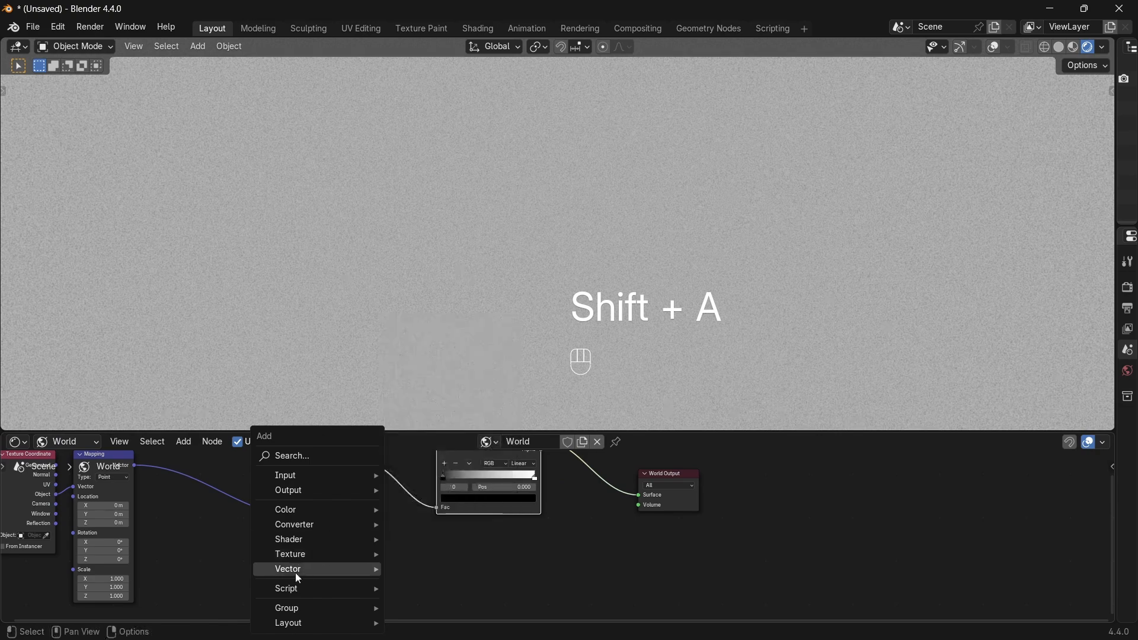
Reposition the Noise Texture and Color Ramp nodes so that they sit next to each other.
mouse_move(299, 527)
middle_drag(531, 534, 563, 604)
drag(378, 536, 344, 493)
drag(486, 524, 429, 520)
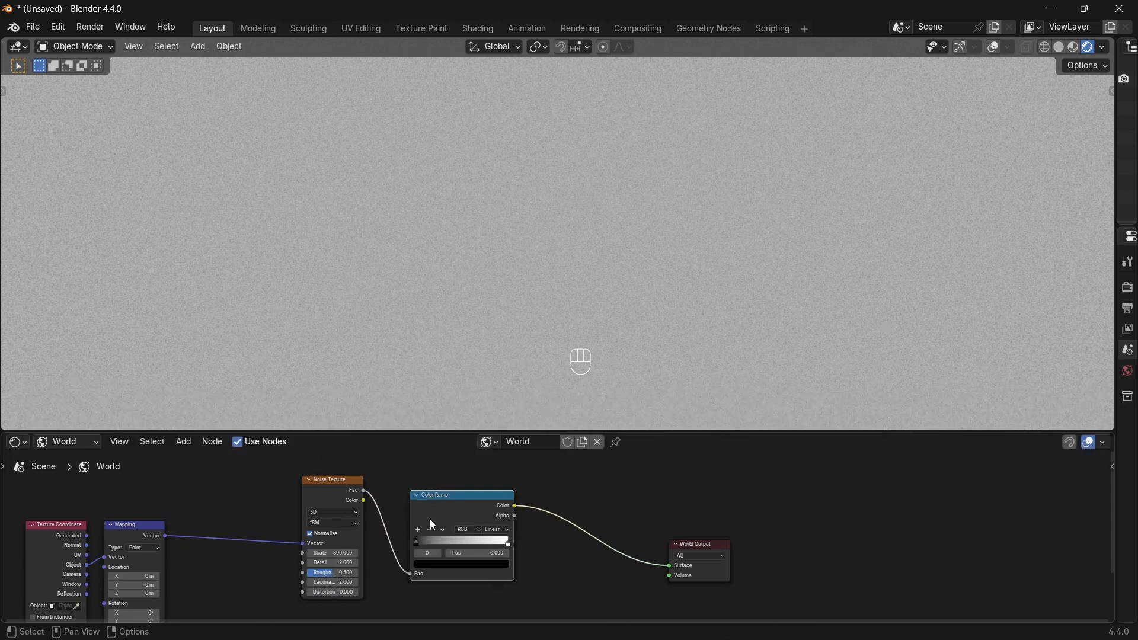
Move the Color Ramp's black stop to position 0.676 so that only small star-like specks remain.
key(shift+a)
mouse_move(397, 523)
scroll(614, 566, up, 4)
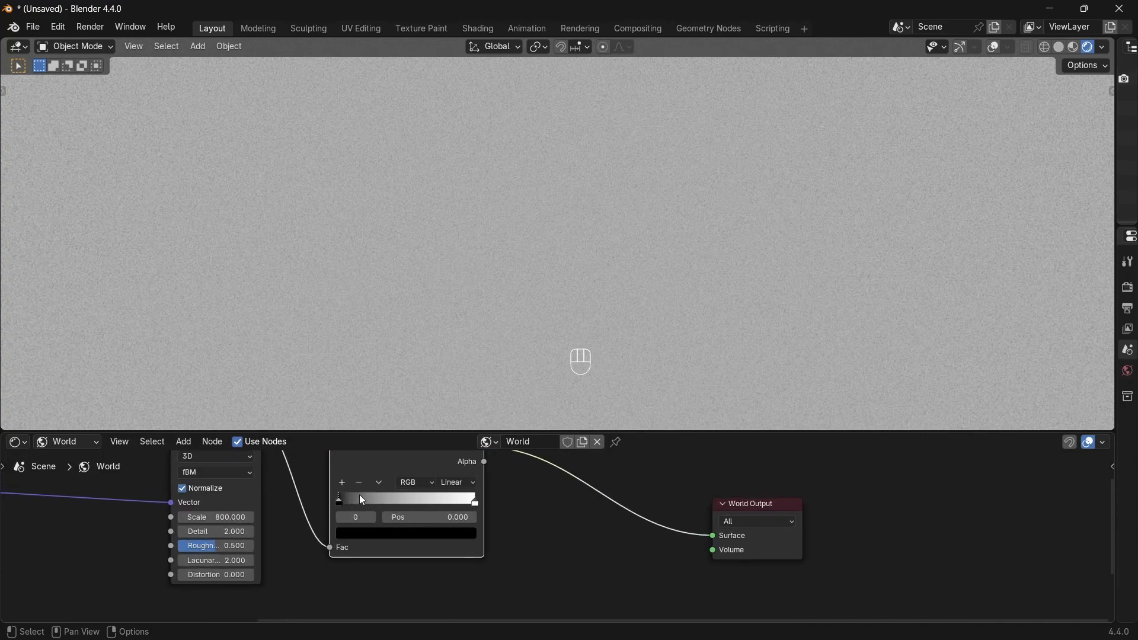
drag(339, 503, 433, 503)
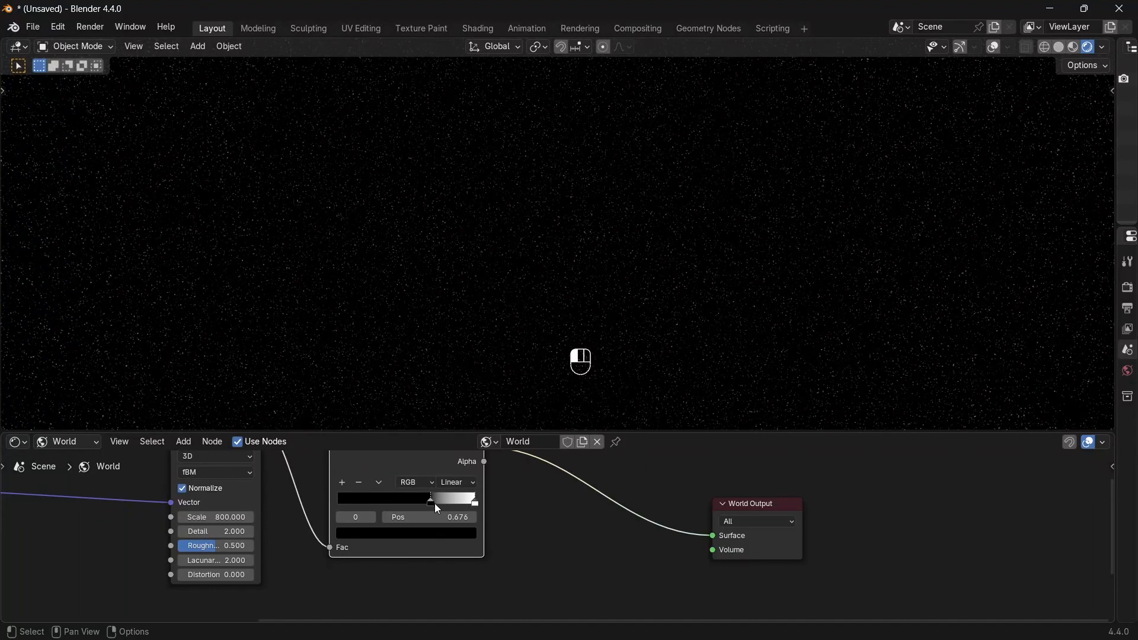
middle_drag(679, 237, 696, 240)
Move the Noise Texture and Color Ramp pair up and away from the World Output, and place a duplicate of the pair below it.
scroll(349, 514, down, 4)
drag(295, 502, 514, 556)
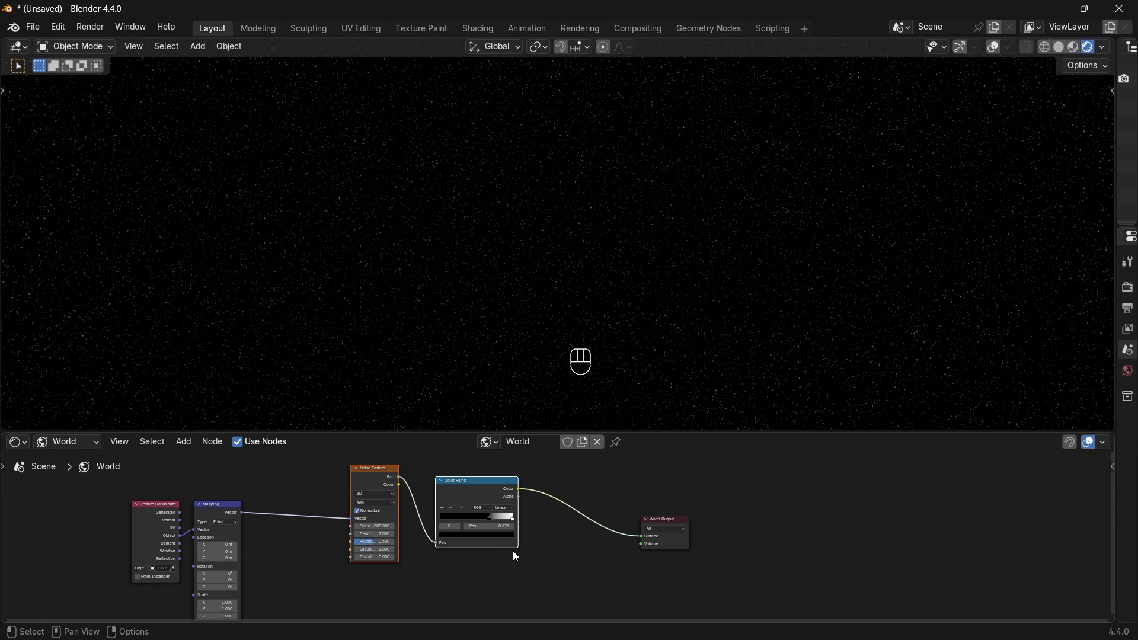
key(g)
click(451, 512)
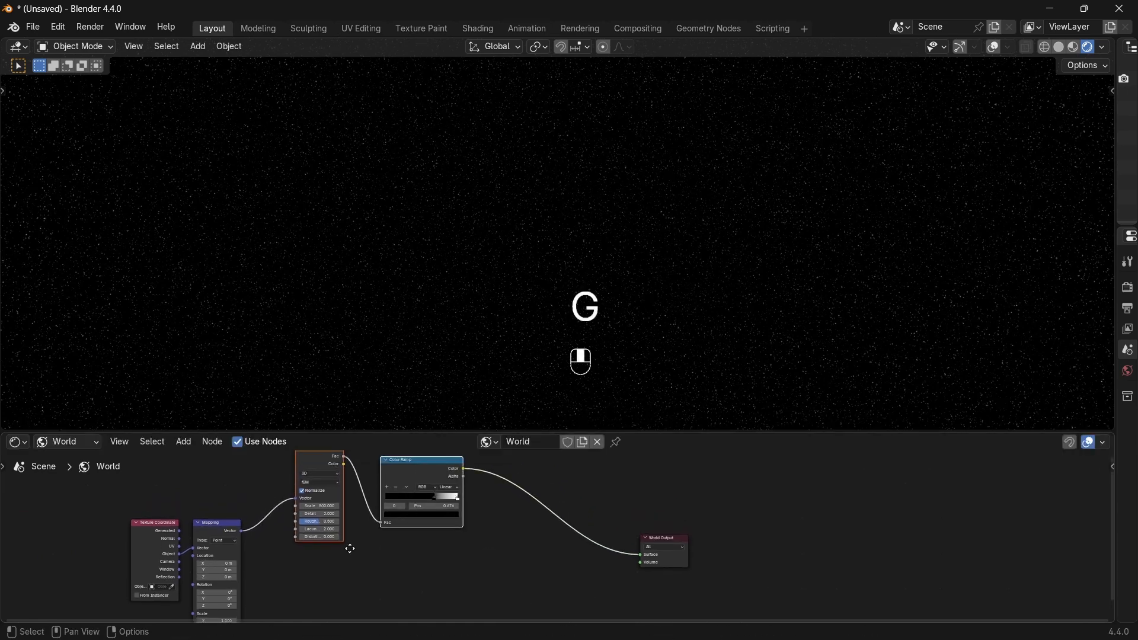
middle_drag(350, 549, 372, 552)
key(shift+d)
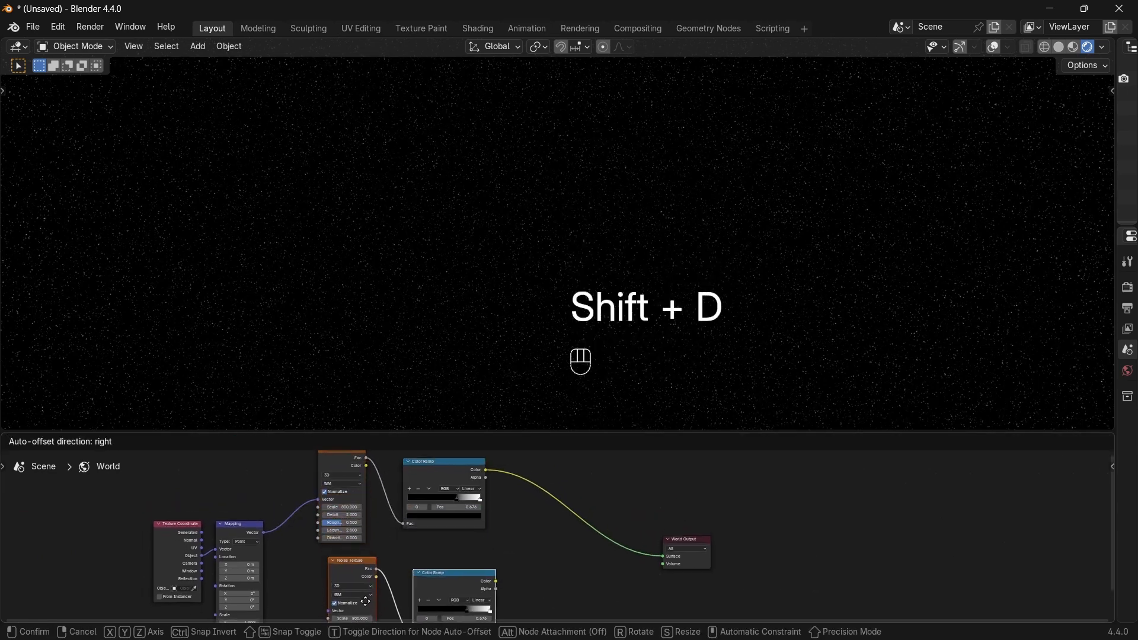
click(354, 545)
Move the Texture Coordinate and Mapping nodes farther from the noise nodes and connect Mapping's Vector output to the duplicated Noise Texture.
drag(165, 525, 312, 565)
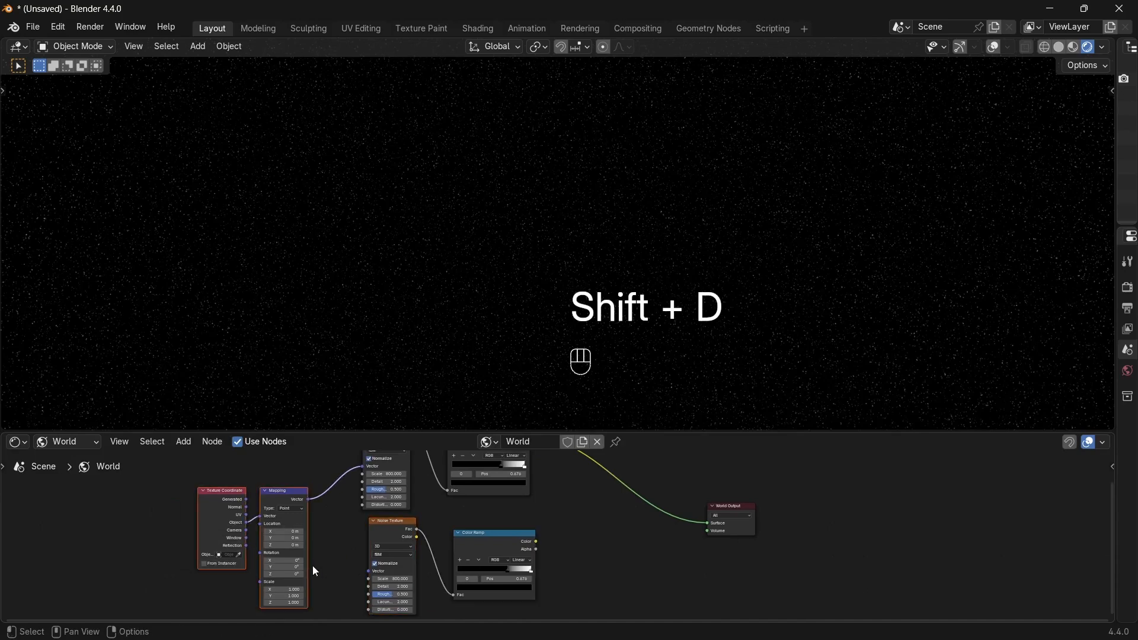
key(g)
click(146, 497)
click(146, 495)
mouse_move(211, 537)
middle_down()
mouse_move(226, 558)
mouse_move(188, 511)
mouse_move(230, 543)
middle_up()
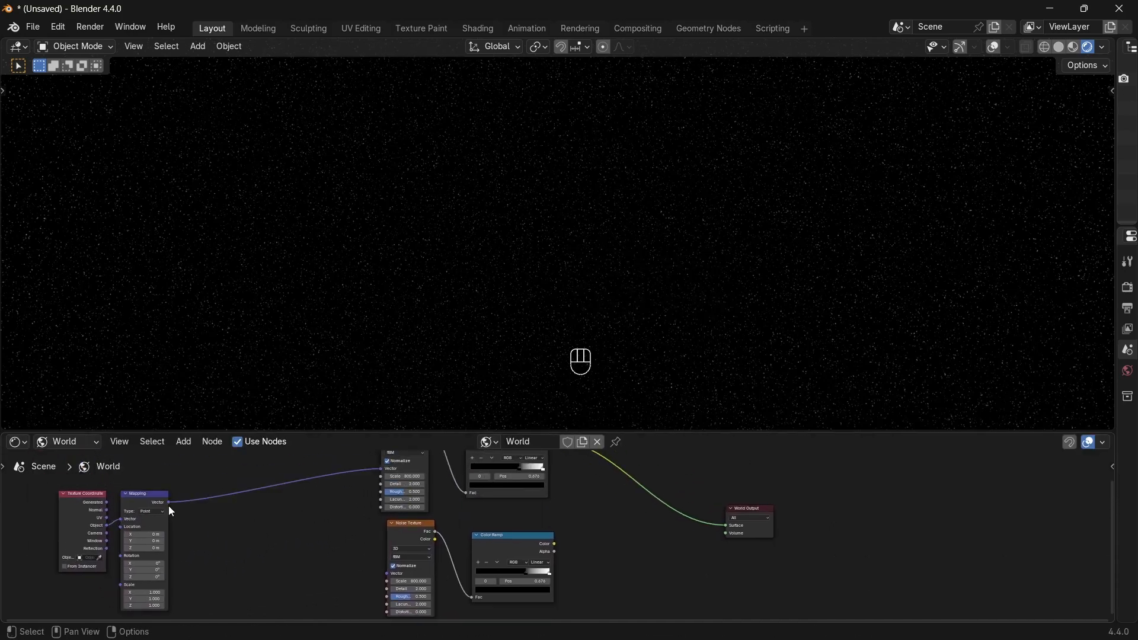
drag(169, 502, 387, 574)
Select the duplicated Noise Texture node and reset its dimensions to the default 1D.
middle_drag(627, 524, 486, 457)
scroll(487, 462, up, 4)
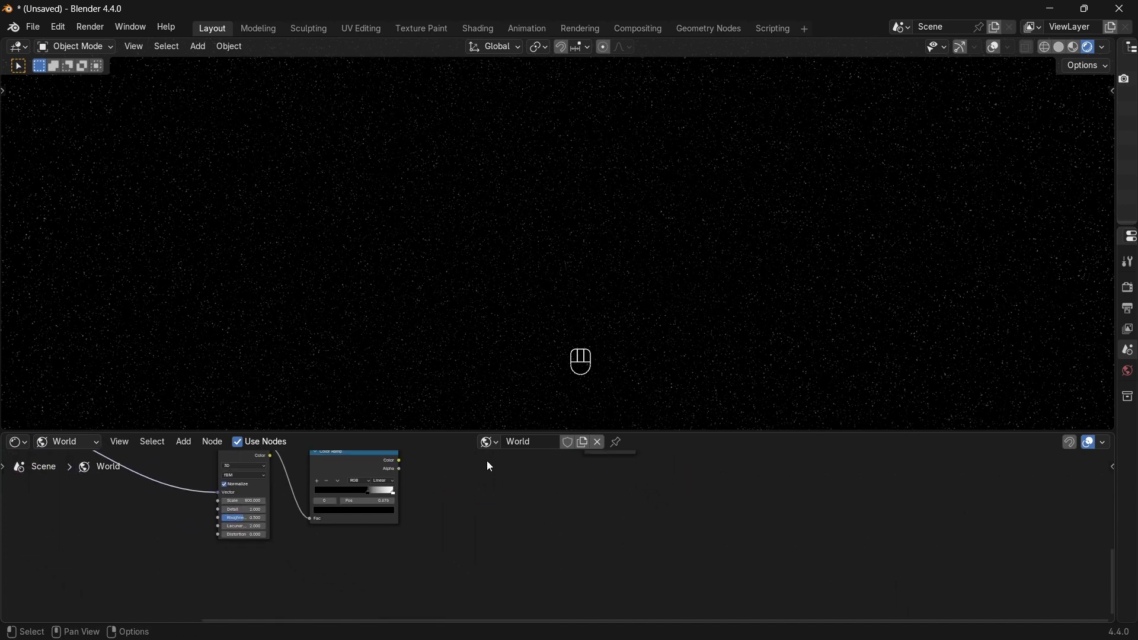
middle_drag(511, 532, 596, 574)
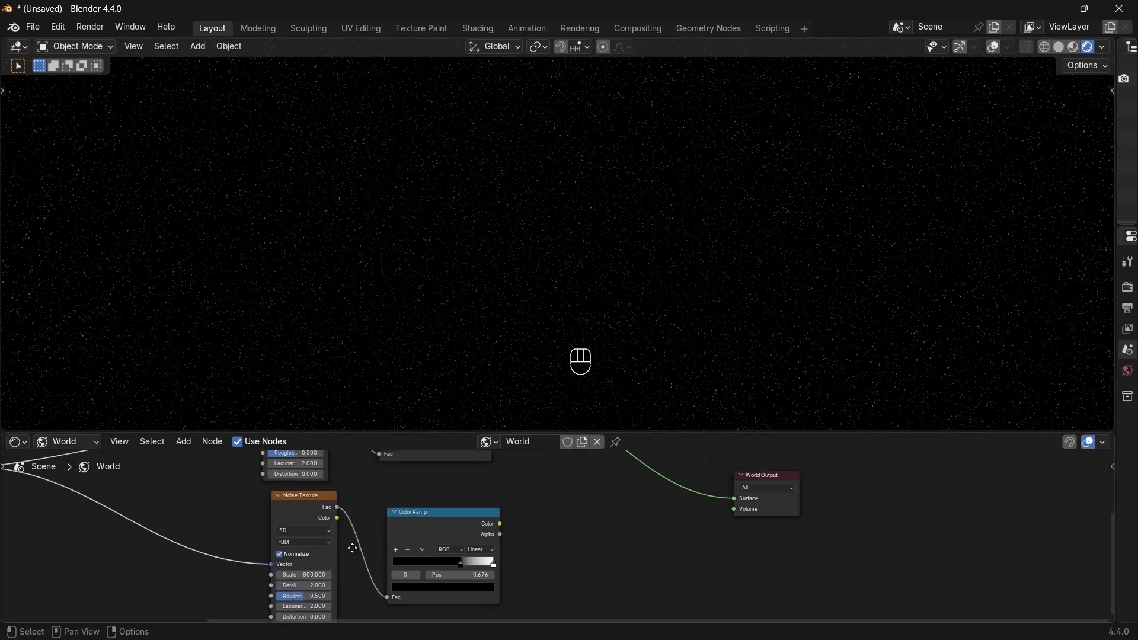
middle_drag(356, 544, 443, 530)
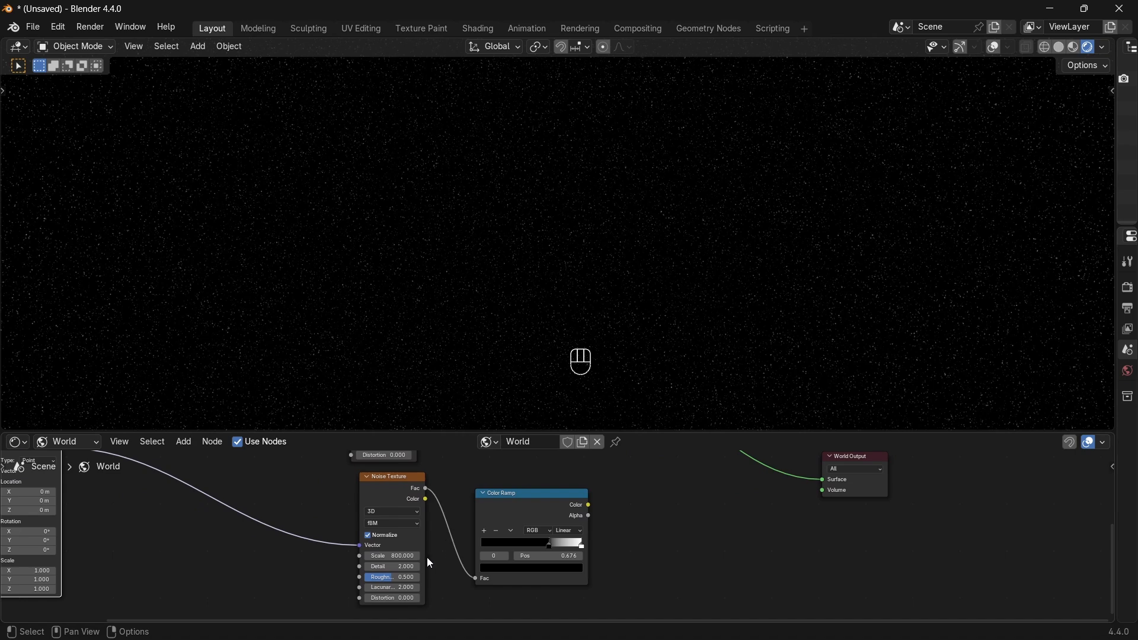
click(394, 479)
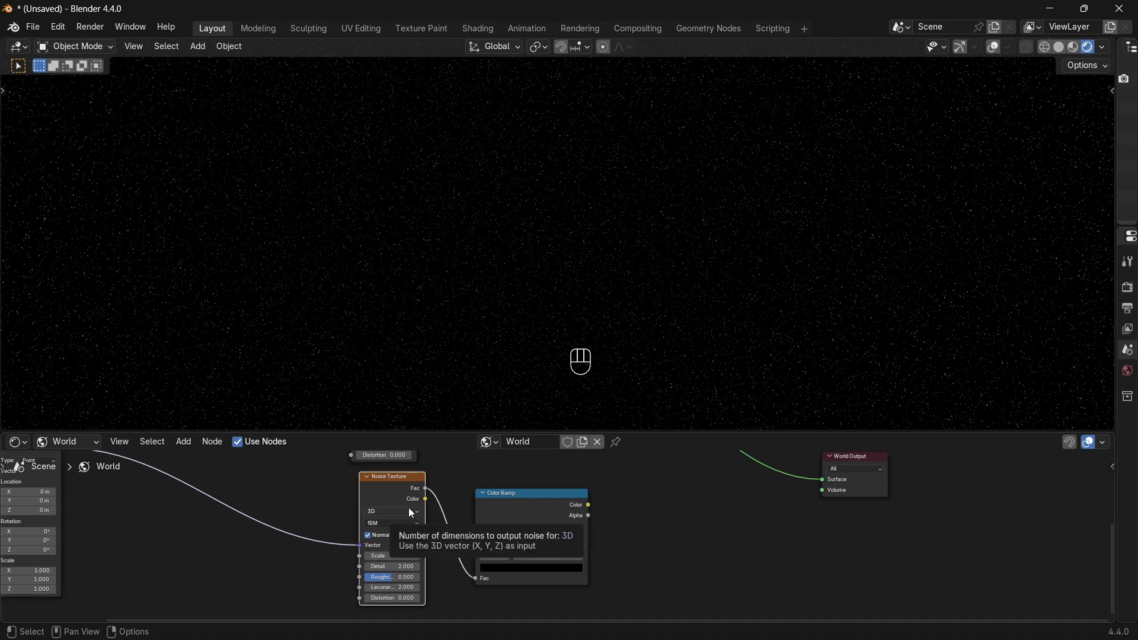
key(BackSpace)
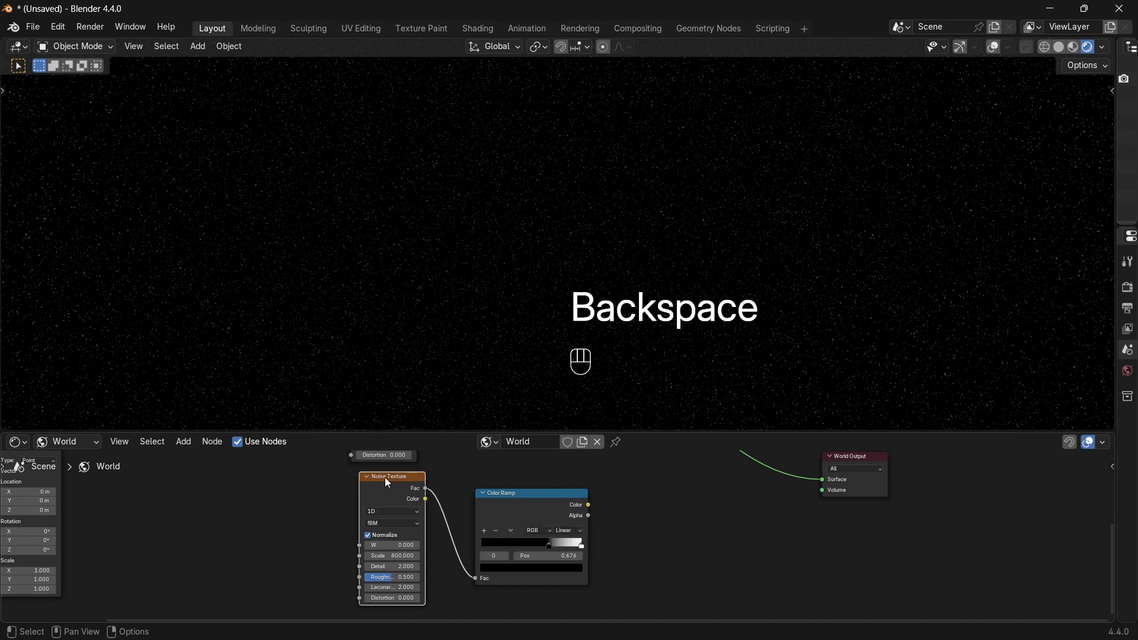
Reset the duplicated Noise Texture and Color Ramp to their defaults and preview that Color Ramp through the World Output.
key(BackSpace)
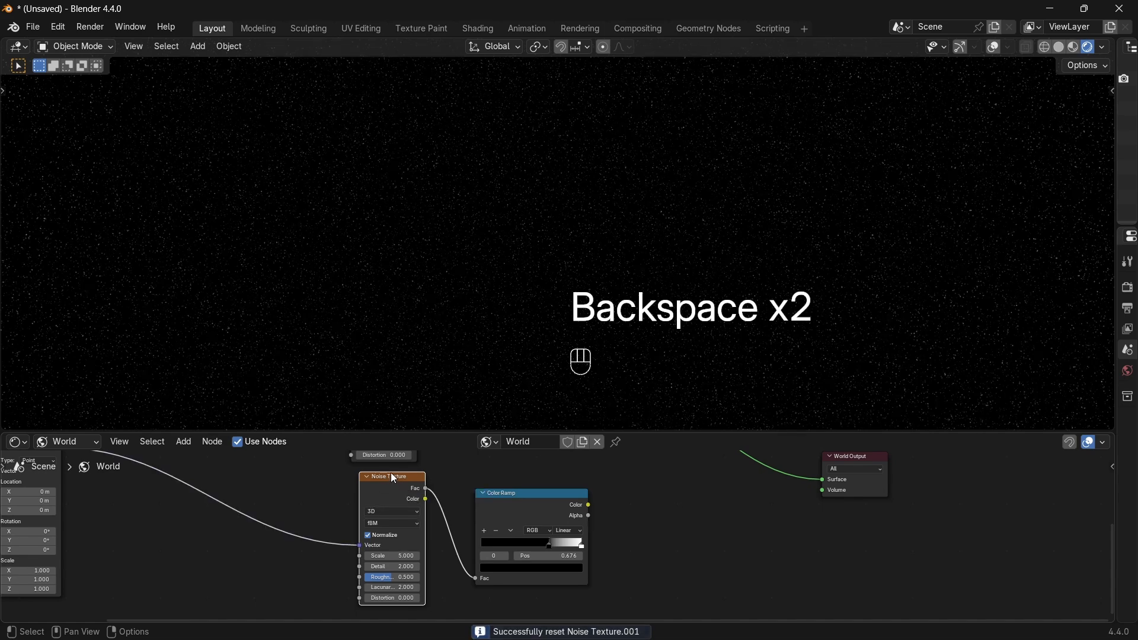
click(549, 509)
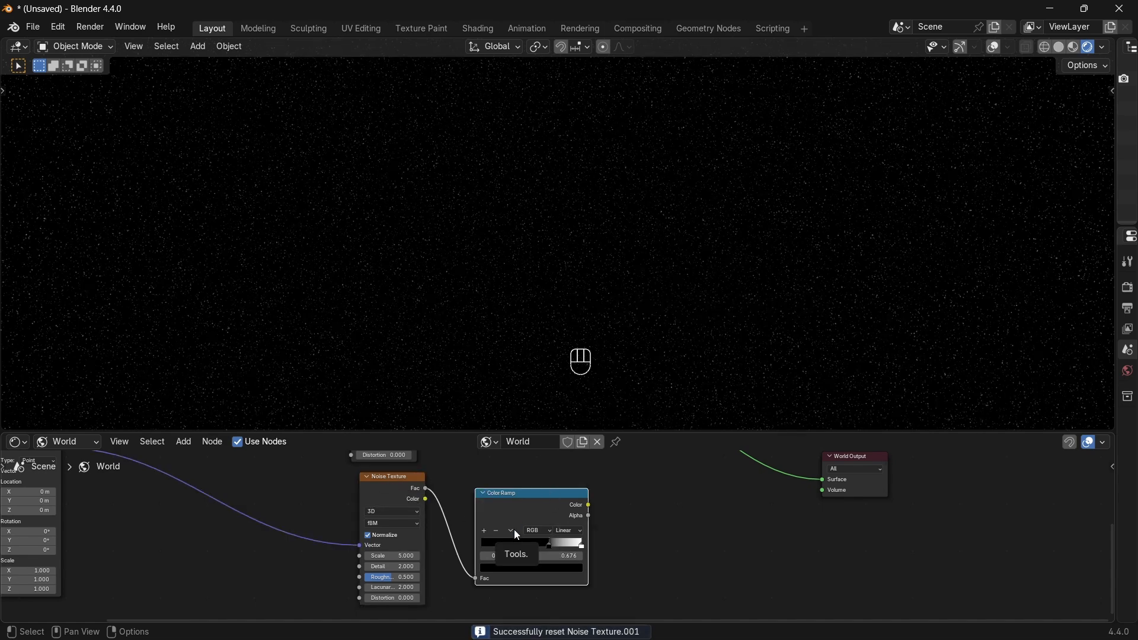
key(BackSpace)
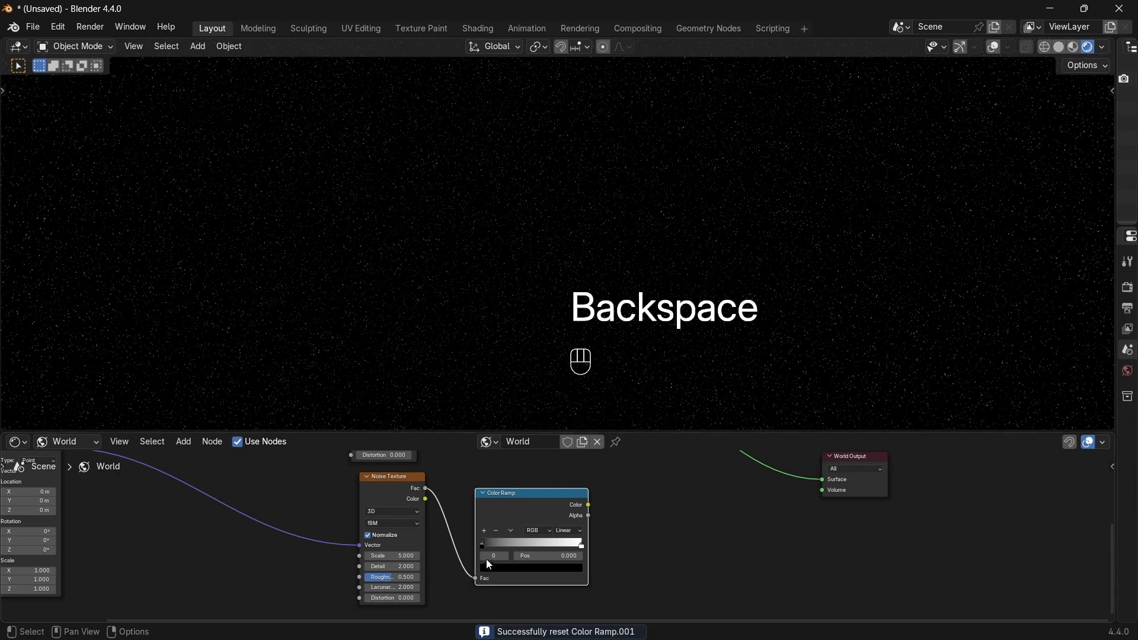
ctrl+shift+click(547, 491)
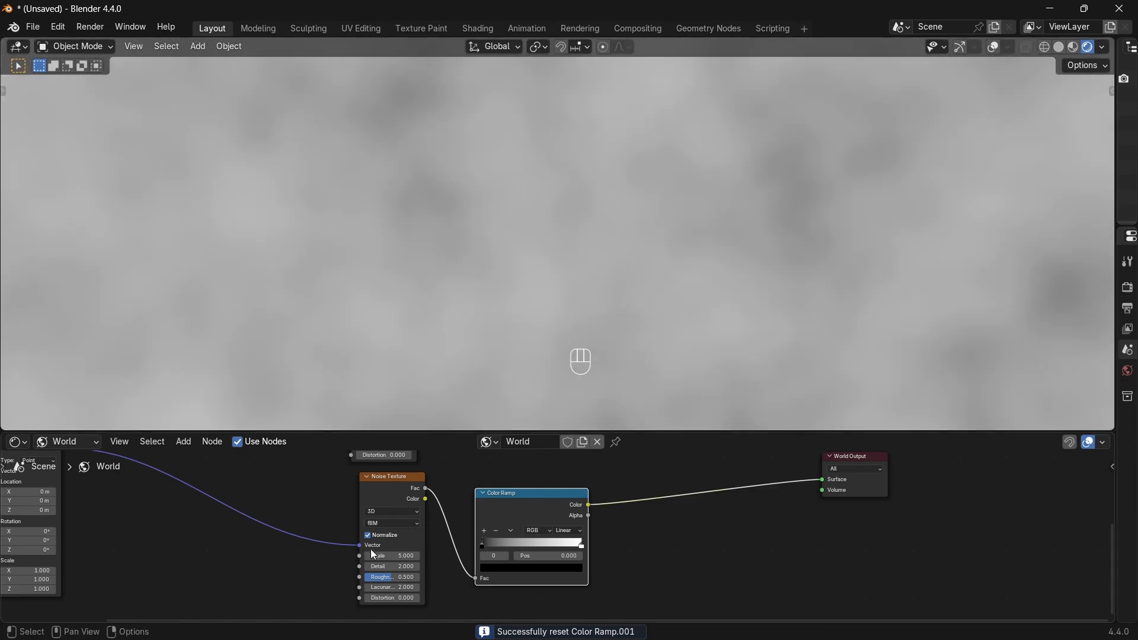
Set the duplicated Noise Texture's Scale to 3.730 and move its Color Ramp's black stop to position 0.502.
middle_drag(371, 549, 377, 538)
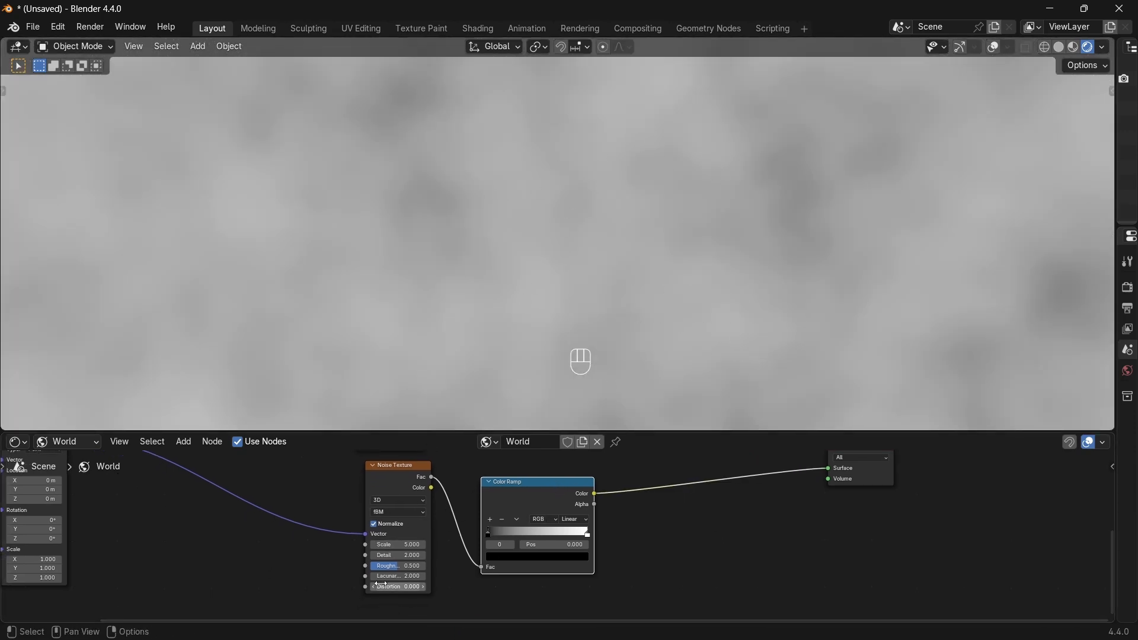
middle_drag(387, 586, 358, 572)
scroll(358, 569, up, 1)
mouse_move(368, 528)
mouse_down()
mouse_move(381, 528)
mouse_move(347, 527)
mouse_up()
drag(466, 514, 521, 525)
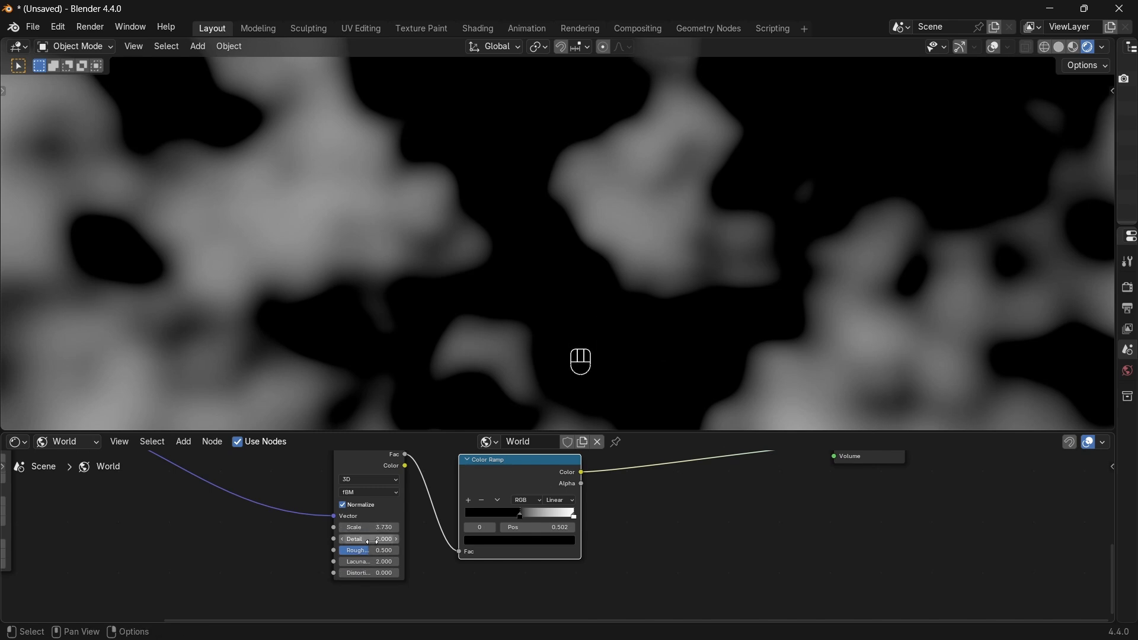
Raise the previewed Noise Texture's Detail to 4.400 and Roughness to 0.653 for more broken-up clouds.
drag(369, 539, 417, 539)
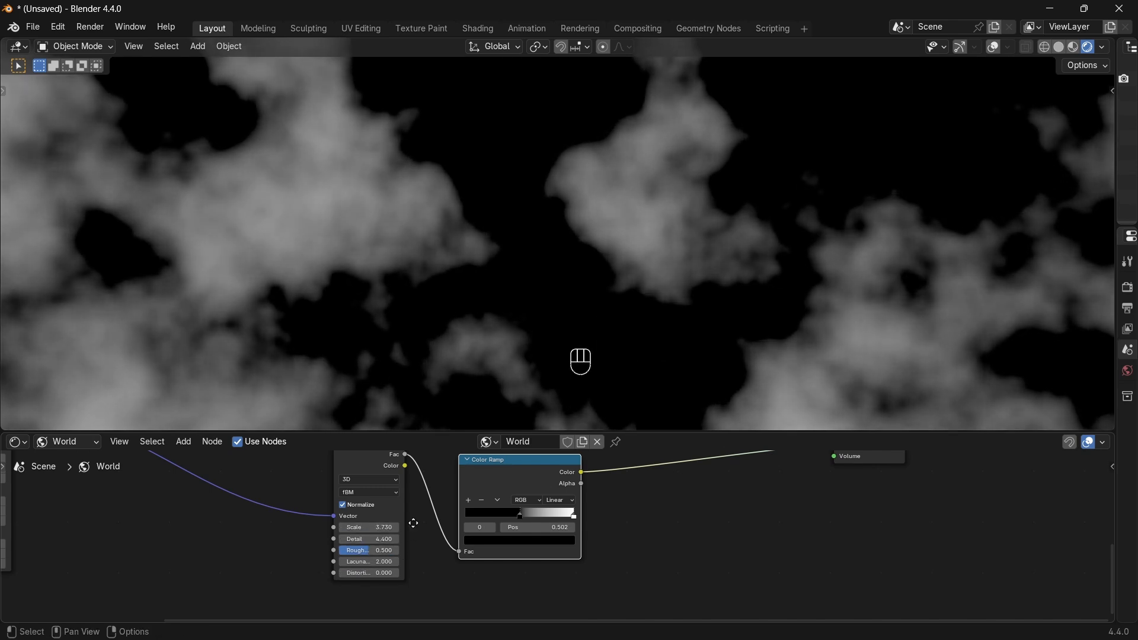
scroll(414, 524, up, 2)
drag(325, 548, 339, 549)
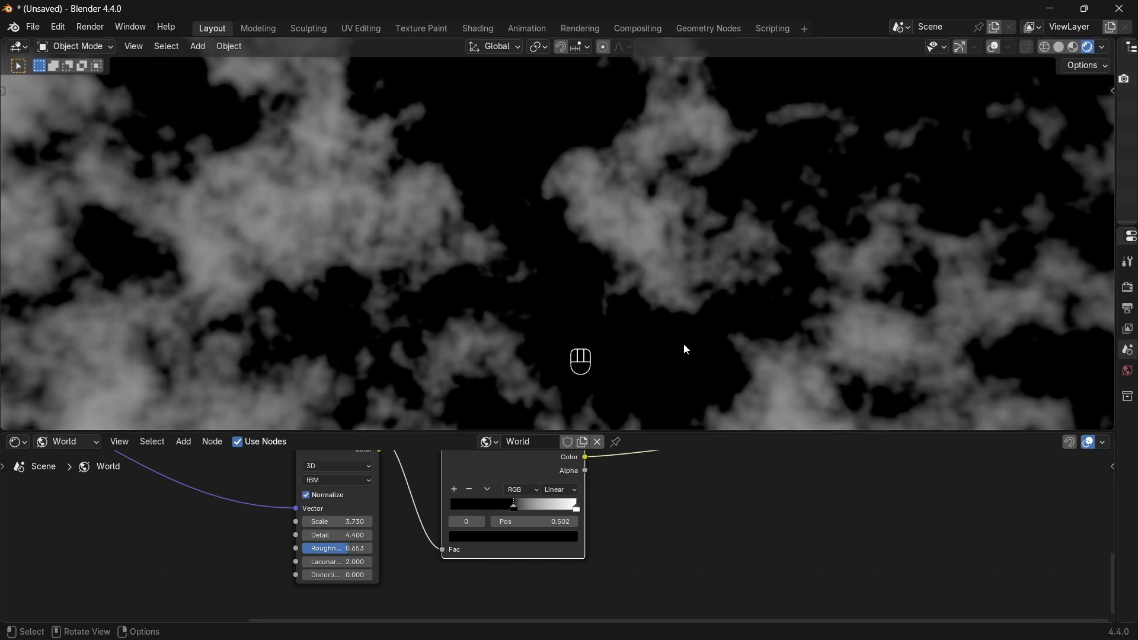
middle_drag(684, 343, 708, 366)
Move the cloud Noise Texture and Color Ramp pair aside, then place a duplicate below it fed by Mapping's Vector output.
scroll(391, 563, down, 3)
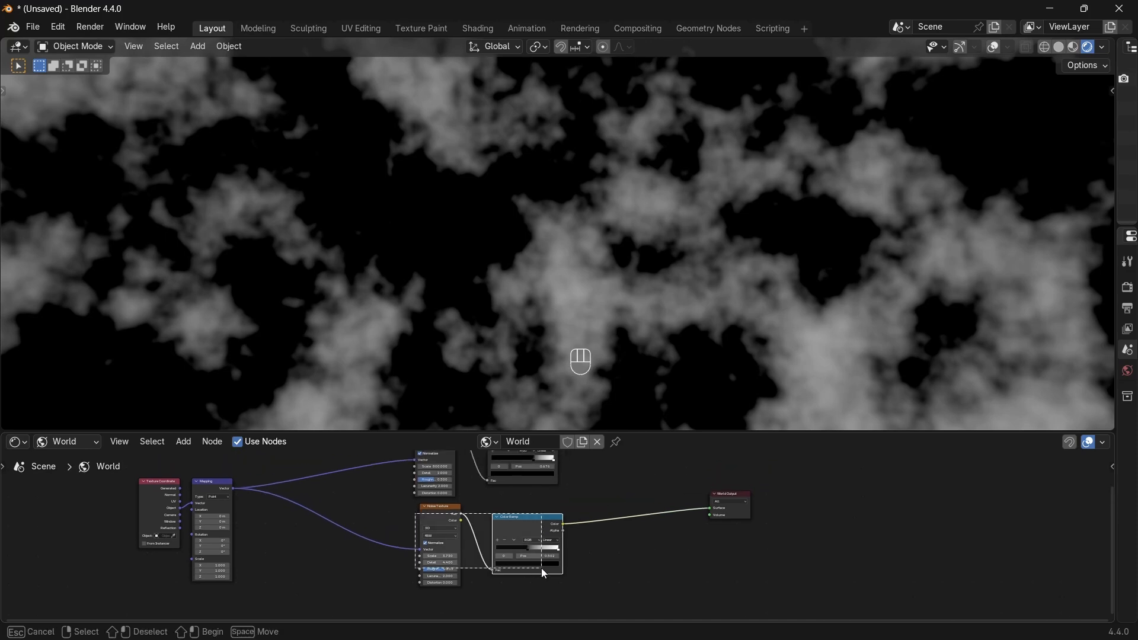
middle_drag(541, 575, 521, 556)
key(g)
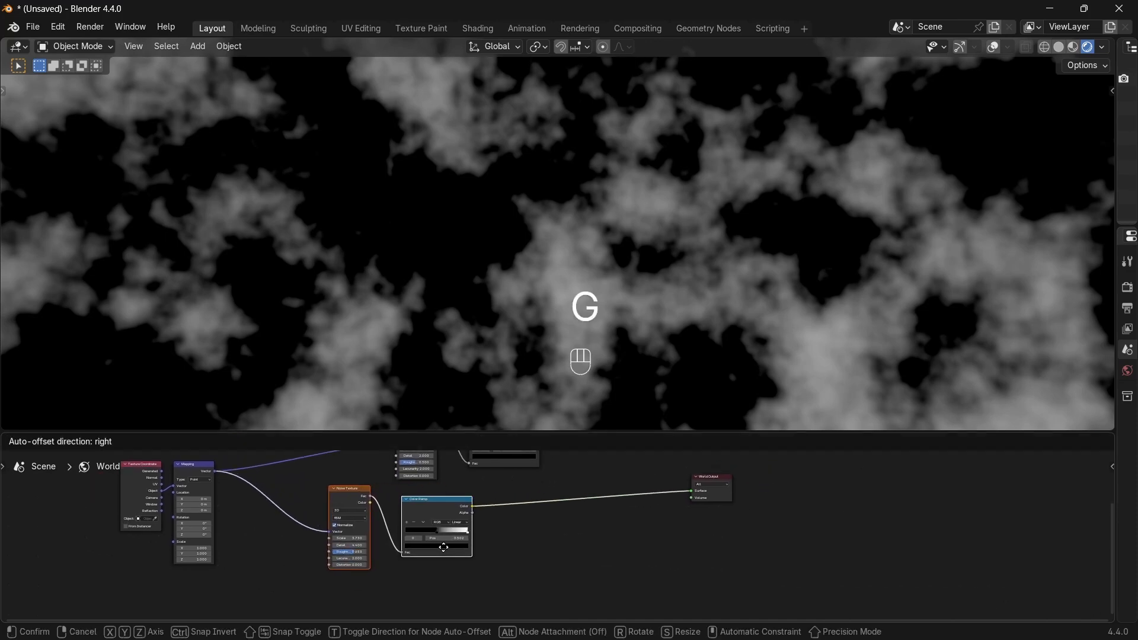
click(450, 556)
key(shift+d)
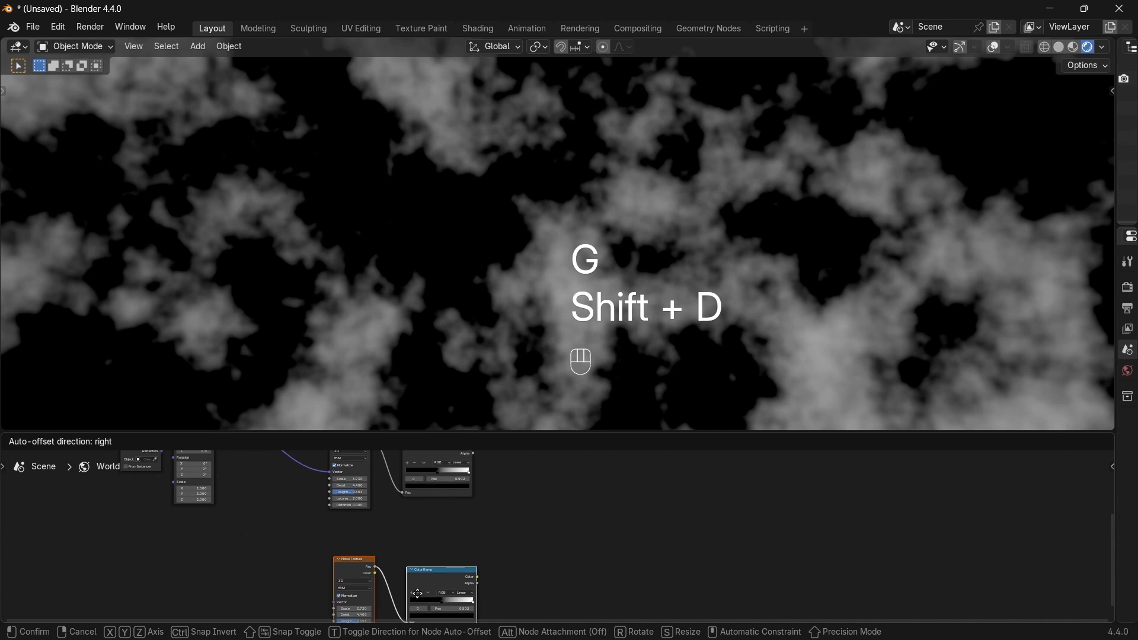
click(411, 619)
middle_drag(212, 463, 293, 470)
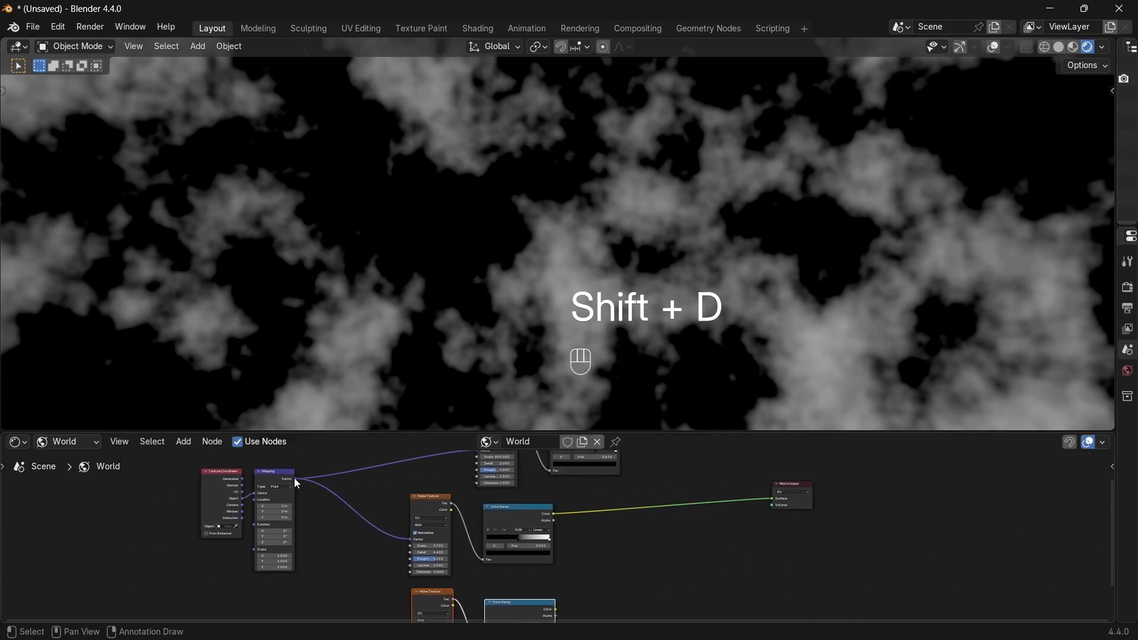
drag(295, 479, 418, 543)
Change the white stop of the upper cloud Color Ramp to dark blue, hex 0325A5FF.
middle_drag(602, 547, 530, 578)
scroll(527, 559, up, 4)
middle_drag(481, 494, 547, 559)
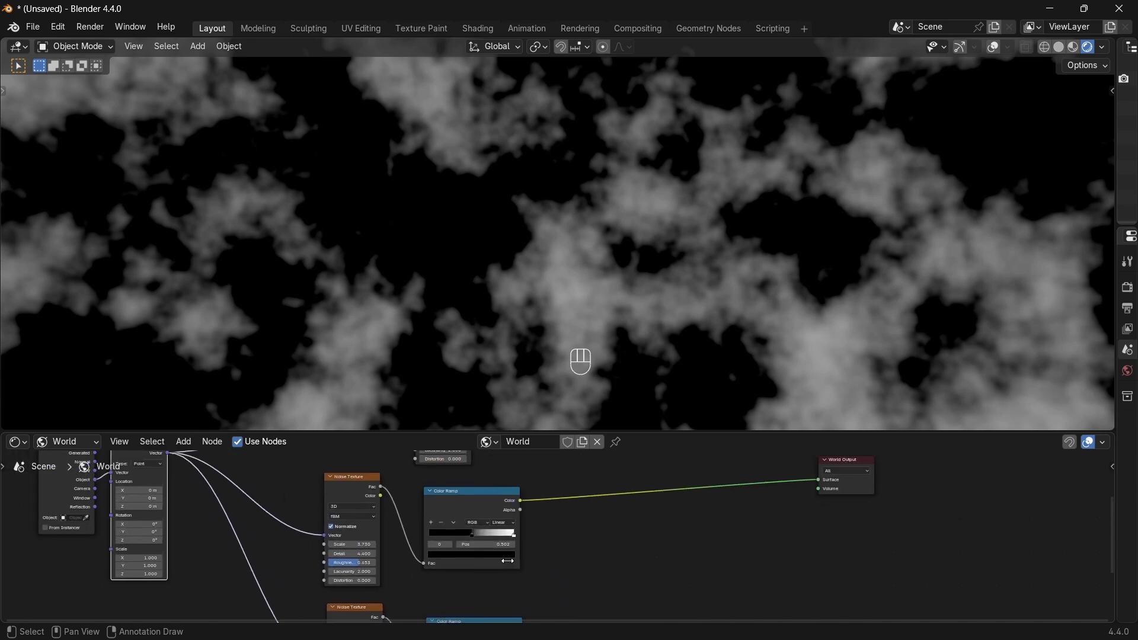
scroll(557, 533, up, 2)
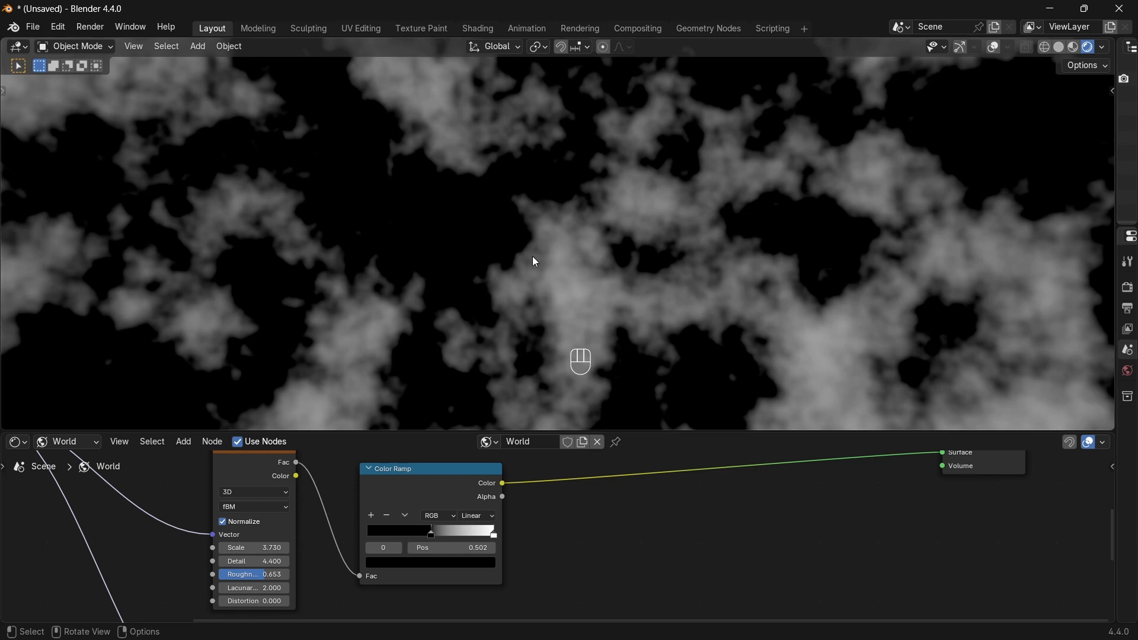
scroll(562, 536, up, 1)
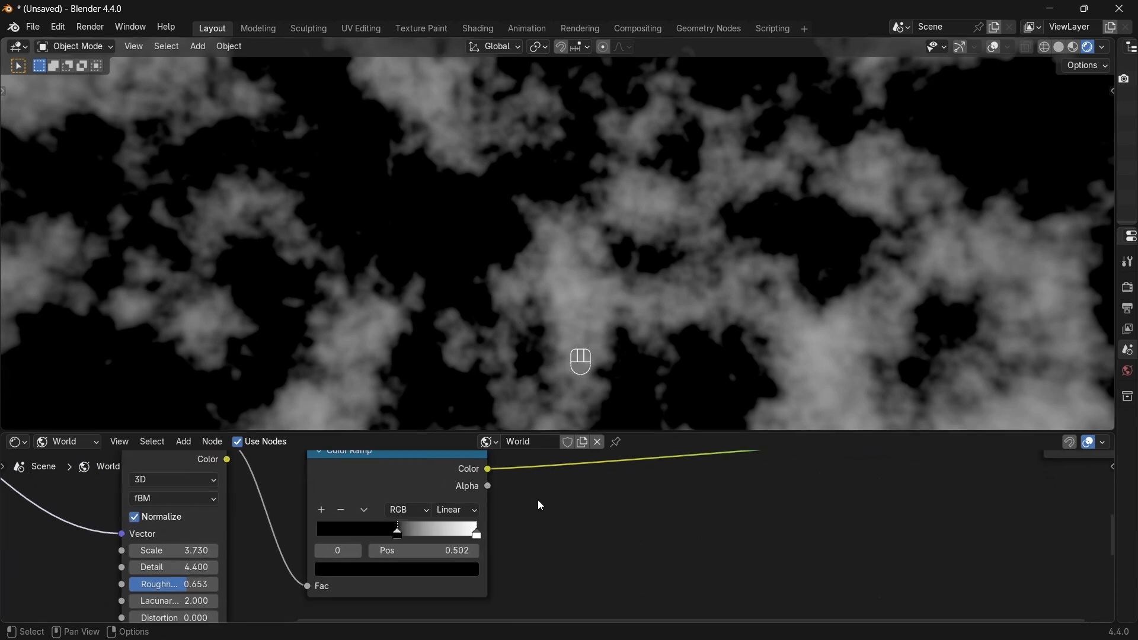
click(479, 535)
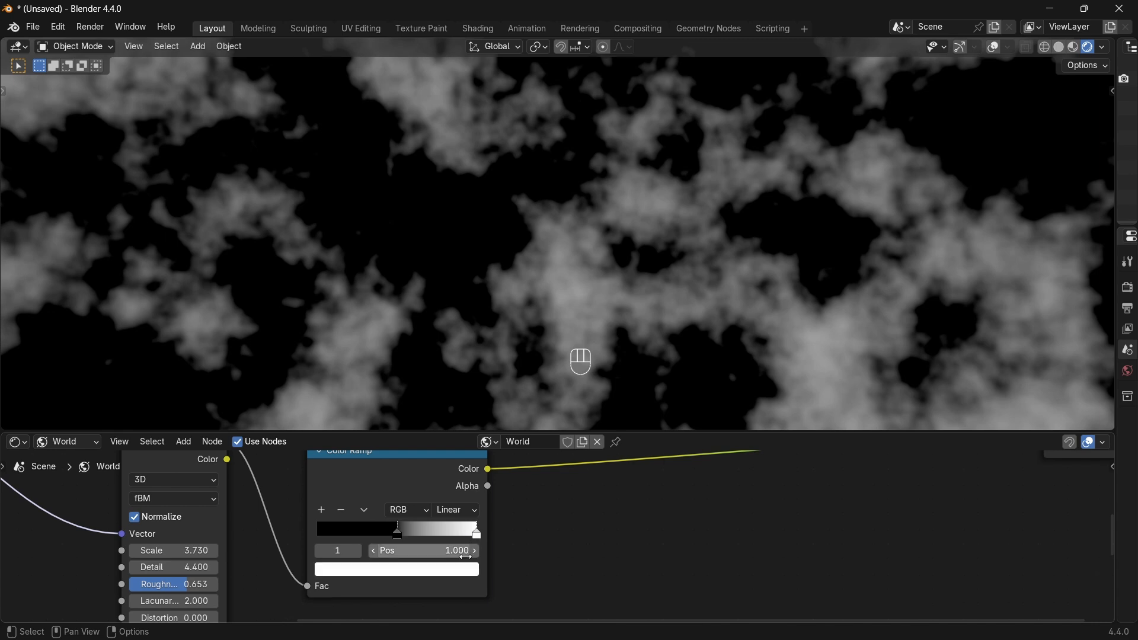
click(447, 574)
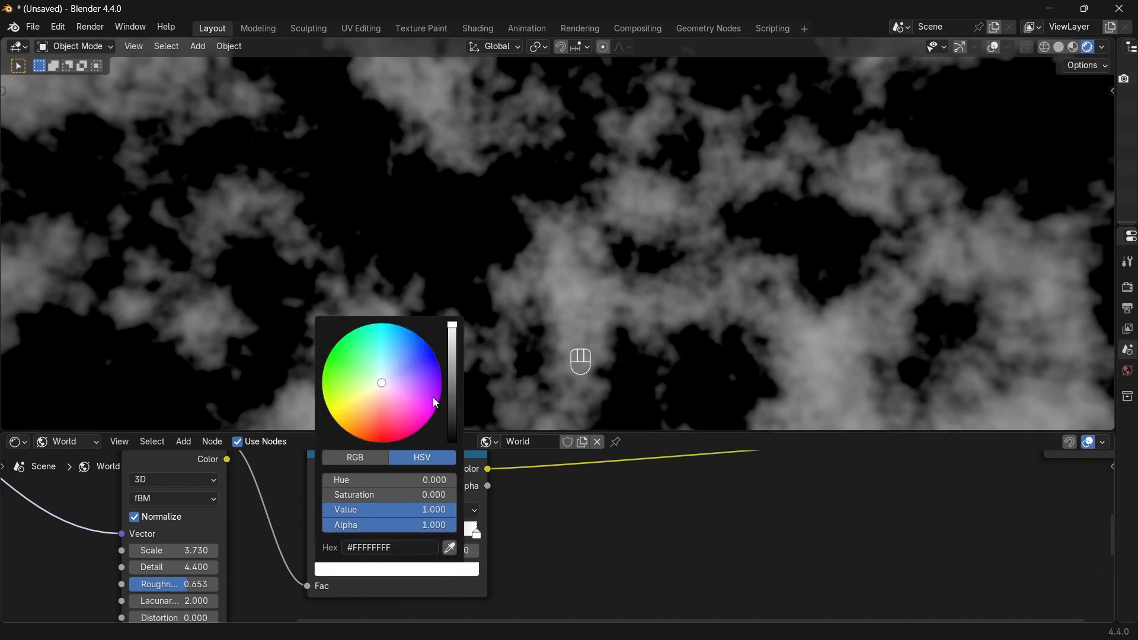
mouse_move(417, 394)
mouse_down()
mouse_move(409, 344)
mouse_move(444, 349)
mouse_move(456, 366)
mouse_up()
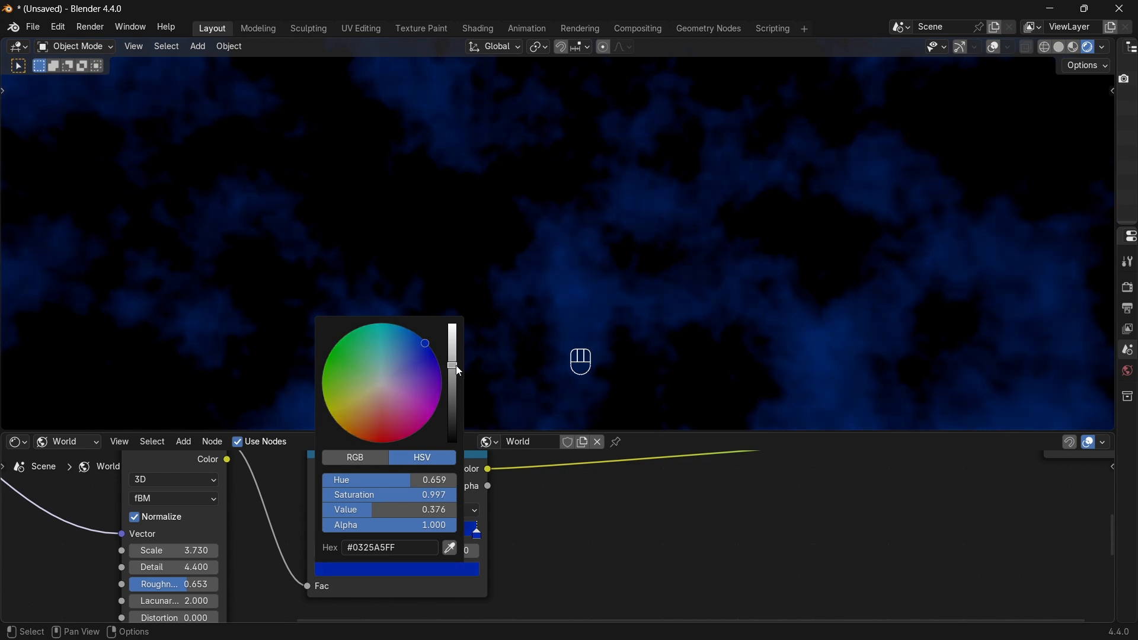
scroll(616, 499, down, 7)
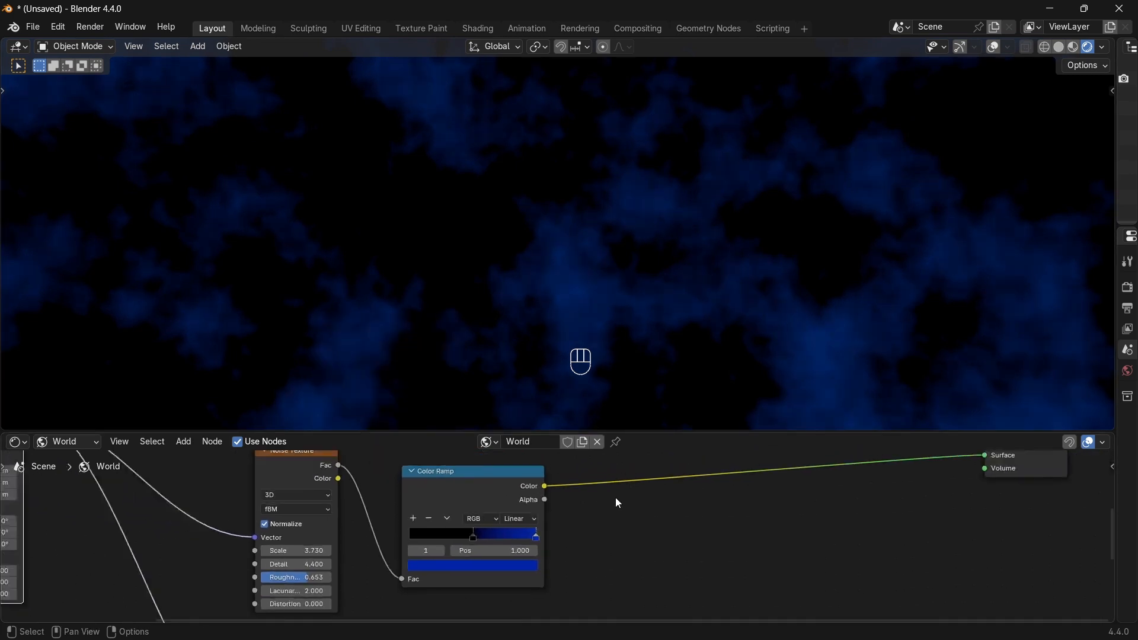
Preview the lower duplicated Color Ramp through the World Output and change its white stop to a dark purple.
middle_drag(561, 546, 578, 482)
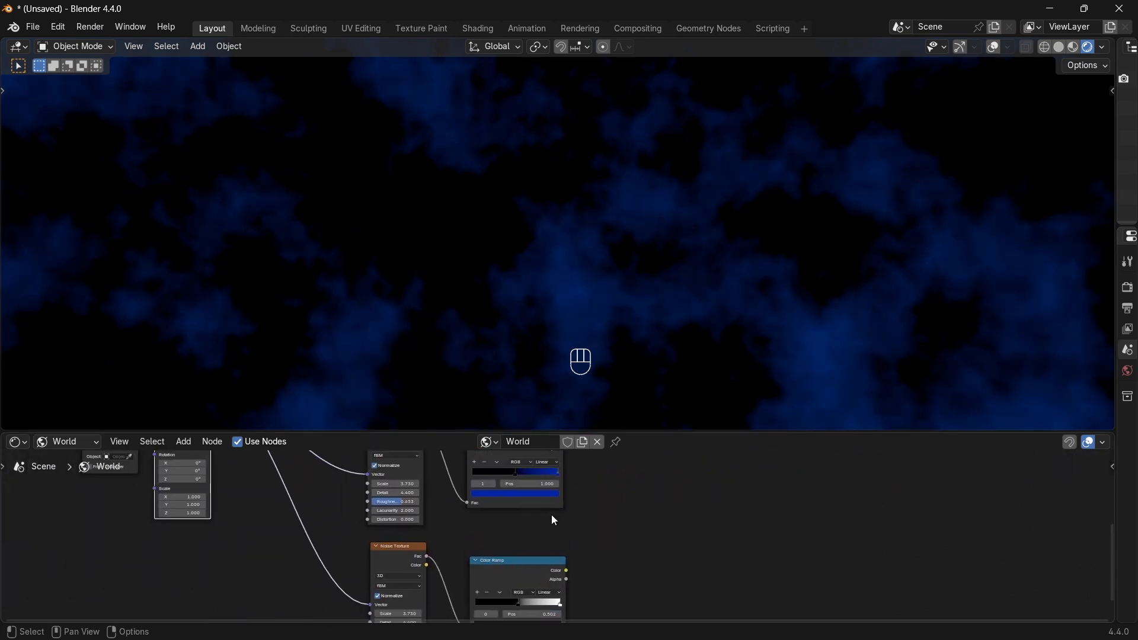
ctrl+shift+click(522, 561)
middle_drag(586, 545, 603, 438)
scroll(617, 584, up, 2)
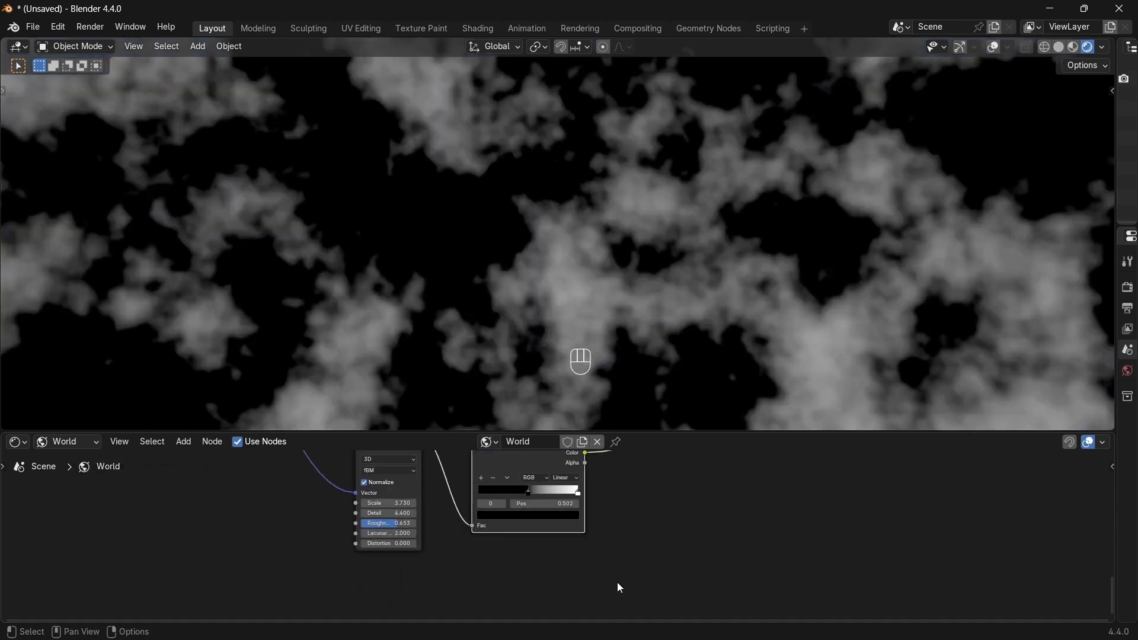
scroll(617, 551, up, 4)
click(538, 501)
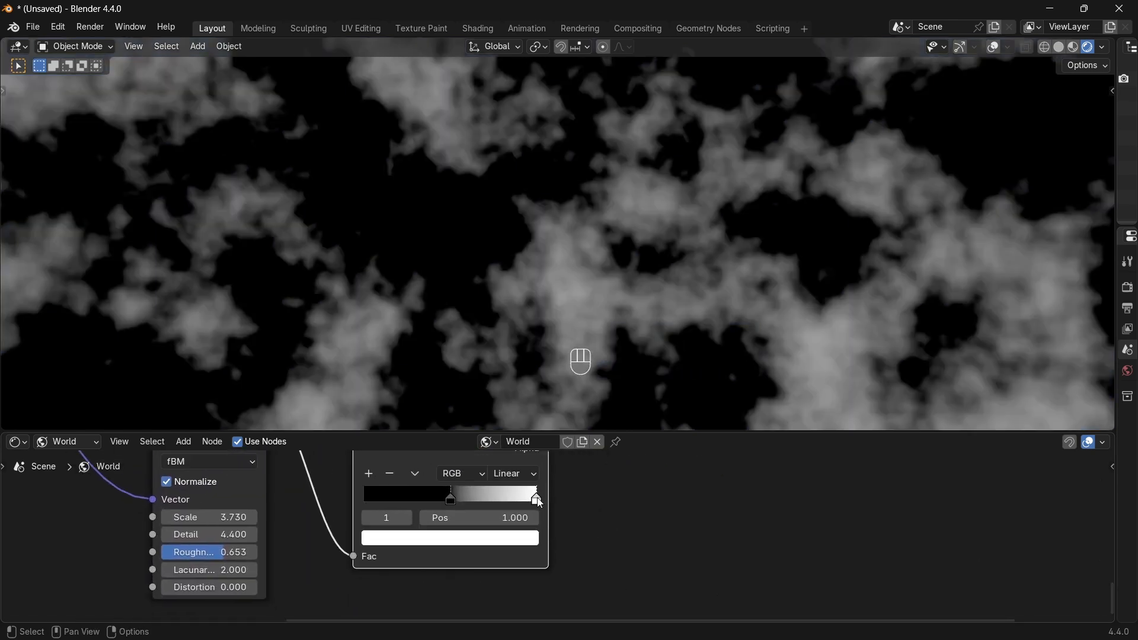
click(519, 547)
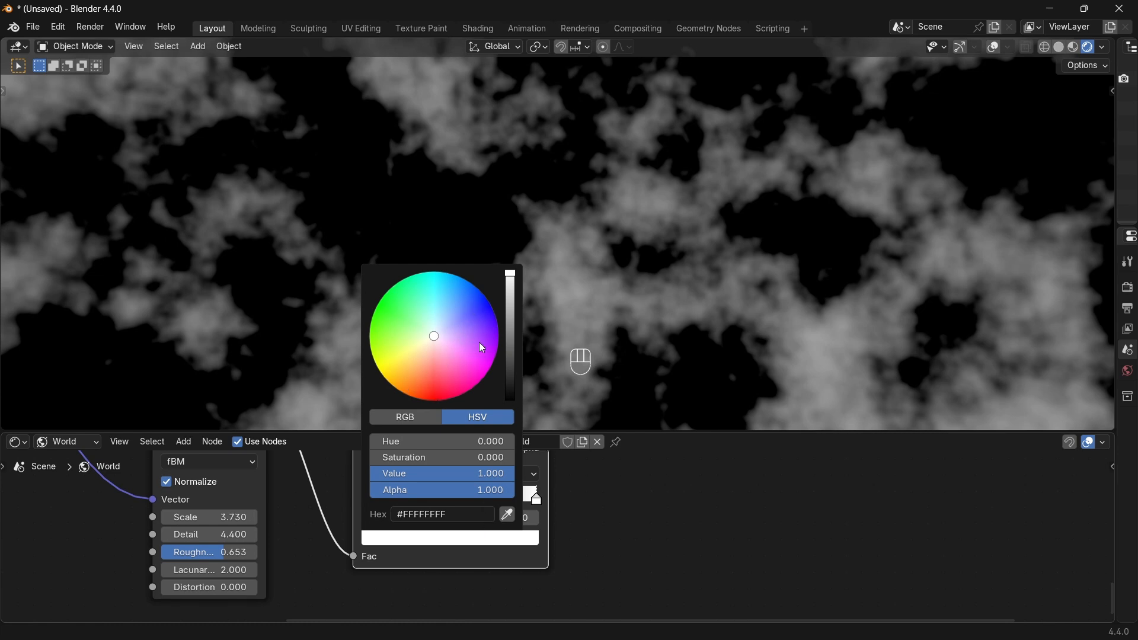
drag(472, 340, 511, 328)
Compare the blue and purple Color Ramps by previewing each one in turn through the World Output.
middle_drag(572, 502, 615, 517)
scroll(614, 517, down, 1)
scroll(609, 508, down, 4)
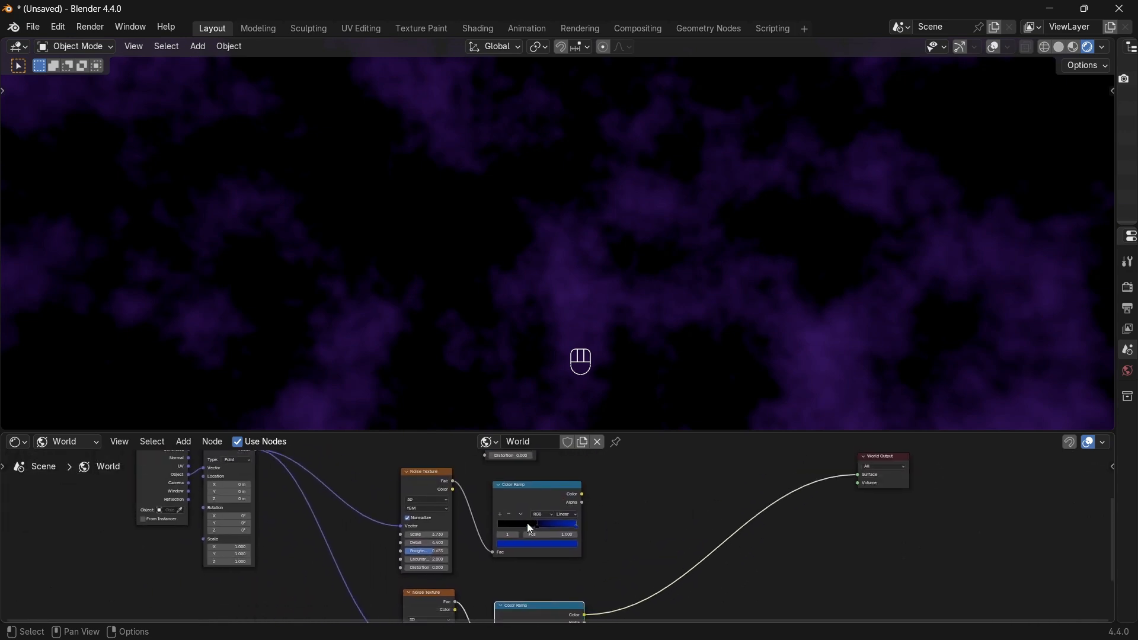
ctrl+shift+click(543, 482)
scroll(581, 609, down, 3)
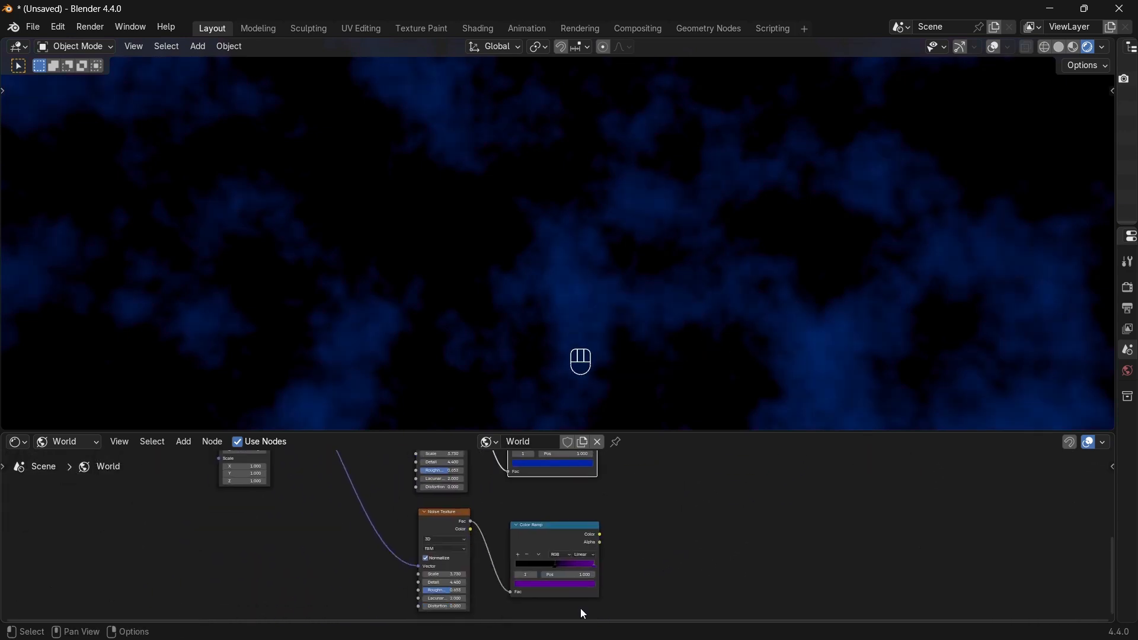
ctrl+shift+click(563, 526)
middle_drag(564, 525, 458, 541)
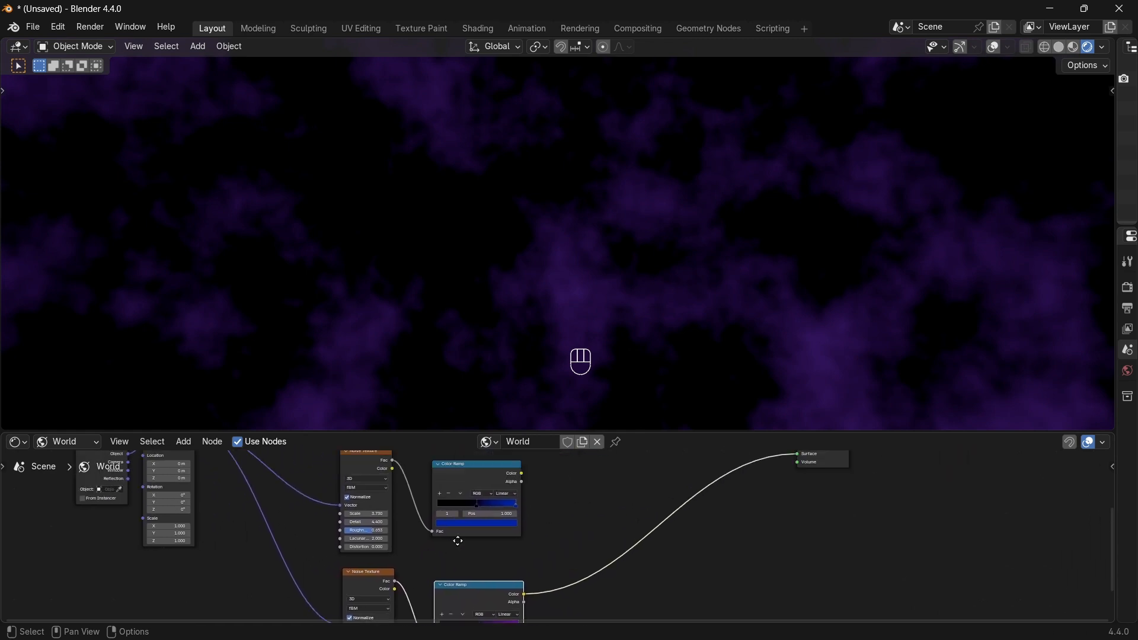
Combine the blue and purple Color Ramps with a Mix node that feeds the World Output.
shift+click(495, 468)
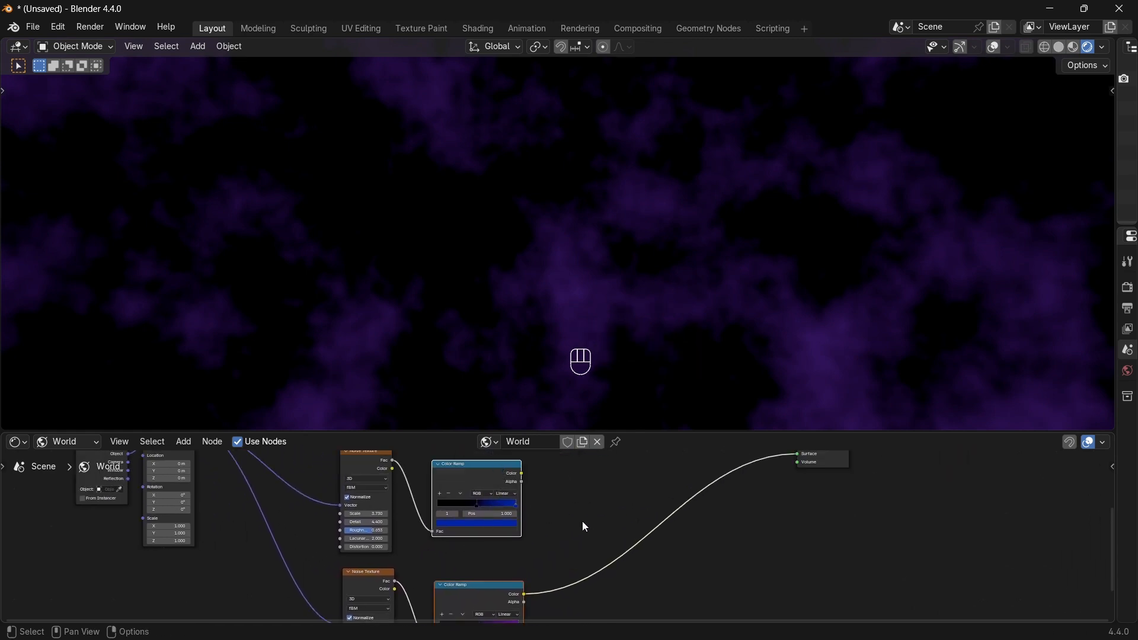
key(ctrl+KP_0)
middle_drag(583, 520, 623, 501)
key(shift+a)
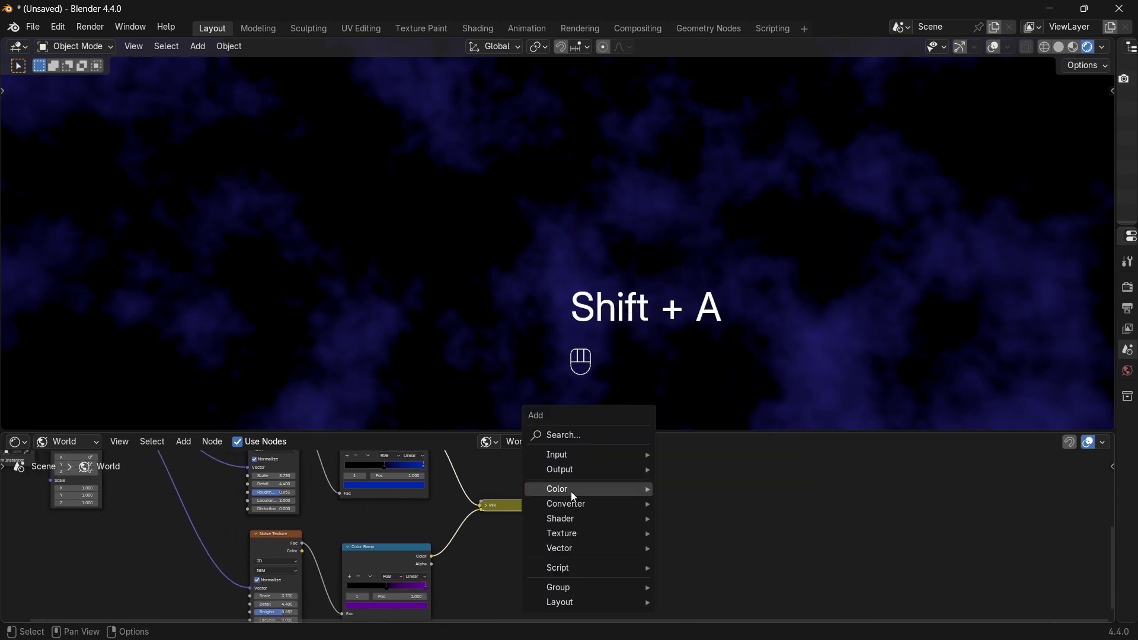
mouse_move(571, 492)
key(Escape)
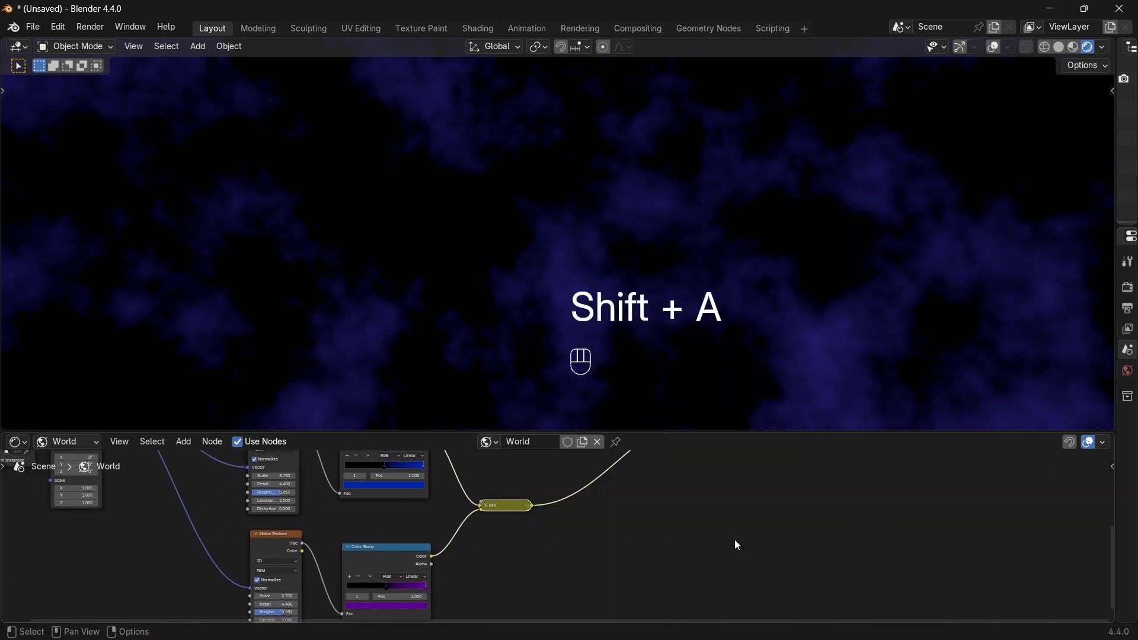
scroll(735, 540, up, 3)
middle_drag(639, 529, 665, 552)
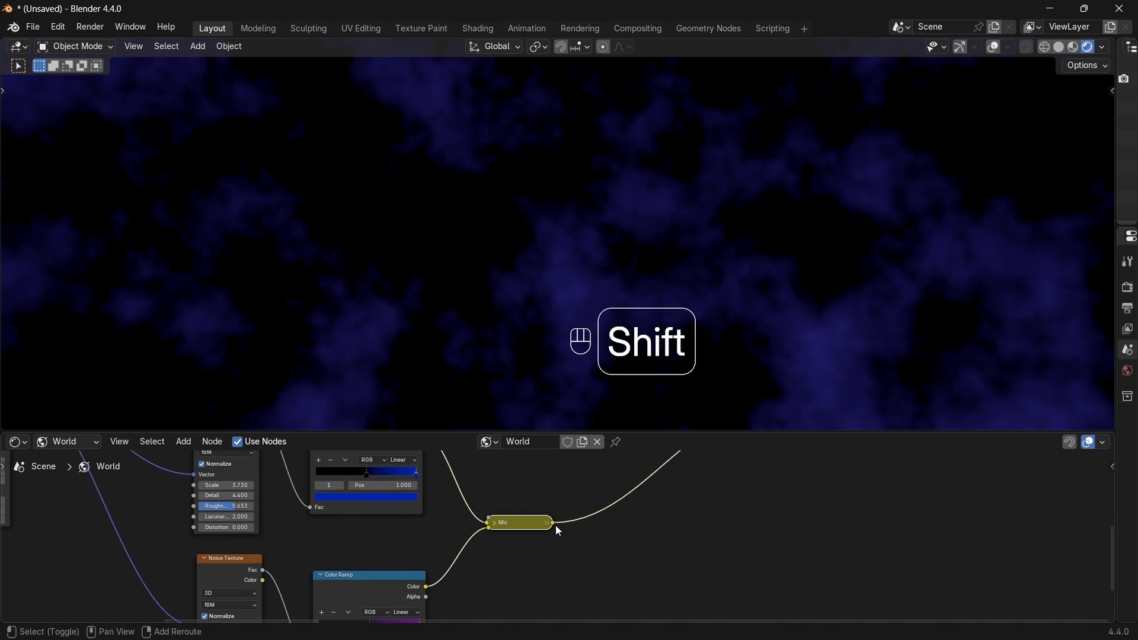
key(shift+a)
click(525, 462)
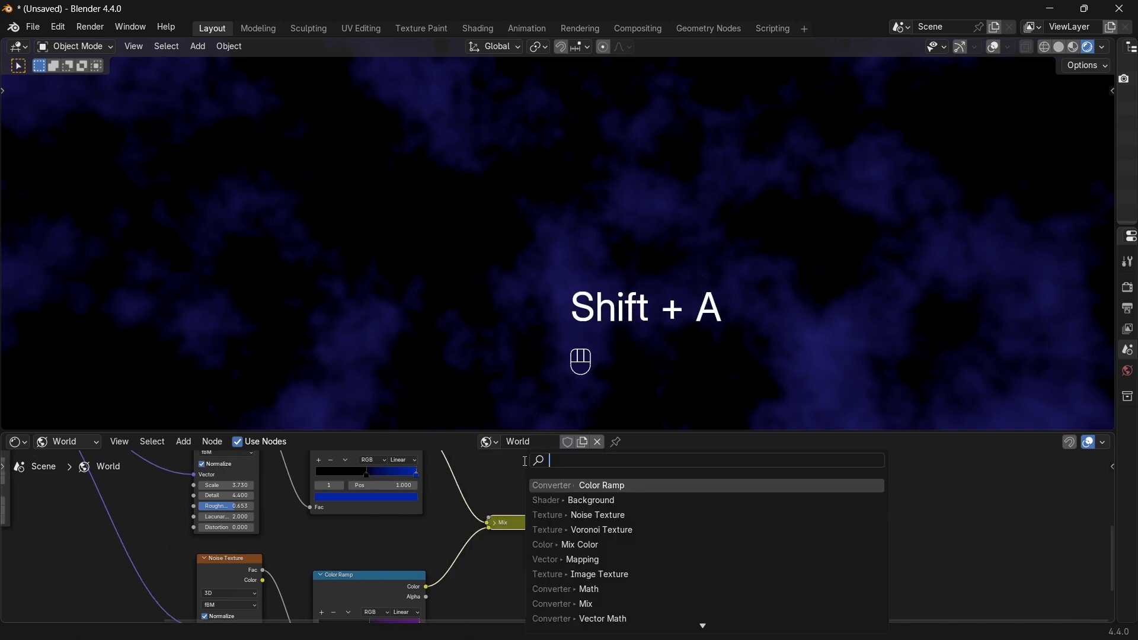
click(1015, 524)
Expand the collapsed Mix node and reposition it beside the blue and purple Color Ramps.
click(494, 524)
drag(508, 528, 523, 490)
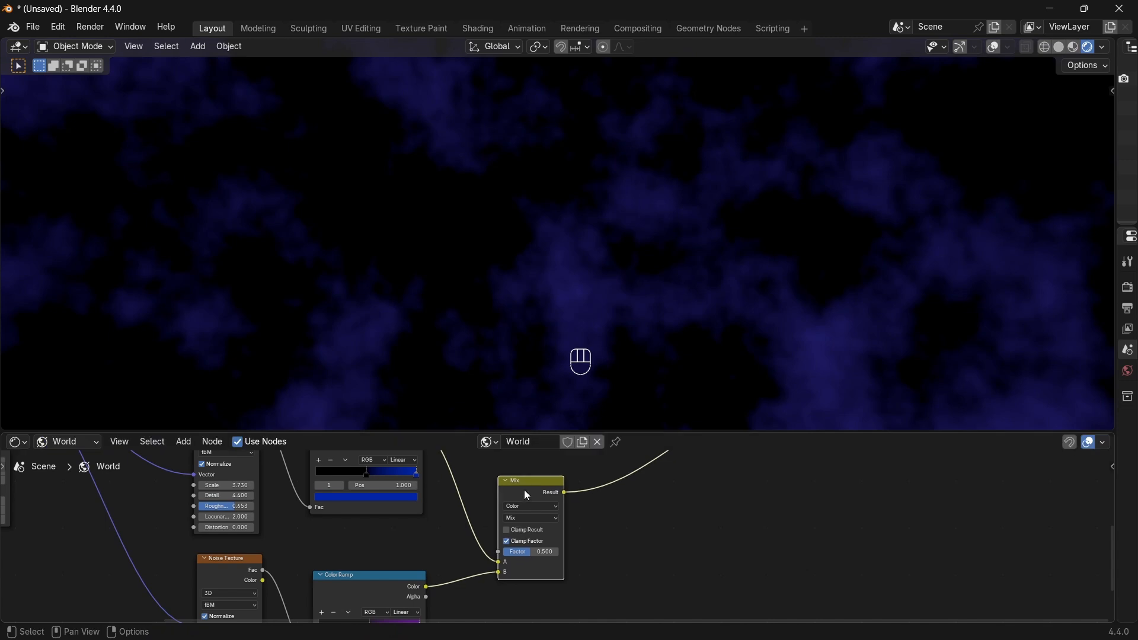
mouse_move(545, 506)
middle_down()
mouse_move(579, 545)
mouse_move(554, 494)
middle_up()
drag(535, 542, 513, 541)
right_click(512, 540)
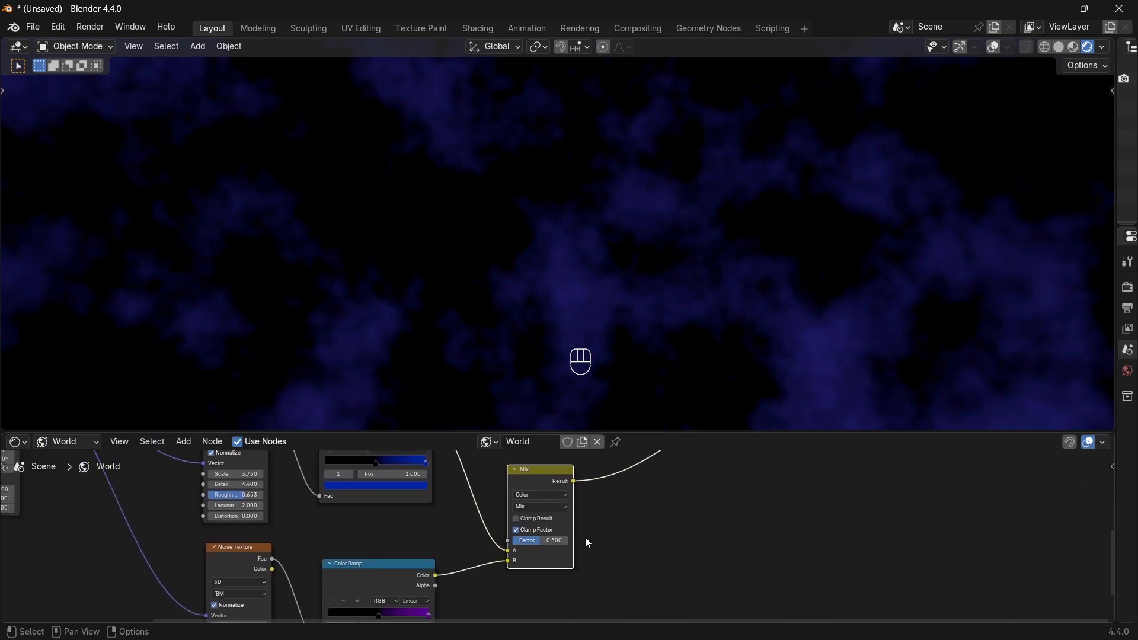
middle_drag(371, 491, 471, 480)
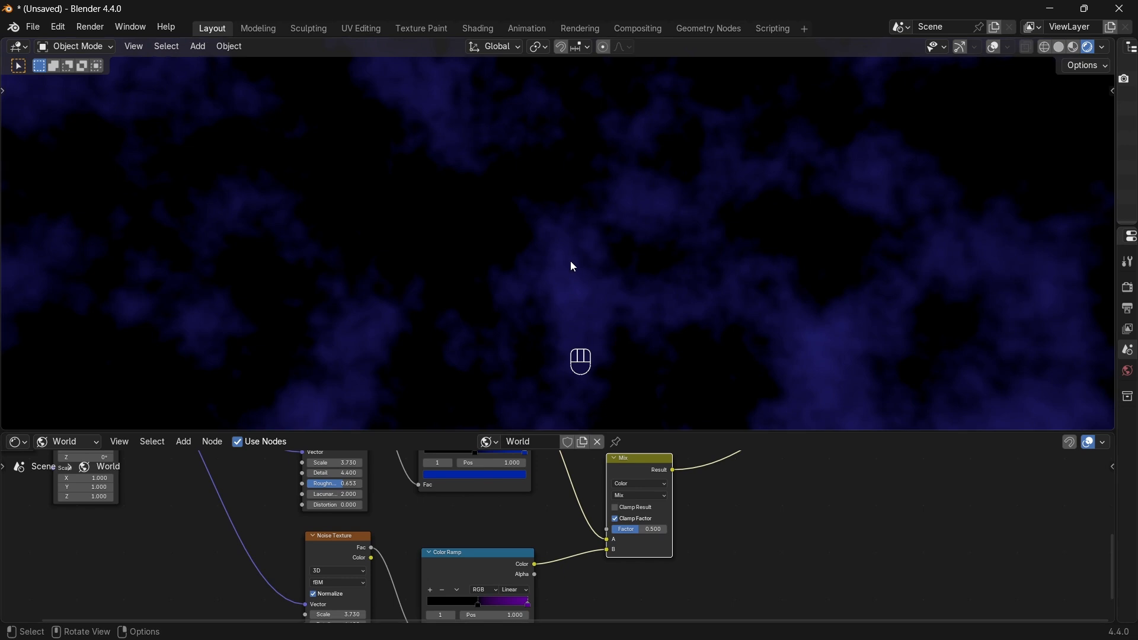
middle_drag(252, 572, 485, 543)
middle_drag(385, 511, 393, 474)
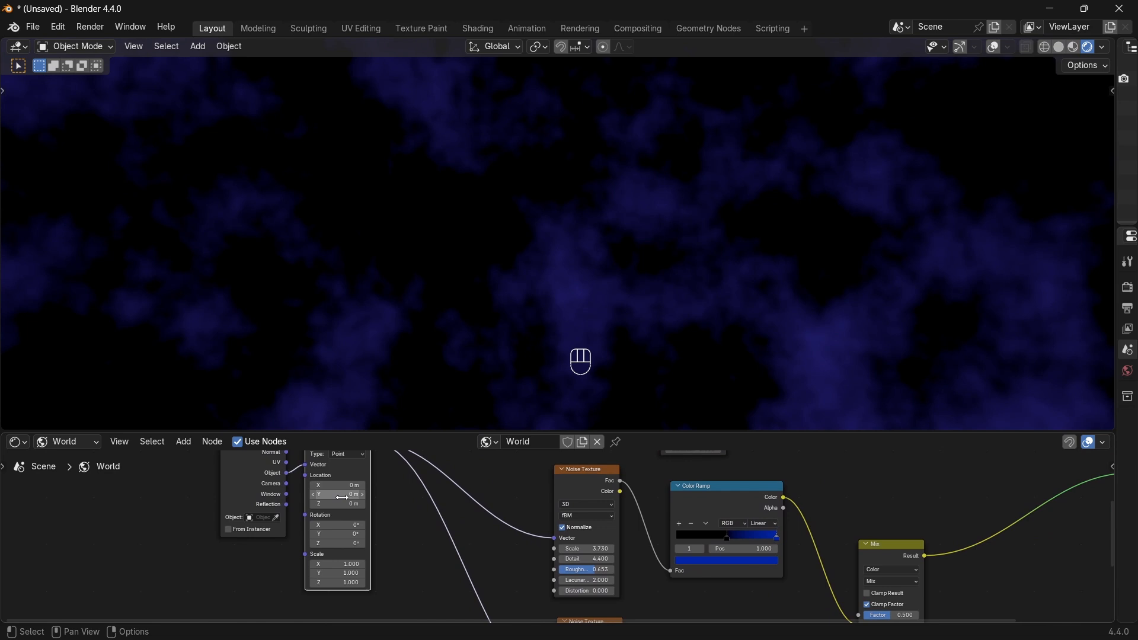
Reposition the star Noise Texture and its Color Ramp above the blue nebula nodes, and preview that Color Ramp through the World Output.
drag(323, 564, 363, 564)
right_click(363, 564)
scroll(333, 553, down, 5)
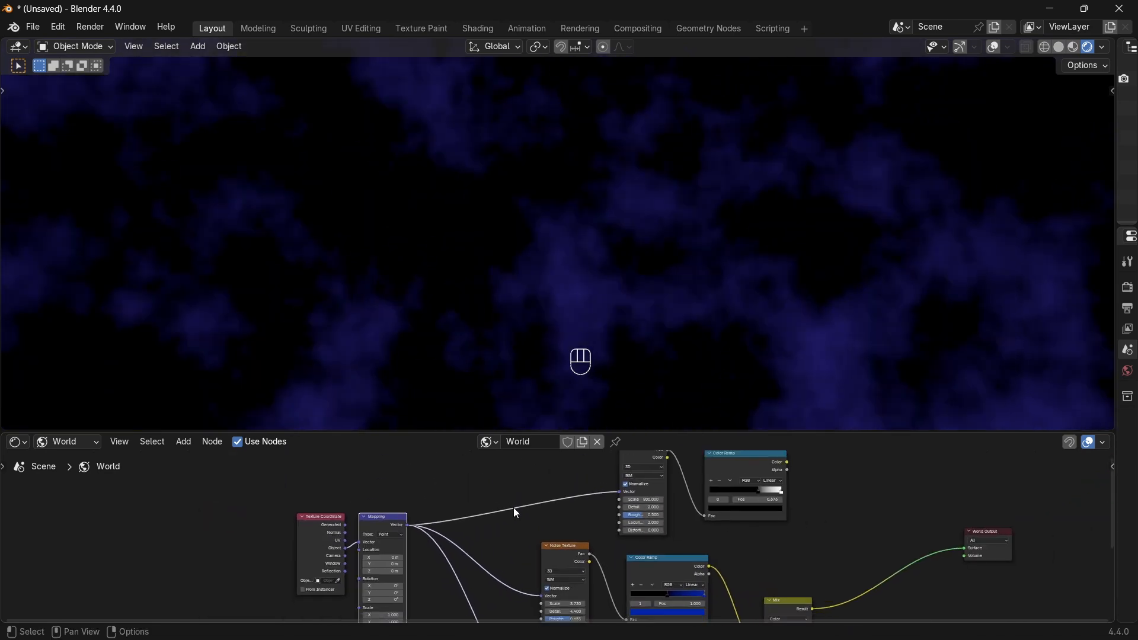
middle_drag(535, 528, 494, 567)
drag(581, 490, 585, 461)
drag(663, 514, 668, 479)
ctrl+shift+click(667, 479)
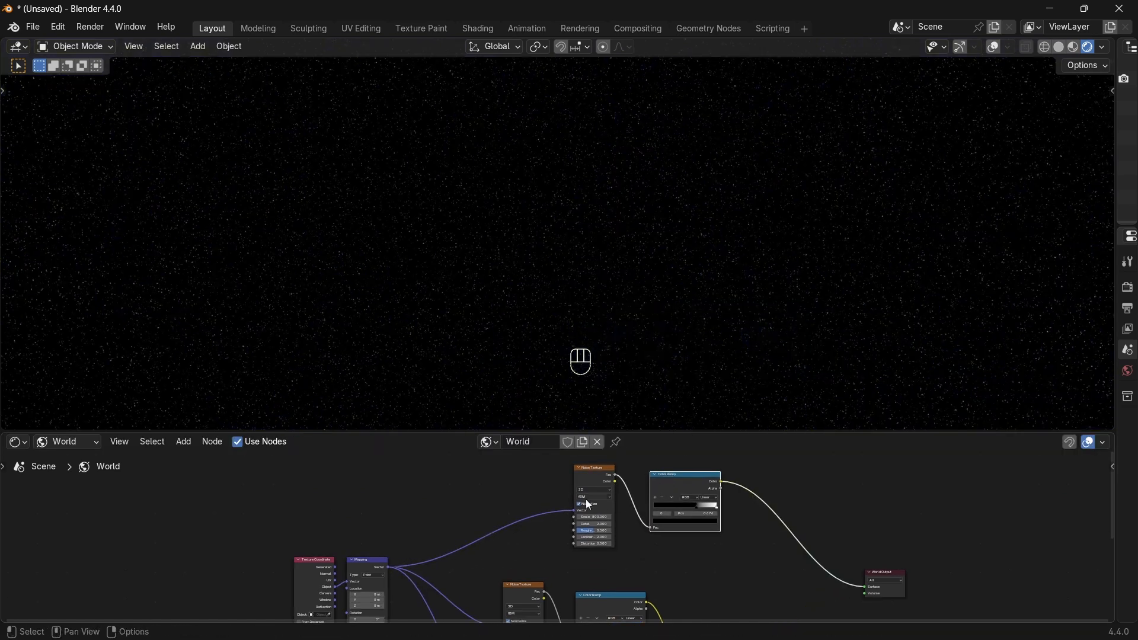
Try shifting the shared Mapping node's X location and X scale while previewing the blue Color Ramp, and preview the lower Noise Texture.
scroll(441, 567, up, 5)
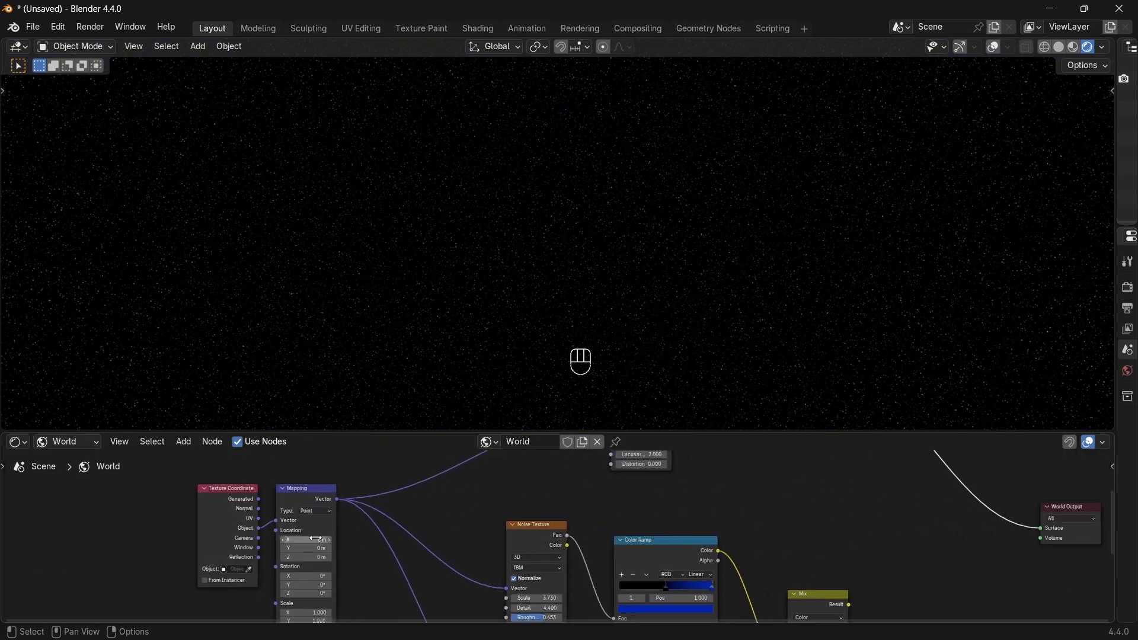
drag(306, 539, 316, 539)
middle_drag(334, 517, 303, 485)
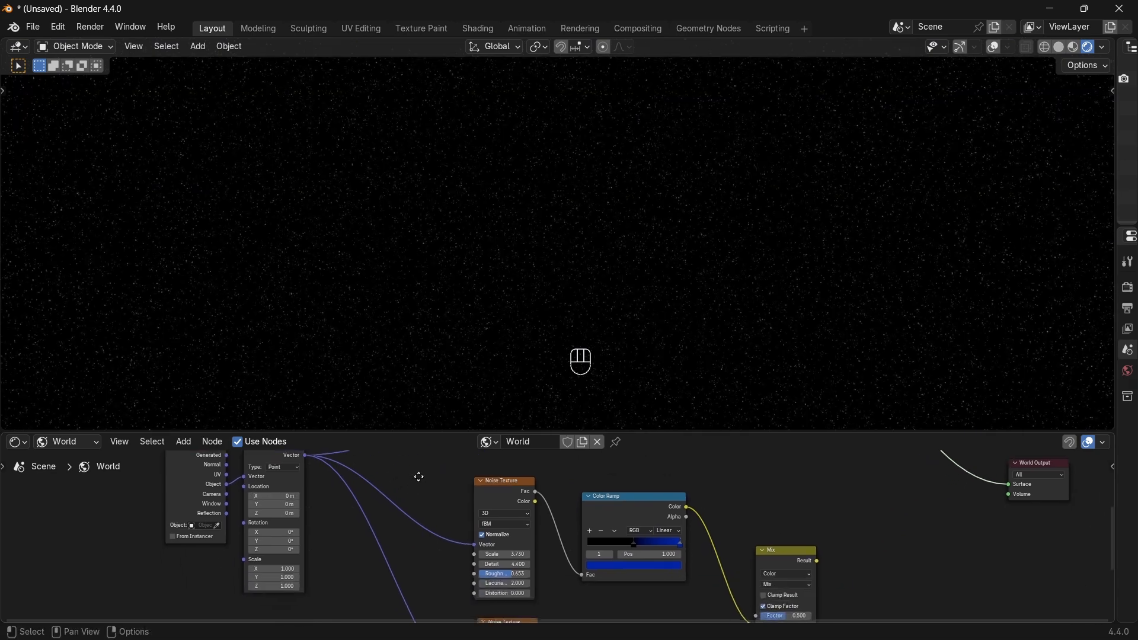
ctrl+shift+click(665, 508)
middle_drag(628, 492, 645, 497)
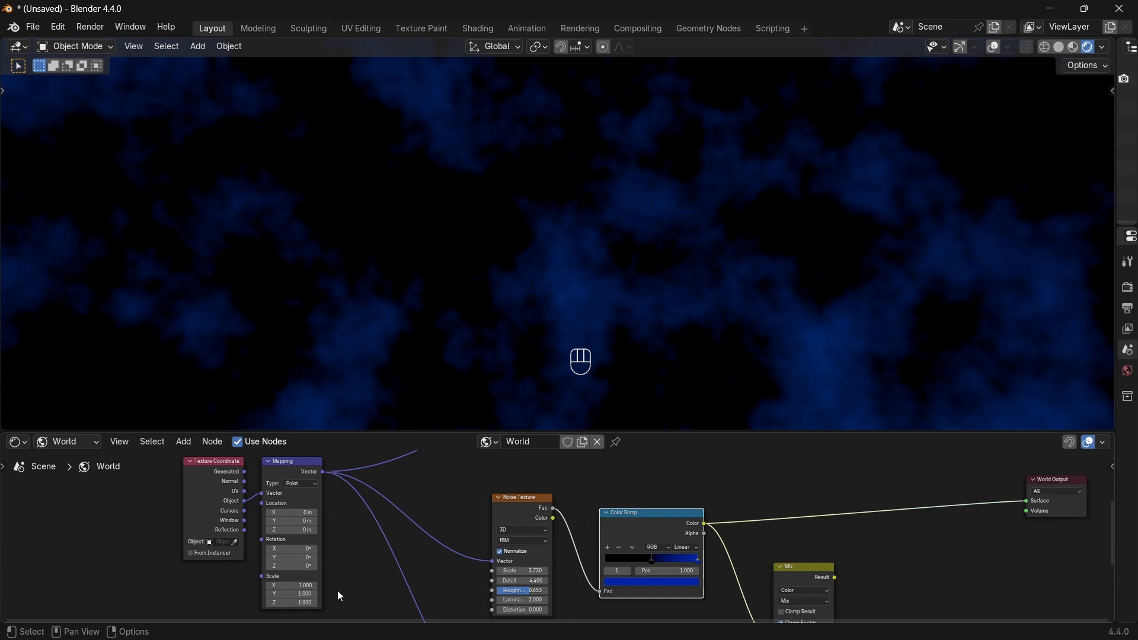
drag(303, 587, 356, 587)
right_click(303, 587)
drag(280, 514, 332, 513)
right_click(280, 513)
middle_drag(437, 537, 442, 578)
ctrl+shift+click(528, 512)
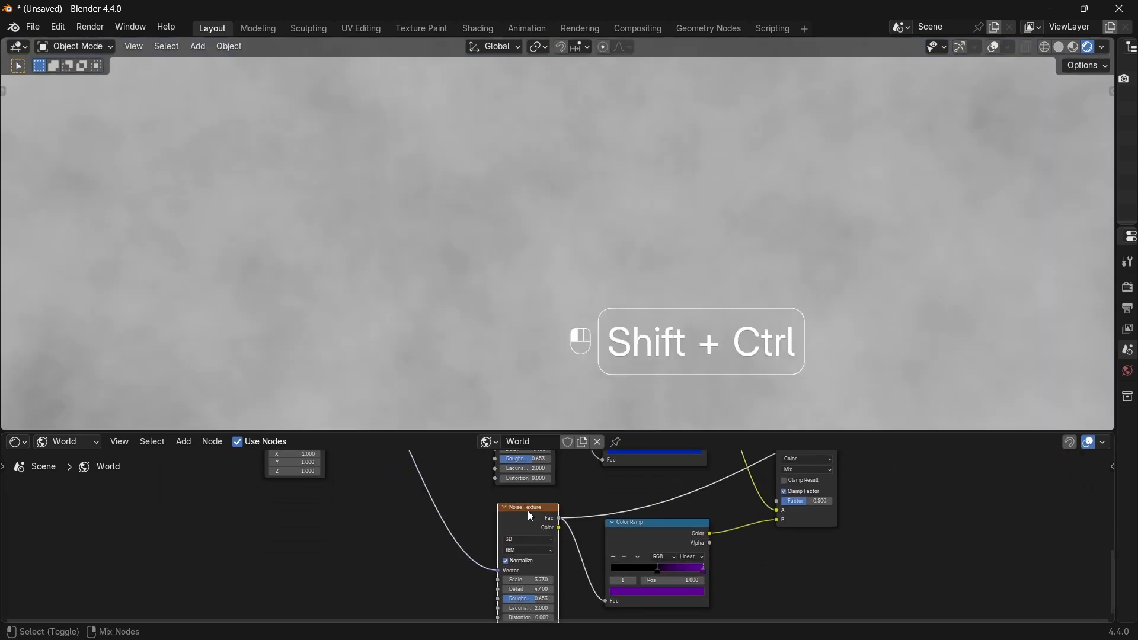
Duplicate the Mapping node and insert the copy on the link into the purple nebula's Noise Texture.
middle_drag(452, 521, 526, 553)
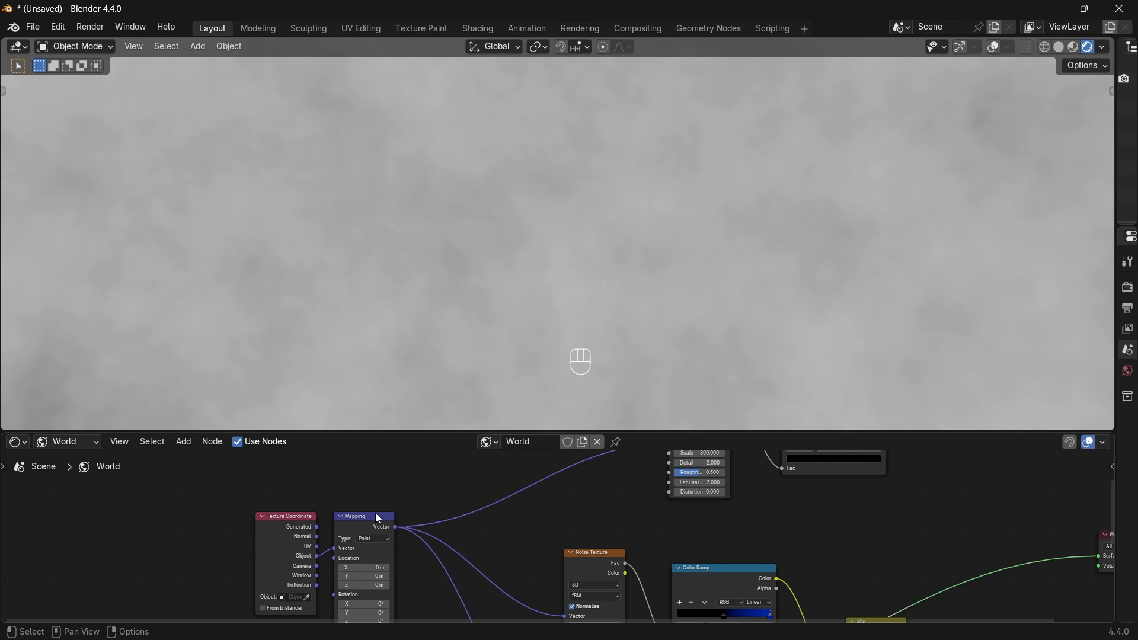
click(374, 515)
key(shift+d)
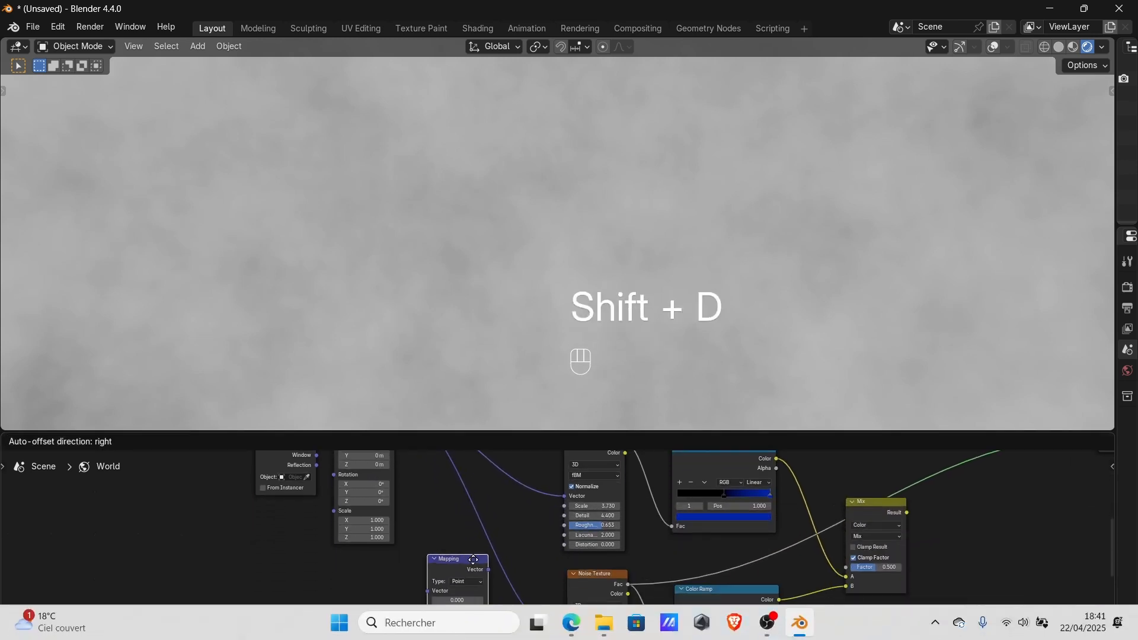
click(505, 564)
middle_drag(578, 587, 549, 493)
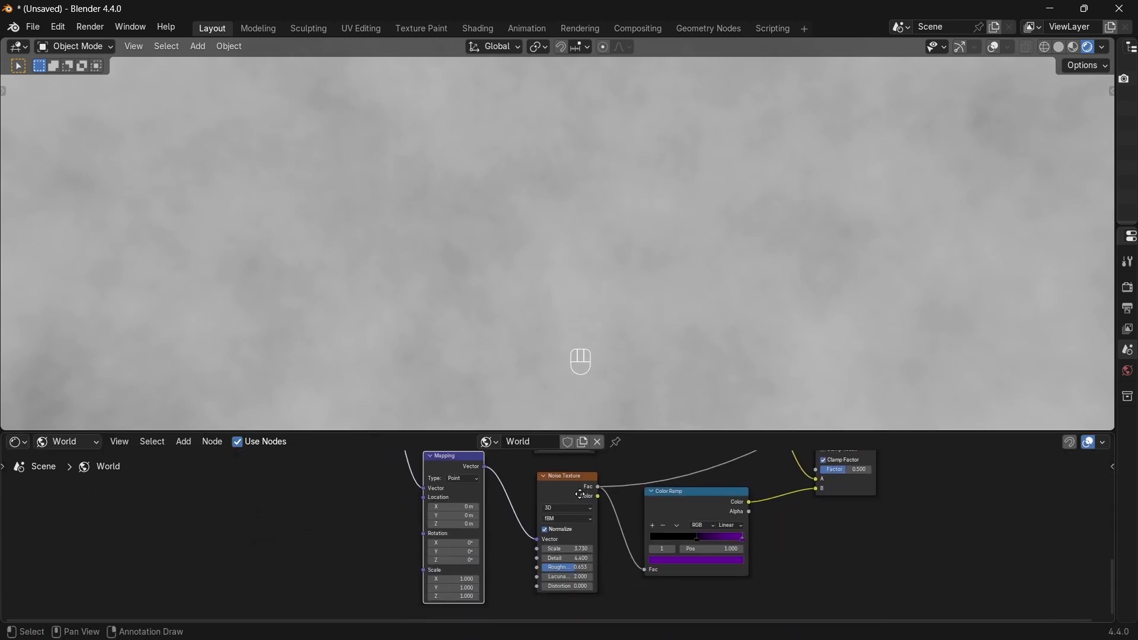
drag(469, 458, 497, 480)
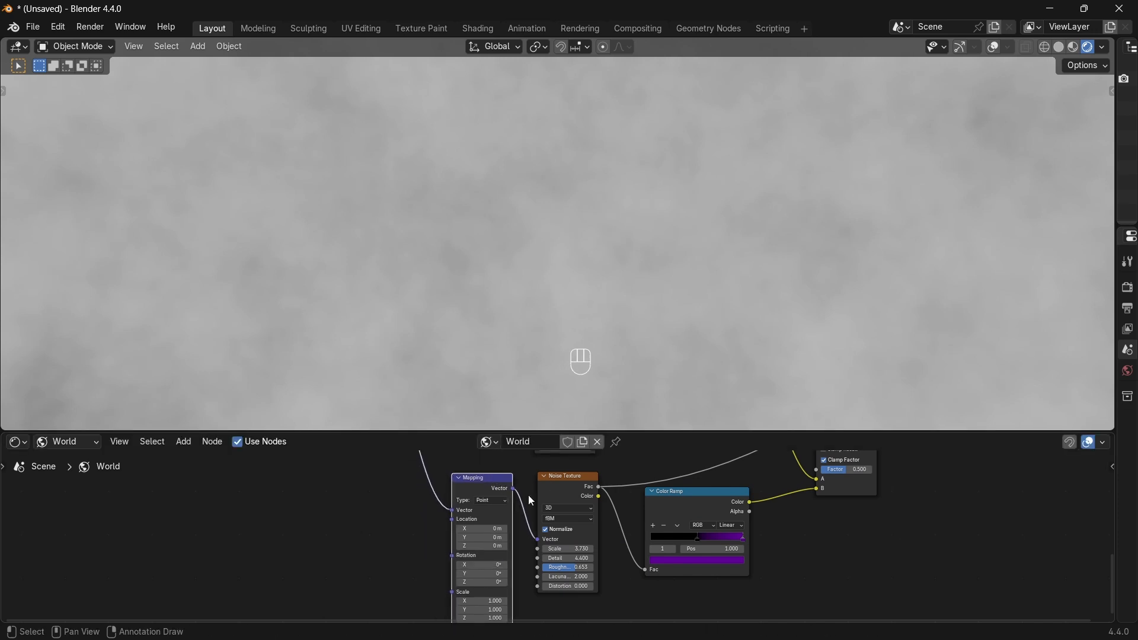
Send the nebula Mix node to the World Output, enlarge the node editor, and set the duplicated Mapping node's X location to 2.4 m.
middle_drag(495, 516, 556, 457)
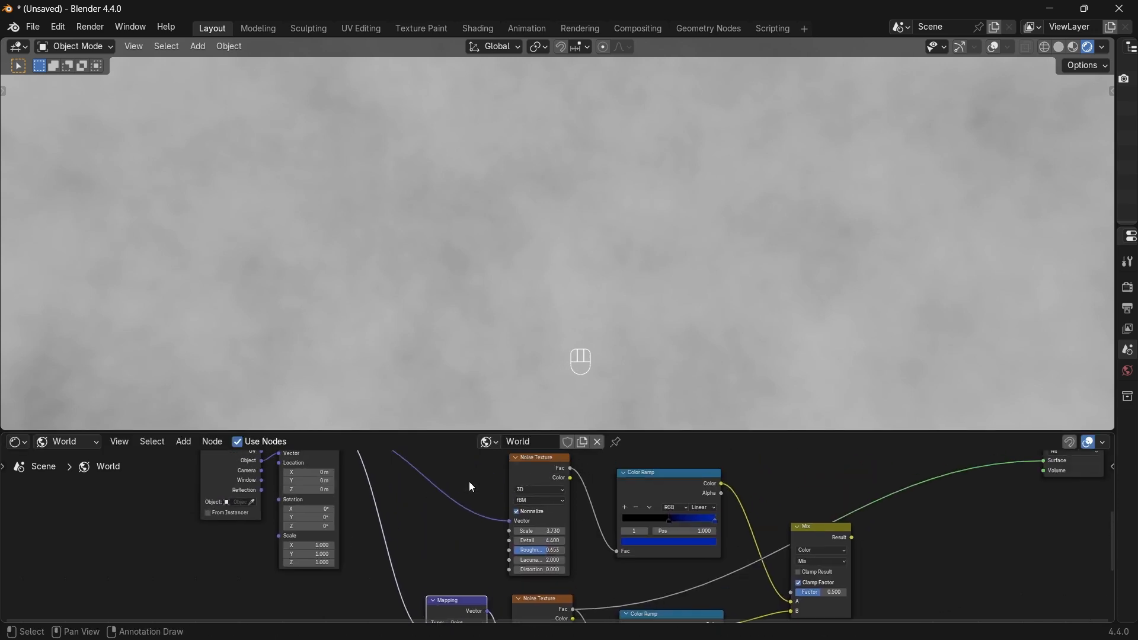
middle_drag(453, 599, 437, 512)
middle_drag(531, 561, 555, 604)
middle_drag(513, 475, 456, 544)
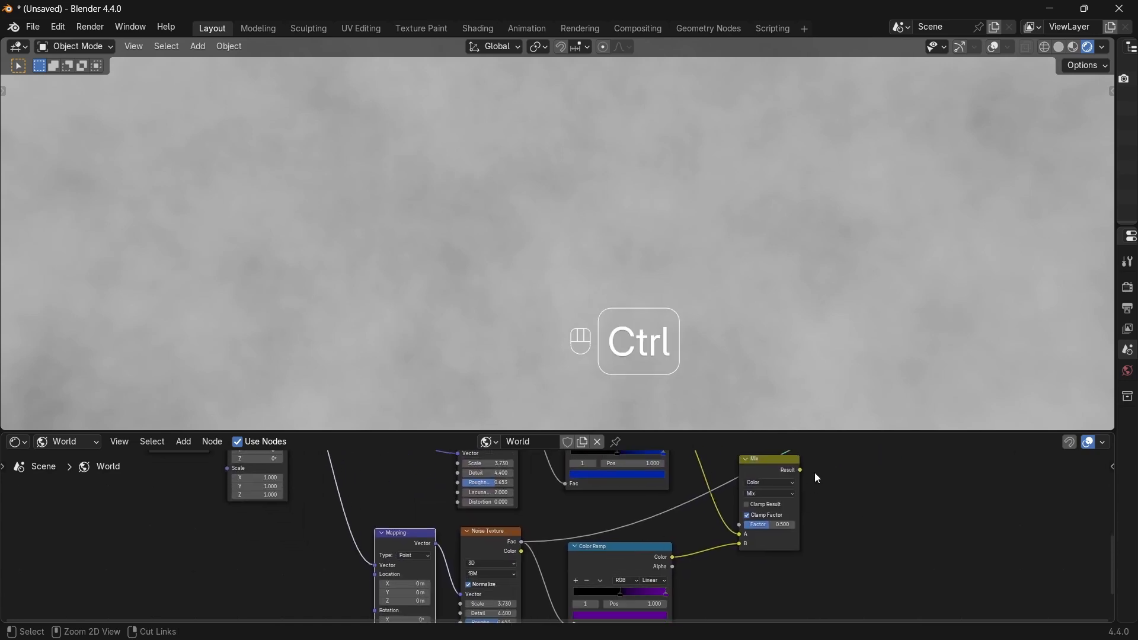
ctrl+shift+click(769, 473)
middle_drag(560, 624, 524, 531)
scroll(542, 535, up, 2)
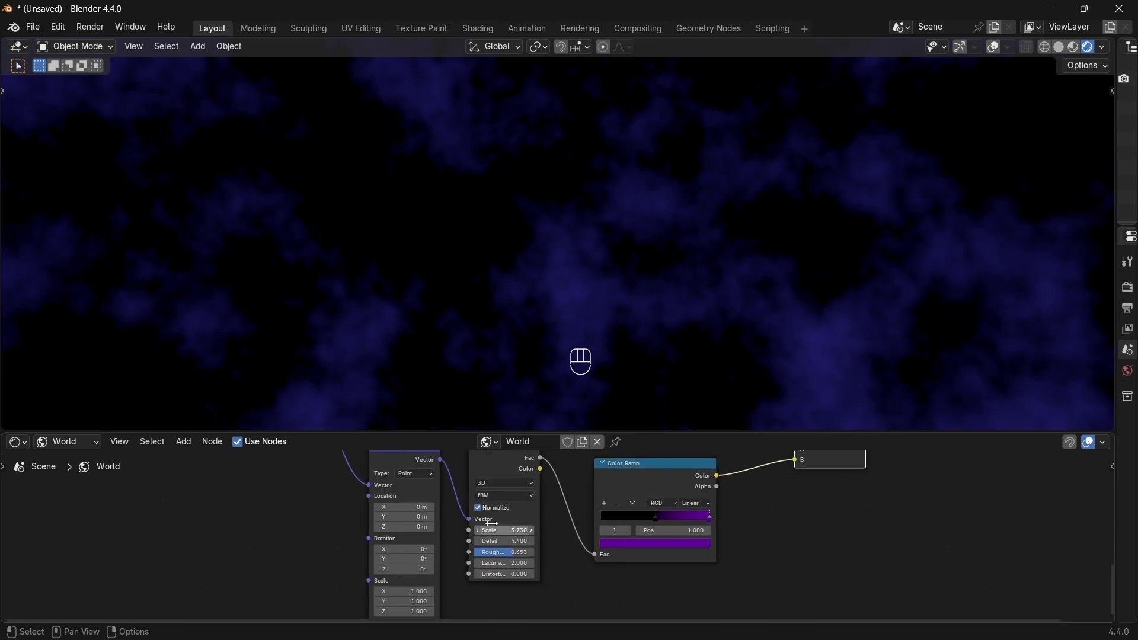
drag(626, 432, 641, 342)
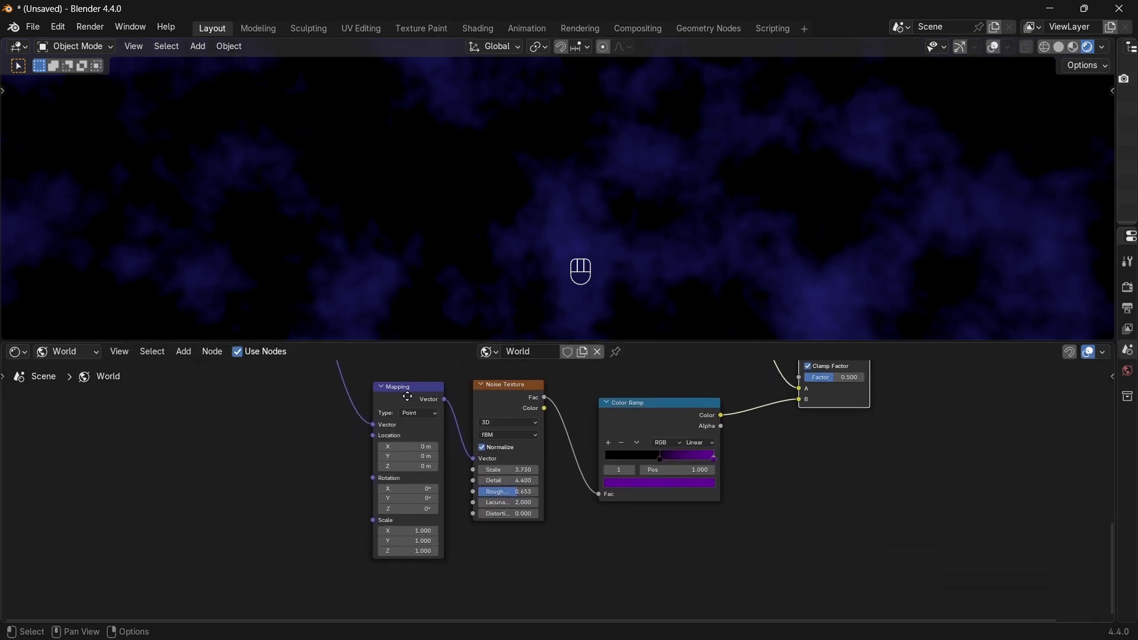
middle_drag(473, 414, 477, 417)
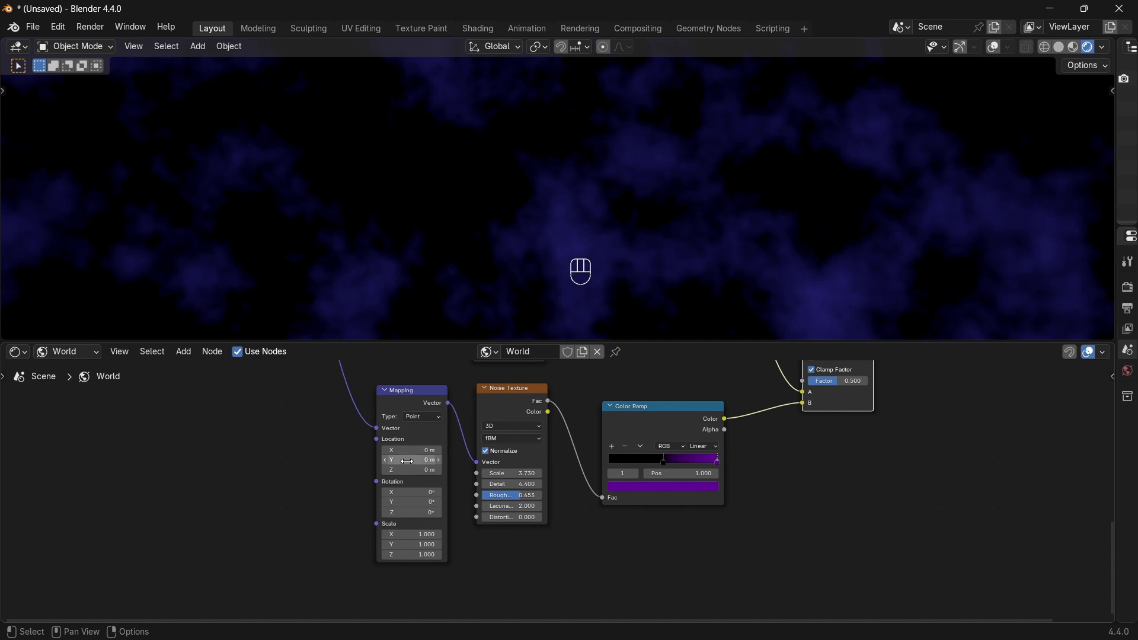
drag(399, 448, 542, 448)
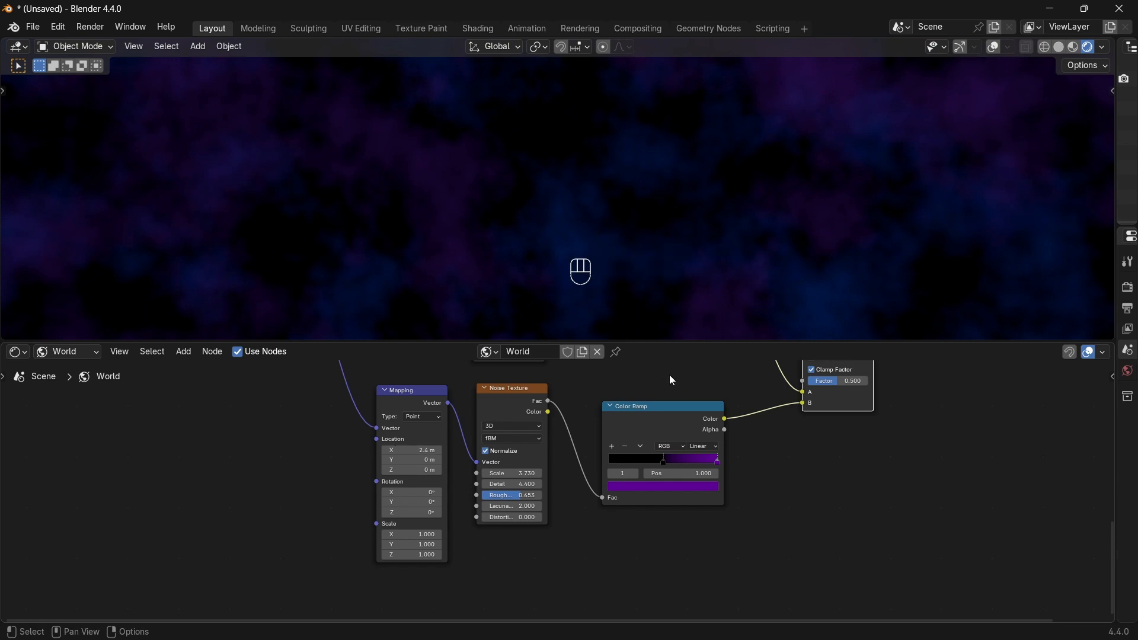
Reposition the nebula Mix node and the star Color Ramp so they sit close together before the World Output.
middle_drag(640, 419, 469, 605)
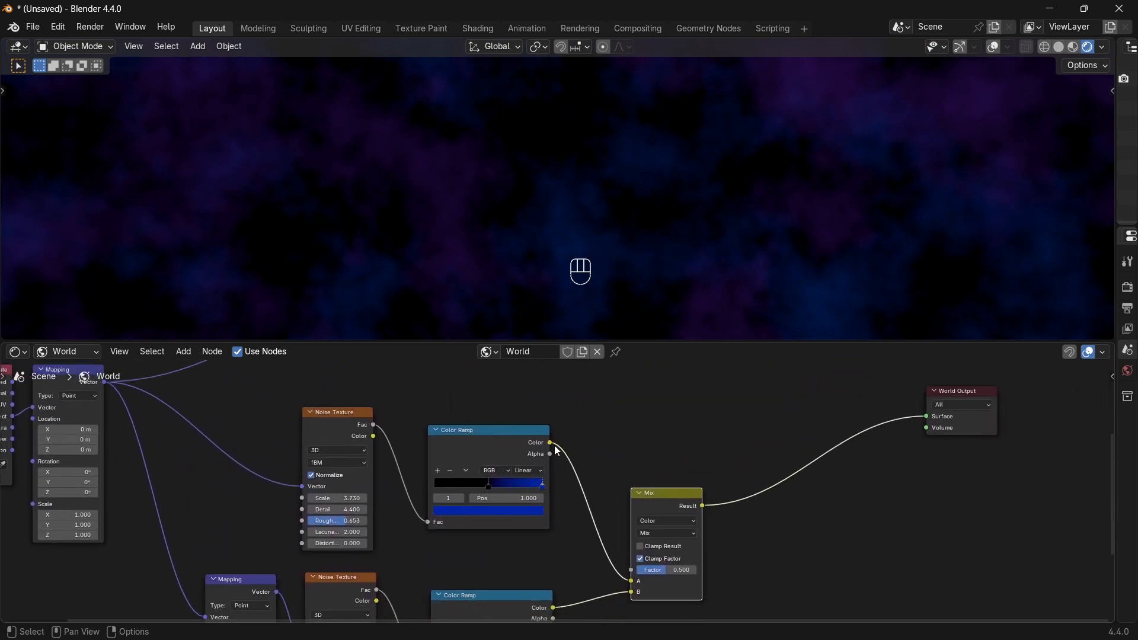
middle_drag(651, 517, 511, 518)
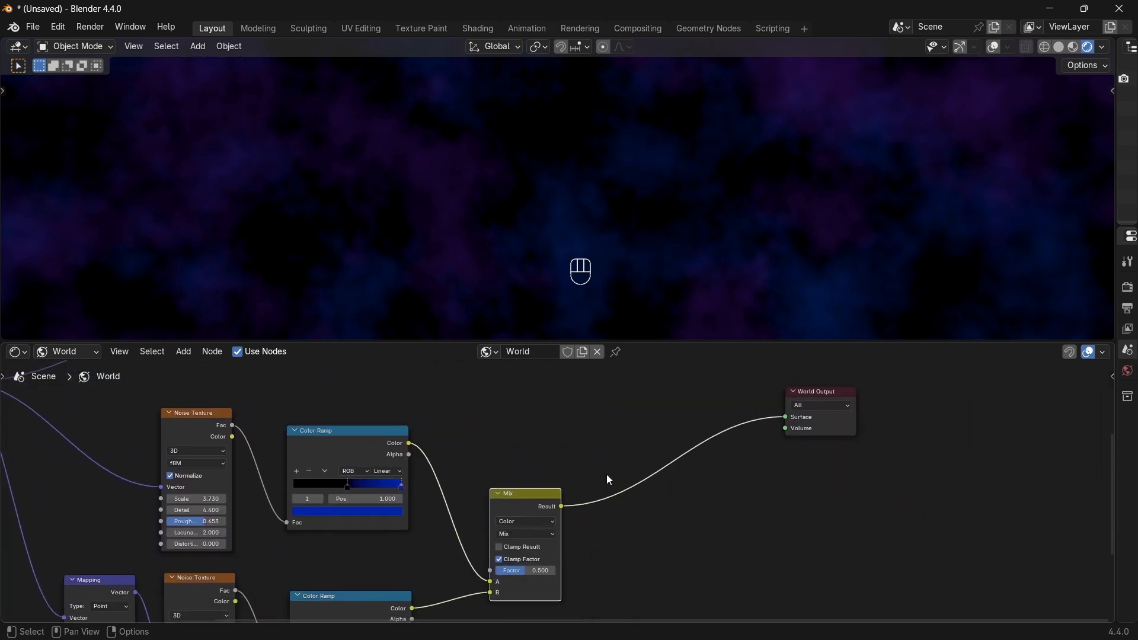
scroll(569, 482, down, 1)
middle_drag(543, 481, 531, 579)
middle_drag(705, 243, 760, 248)
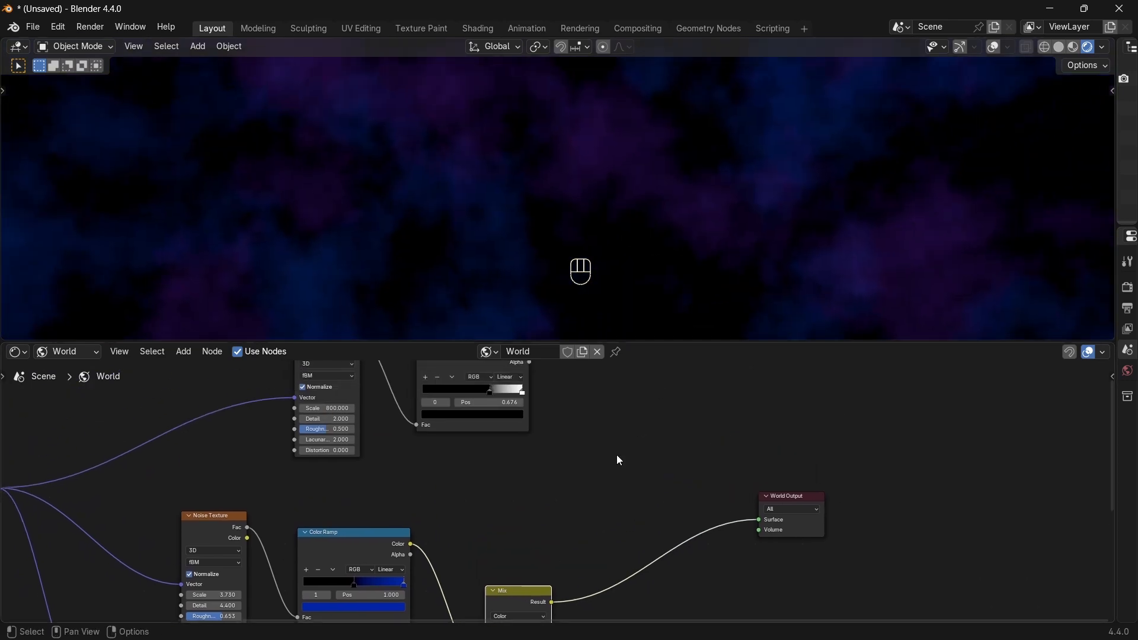
drag(517, 591, 546, 530)
middle_drag(501, 379, 520, 463)
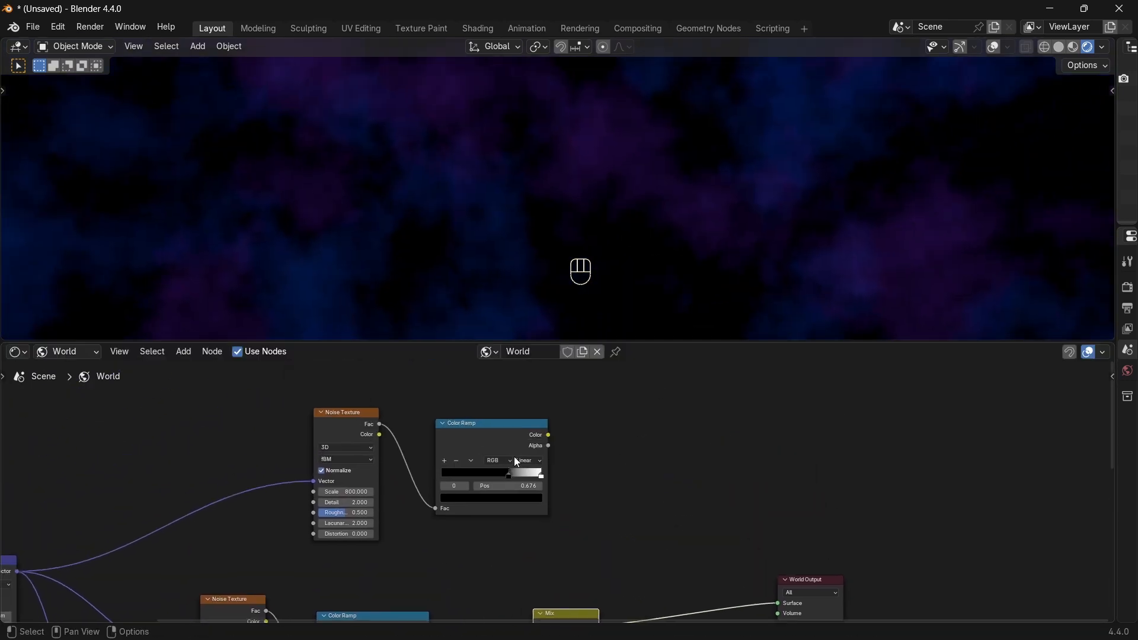
drag(506, 447, 560, 524)
middle_drag(593, 527, 570, 419)
Preview the star Color Ramp and the nebula Mix in turn, and combine both with a new Mix node feeding the World Output.
ctrl+shift+click(536, 430)
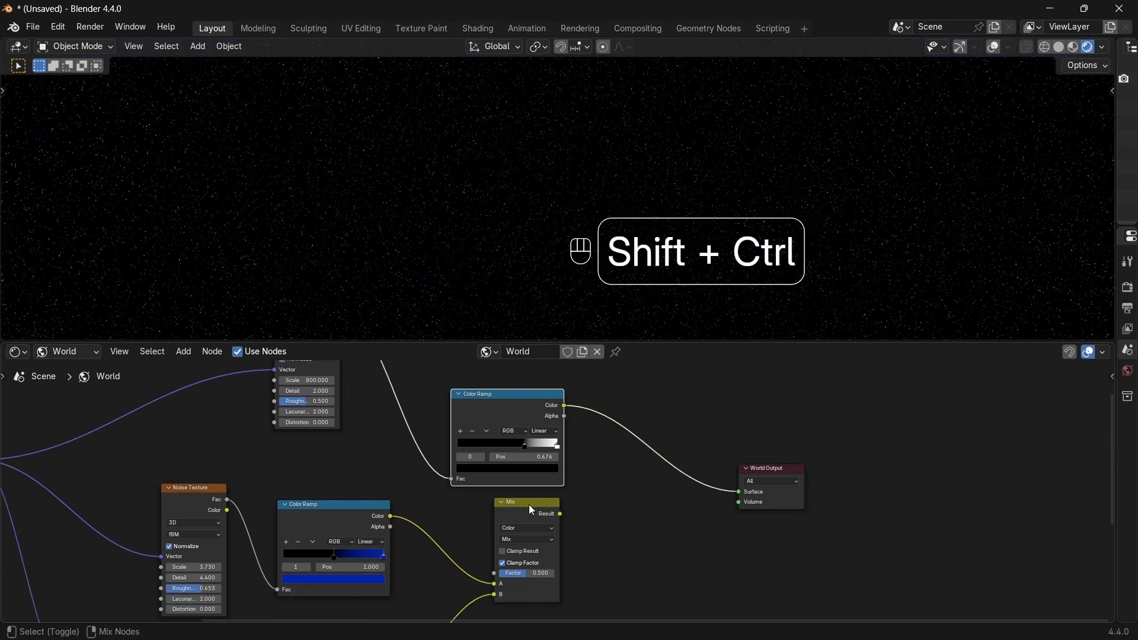
ctrl+shift+click(531, 505)
shift+click(532, 400)
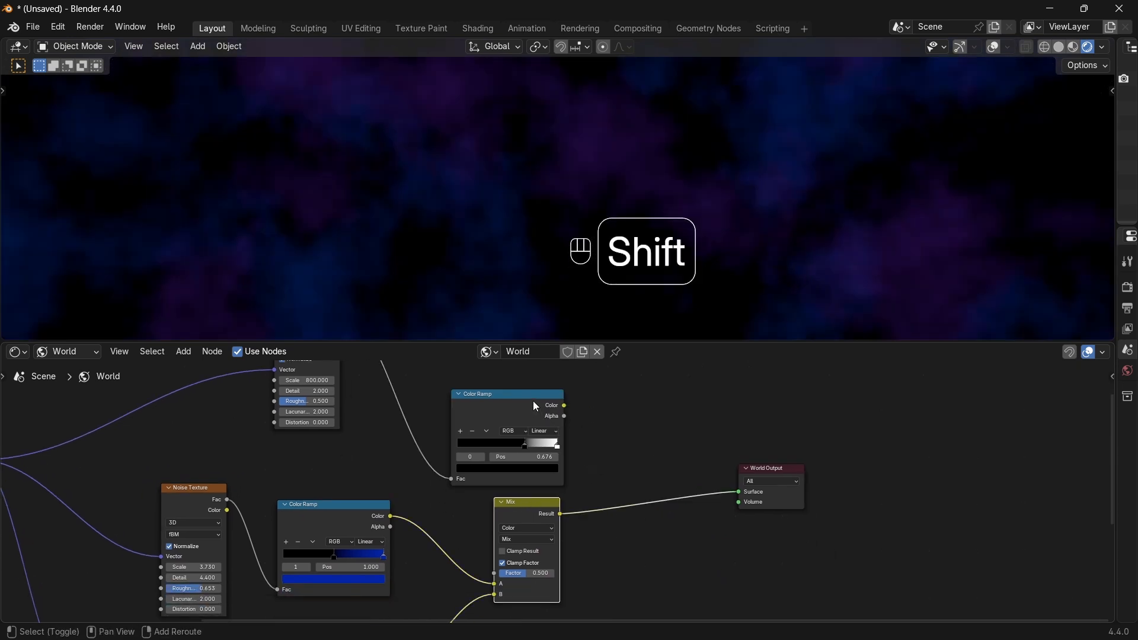
key(ctrl+KP_0)
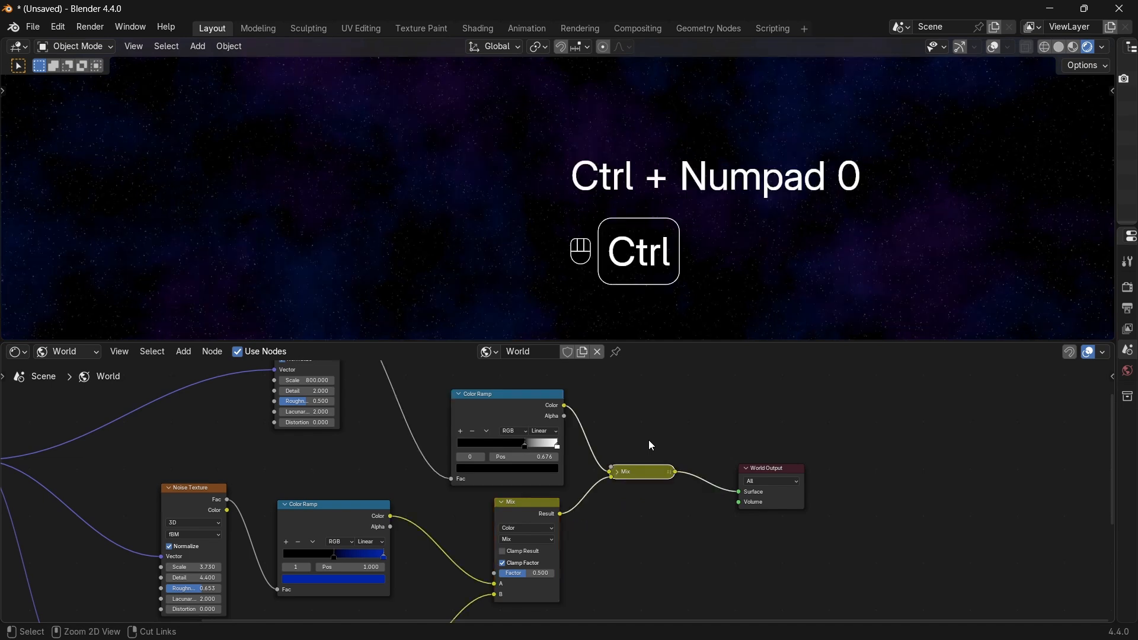
Move the World Output farther away and expand the collapsed new Mix node.
drag(774, 469, 882, 415)
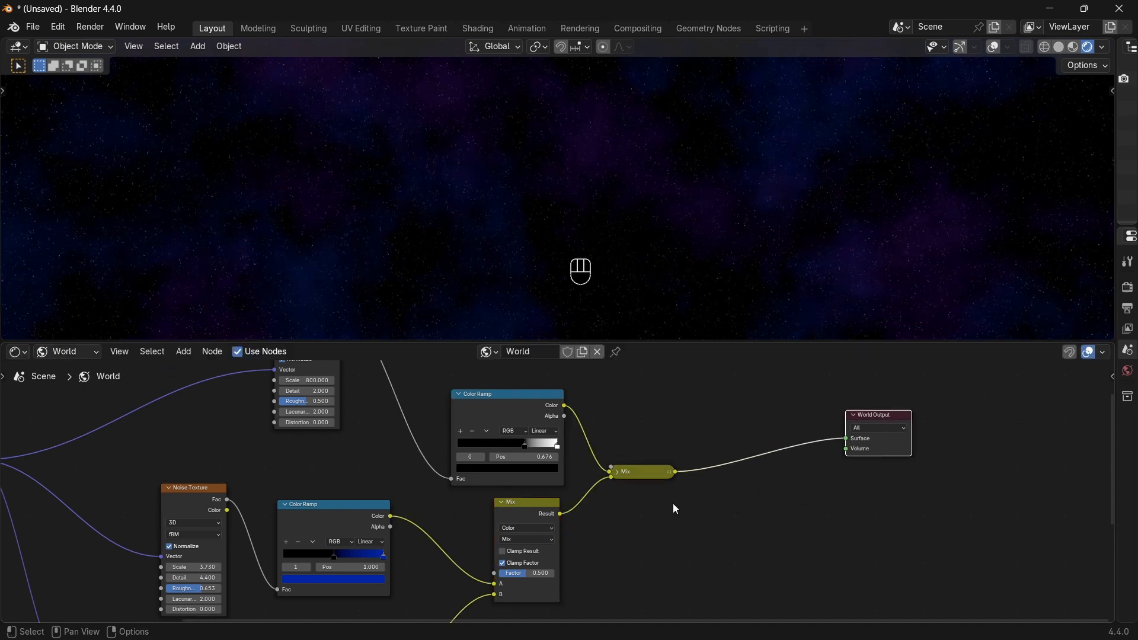
click(619, 475)
scroll(642, 474, up, 2)
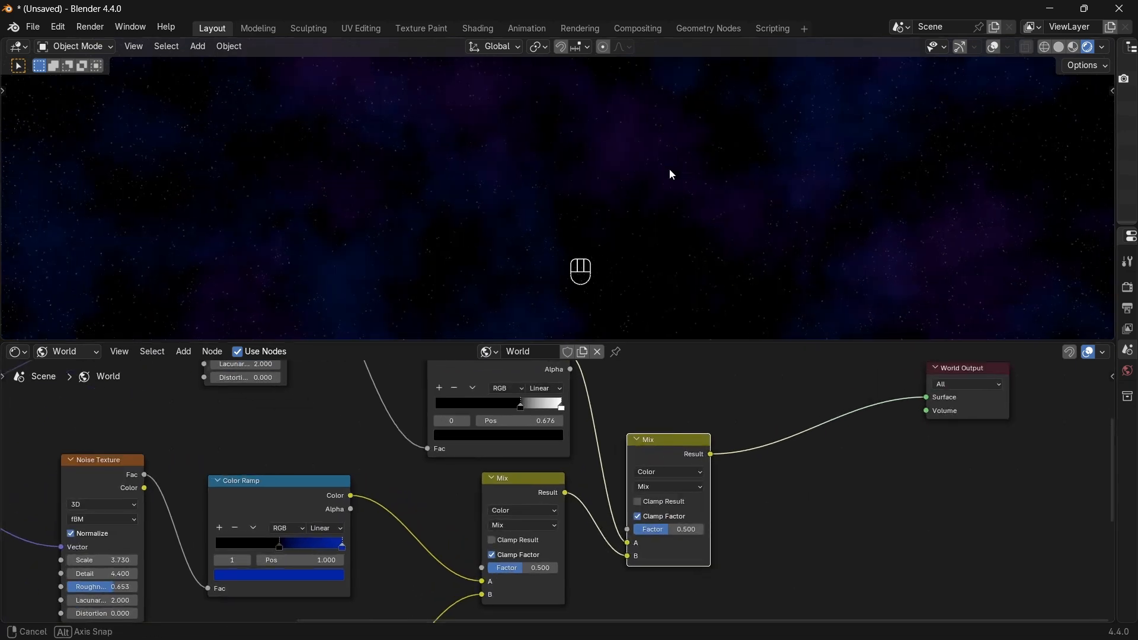
middle_drag(669, 171, 699, 153)
middle_drag(692, 451, 648, 427)
Reposition the new Mix node and set its blending mode to Screen, checking the combined sky in the viewport.
drag(632, 416, 657, 394)
click(627, 441)
click(648, 539)
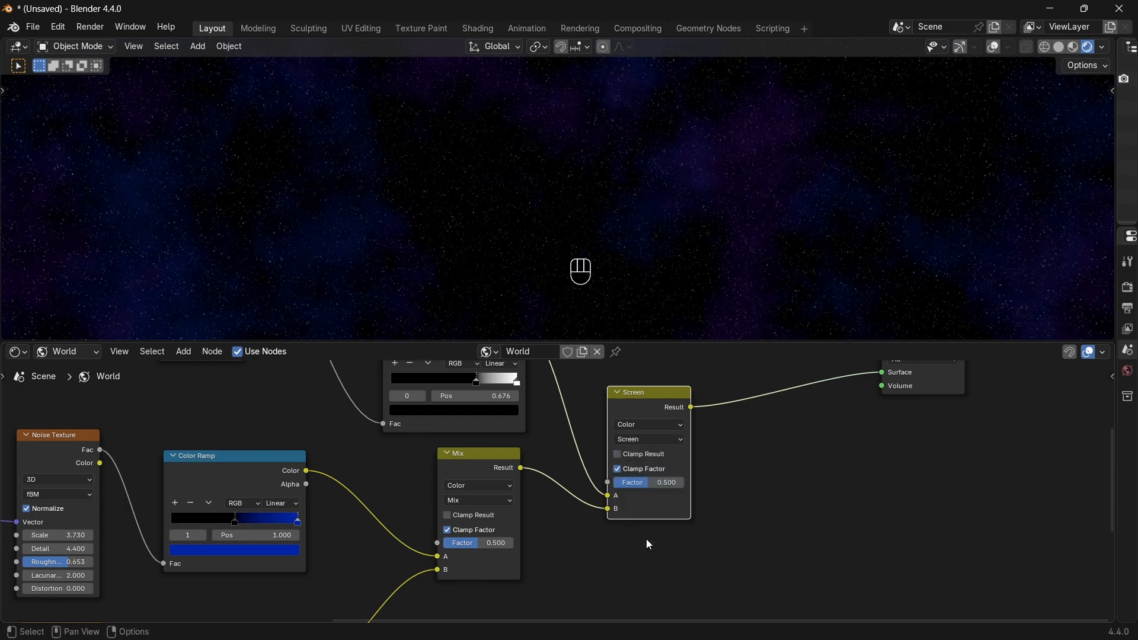
middle_drag(613, 304, 551, 282)
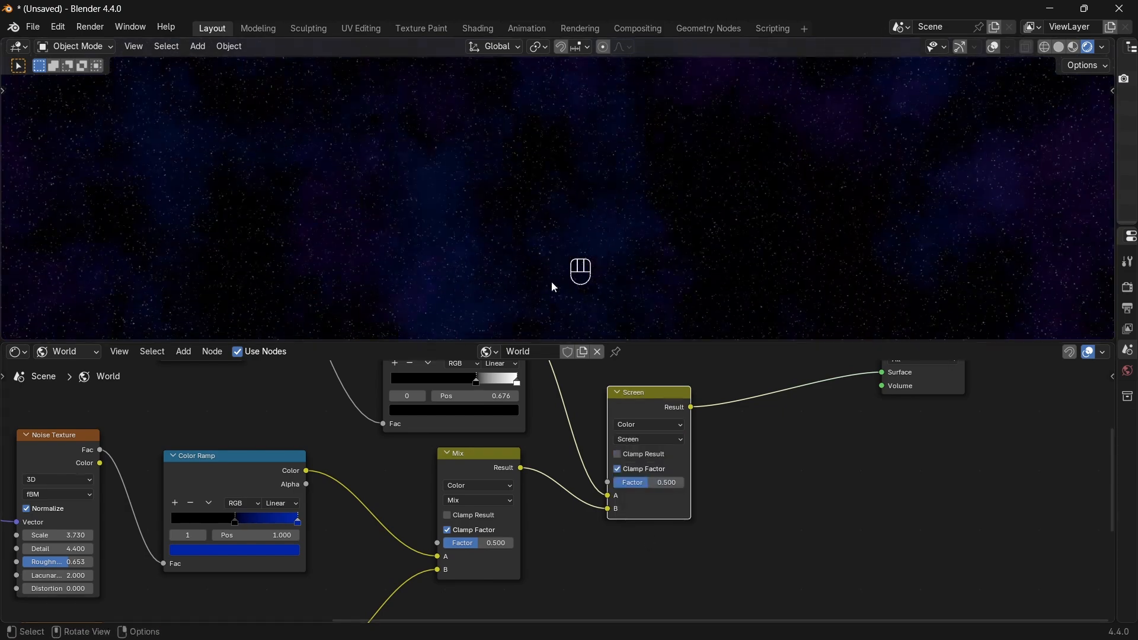
Reposition the Screen node and insert a Background shader between it and the World Output.
middle_drag(821, 472, 750, 518)
scroll(741, 527, up, 2)
drag(550, 448, 551, 422)
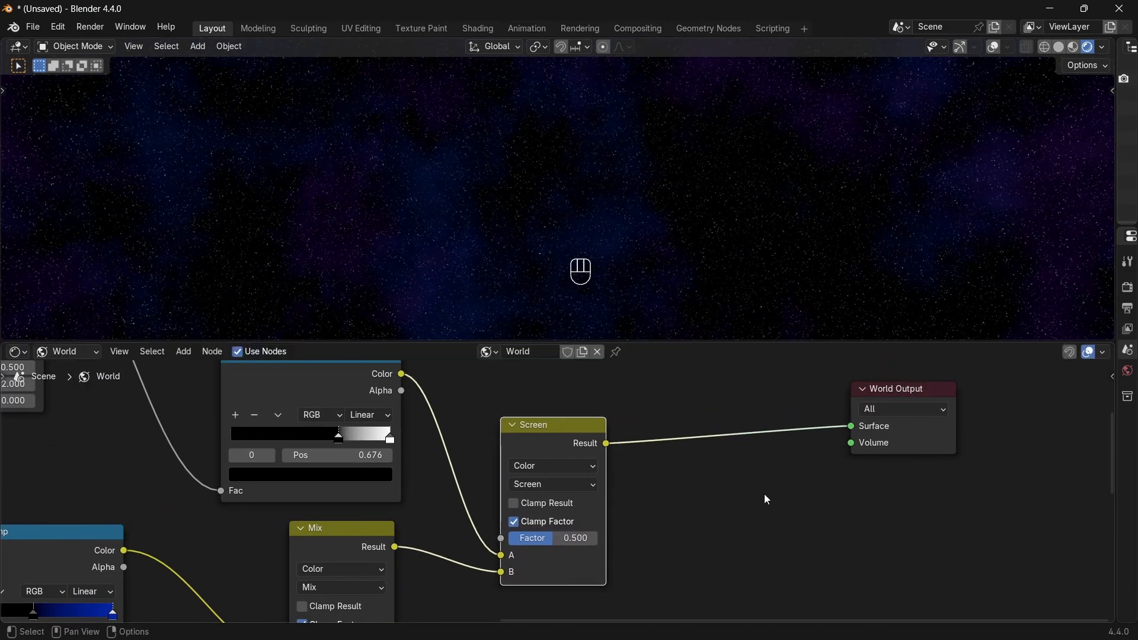
middle_drag(764, 494, 695, 492)
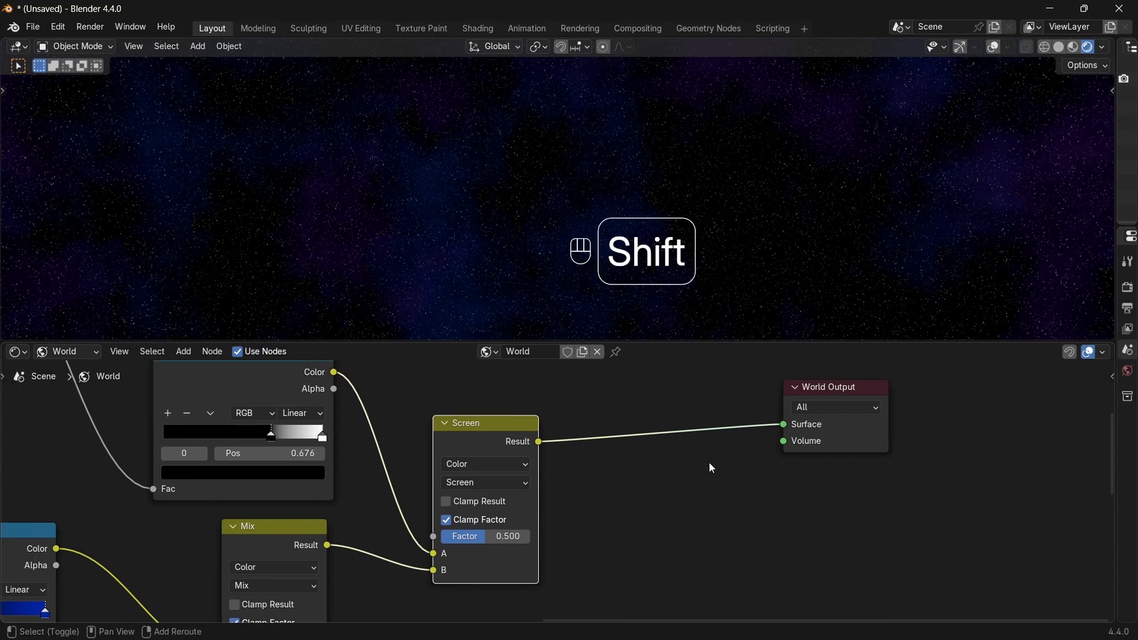
key(shift+a)
mouse_move(668, 540)
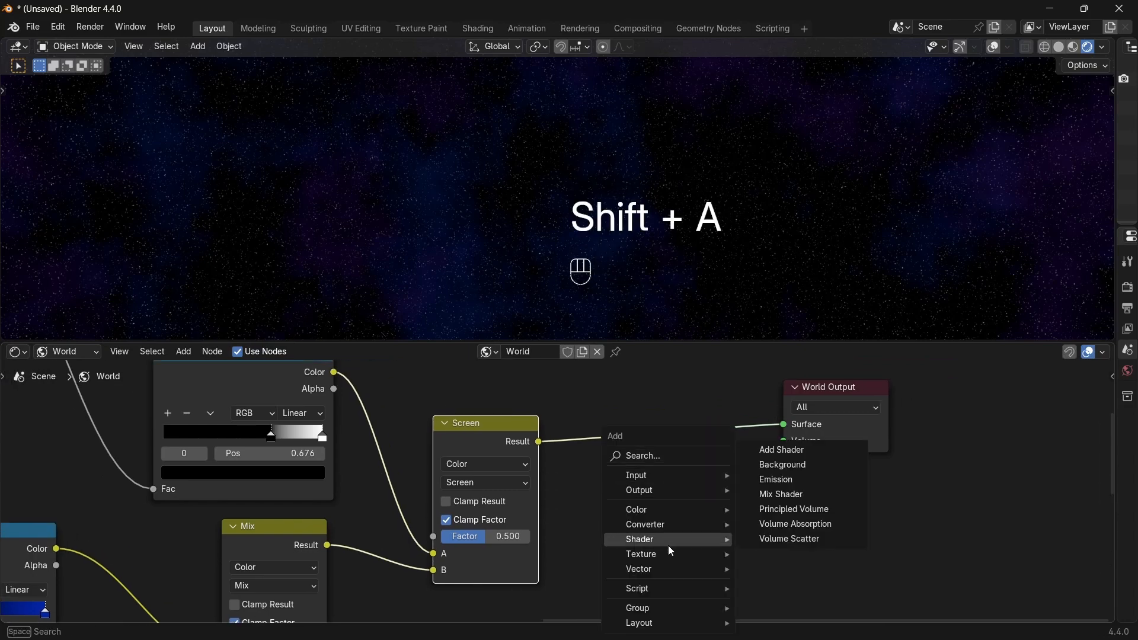
click(782, 465)
click(764, 469)
Set the Background node's strength to 2.4.
middle_drag(708, 494, 558, 507)
mouse_move(552, 489)
mouse_down()
mouse_move(611, 489)
mouse_move(547, 489)
mouse_up()
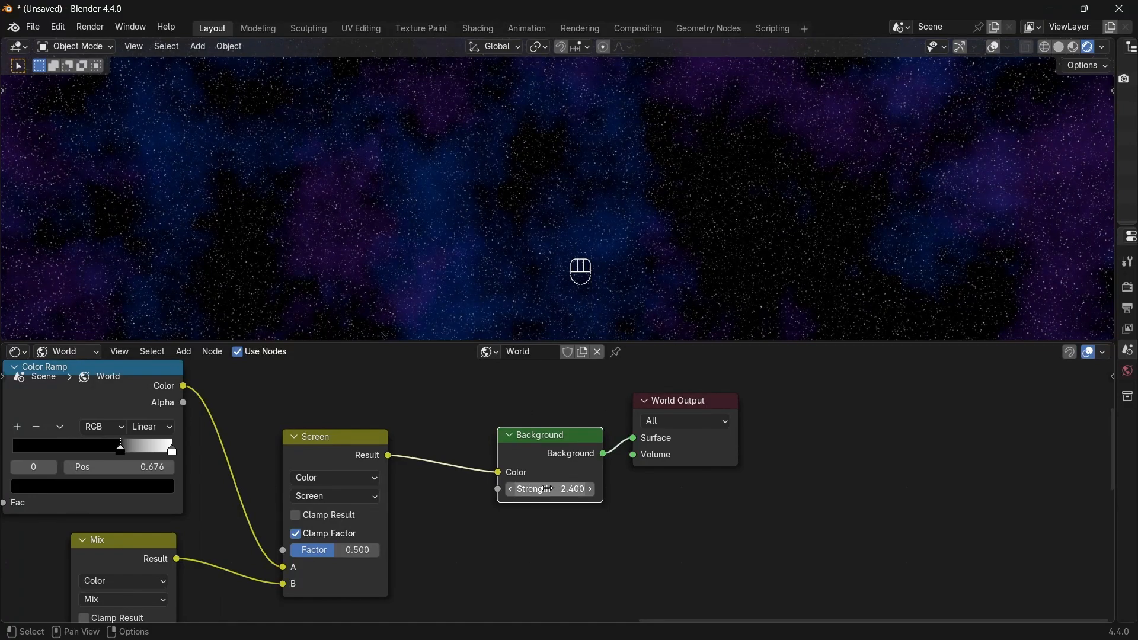
scroll(464, 436, up, 1)
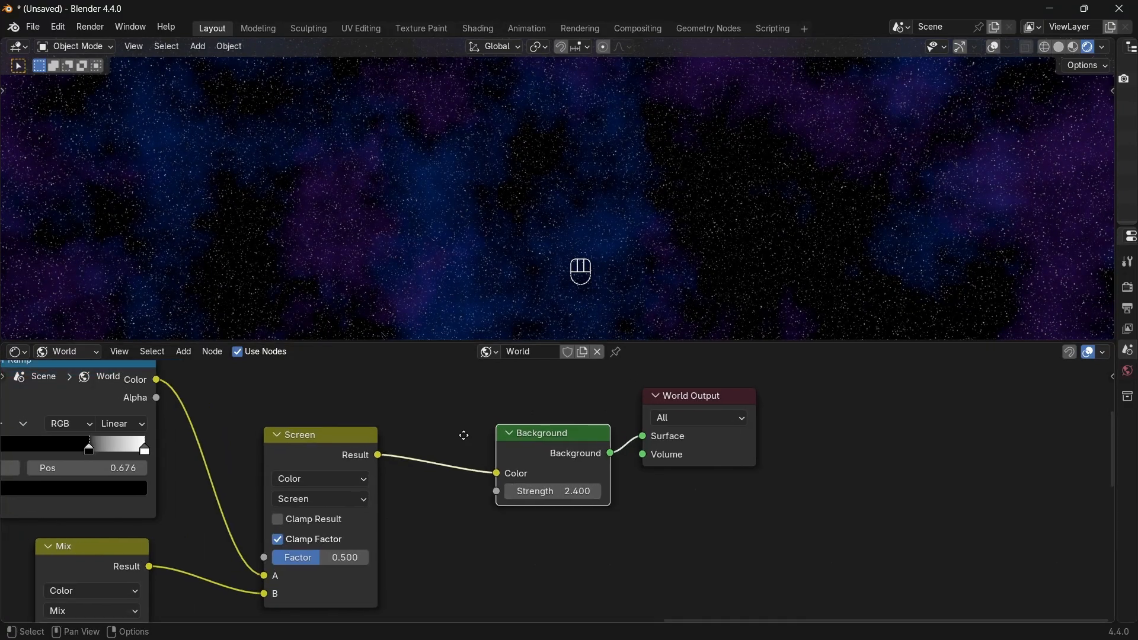
Shrink the node editor to enlarge the 3D viewport, look around the sky, and turn on the viewport overlays.
scroll(854, 484, down, 4)
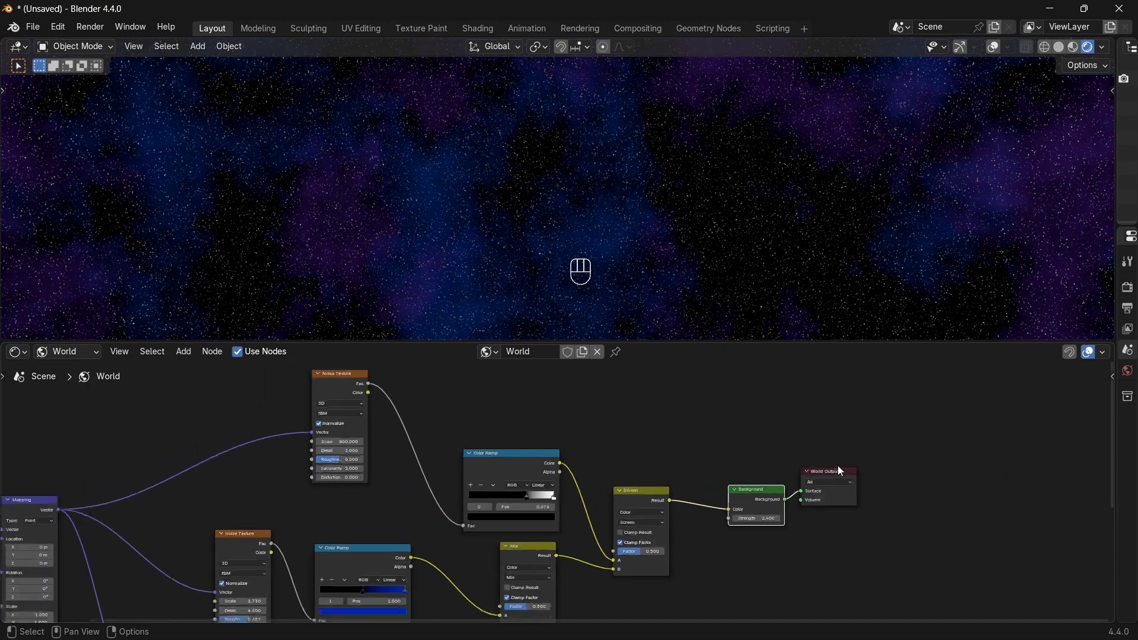
scroll(838, 467, down, 3)
scroll(605, 505, down, 2)
middle_drag(605, 505, 774, 443)
drag(795, 348, 783, 611)
middle_drag(485, 321, 614, 348)
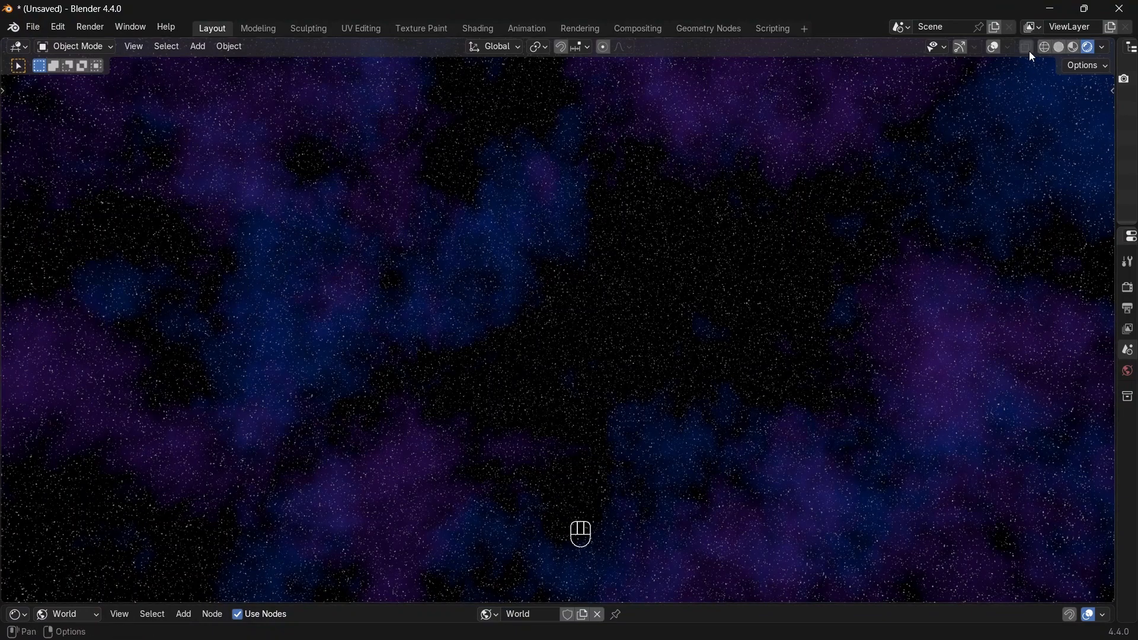
click(994, 47)
middle_drag(664, 284, 587, 338)
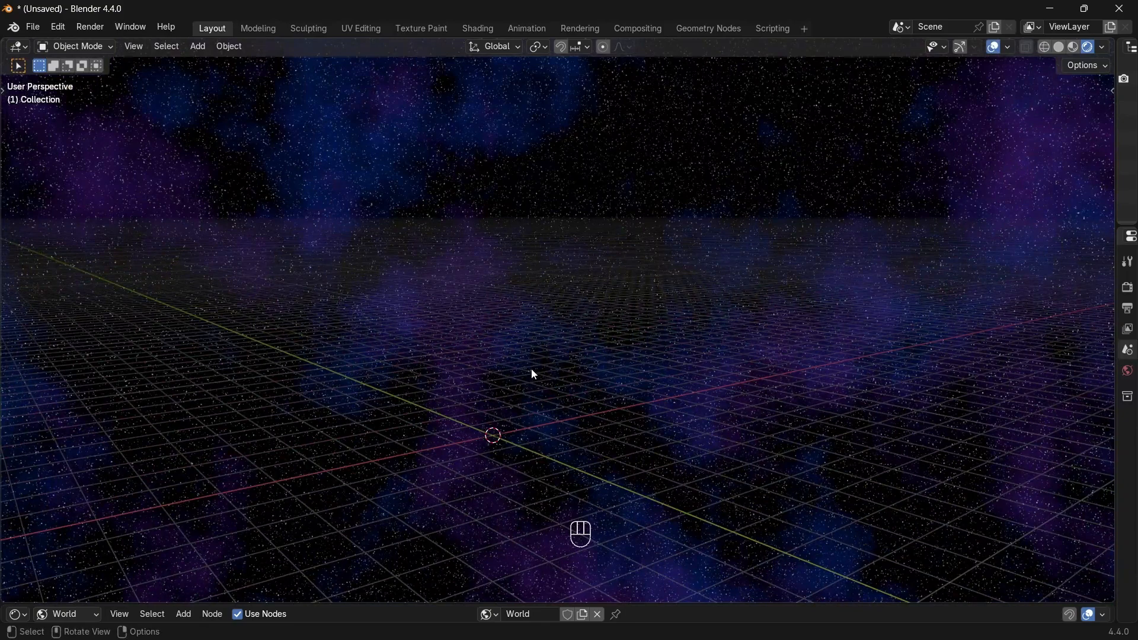
Add a plane mesh at the origin and raise it along the Z axis above the grid.
key(shift+a)
mouse_move(479, 352)
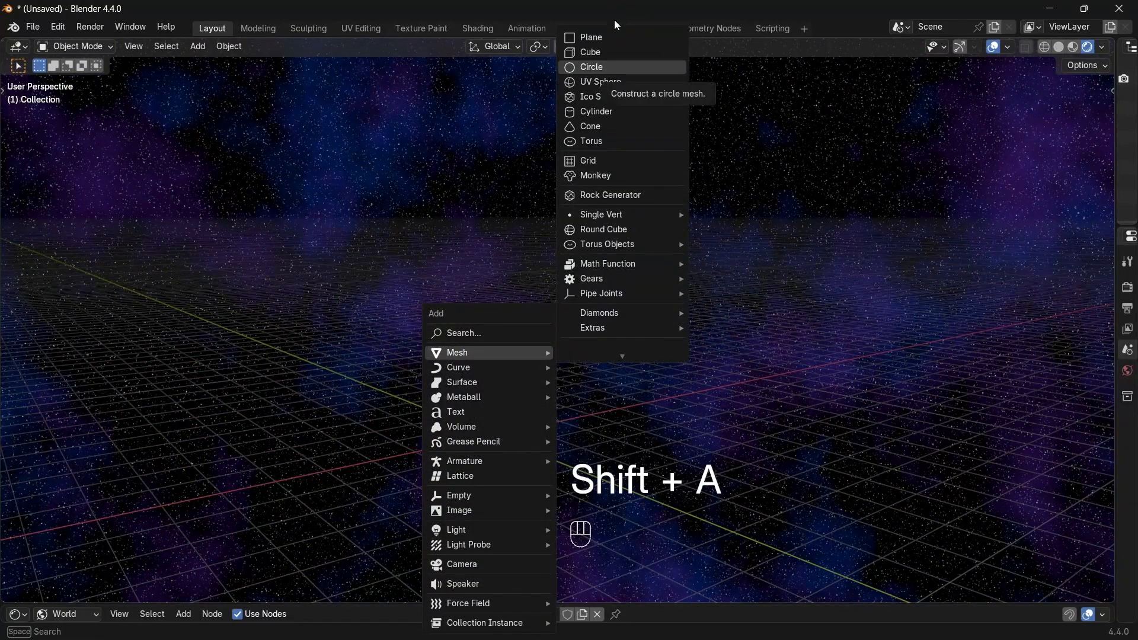
click(598, 35)
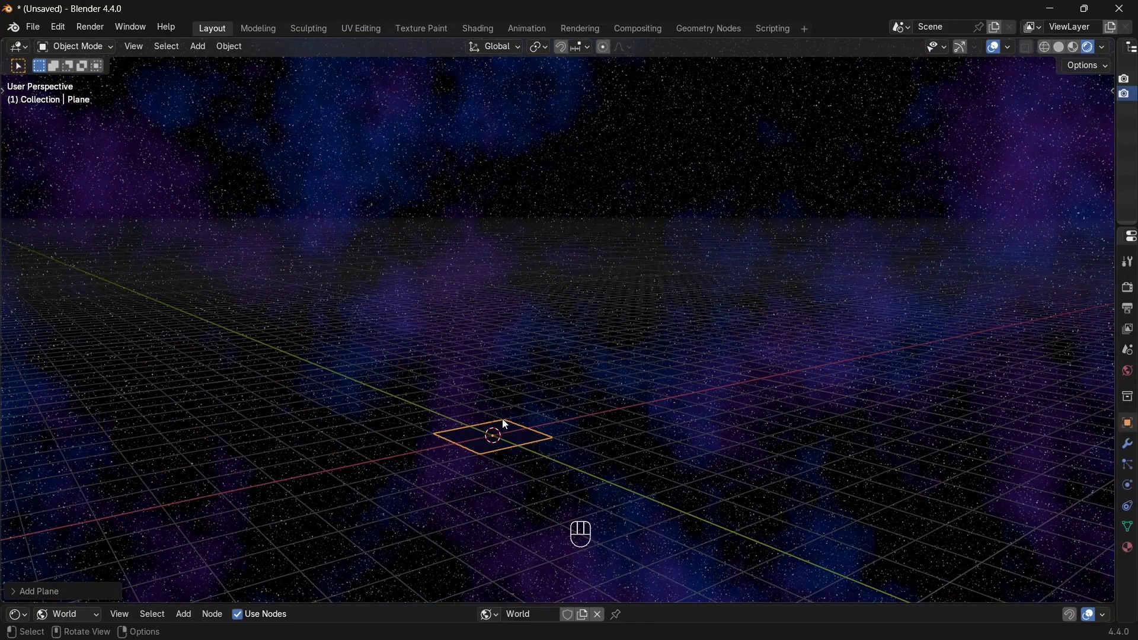
key(g)
key(z)
click(500, 280)
middle_drag(502, 284, 514, 361)
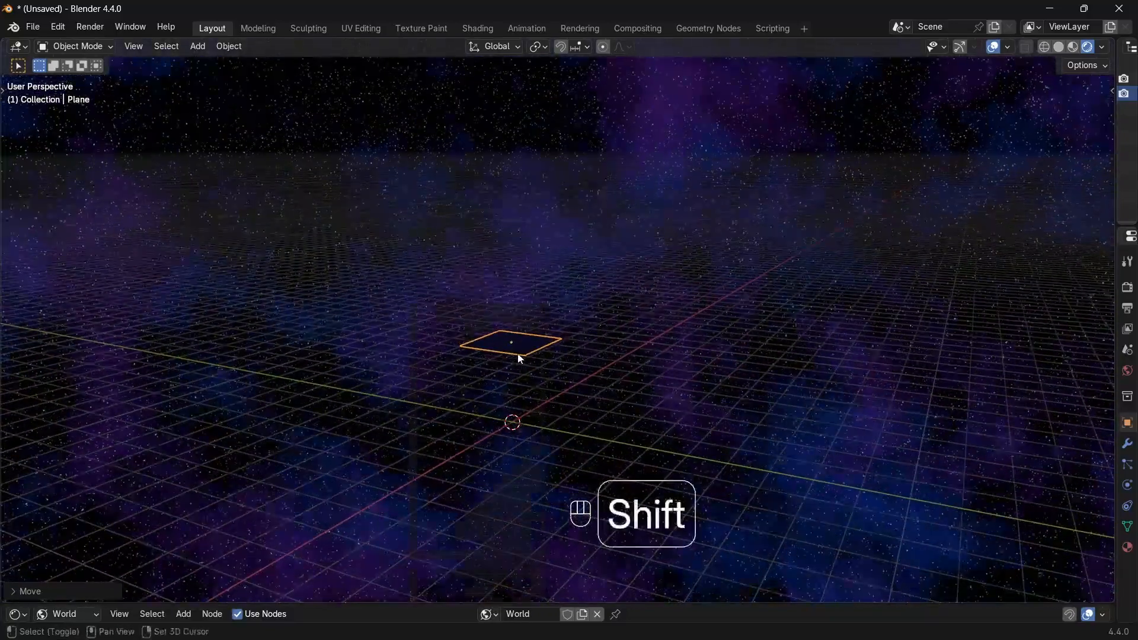
Add a Sun light, move it up and away from the plane, and rotate it to aim toward the plane.
key(shift+a)
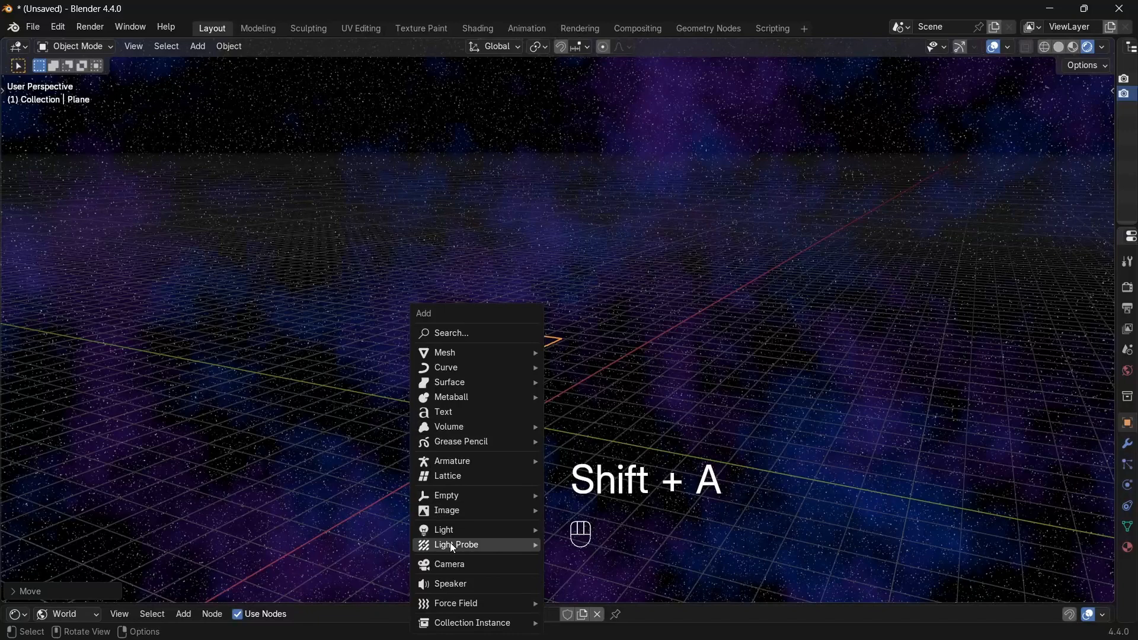
mouse_move(450, 529)
click(567, 545)
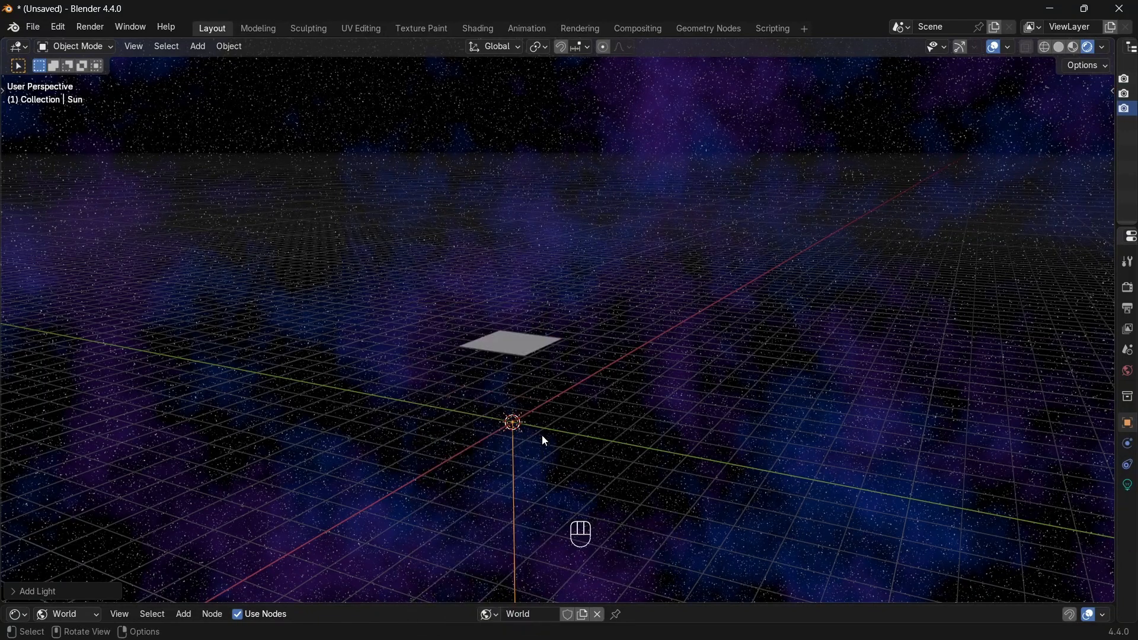
key(g)
click(959, 193)
key(r)
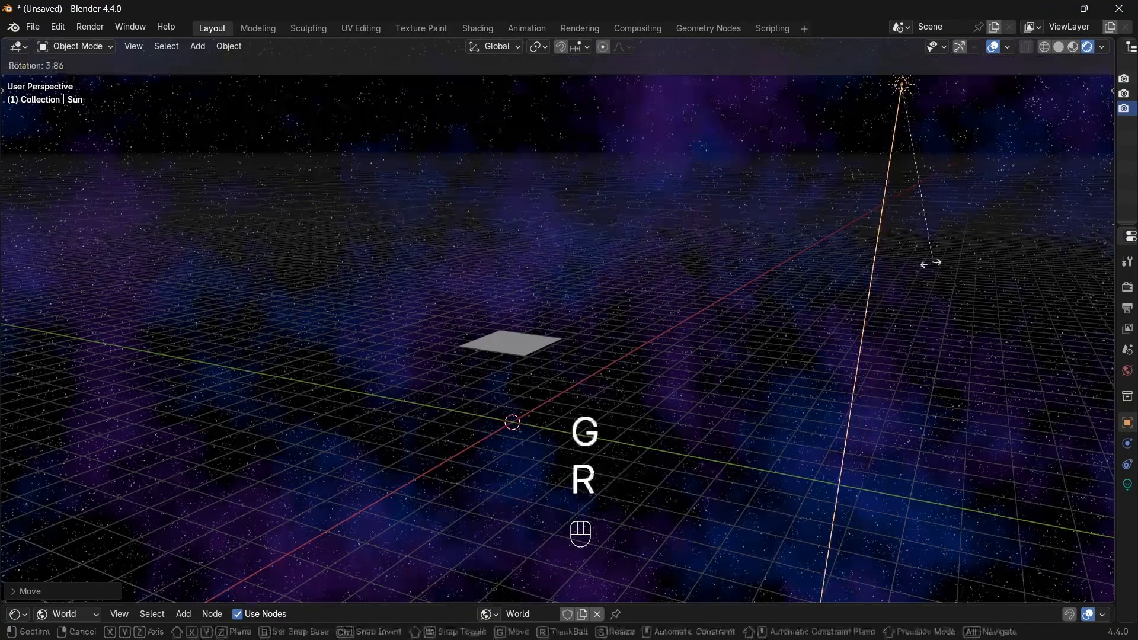
click(736, 258)
Widen the properties area and set the Sun light's strength to 50.
drag(1115, 298, 877, 350)
click(878, 485)
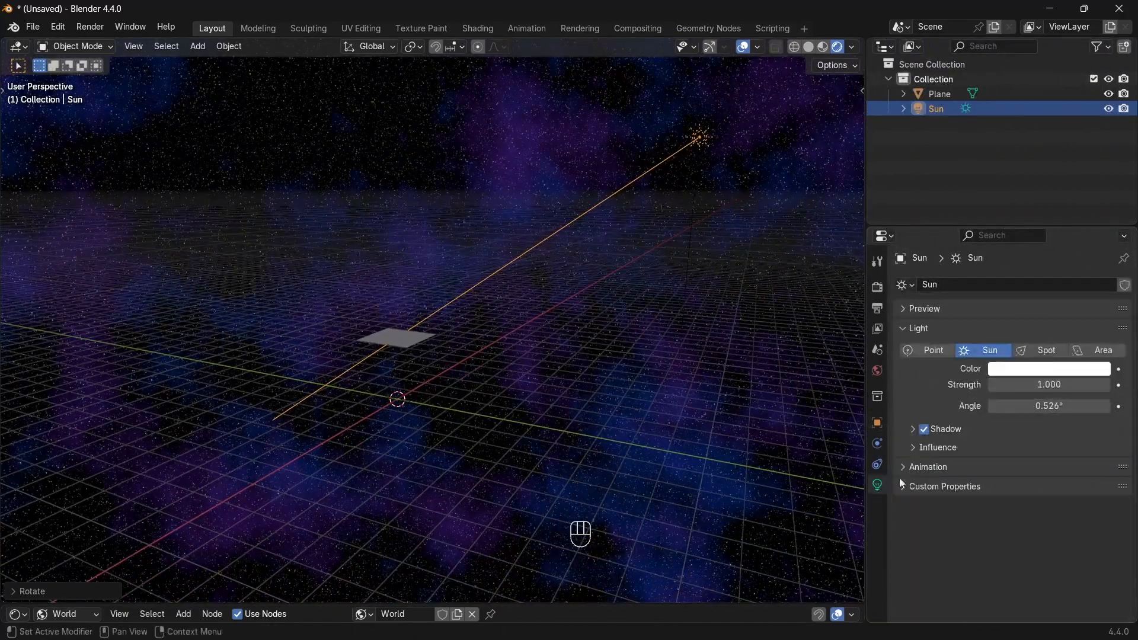
click(1034, 385)
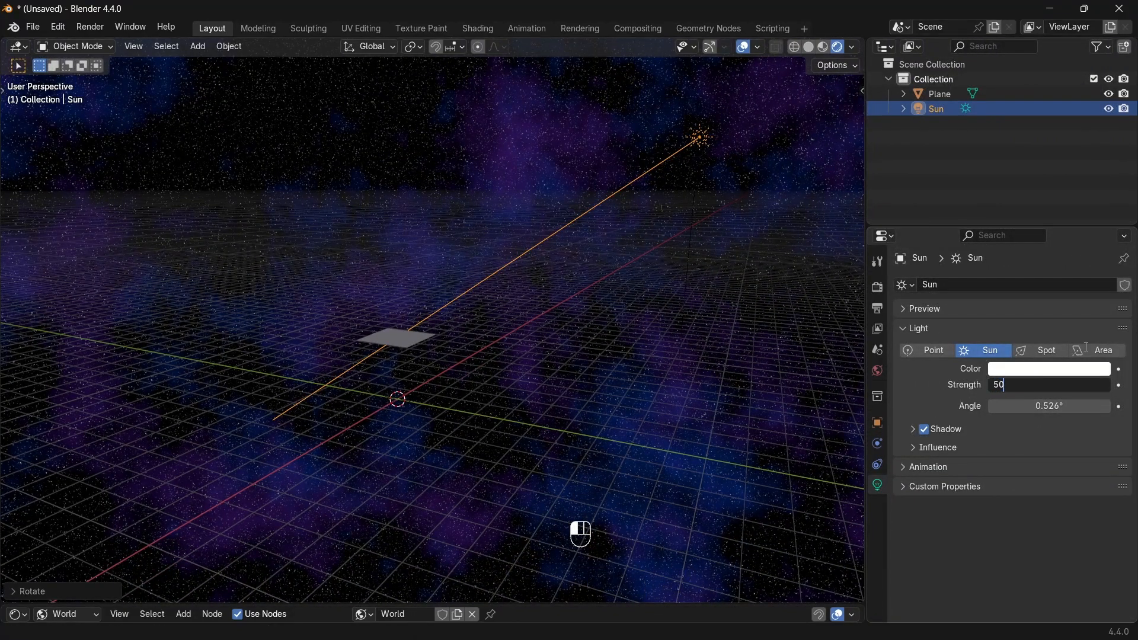
text(50)
key(Return)
middle_drag(499, 297, 522, 356)
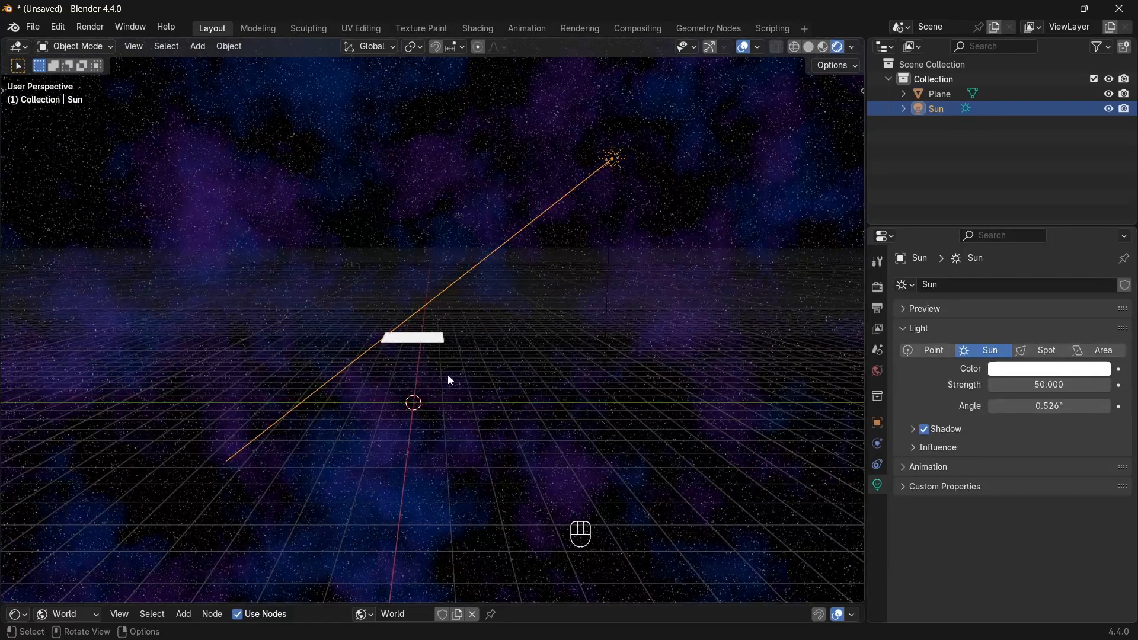
middle_drag(447, 378, 389, 359)
Select the plane, enlarge the node editor and split it, turning one of the halves into an Image Editor.
click(388, 358)
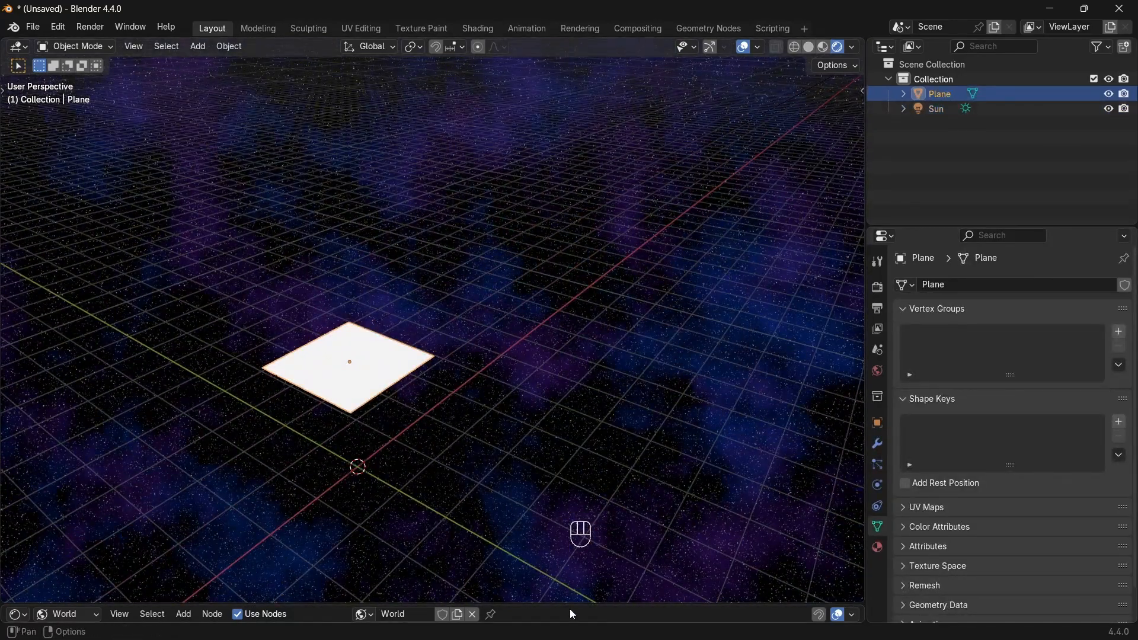
drag(570, 604, 570, 379)
drag(3, 381, 432, 474)
click(16, 387)
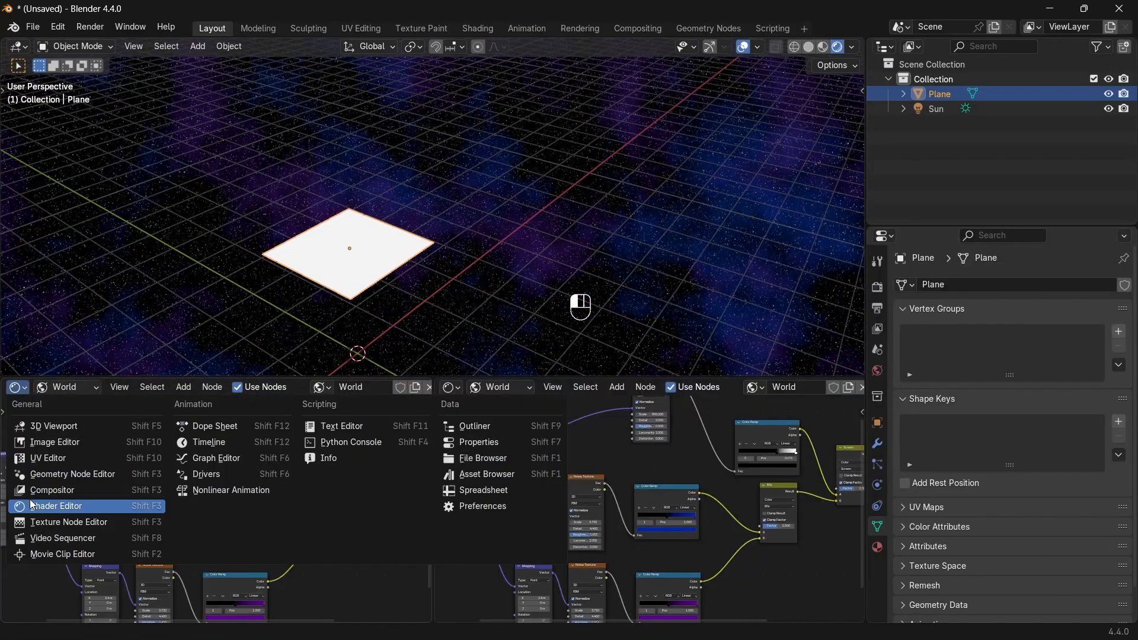
click(55, 442)
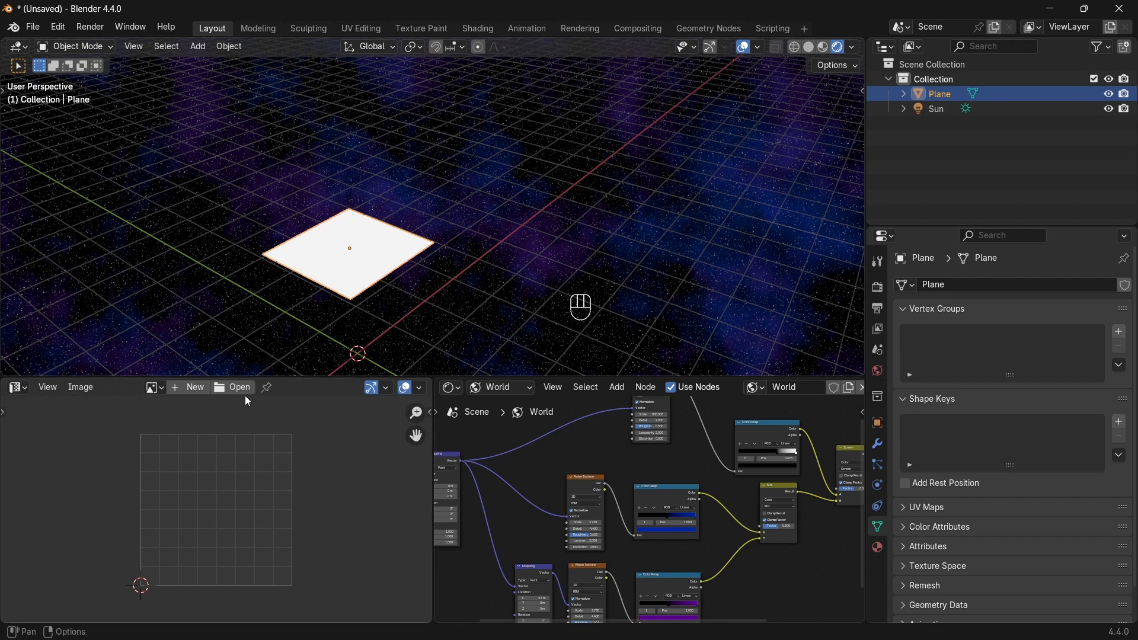
Switch the Shader Editor from World to Object and create a new material for the plane.
click(519, 389)
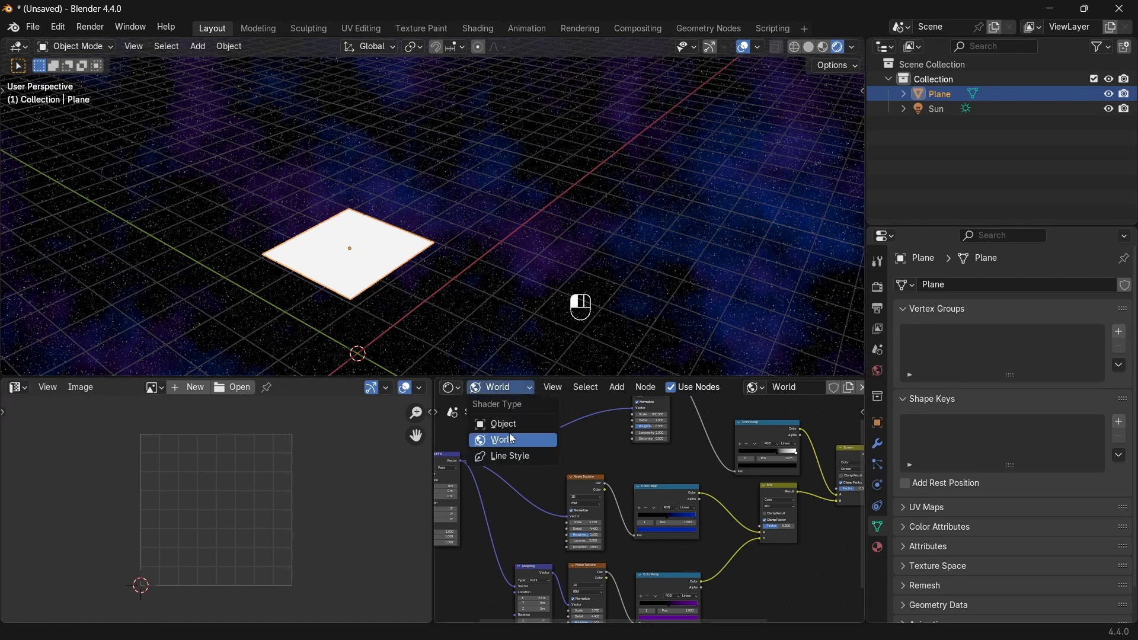
click(509, 425)
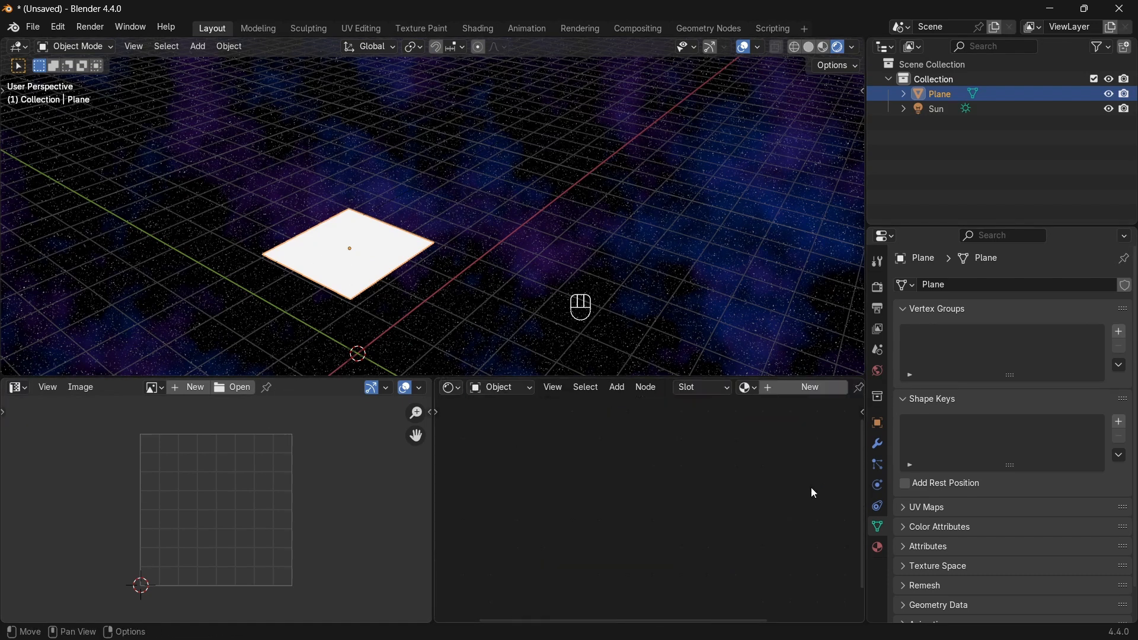
click(796, 389)
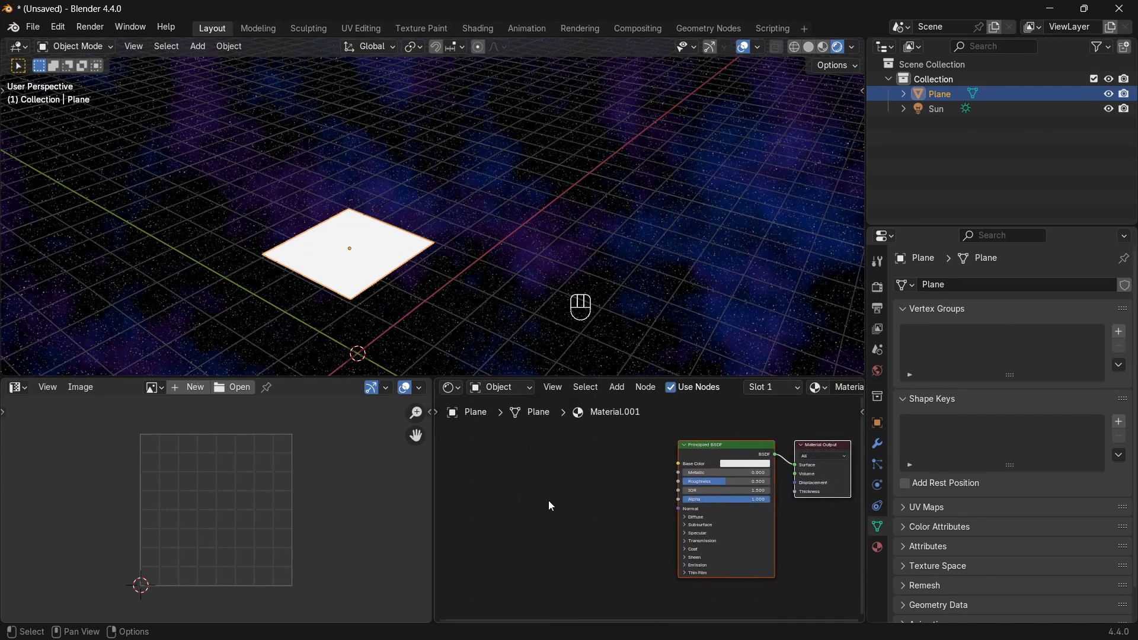
Add an Image Texture node to the plane's material and load OIP (2).jpeg.jpg from the V1 folder into it.
key(shift+a)
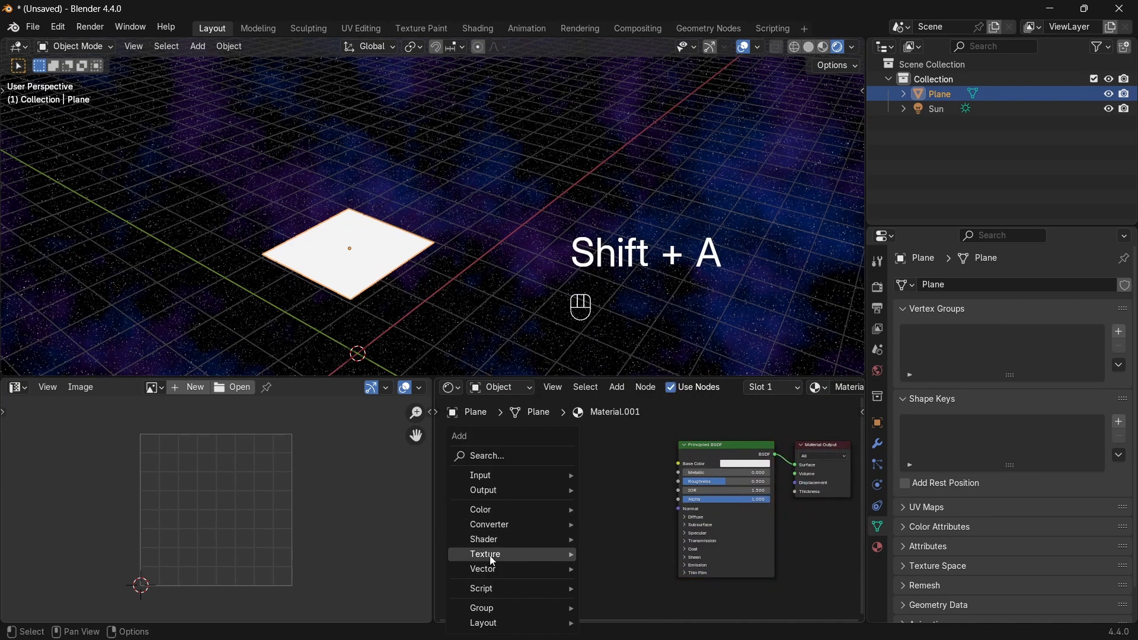
mouse_move(490, 555)
click(651, 451)
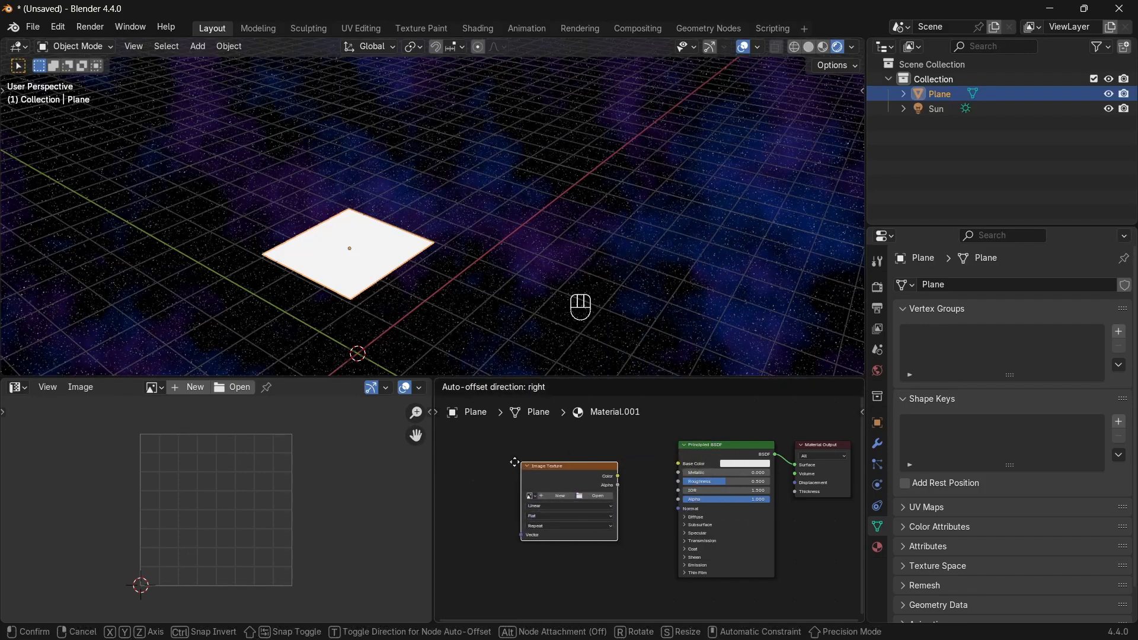
click(584, 498)
click(602, 485)
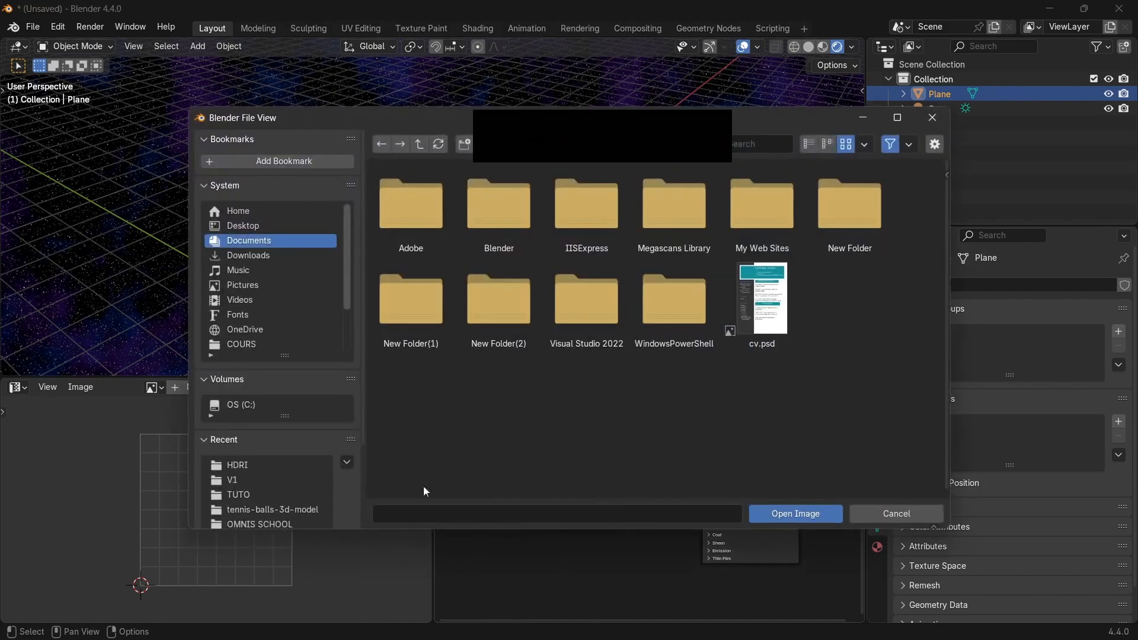
click(261, 480)
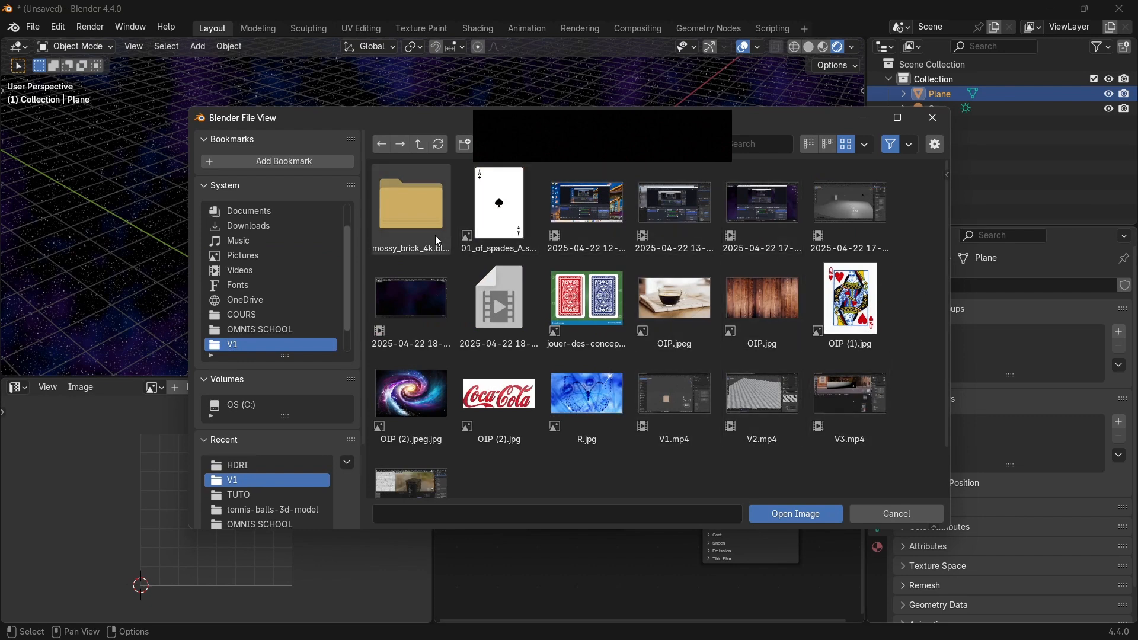
scroll(490, 419, down, 2)
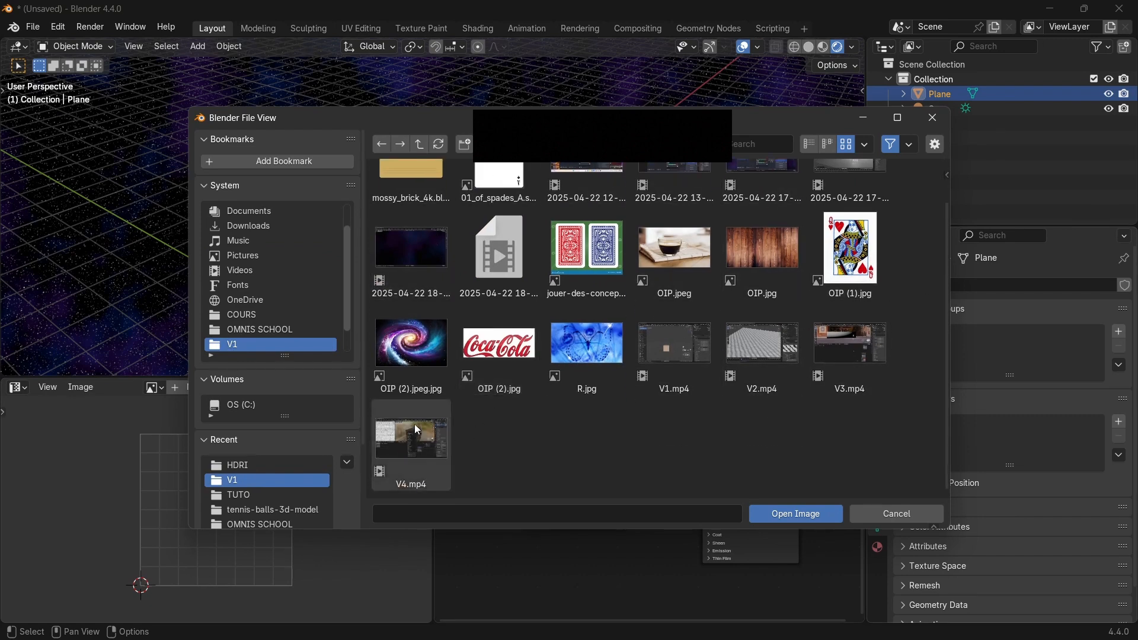
scroll(451, 403, up, 2)
click(413, 389)
click(789, 513)
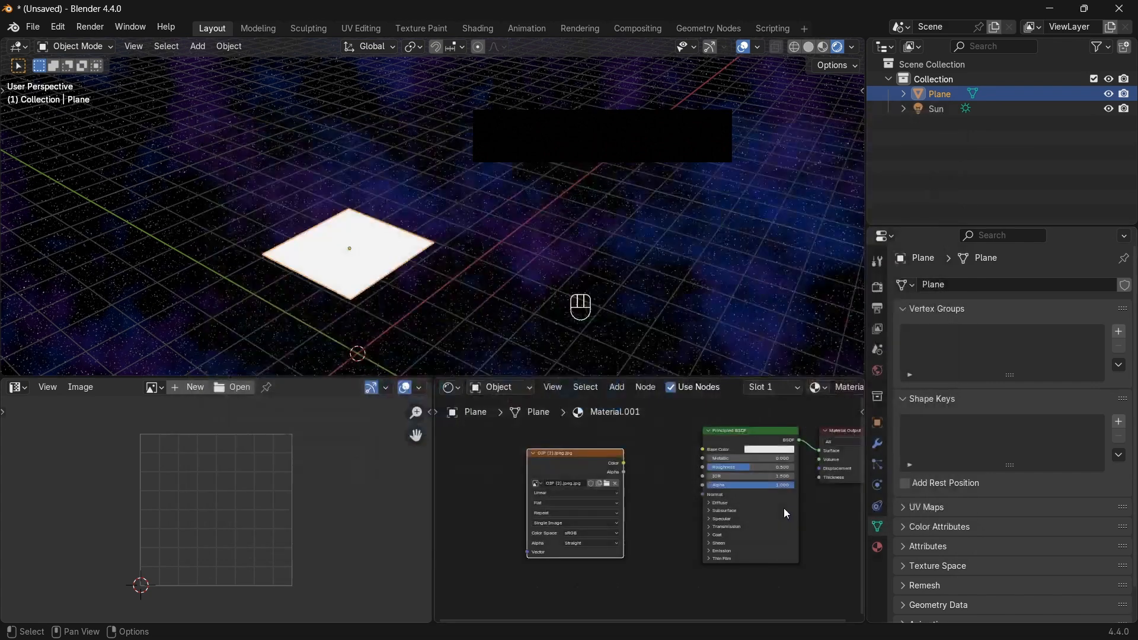
Preview the galaxy texture on the plane, add Texture Coordinate and Mapping nodes to it, and move the texture nodes away from the Principled BSDF.
ctrl+shift+click(586, 456)
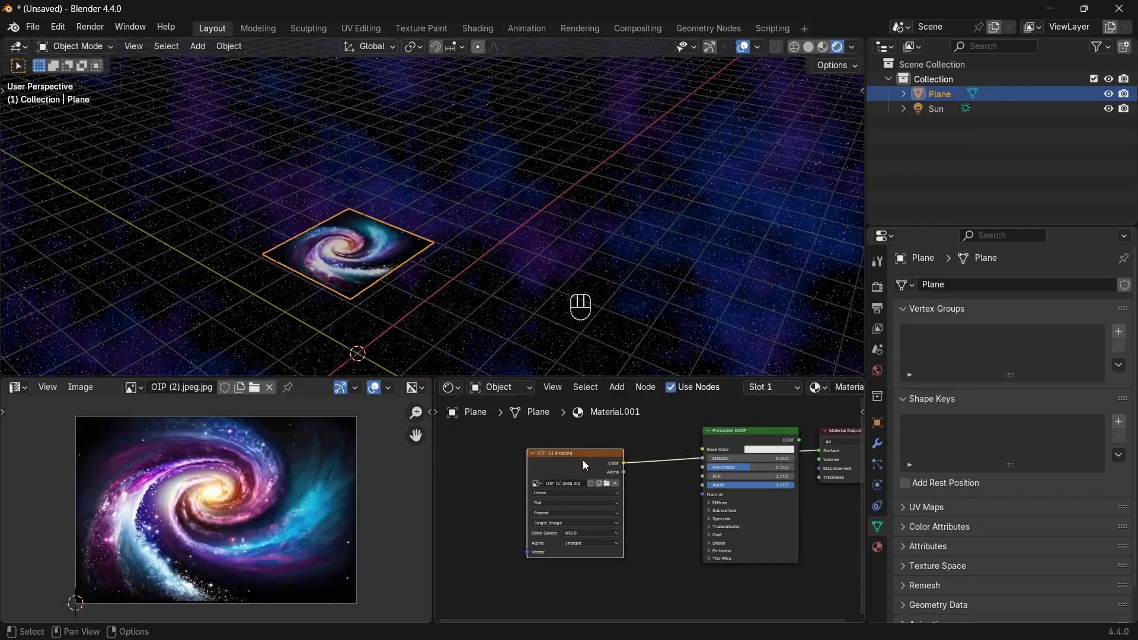
key(ctrl+t)
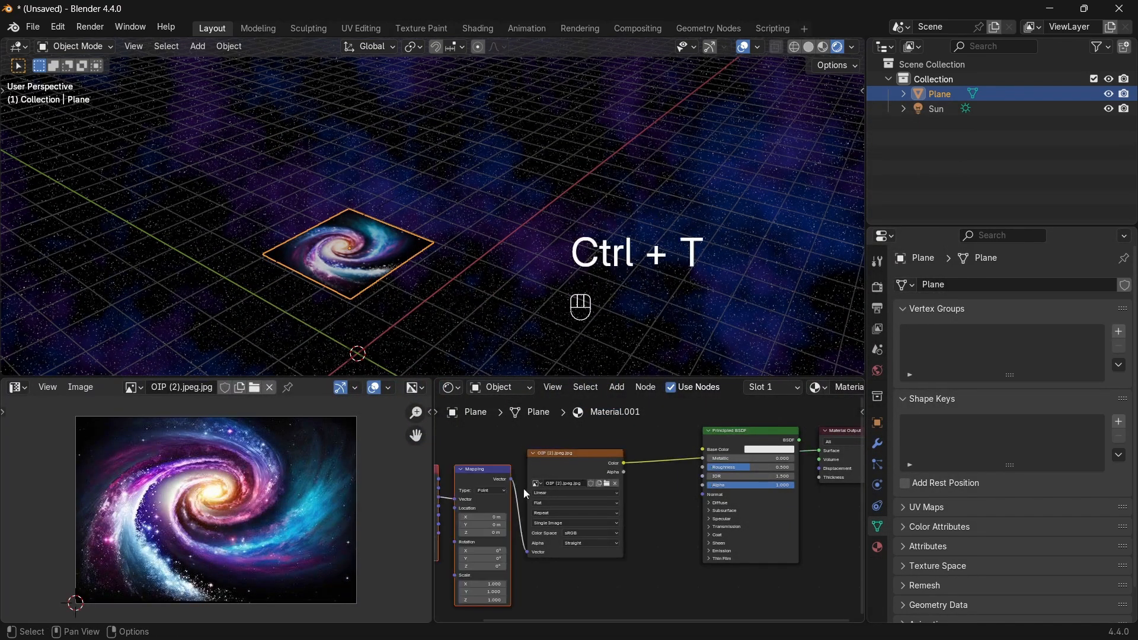
middle_drag(450, 309, 436, 298)
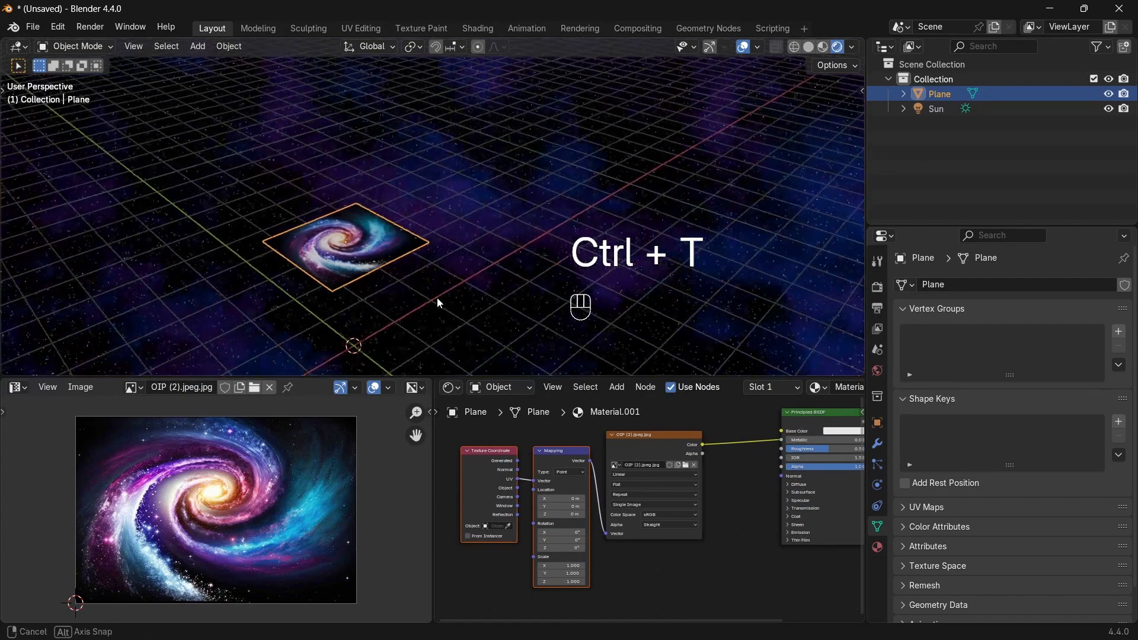
middle_drag(644, 472, 719, 477)
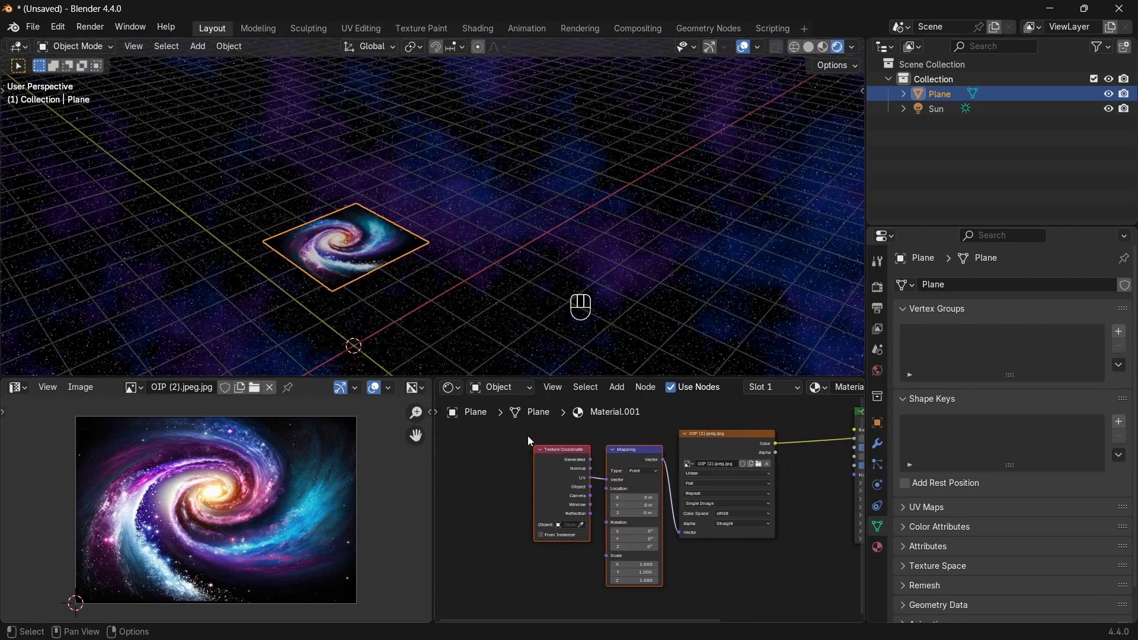
key(g)
click(613, 502)
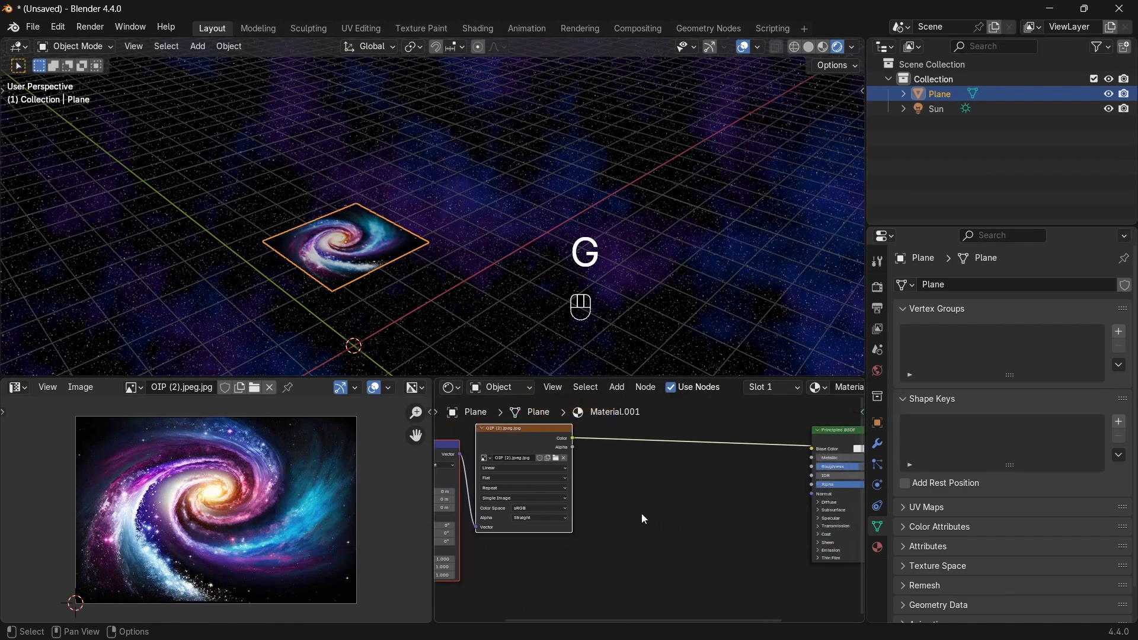
Insert a Color Ramp node after the galaxy Image Texture and reposition it before the Principled BSDF.
key(shift+a)
mouse_move(593, 456)
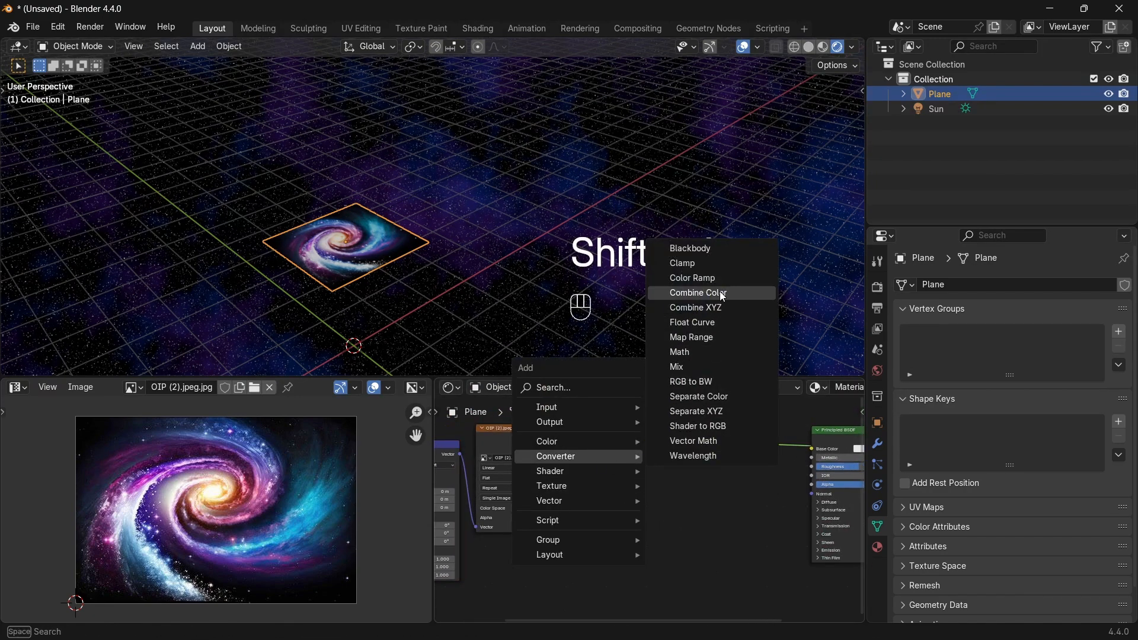
click(711, 279)
click(652, 435)
middle_drag(669, 479, 602, 469)
drag(630, 435, 610, 478)
middle_drag(715, 477, 639, 472)
middle_drag(519, 448, 540, 468)
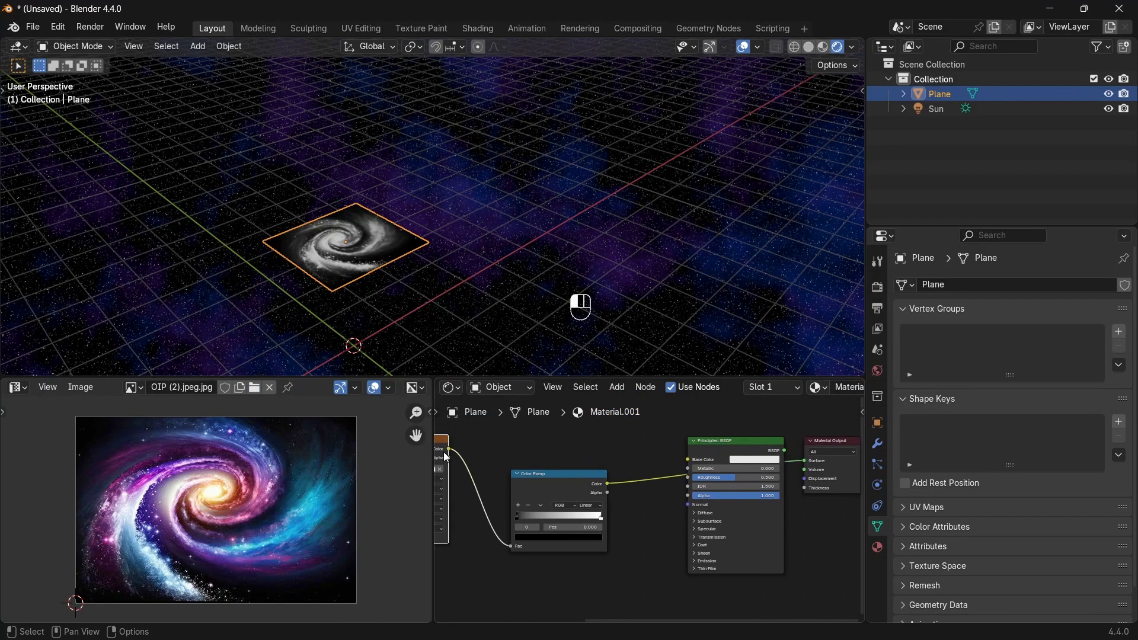
Feed the image color into Base Color, reconnect the Principled BSDF to the Material Output, and link the Color Ramp to Alpha.
drag(449, 449, 731, 450)
ctrl+shift+click(734, 451)
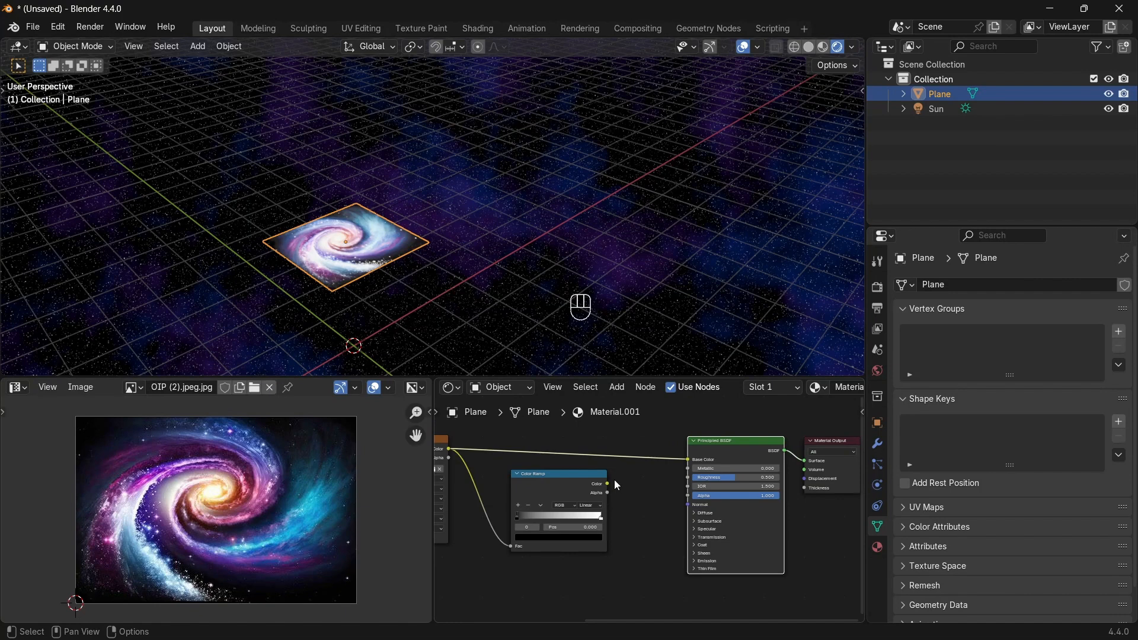
drag(608, 483, 692, 496)
Rotate the galaxy plane 90 degrees around the X axis so it stands upright.
scroll(429, 282, up, 4)
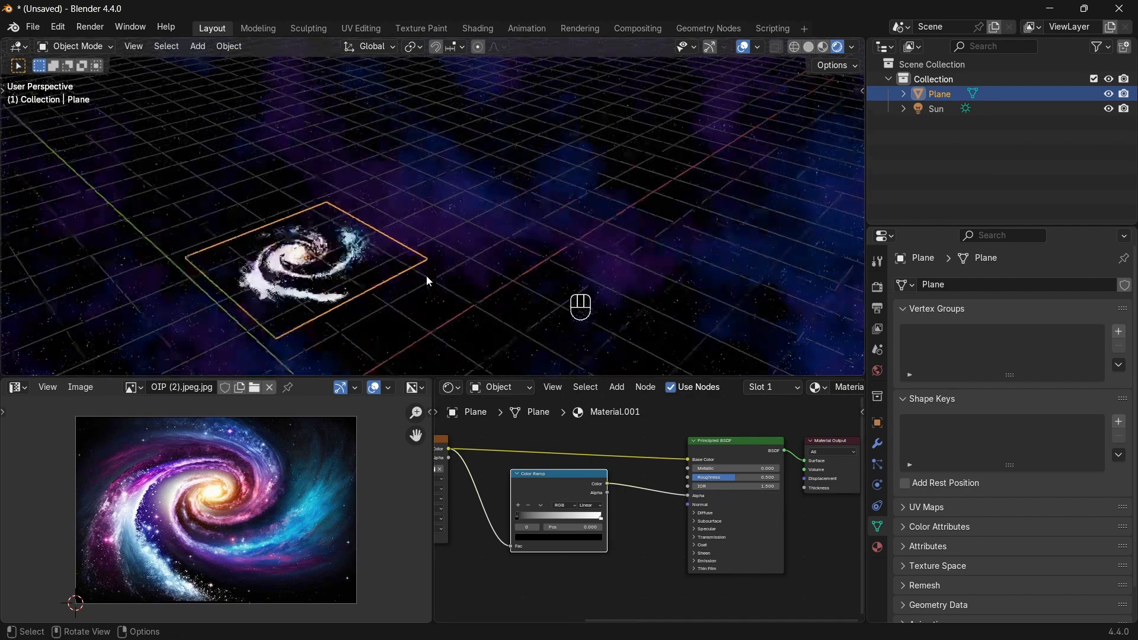
key(r)
key(x)
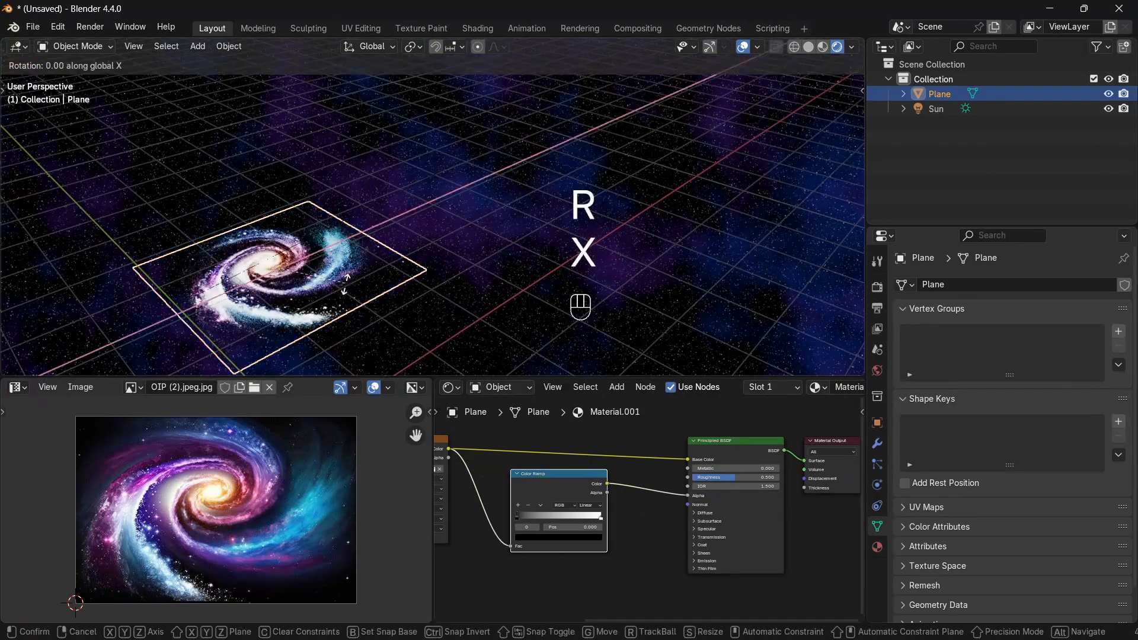
key(KP_9)
key(KP_0)
key(Return)
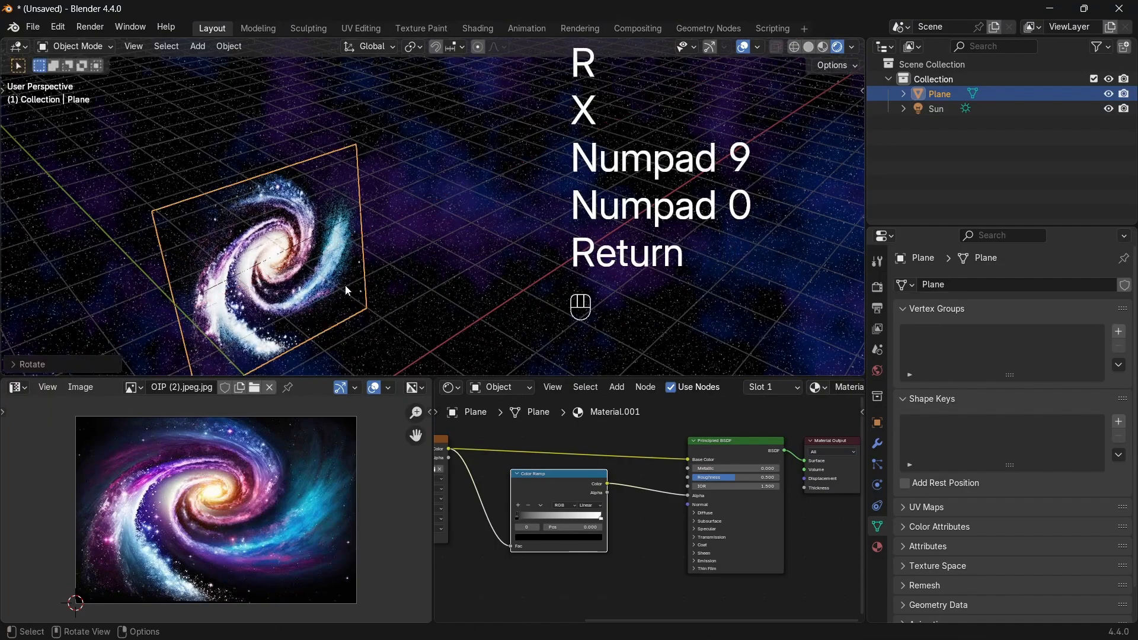
scroll(356, 318, down, 4)
middle_drag(357, 319, 430, 202)
shift+middle_drag(479, 238, 465, 229)
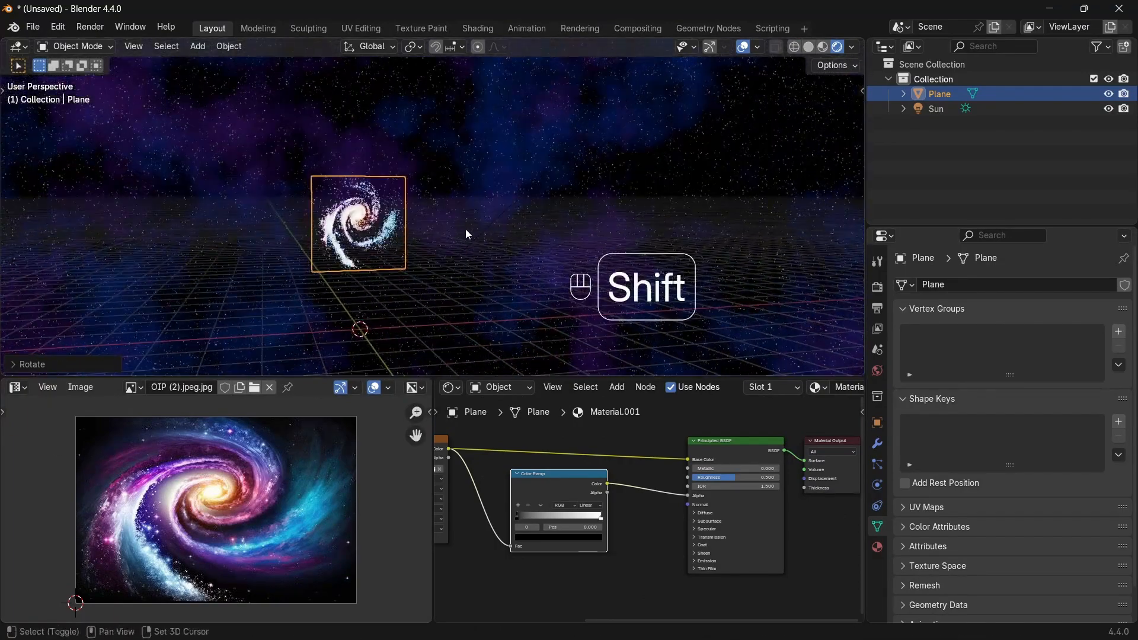
Scale up the galaxy plane's geometry in Edit Mode and return to Object Mode.
key(Tab)
key(s)
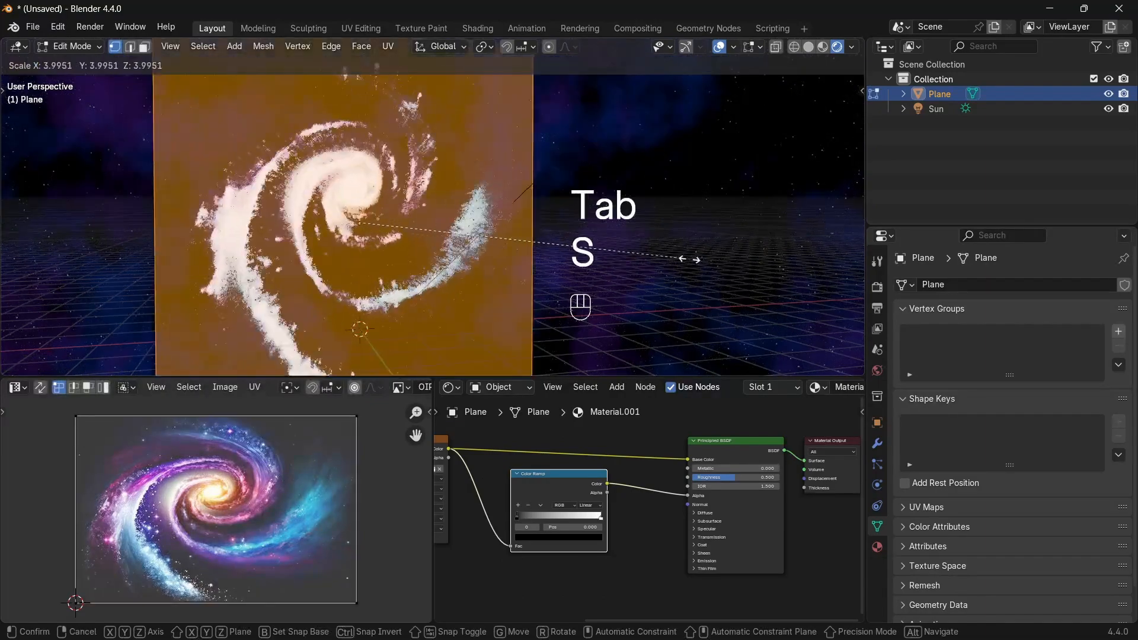
click(651, 251)
key(Tab)
scroll(563, 251, down, 4)
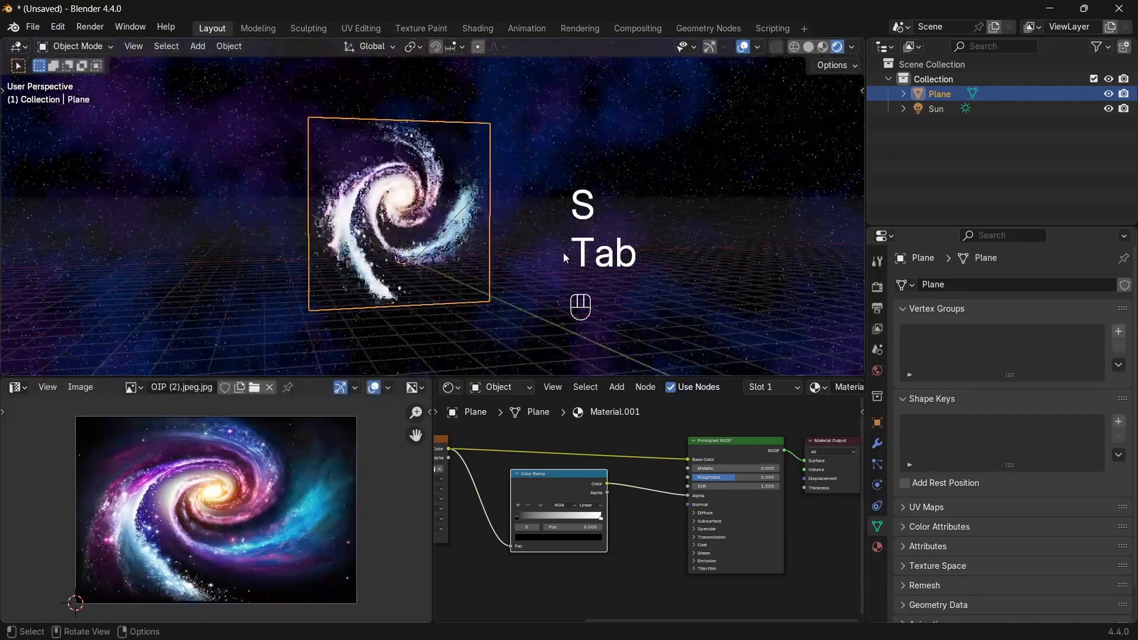
Move the galaxy plane up and away from the world origin, then push it farther into the distance along the global Y axis.
key(g)
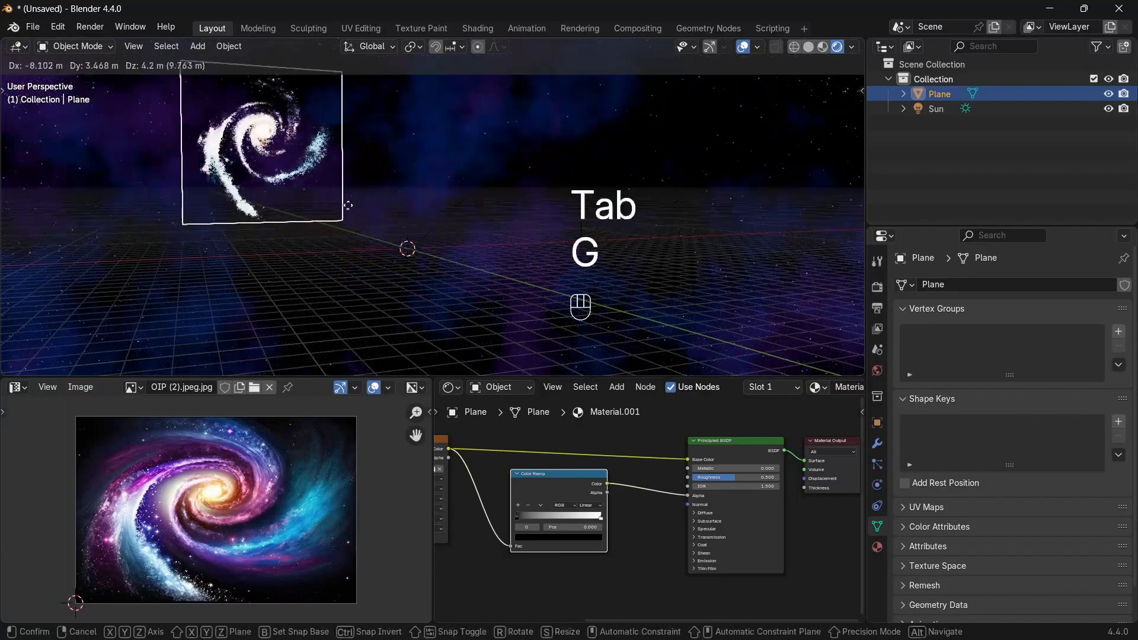
click(376, 199)
scroll(398, 240, down, 3)
key(g)
key(y)
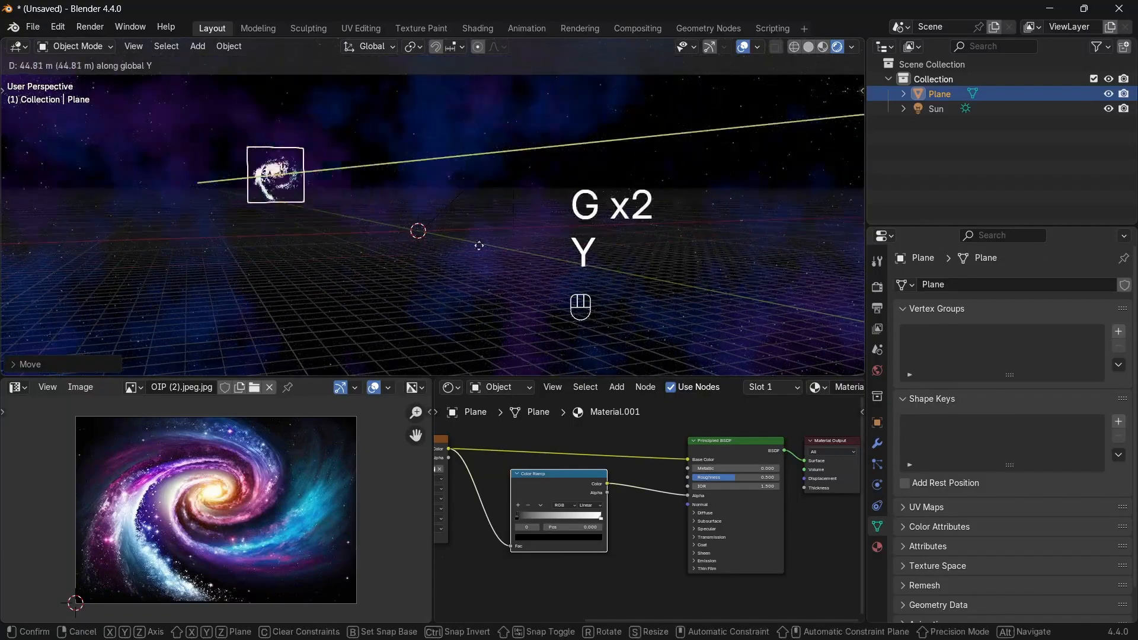
click(490, 236)
Tilt the galaxy plane freely with a trackball rotation, scale it up uniformly, and deselect it.
key(r)
key(r)
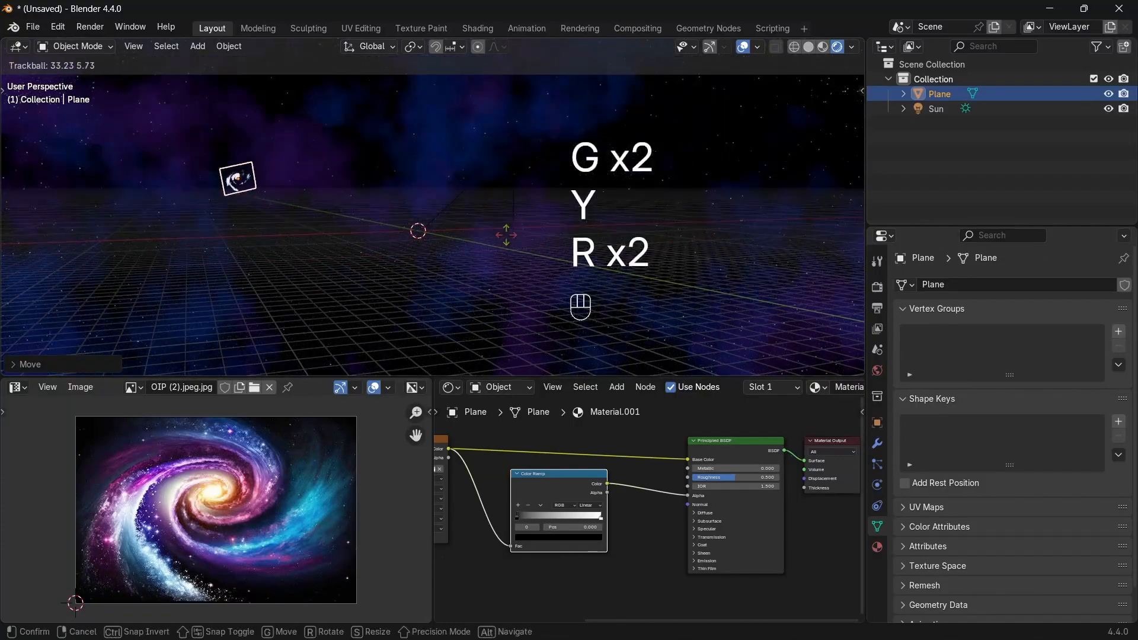
click(373, 220)
key(s)
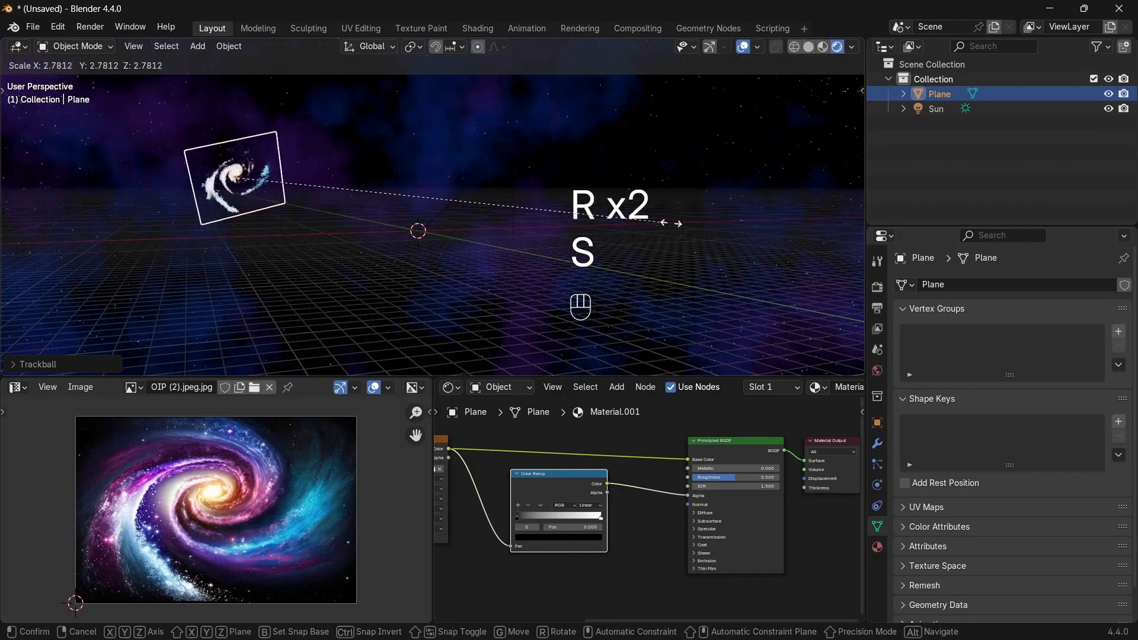
click(806, 223)
click(500, 175)
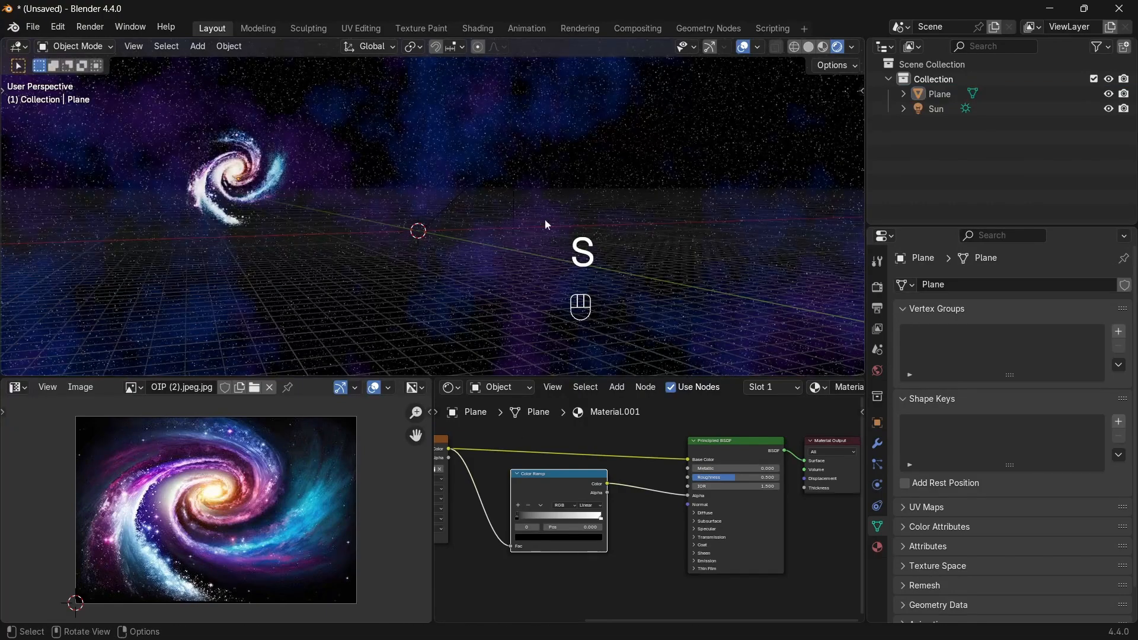
Move the galaxy plane by about -48 m in X, 11 m in Y and 22 m in Z, and deselect it.
middle_drag(545, 219, 507, 219)
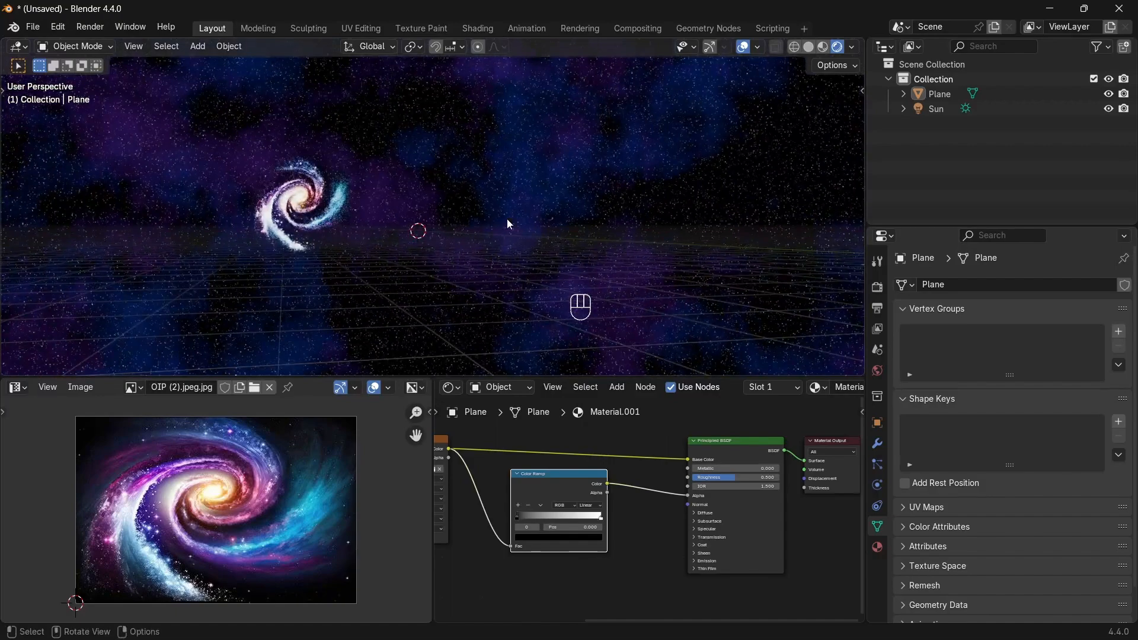
key(g)
click(331, 209)
key(g)
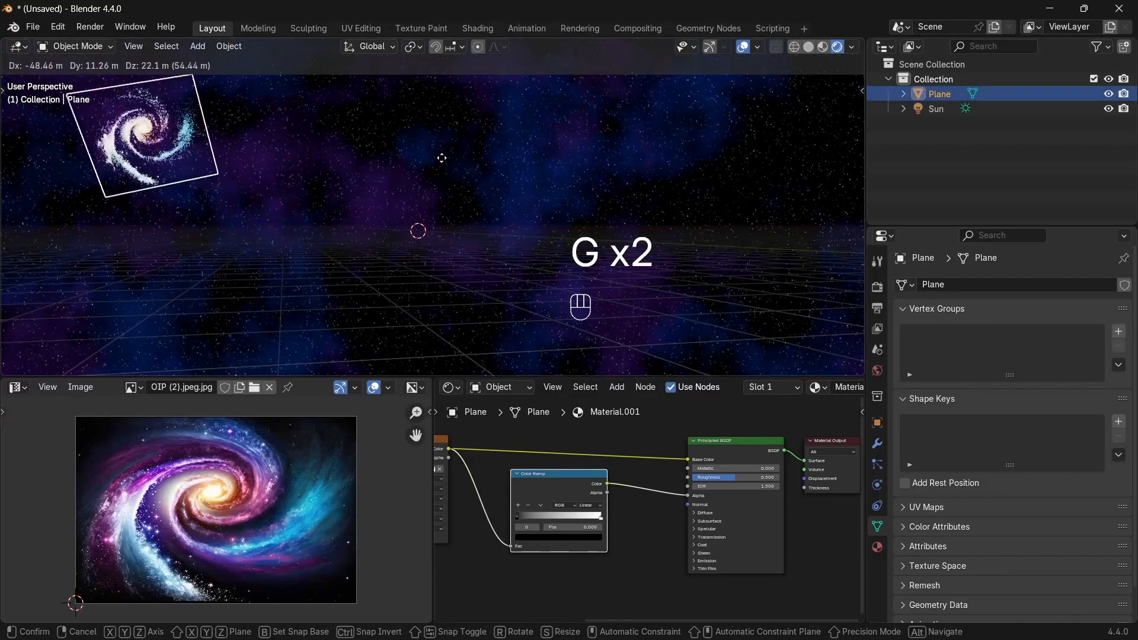
click(442, 158)
click(430, 194)
Hide the viewport overlays and inspect the galaxy against the starry nebula background.
middle_drag(671, 234, 582, 210)
click(744, 47)
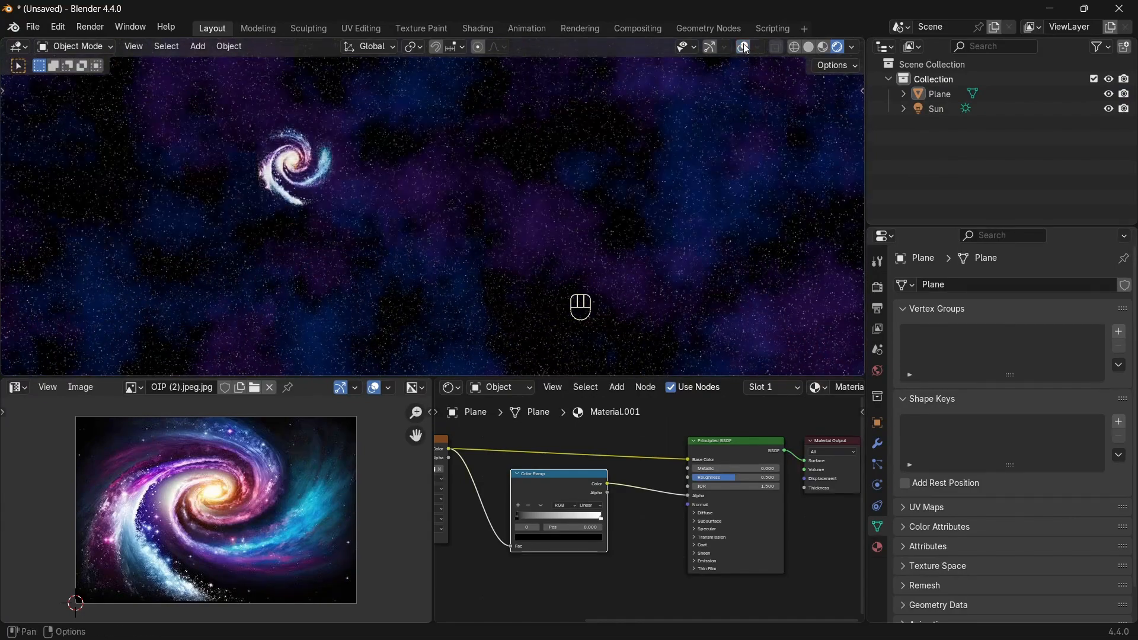
middle_drag(560, 133, 633, 130)
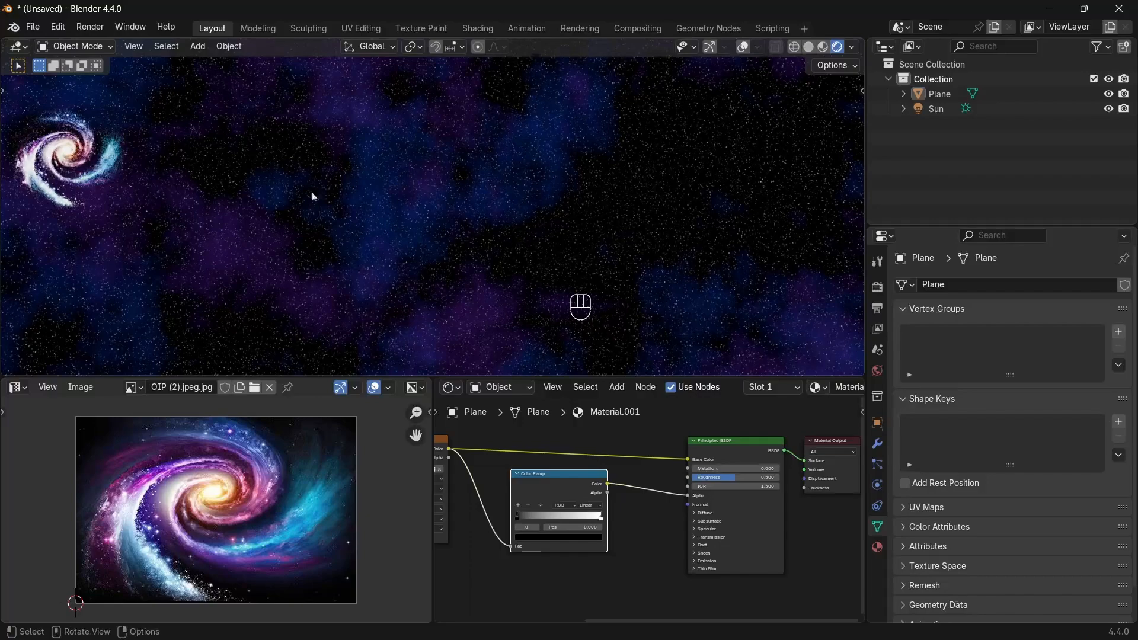
shift+middle_drag(231, 208, 507, 205)
middle_drag(224, 227, 256, 183)
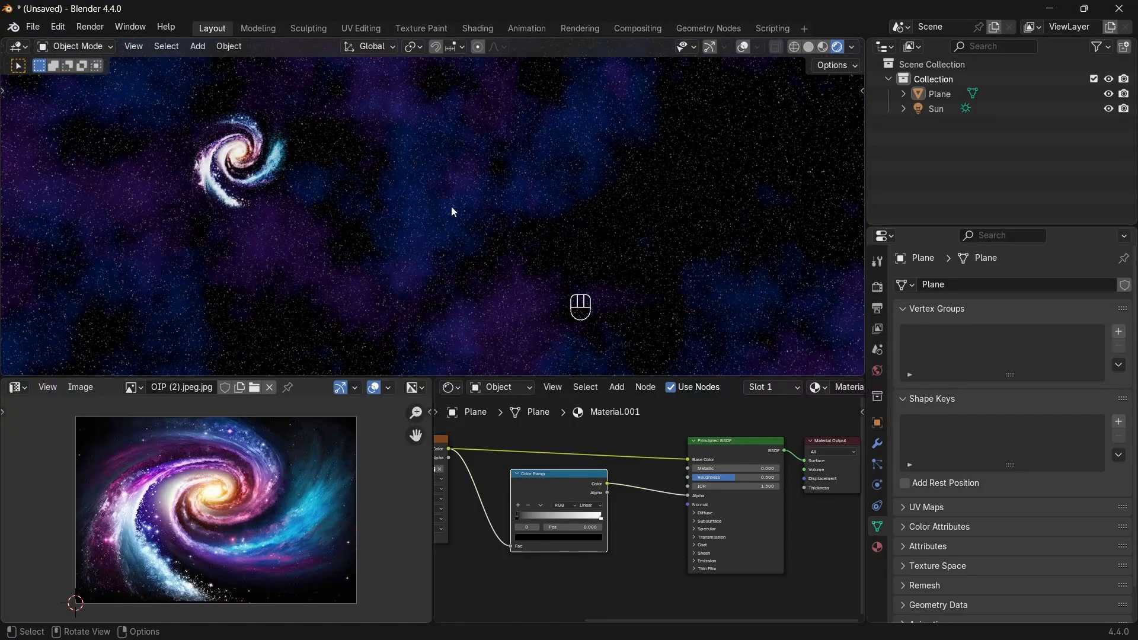
middle_drag(452, 214, 514, 240)
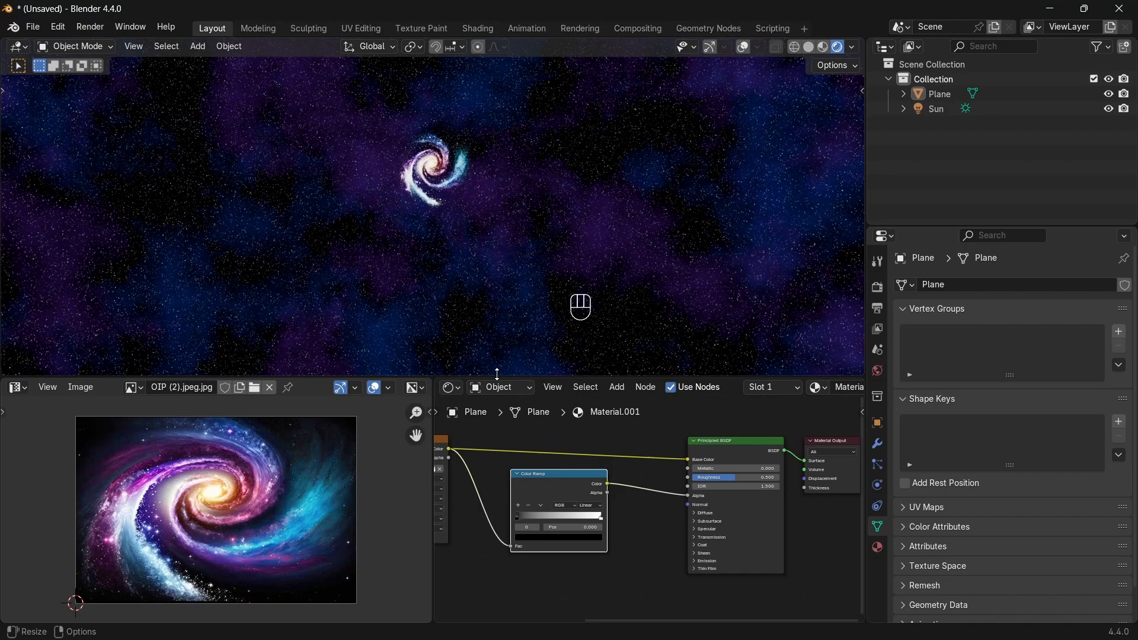
Enlarge the 3D viewport's height by shrinking the image and shader editors beneath it.
drag(497, 377, 469, 479)
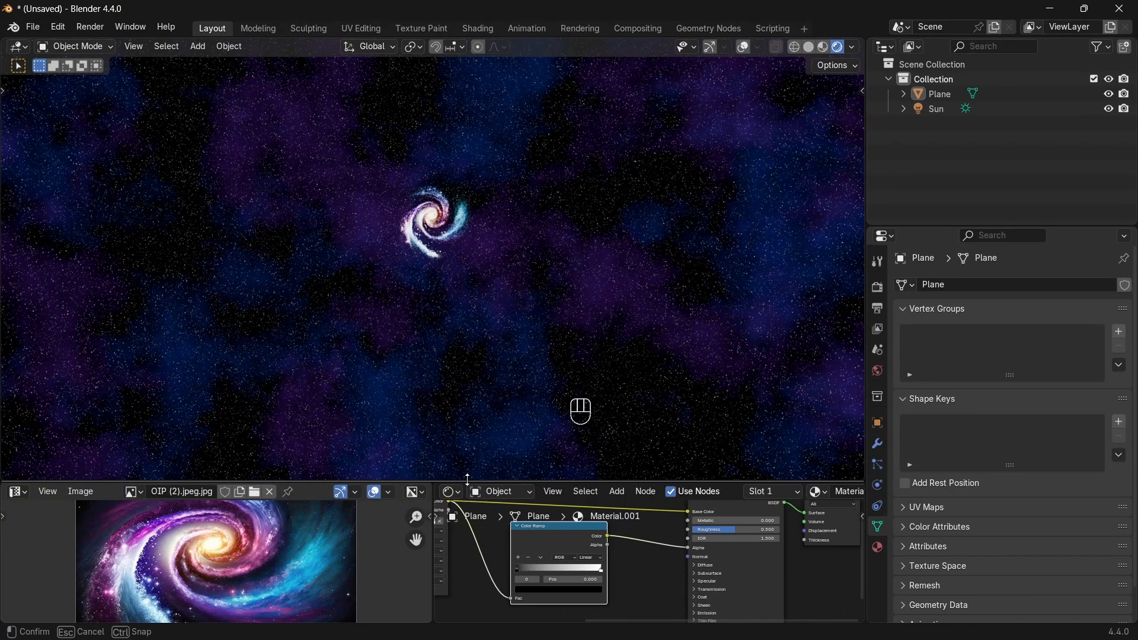
drag(465, 478, 474, 467)
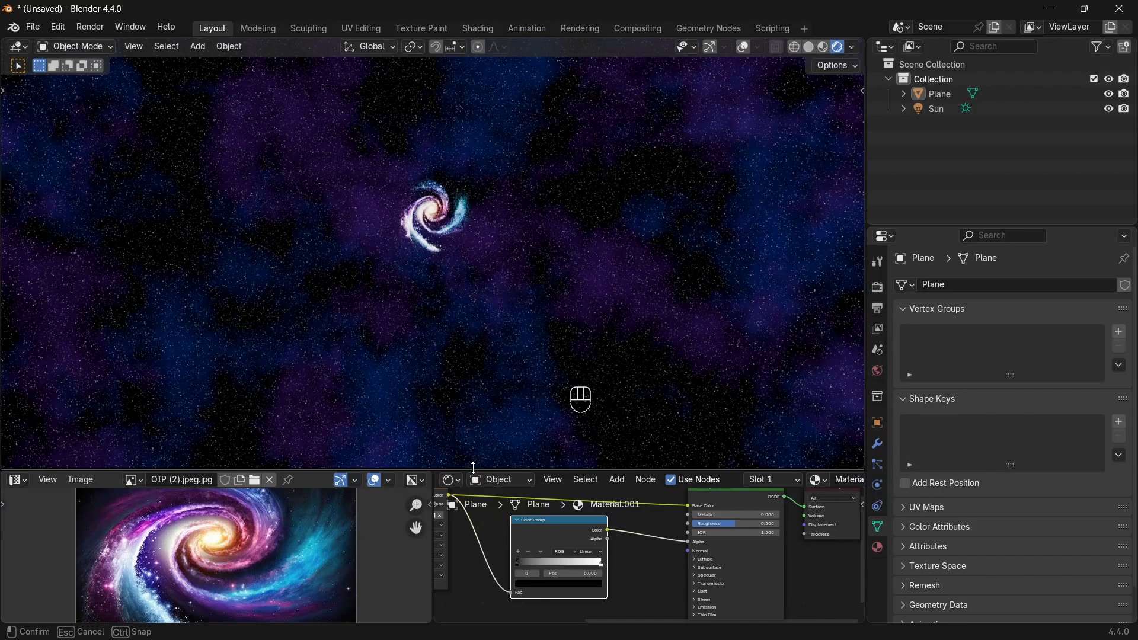
drag(472, 467, 471, 465)
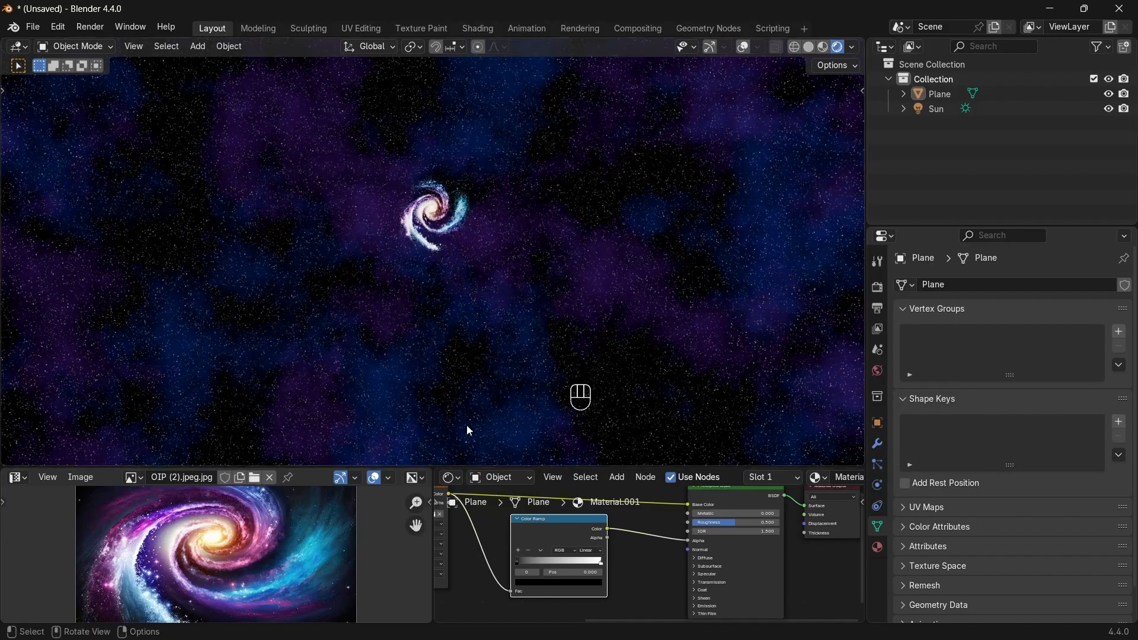